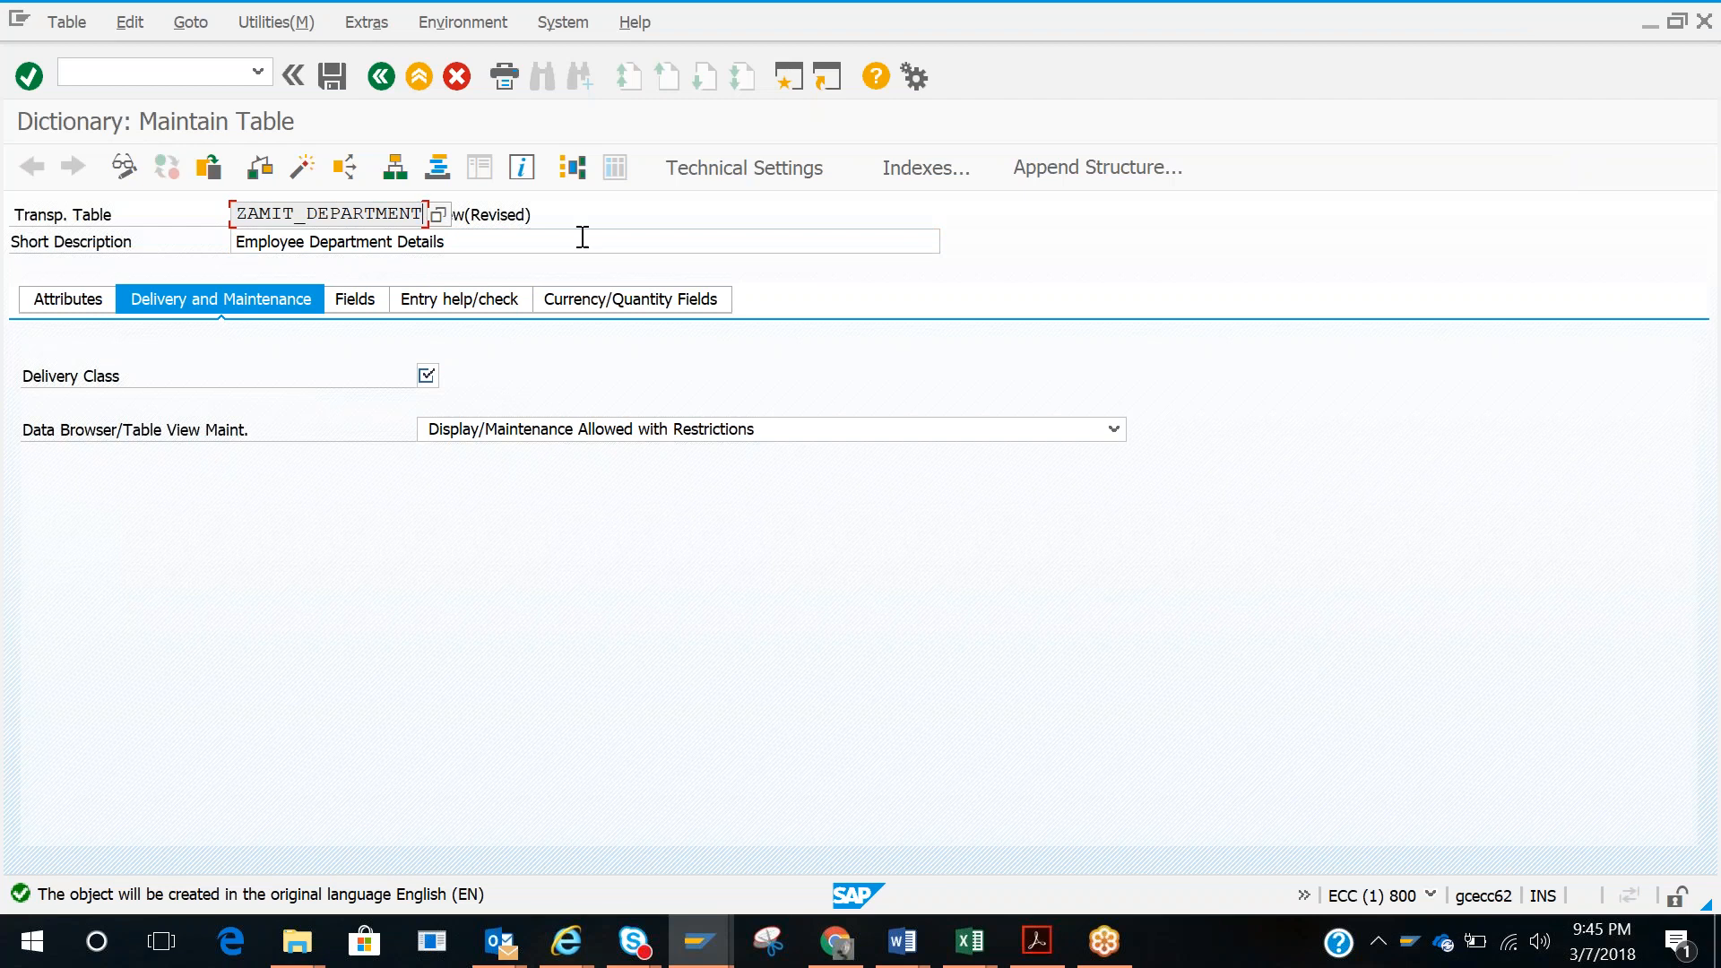
Step: Set the delivery class of table ZAMIT_DEPARTMENT to A, application table for master and transaction data
{"action": "left_click", "coordinate": [458, 242]}
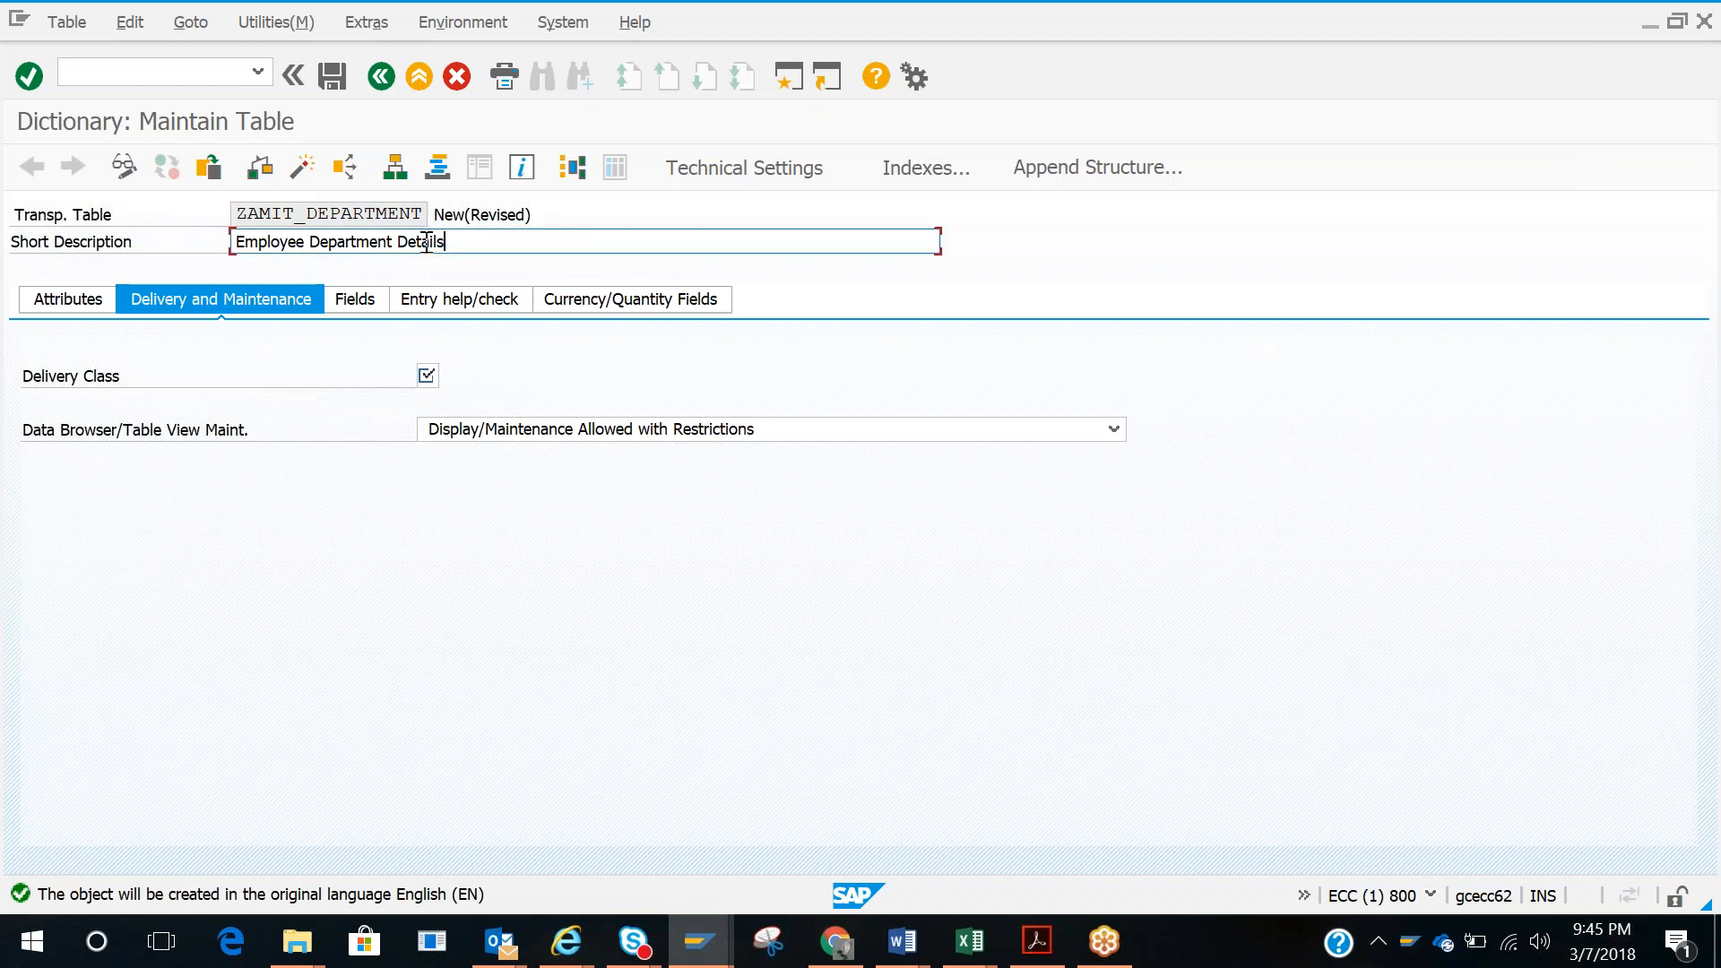
{"action": "left_click", "coordinate": [426, 375]}
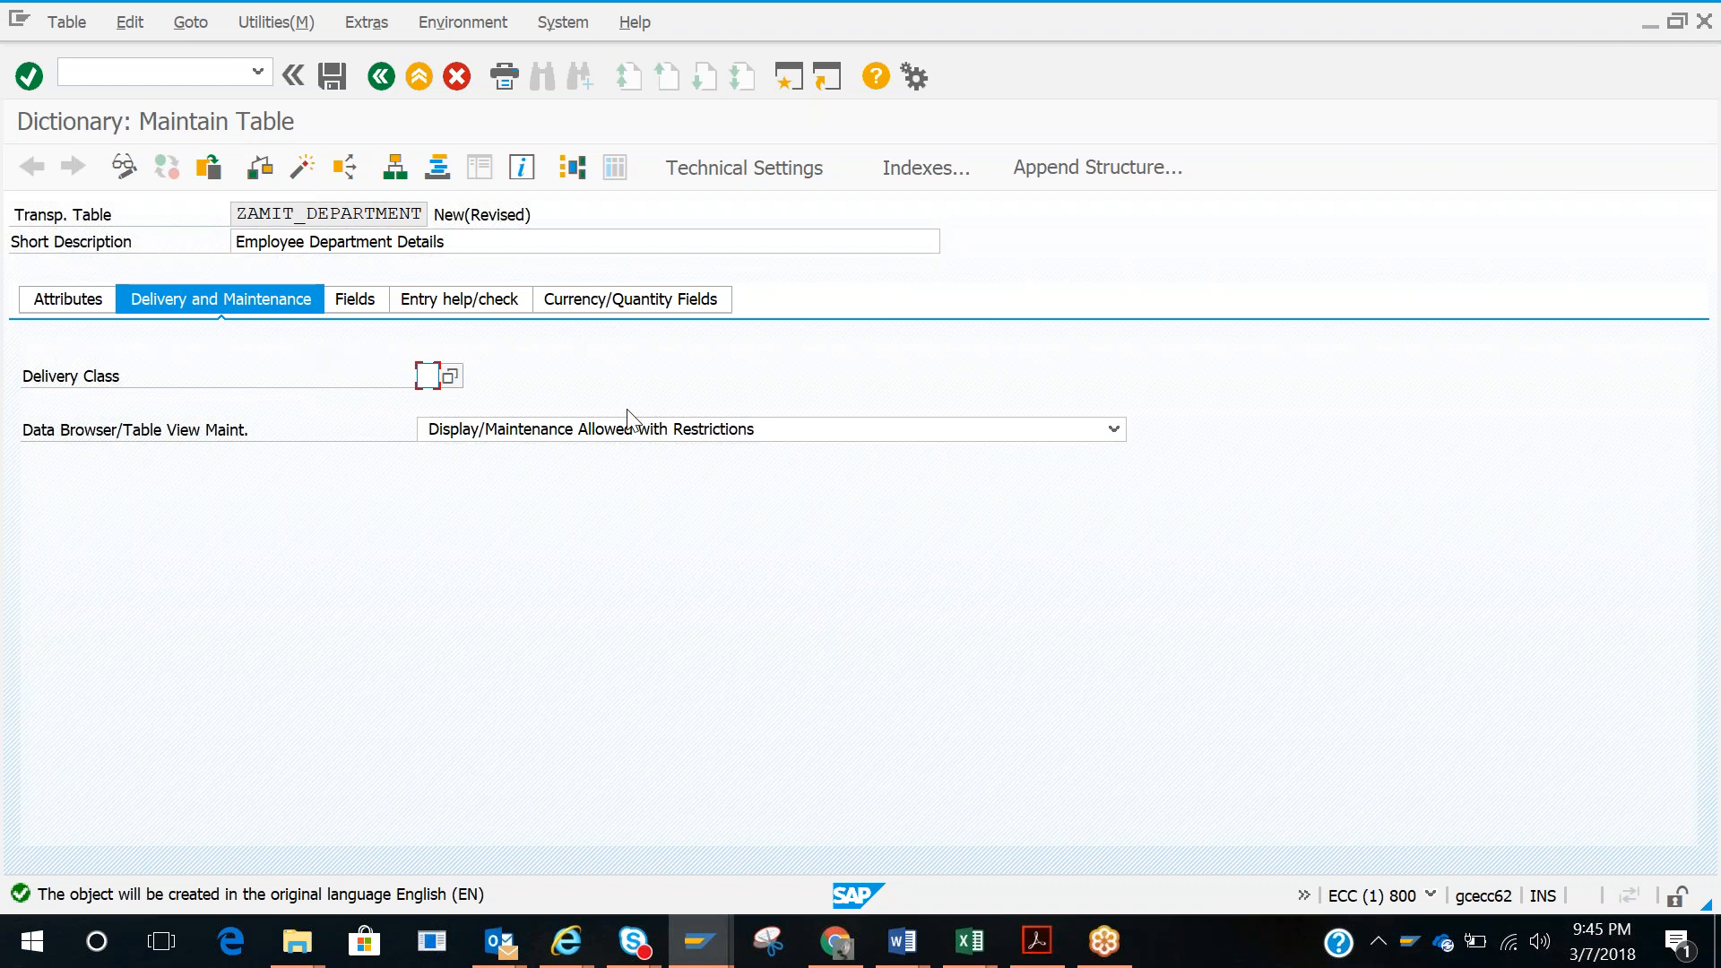
{"action": "key", "text": "F4"}
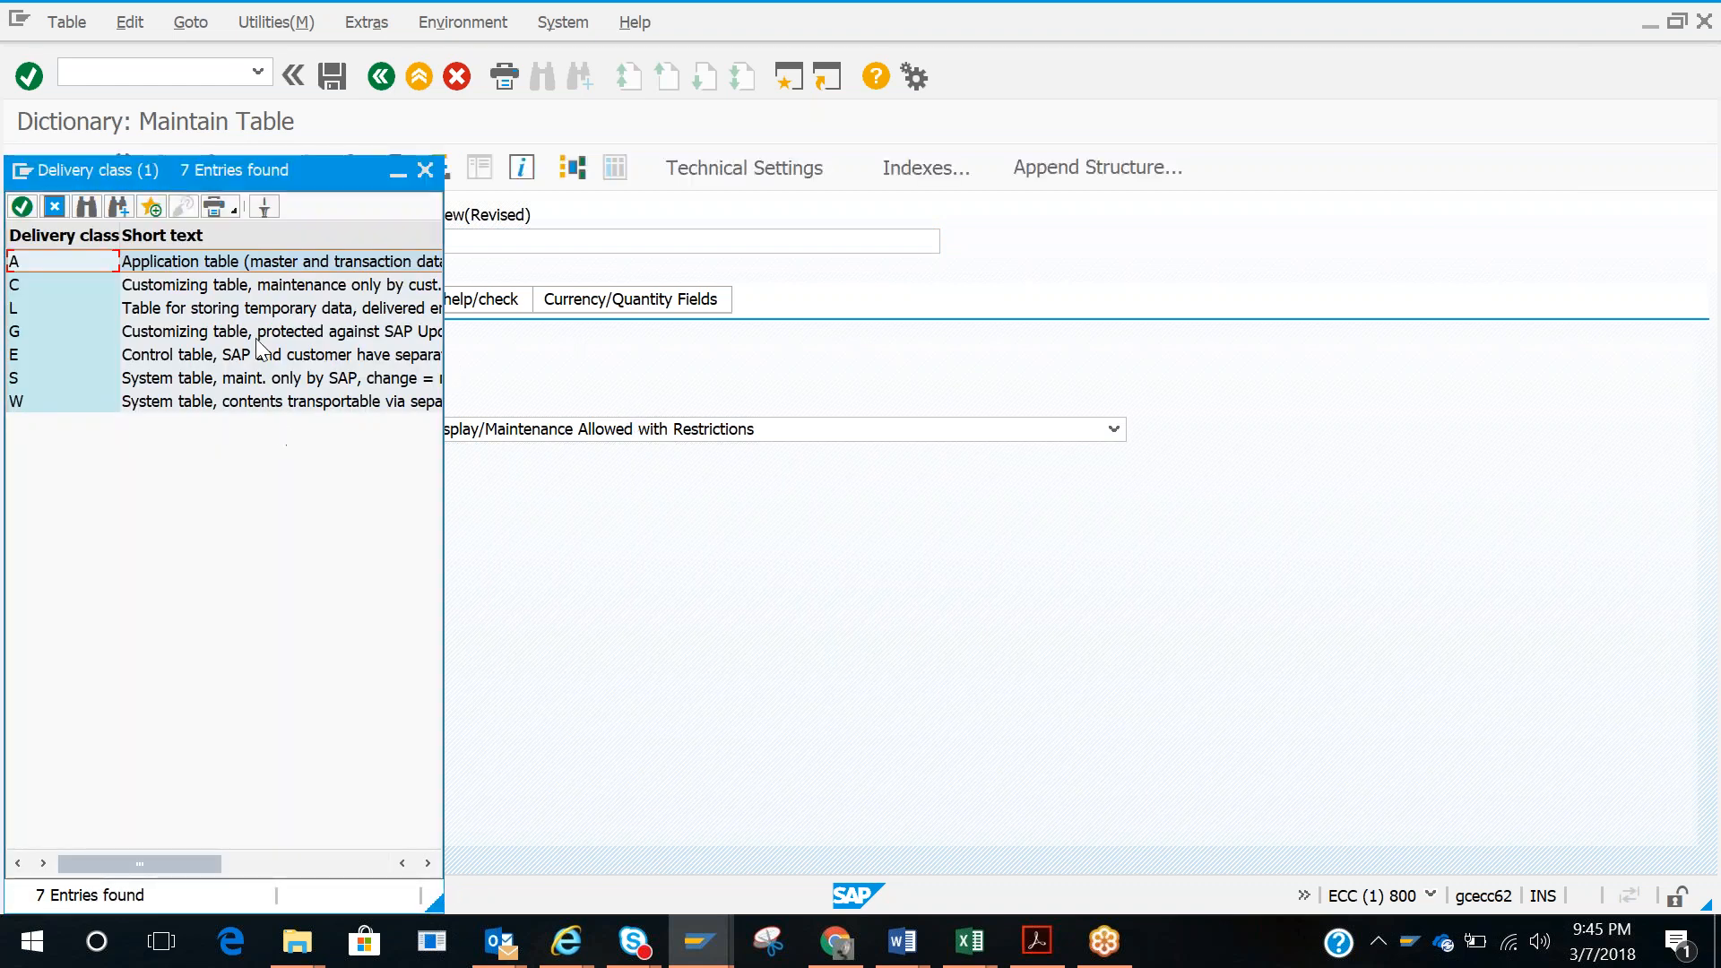
{"action": "double_click", "coordinate": [173, 271]}
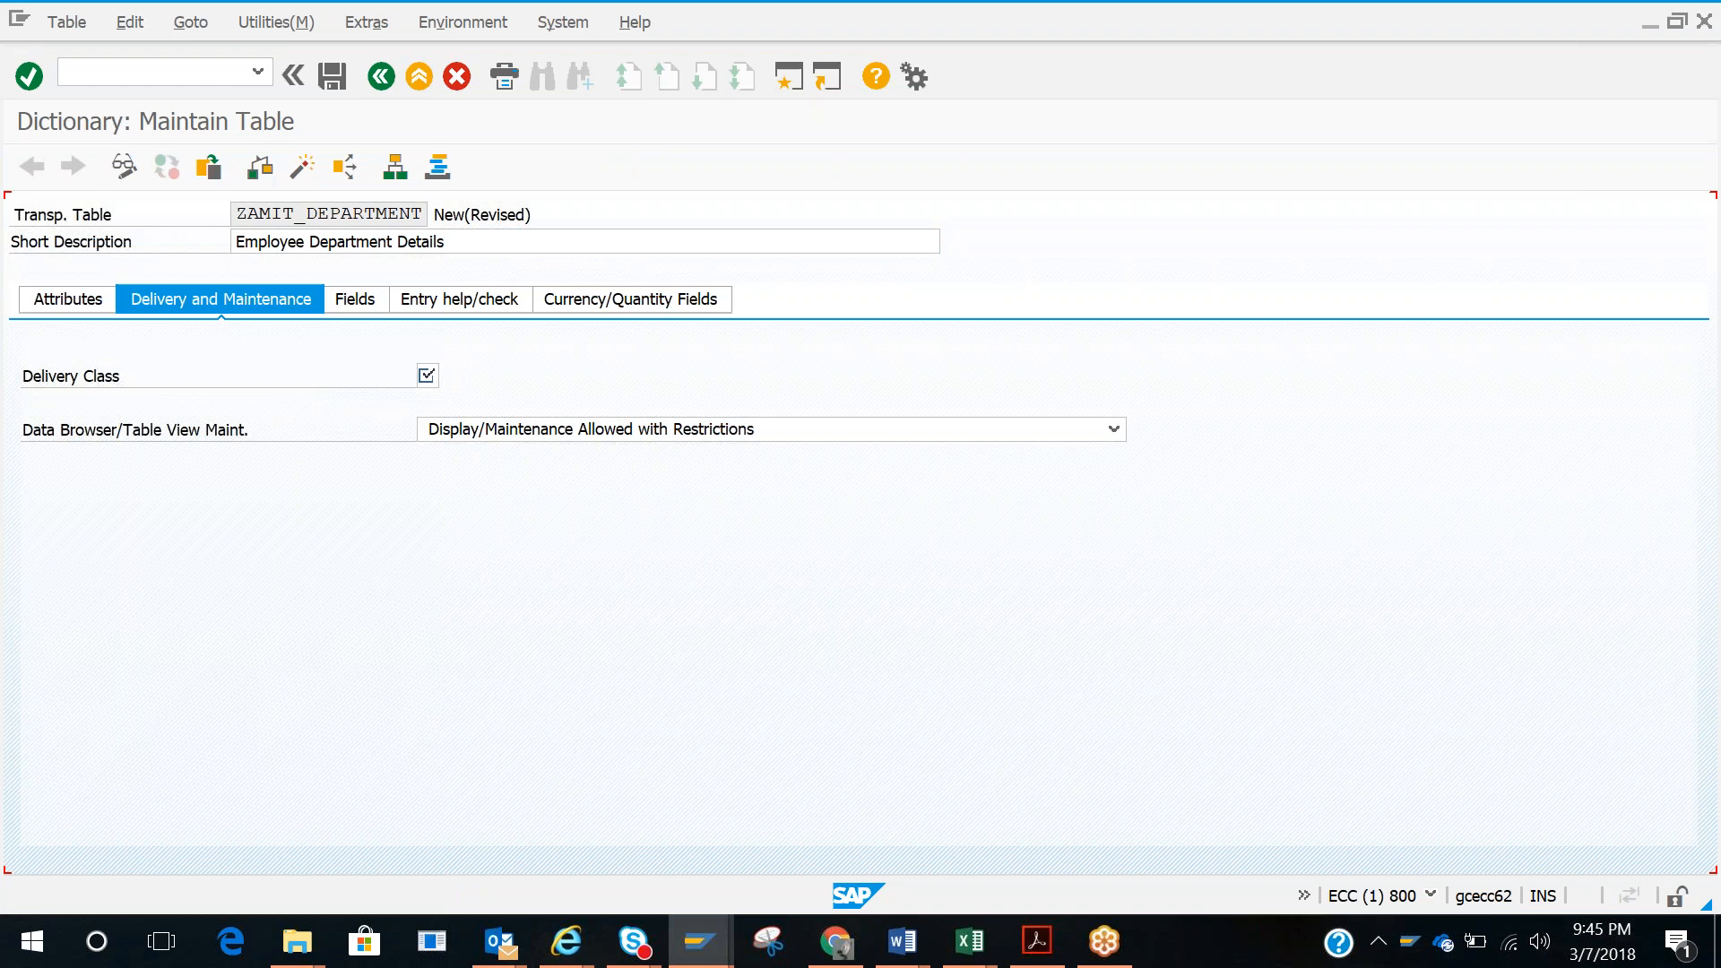
Step: Set Data Browser/Table View Maintenance to Display/Maintenance Allowed and save the table
{"action": "left_click", "coordinate": [648, 430]}
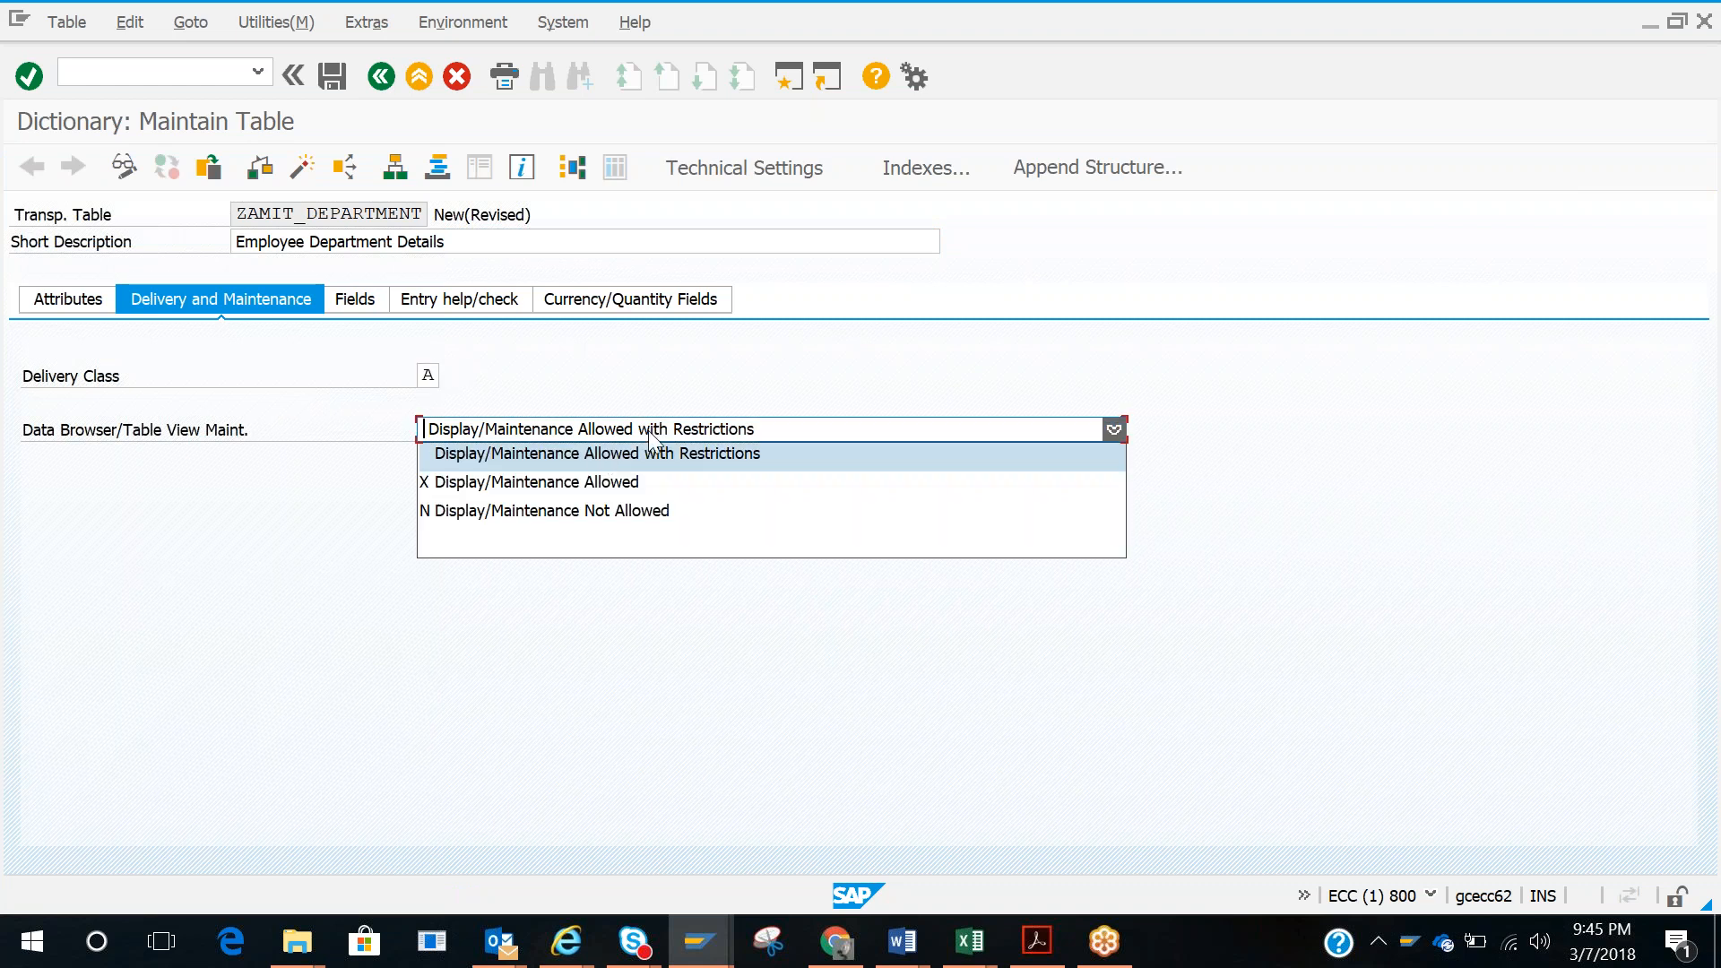
{"action": "left_click", "coordinate": [545, 483]}
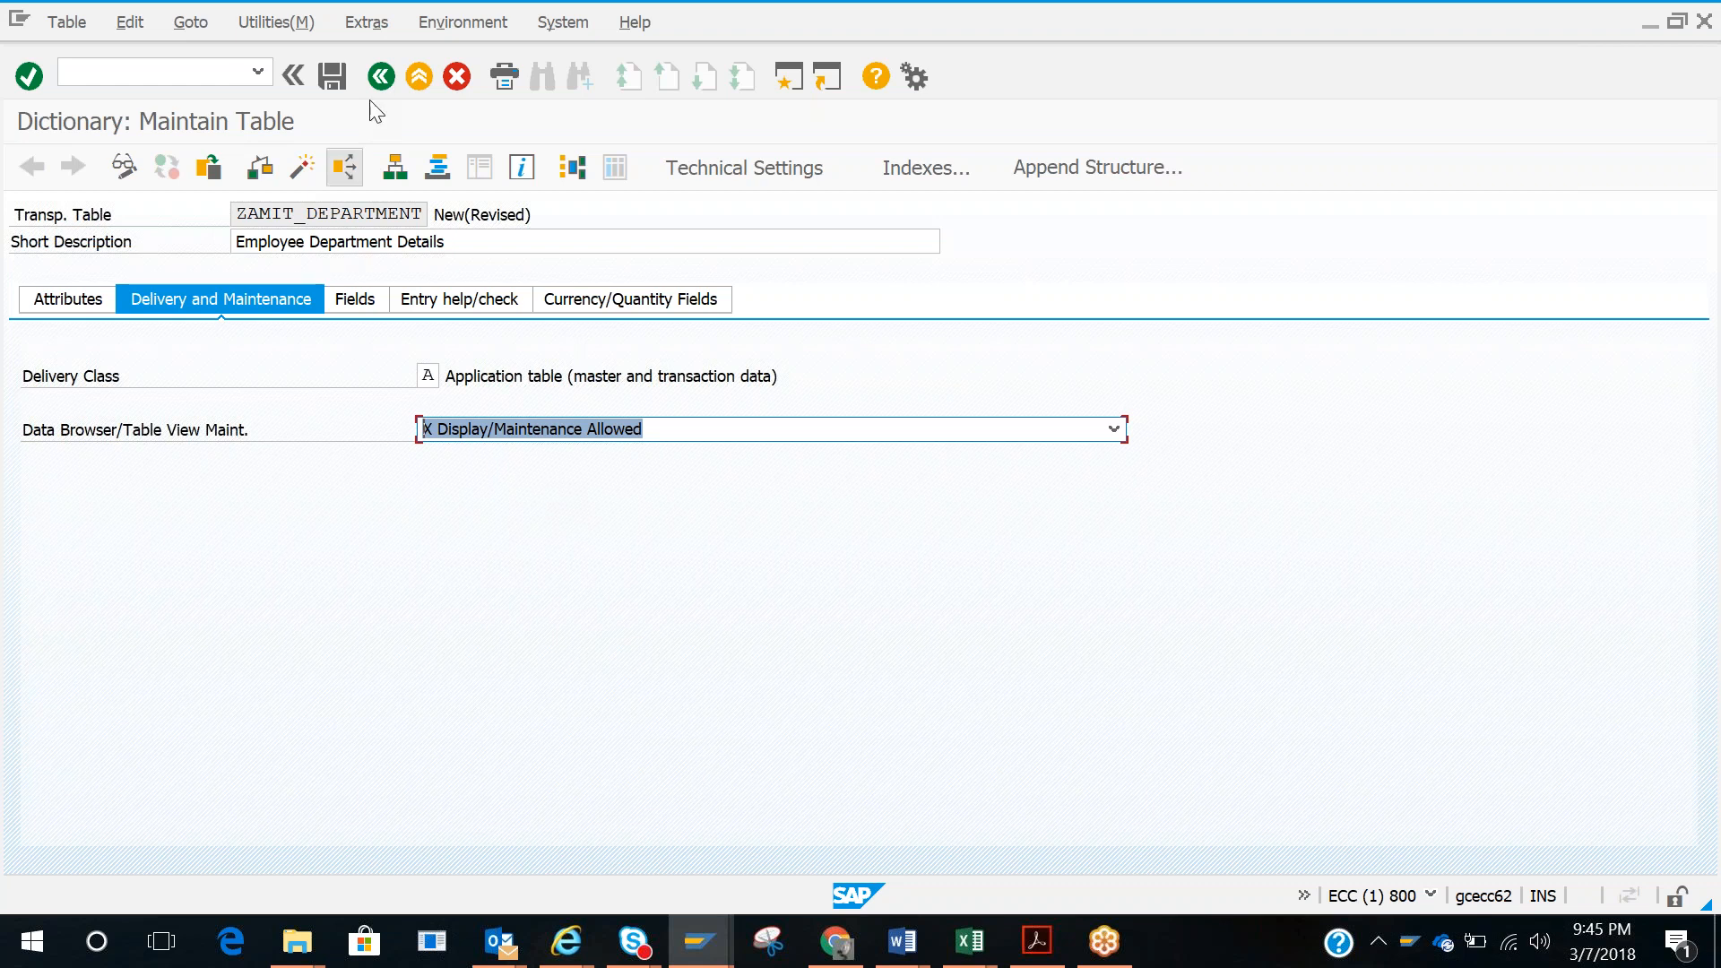
{"action": "left_click", "coordinate": [337, 79]}
{"action": "left_click", "coordinate": [558, 583]}
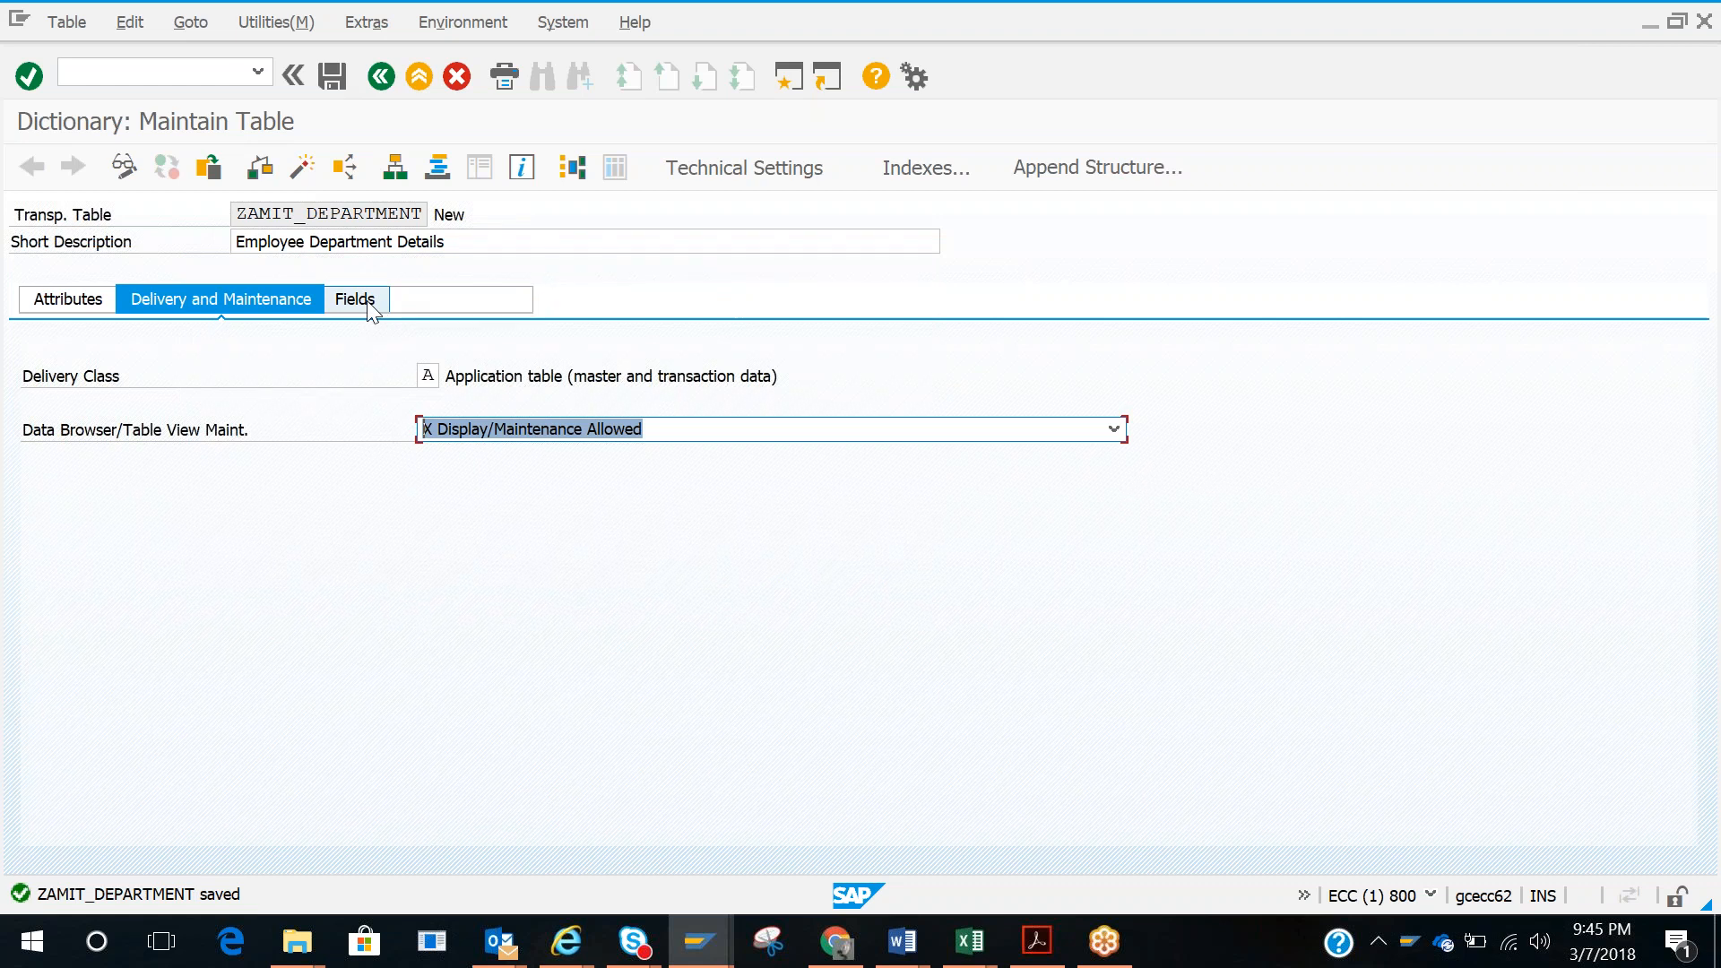
Step: Open the new table's field list and display the existing table ZAMIT_EMPLOYEE in a separate SE11 session
{"action": "left_click", "coordinate": [368, 301]}
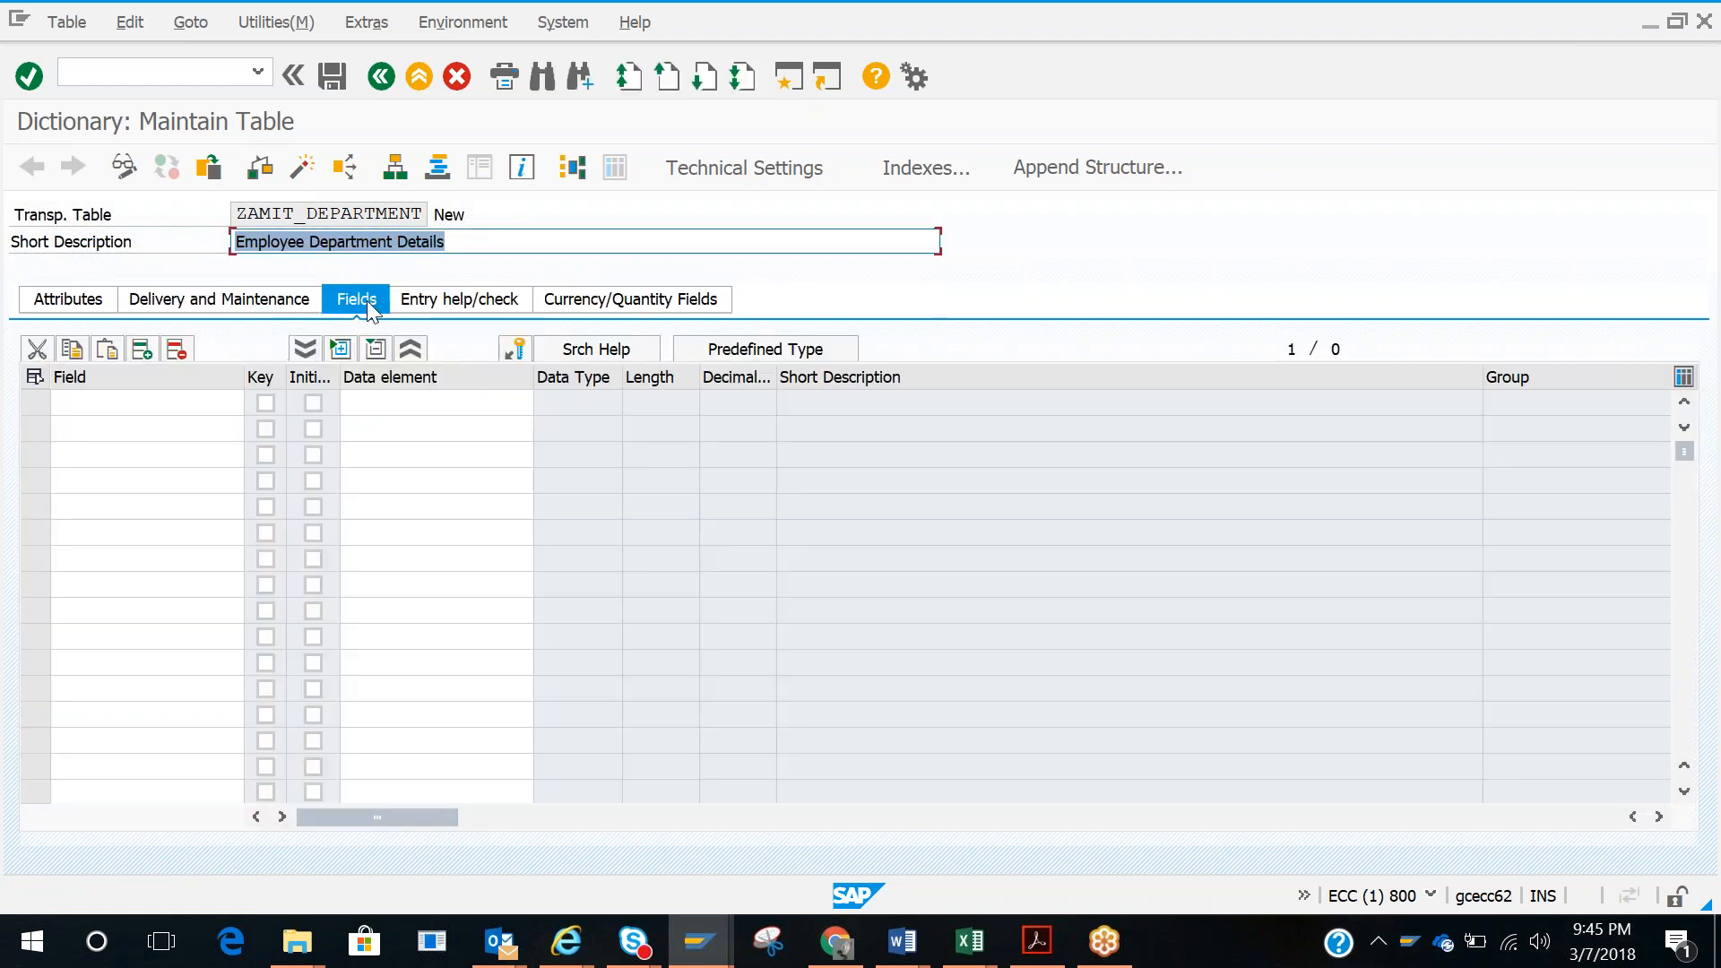
{"action": "left_click", "coordinate": [148, 395]}
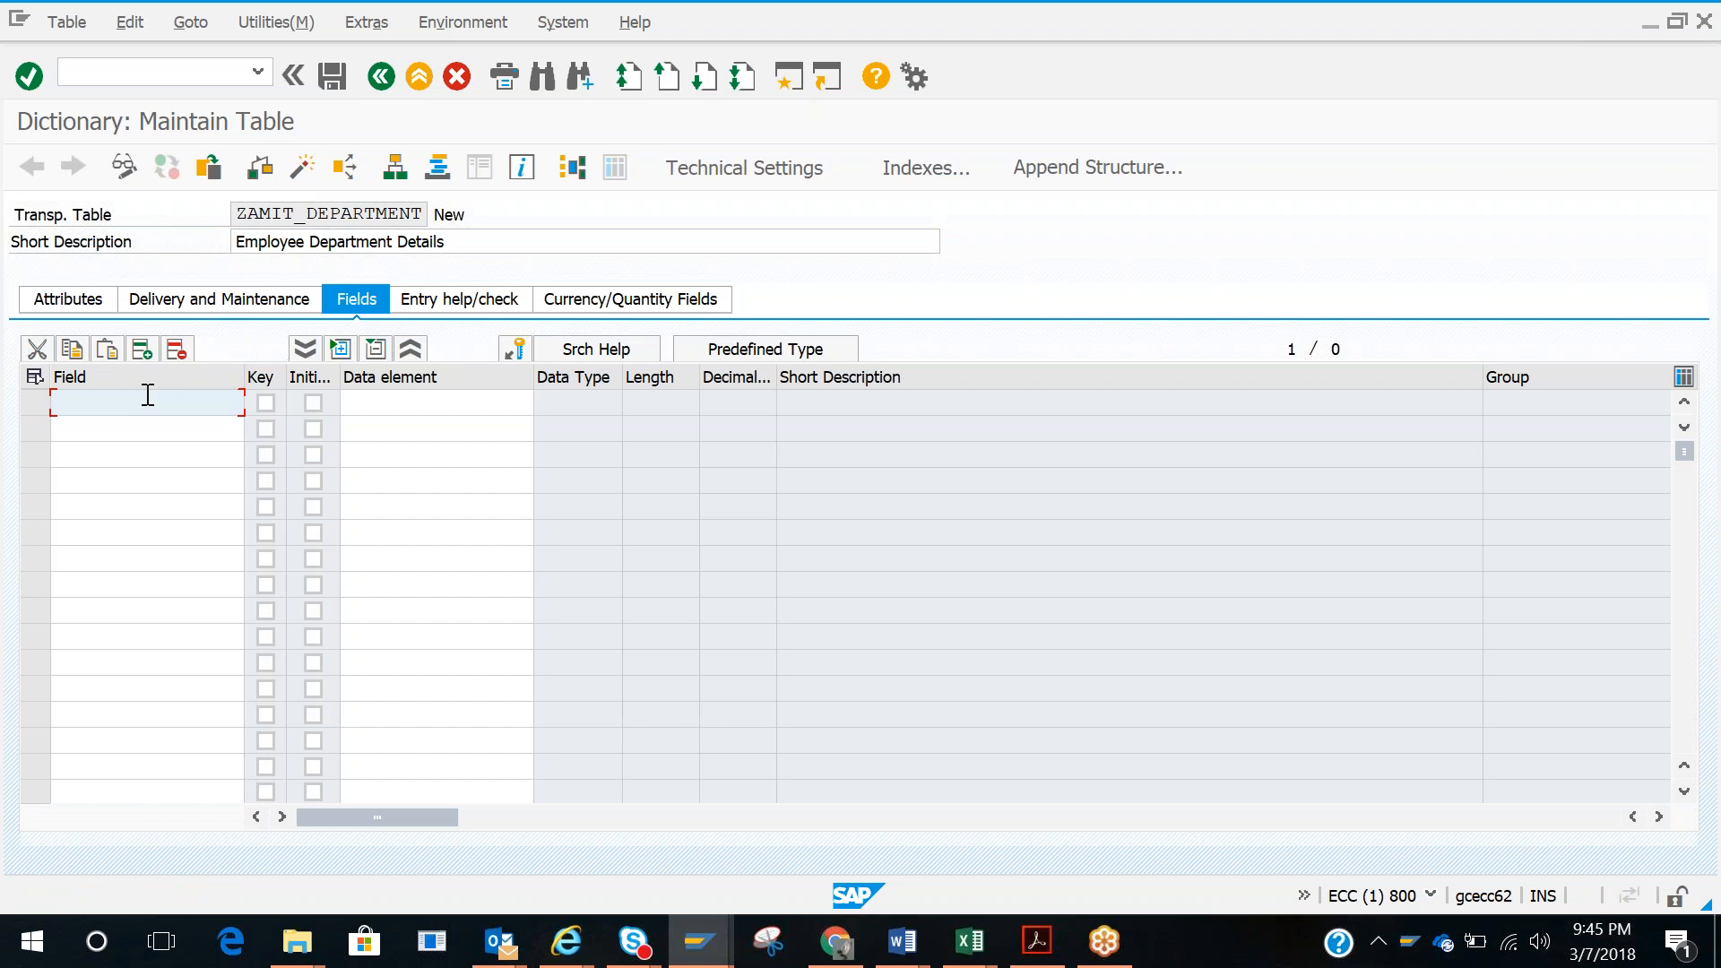
{"action": "left_click", "coordinate": [150, 74]}
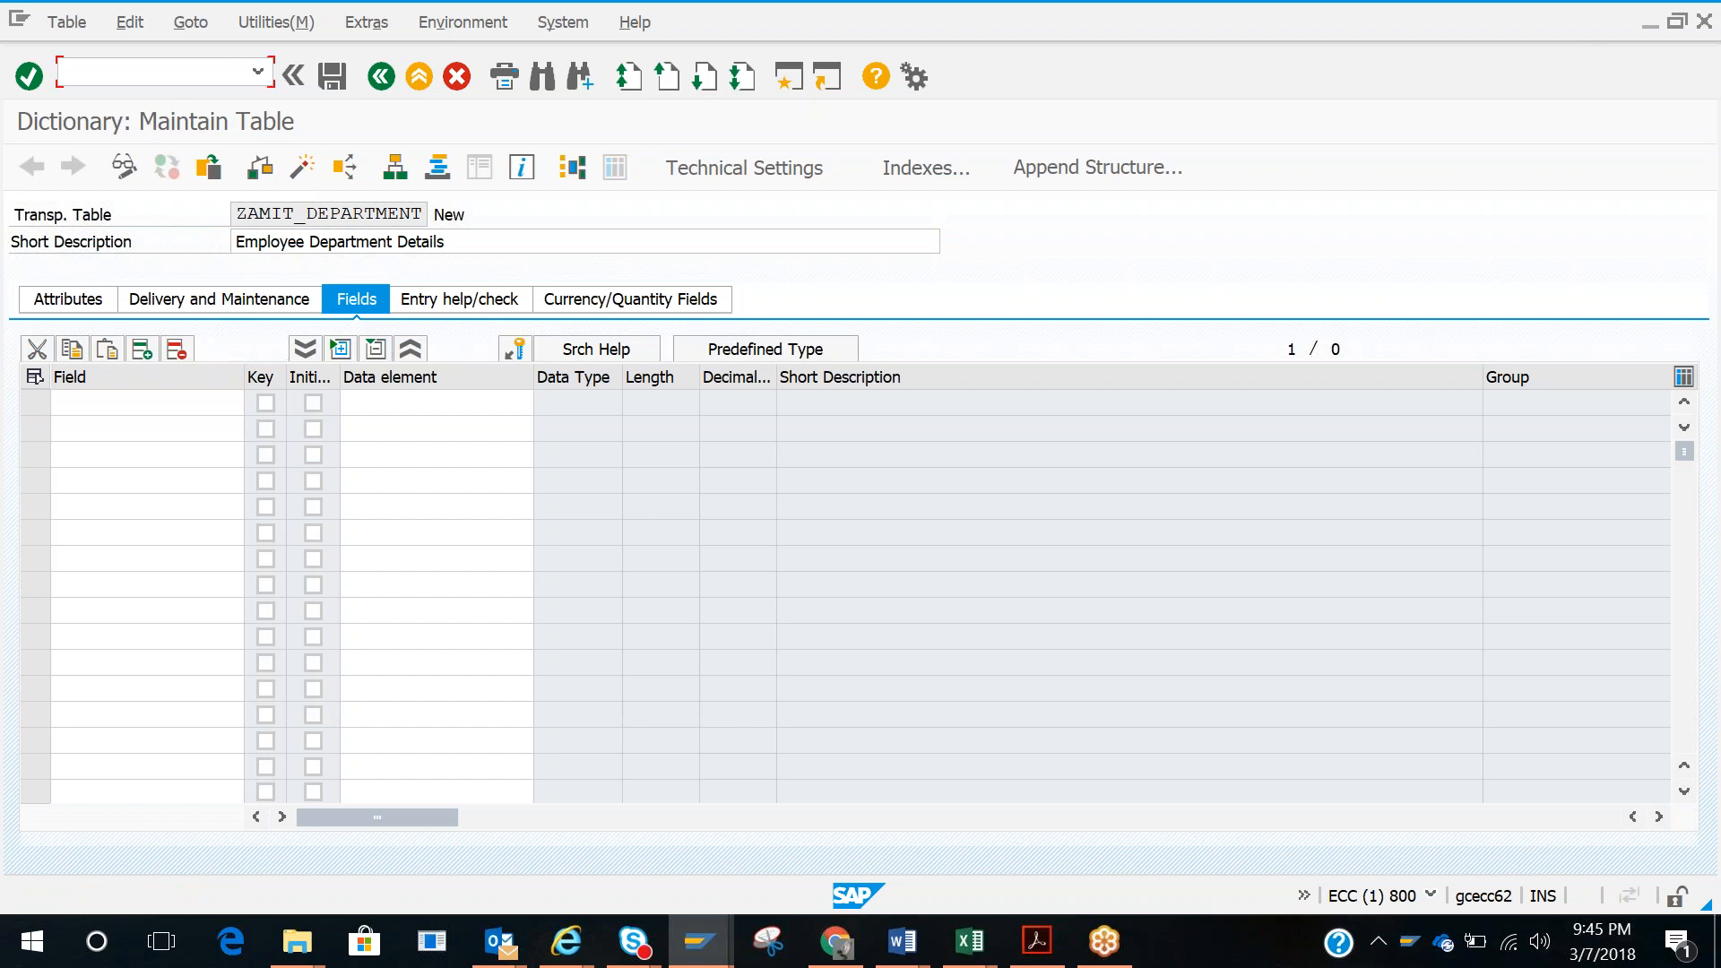
{"action": "type", "text": "/ose11"}
{"action": "key", "text": "Return"}
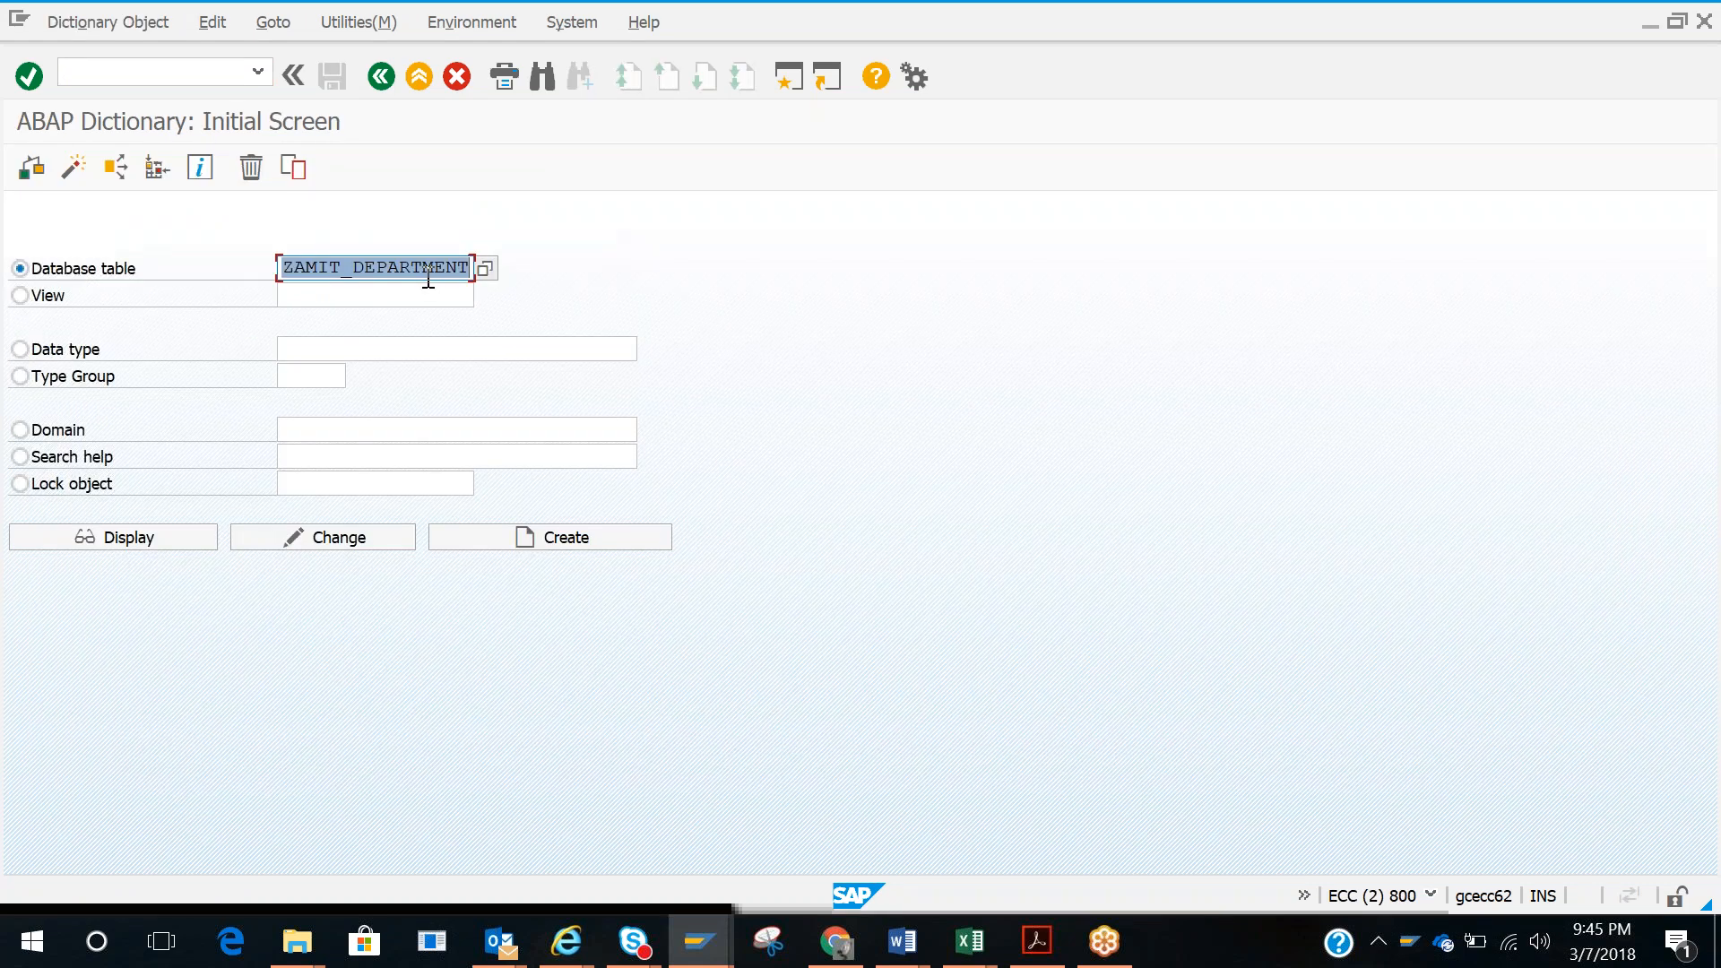
{"action": "key", "text": "Delete"}
{"action": "key", "text": "Down"}
{"action": "key", "text": "Return"}
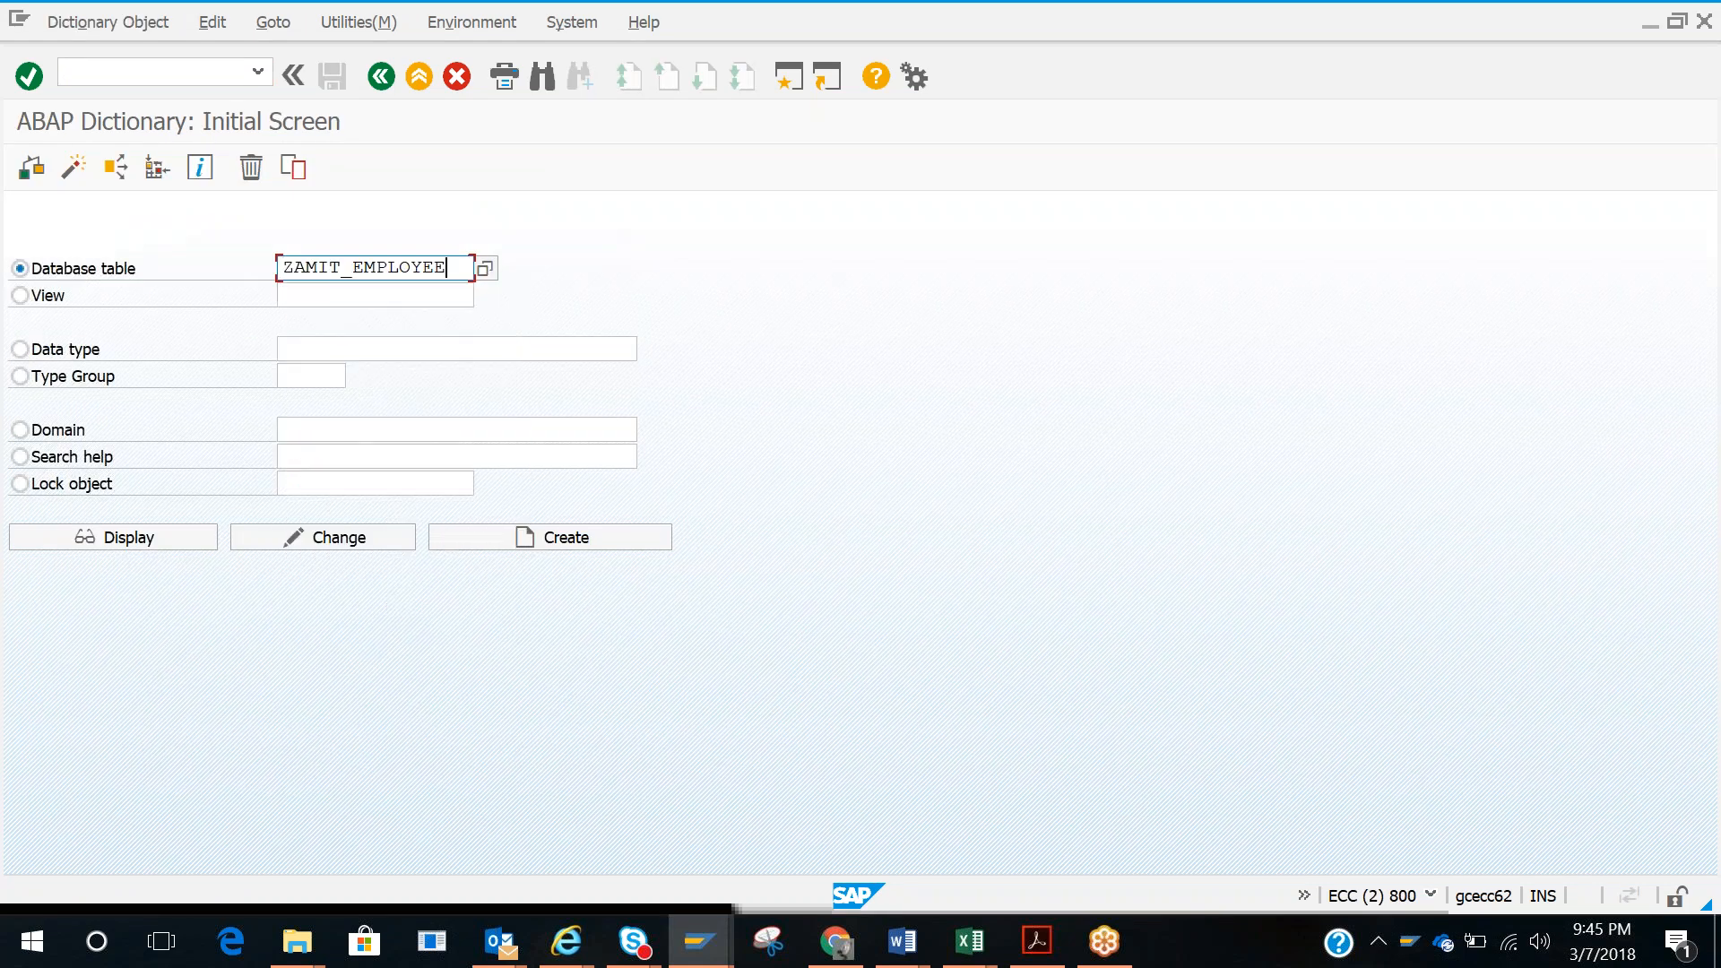
{"action": "left_click", "coordinate": [154, 535]}
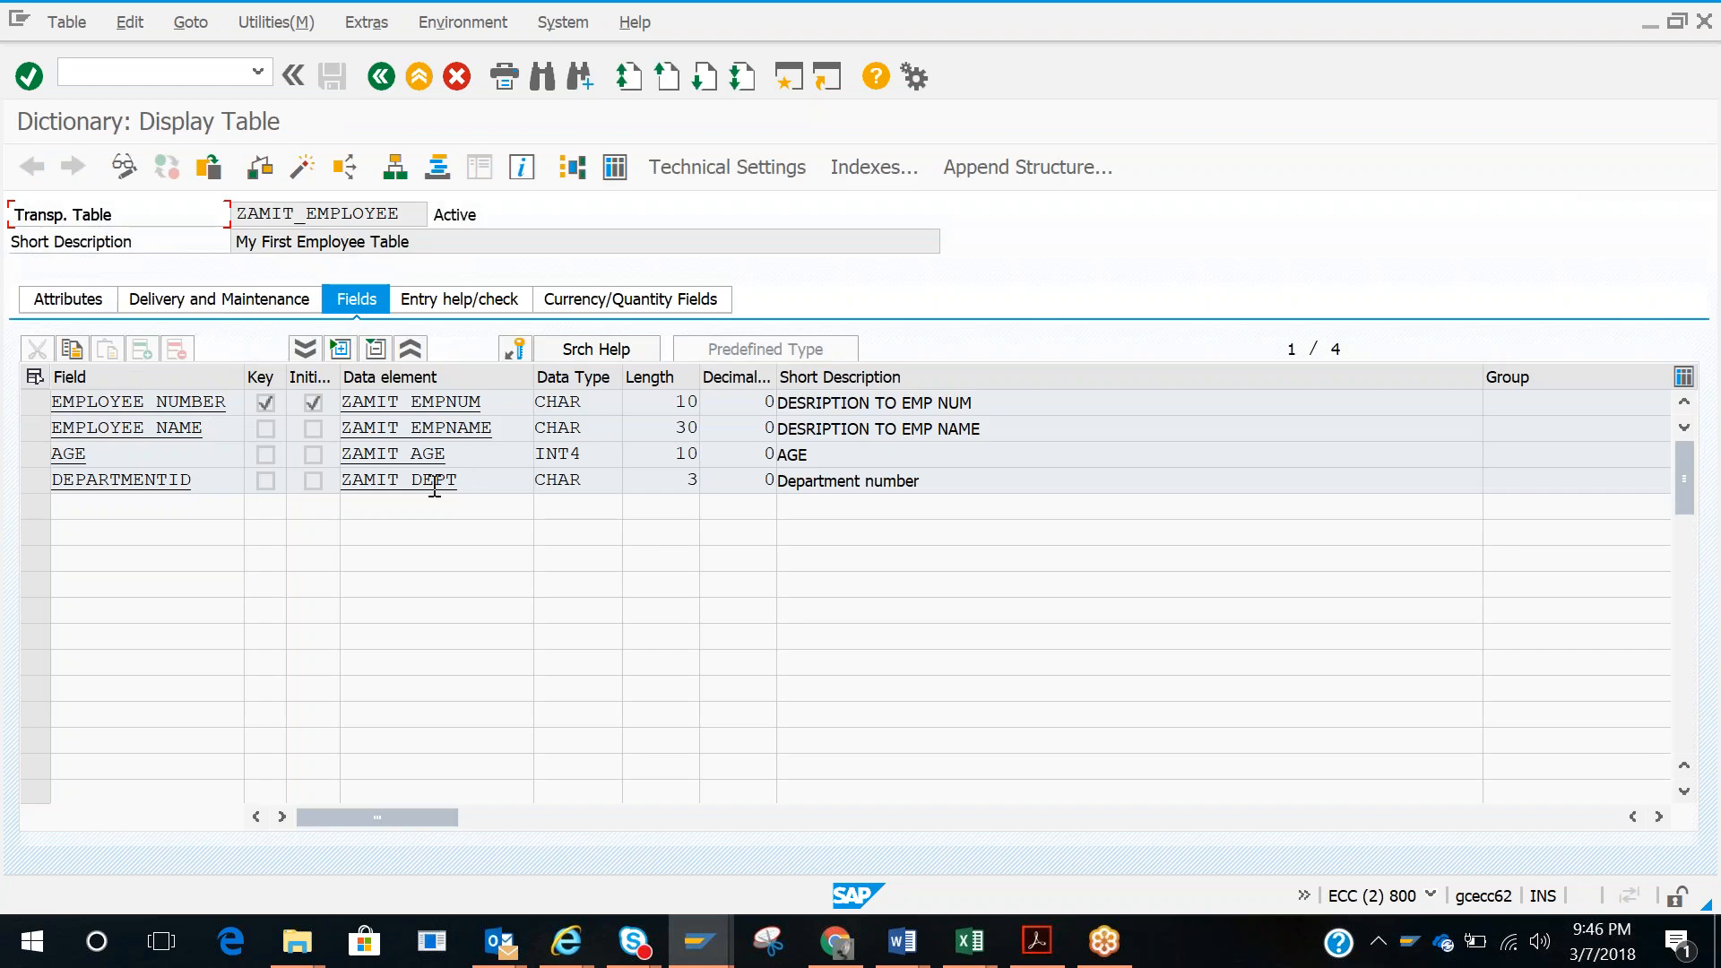
Step: Copy the field name DEPARTMENTID from ZAMIT_EMPLOYEE into the first row of ZAMIT_DEPARTMENT and flag it as key with initial values
{"action": "left_click_drag", "start_coordinate": [203, 484], "coordinate": [52, 486]}
{"action": "key", "text": "ctrl+c"}
{"action": "left_click", "coordinate": [52, 484]}
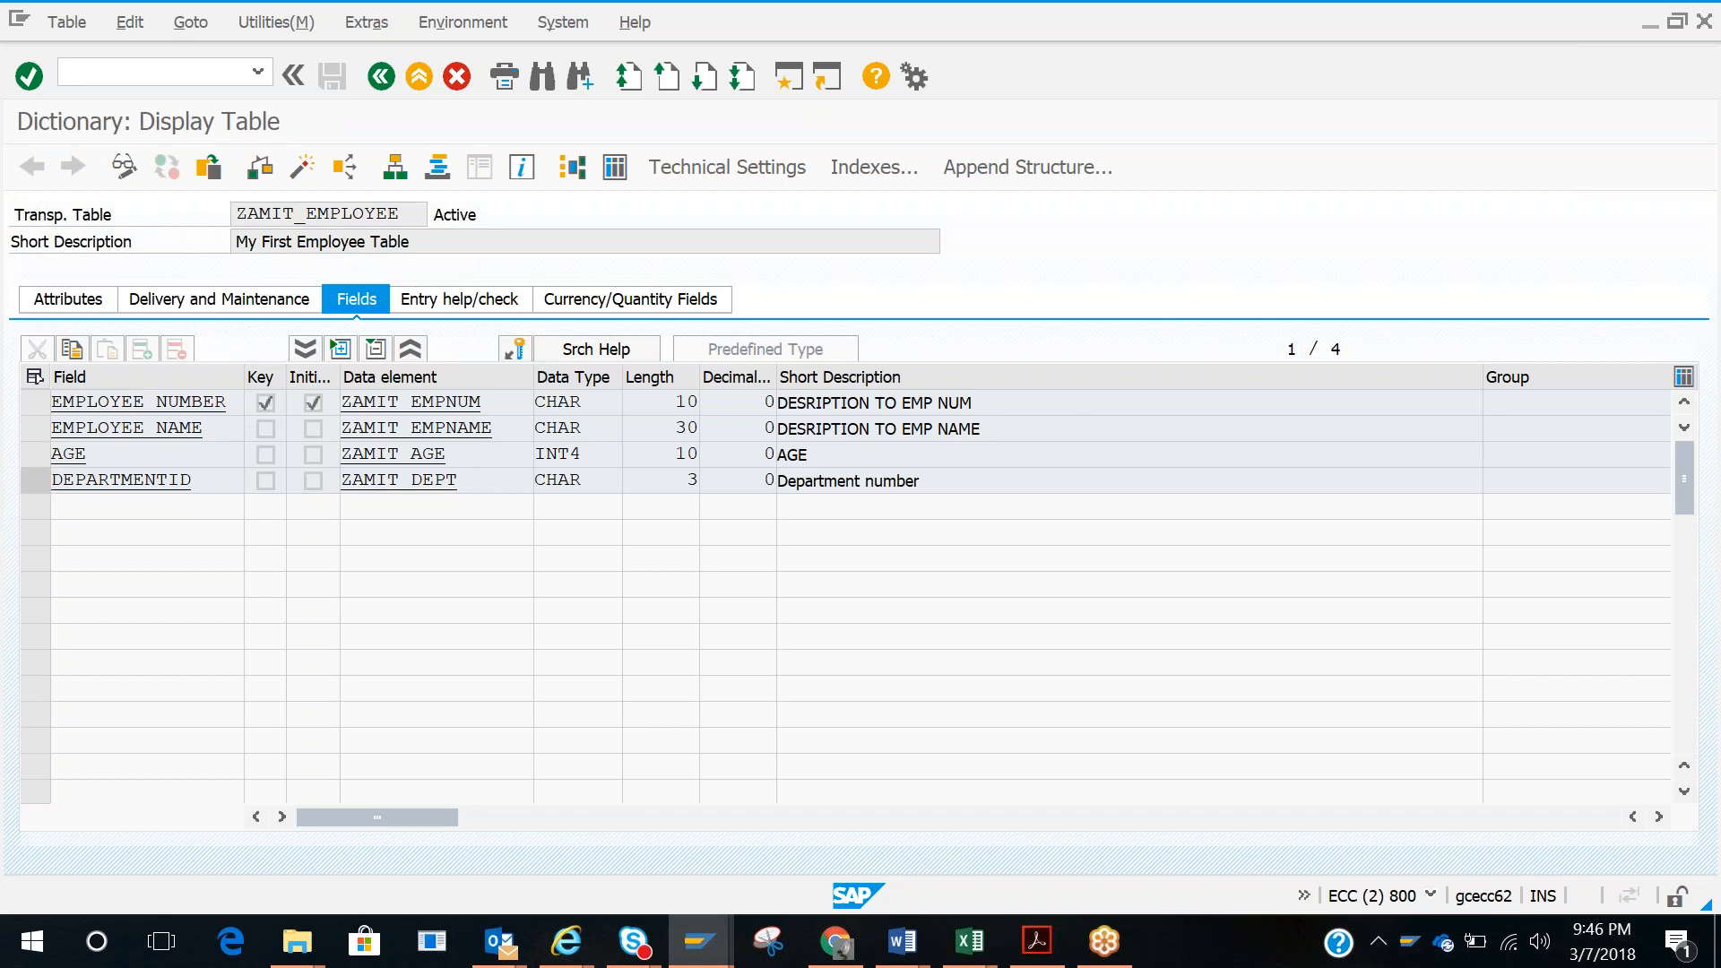
{"action": "key", "text": "alt+Tab"}
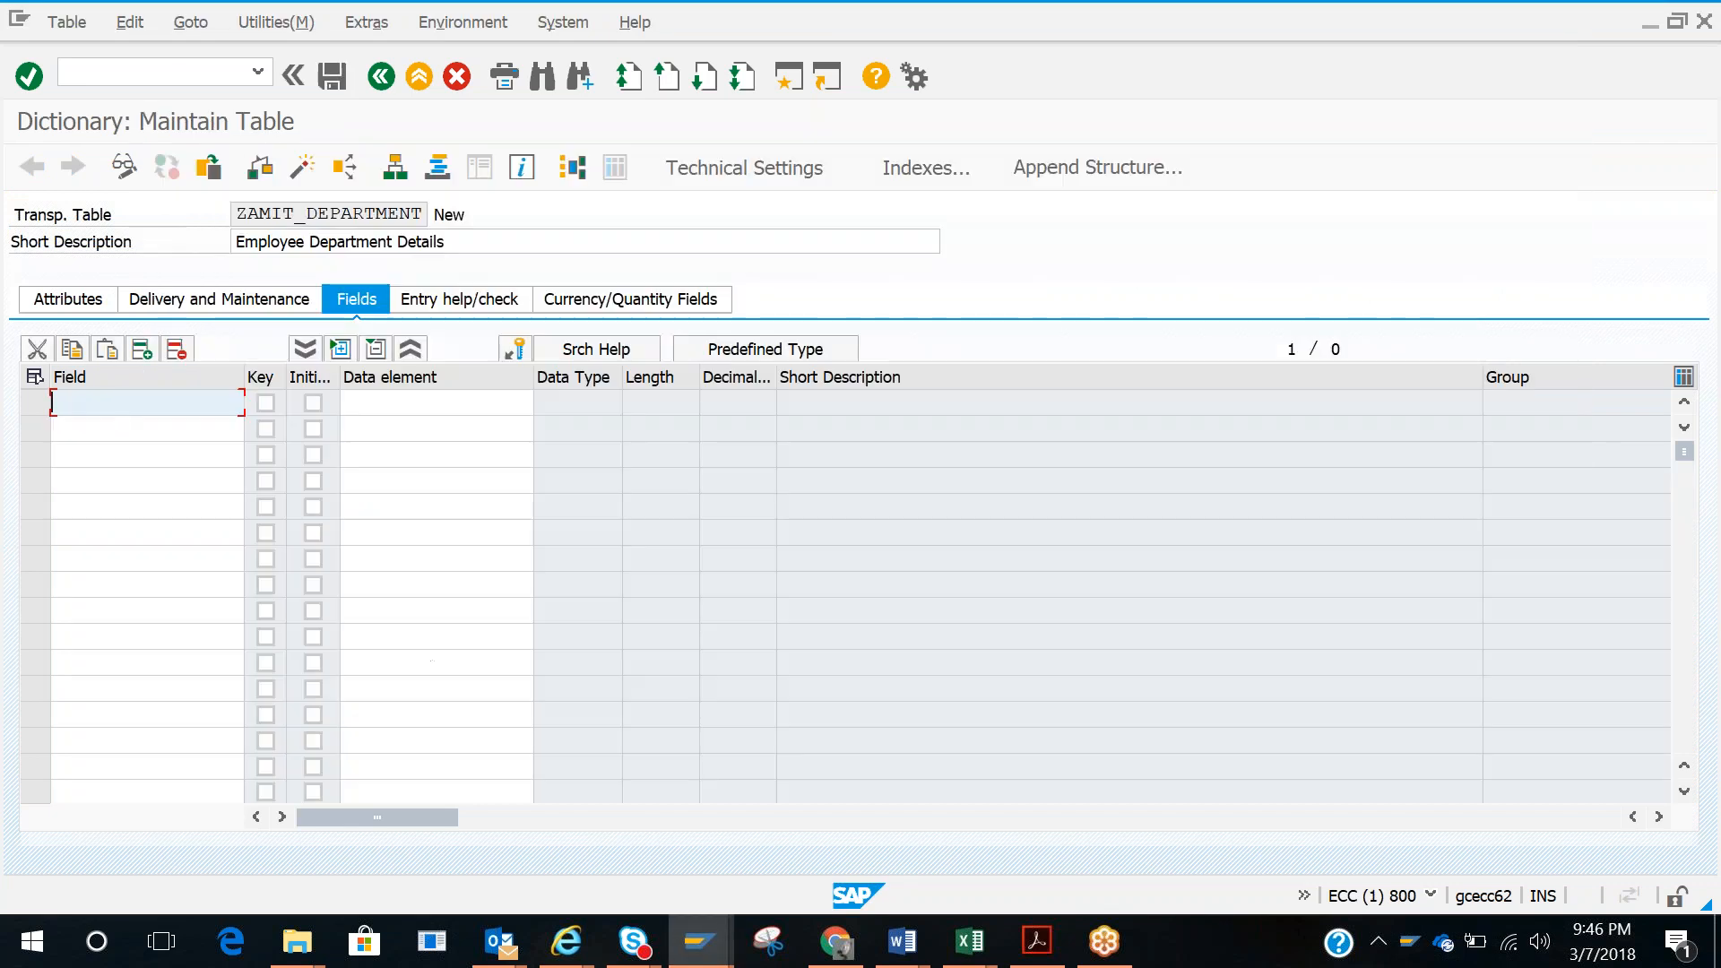
{"action": "key", "text": "ctrl+v"}
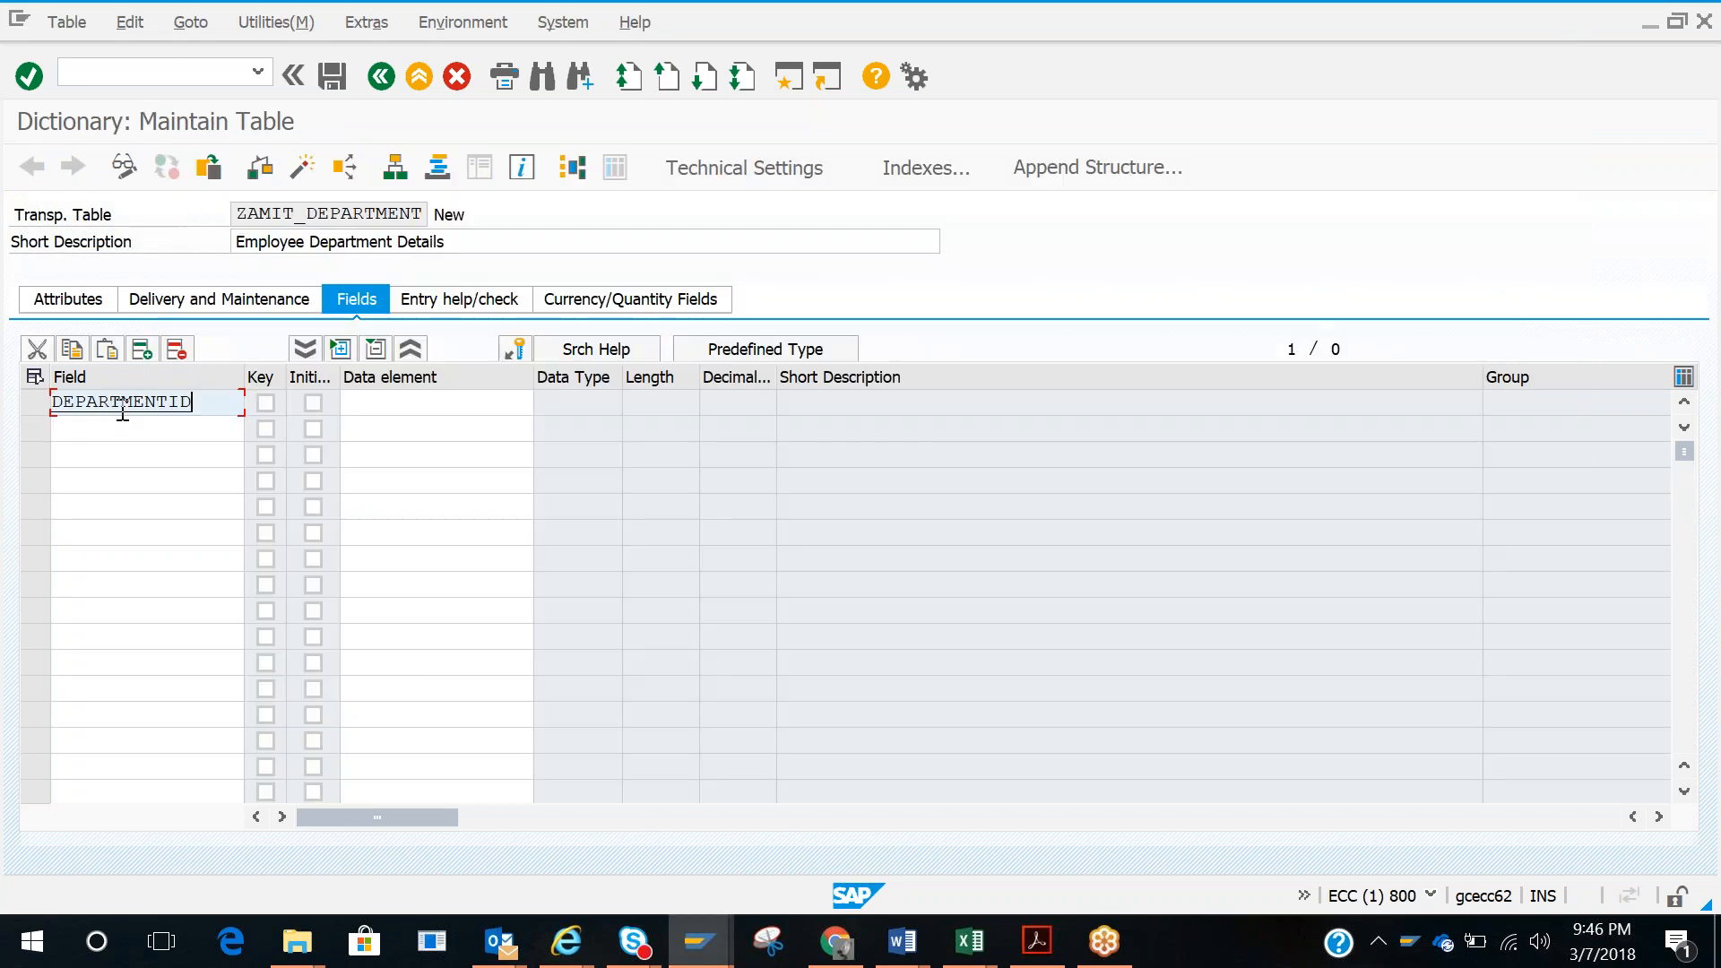
{"action": "left_click", "coordinate": [266, 403]}
{"action": "left_click", "coordinate": [312, 404]}
Step: Copy the data element ZAMIT_DEPT from ZAMIT_EMPLOYEE into the DEPARTMENTID row of the new table
{"action": "key", "text": "alt+Tab"}
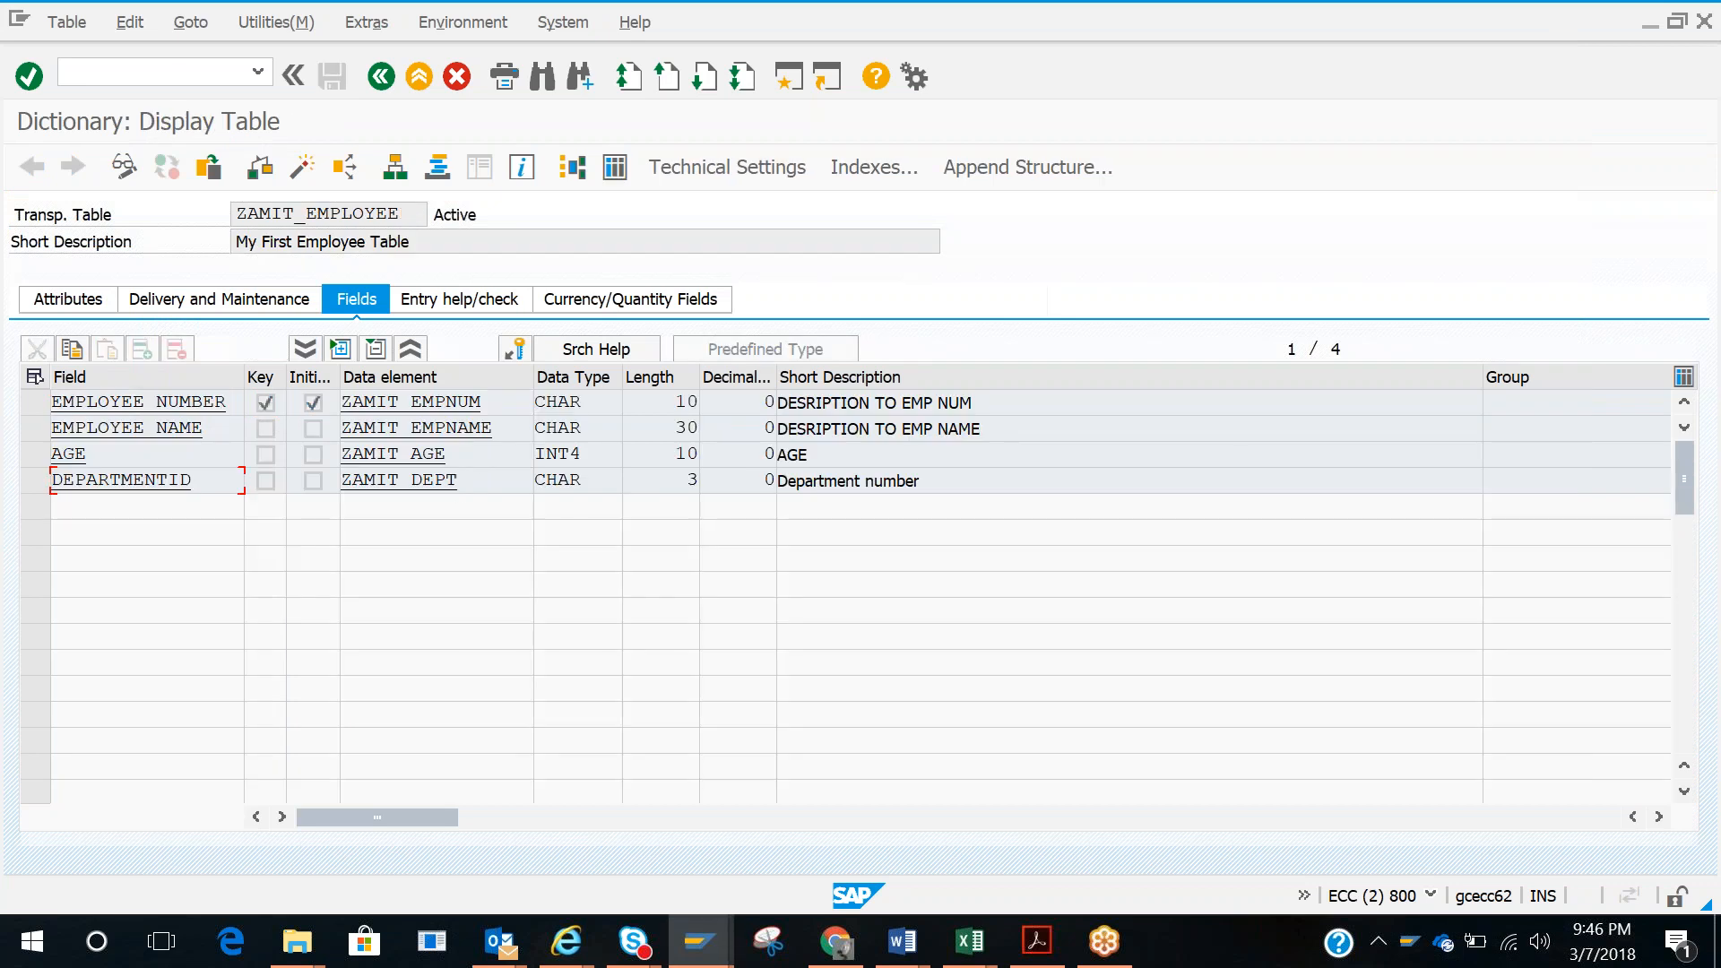
{"action": "left_click_drag", "start_coordinate": [465, 481], "coordinate": [344, 491]}
{"action": "key", "text": "ctrl+c"}
{"action": "key", "text": "alt+Tab"}
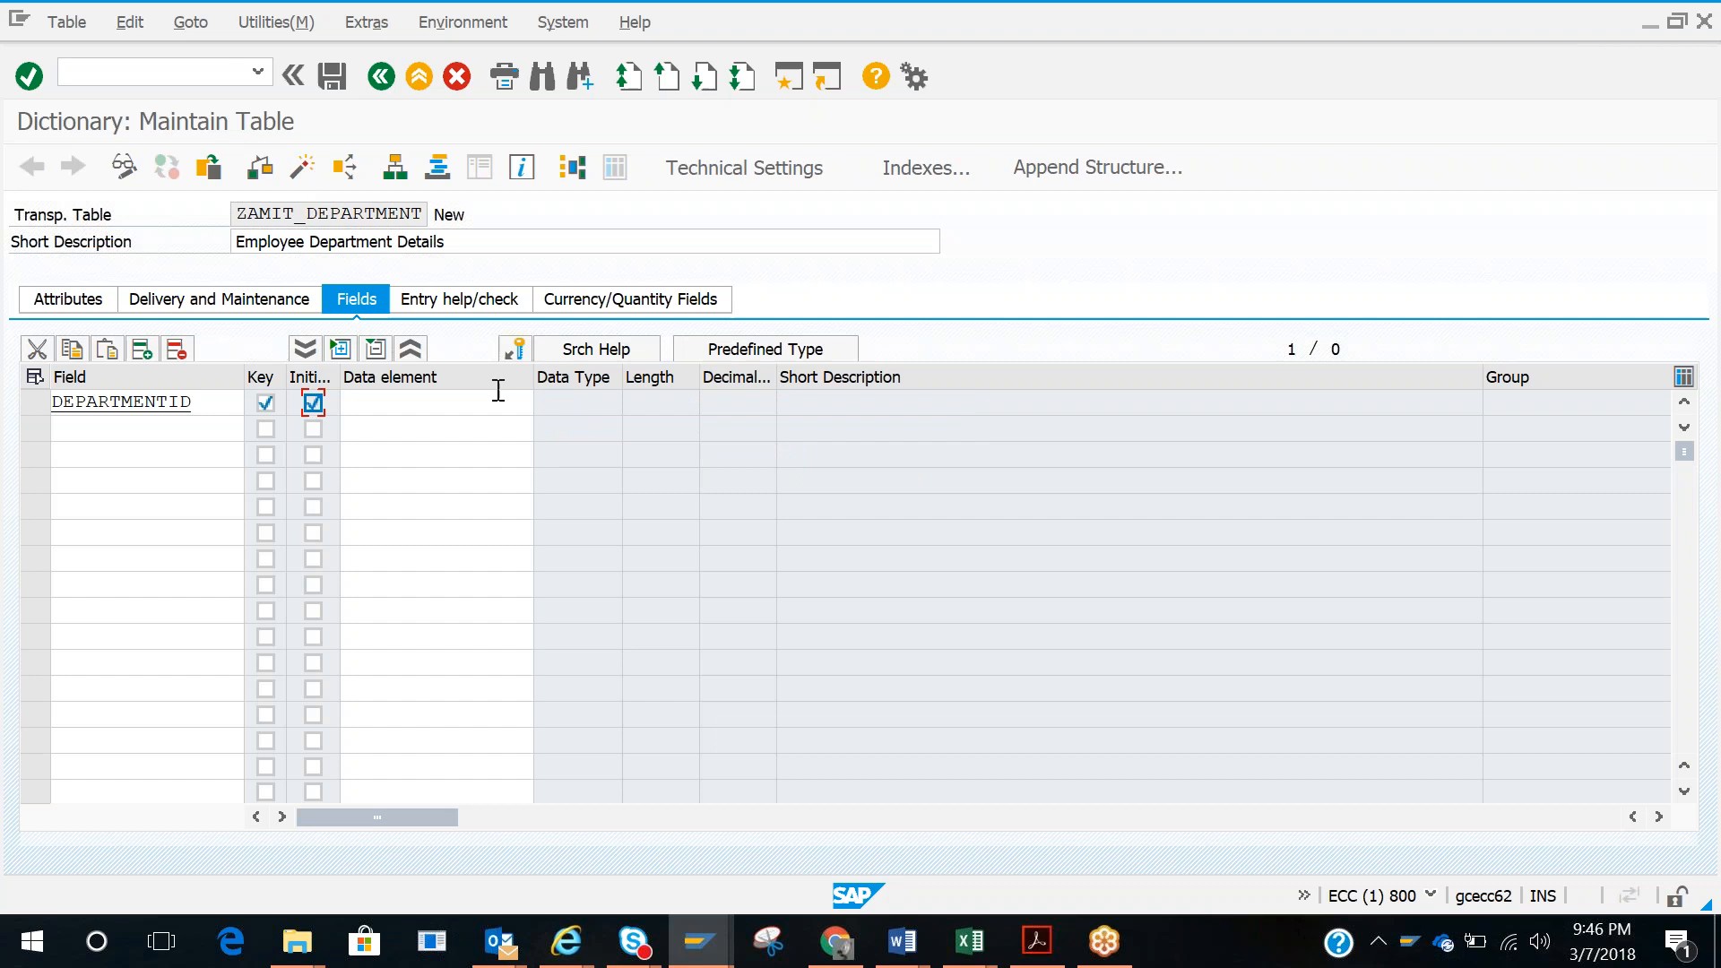
{"action": "key", "text": "Tab"}
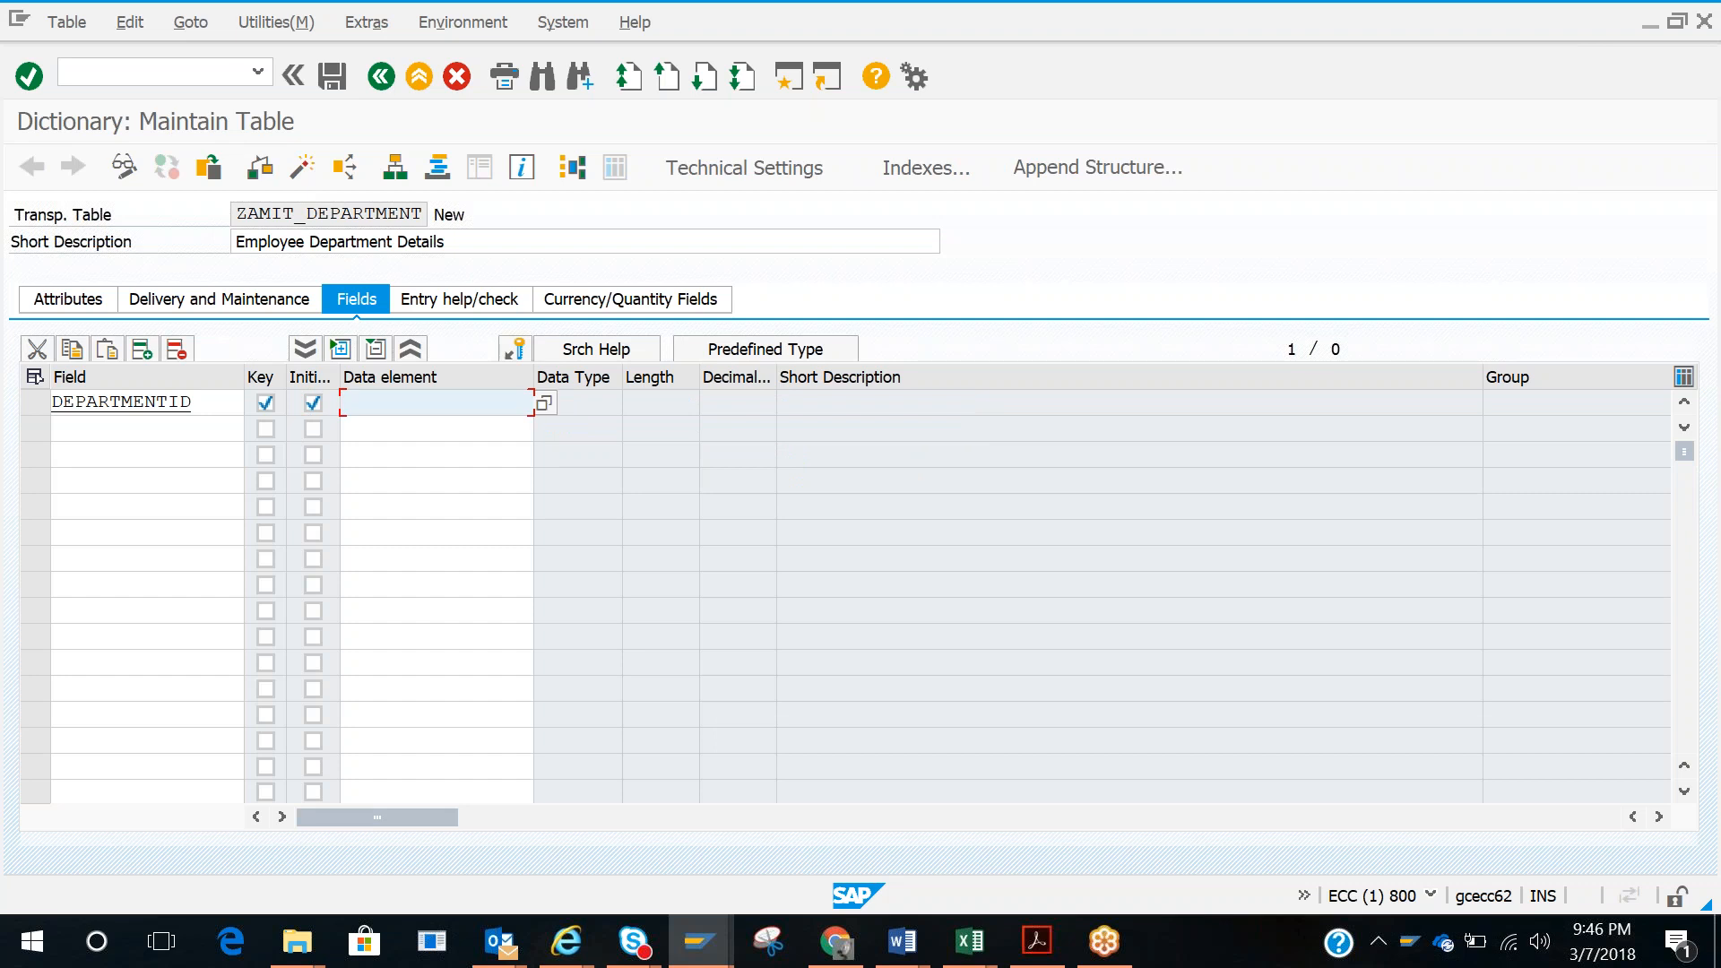
{"action": "key", "text": "alt"}
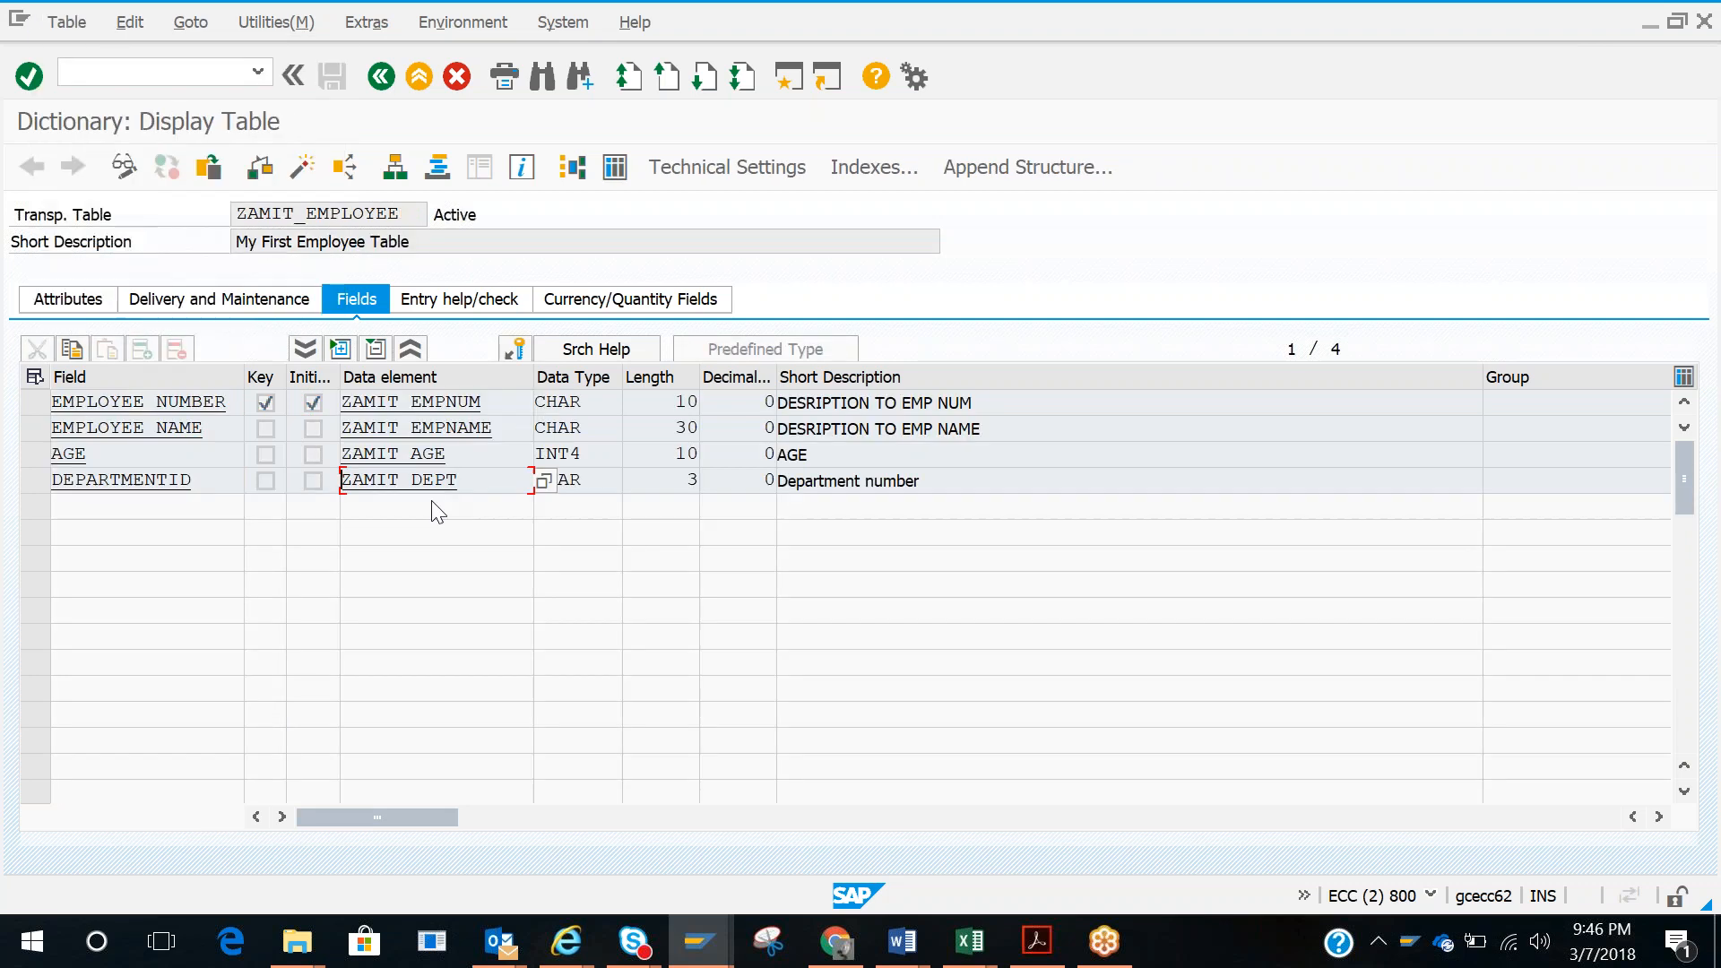
{"action": "left_click_drag", "start_coordinate": [458, 482], "coordinate": [342, 481]}
{"action": "key", "text": "ctrl+c"}
{"action": "key", "text": "alt+Tab"}
{"action": "key", "text": "ctrl+v"}
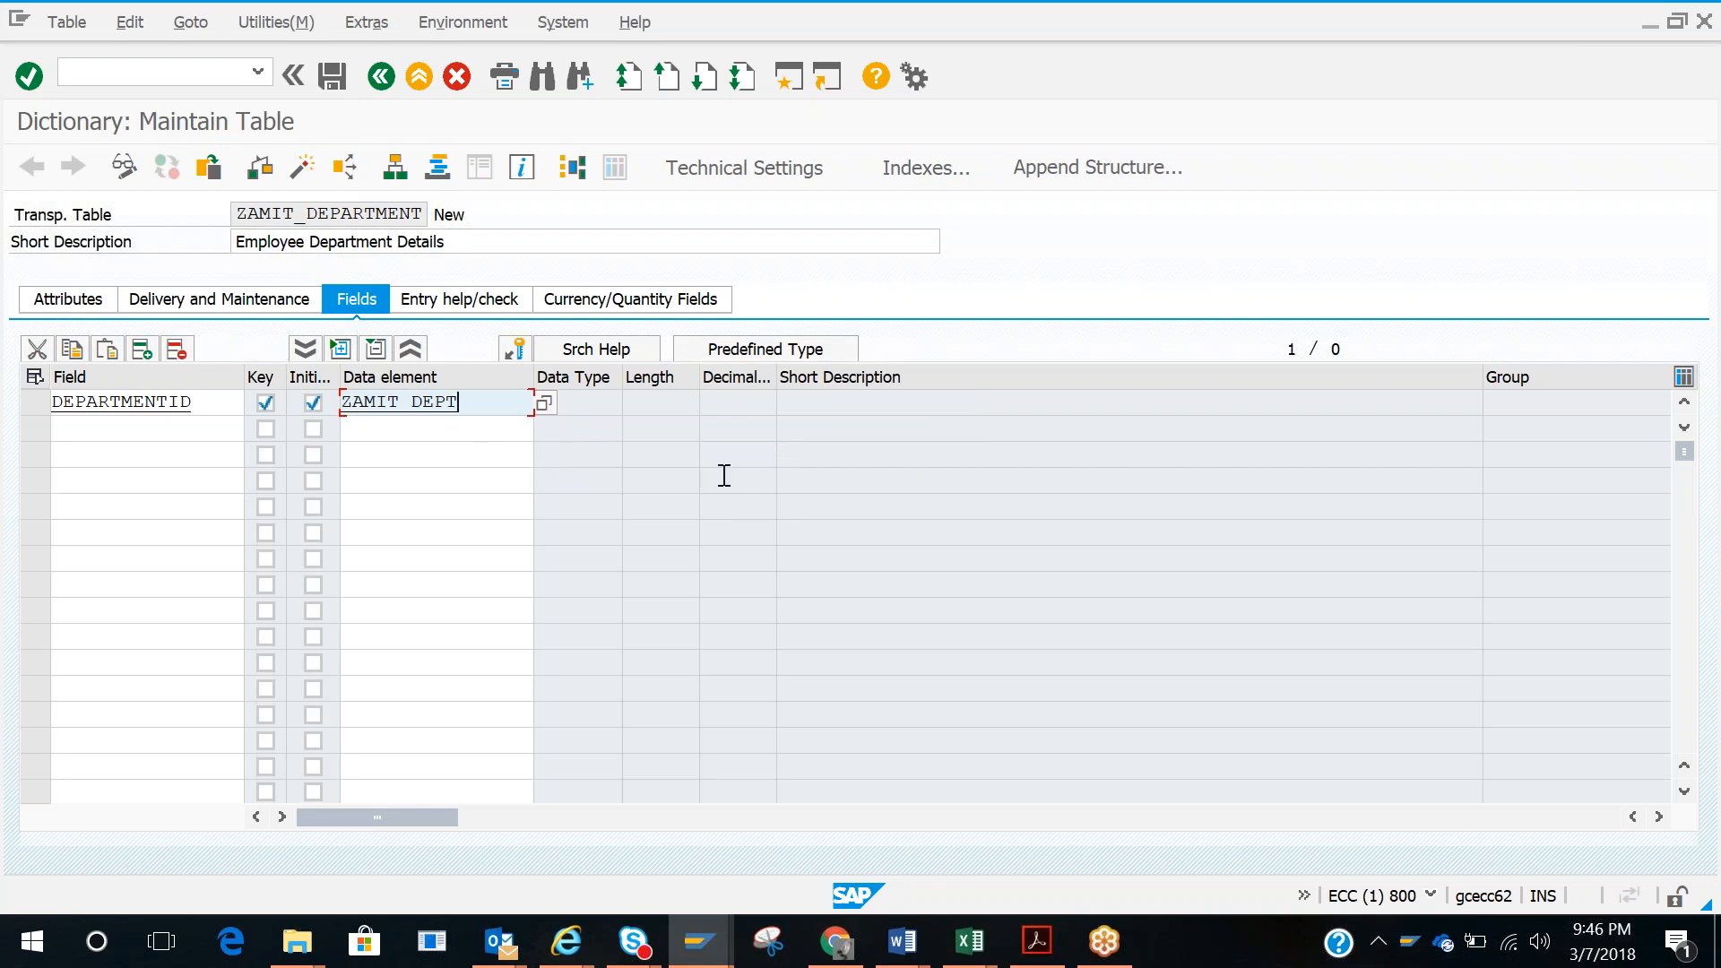
Step: Check DEPARTMENTID's data type and short description in ZAMIT_EMPLOYEE and load the data element's attributes into the new table's row
{"action": "key", "text": "alt+Tab"}
{"action": "left_click", "coordinate": [587, 481]}
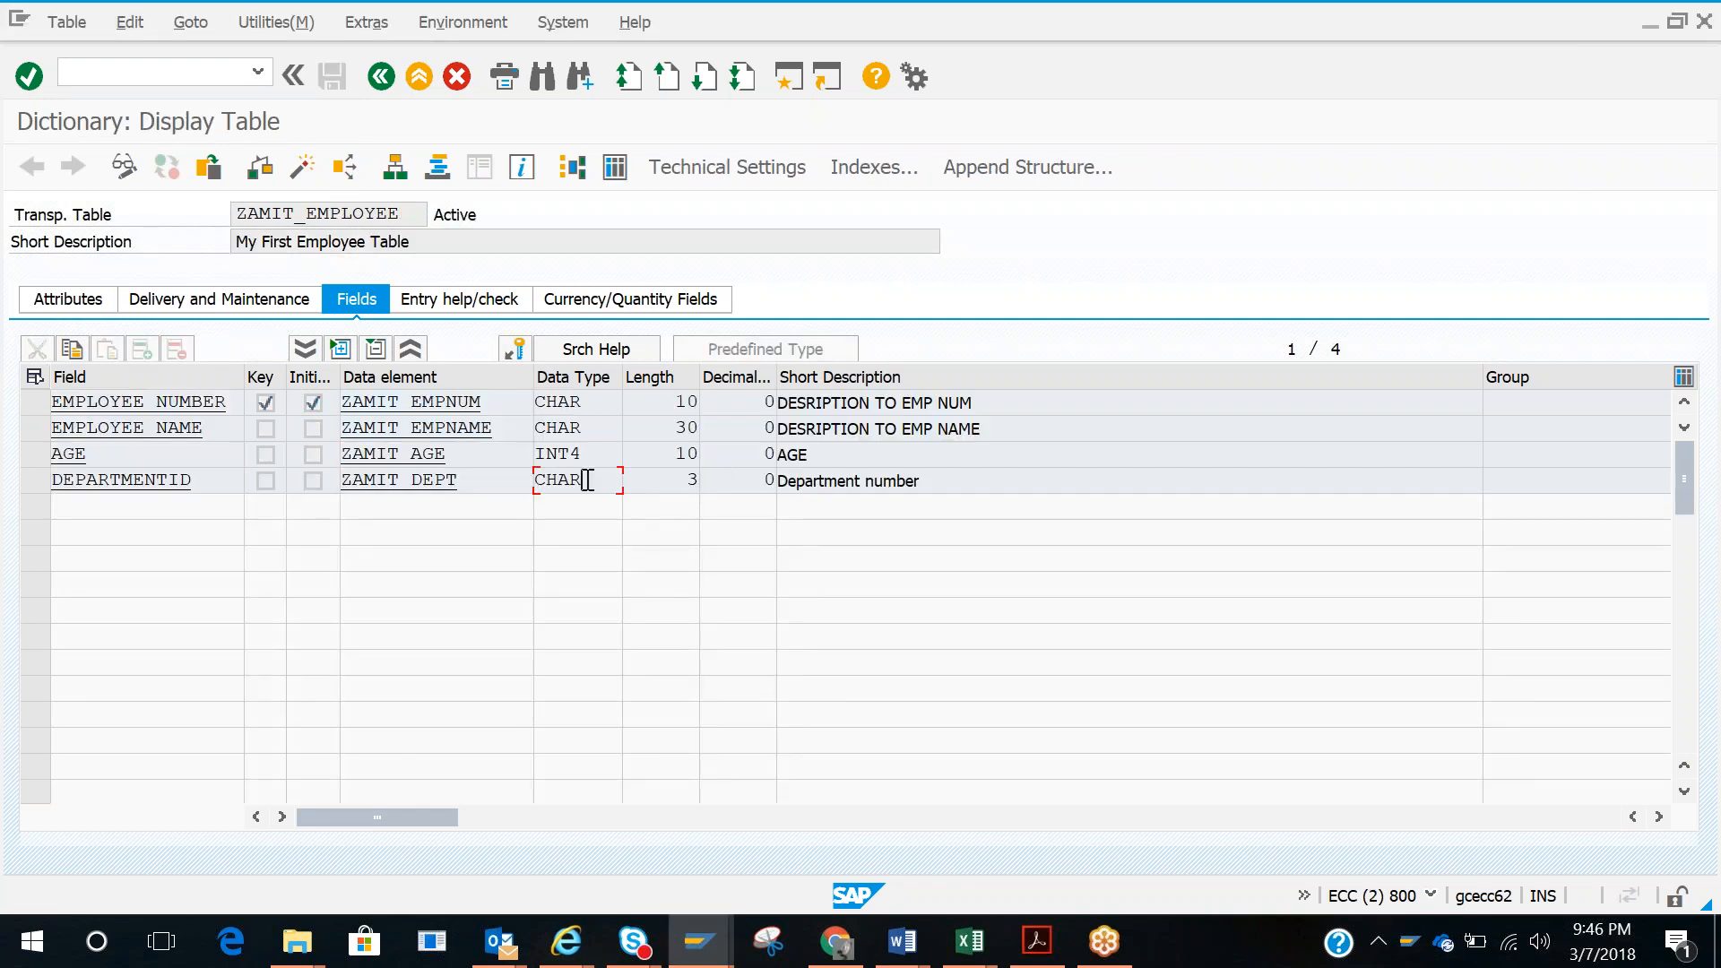
{"action": "left_click", "coordinate": [929, 481]}
{"action": "left_click_drag", "start_coordinate": [929, 480], "coordinate": [780, 484]}
{"action": "key", "text": "ctrl+c"}
{"action": "key", "text": "alt+Tab"}
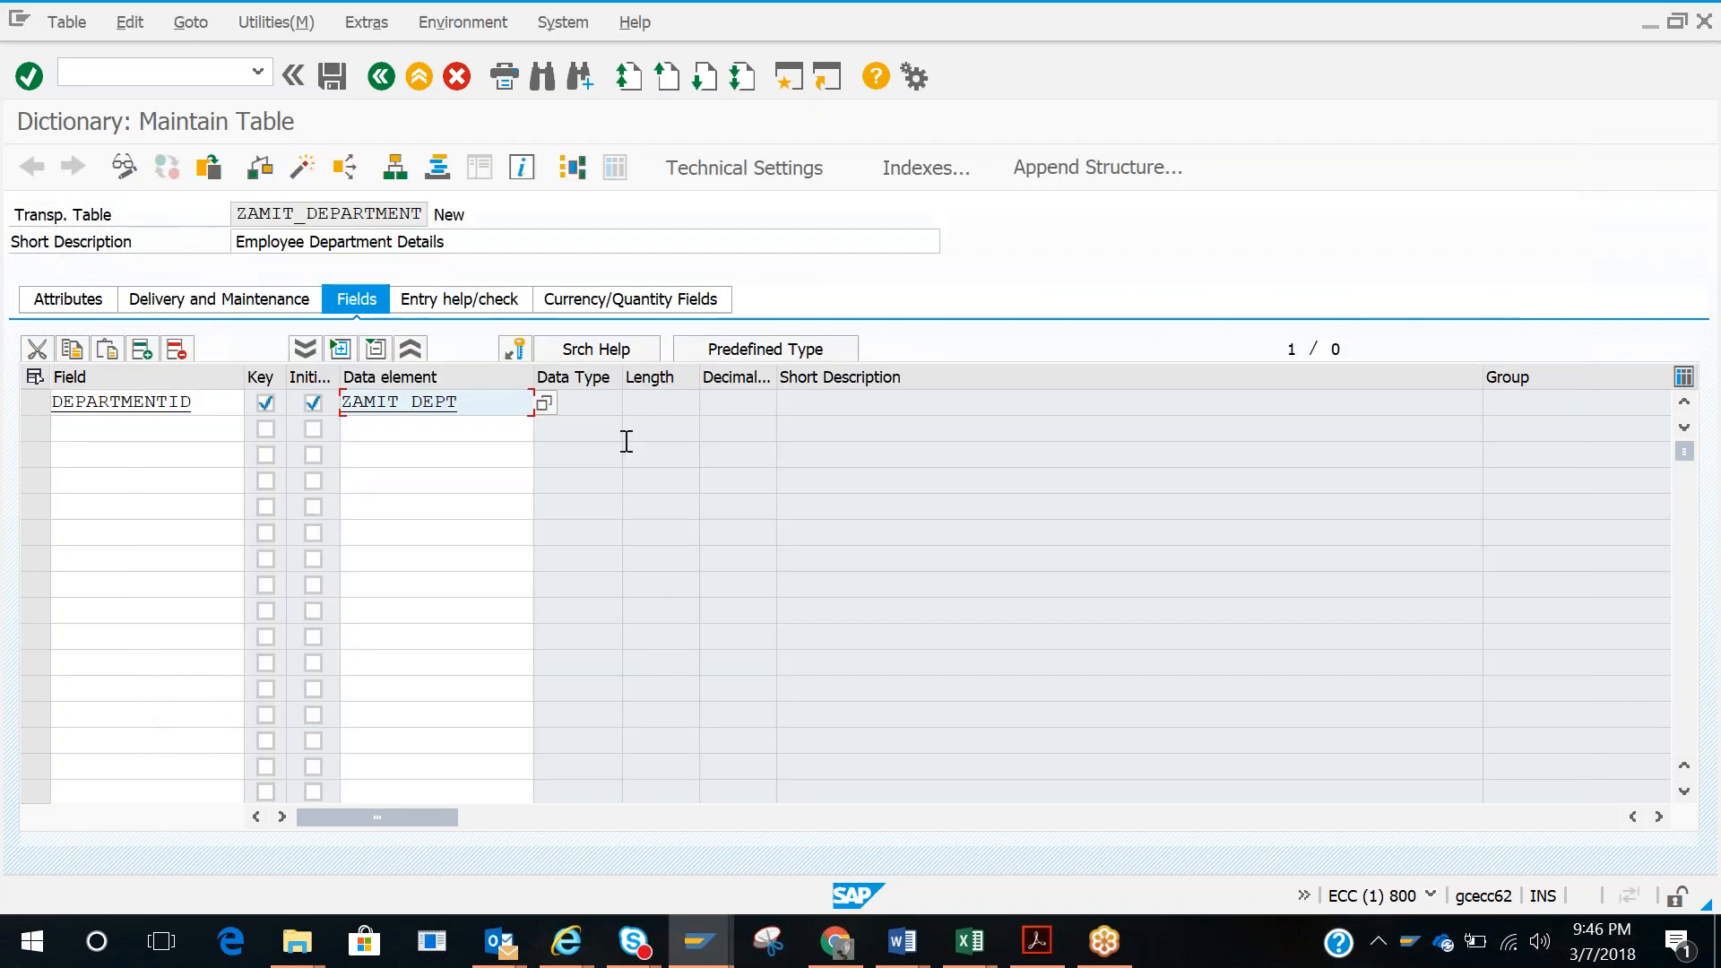
{"action": "key", "text": "Return"}
{"action": "left_click", "coordinate": [980, 401]}
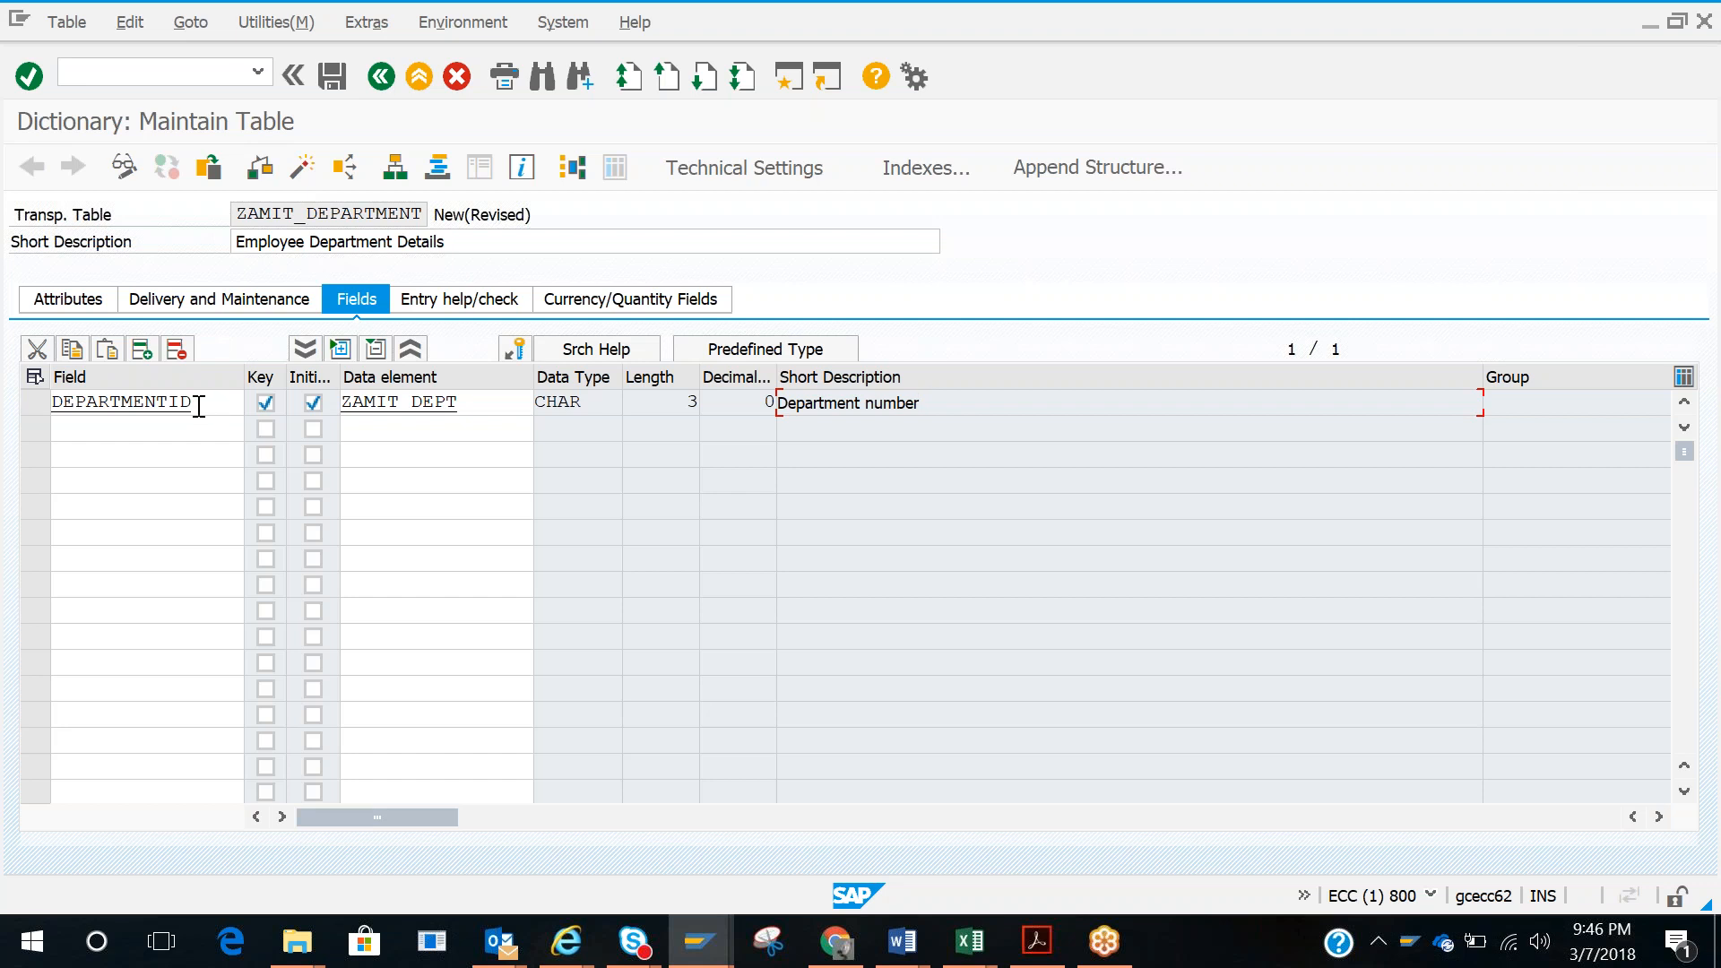
Step: Save the table while opening data element ZAMIT_DEPT, check its domain, and return to the field list
{"action": "double_click", "coordinate": [418, 405]}
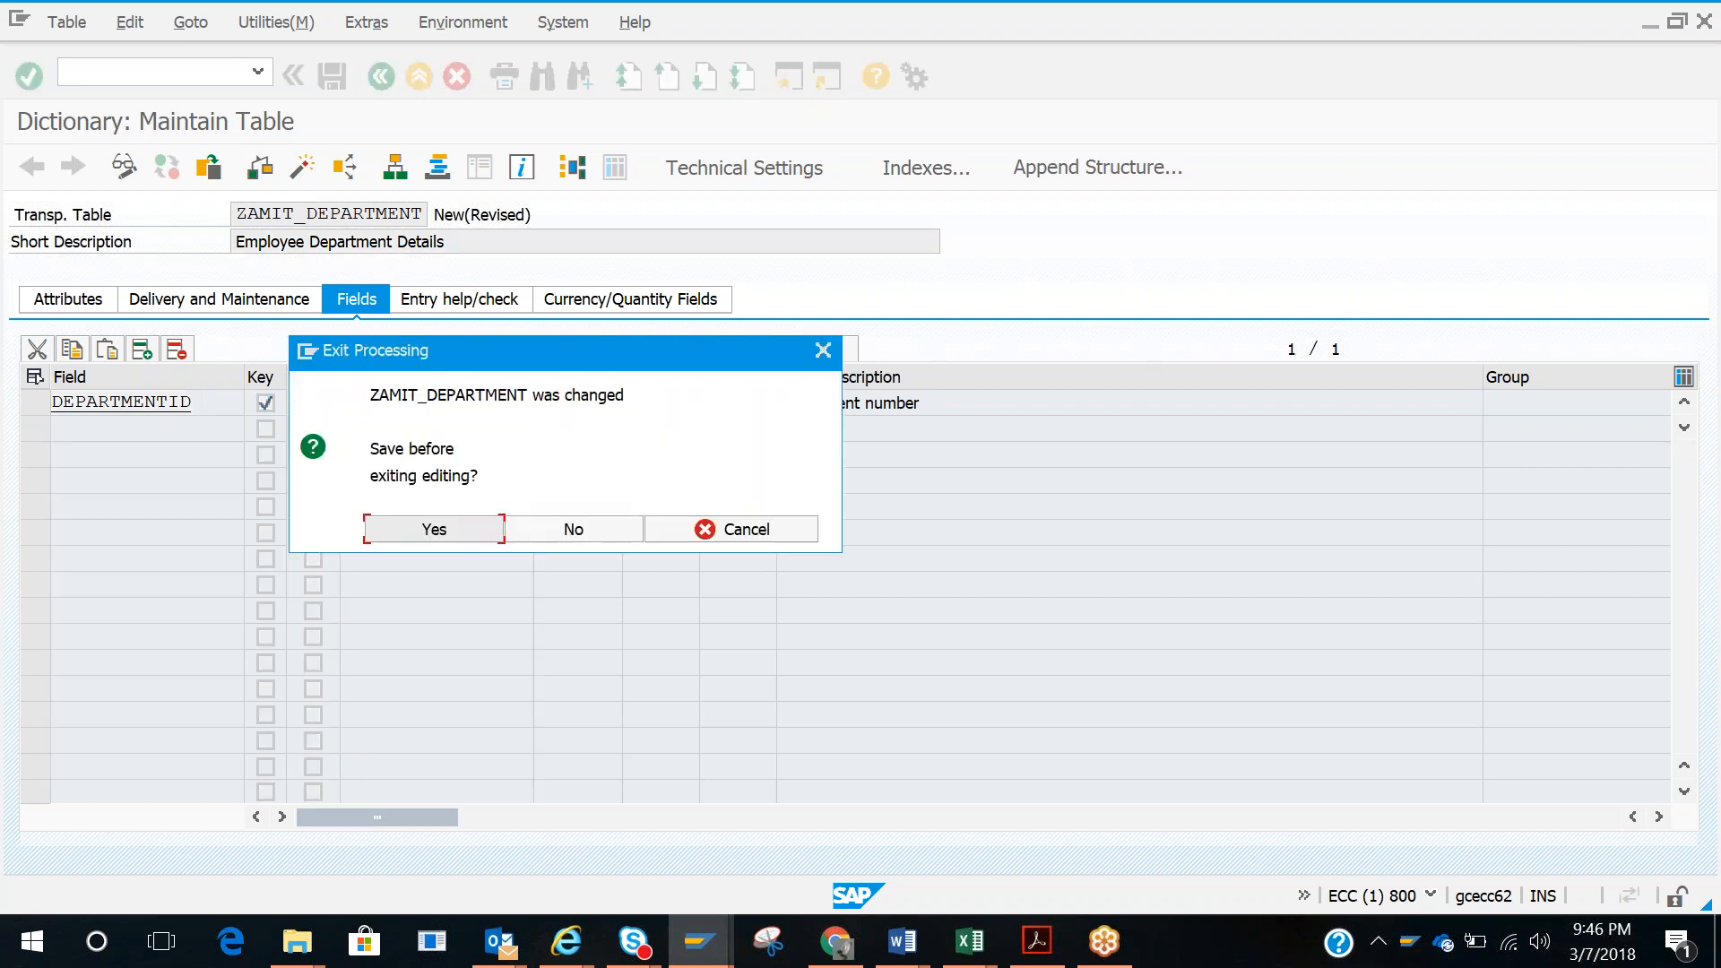
{"action": "left_click", "coordinate": [449, 522]}
{"action": "key", "text": "Return"}
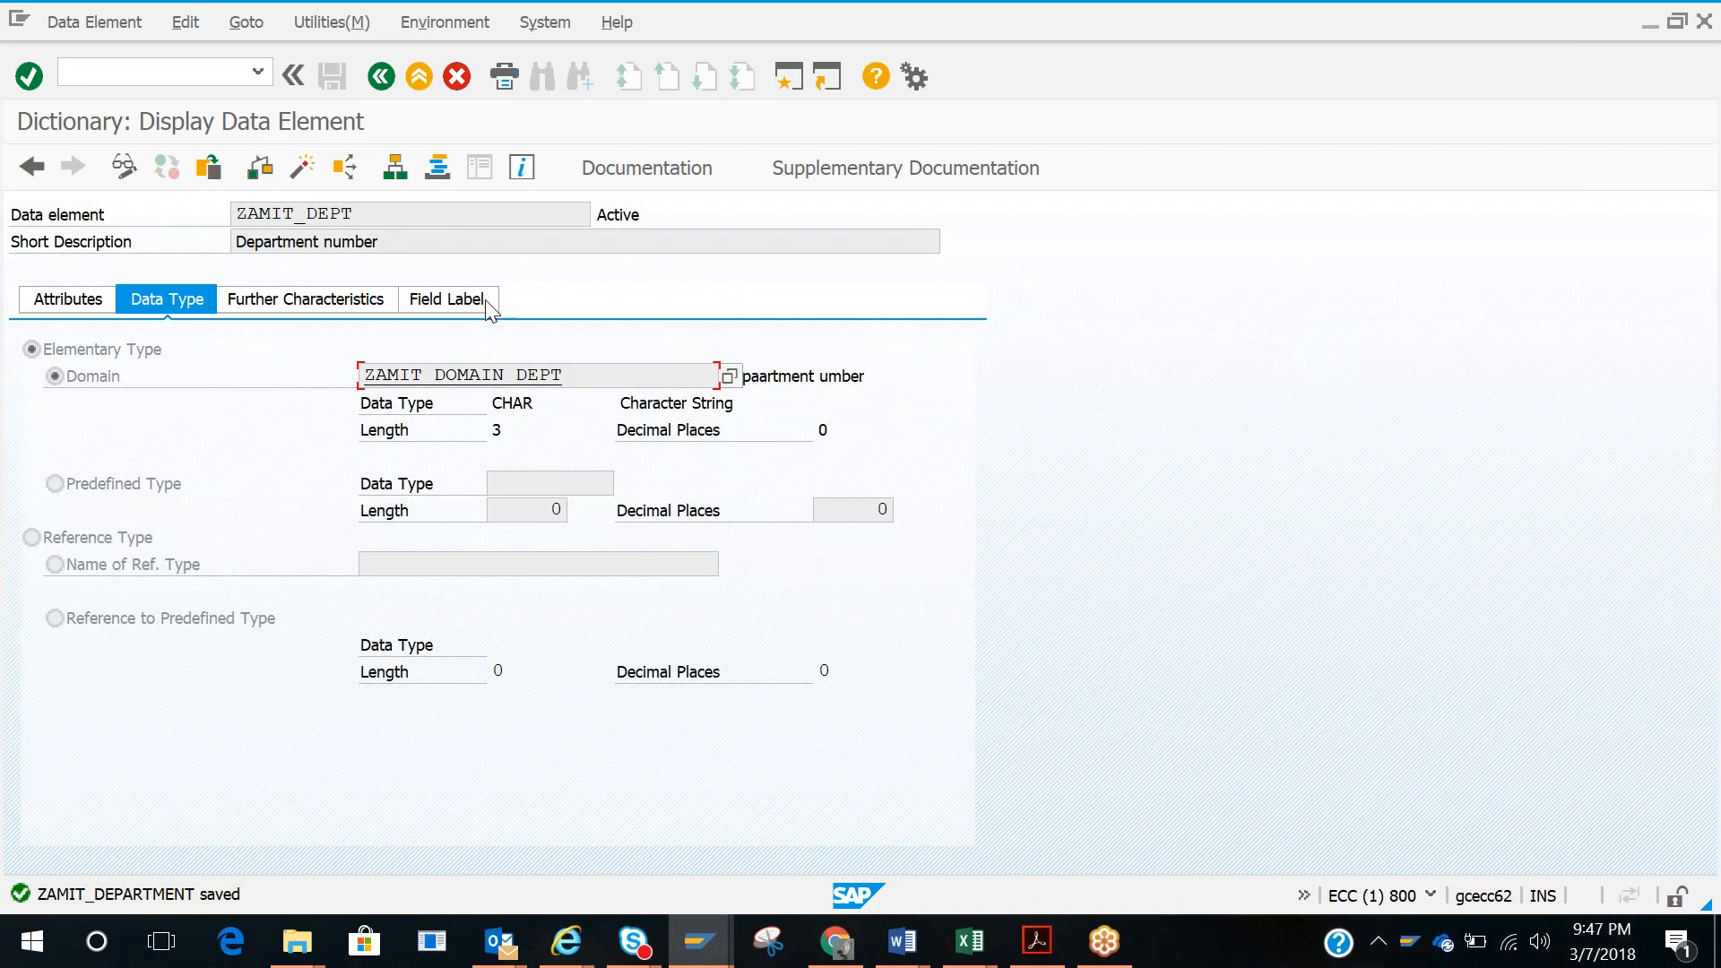
{"action": "key", "text": "F3"}
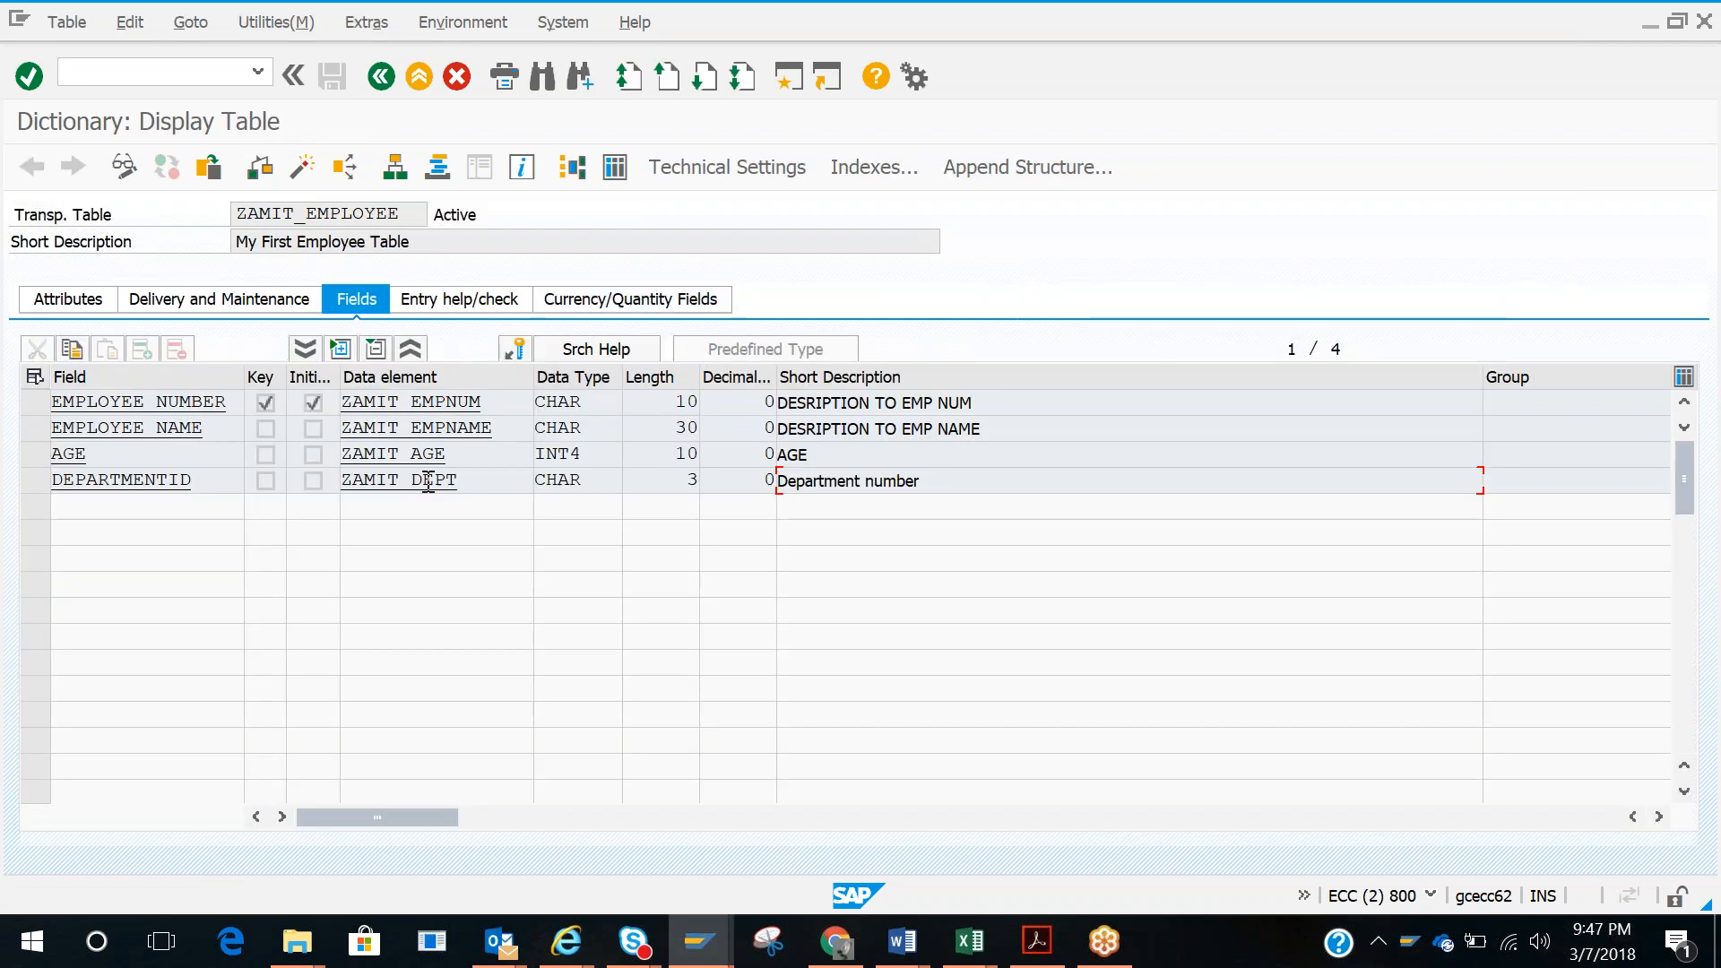
{"action": "key", "text": "alt+Tab"}
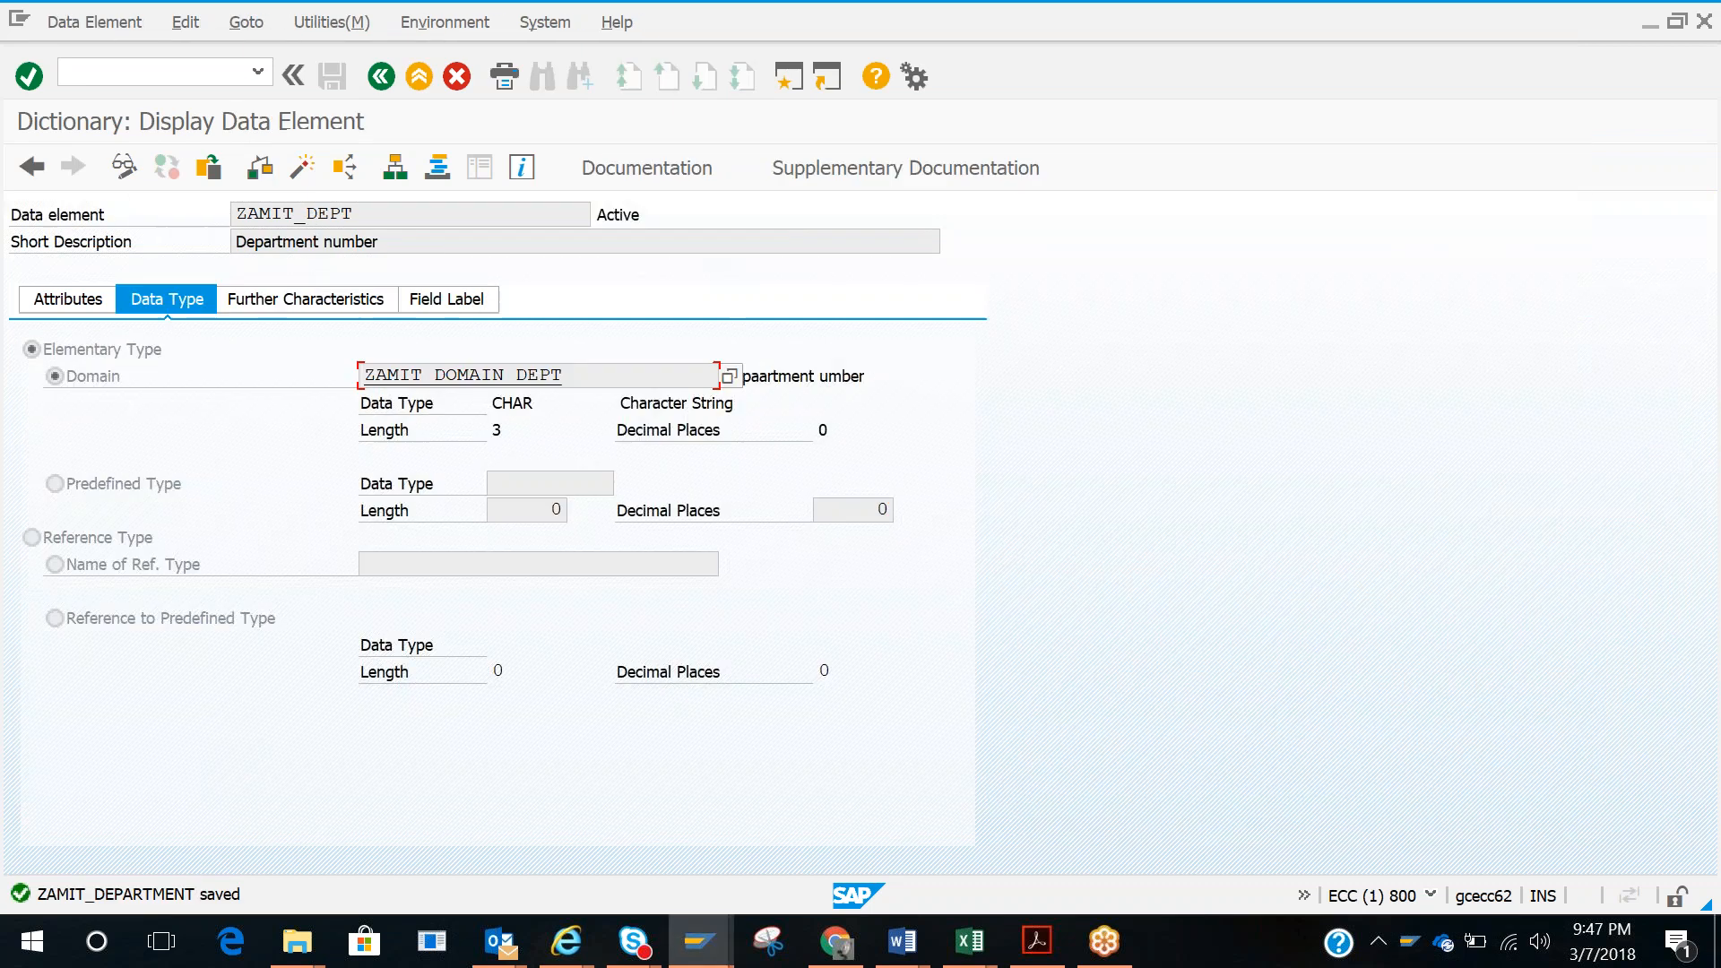
{"action": "left_click", "coordinate": [389, 82]}
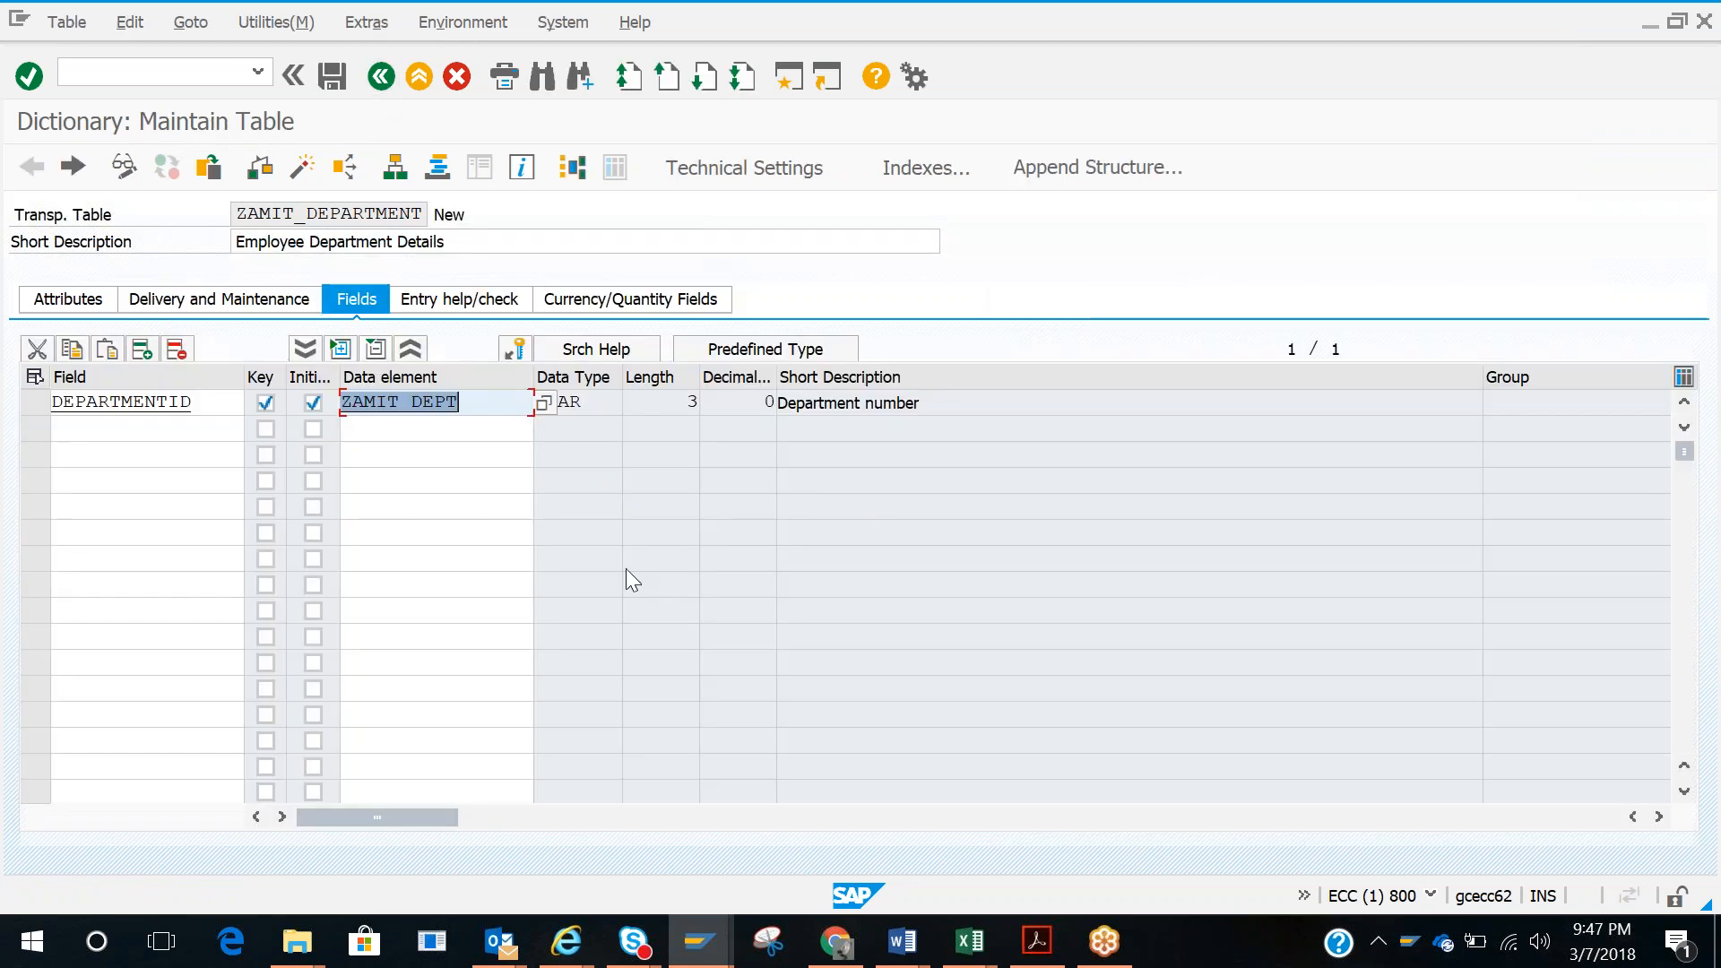
Step: Switch to the ABAP Online Note document in Word to review the foreign key rules, and return to the SAP table
{"action": "mouse_move", "coordinate": [906, 941]}
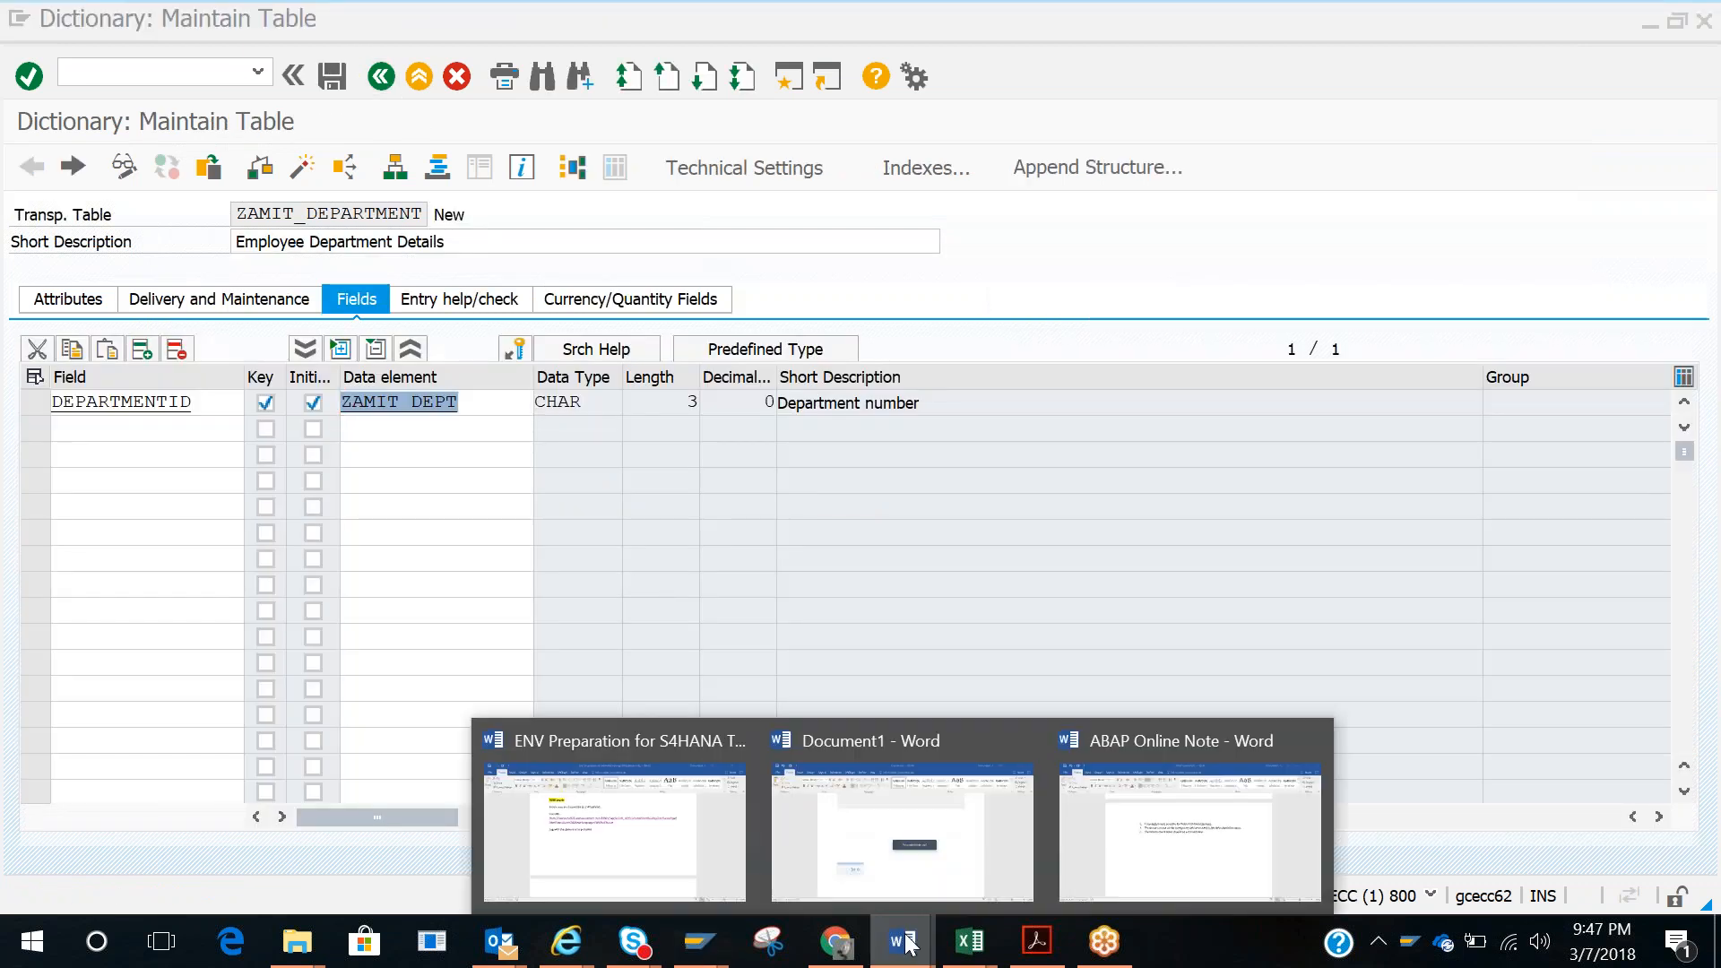
{"action": "left_click", "coordinate": [1184, 815]}
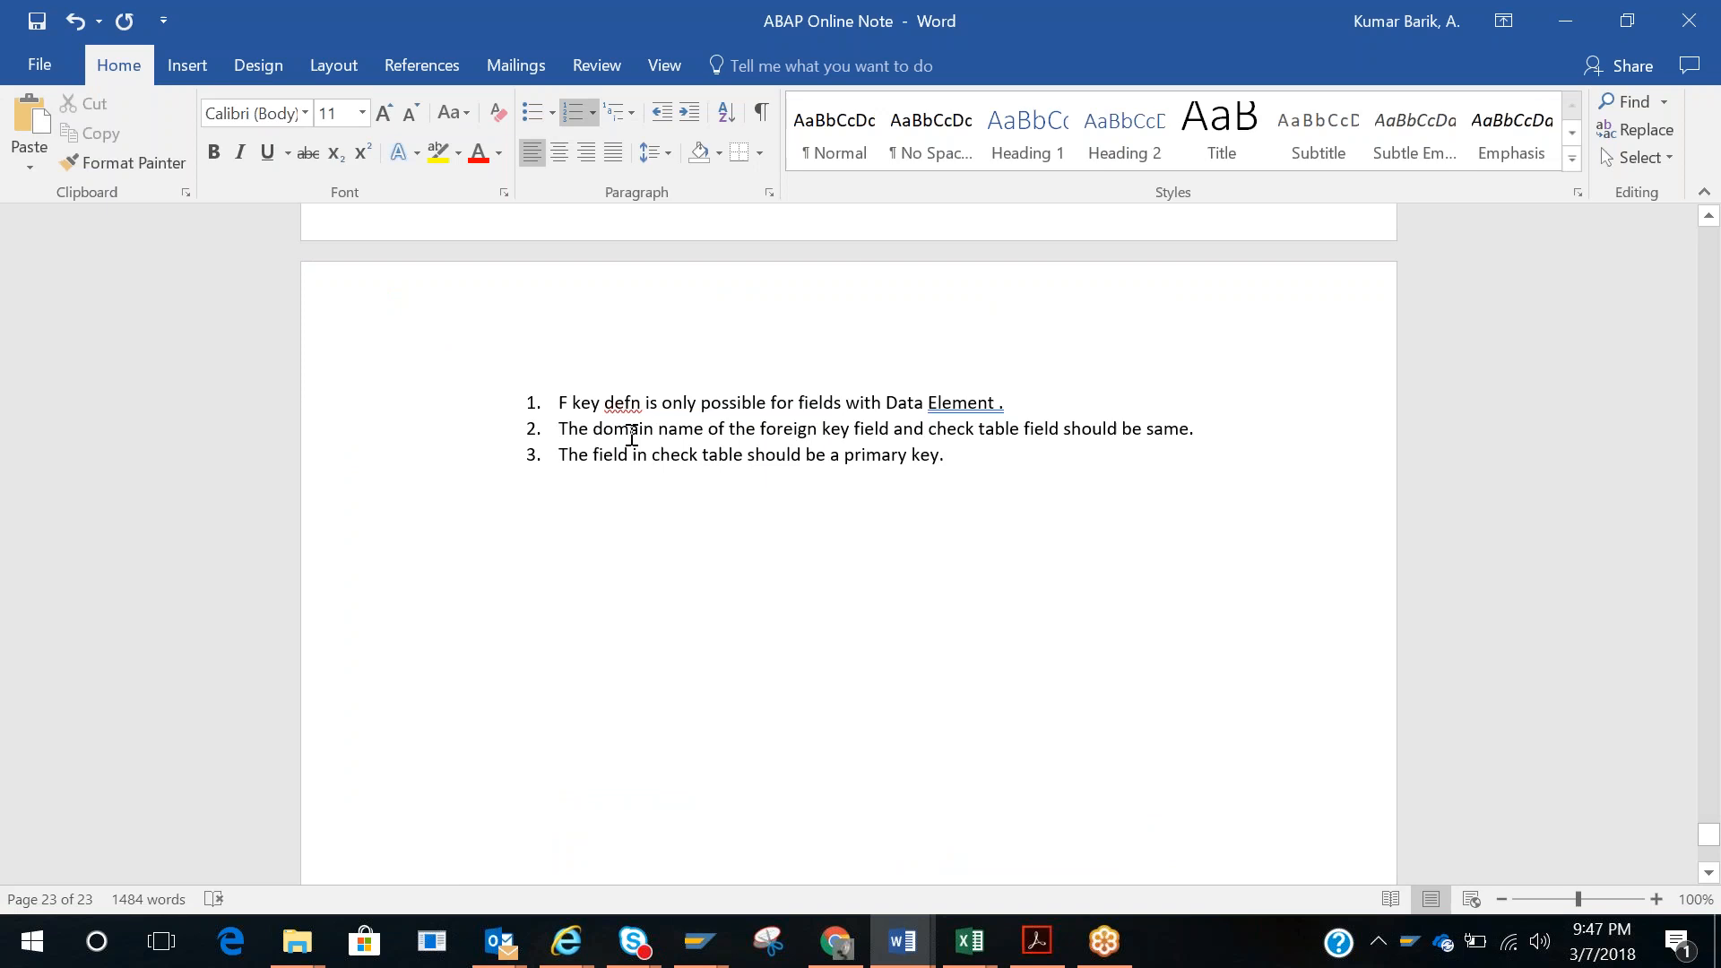
{"action": "left_click", "coordinate": [972, 455]}
{"action": "left_click", "coordinate": [1568, 25]}
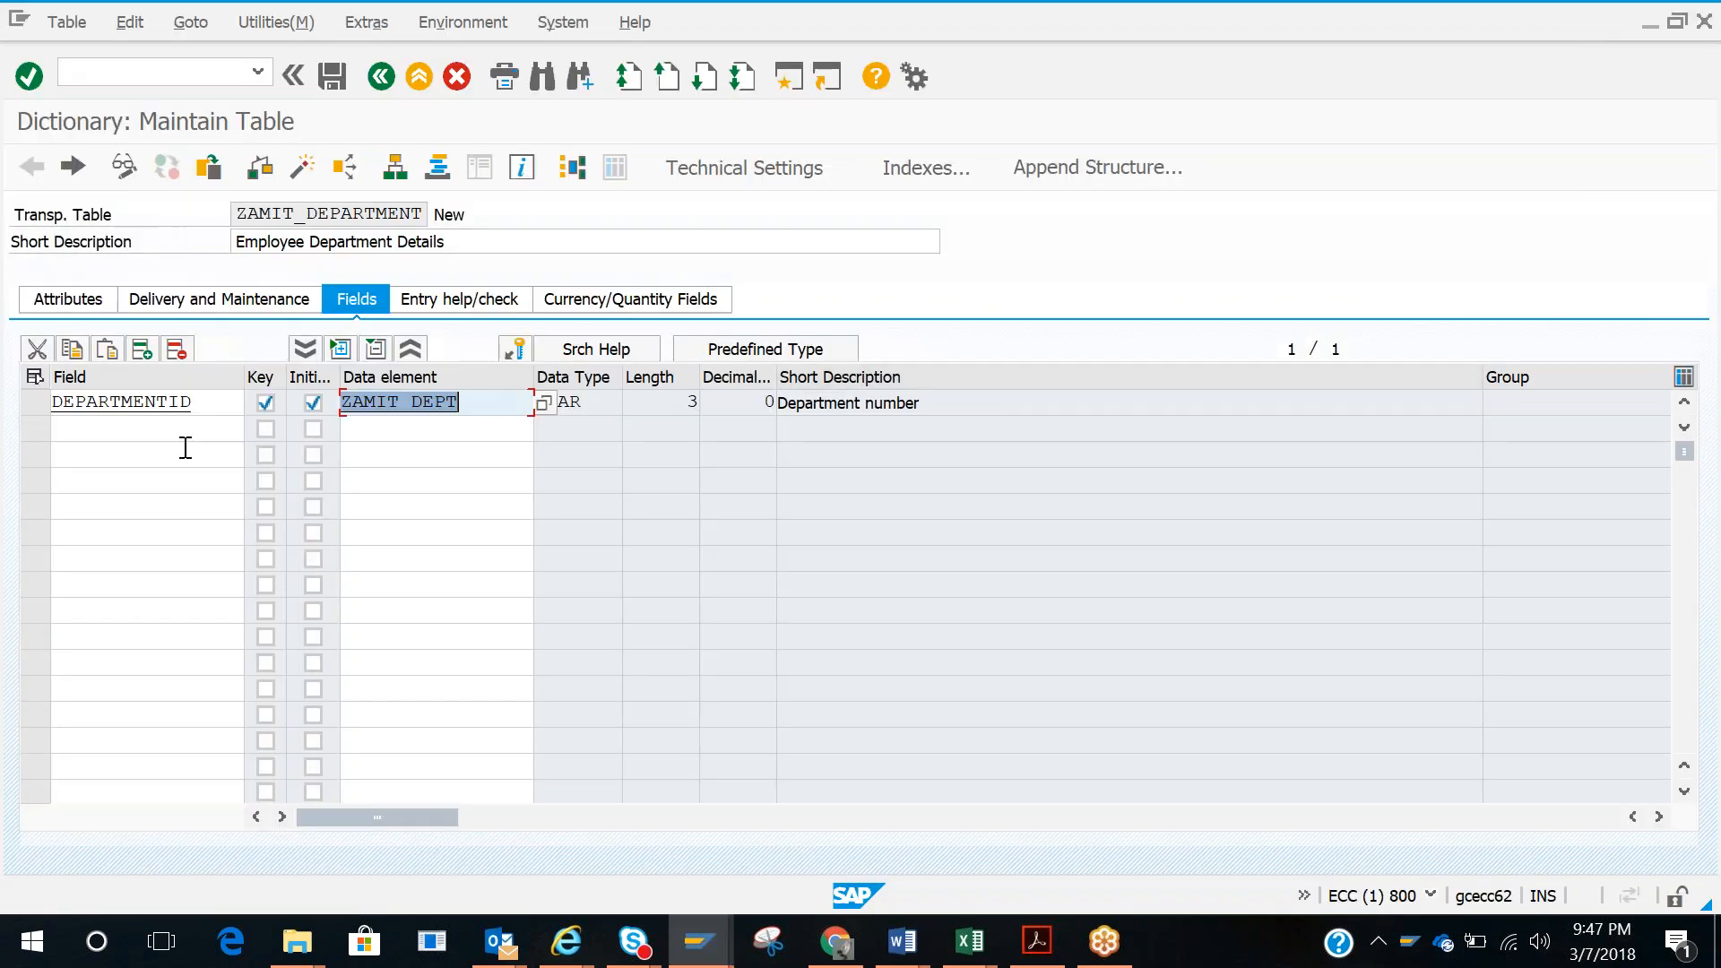
Step: Add a second field named Departmentname below DEPARTMENTID, without marking it as a key field
{"action": "left_click", "coordinate": [152, 429]}
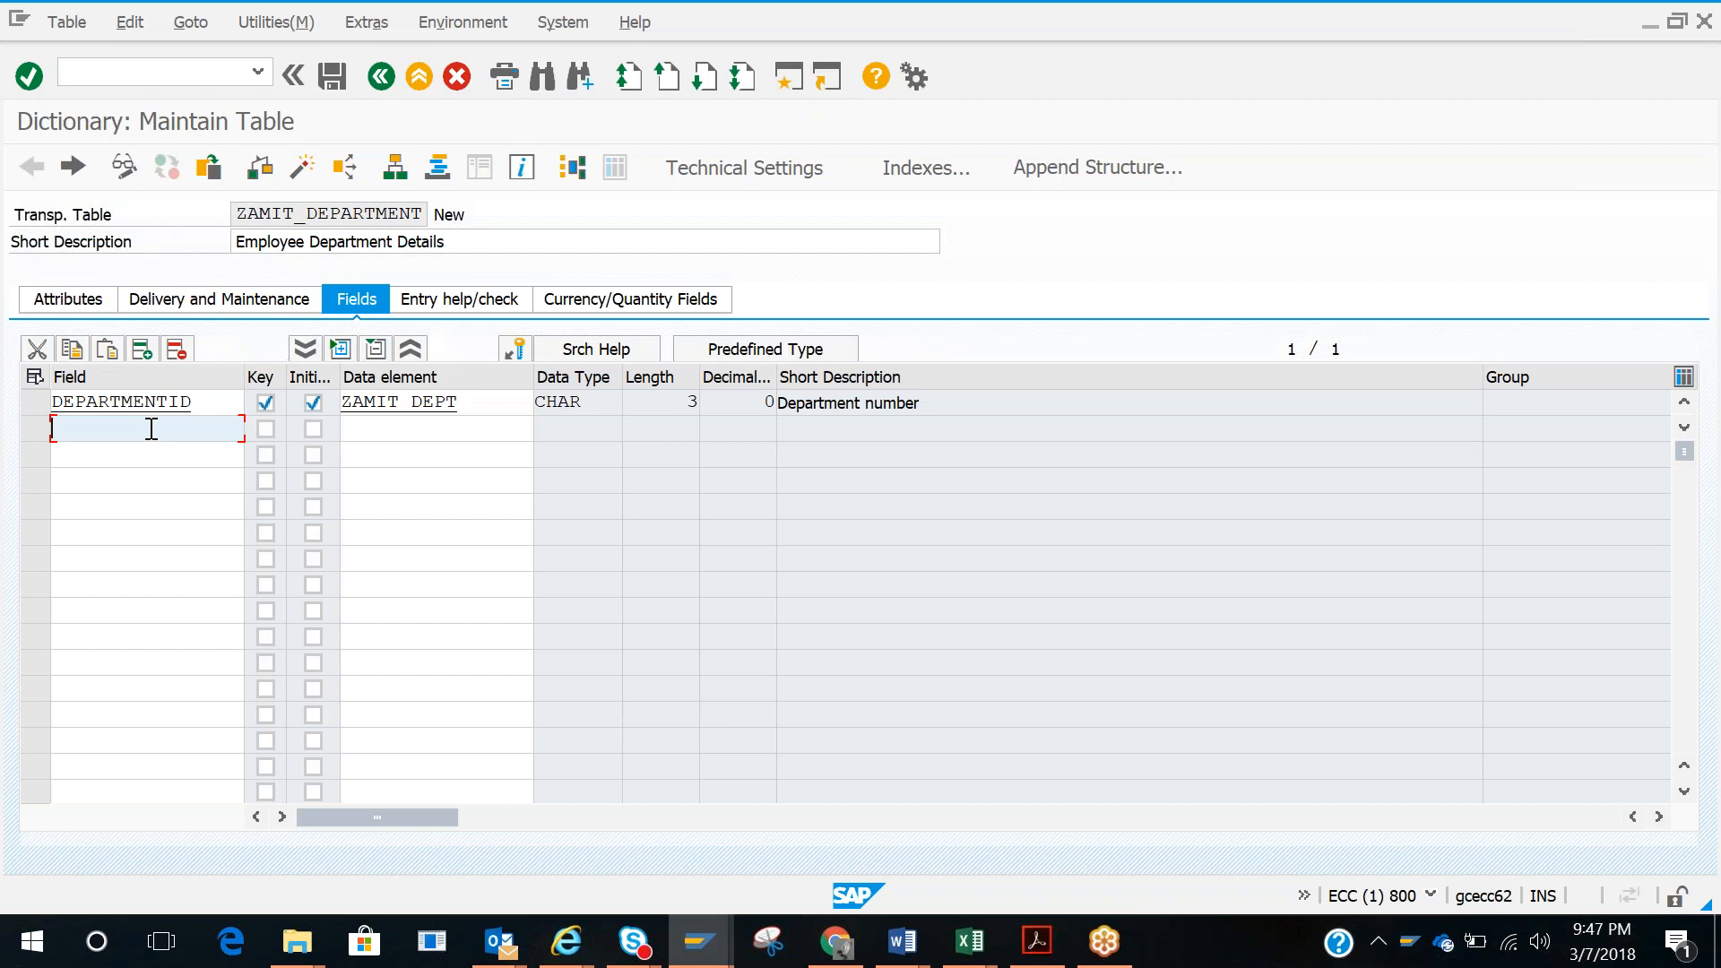
{"action": "type", "text": "D"}
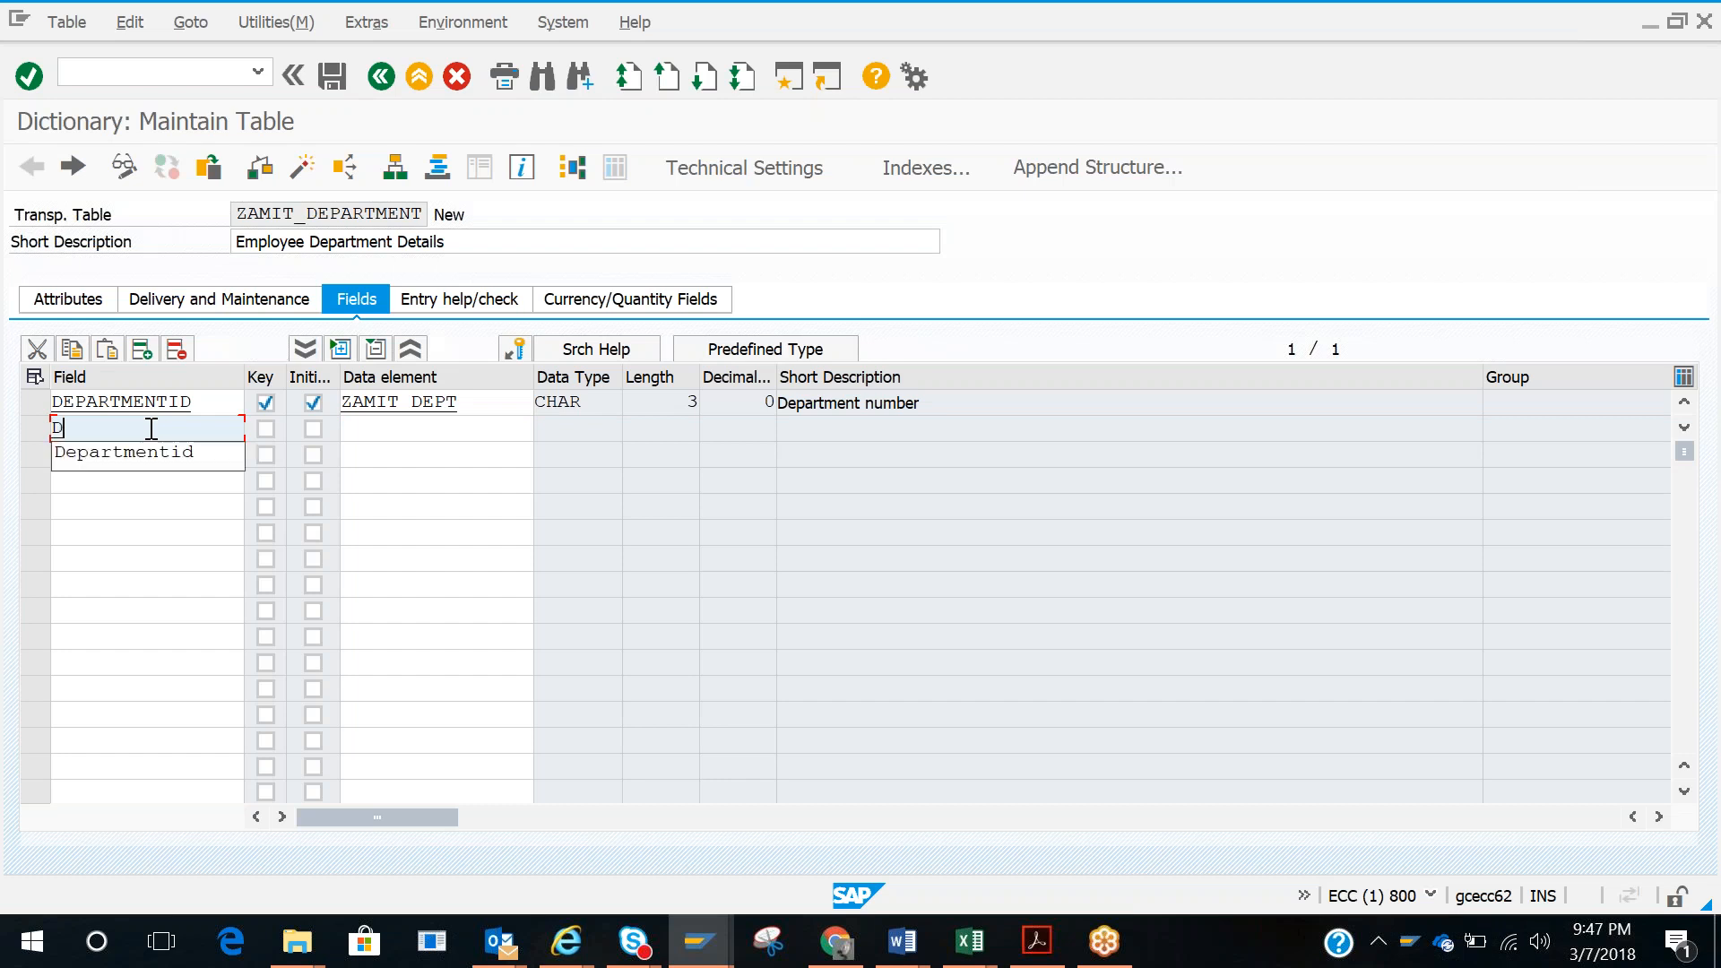
{"action": "type", "text": "epar"}
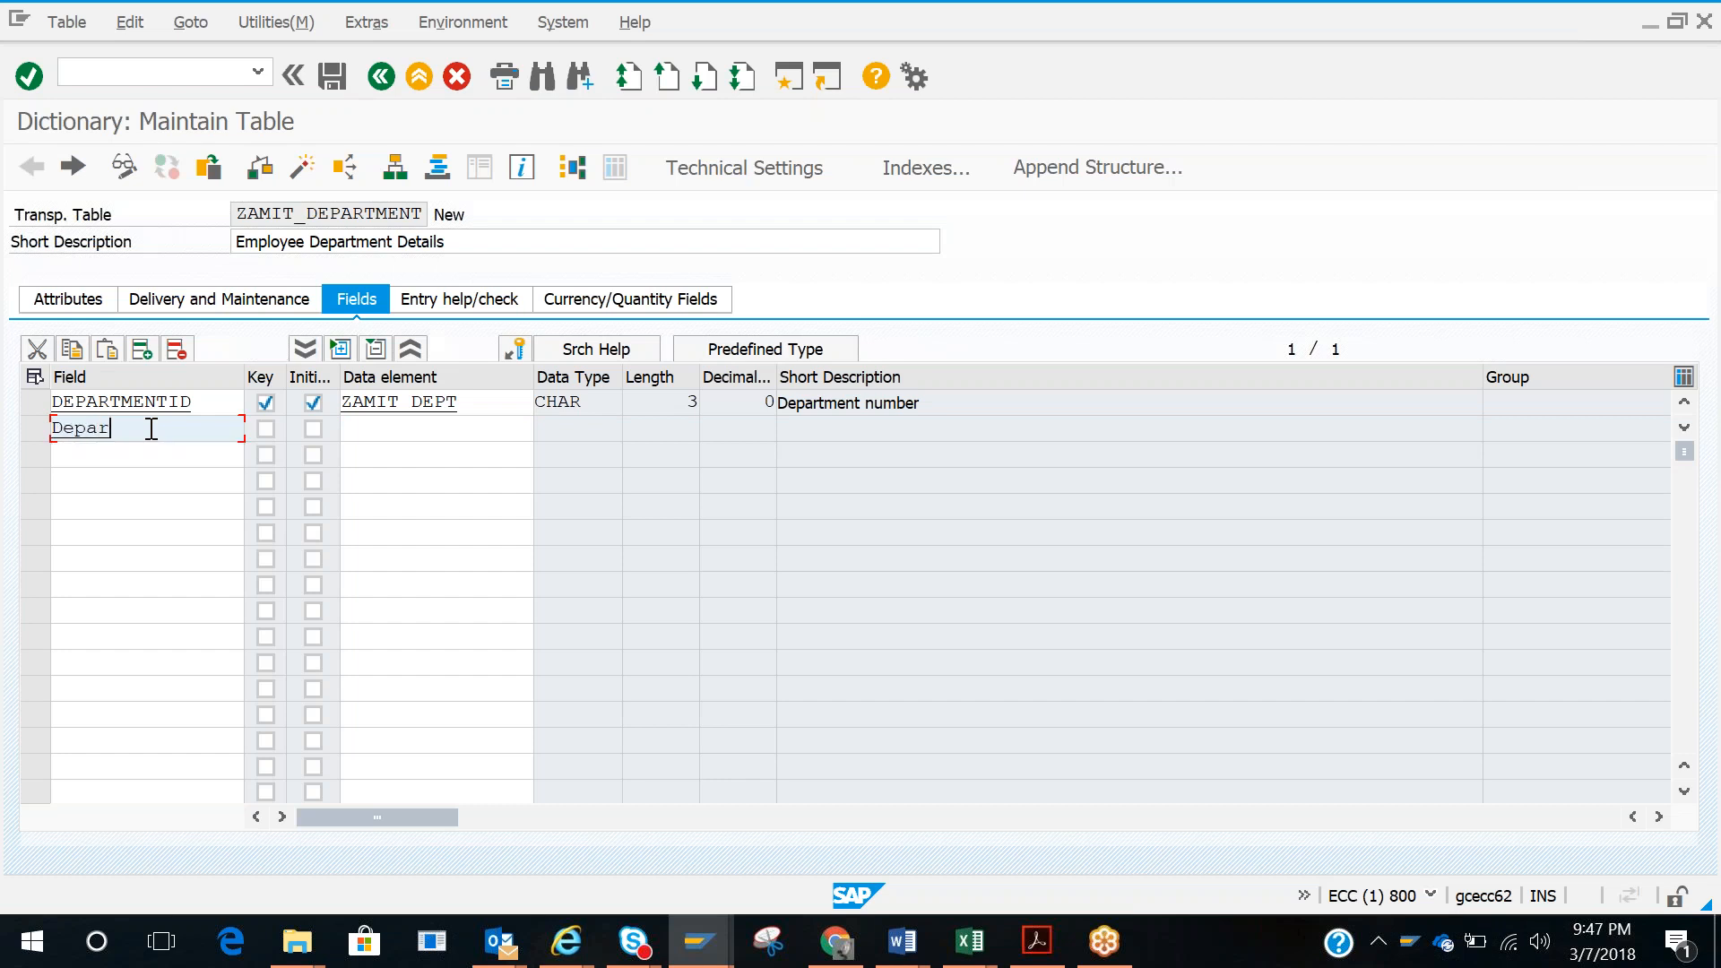
{"action": "type", "text": "tment"}
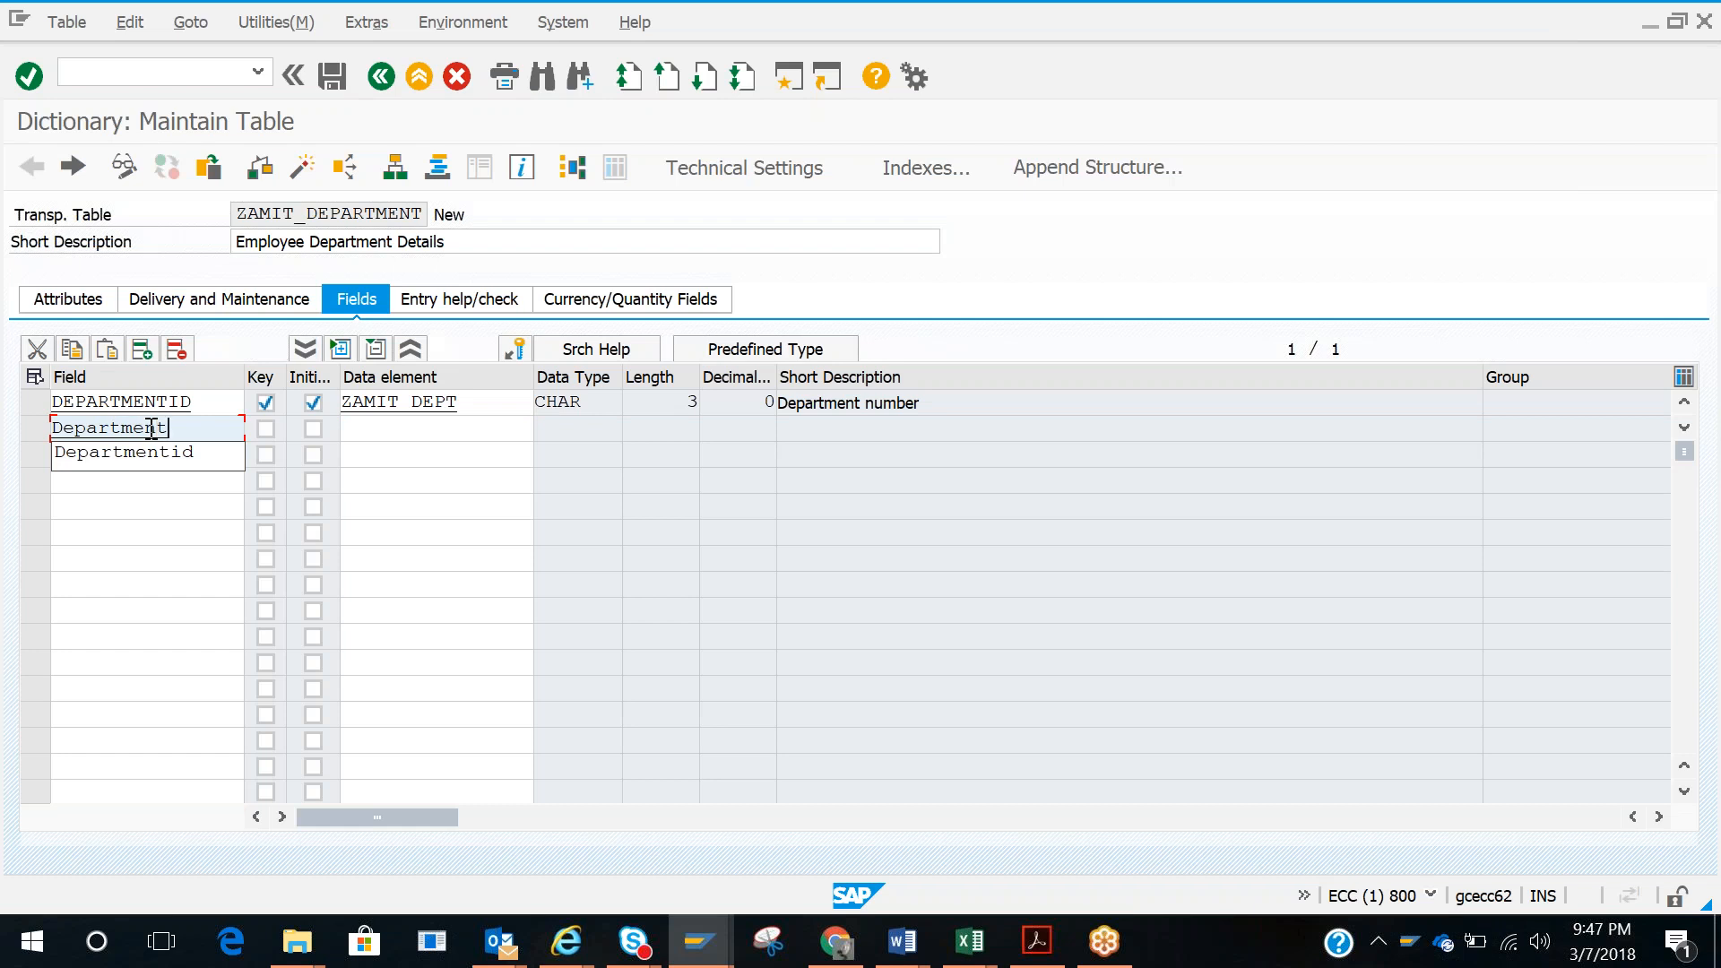
{"action": "type", "text": "name"}
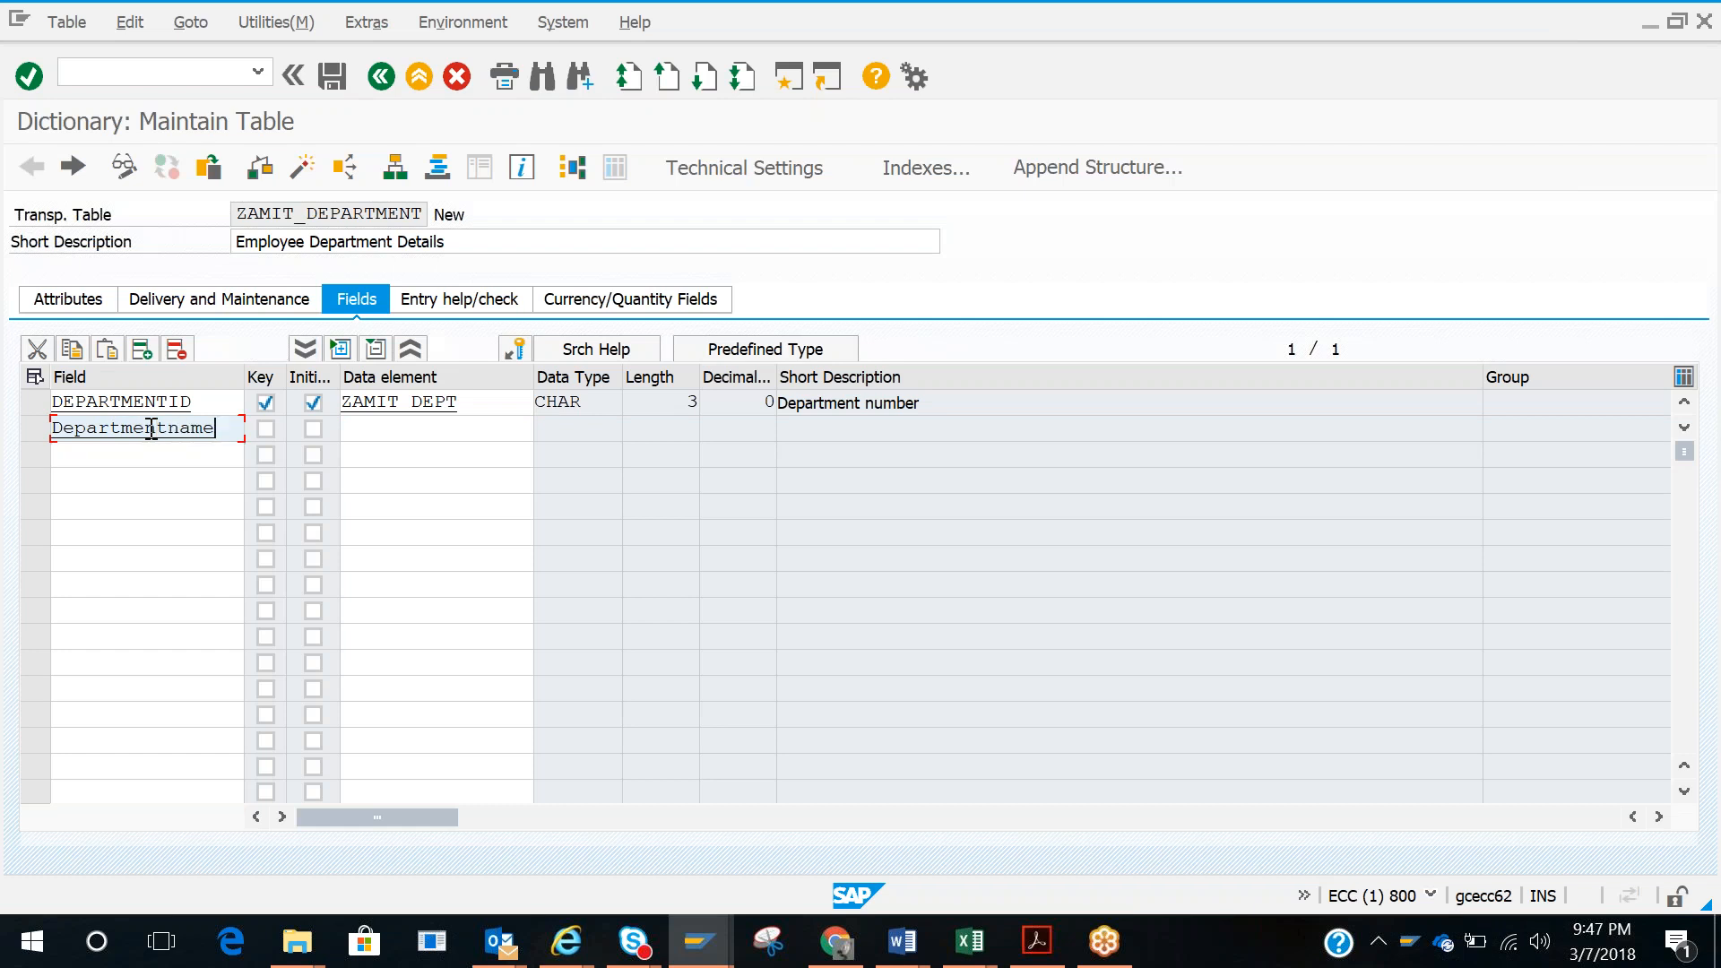
{"action": "key", "text": "Tab"}
{"action": "key", "text": "Tab"}
{"action": "key", "text": "Tab"}
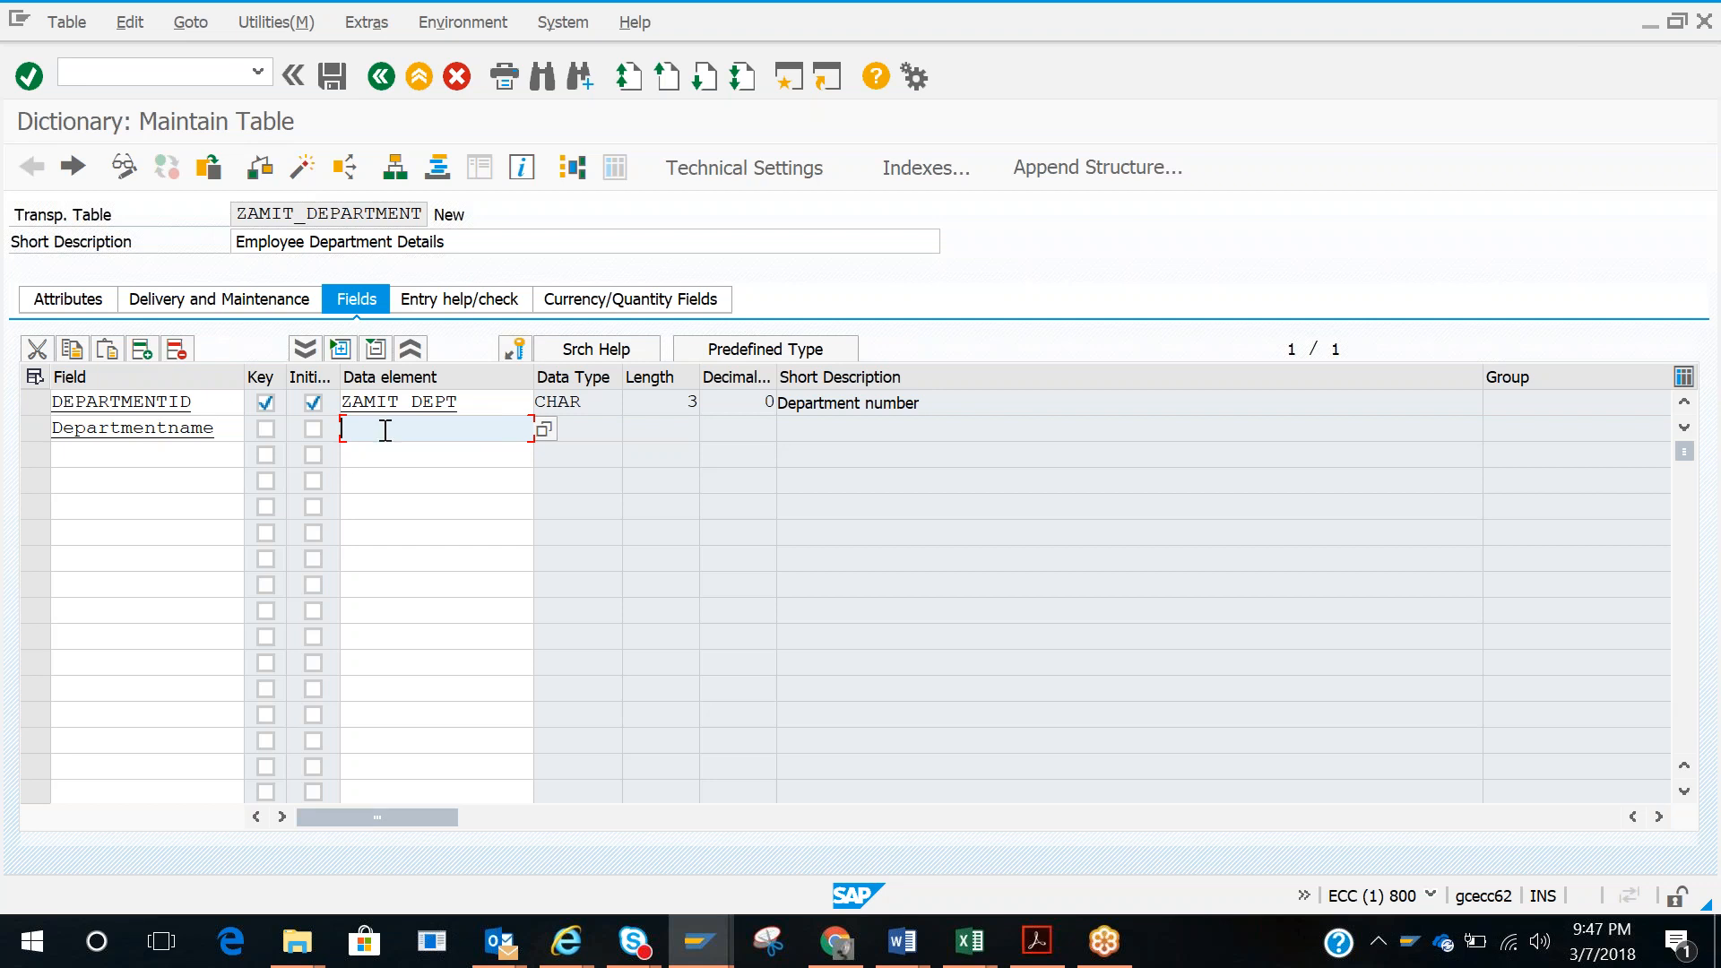
Step: Switch to the ZAMIT_EMPLOYEE table and check the data element, data type and length of its EMPLOYEE_NAME field
{"action": "key", "text": "alt+Tab"}
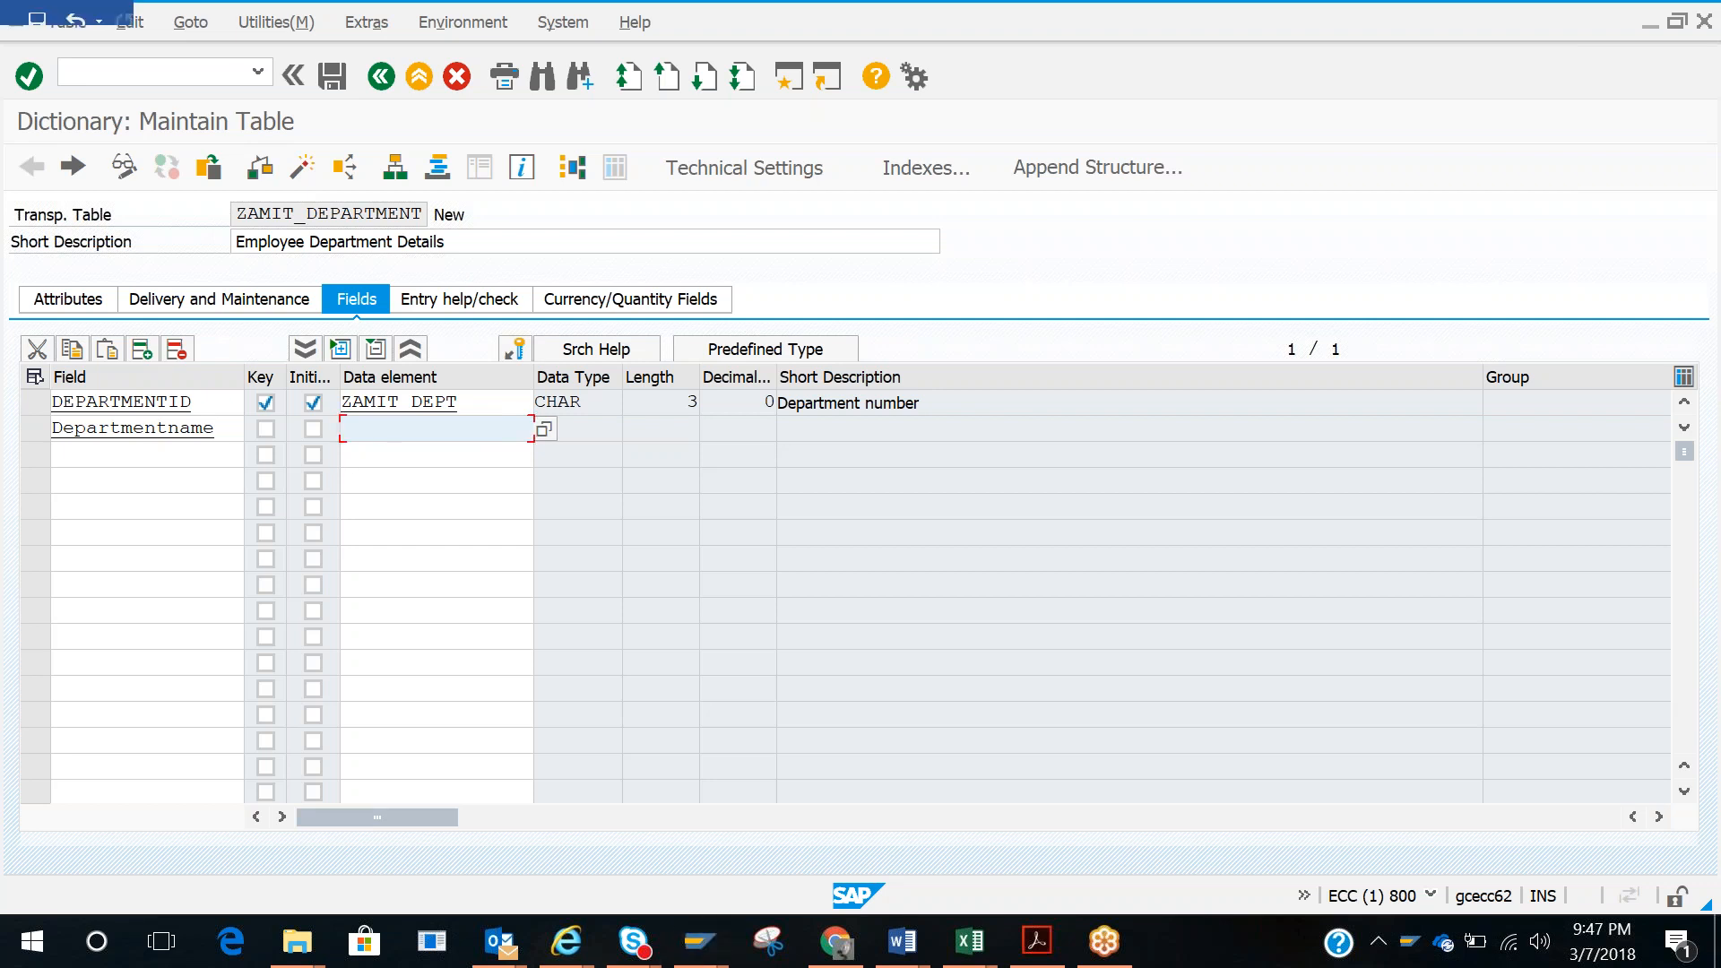
{"action": "key", "text": "alt+Tab"}
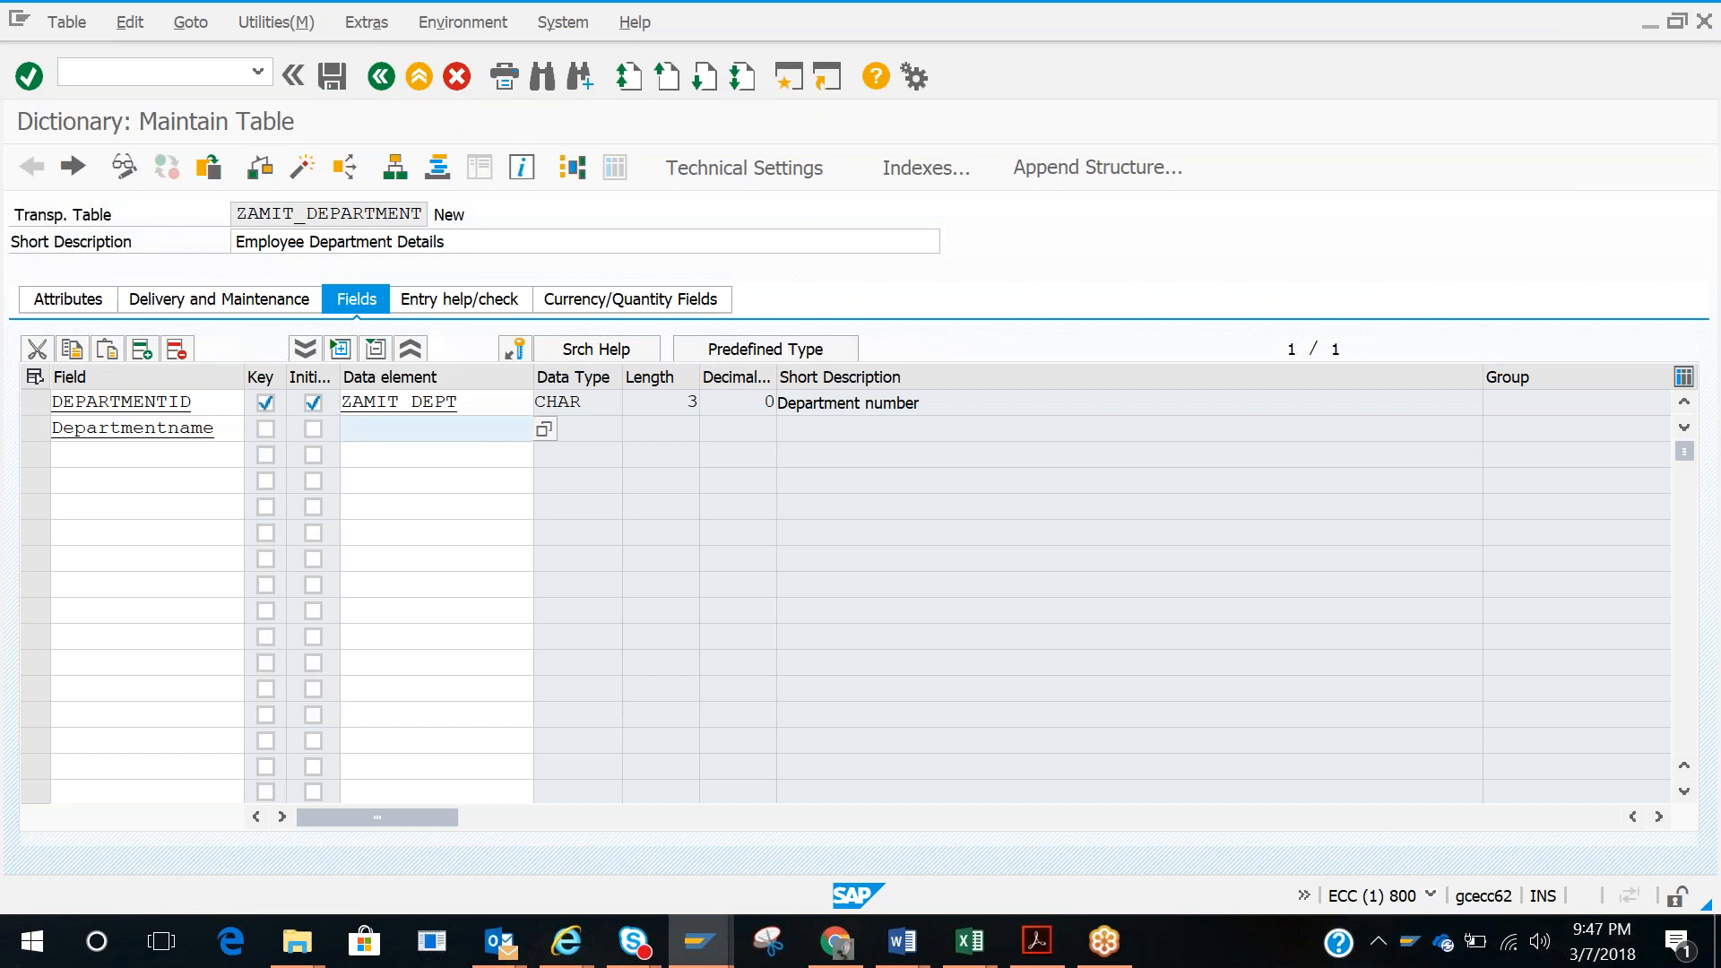
{"action": "key", "text": "alt+Tab"}
{"action": "key", "text": "alt+Tab"}
{"action": "key", "text": "alt+Tab"}
{"action": "key", "text": "Tab"}
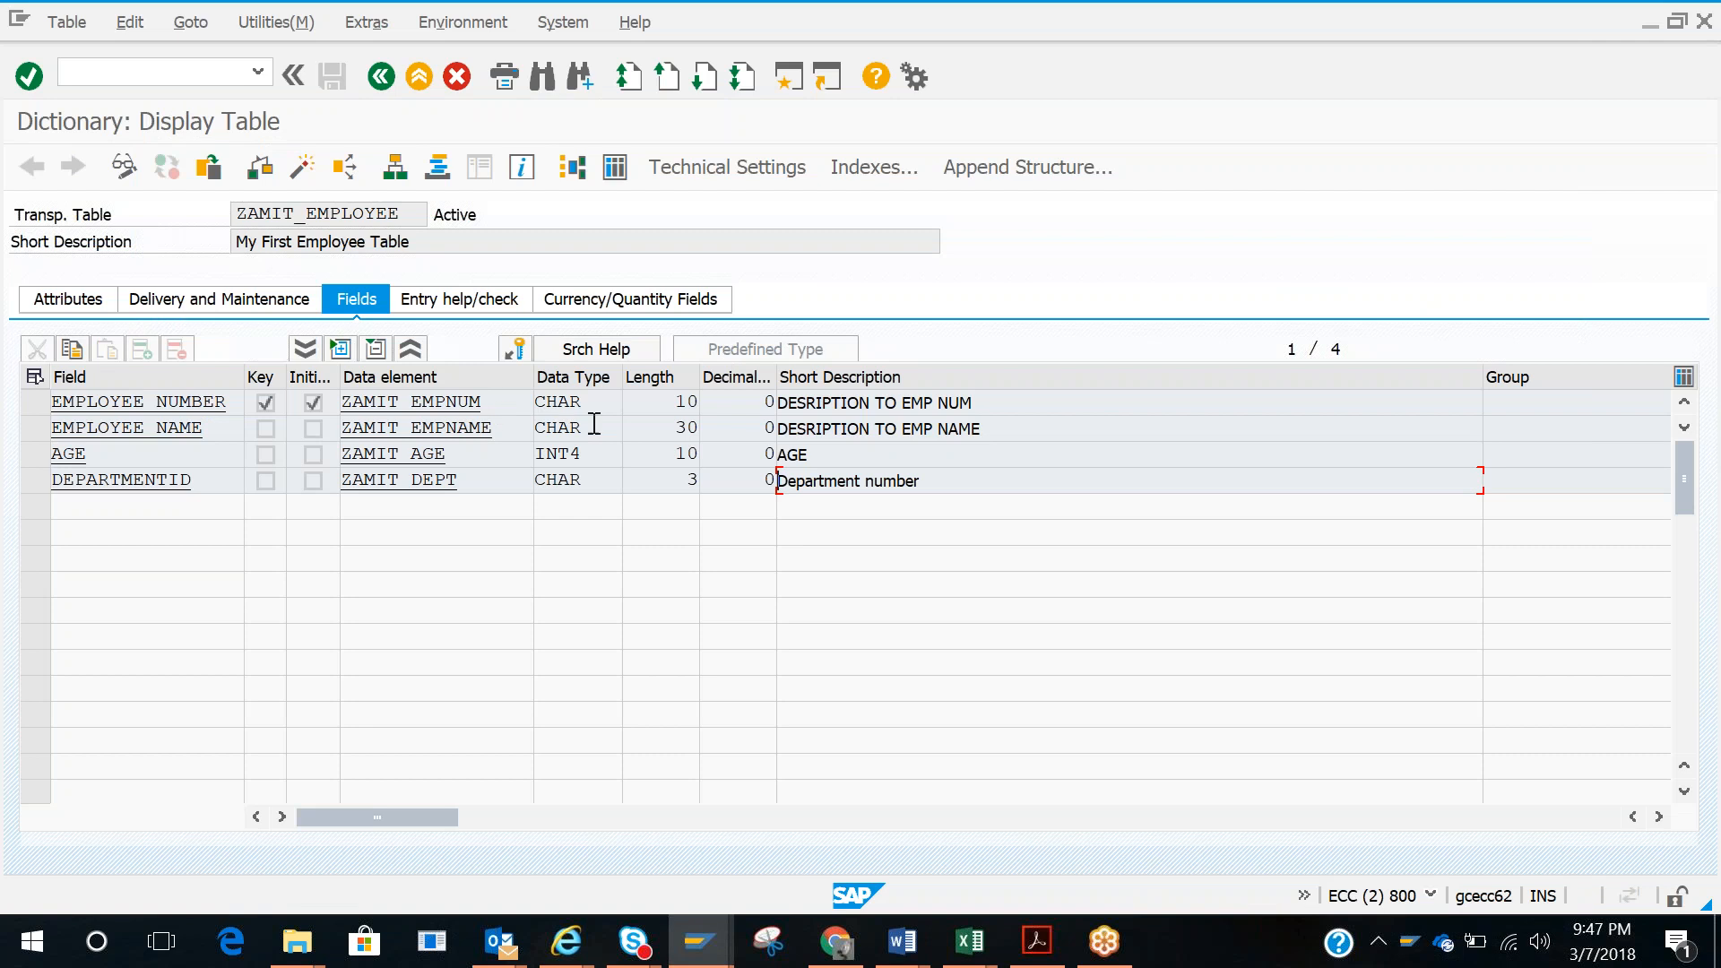
{"action": "left_click_drag", "start_coordinate": [492, 429], "coordinate": [345, 431]}
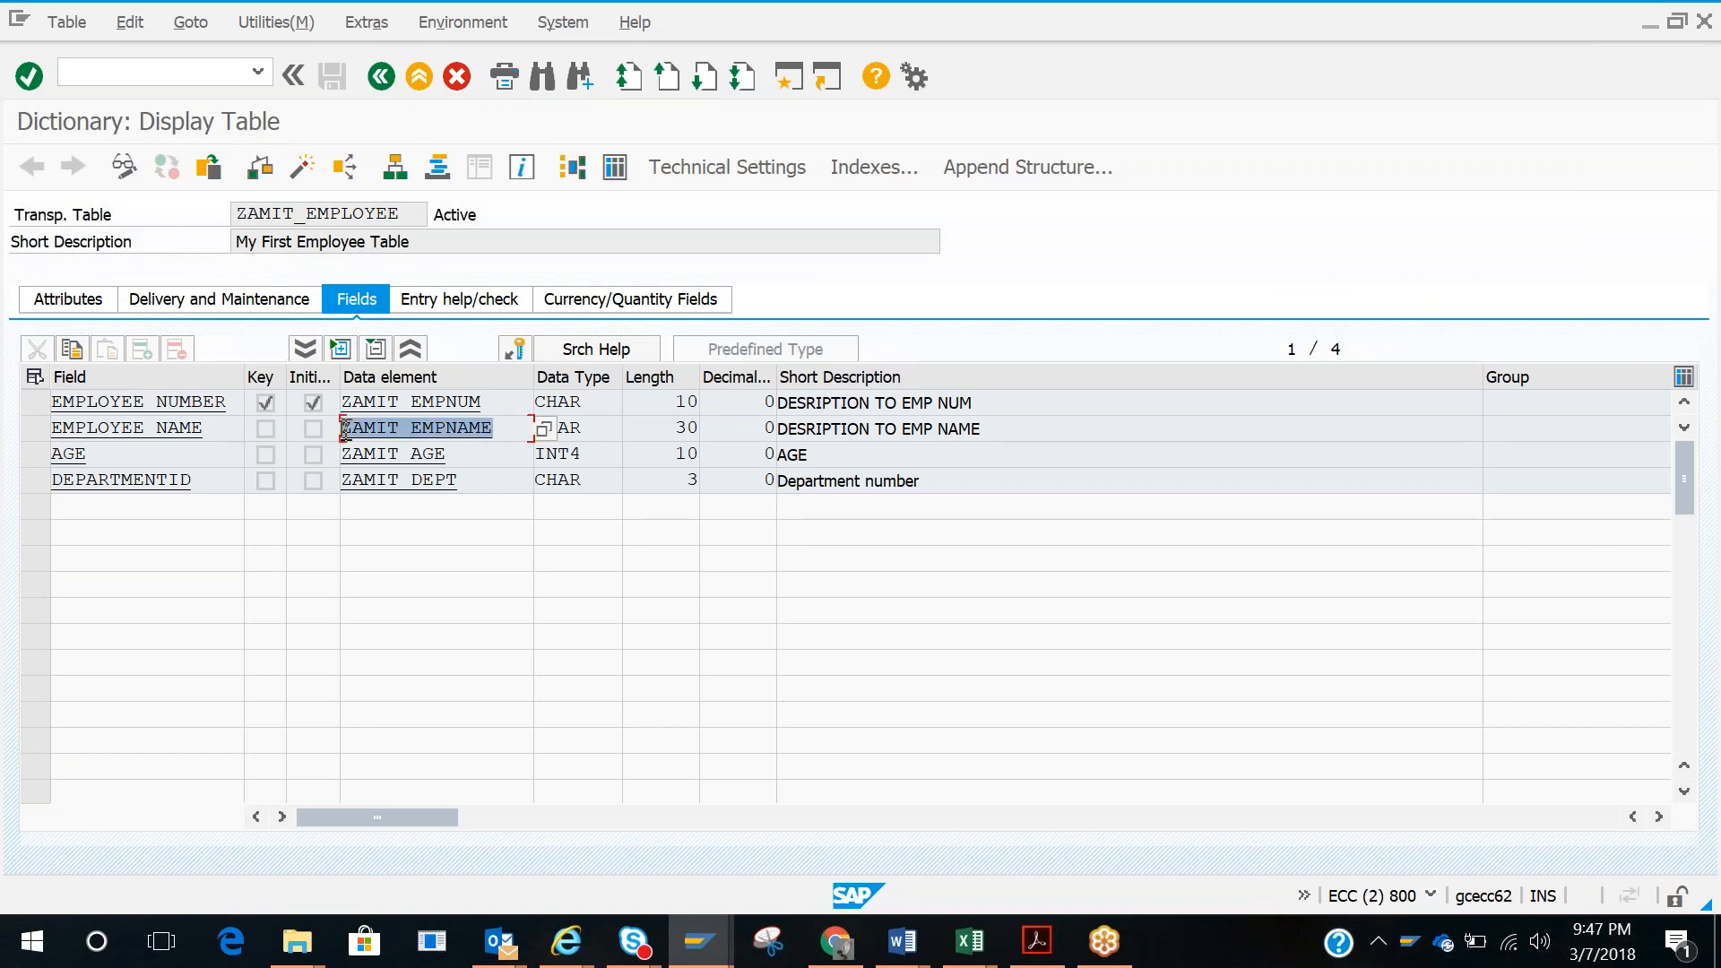
{"action": "left_click", "coordinate": [584, 429]}
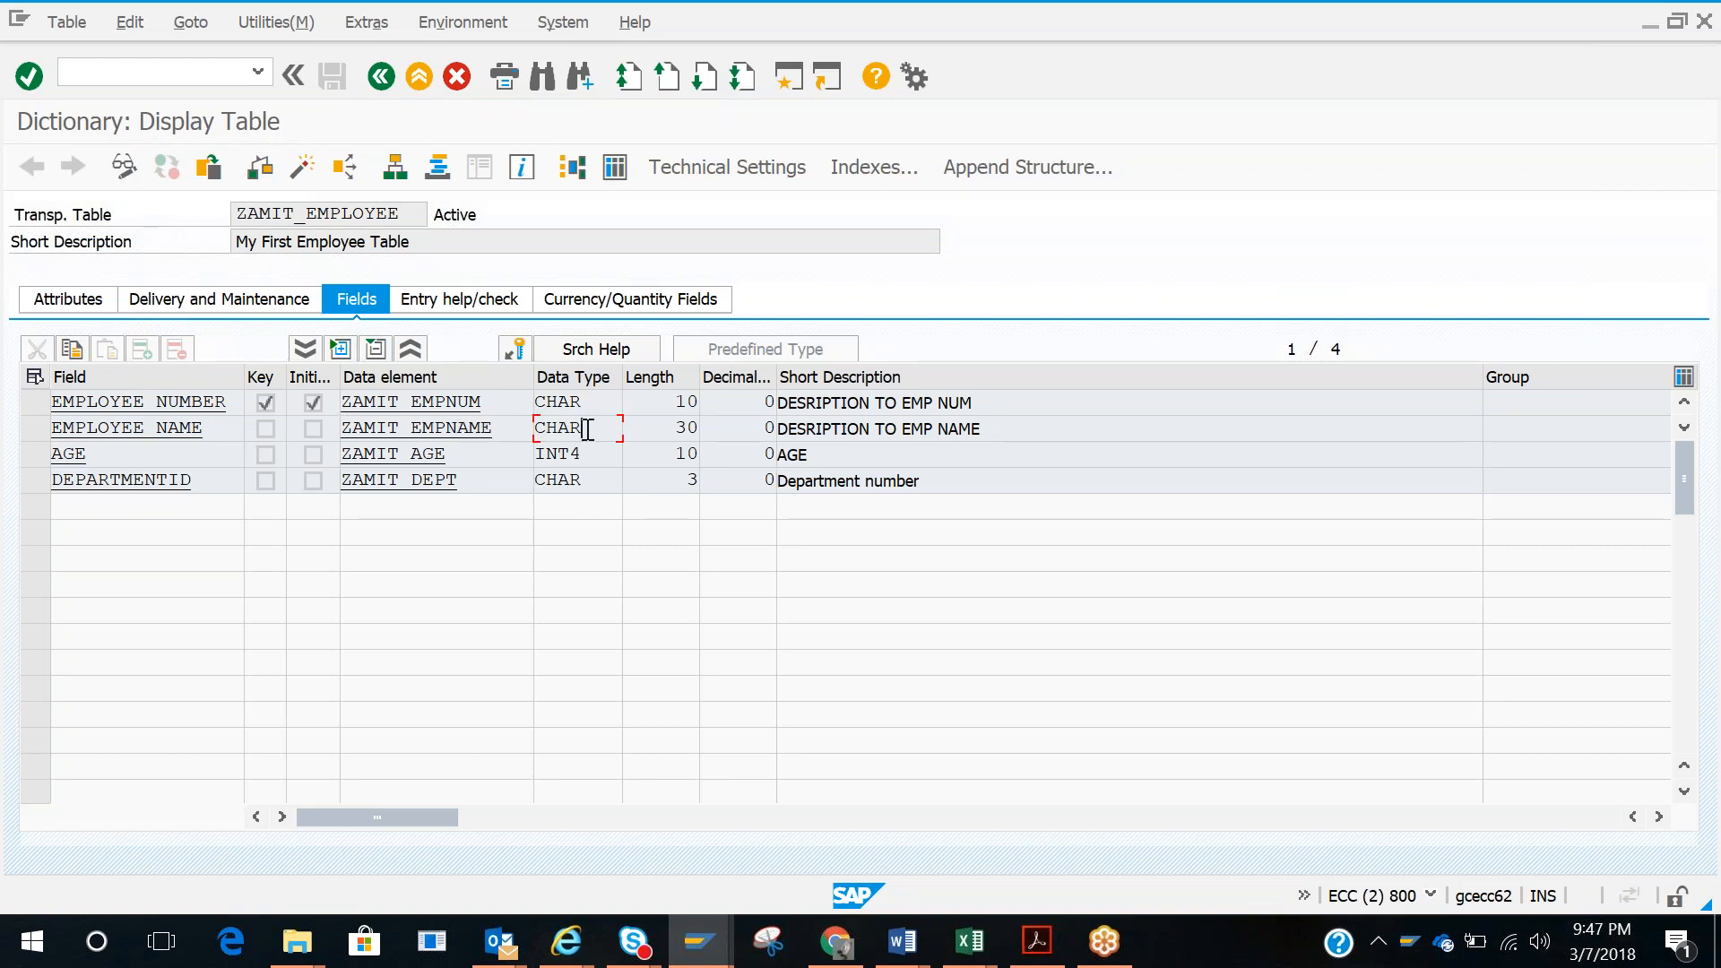
{"action": "left_click_drag", "start_coordinate": [592, 429], "coordinate": [538, 426]}
{"action": "left_click_drag", "start_coordinate": [673, 425], "coordinate": [707, 429]}
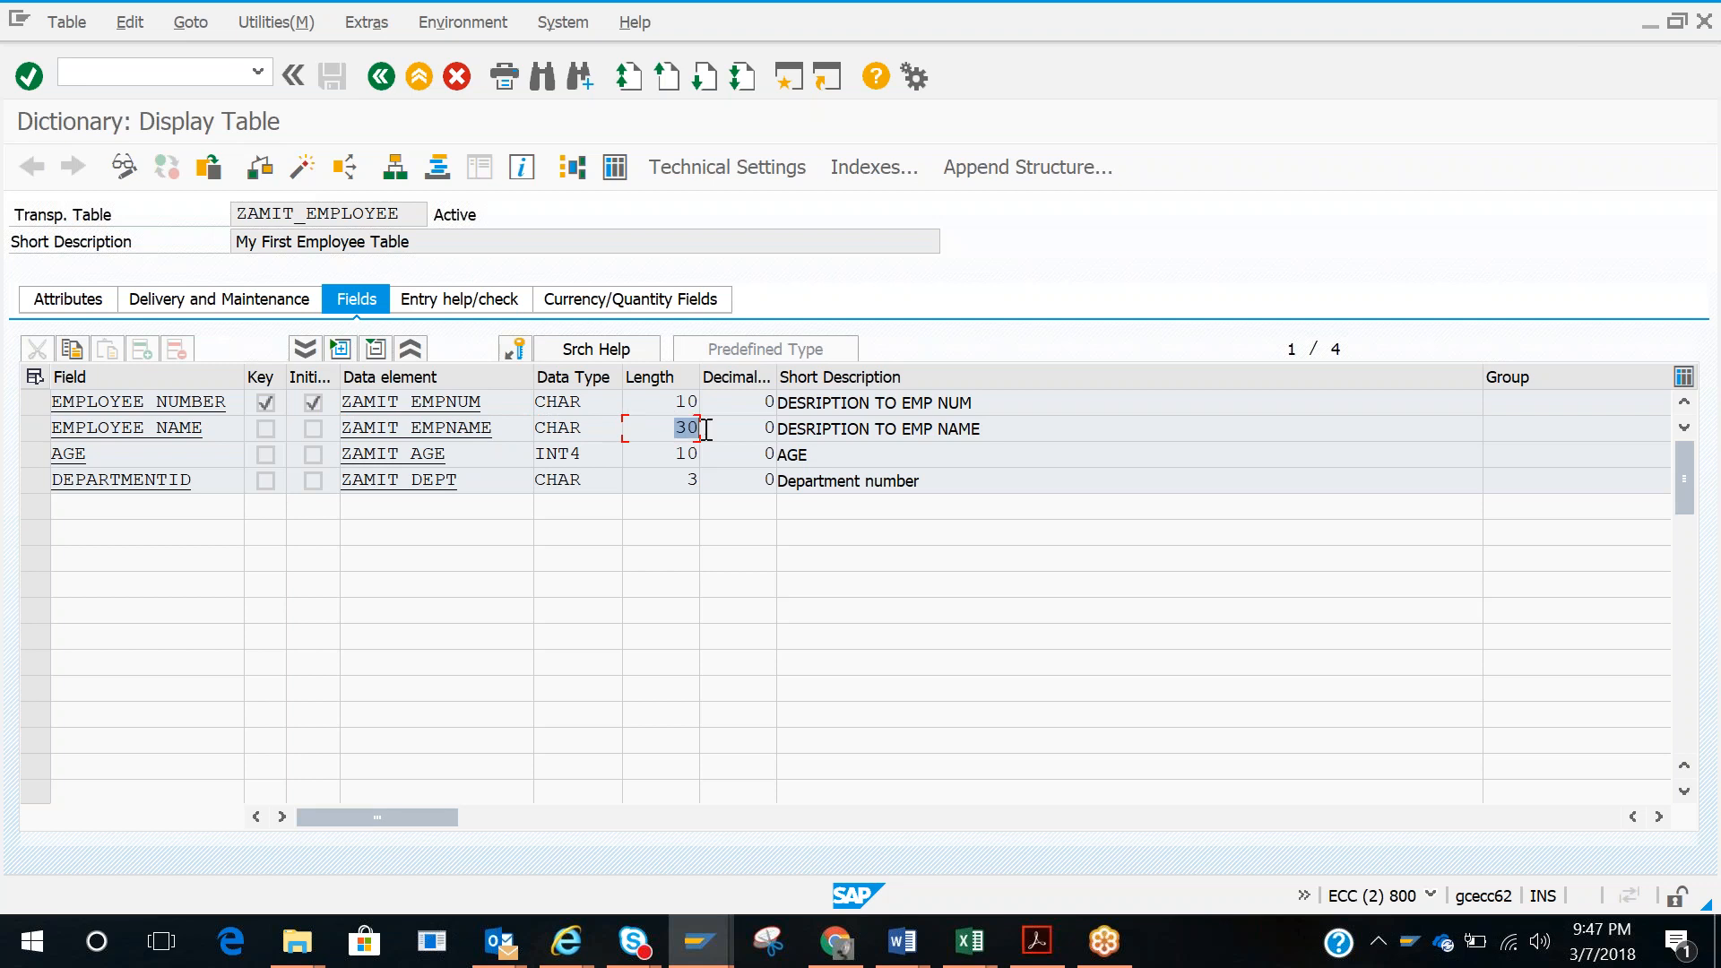
Step: Open the data element ZAMIT_EMPNAME and copy the name of its domain
{"action": "double_click", "coordinate": [454, 428]}
{"action": "left_click_drag", "start_coordinate": [607, 376], "coordinate": [356, 386]}
{"action": "key", "text": "ctrl+c"}
{"action": "left_click", "coordinate": [552, 384]}
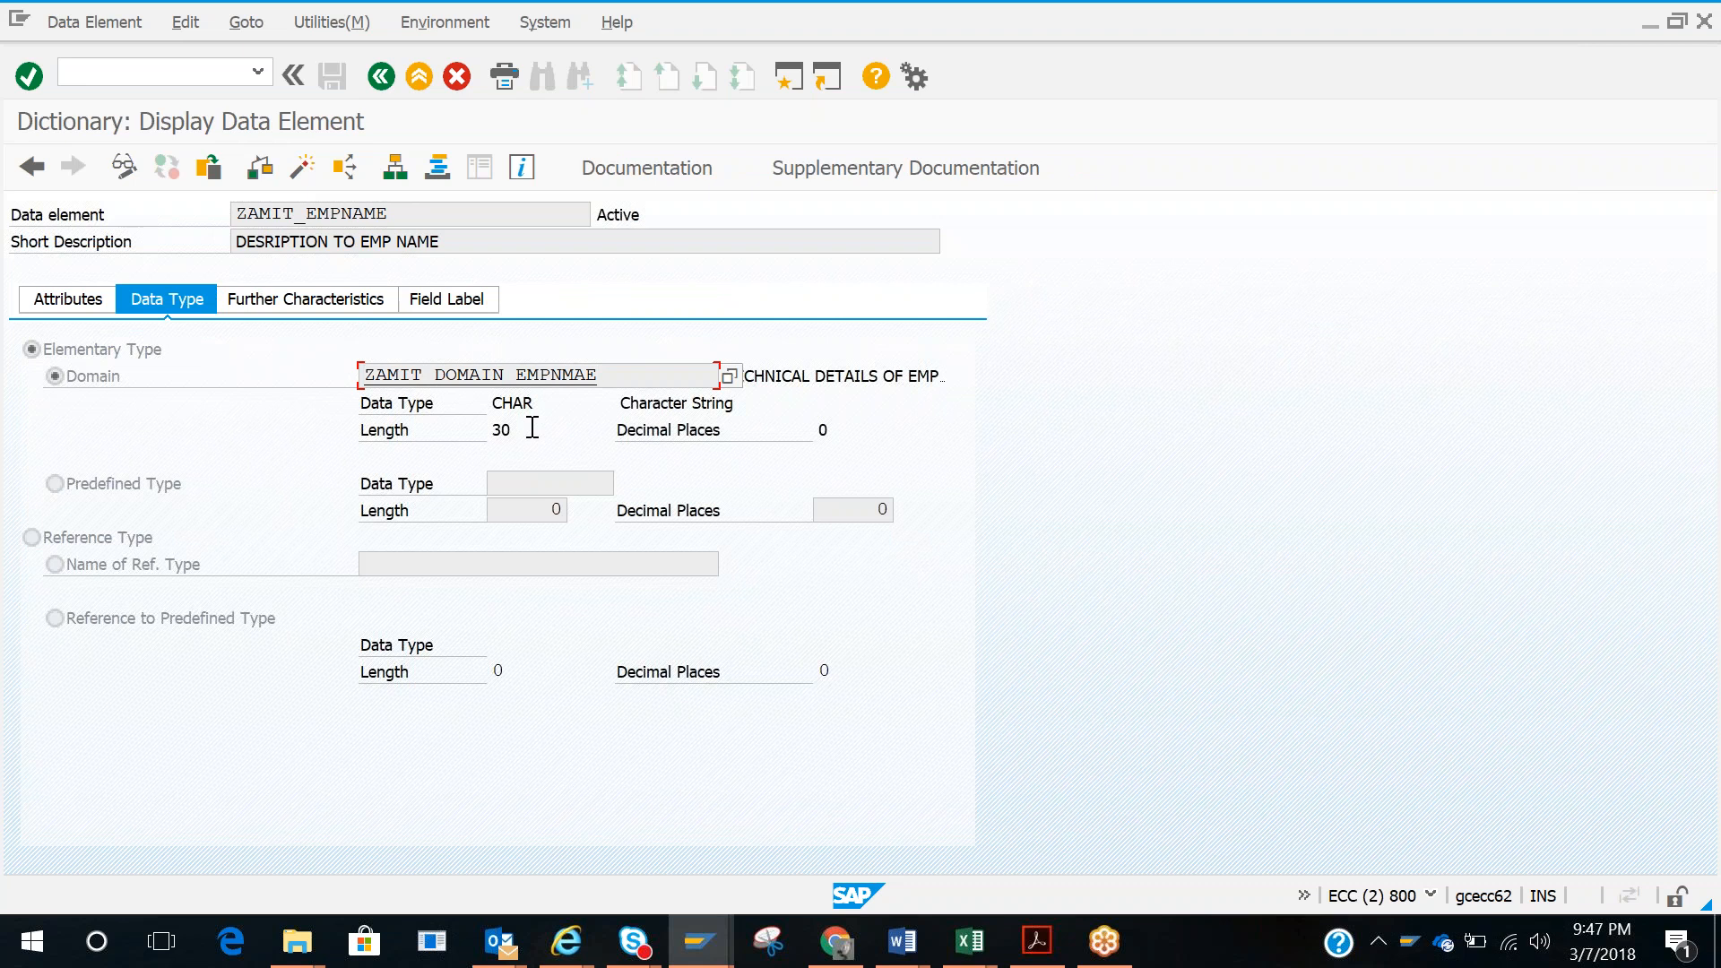
Step: Review the domain, data type and length of ZAMIT_EMPNAME, and return to the ZAMIT_DEPARTMENT table
{"action": "key", "text": "alt+Tab"}
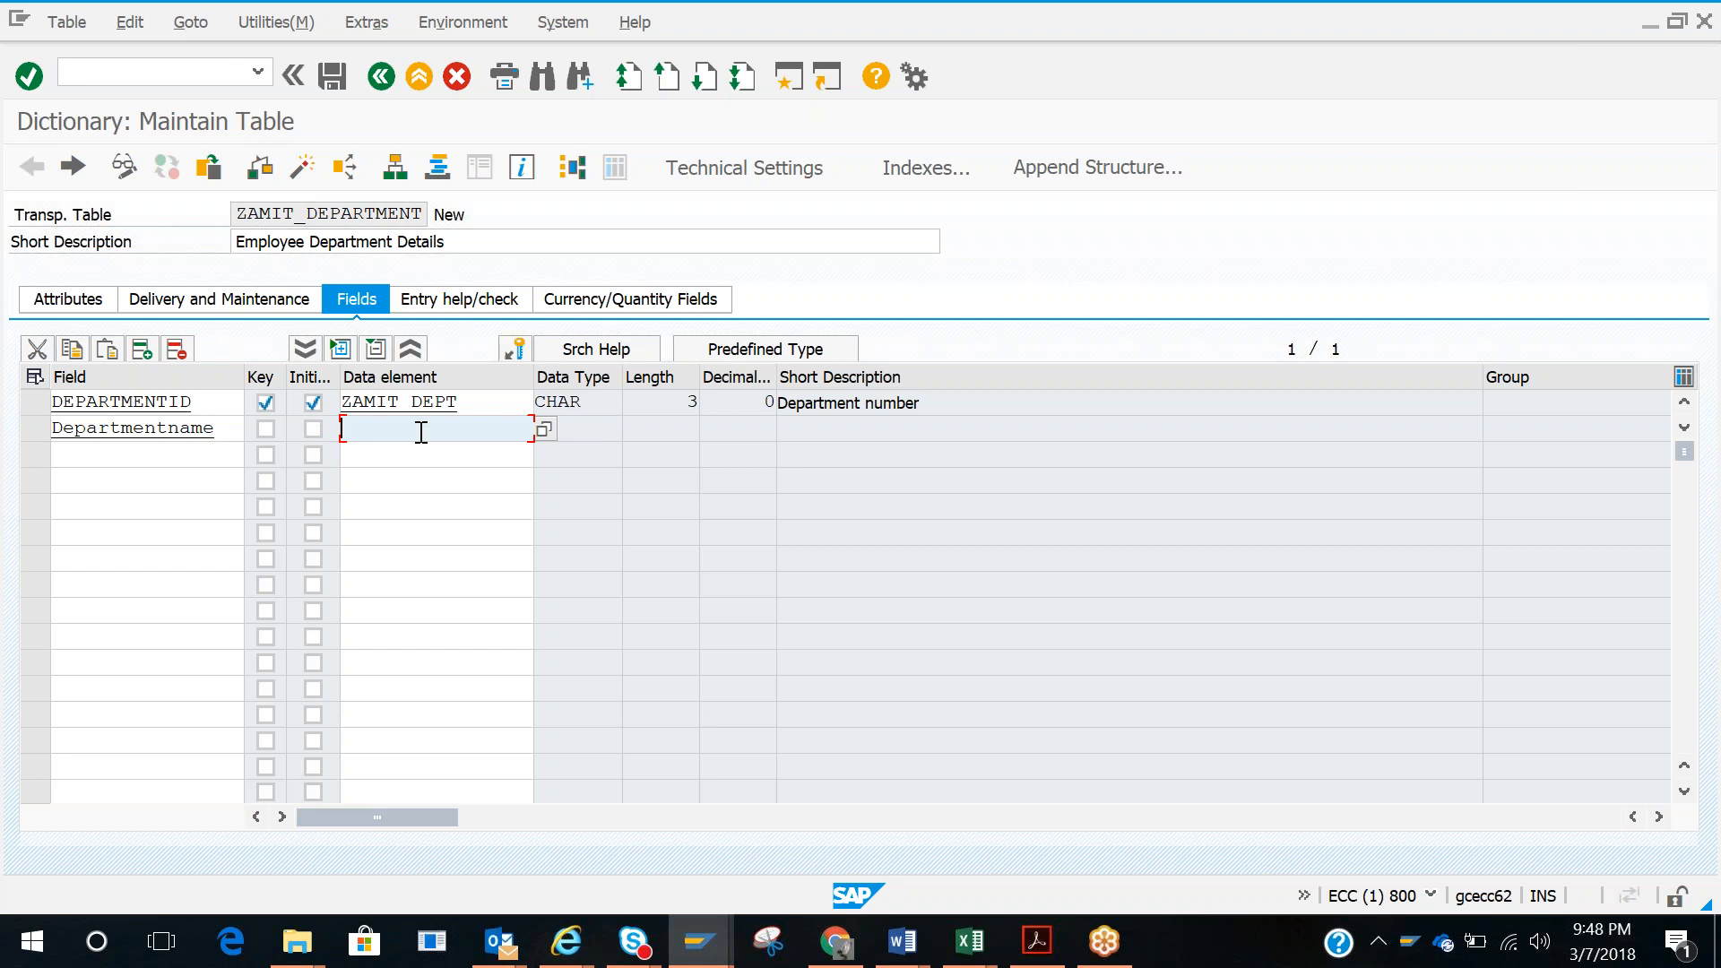
{"action": "key", "text": "alt+Tab"}
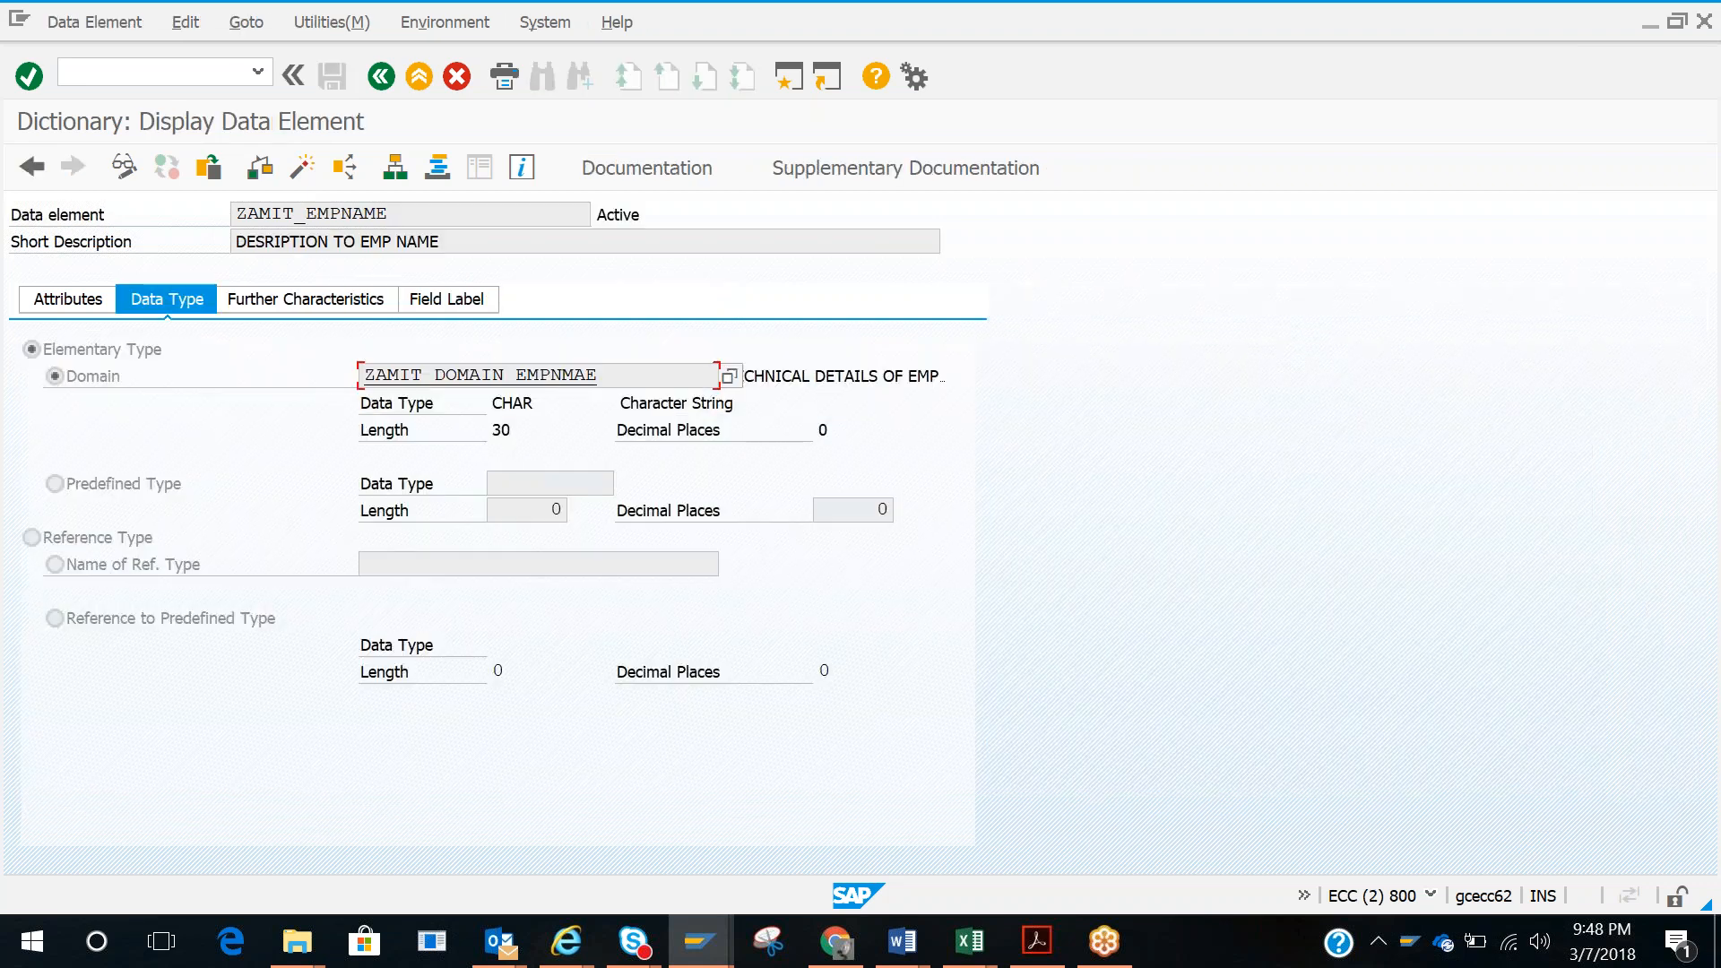
{"action": "left_click_drag", "start_coordinate": [604, 380], "coordinate": [400, 379]}
{"action": "left_click", "coordinate": [400, 378]}
{"action": "left_click_drag", "start_coordinate": [495, 408], "coordinate": [528, 407]}
{"action": "left_click", "coordinate": [528, 406]}
{"action": "left_click", "coordinate": [498, 430]}
{"action": "left_click_drag", "start_coordinate": [597, 374], "coordinate": [367, 377]}
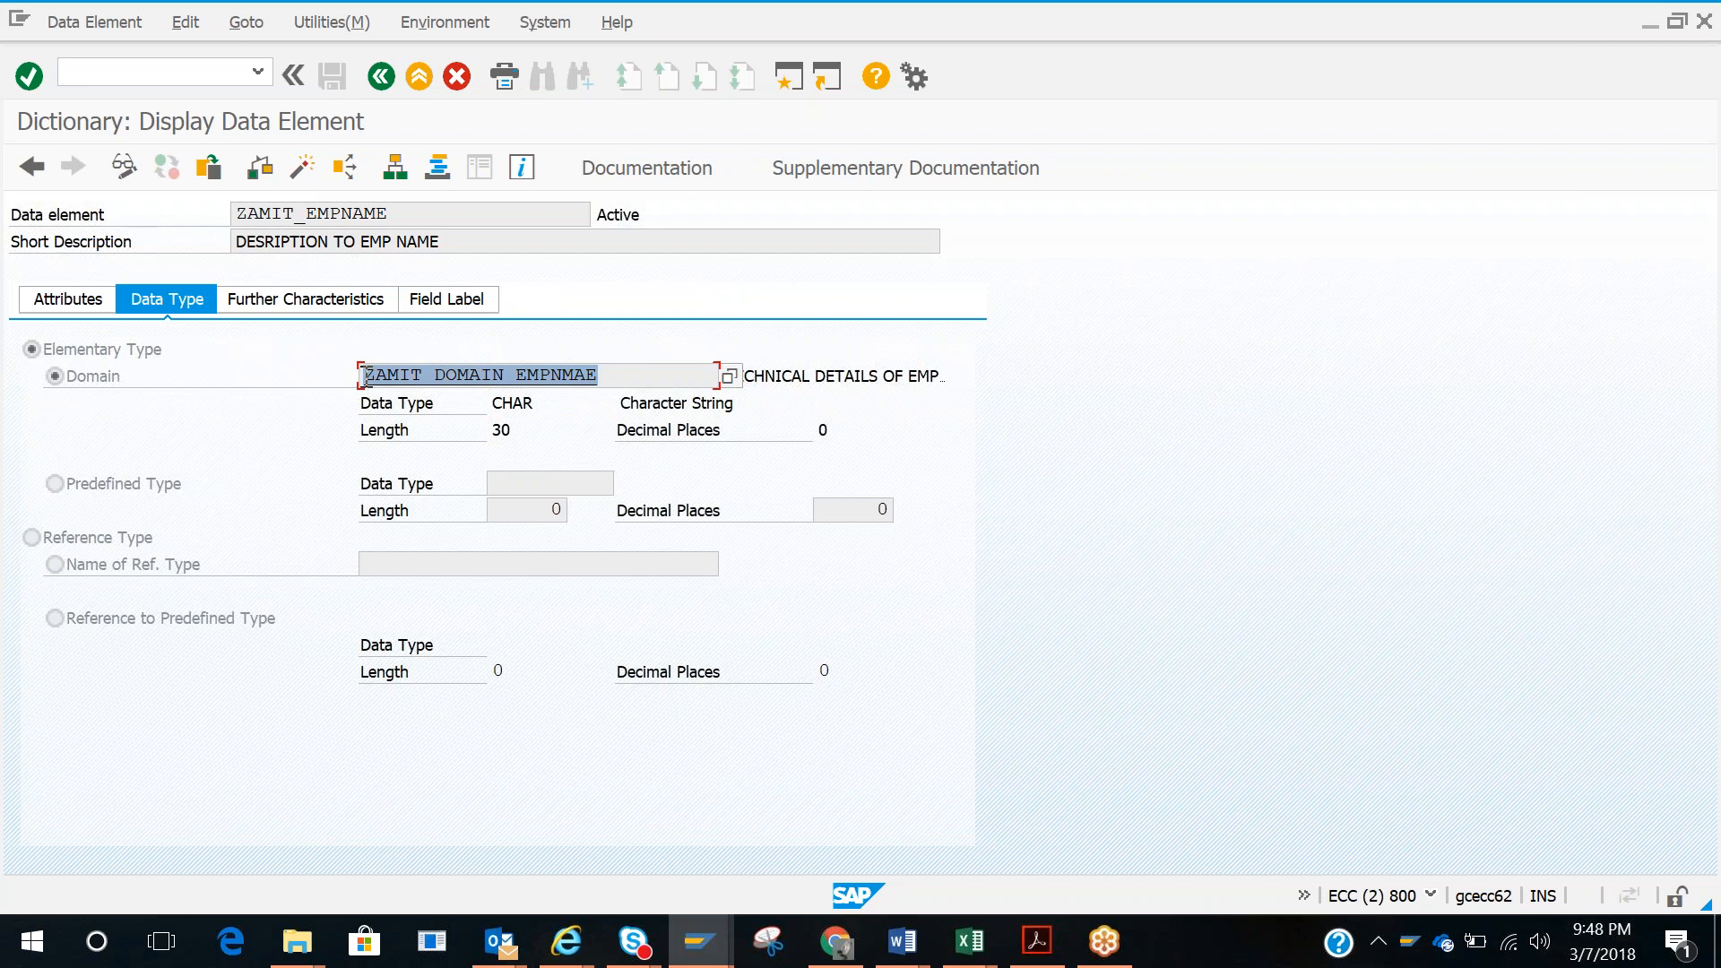
{"action": "left_click", "coordinate": [360, 376]}
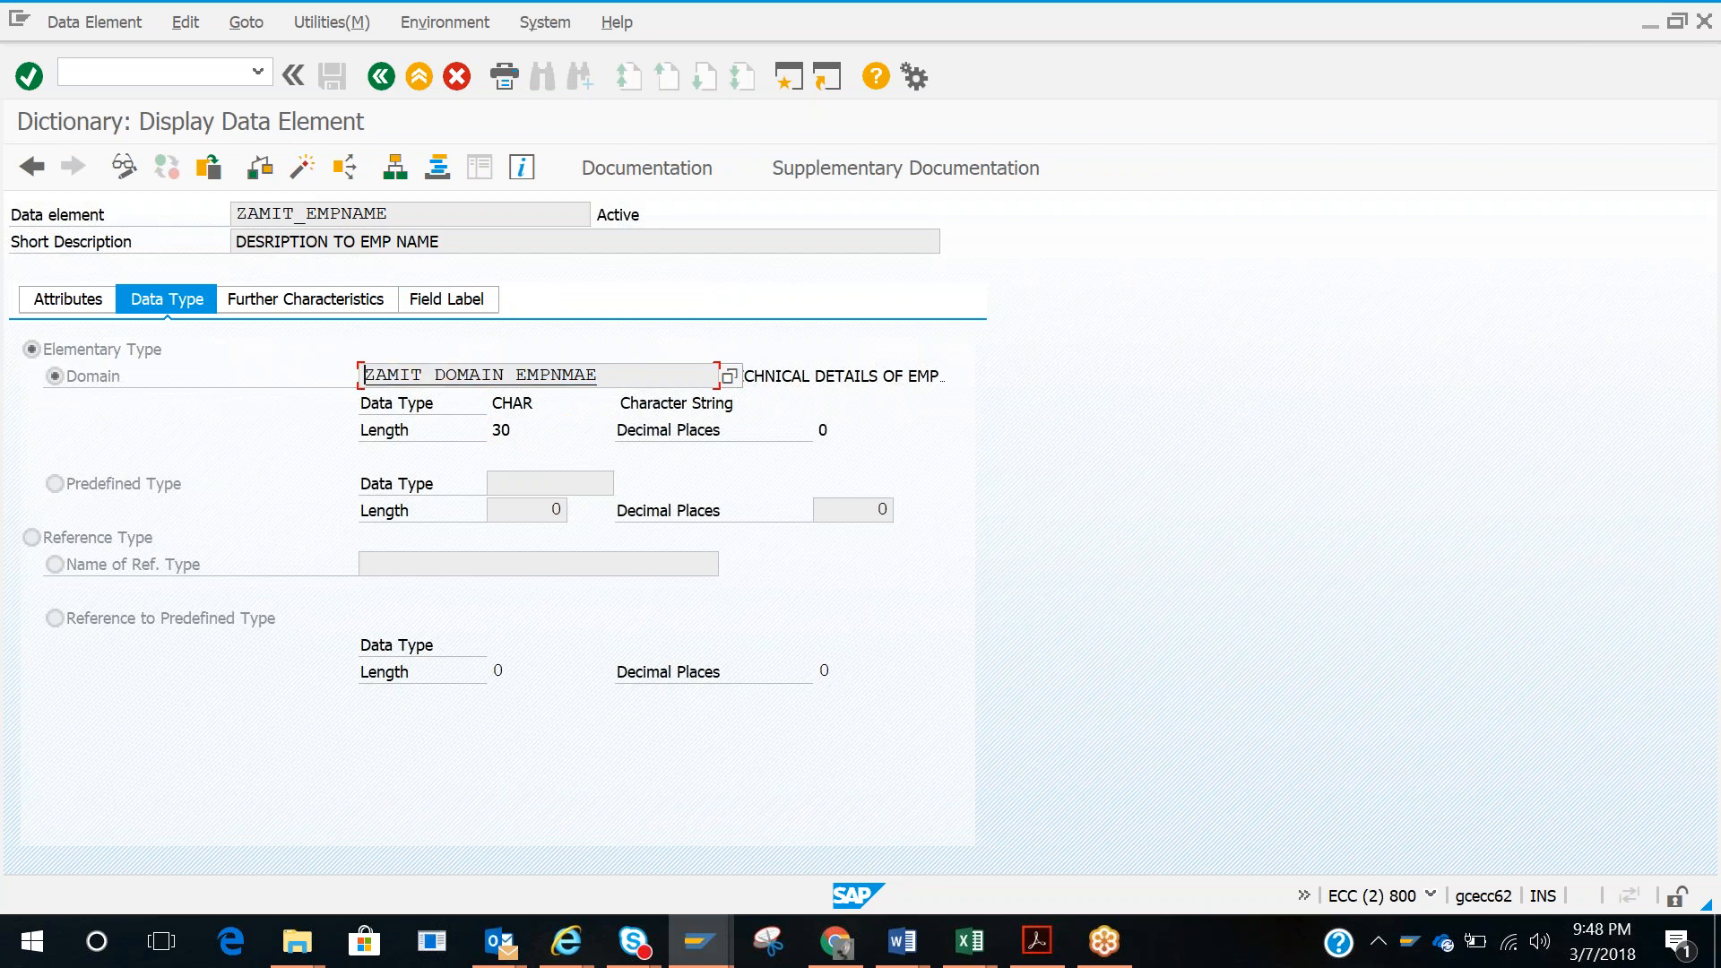
{"action": "key", "text": "F3"}
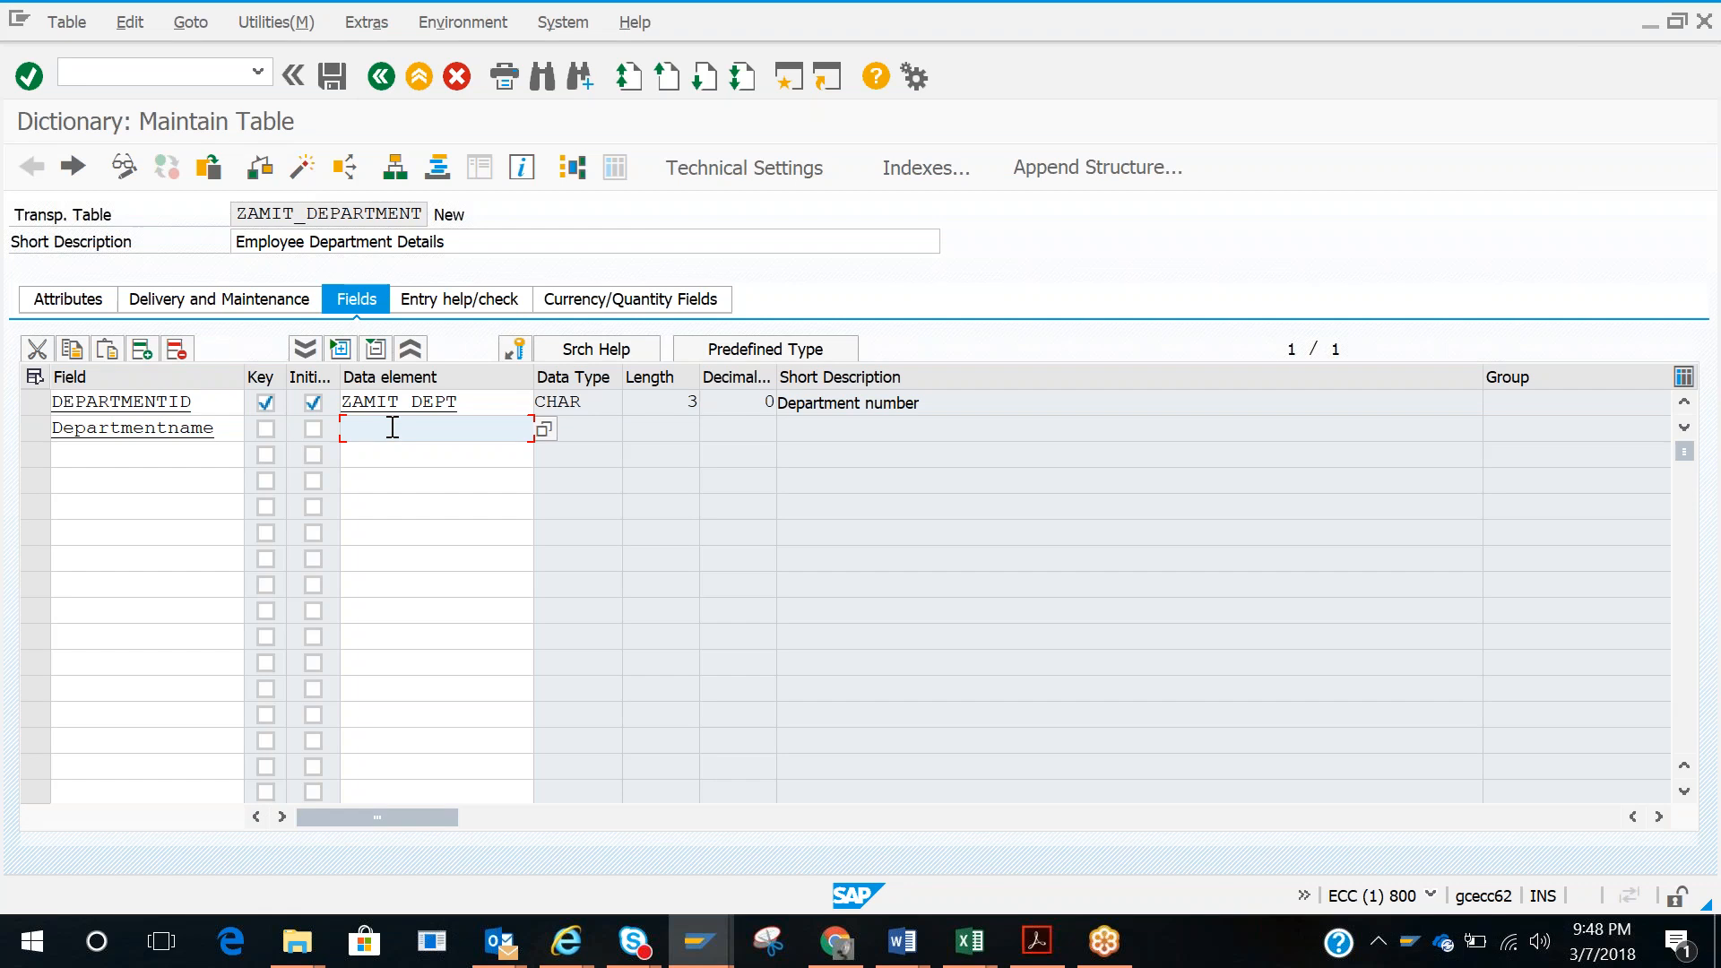
Step: Assign the data element ZAMIT_DEPTNAME to the DEPARTMENTNAME field
{"action": "type", "text": "ZAMIT"}
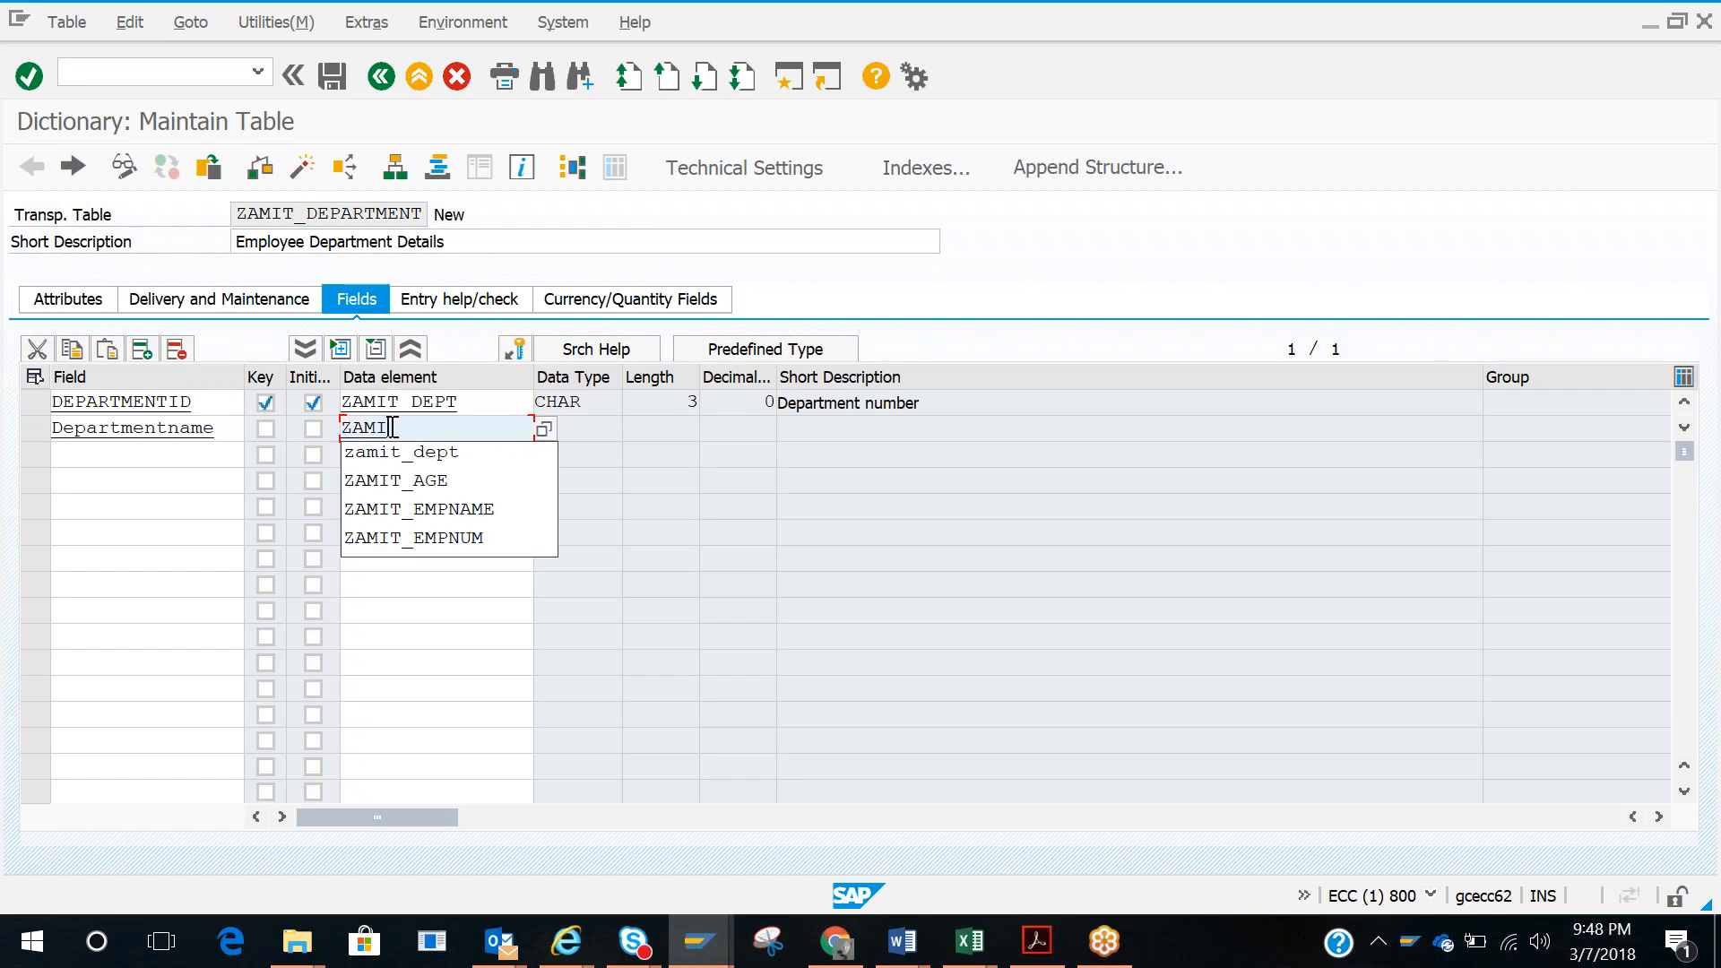
{"action": "type", "text": "_DEPT"}
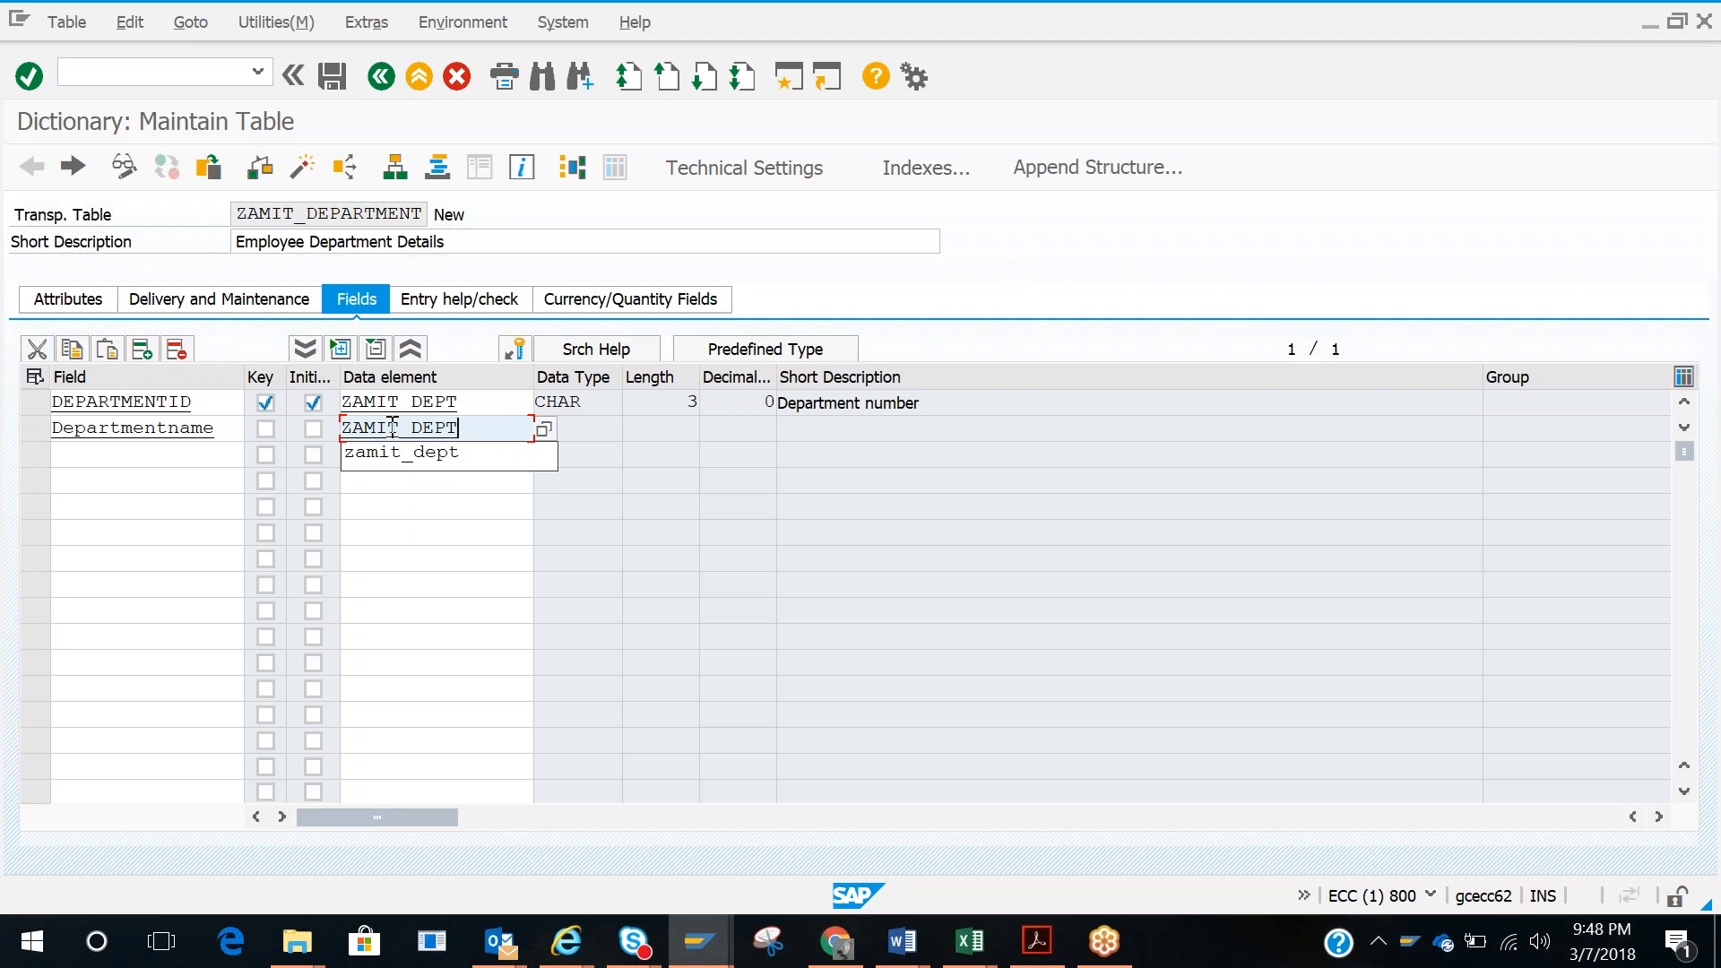
{"action": "type", "text": "NMA"}
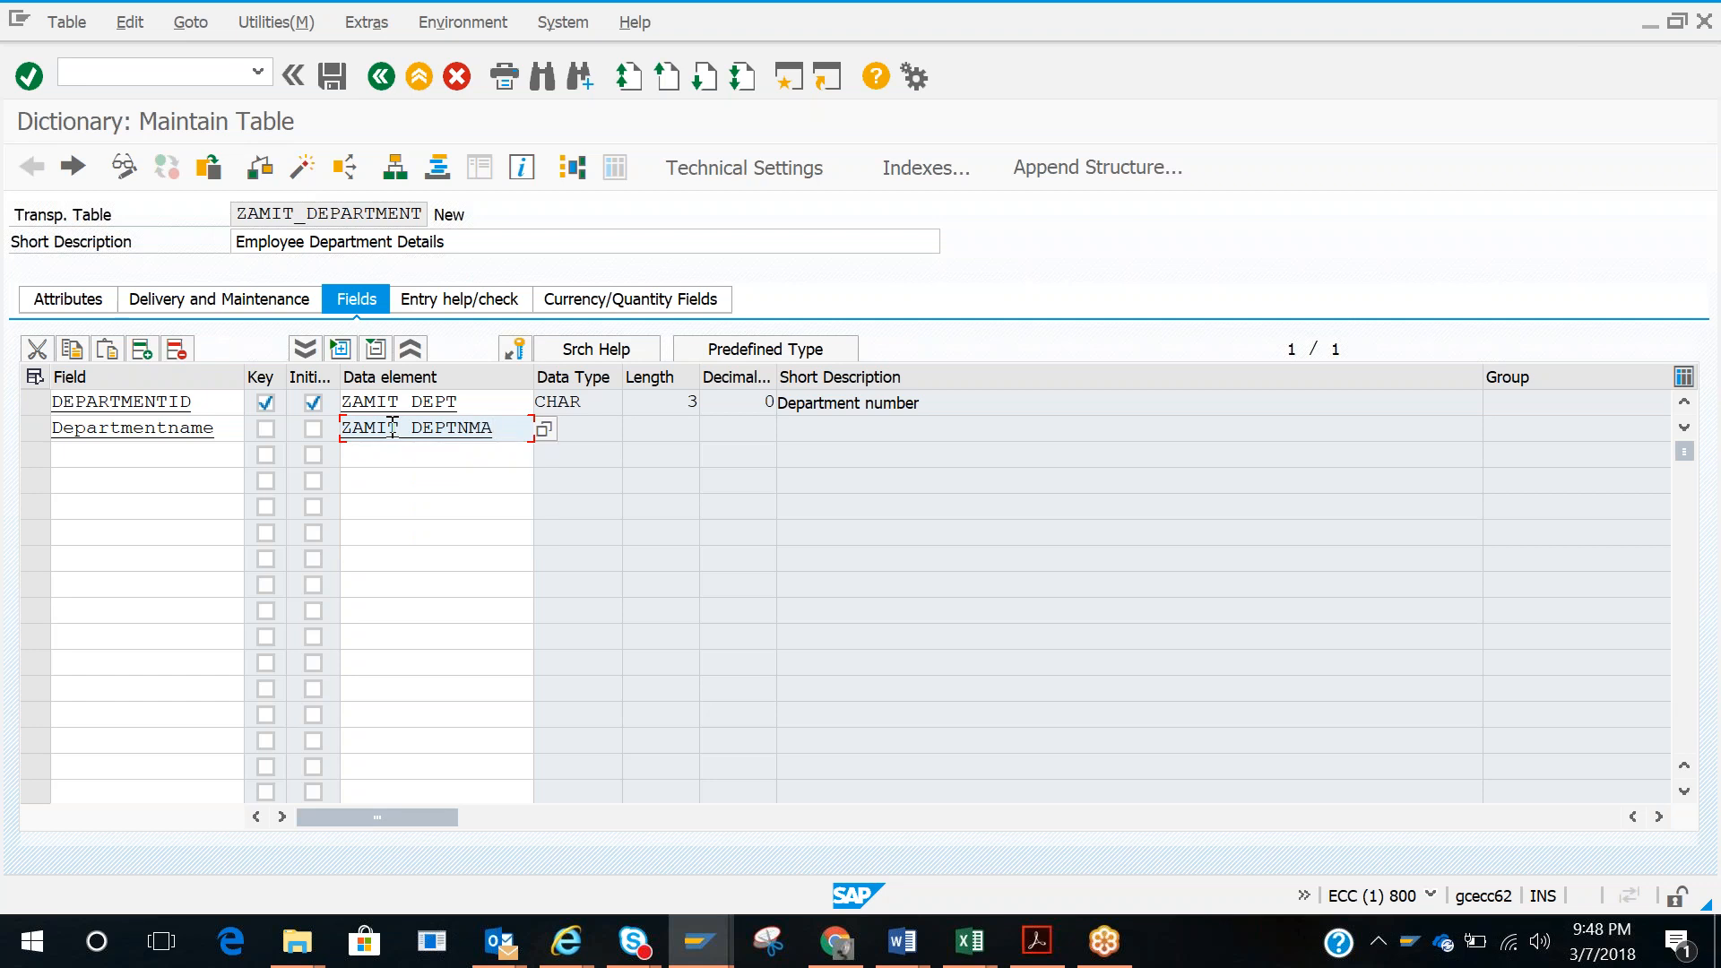
{"action": "key", "text": "BackSpace"}
{"action": "key", "text": "BackSpace"}
{"action": "type", "text": "AME"}
{"action": "key", "text": "Return"}
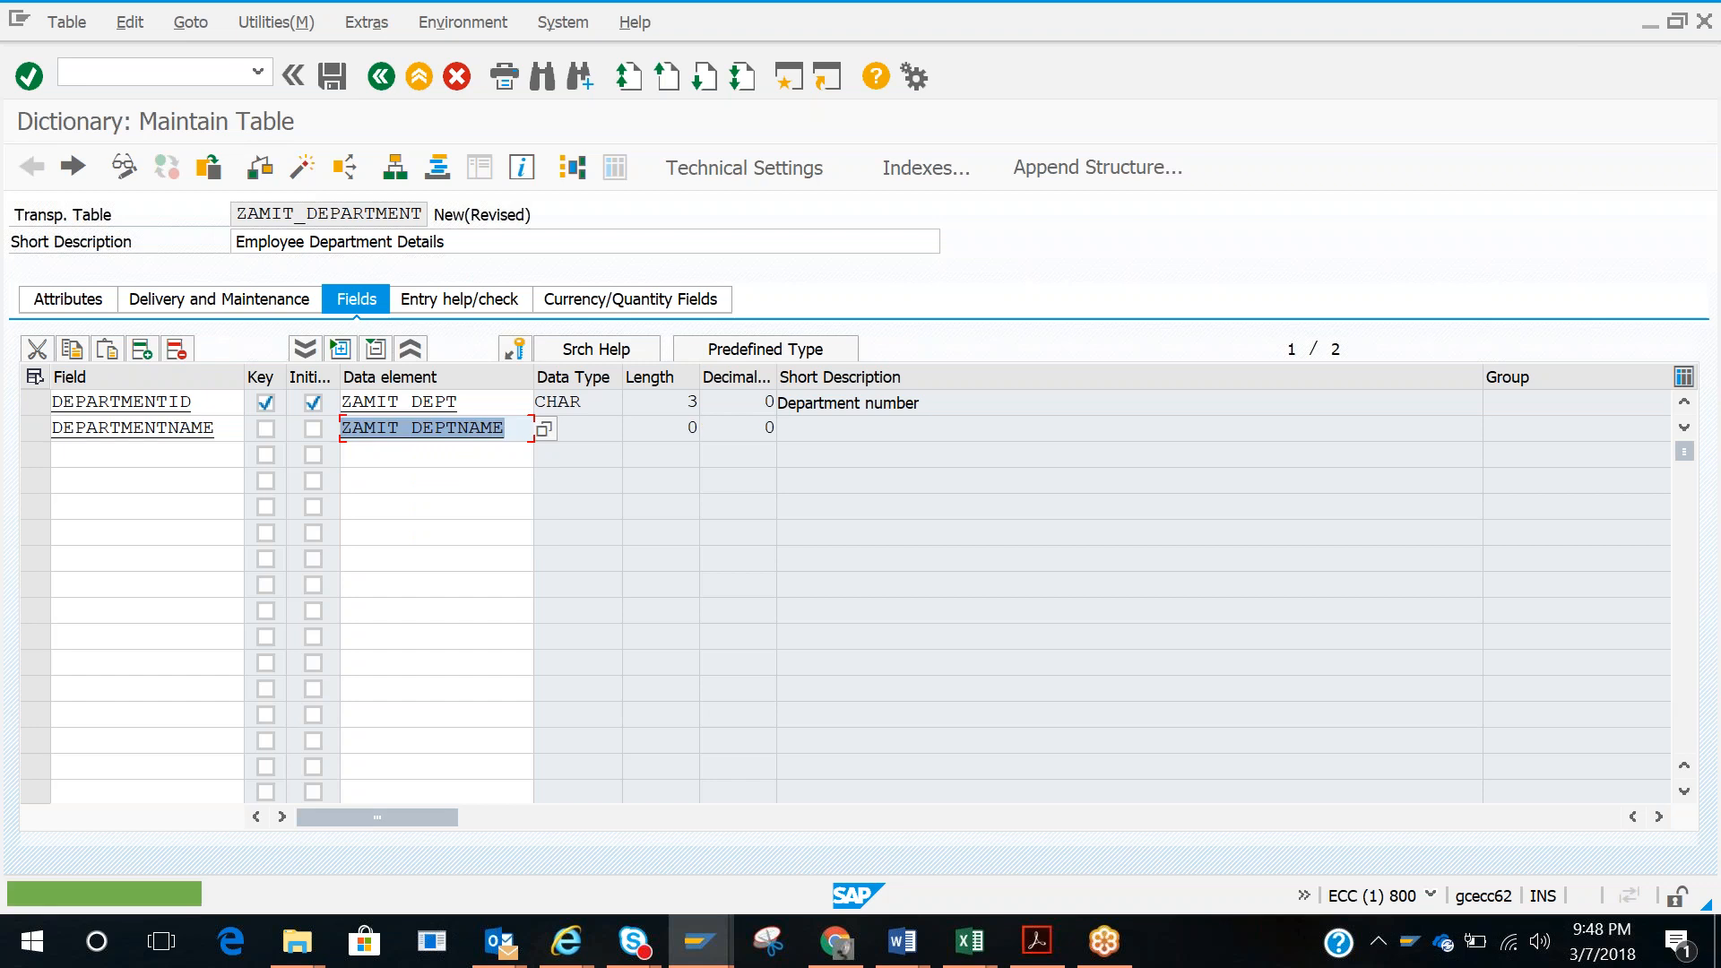
Step: Open ZAMIT_DEPTNAME from the field list, saving the table and agreeing to create the data element
{"action": "left_click", "coordinate": [586, 432]}
{"action": "double_click", "coordinate": [439, 432]}
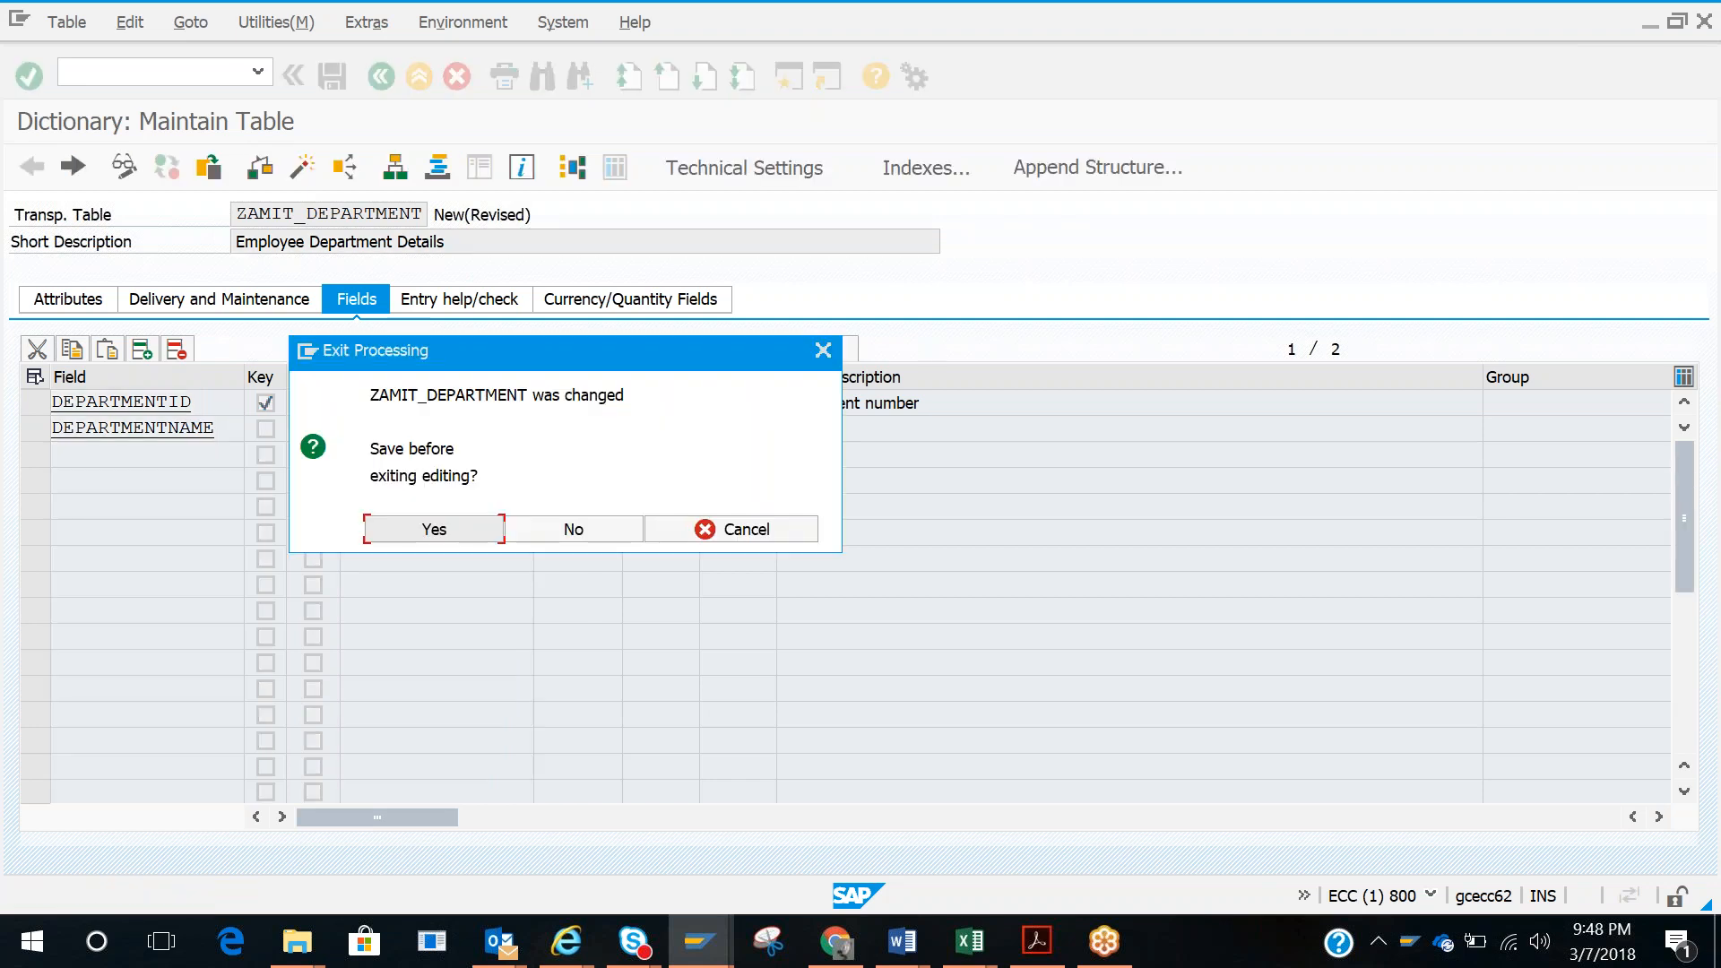
{"action": "left_click", "coordinate": [439, 520]}
{"action": "key", "text": "Return"}
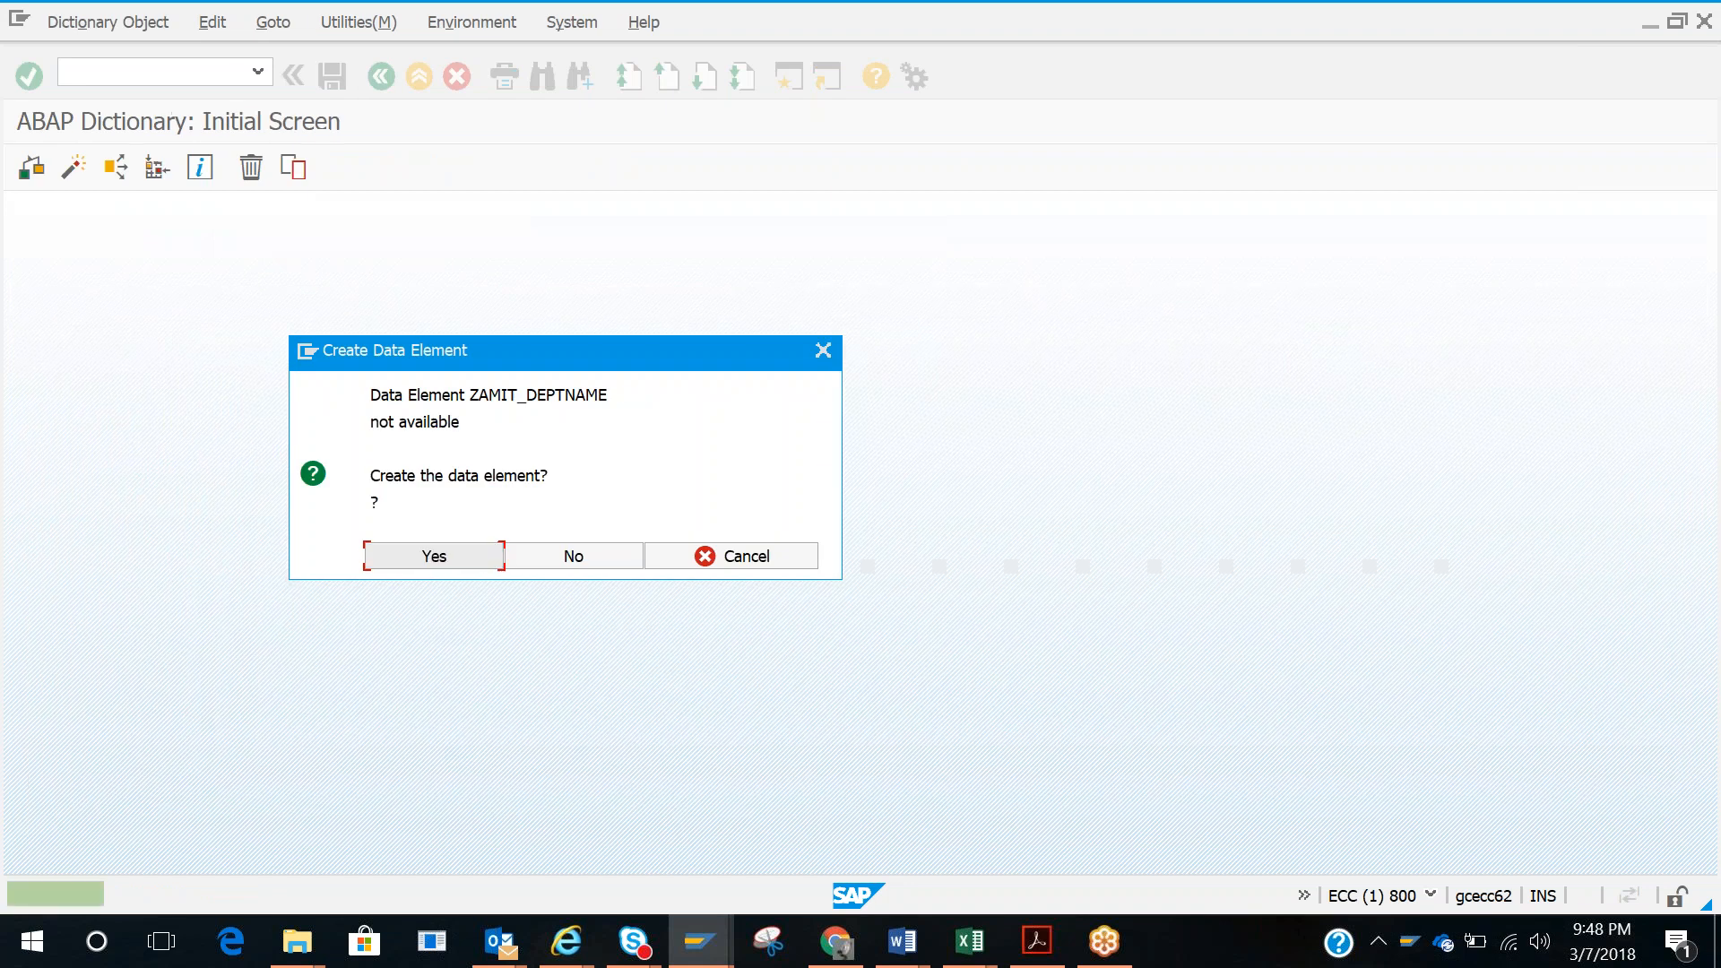
{"action": "left_click", "coordinate": [437, 559]}
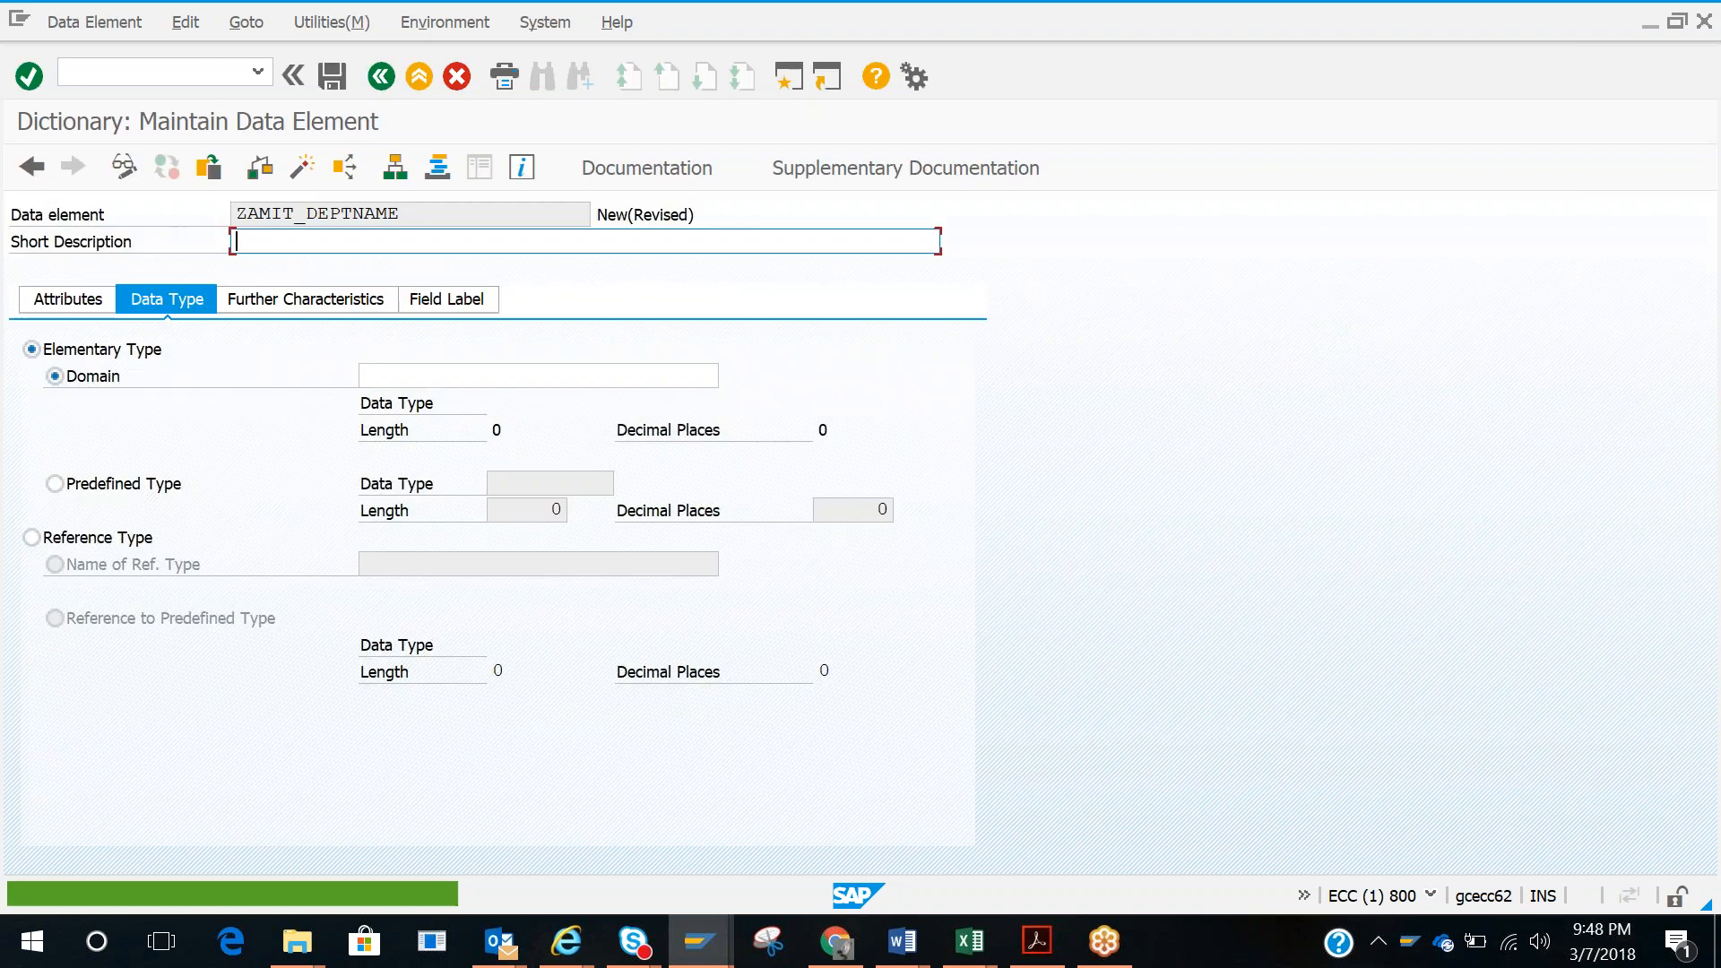
Step: Give the new data element the short description "Department name"
{"action": "type", "text": "Depa"}
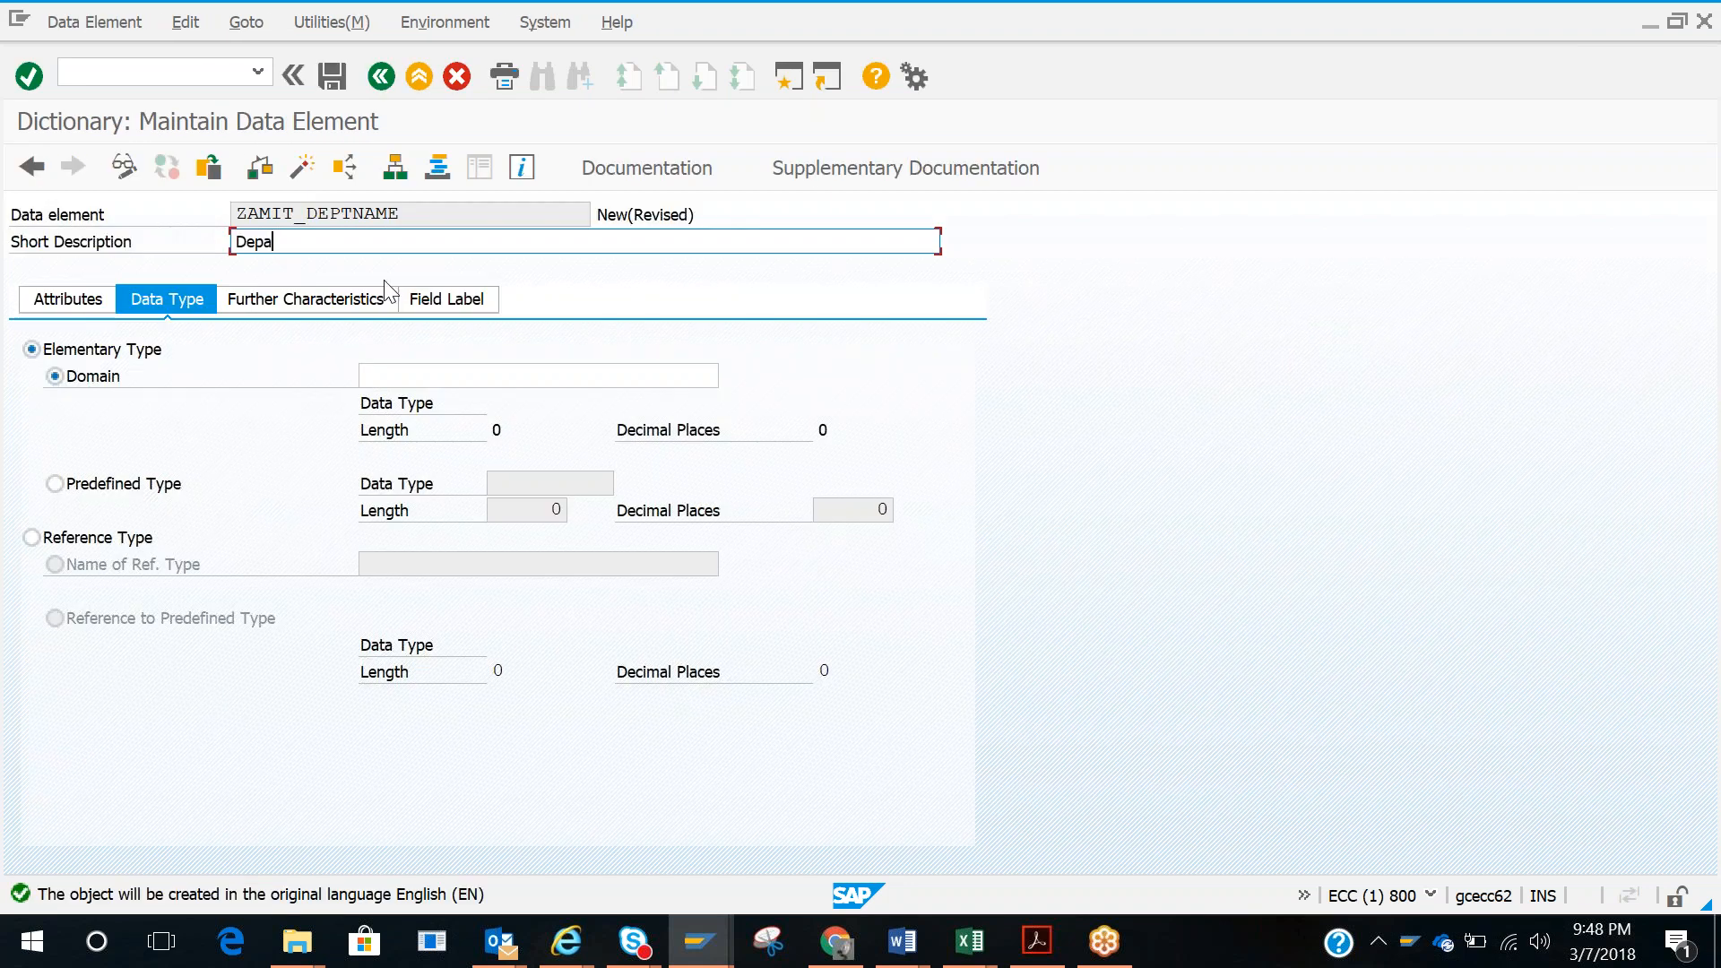
{"action": "type", "text": "rtment name"}
{"action": "key", "text": "Return"}
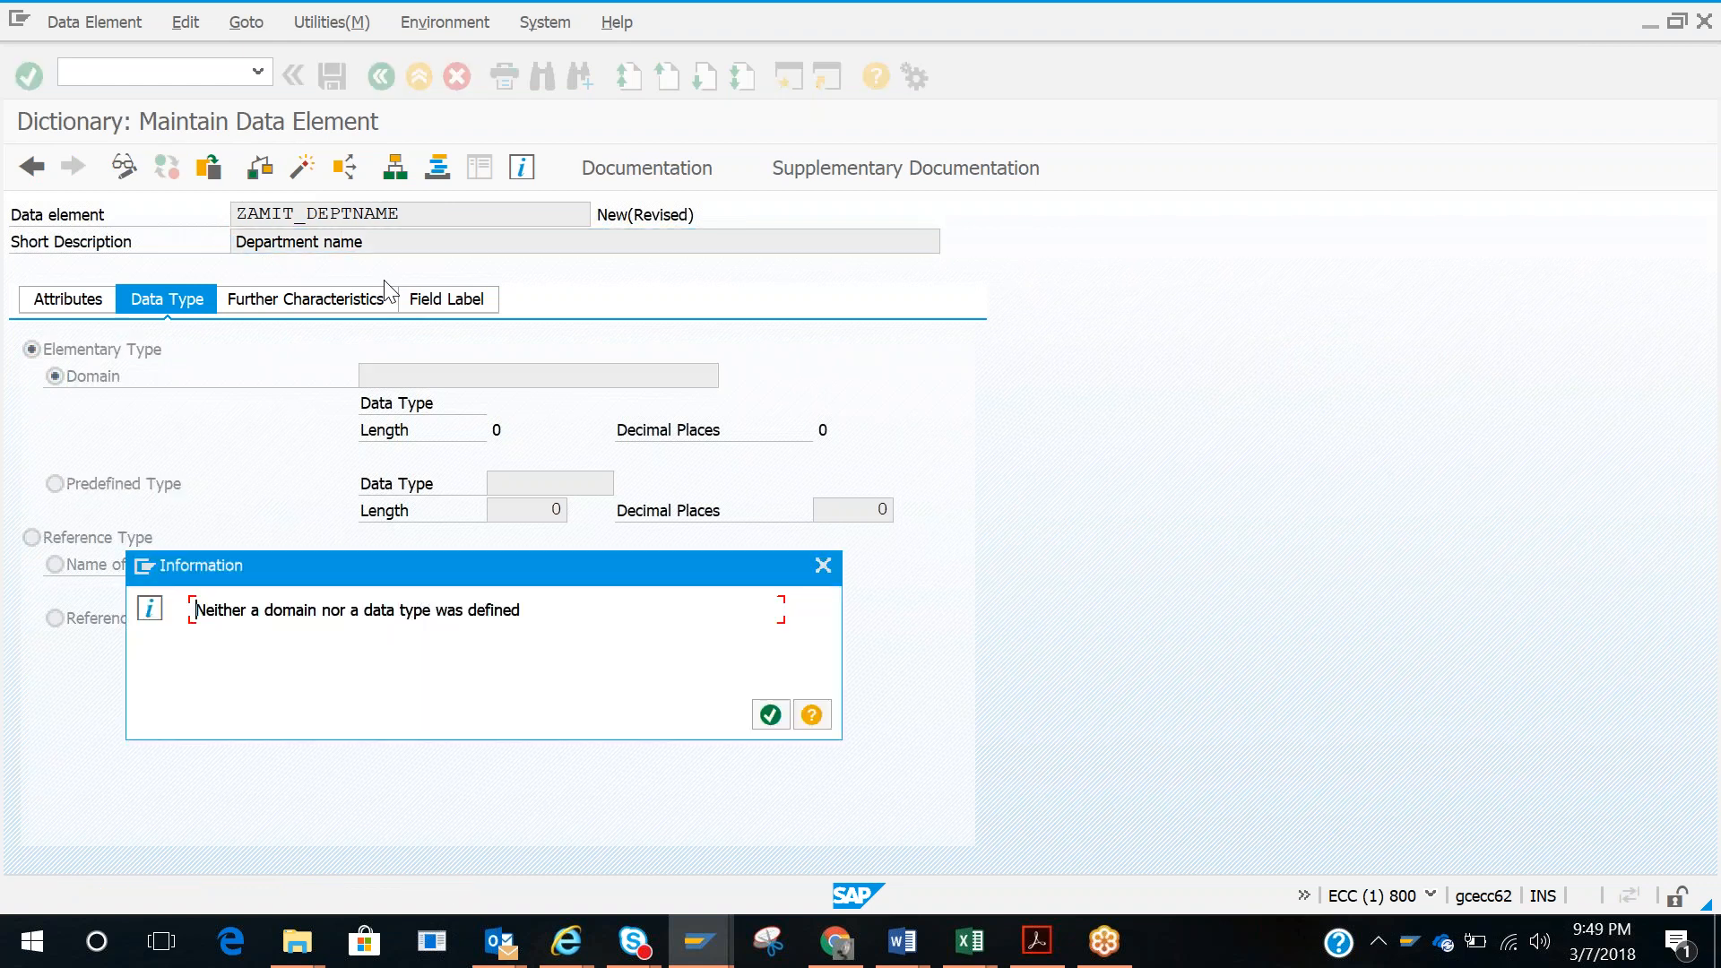
{"action": "key", "text": "Return"}
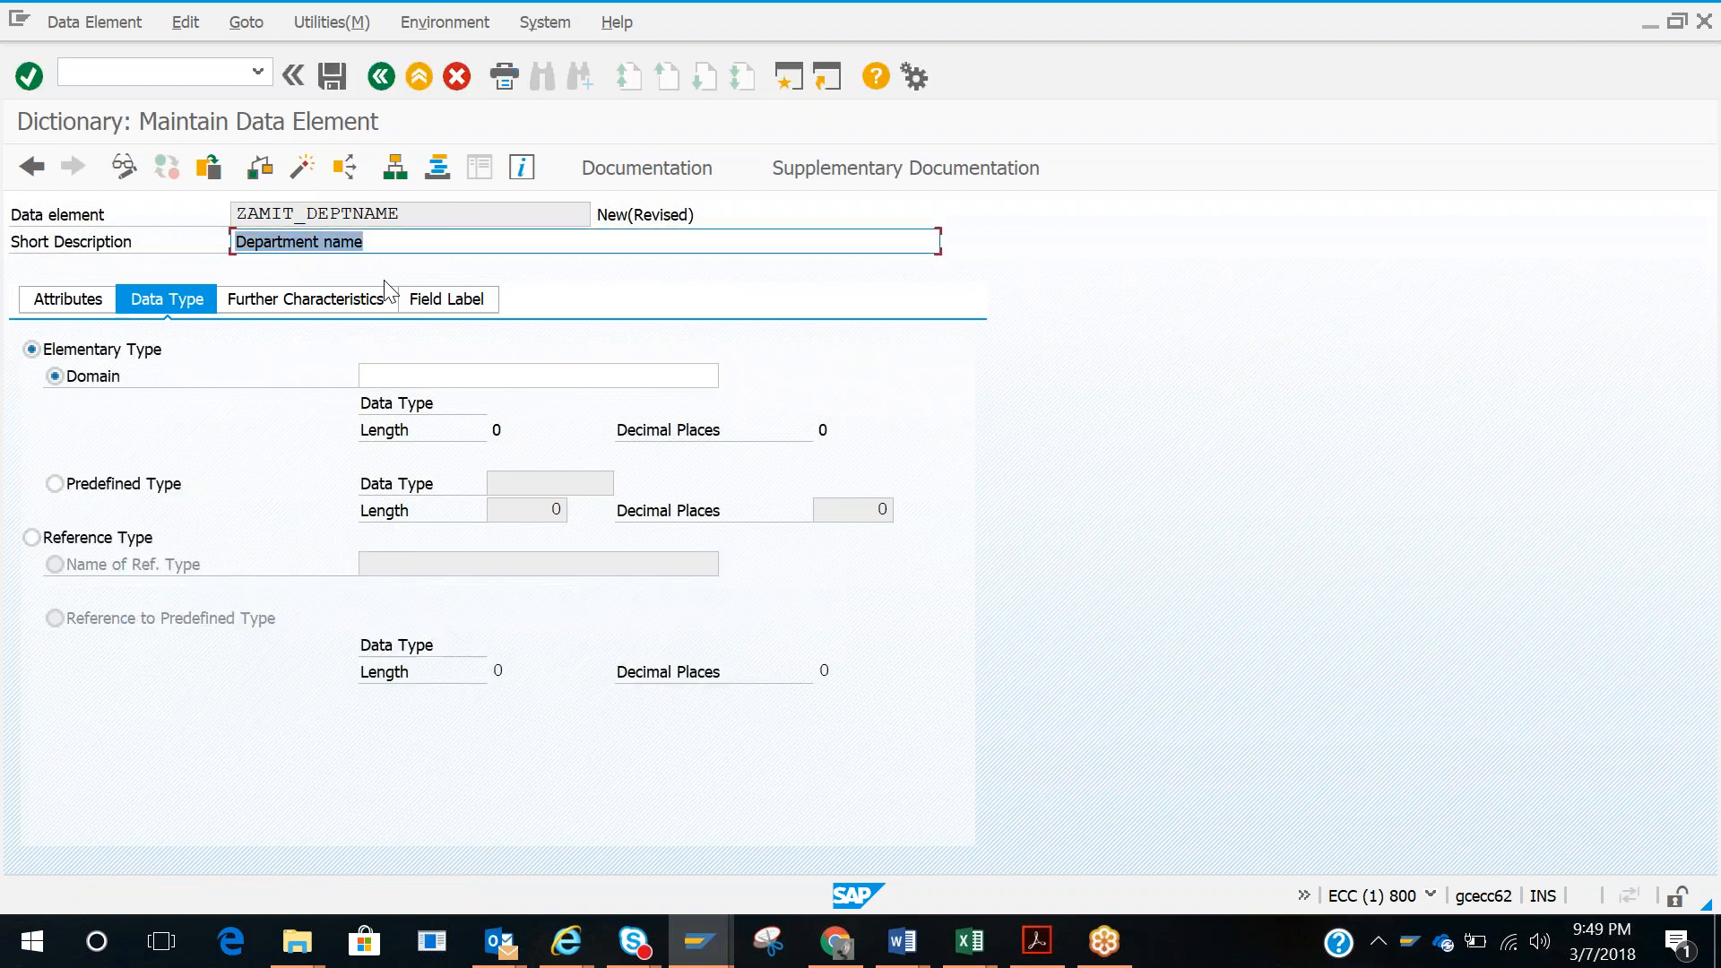
Step: Assign the copied domain ZAMIT_DOMAIN_EMPNMAE to the data element and load its data type and length
{"action": "left_click", "coordinate": [445, 370]}
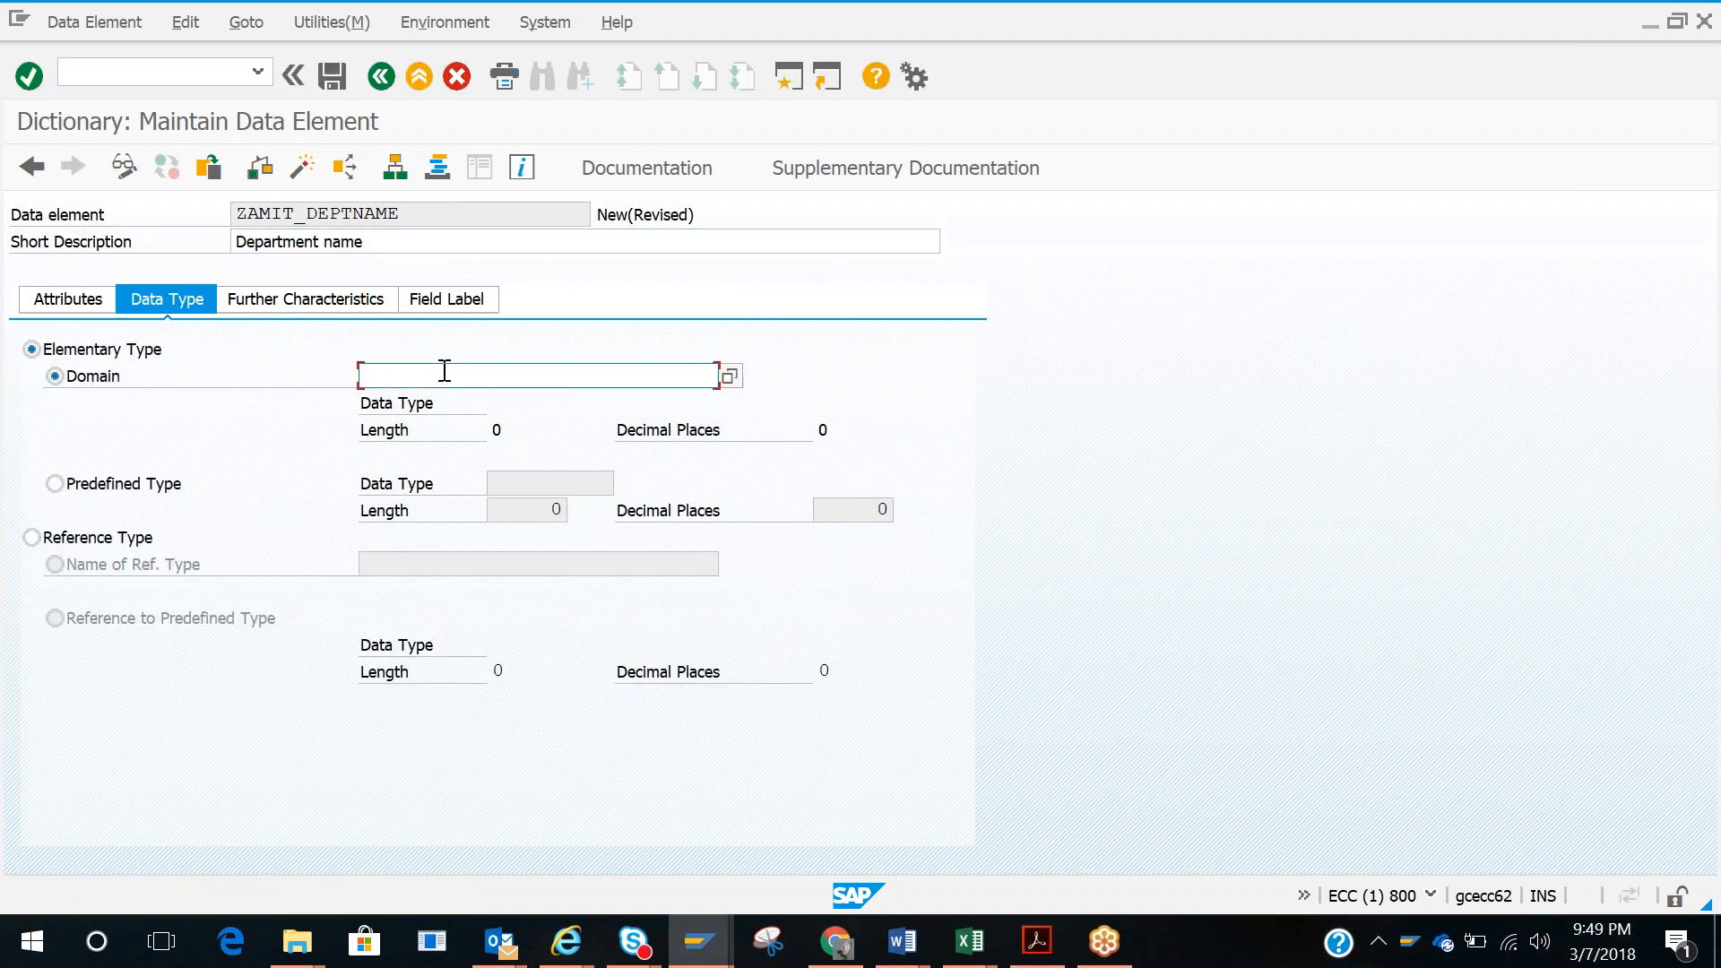
{"action": "key", "text": "ctrl+v"}
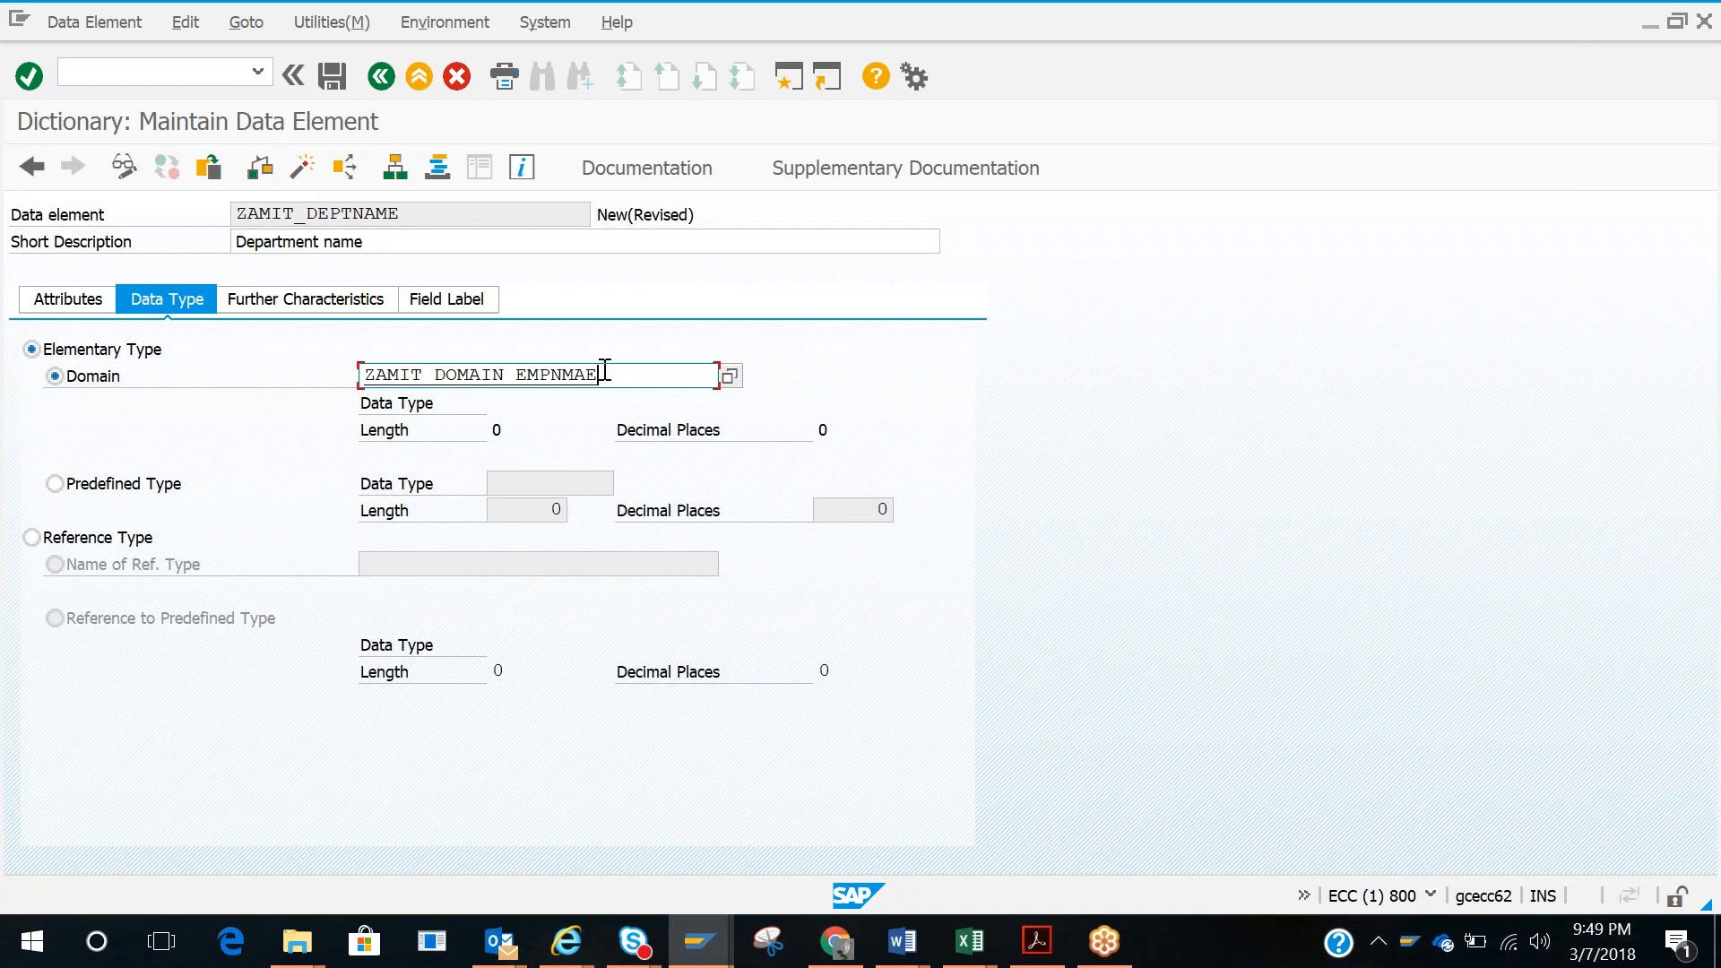
{"action": "key", "text": "Return"}
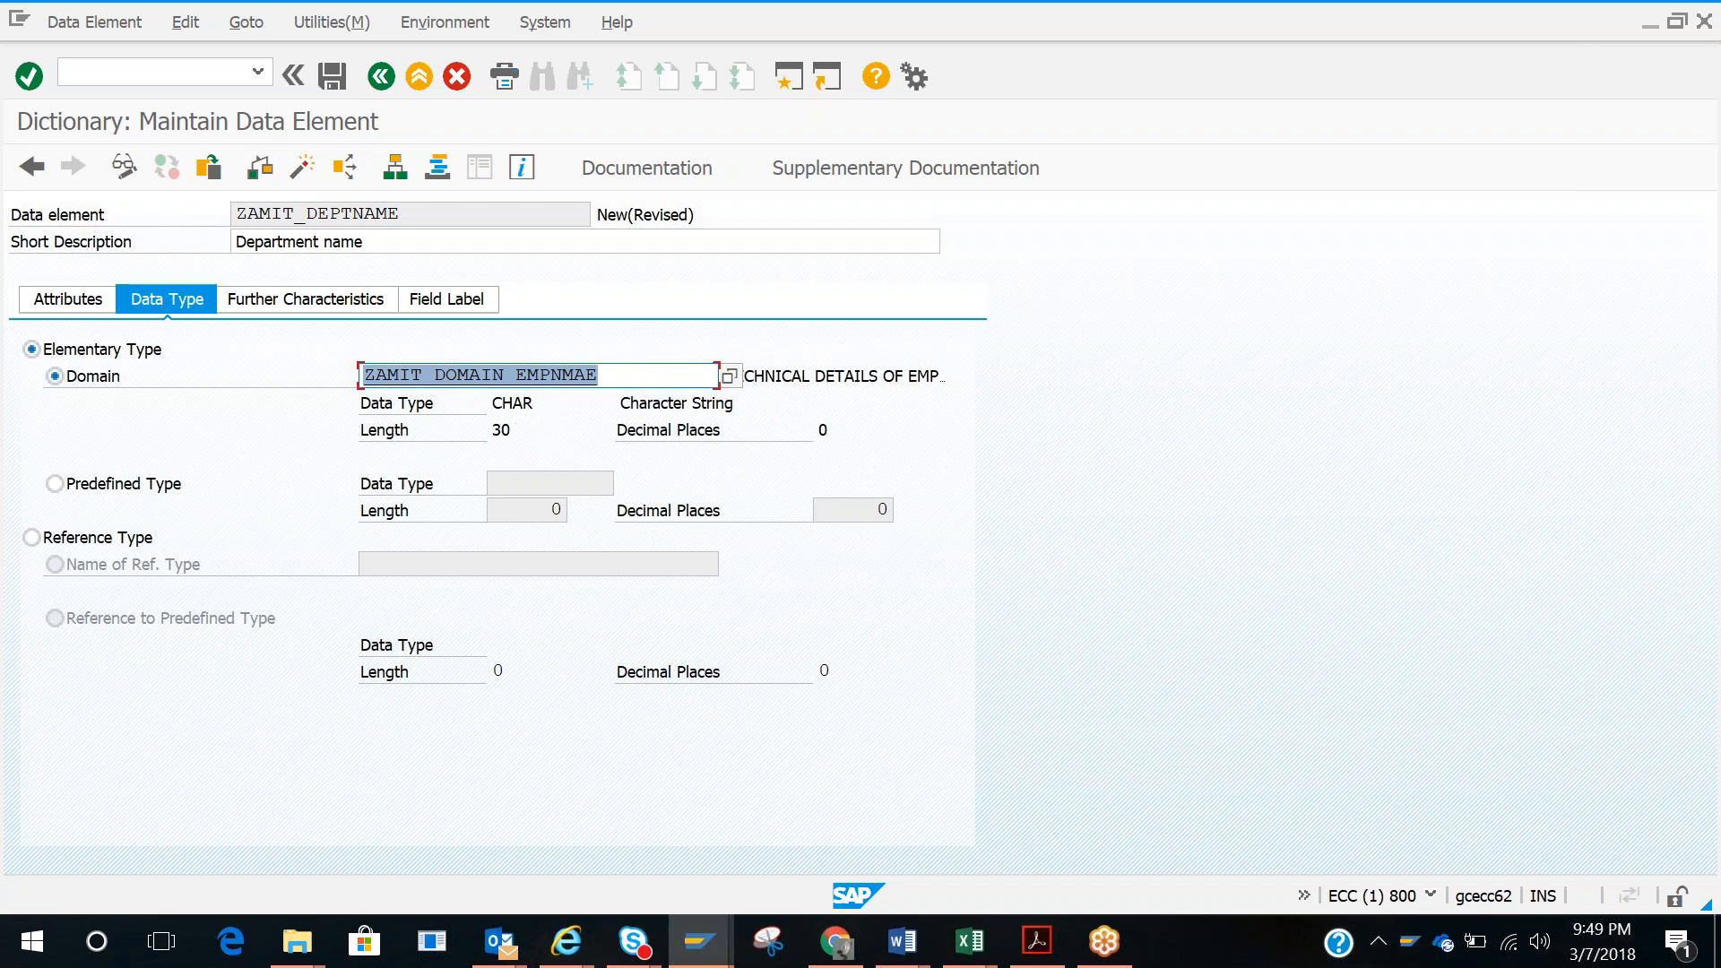
Step: Activate the data element ZAMIT_DEPTNAME, storing it in package $TMP
{"action": "left_click", "coordinate": [302, 166]}
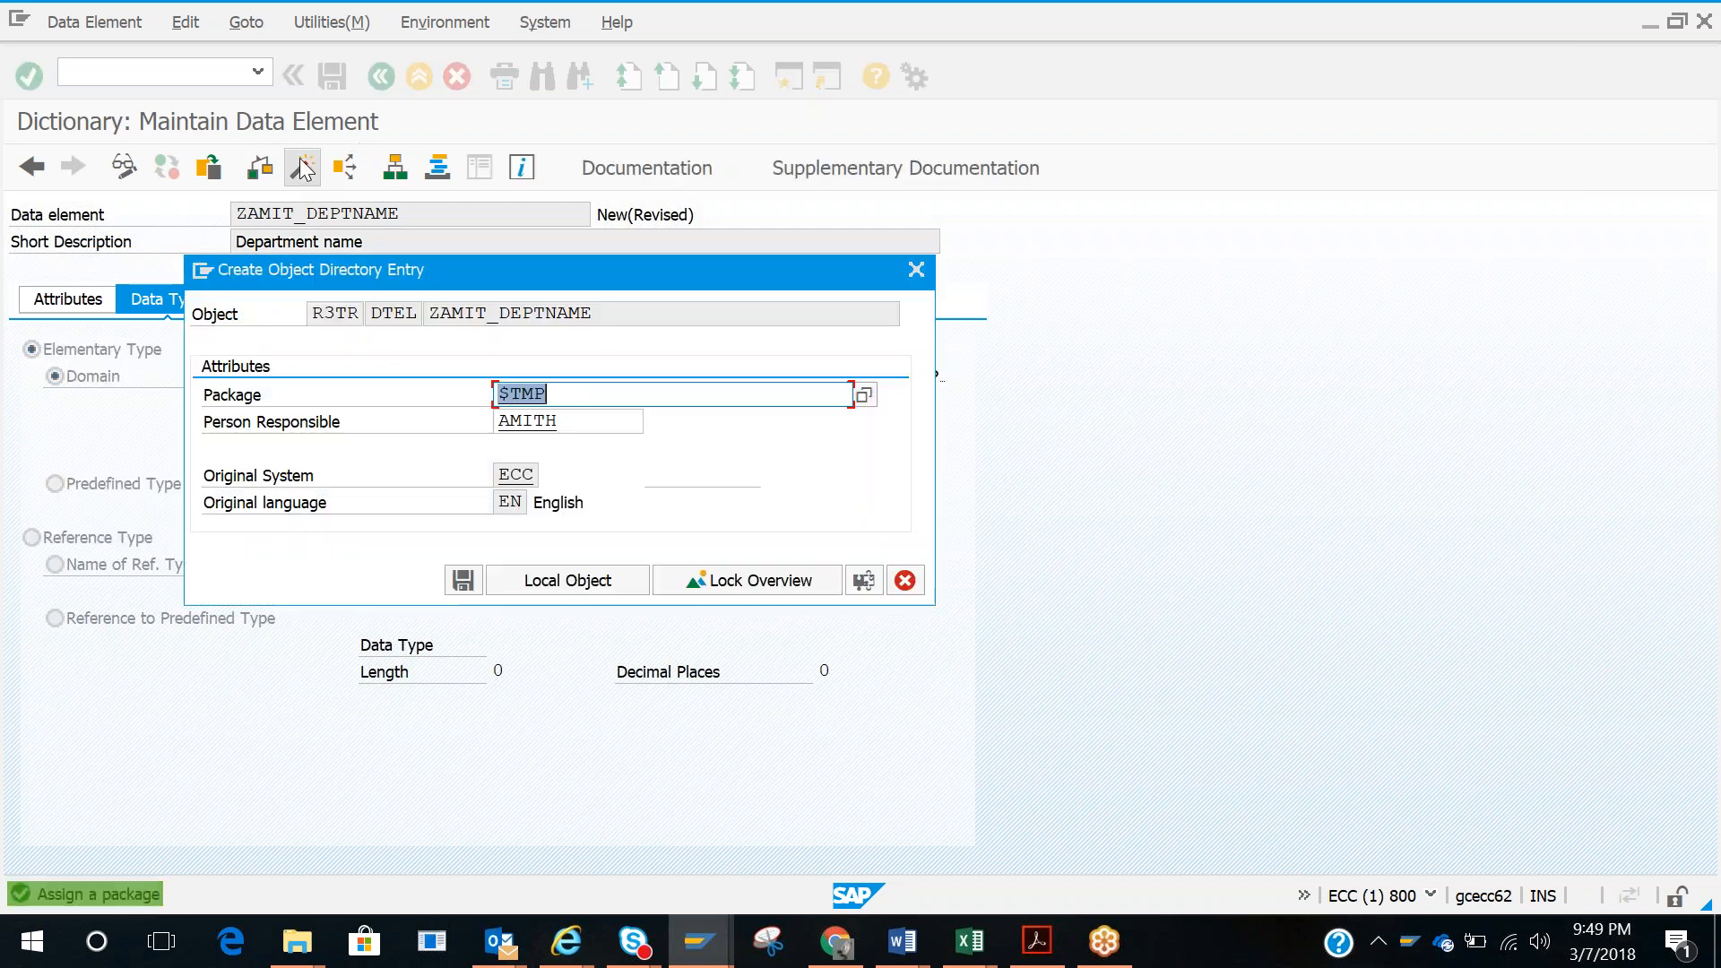
{"action": "key", "text": "Return"}
{"action": "key", "text": "Return"}
{"action": "key", "text": "Return"}
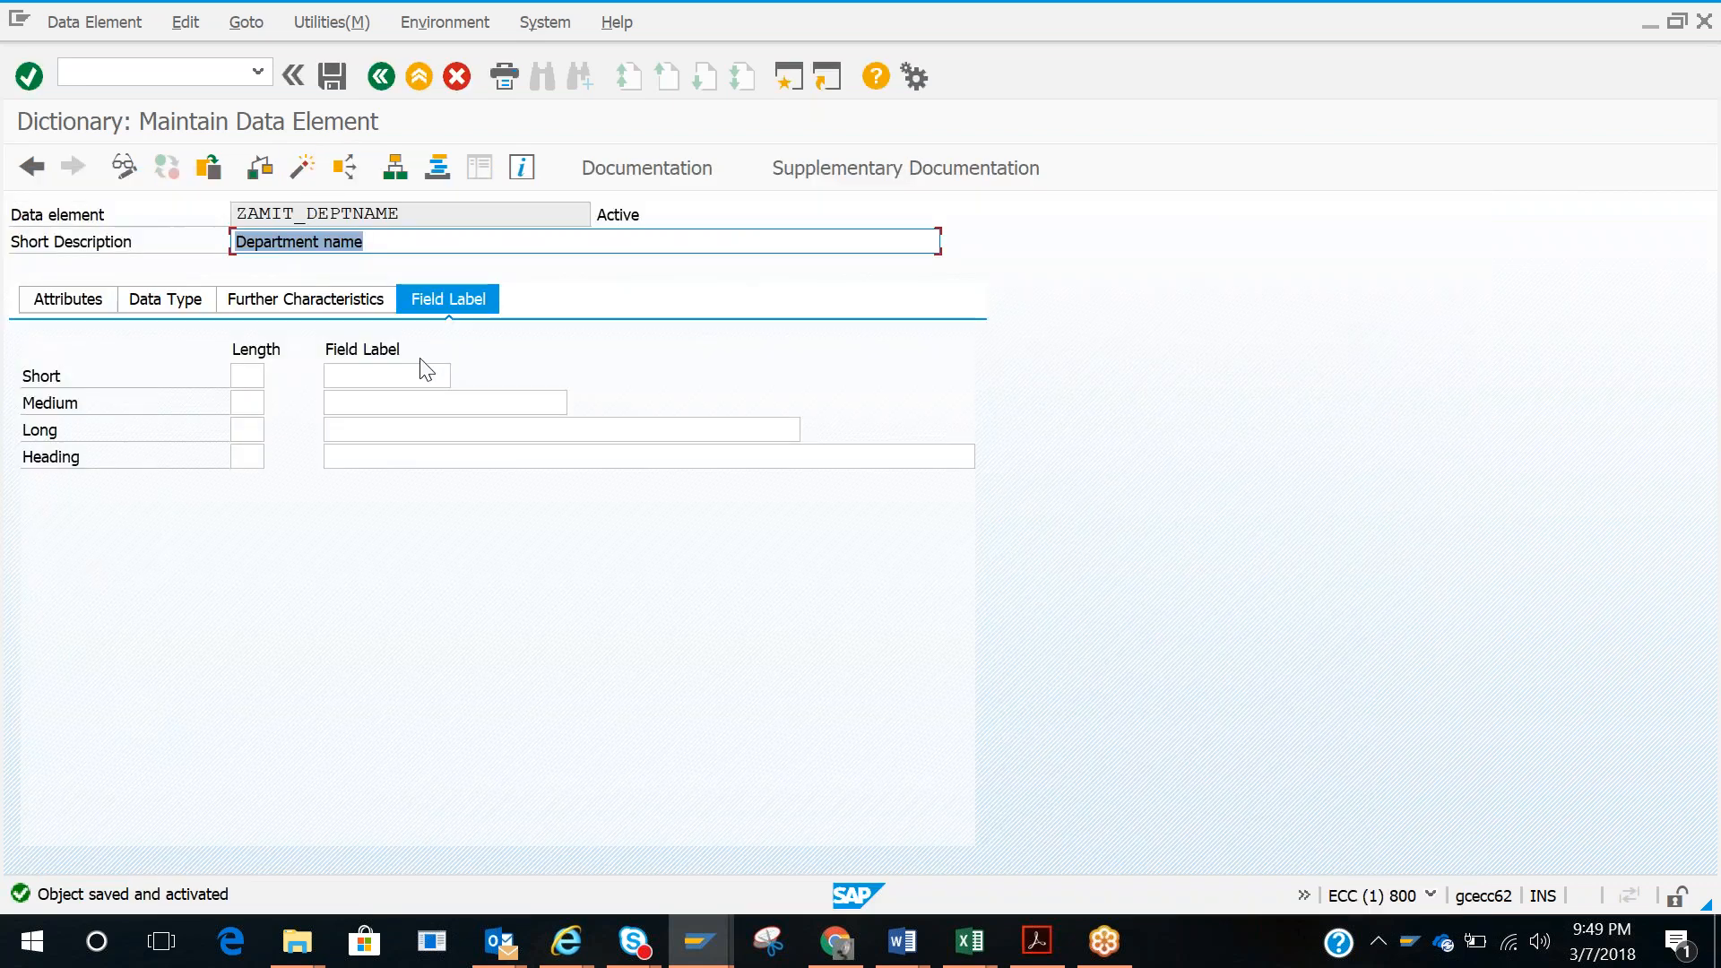
Step: Enter "Dept Name" as the data element's short and medium field labels
{"action": "left_click", "coordinate": [392, 373]}
{"action": "type", "text": "Dept Nme"}
{"action": "key", "text": "BackSpace"}
{"action": "key", "text": "BackSpace"}
{"action": "type", "text": "ame"}
{"action": "left_click", "coordinate": [388, 401]}
{"action": "type", "text": "Dept Name"}
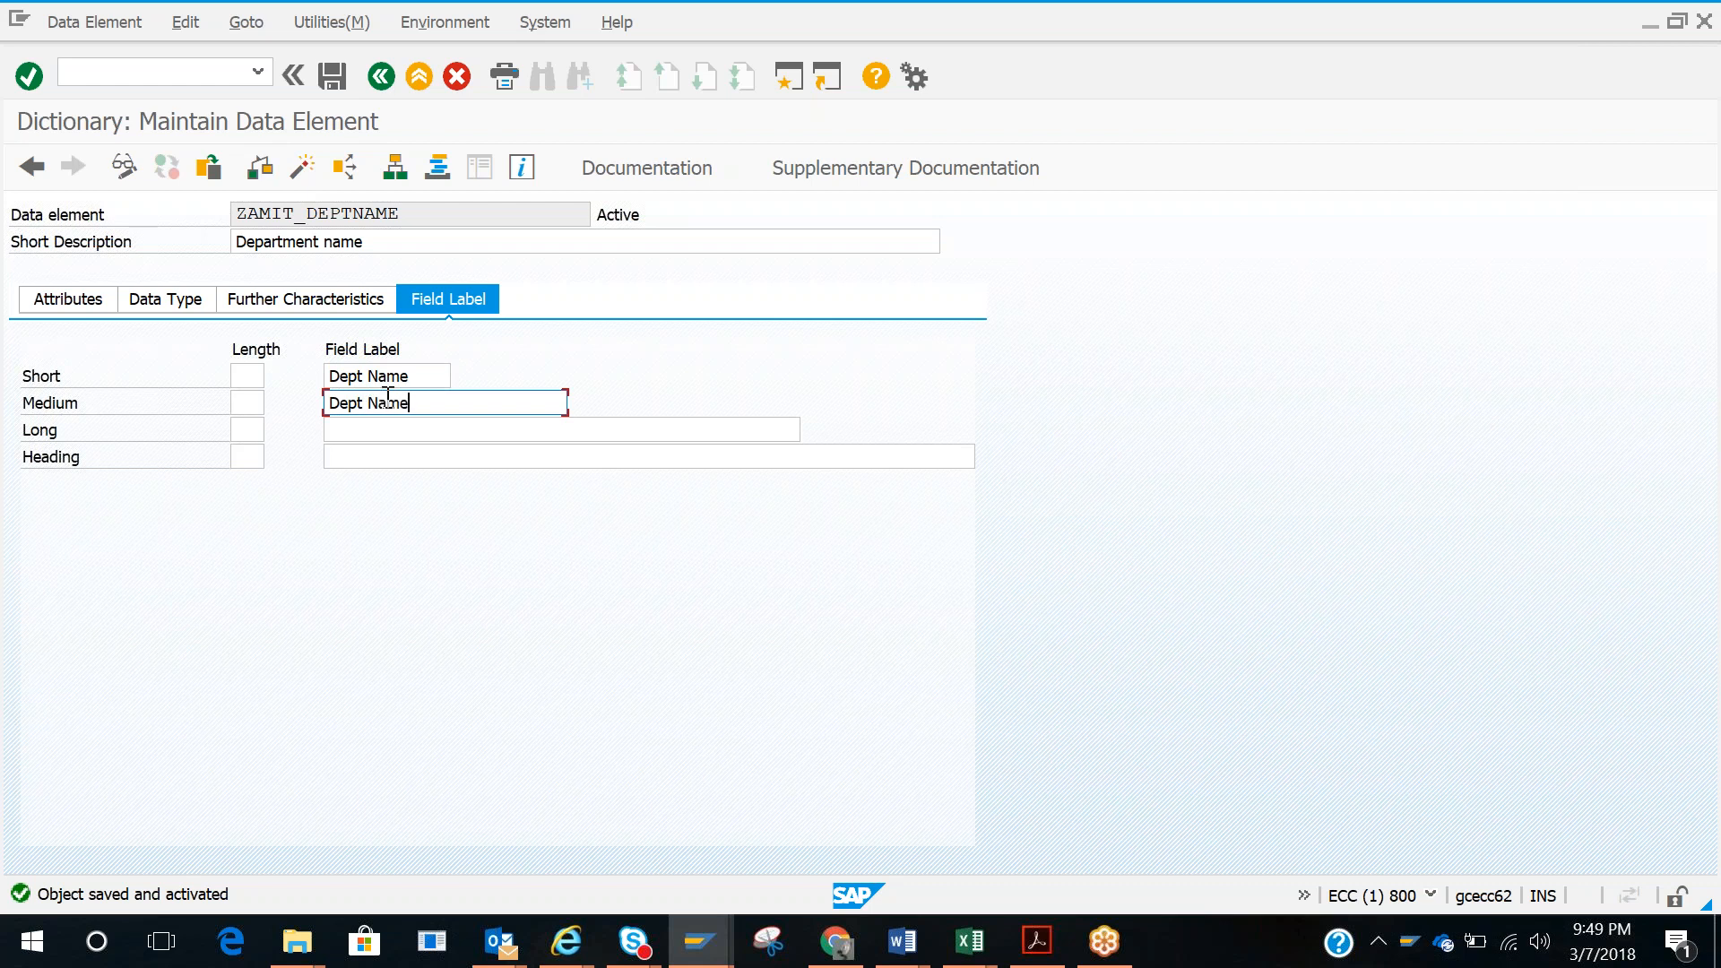
Step: Copy the medium label "Dept Name" into the long and heading field labels
{"action": "key", "text": "ctrl+a"}
{"action": "key", "text": "ctrl+c"}
{"action": "key", "text": "Down"}
{"action": "key", "text": "ctrl+v"}
{"action": "key", "text": "Down"}
{"action": "key", "text": "ctrl+v"}
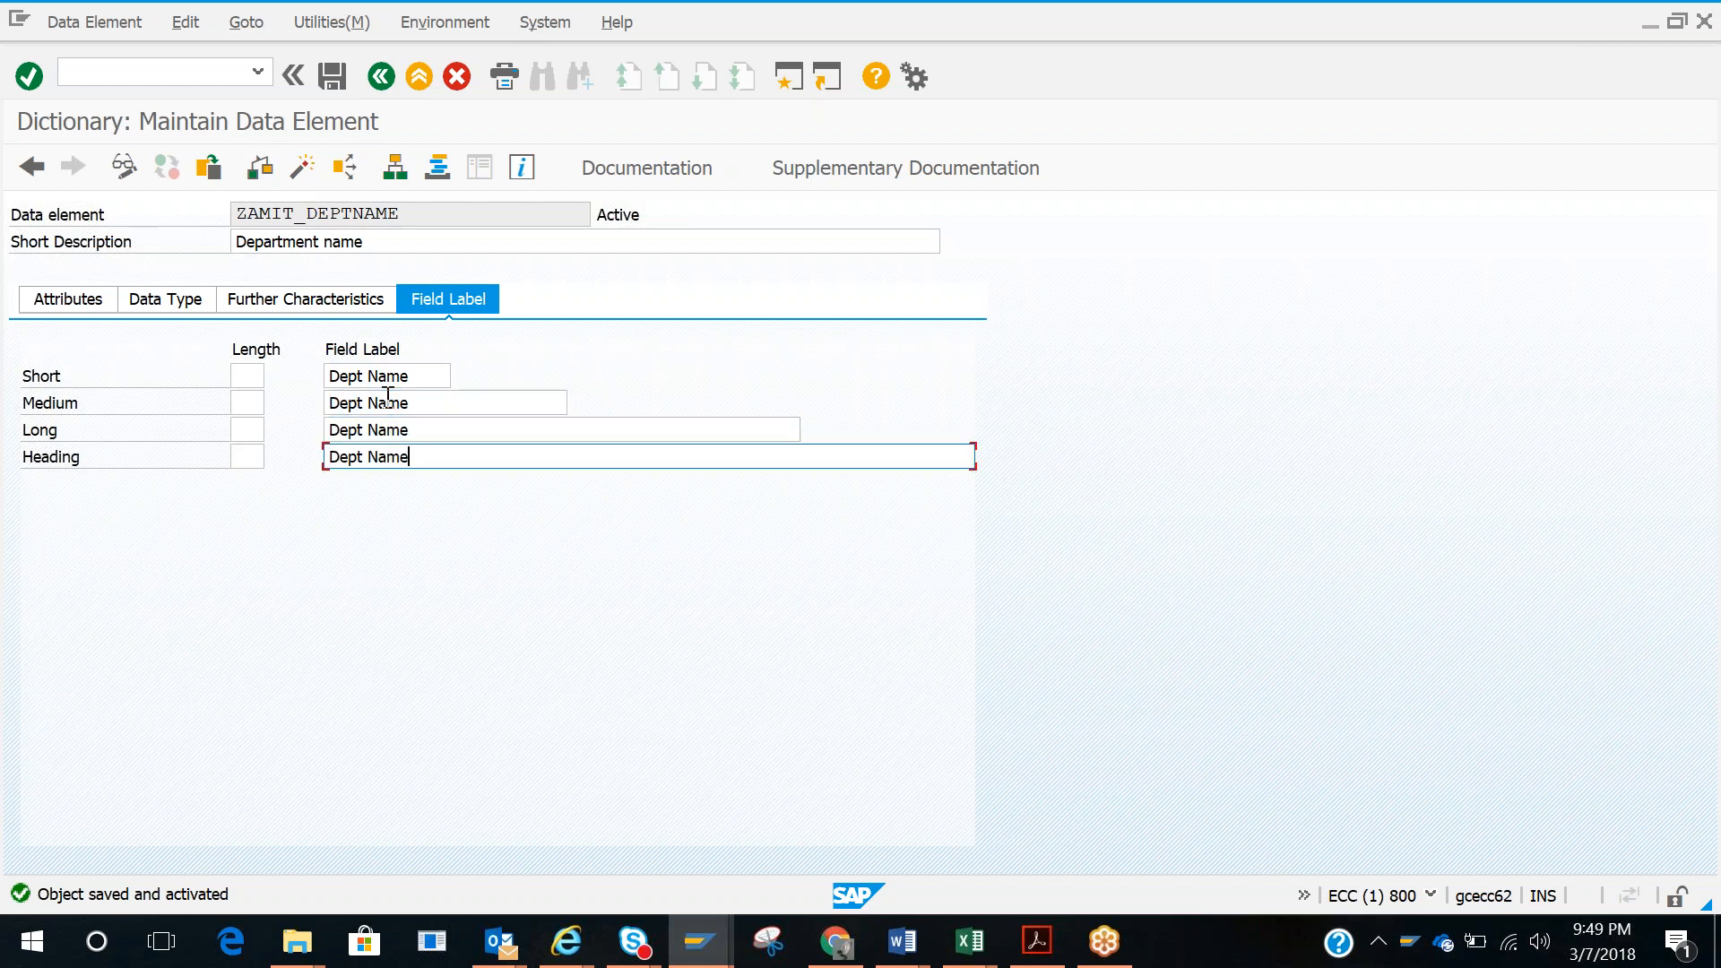
Step: Activate the data element ZAMIT_DEPTNAME with its field labels and return to the ZAMIT_DEPARTMENT field list
{"action": "left_click", "coordinate": [302, 165]}
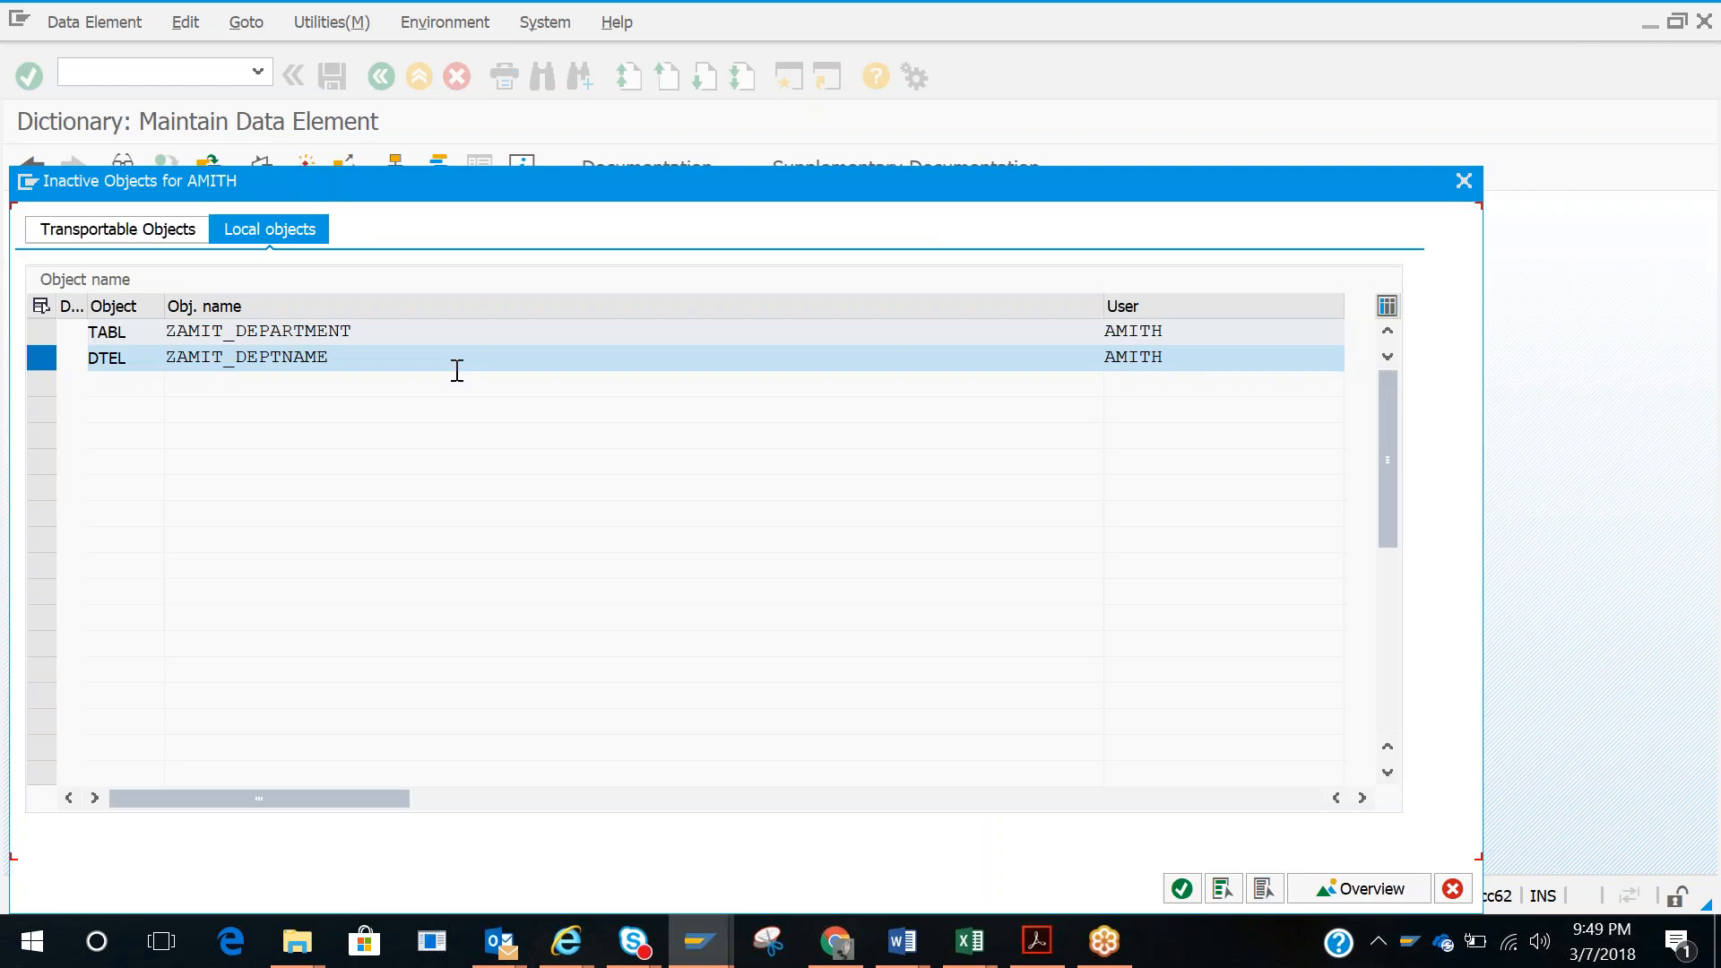
{"action": "key", "text": "Return"}
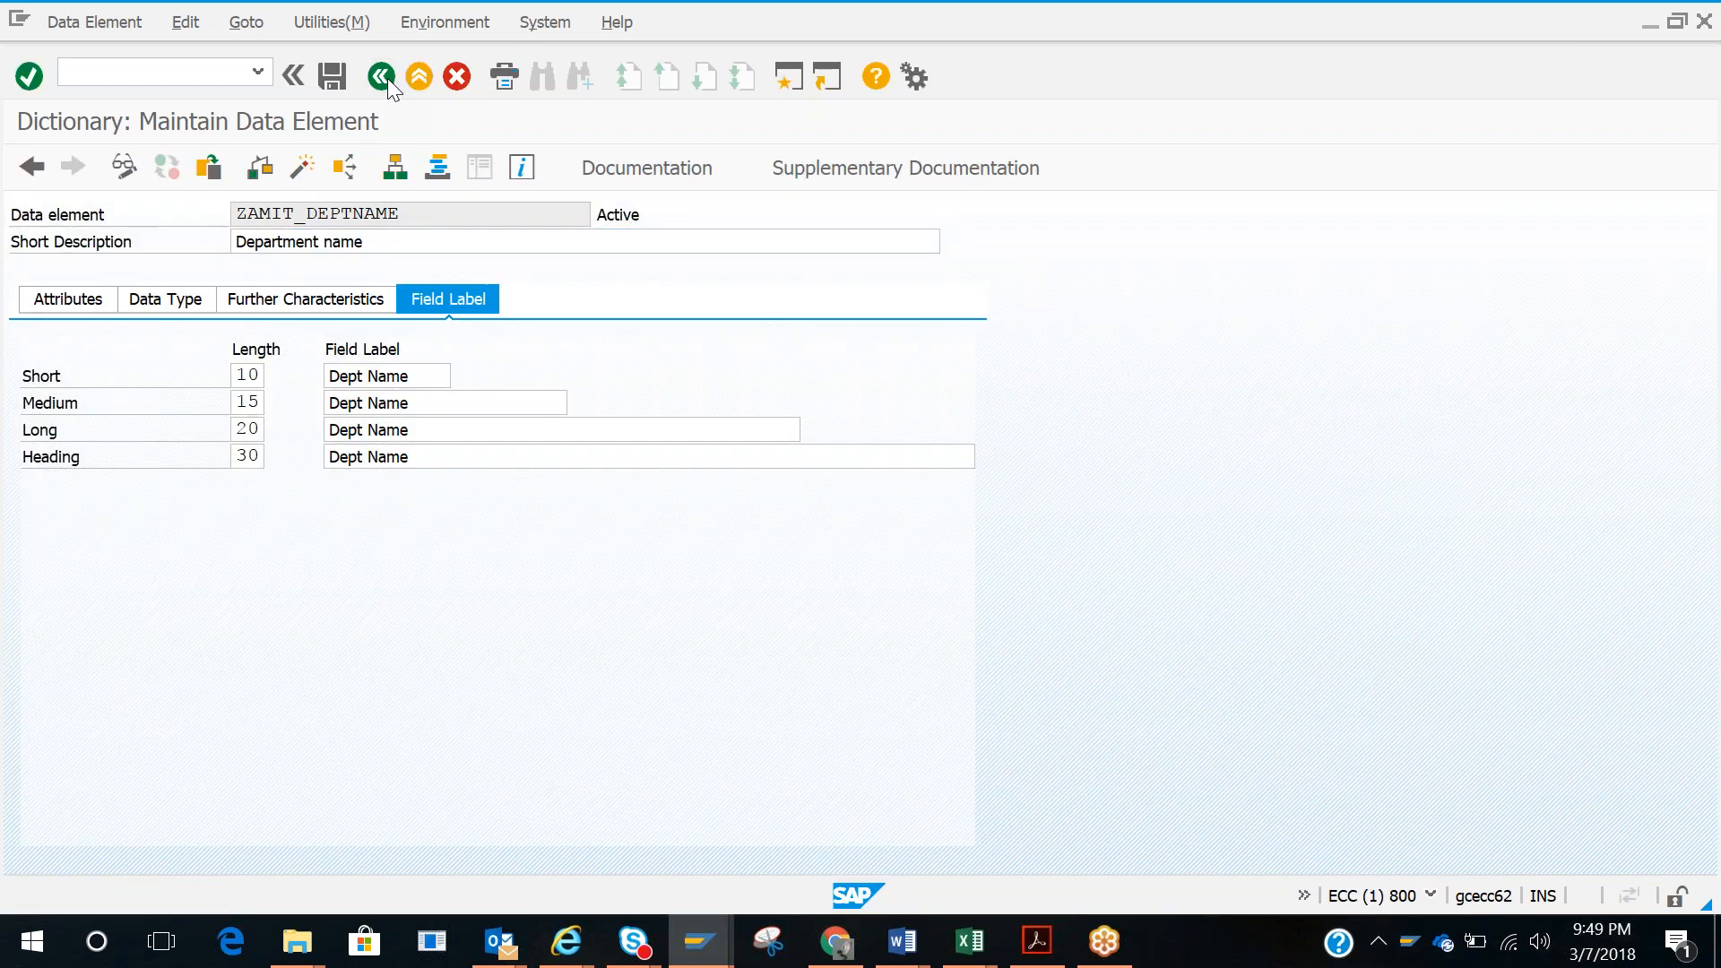
{"action": "left_click", "coordinate": [387, 78]}
{"action": "left_click", "coordinate": [664, 453]}
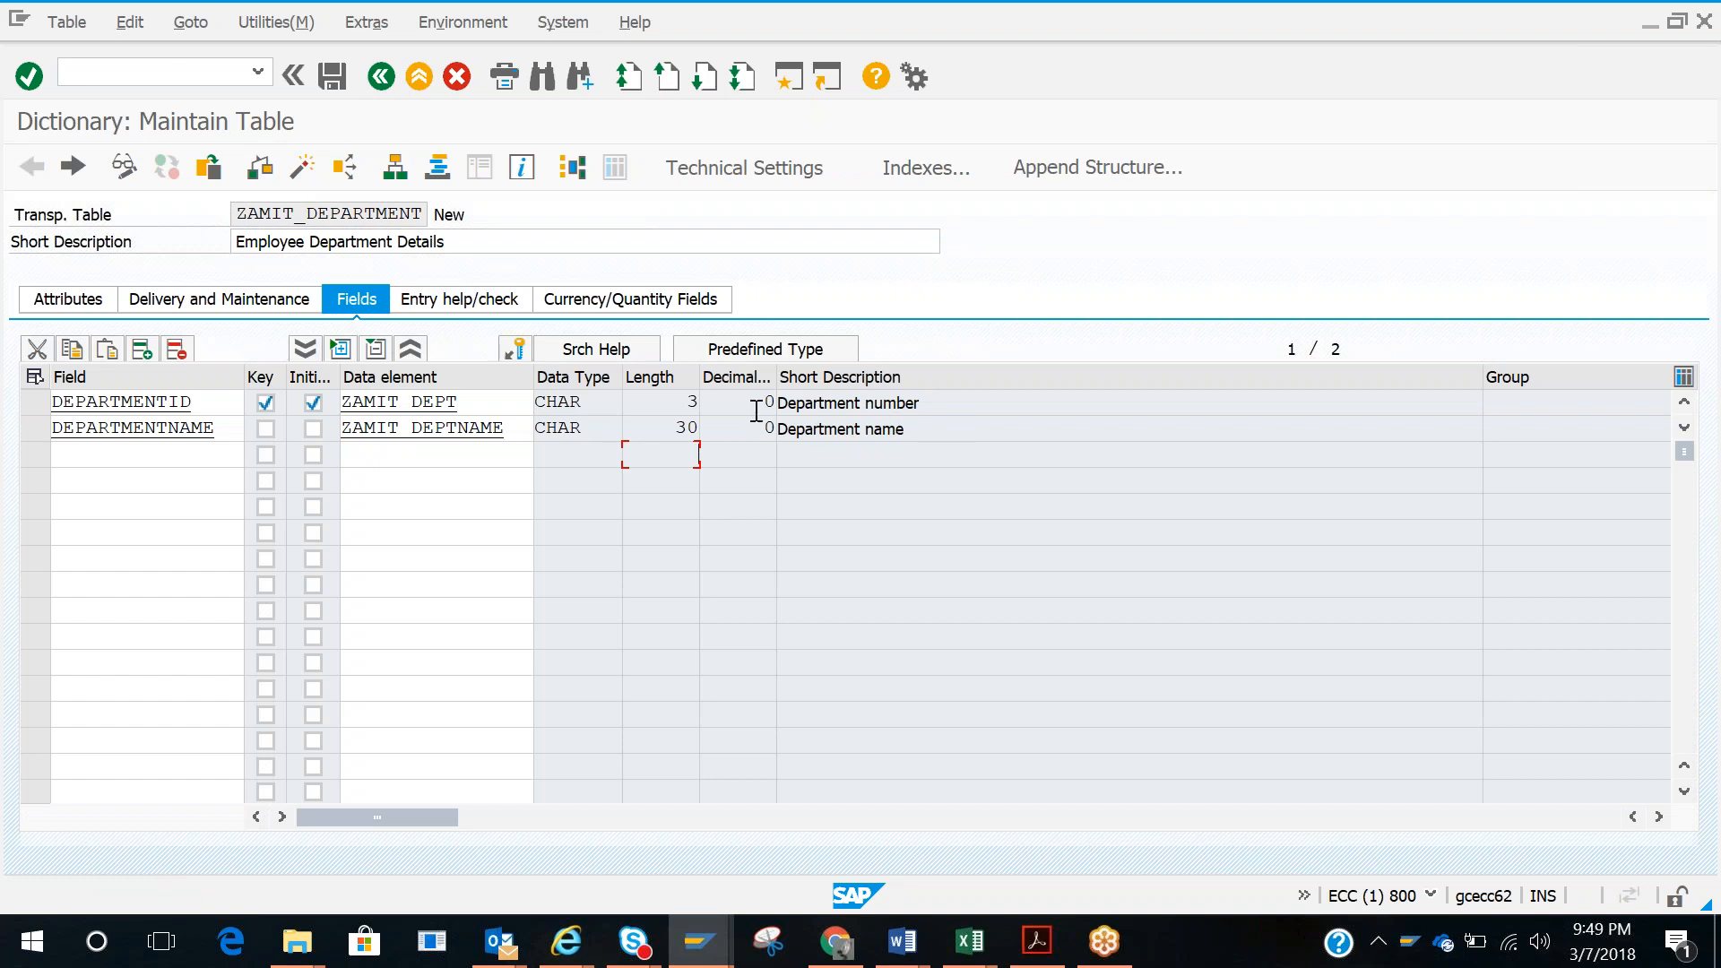
Step: Compare the DEPARTMENTNAME field's data element and short description with the EMPLOYEE_NAME field in the ZAMIT_EMPLOYEE table
{"action": "left_click_drag", "start_coordinate": [916, 431], "coordinate": [777, 437]}
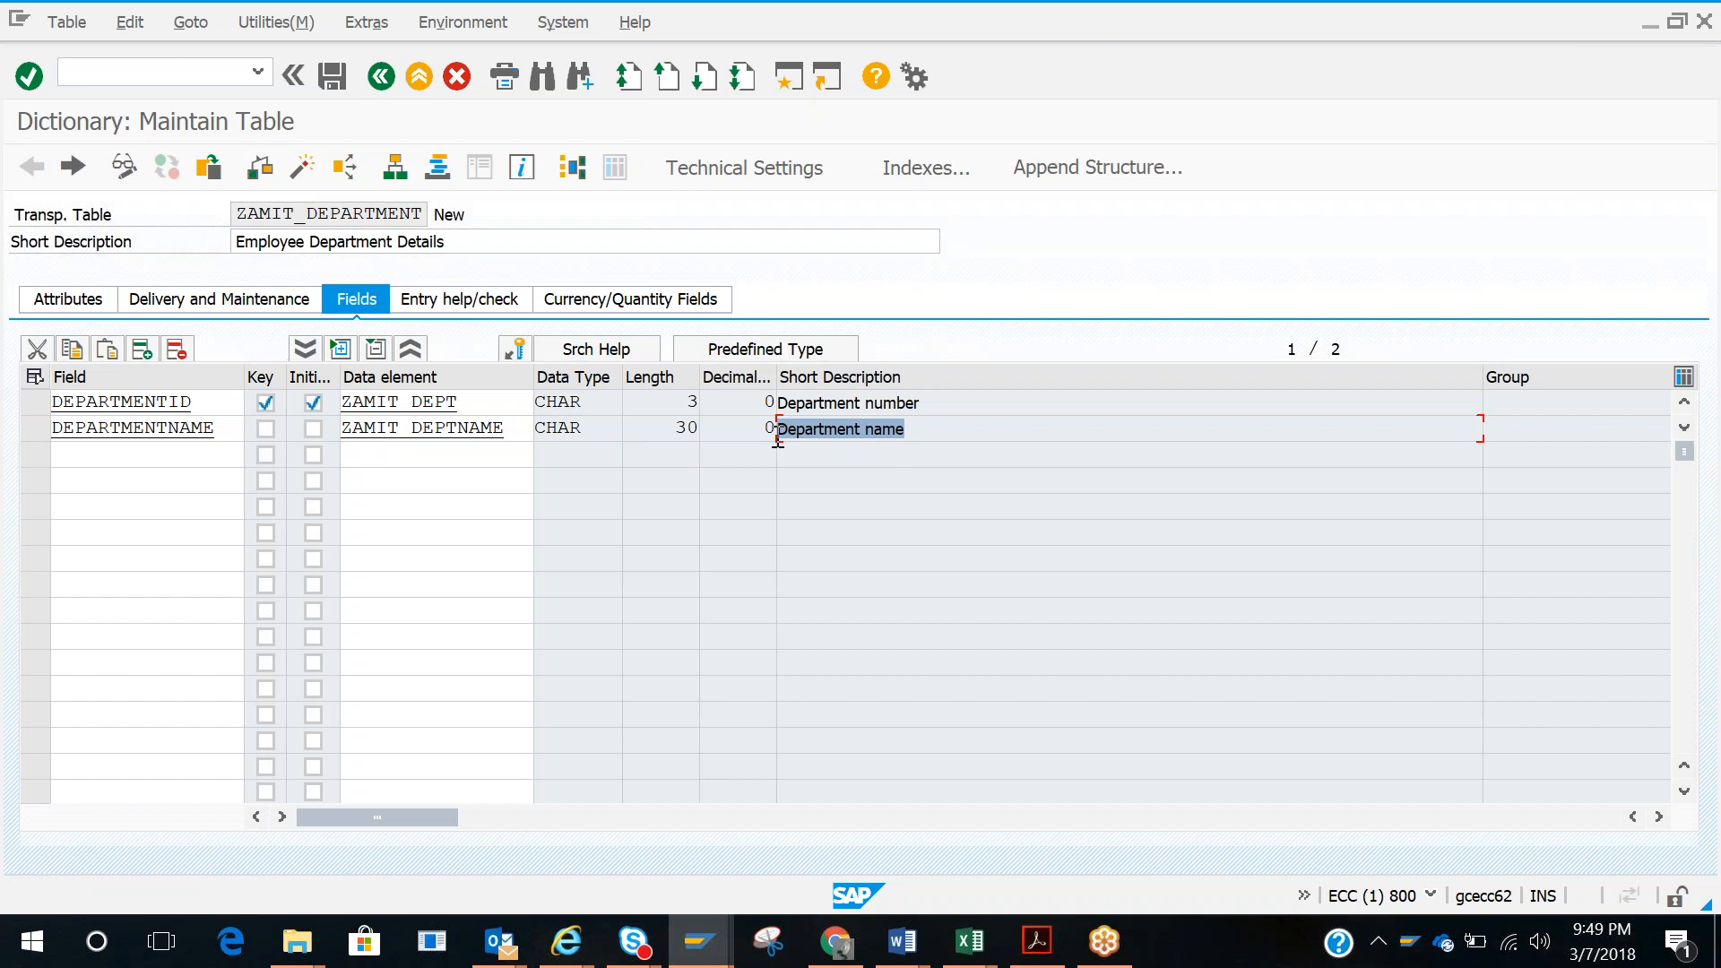
{"action": "key", "text": "alt+Tab"}
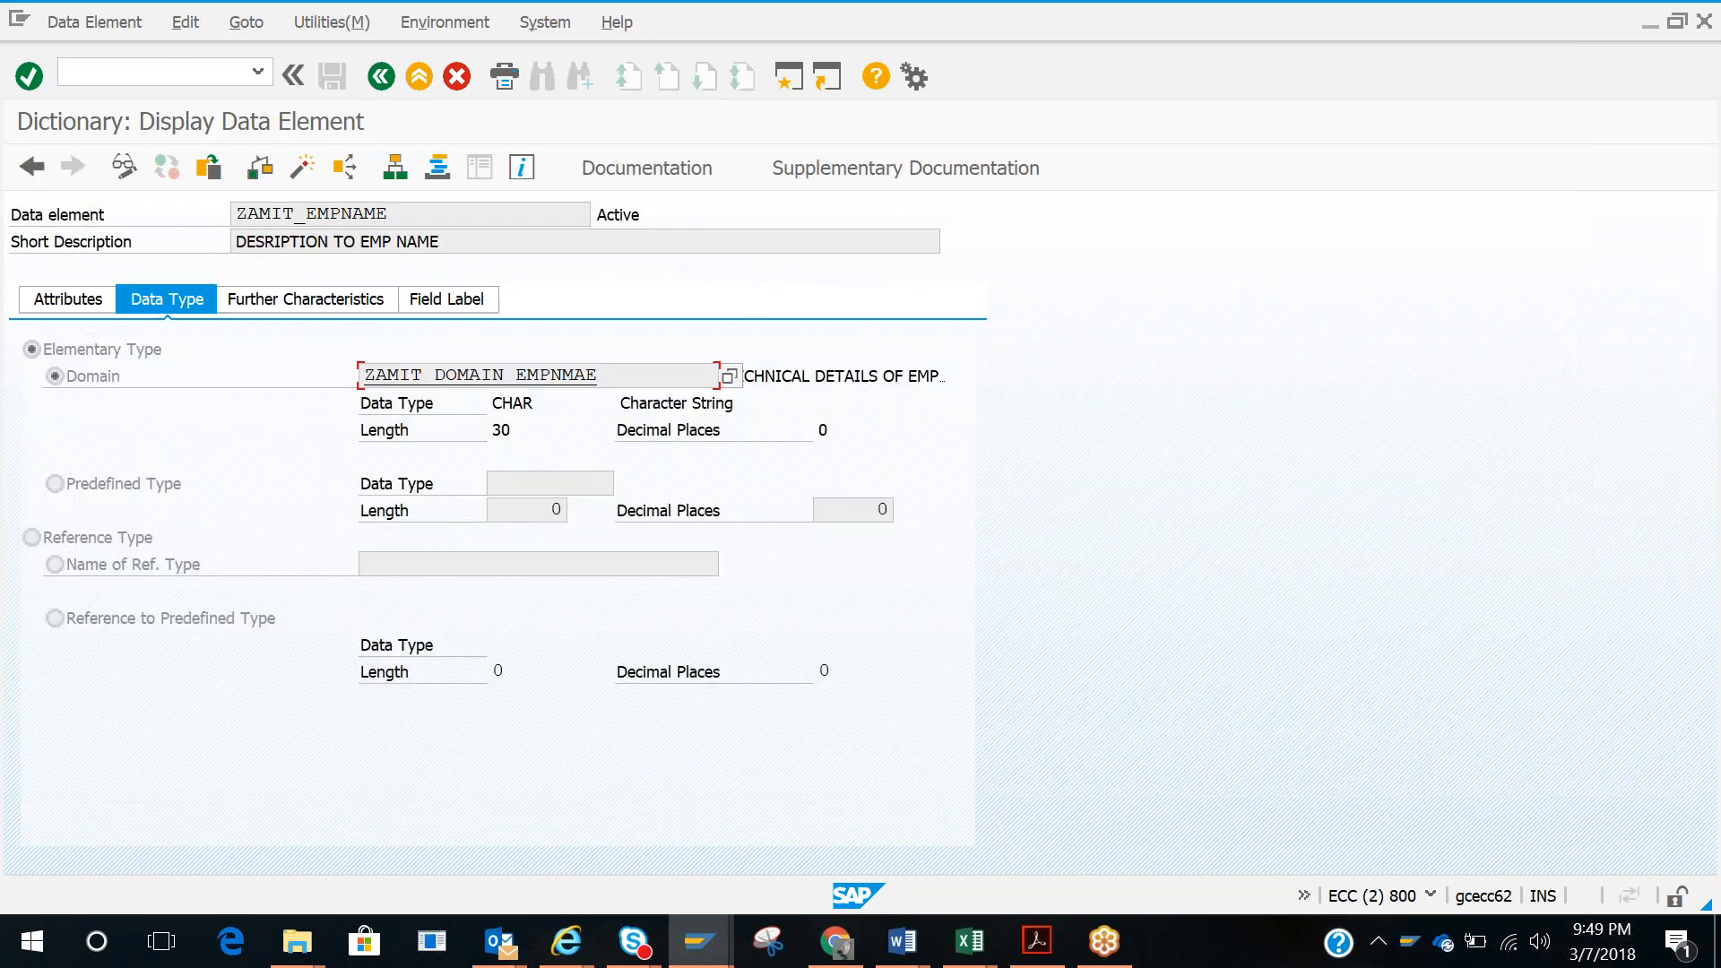
{"action": "key", "text": "alt+Tab"}
{"action": "key", "text": "alt+Tab"}
{"action": "left_click", "coordinate": [381, 79]}
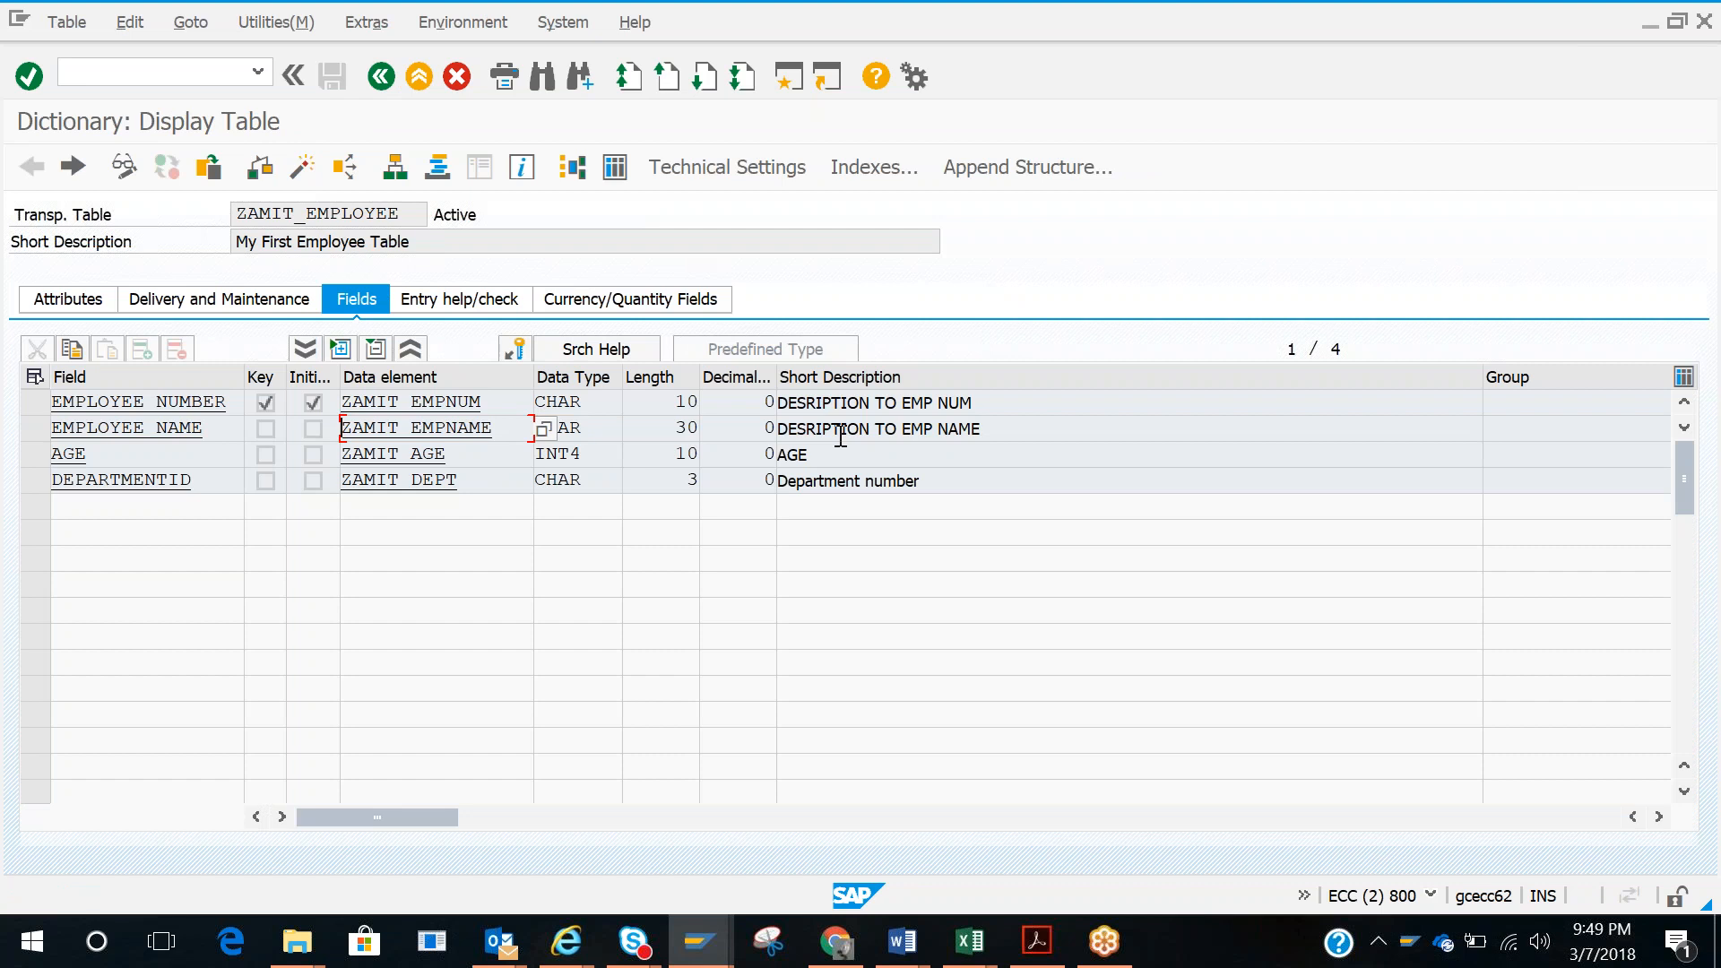
{"action": "key", "text": "alt+Tab"}
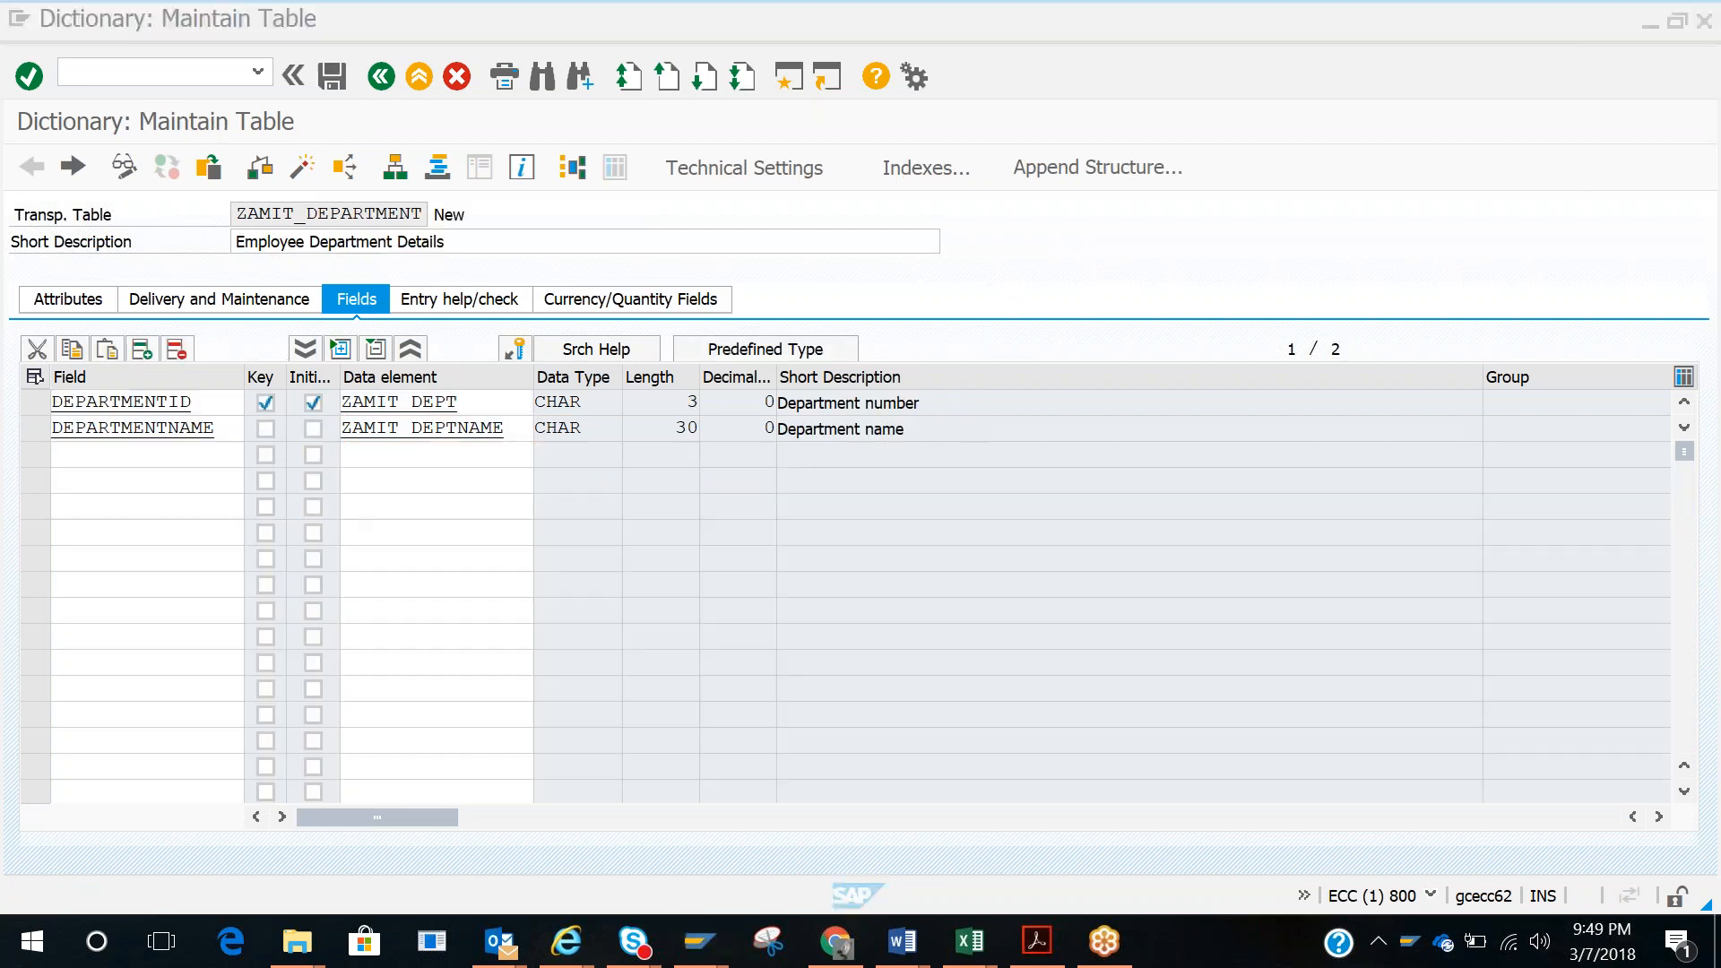
{"action": "left_click_drag", "start_coordinate": [927, 430], "coordinate": [778, 419]}
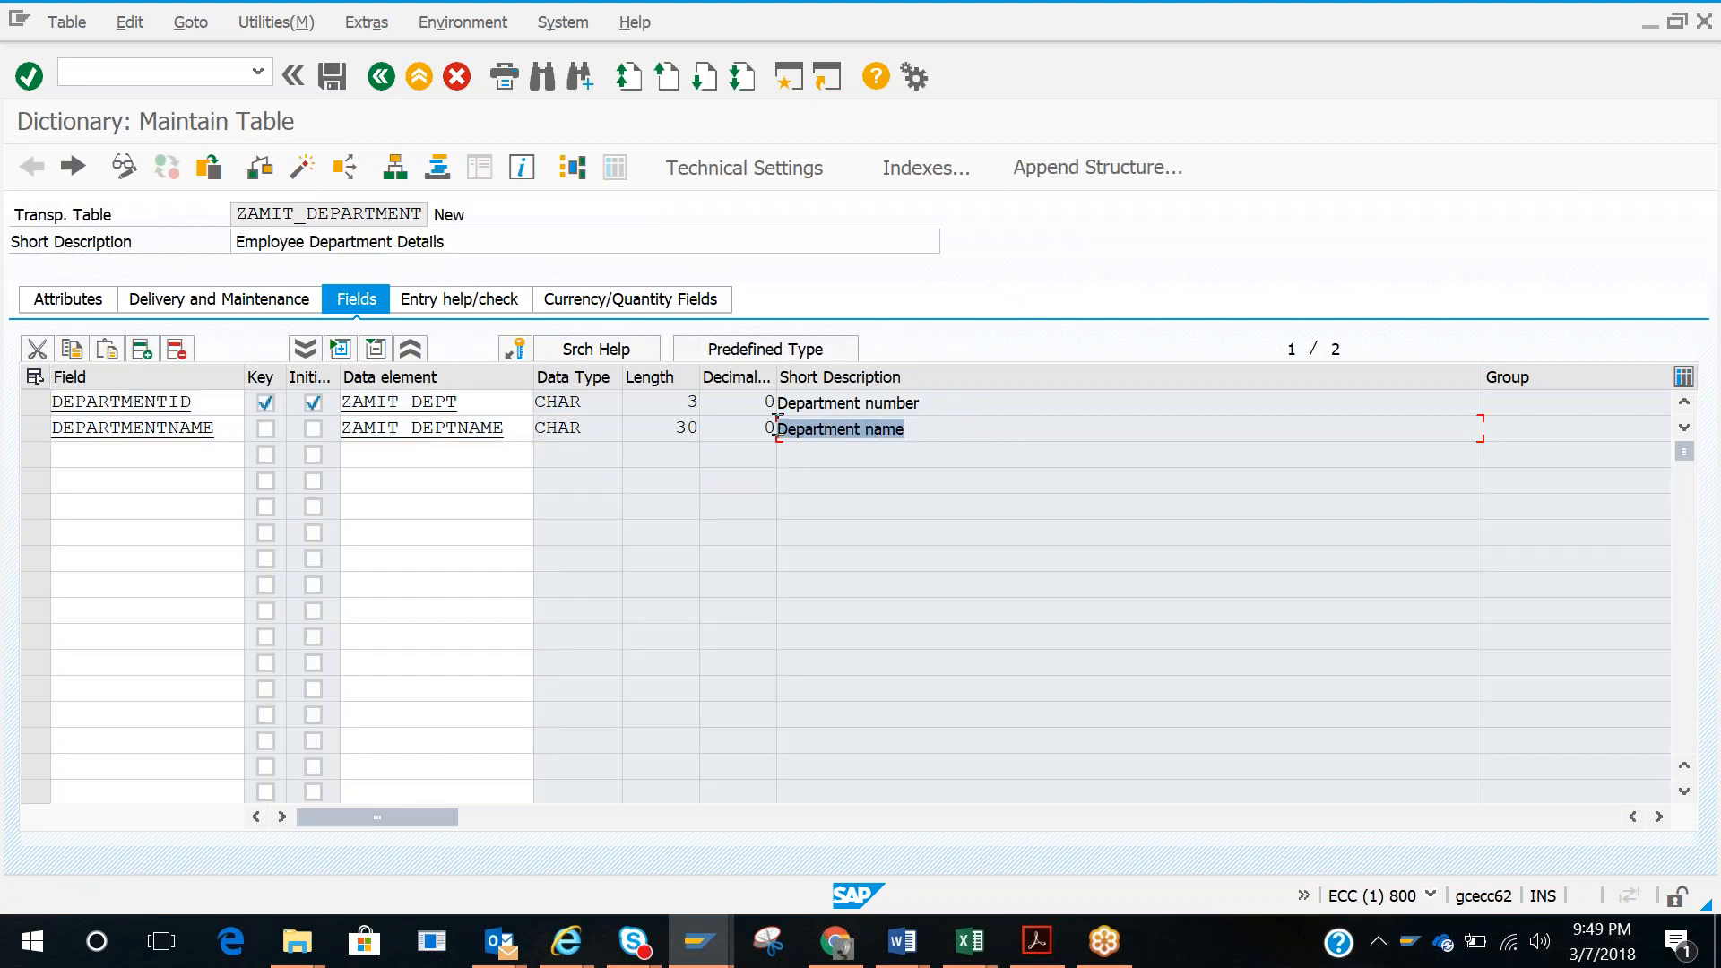
{"action": "left_click", "coordinate": [778, 423]}
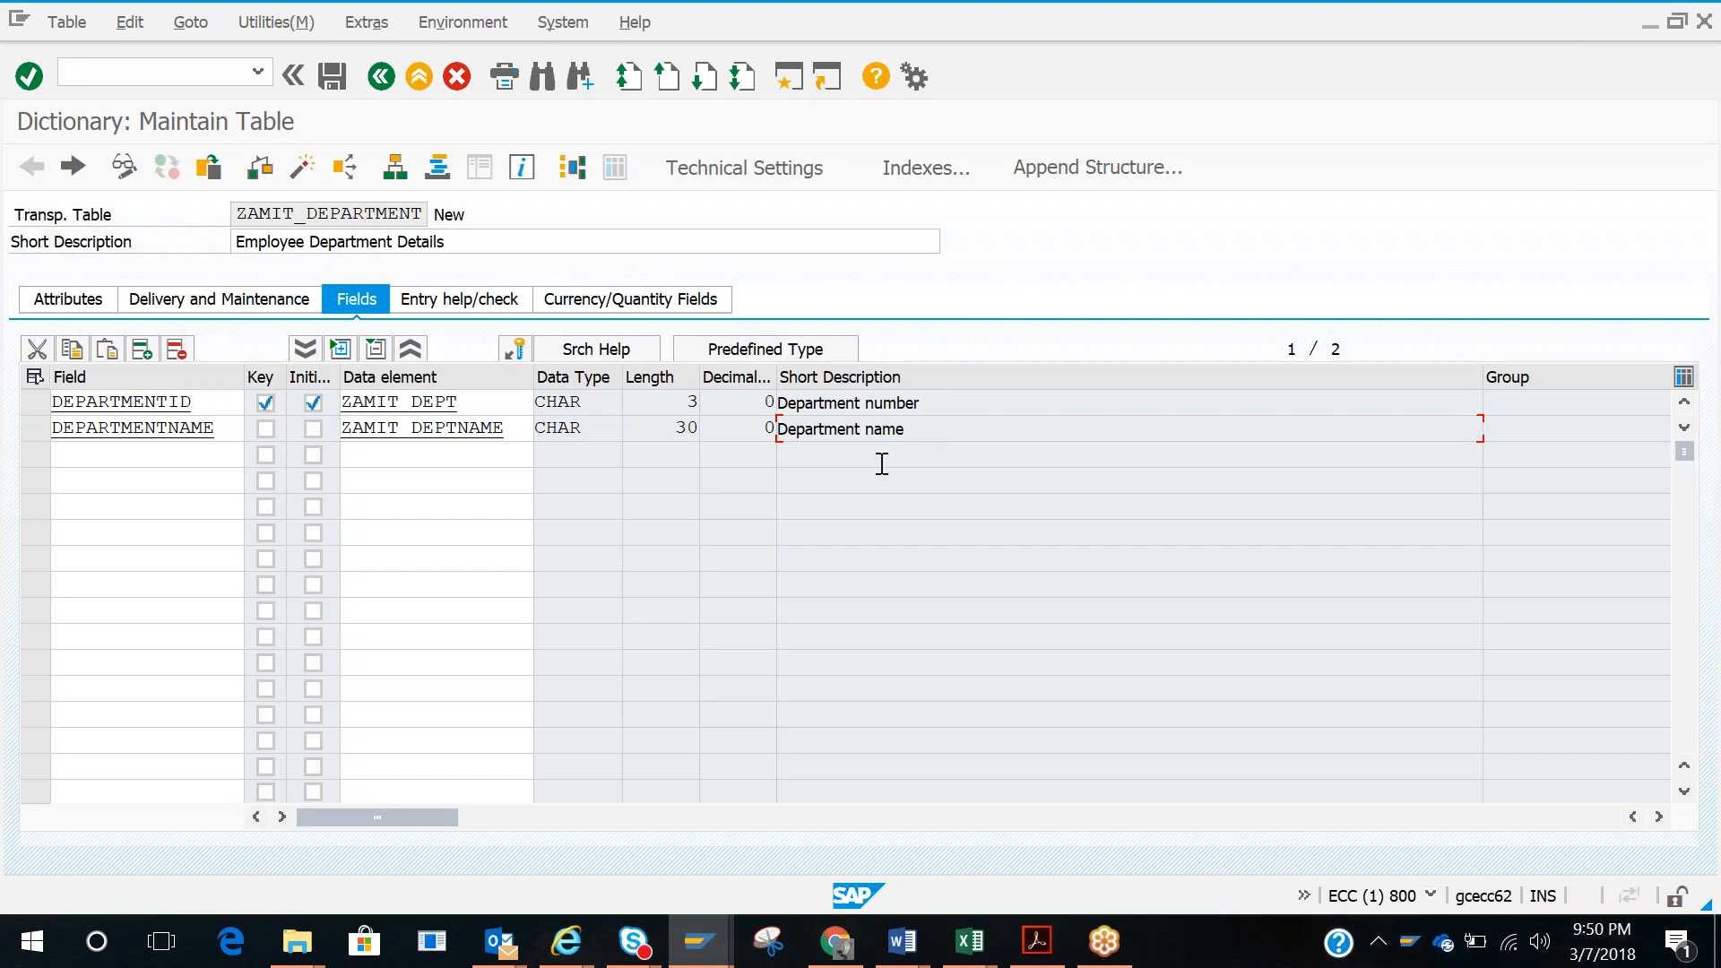
{"action": "left_click", "coordinate": [488, 430]}
{"action": "left_click_drag", "start_coordinate": [504, 432], "coordinate": [344, 432]}
{"action": "left_click", "coordinate": [345, 431]}
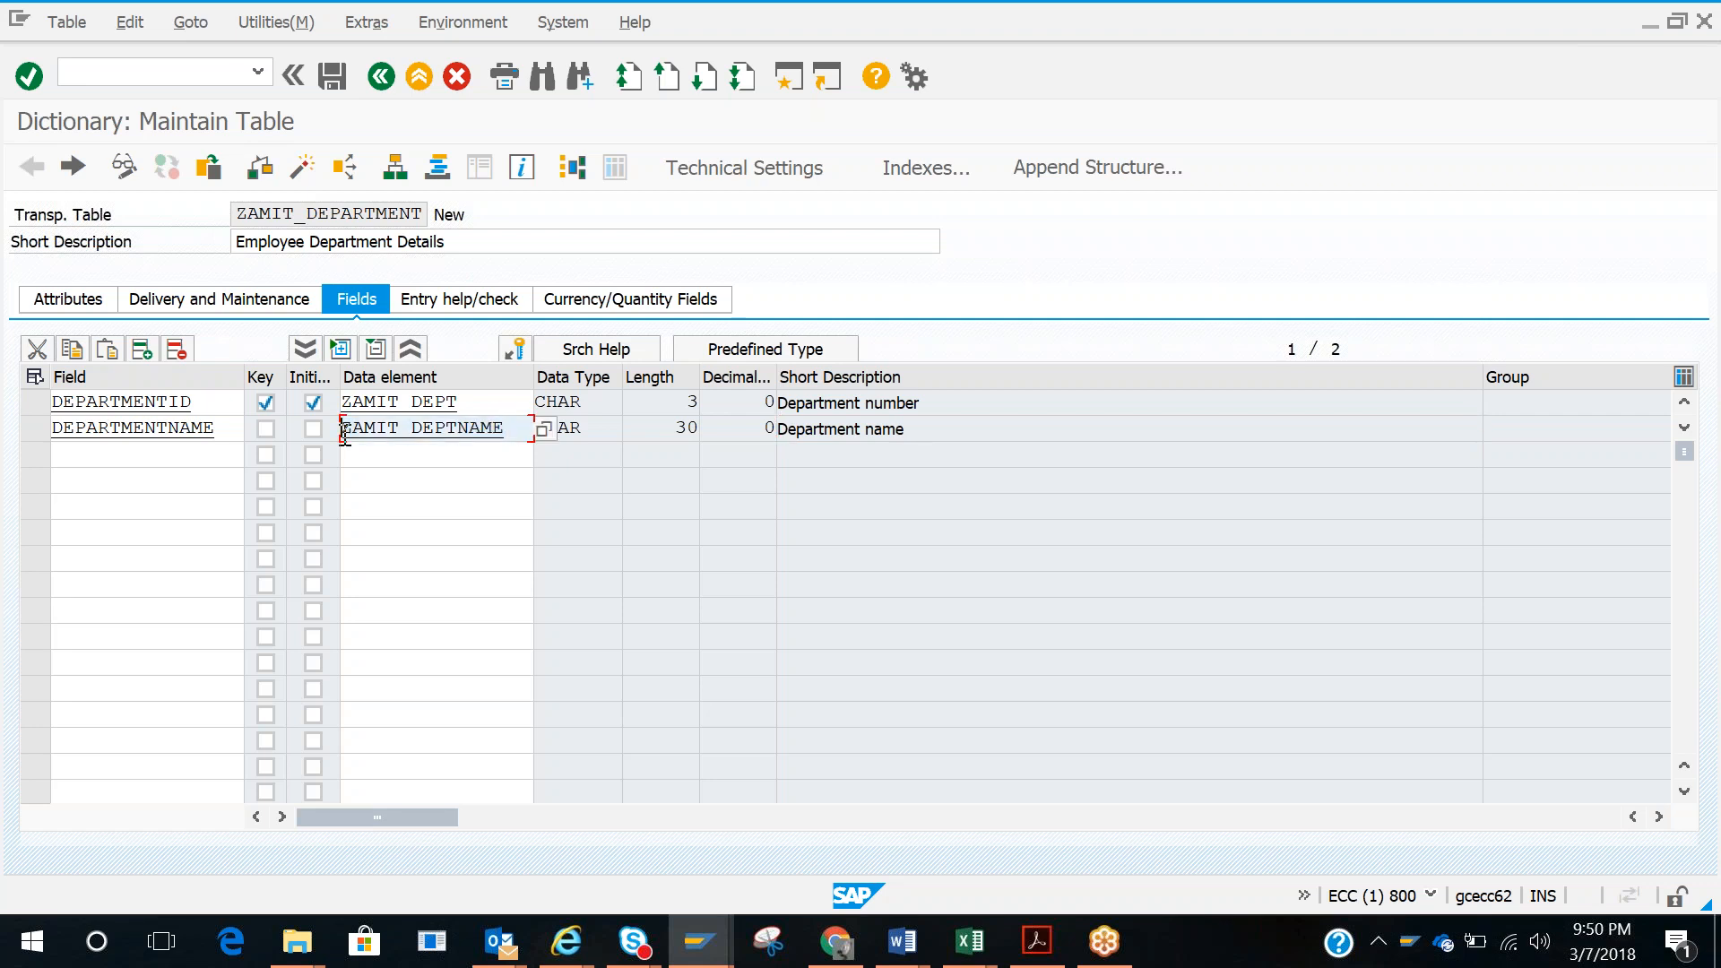
{"action": "left_click", "coordinate": [409, 451]}
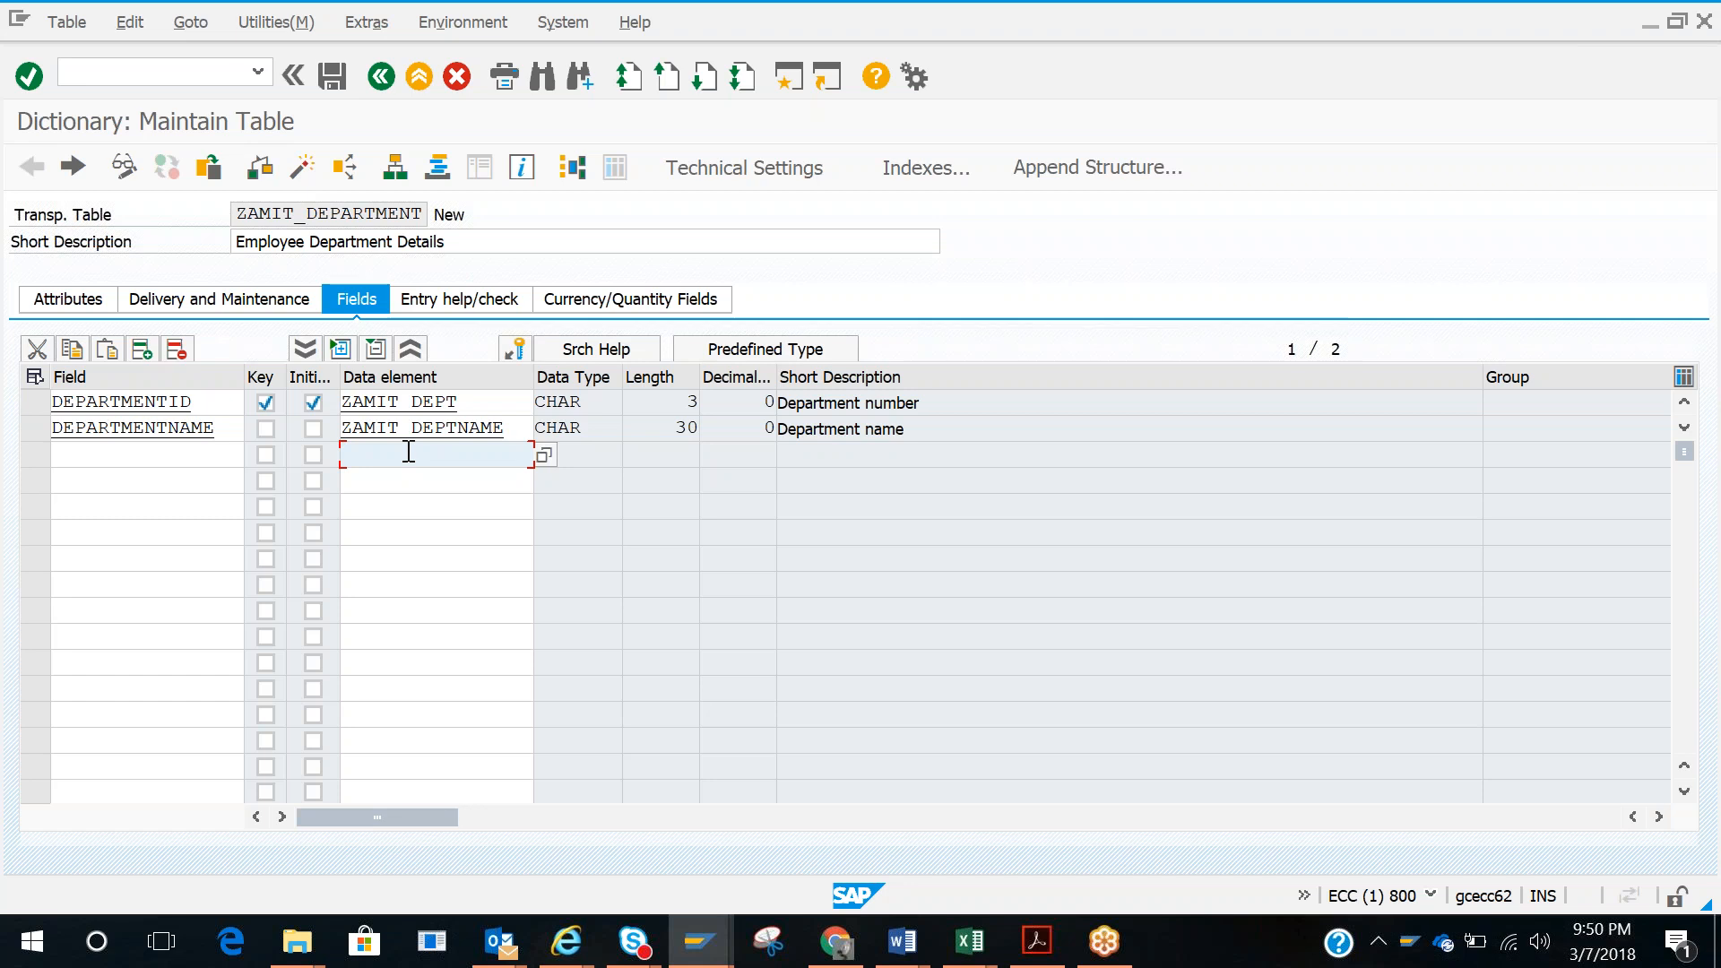
Step: Add a non-key field DEPTCOUNTRY with data element ZAMIT_DEPTCONTRY below DEPARTMENTNAME
{"action": "left_click", "coordinate": [205, 448]}
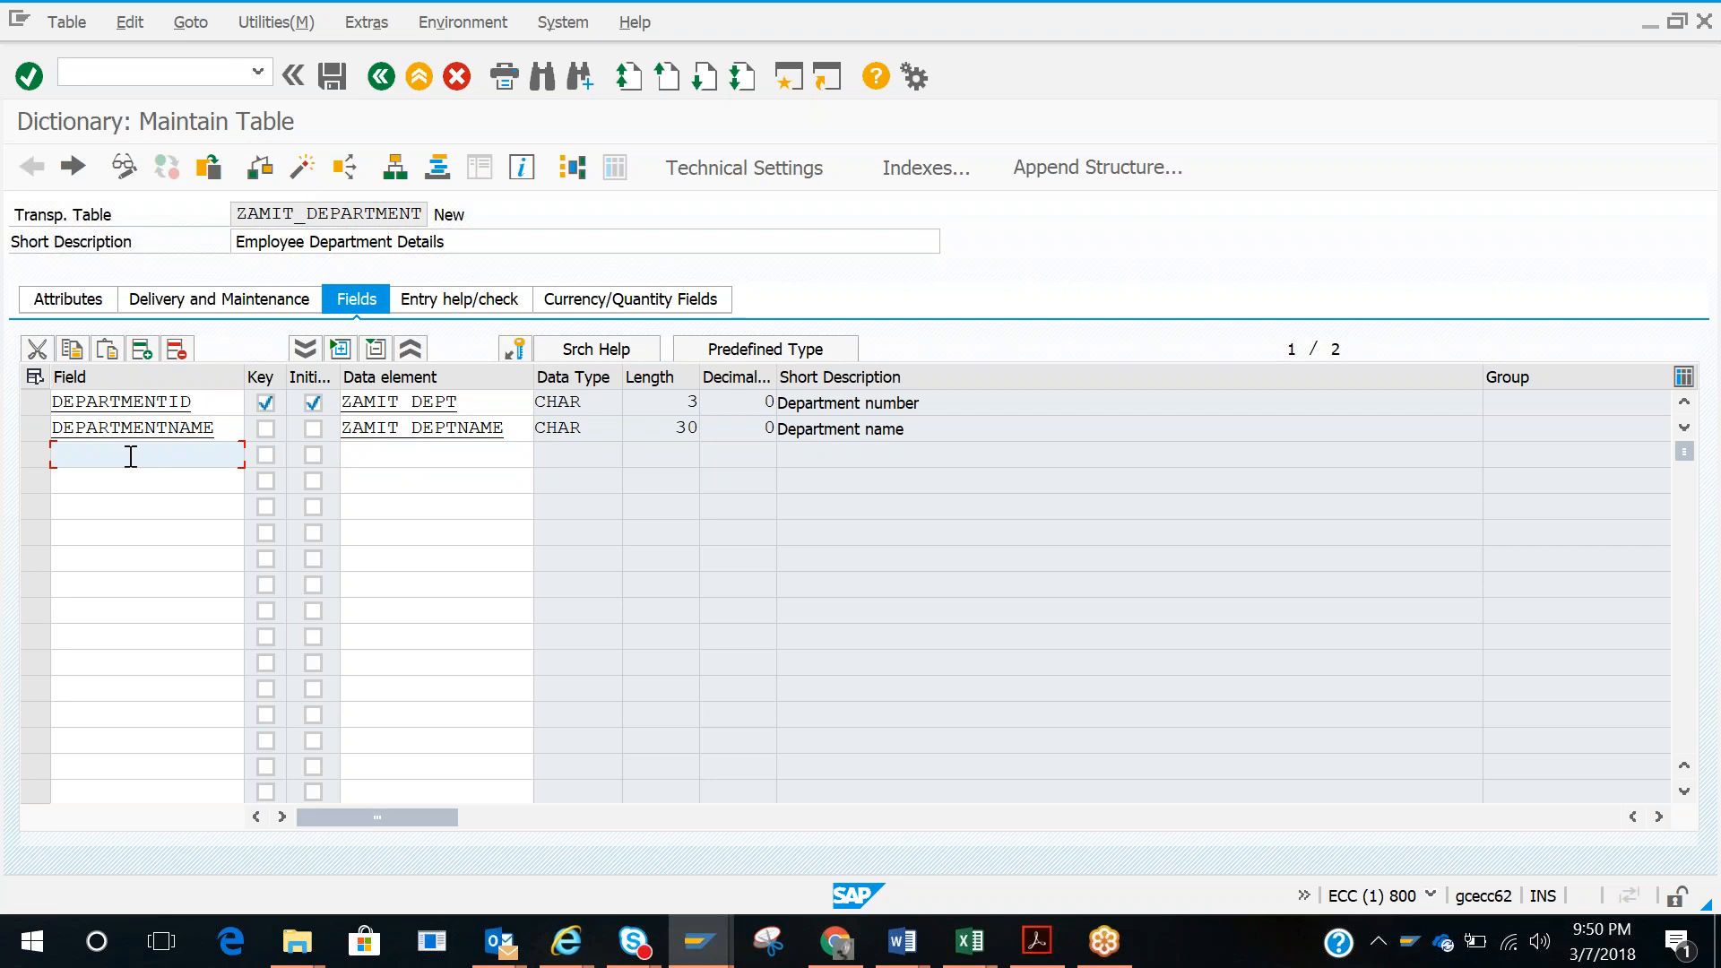
{"action": "type", "text": "DEP"}
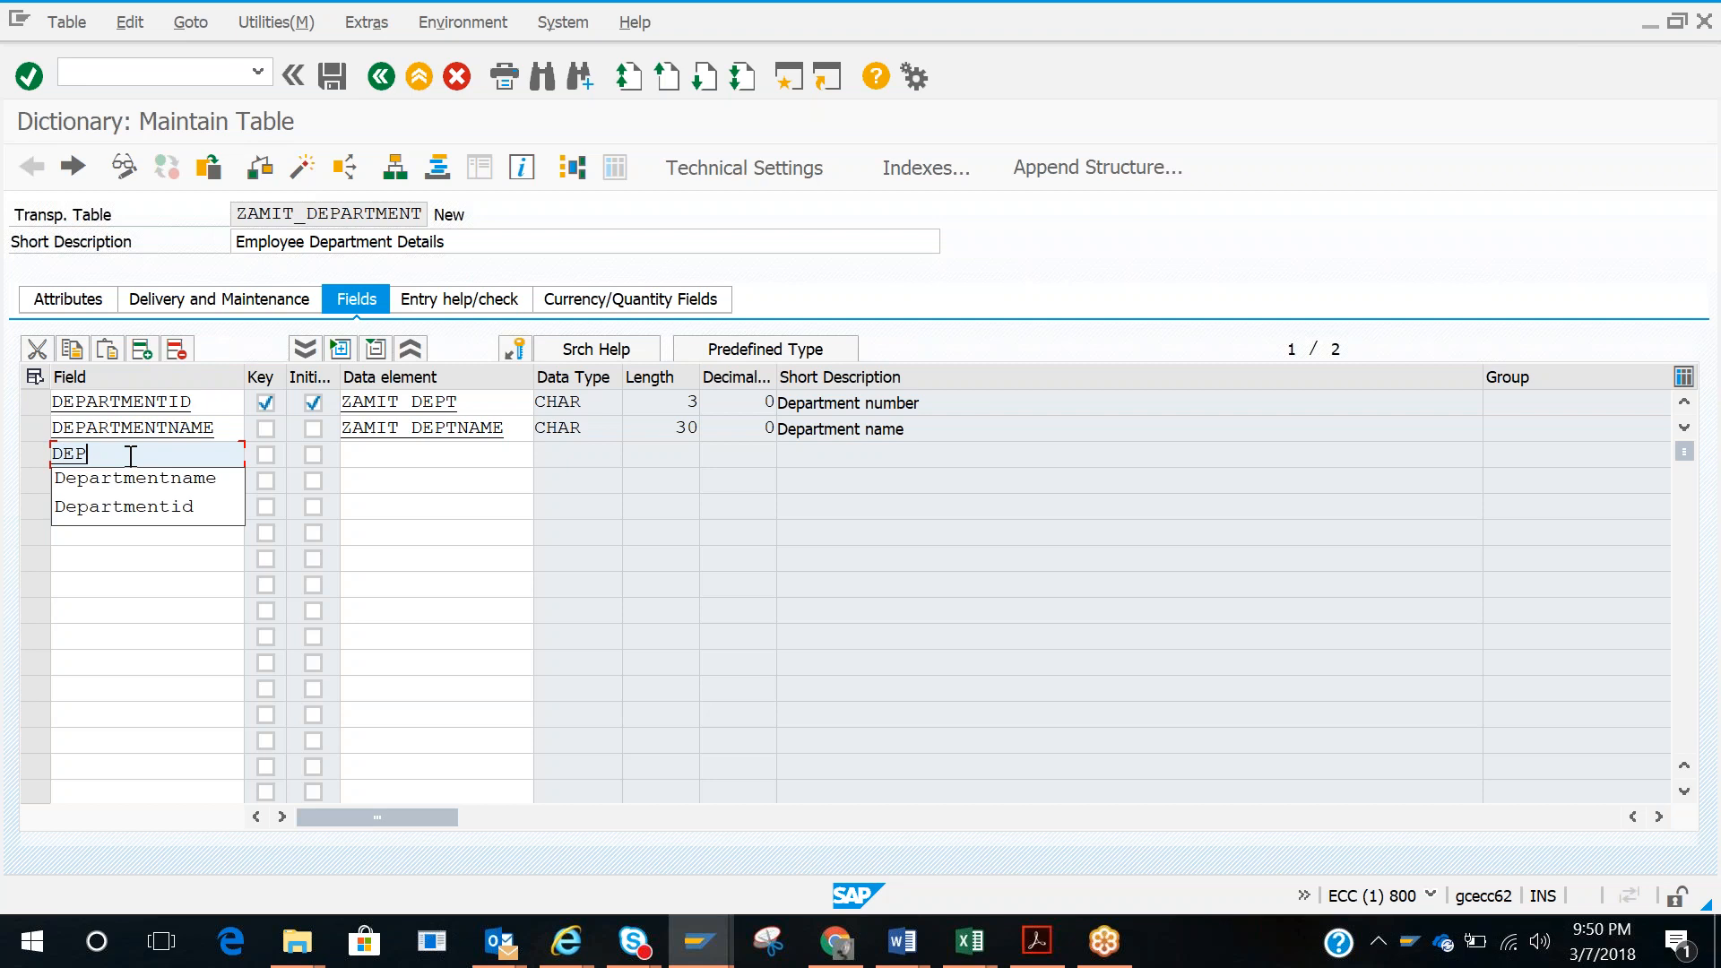
{"action": "type", "text": "TCOUNTRY"}
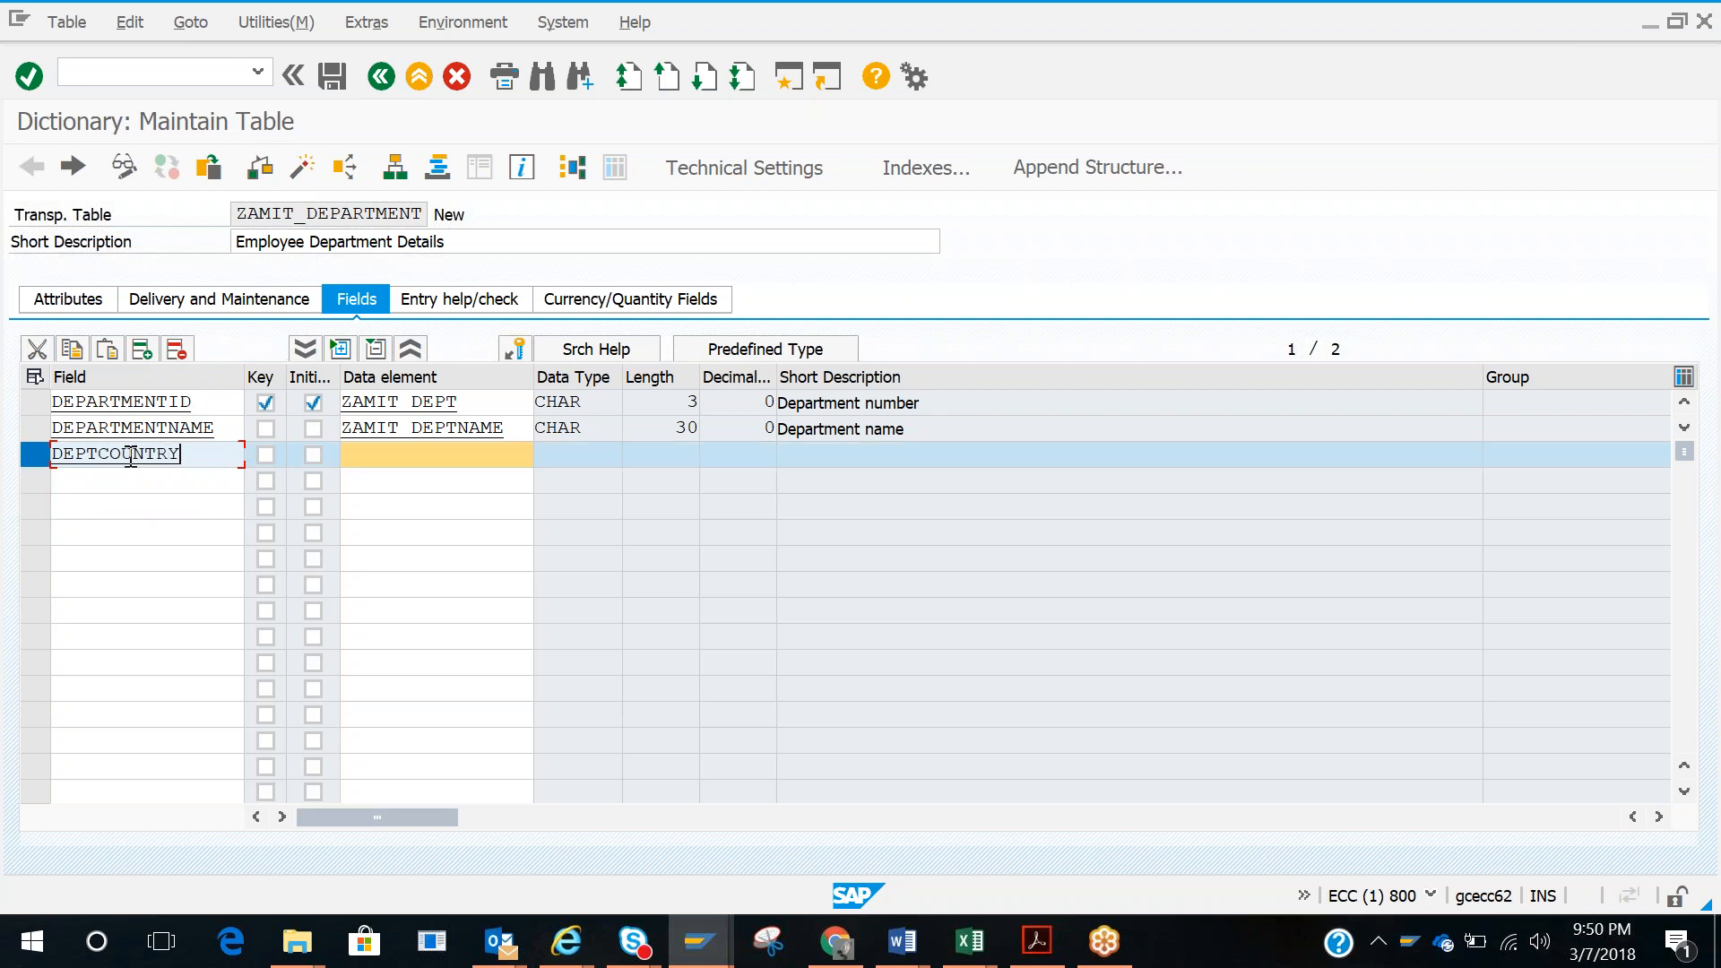
{"action": "key", "text": "Tab"}
{"action": "key", "text": "Tab"}
{"action": "key", "text": "Tab"}
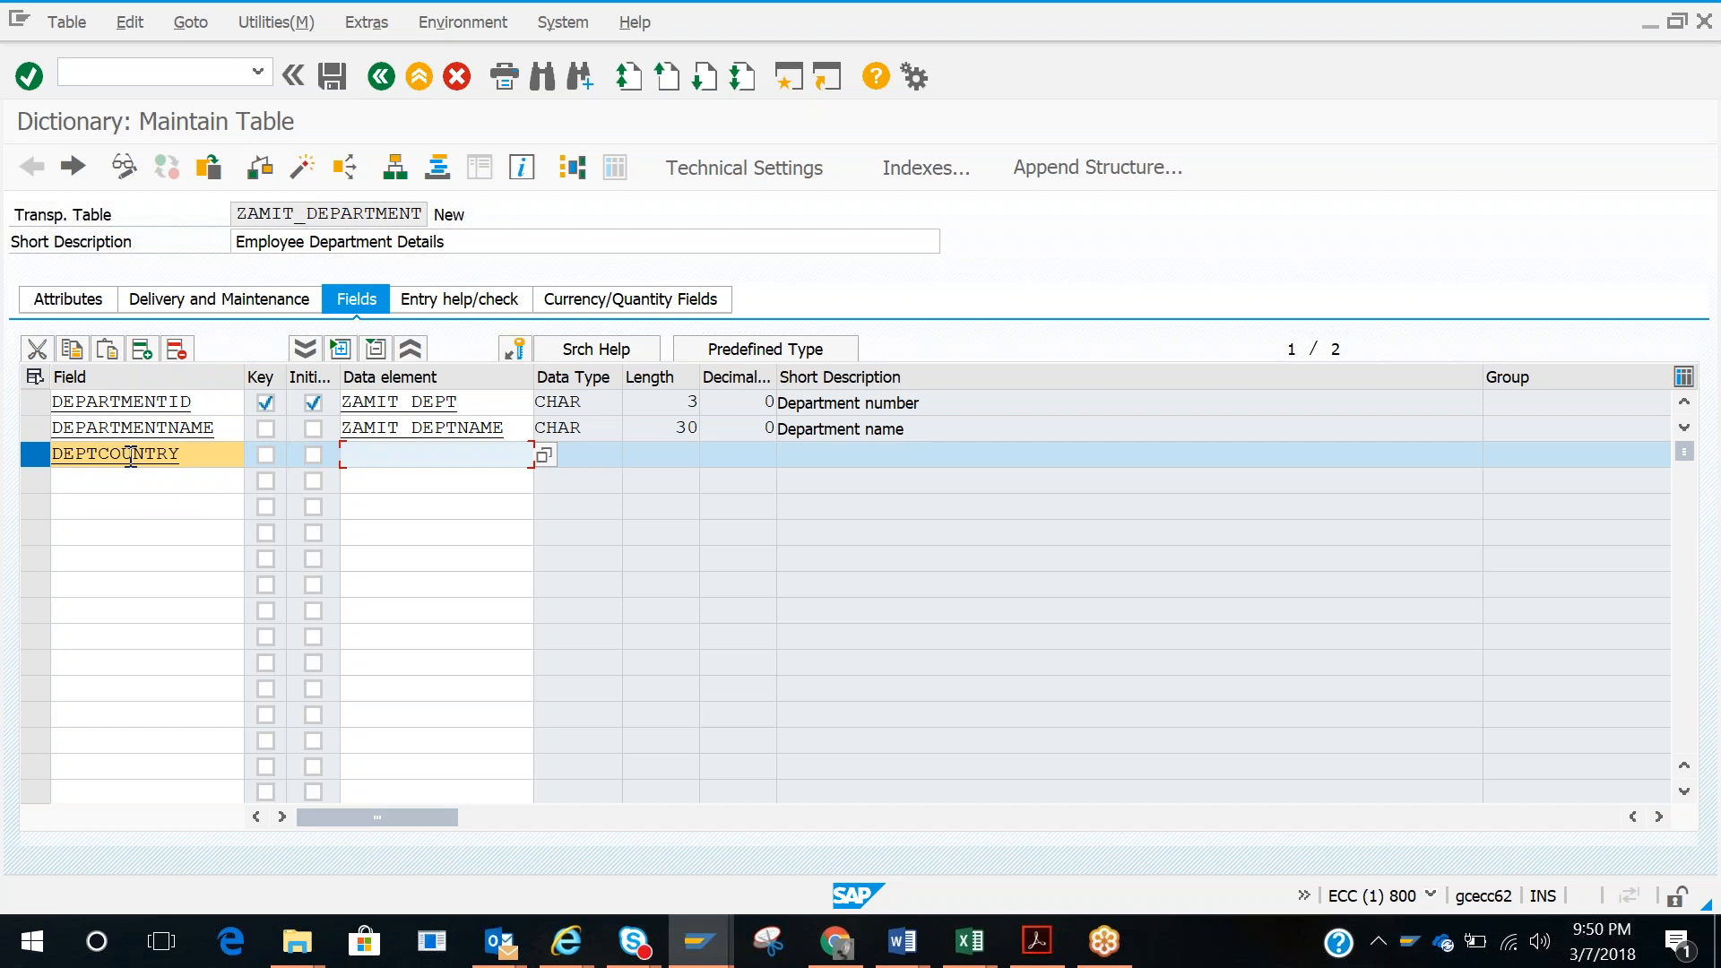
{"action": "type", "text": "ZAMI"}
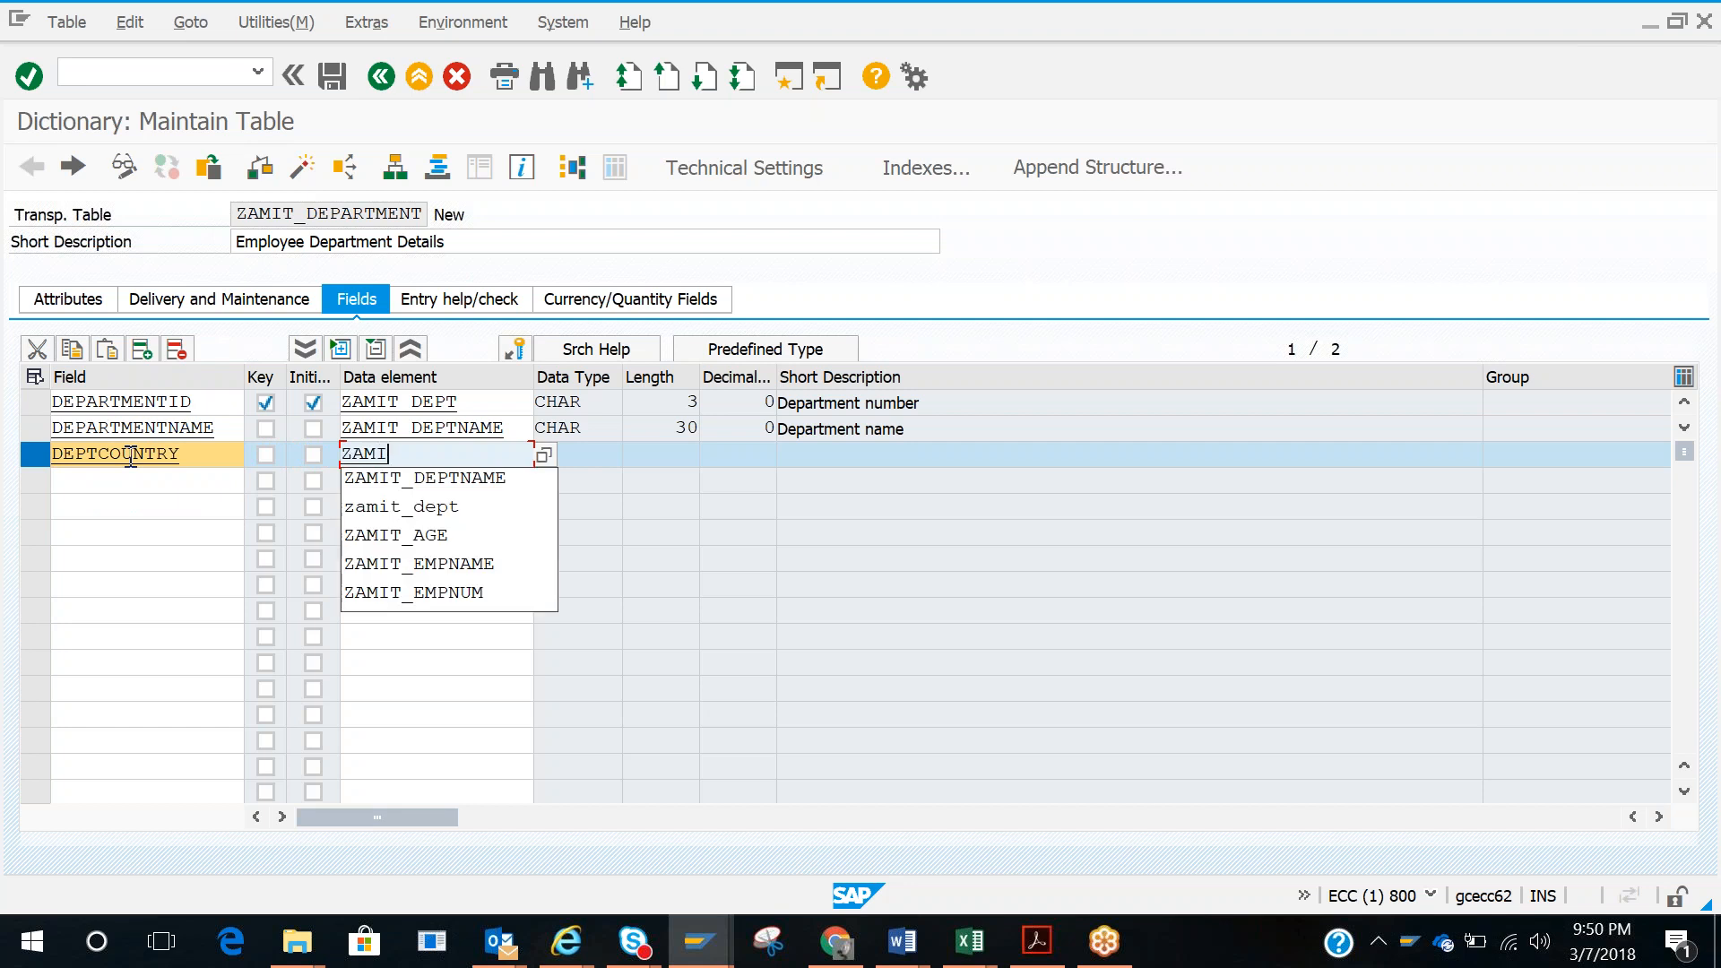
{"action": "type", "text": "T_DEPTCO"}
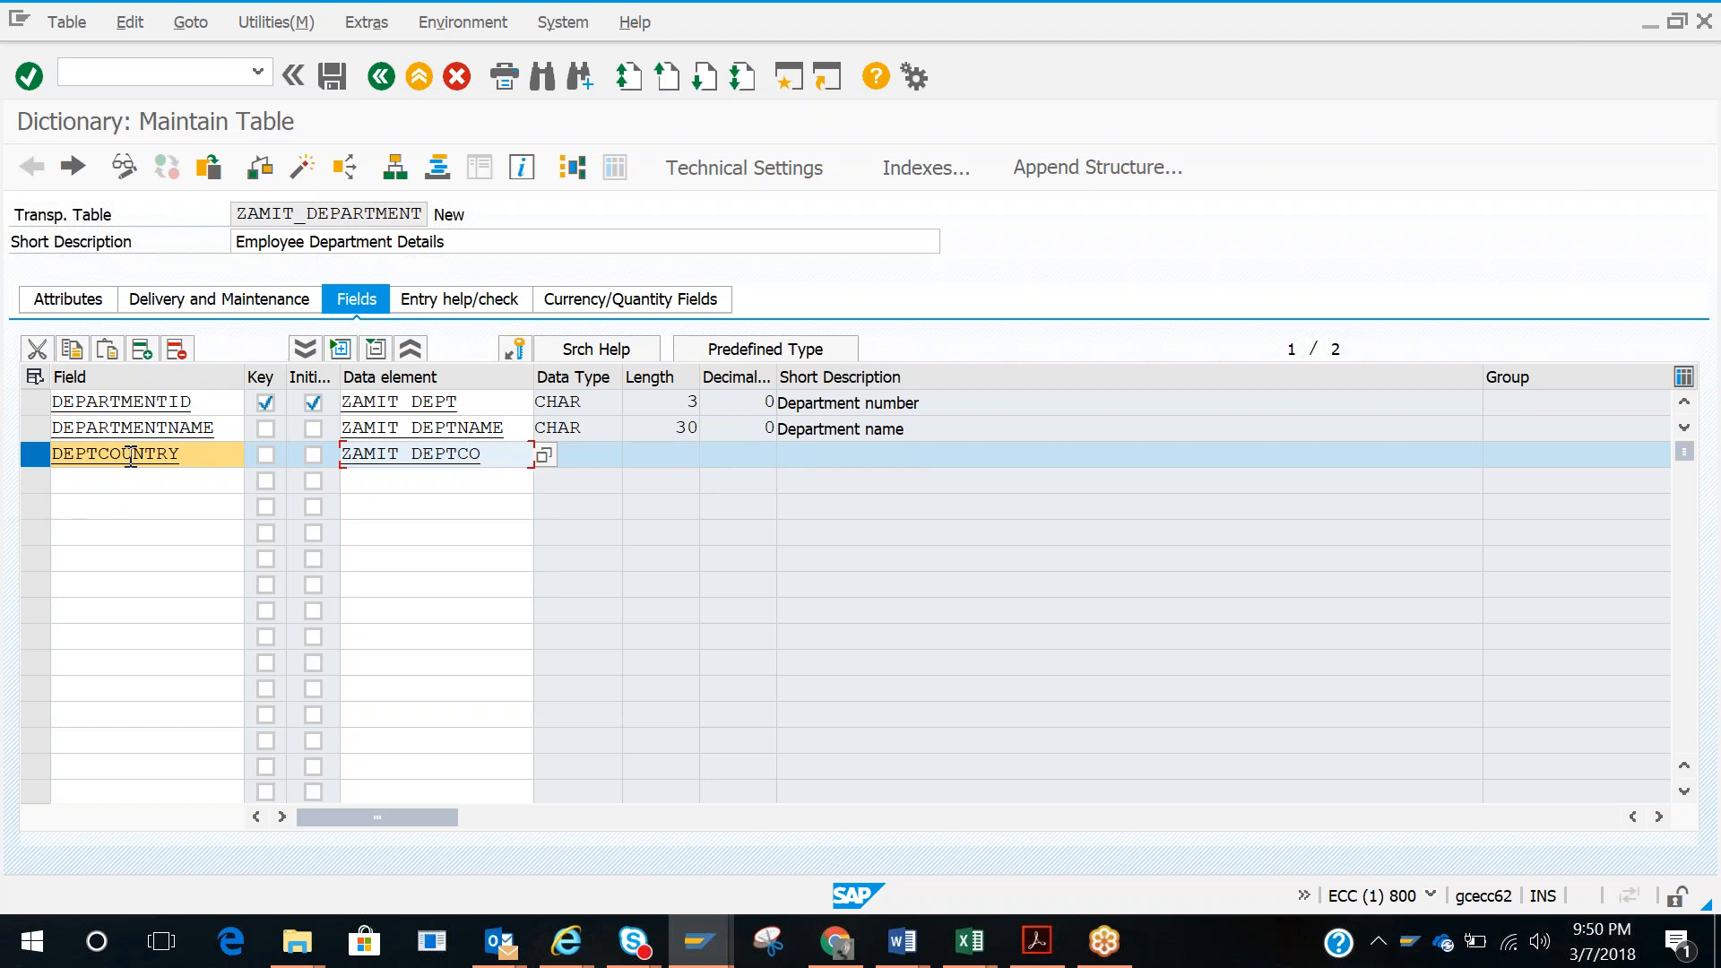
{"action": "type", "text": "NTRY"}
Step: Save the table and create the data element ZAMIT_DEPTCONTRY with the short description "Dept country"
{"action": "key", "text": "F3"}
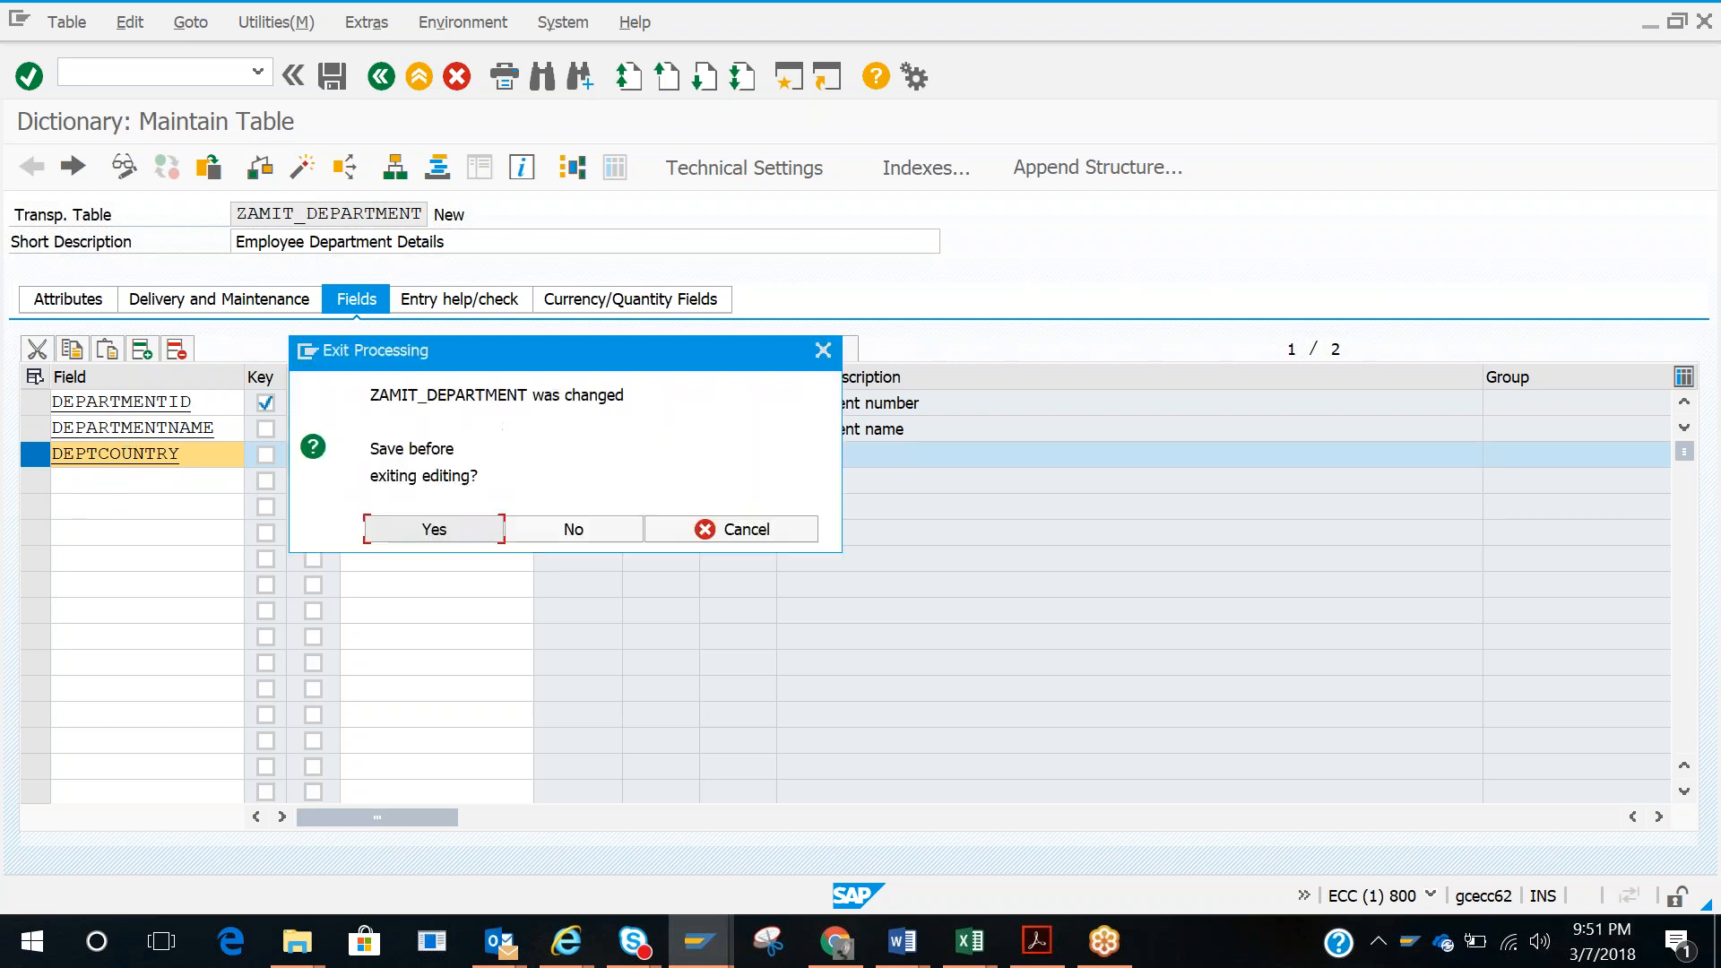
{"action": "left_click", "coordinate": [434, 529]}
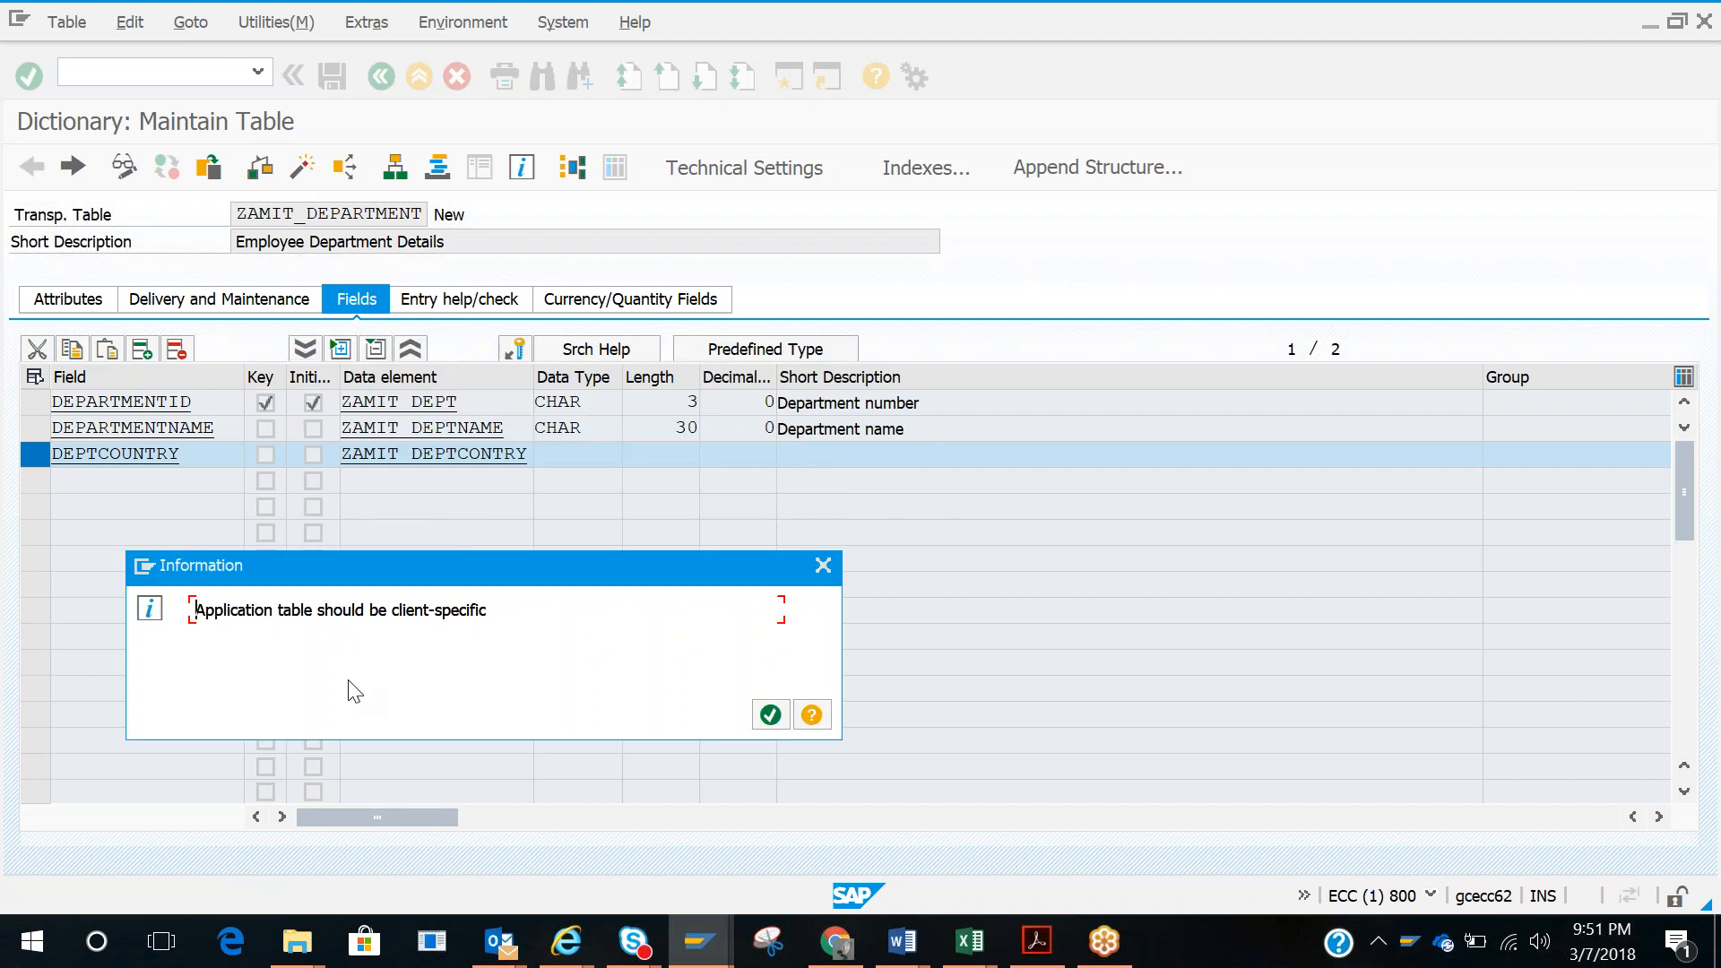
{"action": "key", "text": "Return"}
{"action": "left_click", "coordinate": [445, 559]}
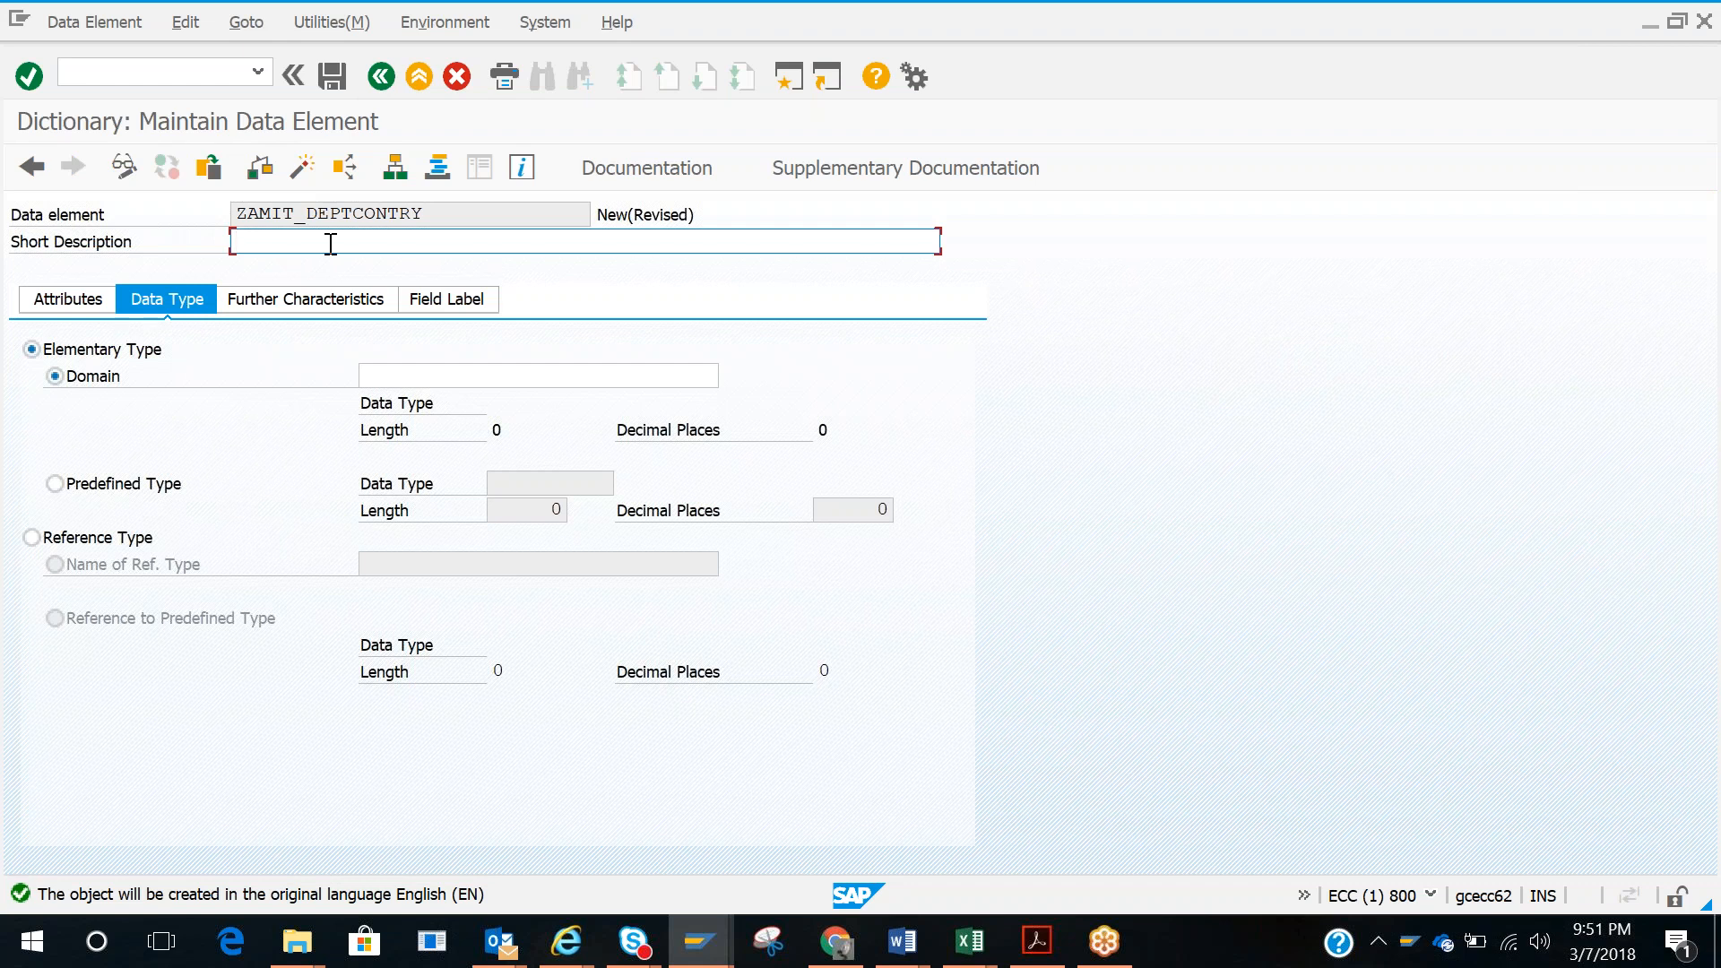
{"action": "type", "text": "Dept country"}
Step: Copy the domain ZAMIT_DOMAIN_DEPT from the ZAMIT_DEPT data element in the other session and assign it to ZAMIT_DEPTCONTRY
{"action": "left_click", "coordinate": [464, 379]}
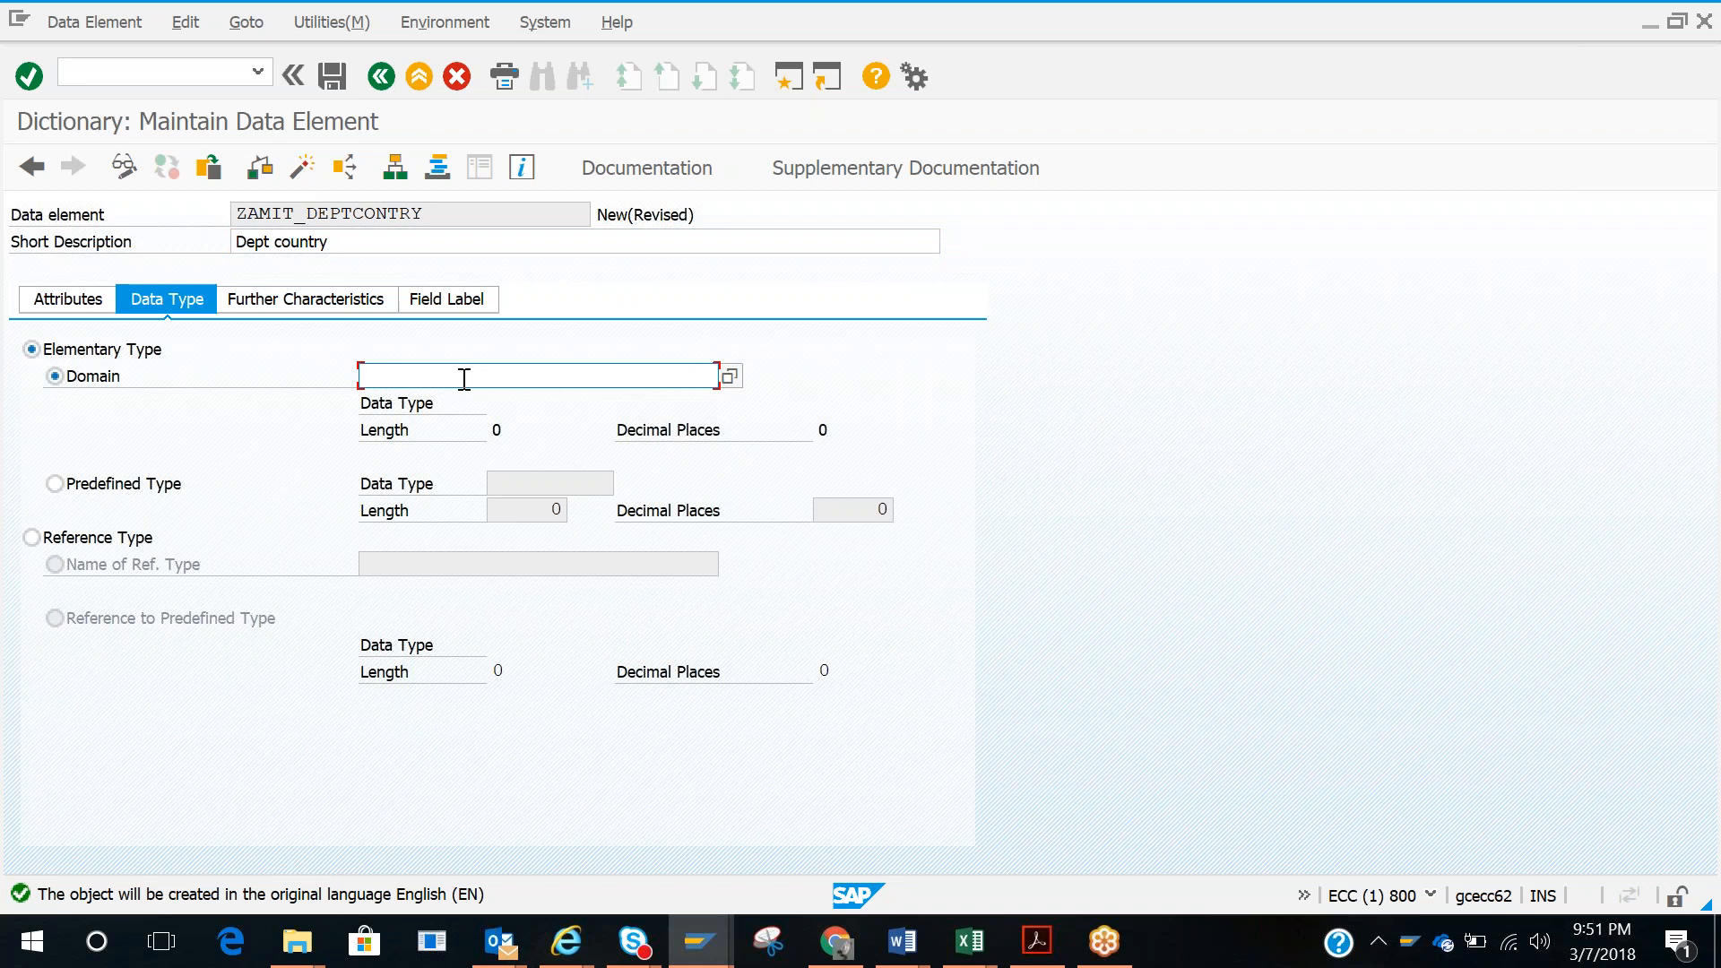
{"action": "key", "text": "alt+Tab"}
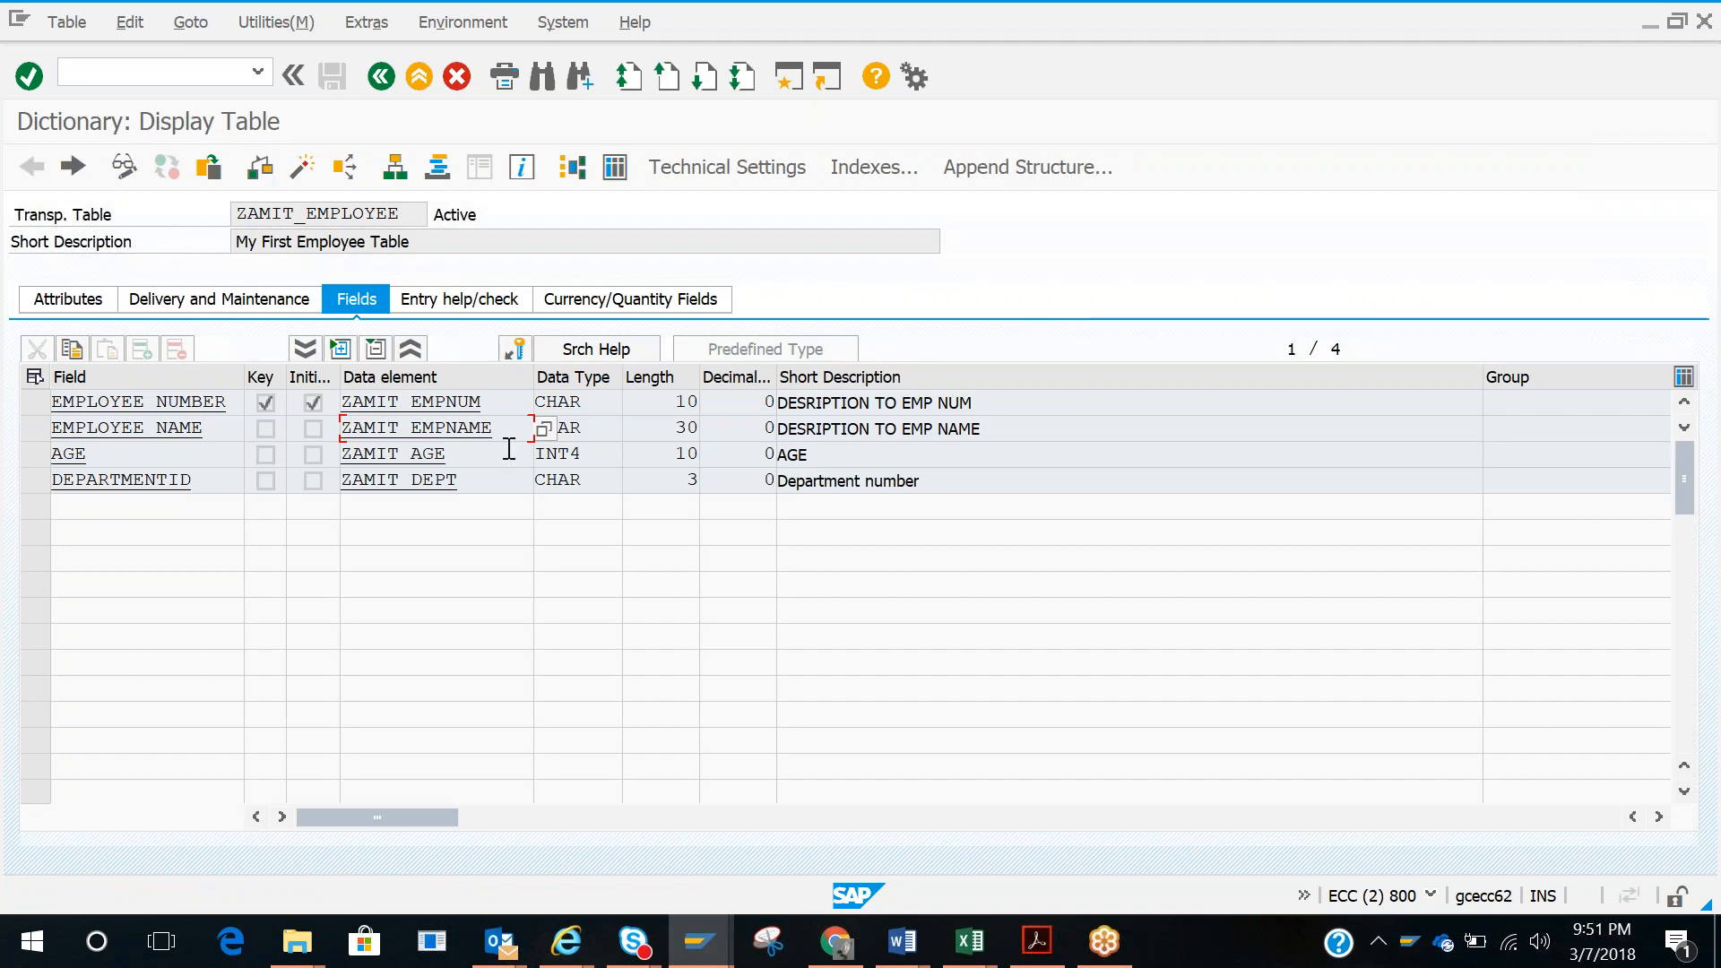
{"action": "double_click", "coordinate": [462, 481]}
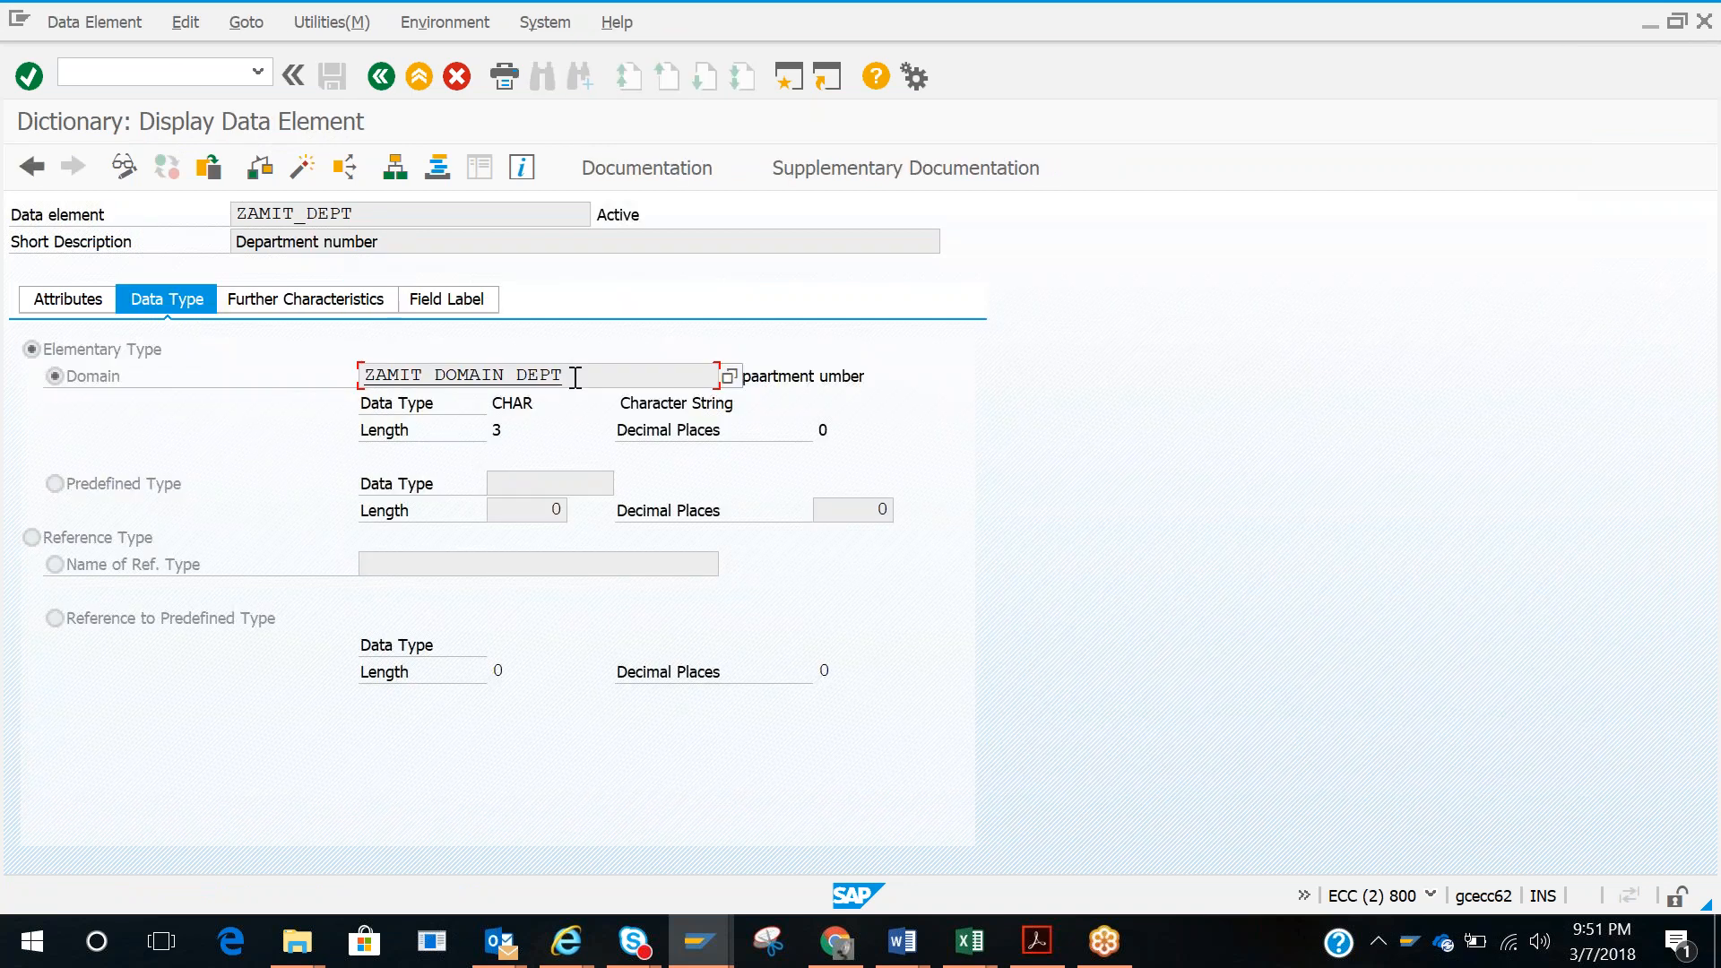
{"action": "left_click_drag", "start_coordinate": [571, 377], "coordinate": [363, 387]}
{"action": "key", "text": "ctrl+c"}
{"action": "left_click", "coordinate": [363, 387]}
{"action": "key", "text": "alt+Tab"}
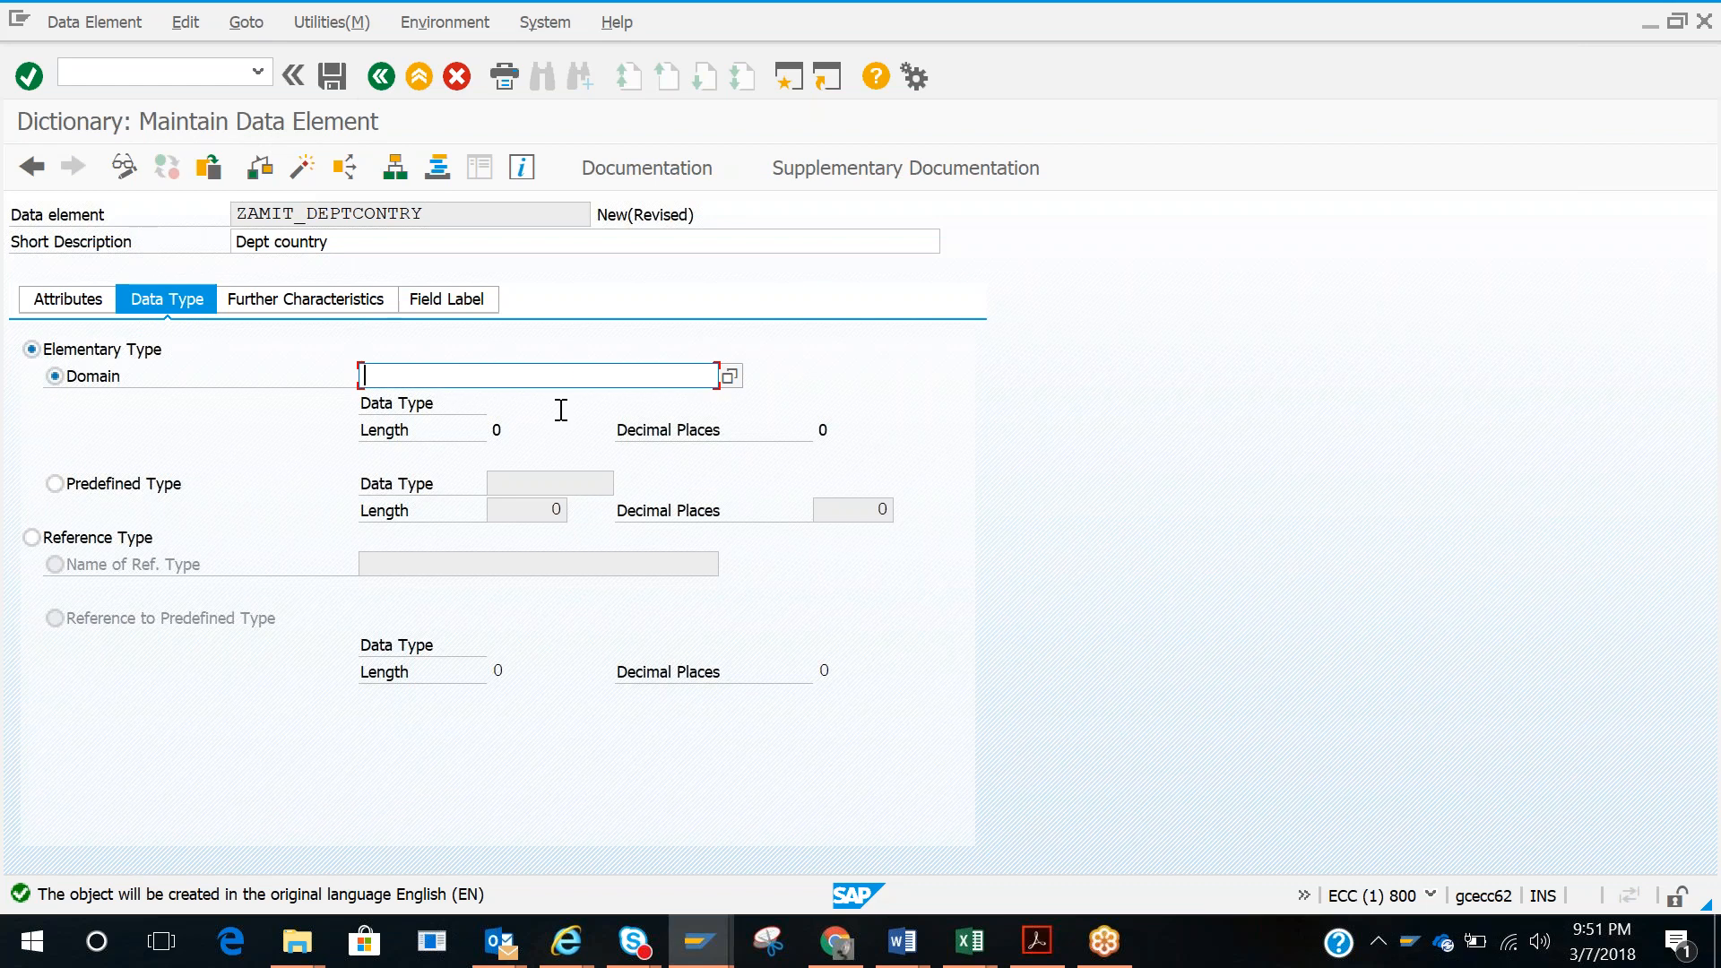
{"action": "key", "text": "ctrl+v"}
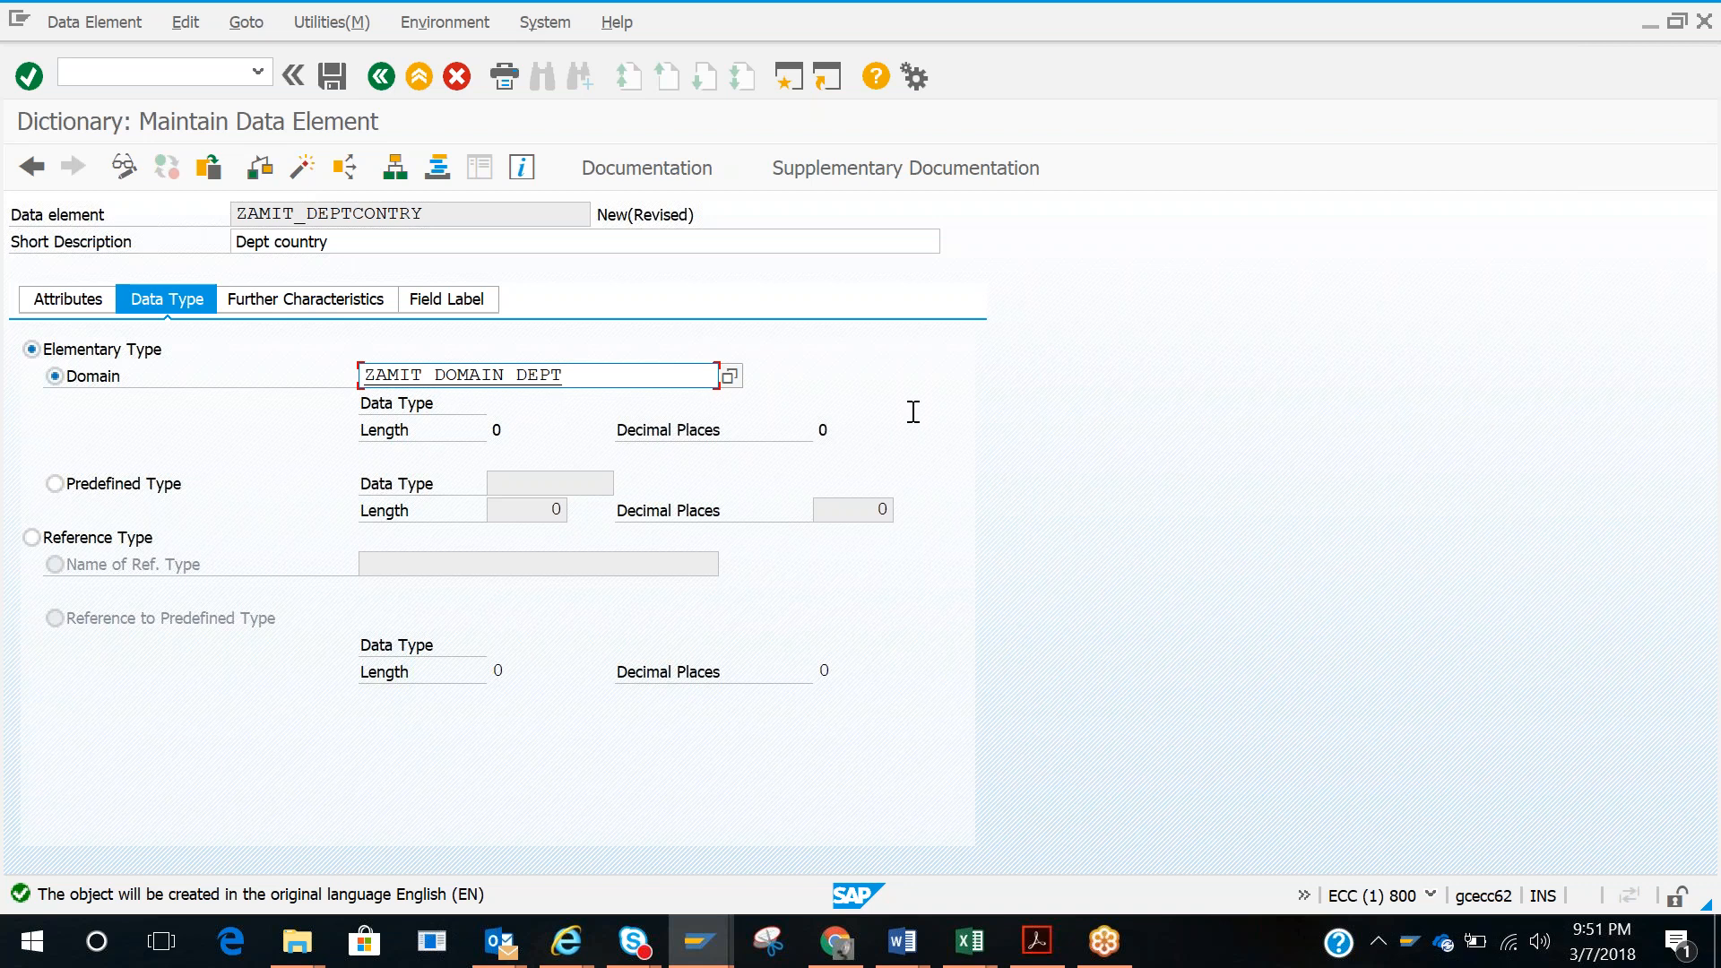
{"action": "key", "text": "Return"}
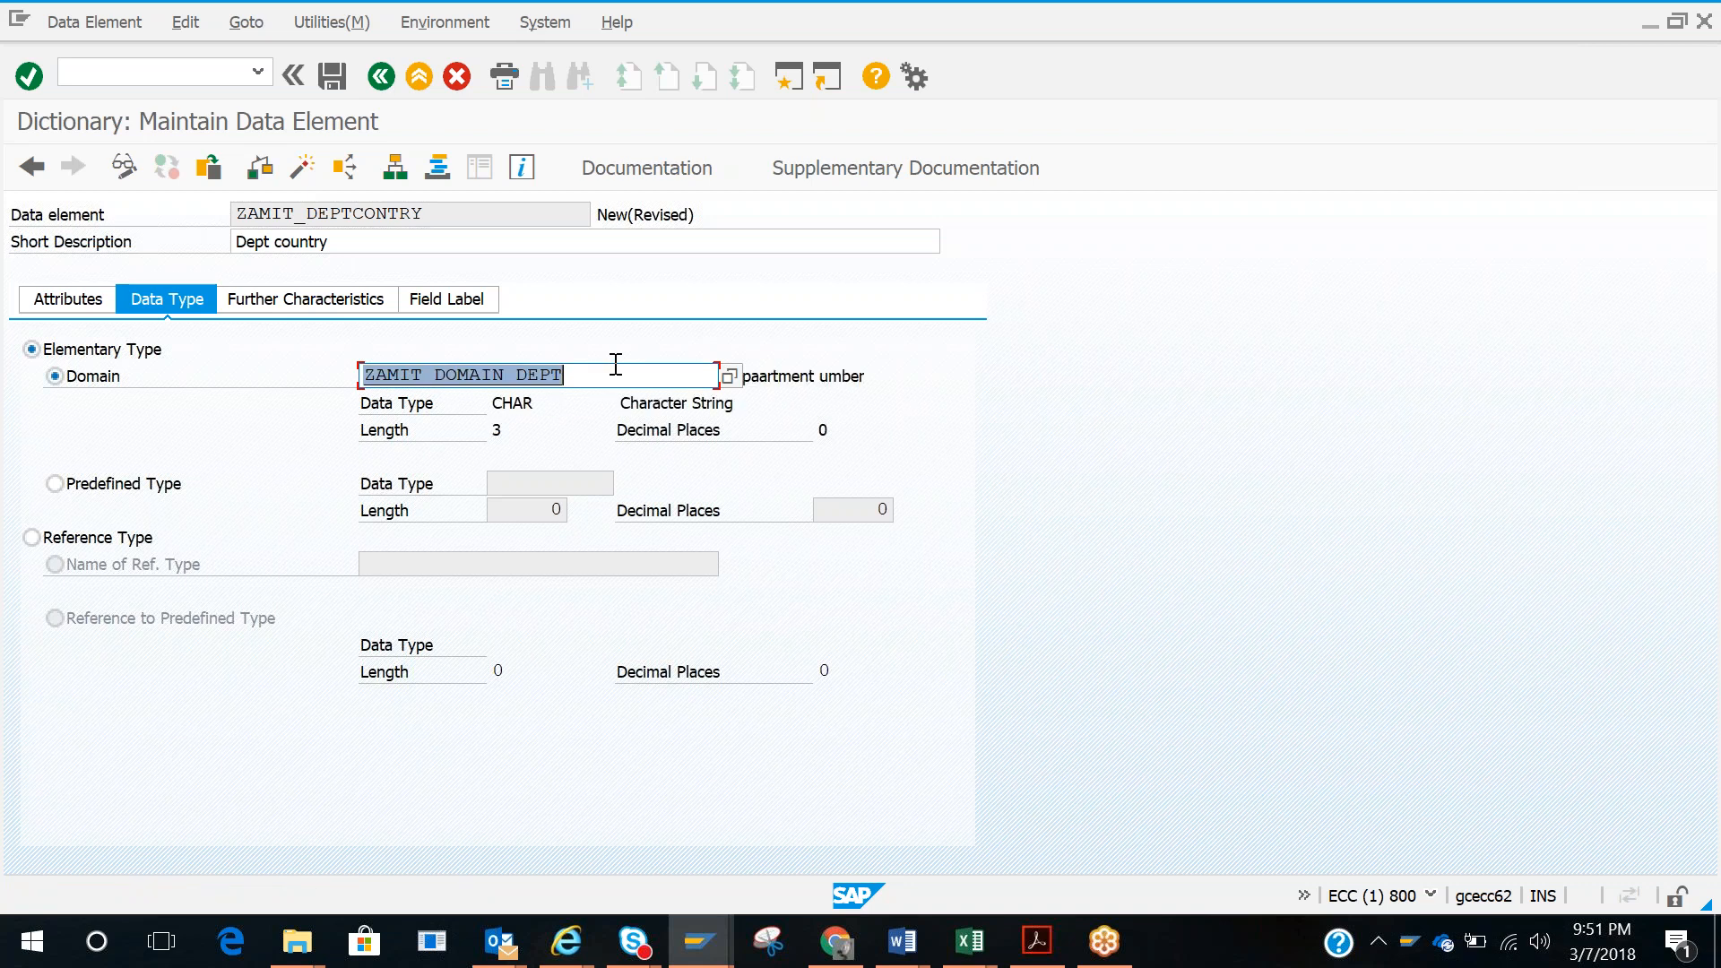
Step: Activate the data element ZAMIT_DEPTCONTRY, storing it in package $TMP
{"action": "left_click", "coordinate": [305, 165]}
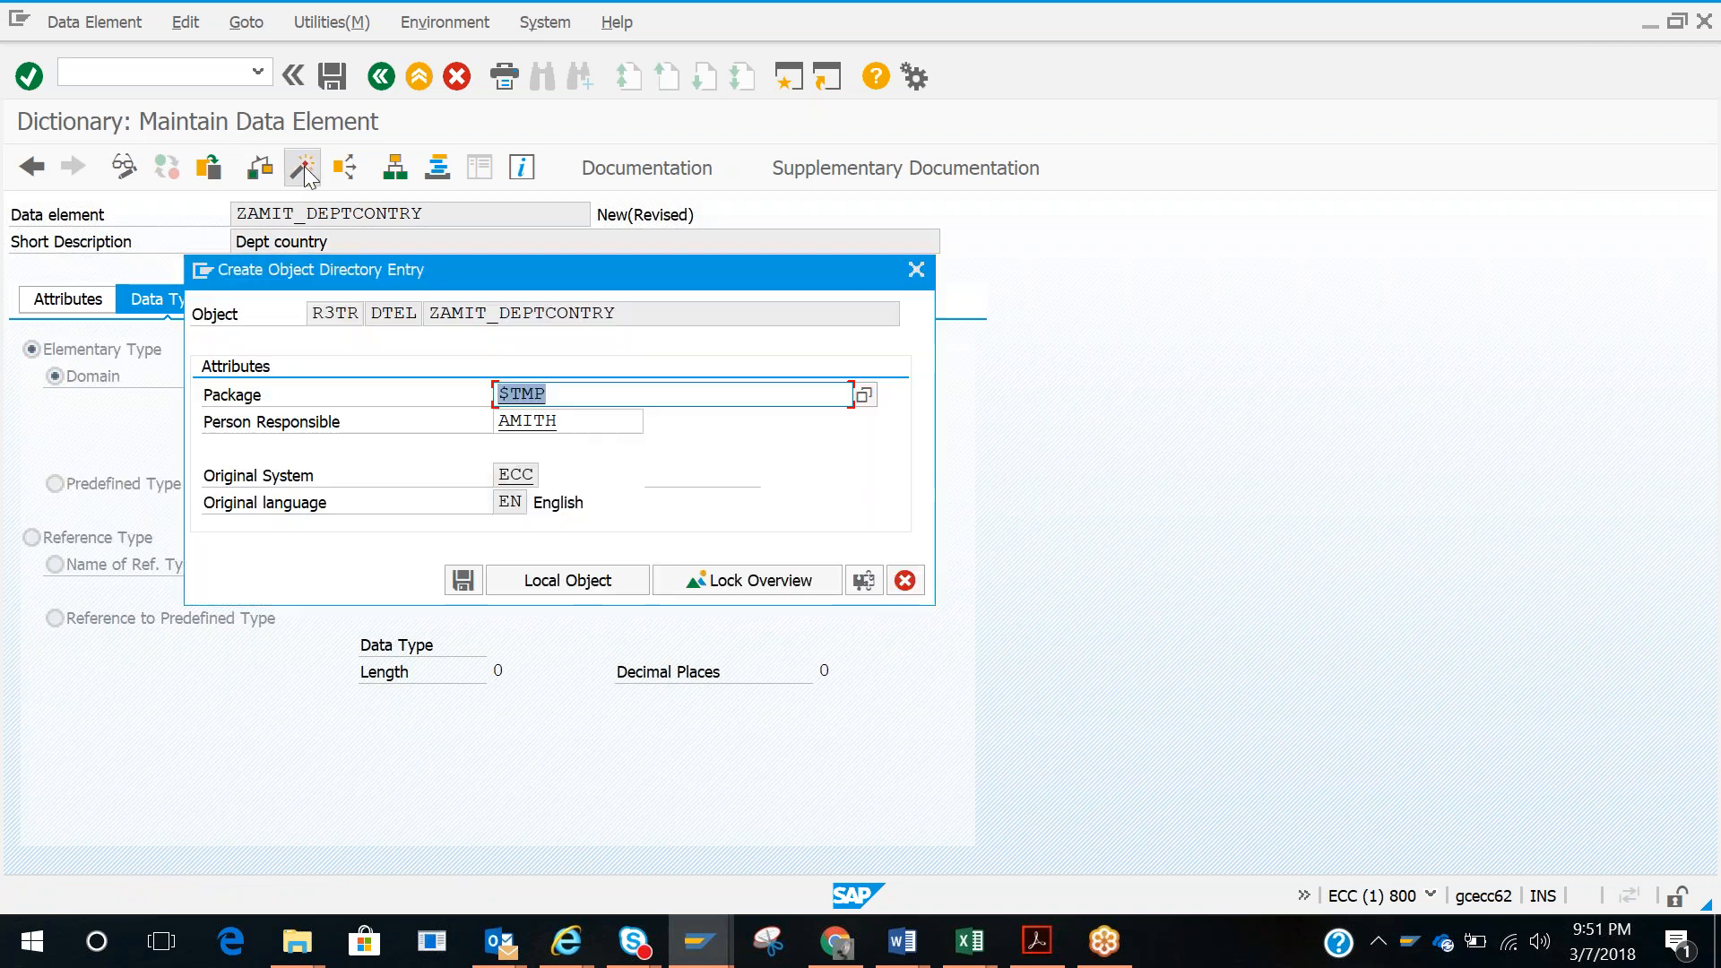
{"action": "key", "text": "Return"}
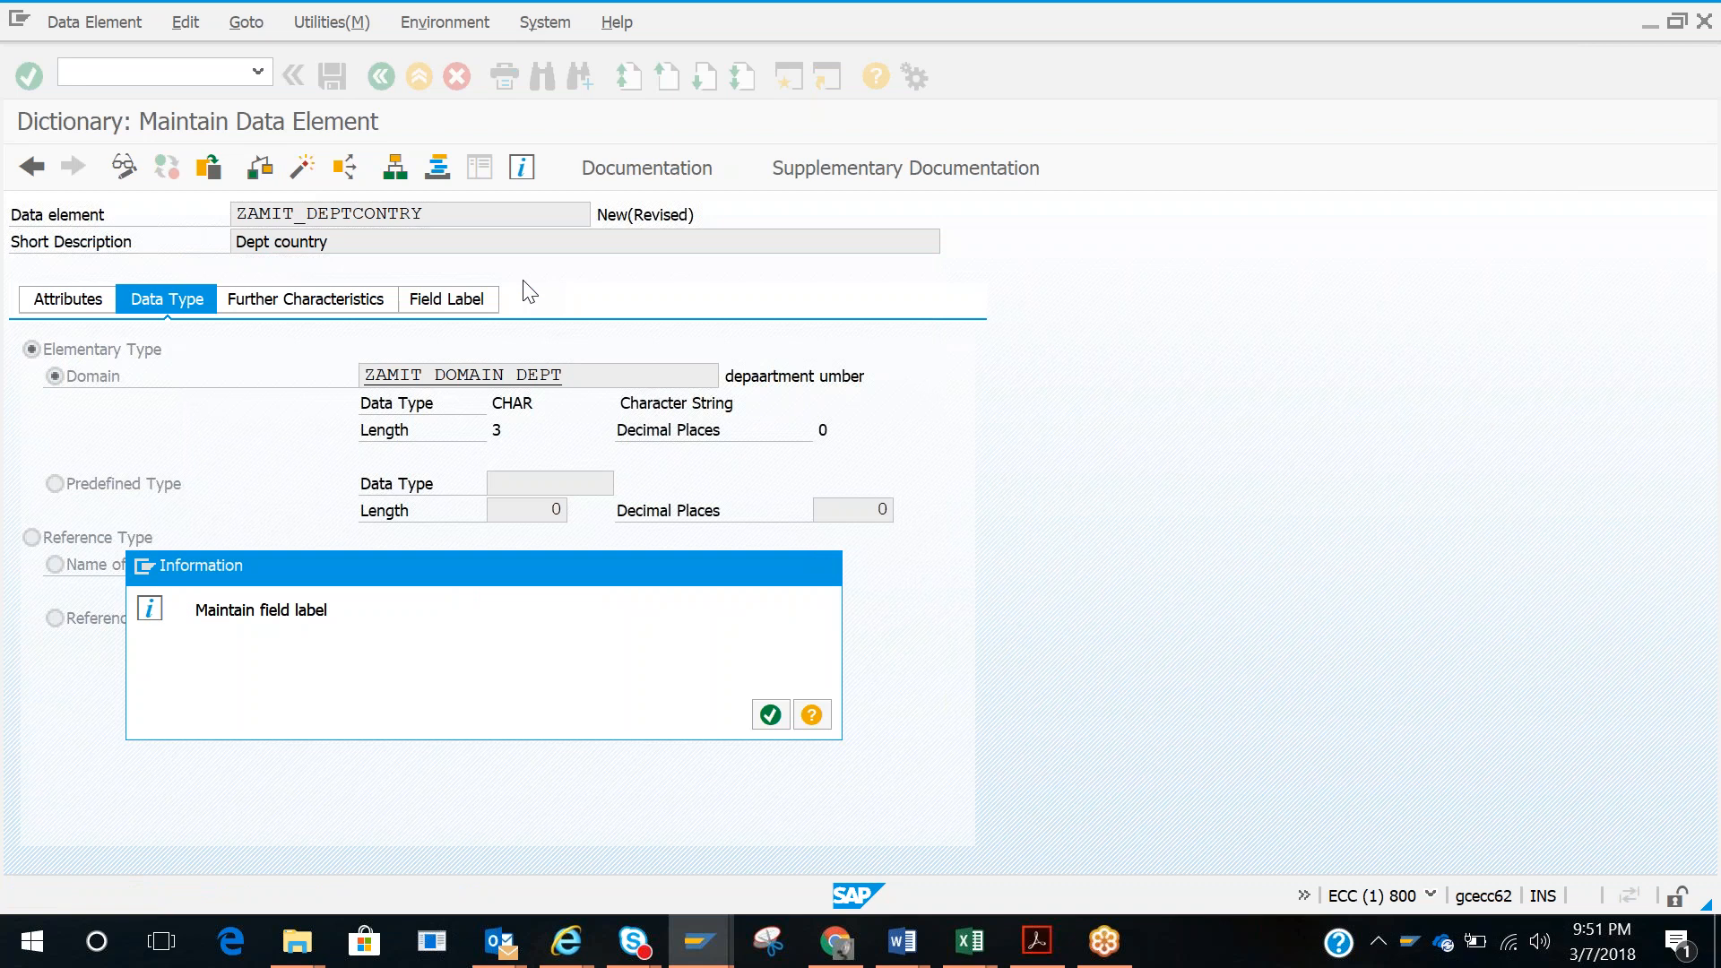
{"action": "key", "text": "Return"}
{"action": "key", "text": "Return"}
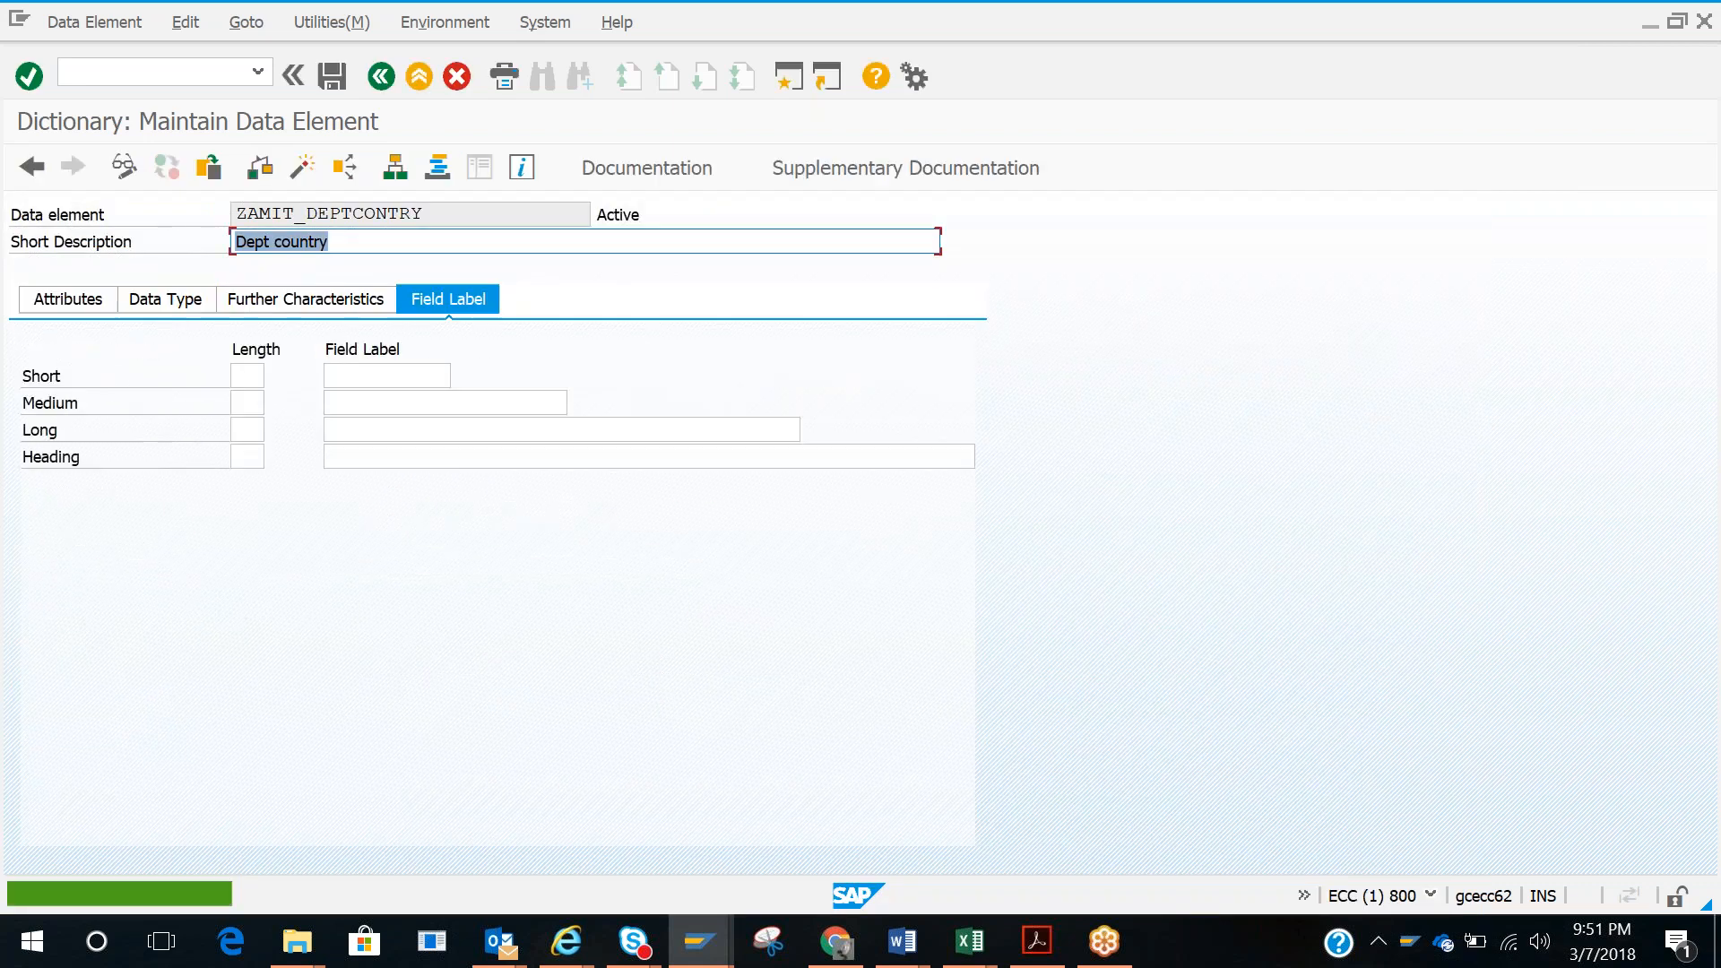
Step: Enter "Dept CNTRY" as the data element's short field label
{"action": "type", "text": "D"}
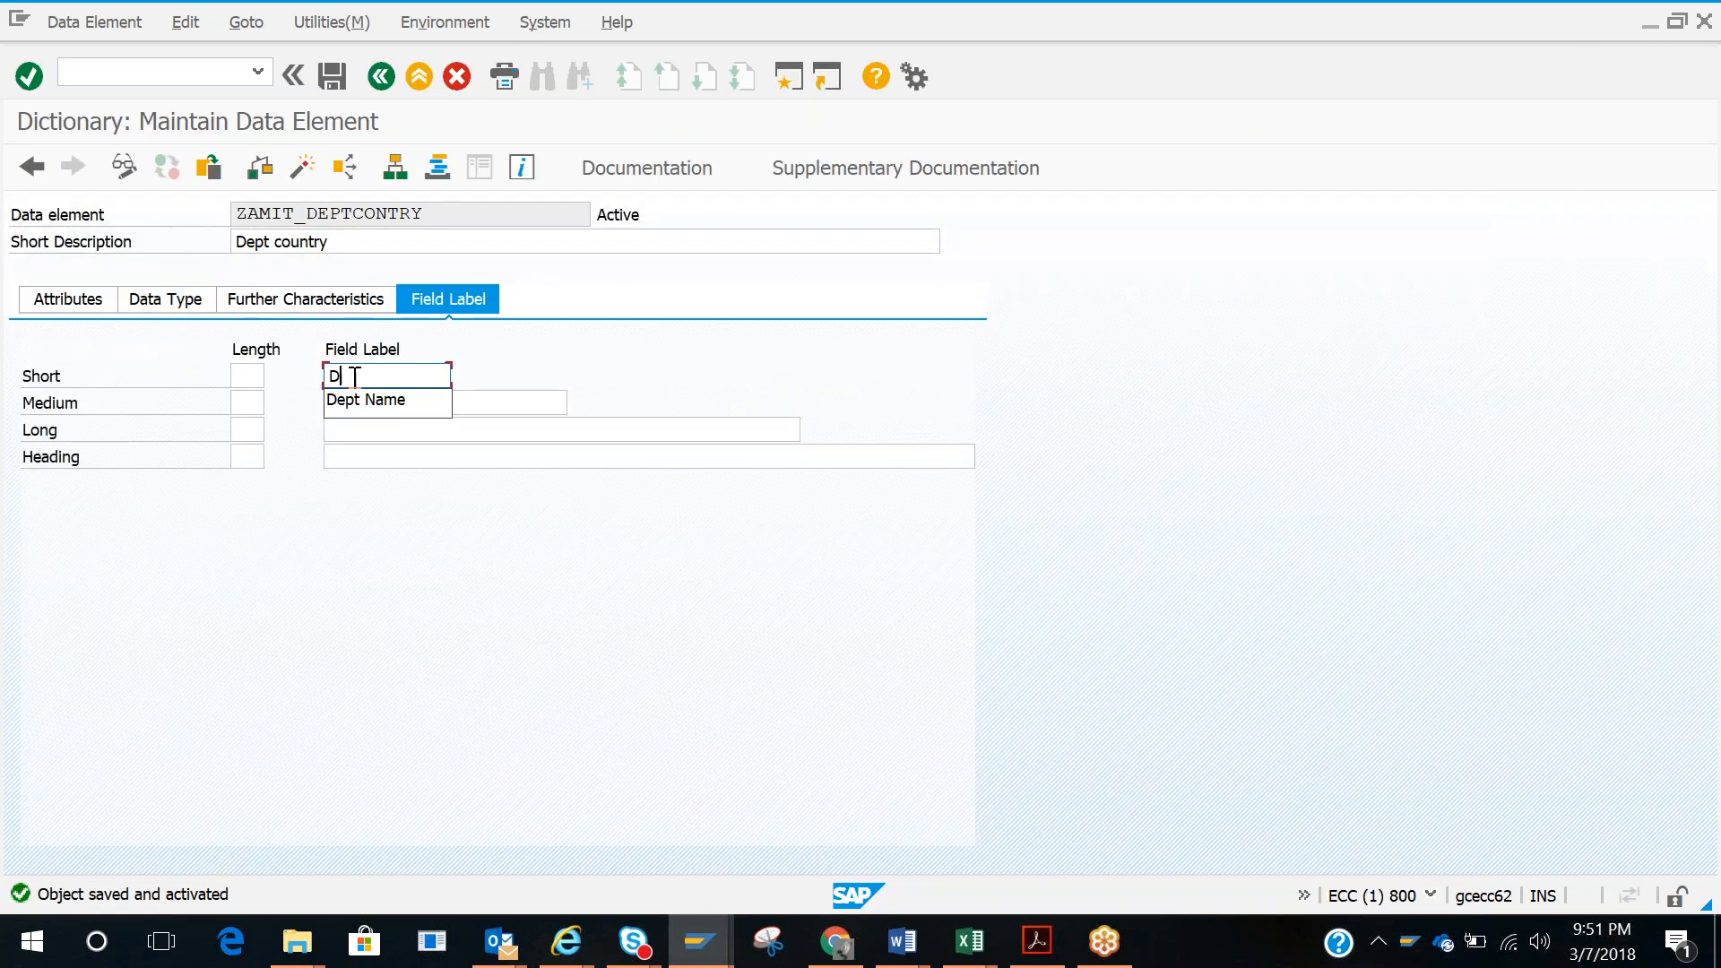
{"action": "type", "text": "ept Cont"}
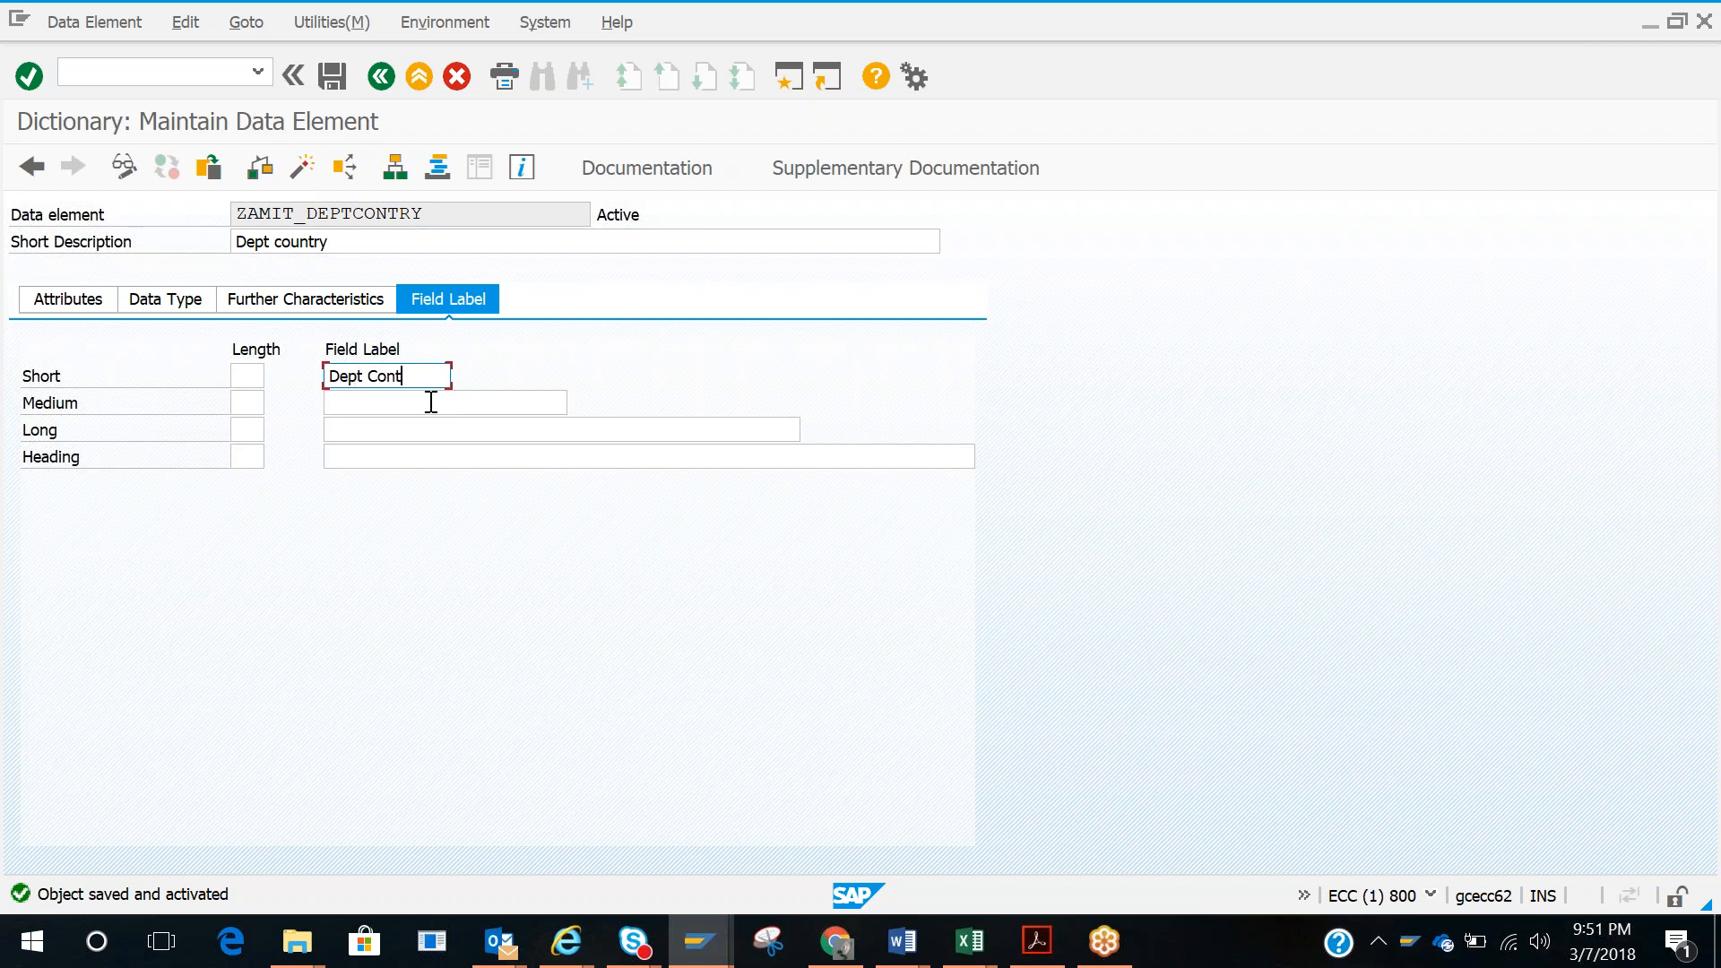
{"action": "key", "text": "BackSpace"}
{"action": "key", "text": "BackSpace"}
{"action": "type", "text": "unt"}
{"action": "key", "text": "BackSpace"}
{"action": "key", "text": "BackSpace"}
{"action": "key", "text": "BackSpace"}
{"action": "key", "text": "BackSpace"}
{"action": "type", "text": "NTRY"}
Step: Enter "Dept Country" as the medium field label and copy it into the long and heading labels
{"action": "left_click", "coordinate": [431, 403]}
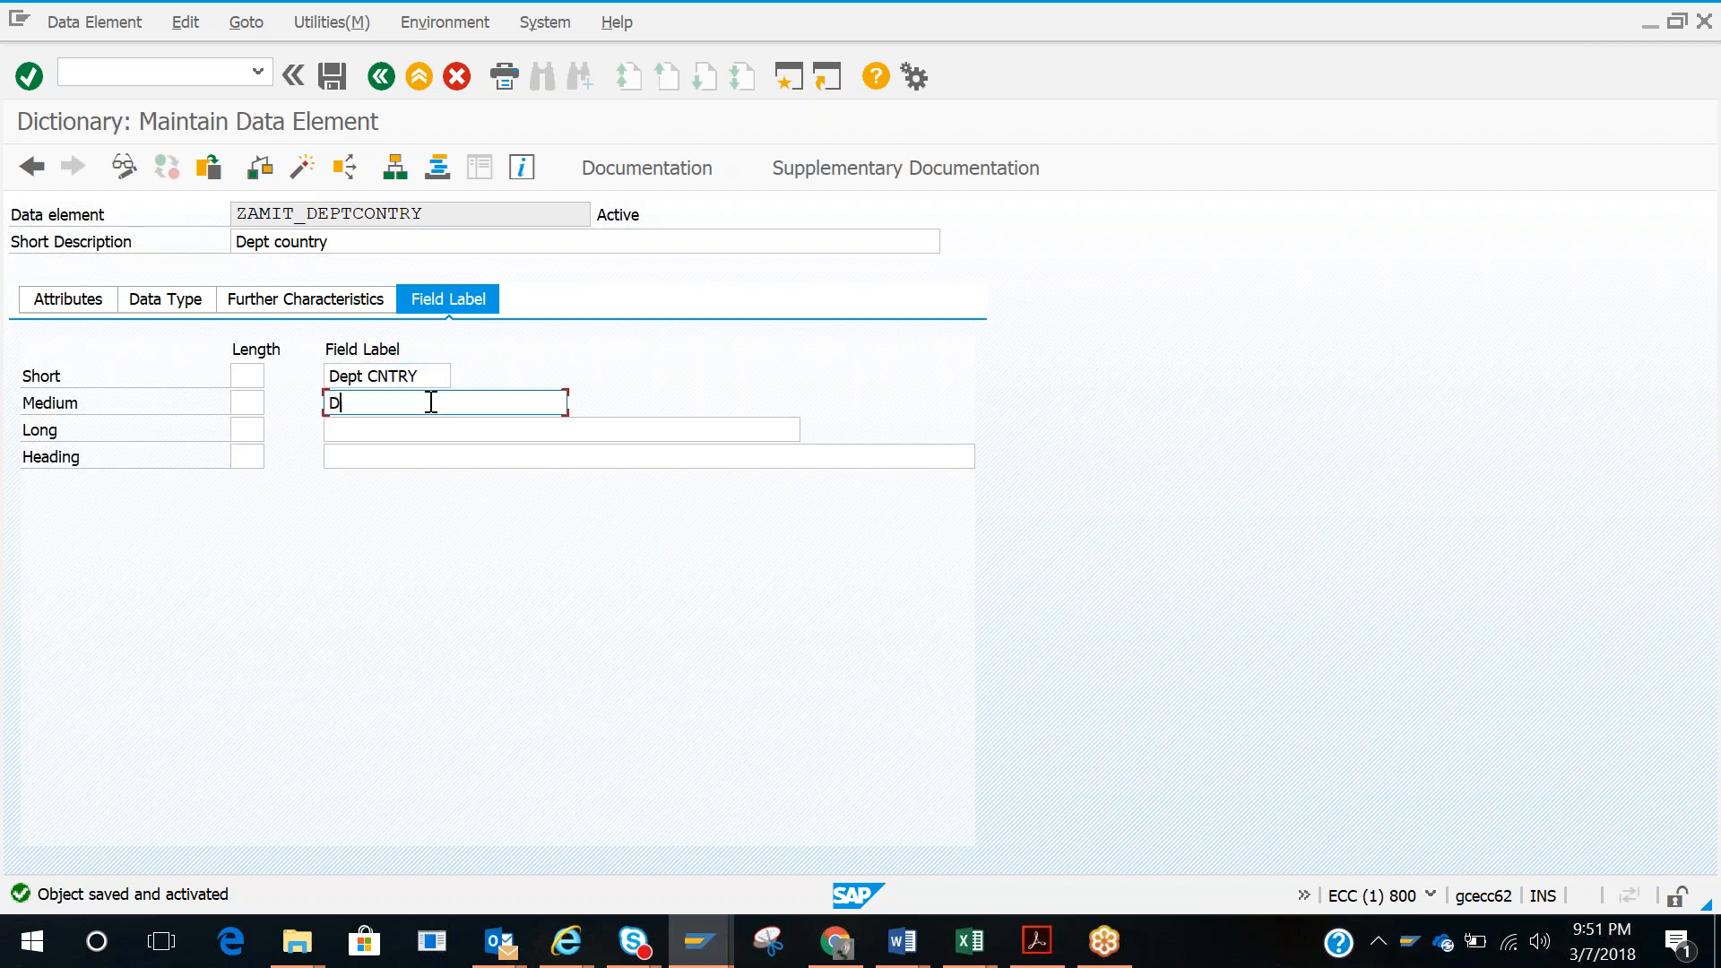
{"action": "type", "text": "Dept Country"}
{"action": "key", "text": "shift+Home"}
{"action": "key", "text": "ctrl+c"}
{"action": "key", "text": "Tab"}
{"action": "key", "text": "ctrl+v"}
{"action": "key", "text": "Tab"}
{"action": "key", "text": "ctrl+v"}
Step: Activate the data element ZAMIT_DEPTCONTRY with its field labels and return to the ZAMIT_DEPARTMENT field list
{"action": "left_click", "coordinate": [300, 170]}
{"action": "key", "text": "Return"}
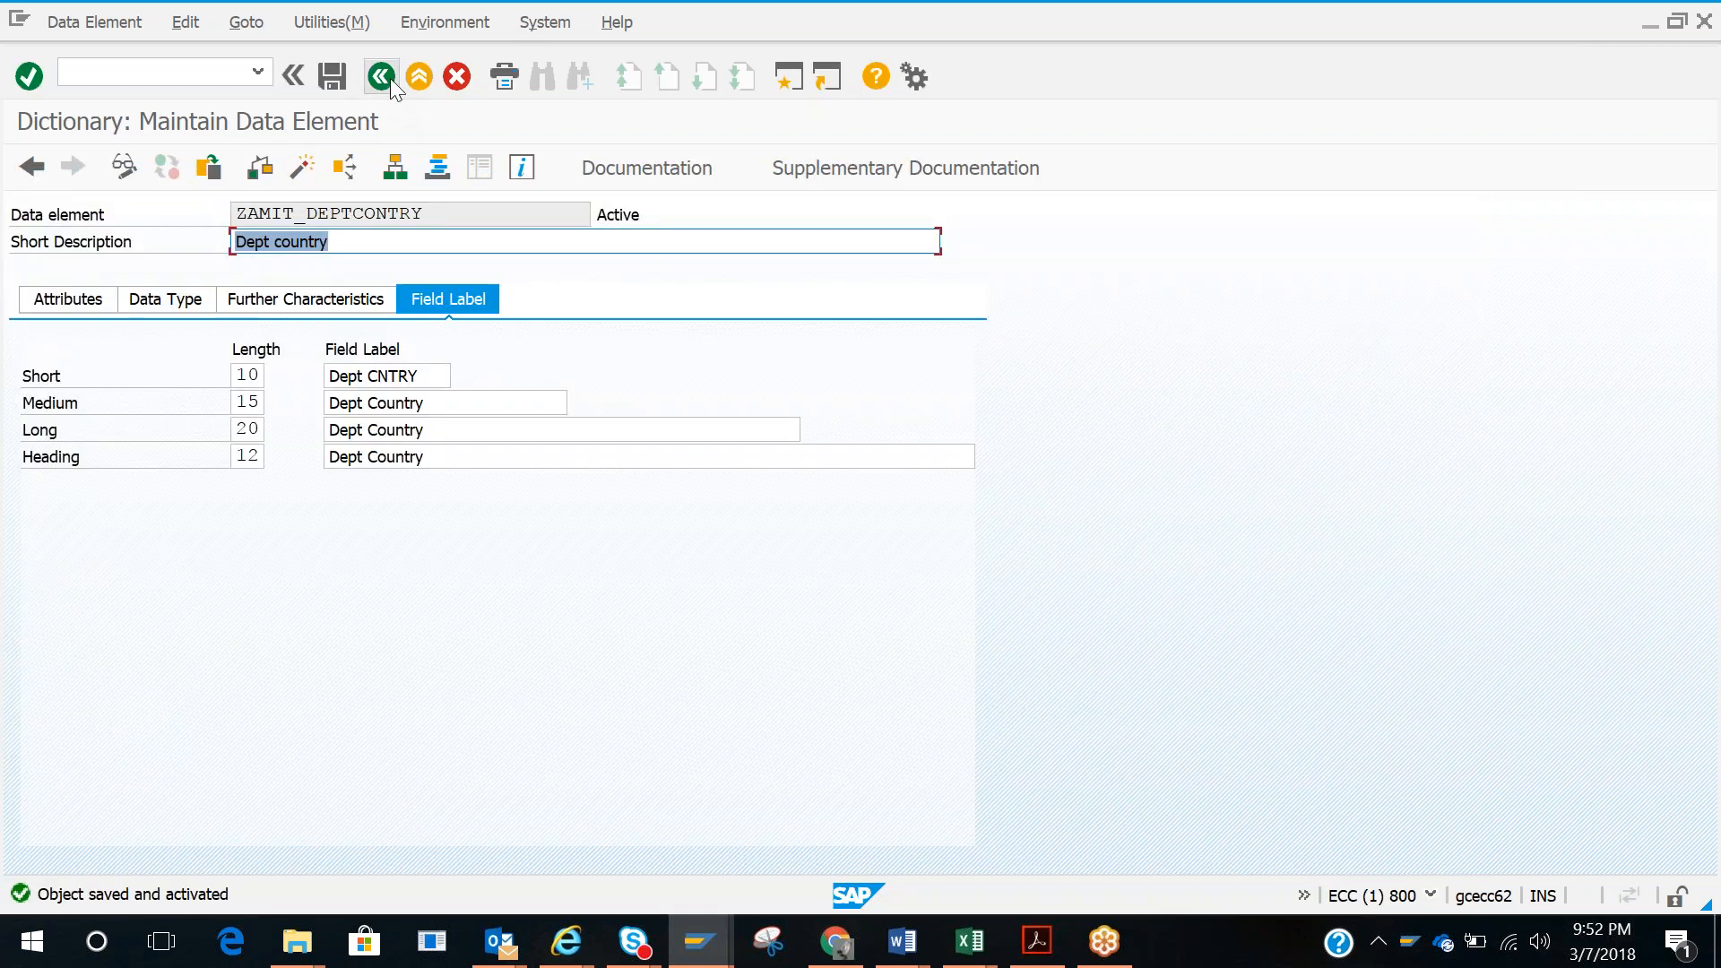
{"action": "left_click", "coordinate": [382, 77]}
{"action": "left_click", "coordinate": [537, 610]}
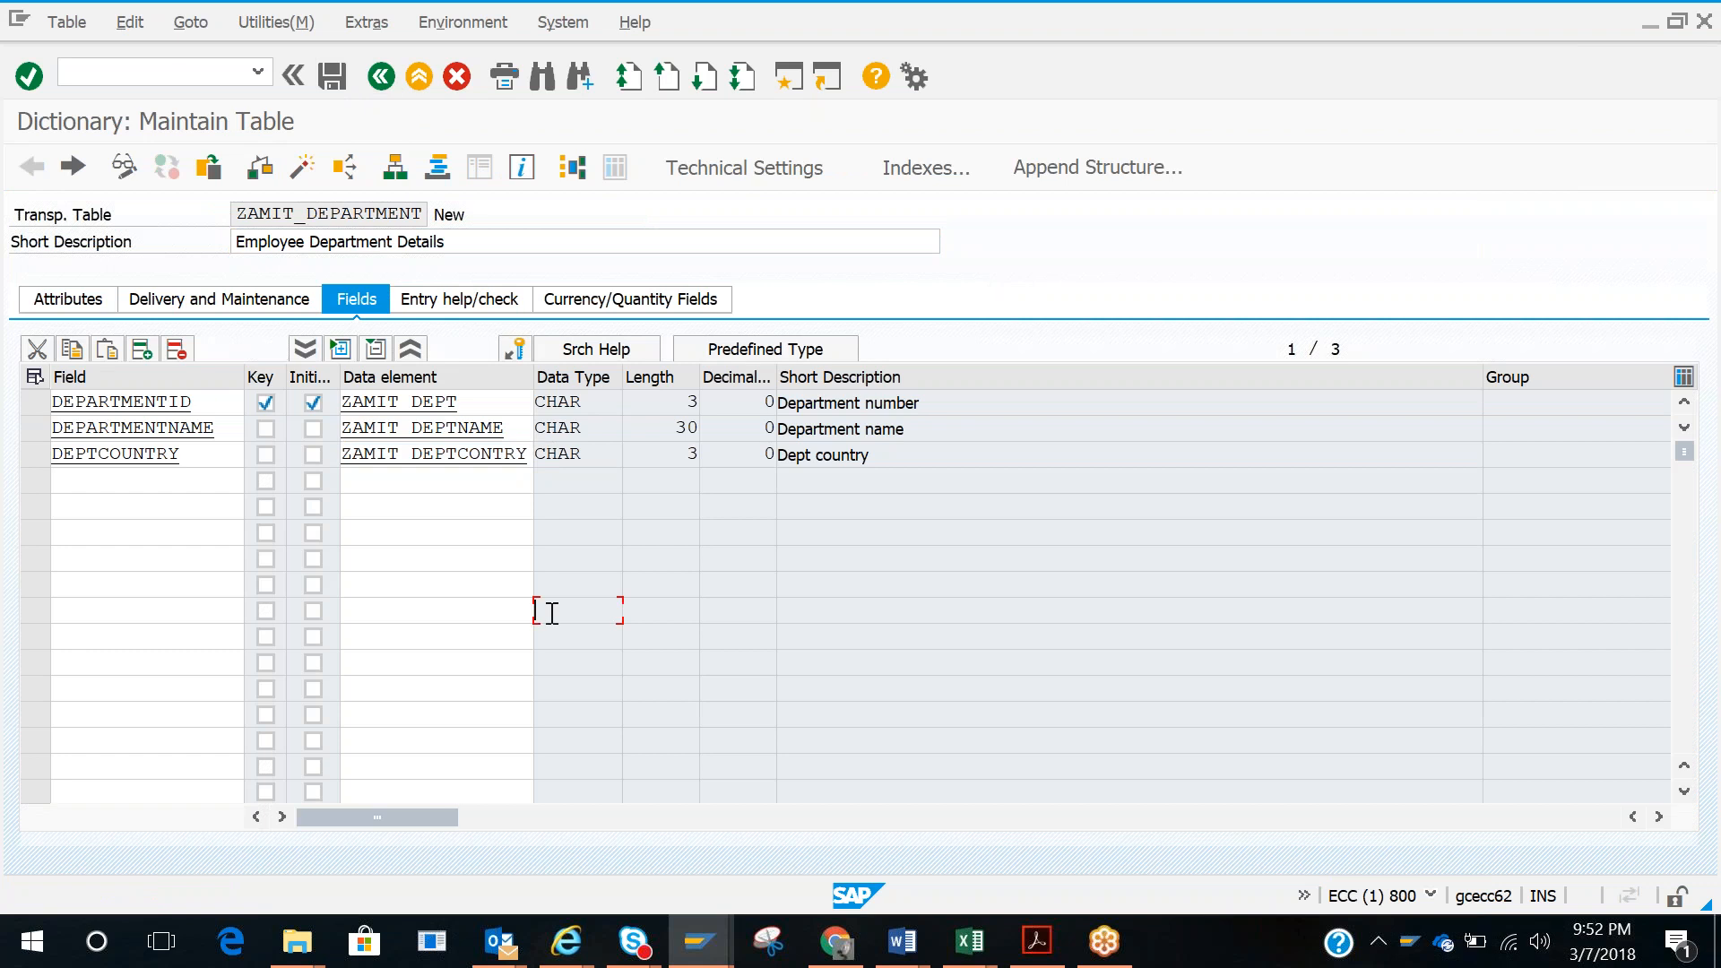
Step: Open the technical settings of ZAMIT_DEPARTMENT and choose data class APPL0 for master data in transparent tables
{"action": "left_click", "coordinate": [882, 455]}
{"action": "left_click", "coordinate": [737, 529]}
{"action": "left_click", "coordinate": [728, 164]}
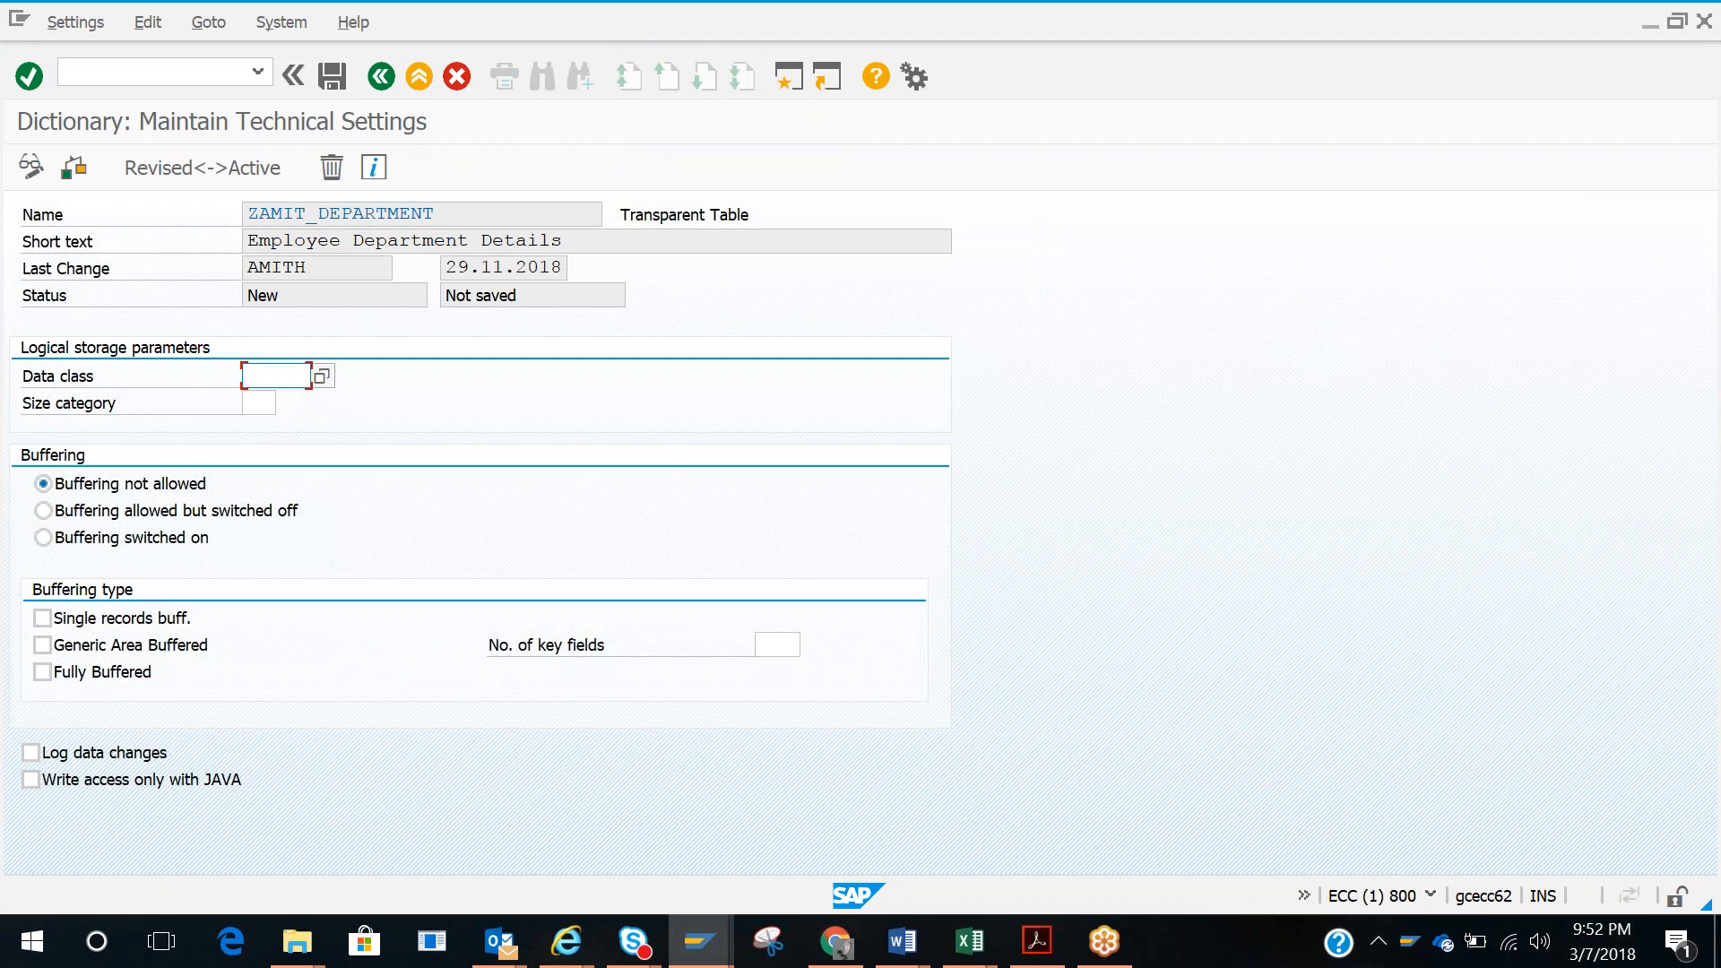
{"action": "left_click", "coordinate": [322, 376]}
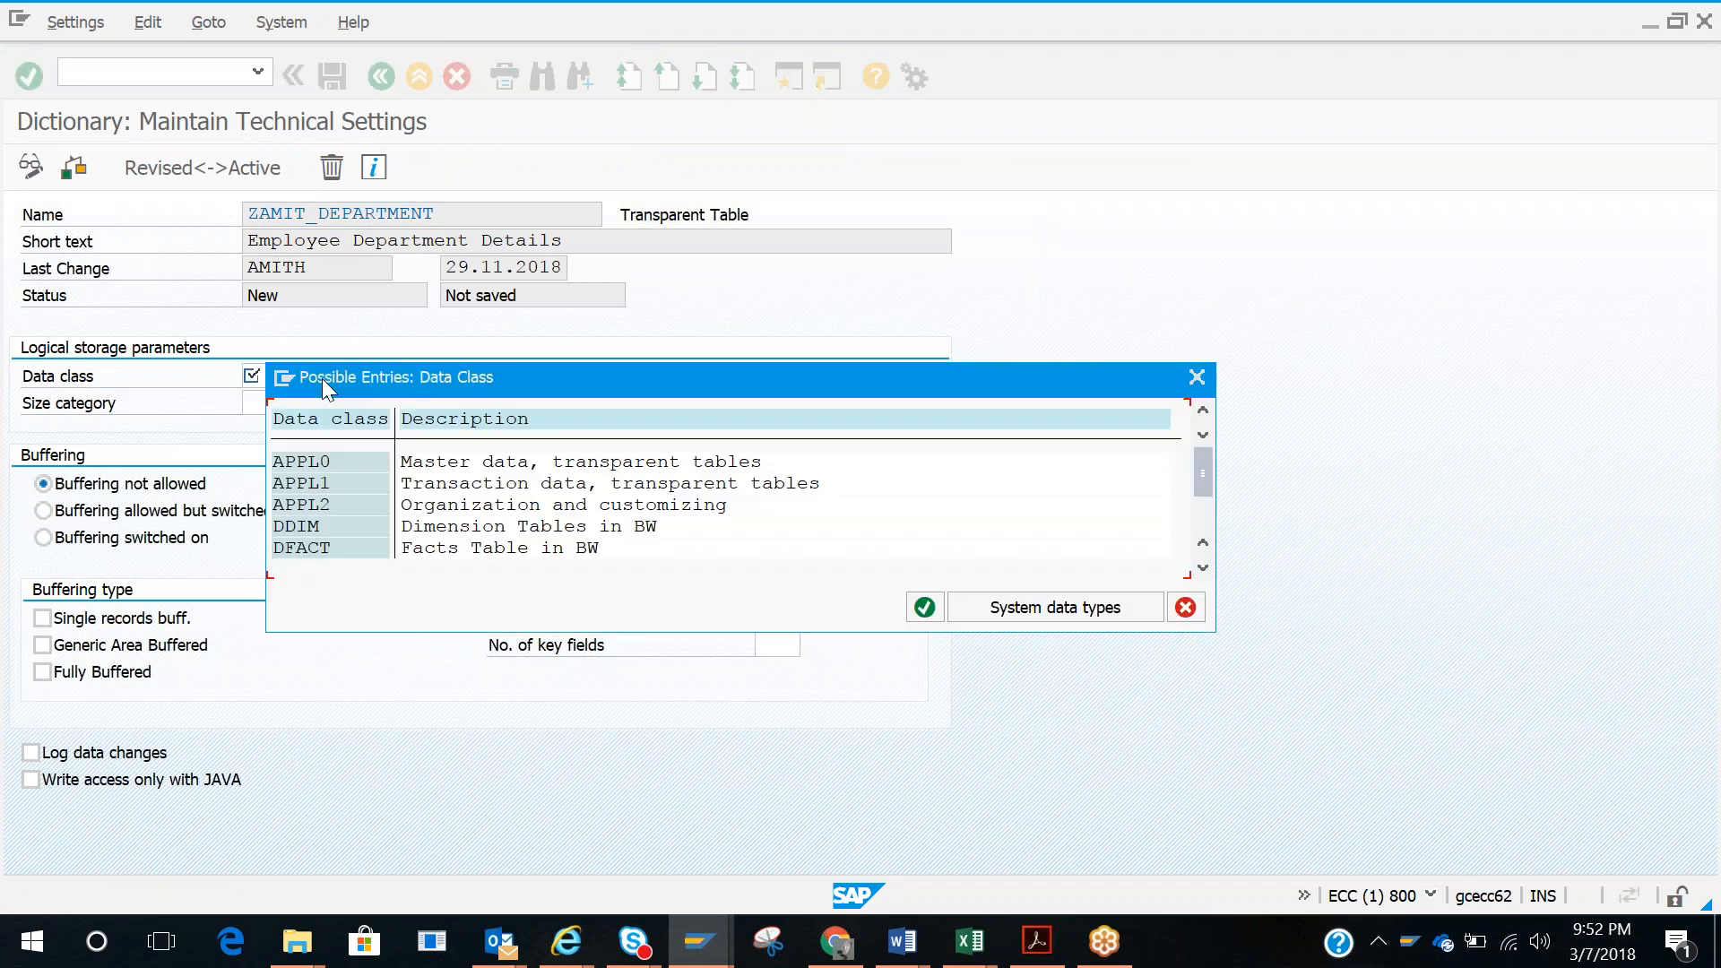
{"action": "double_click", "coordinate": [450, 466]}
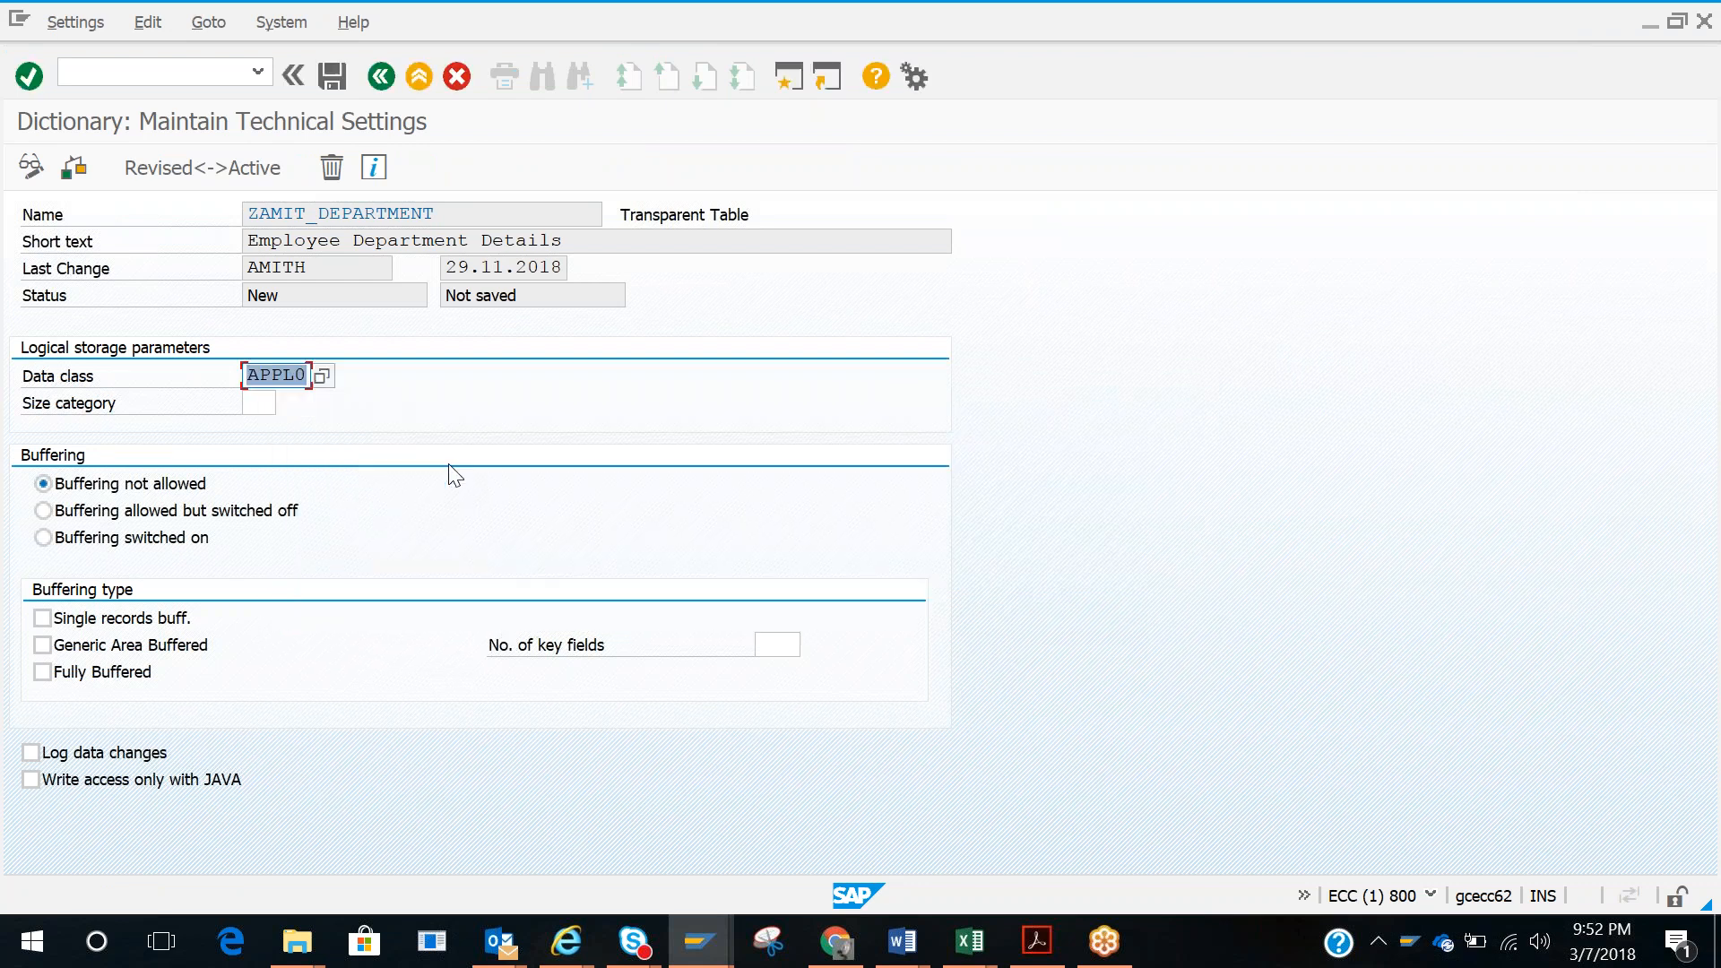
Step: Set the size category to 0, then save the technical settings and return to the table's field list
{"action": "left_click", "coordinate": [248, 407]}
{"action": "left_click", "coordinate": [288, 400]}
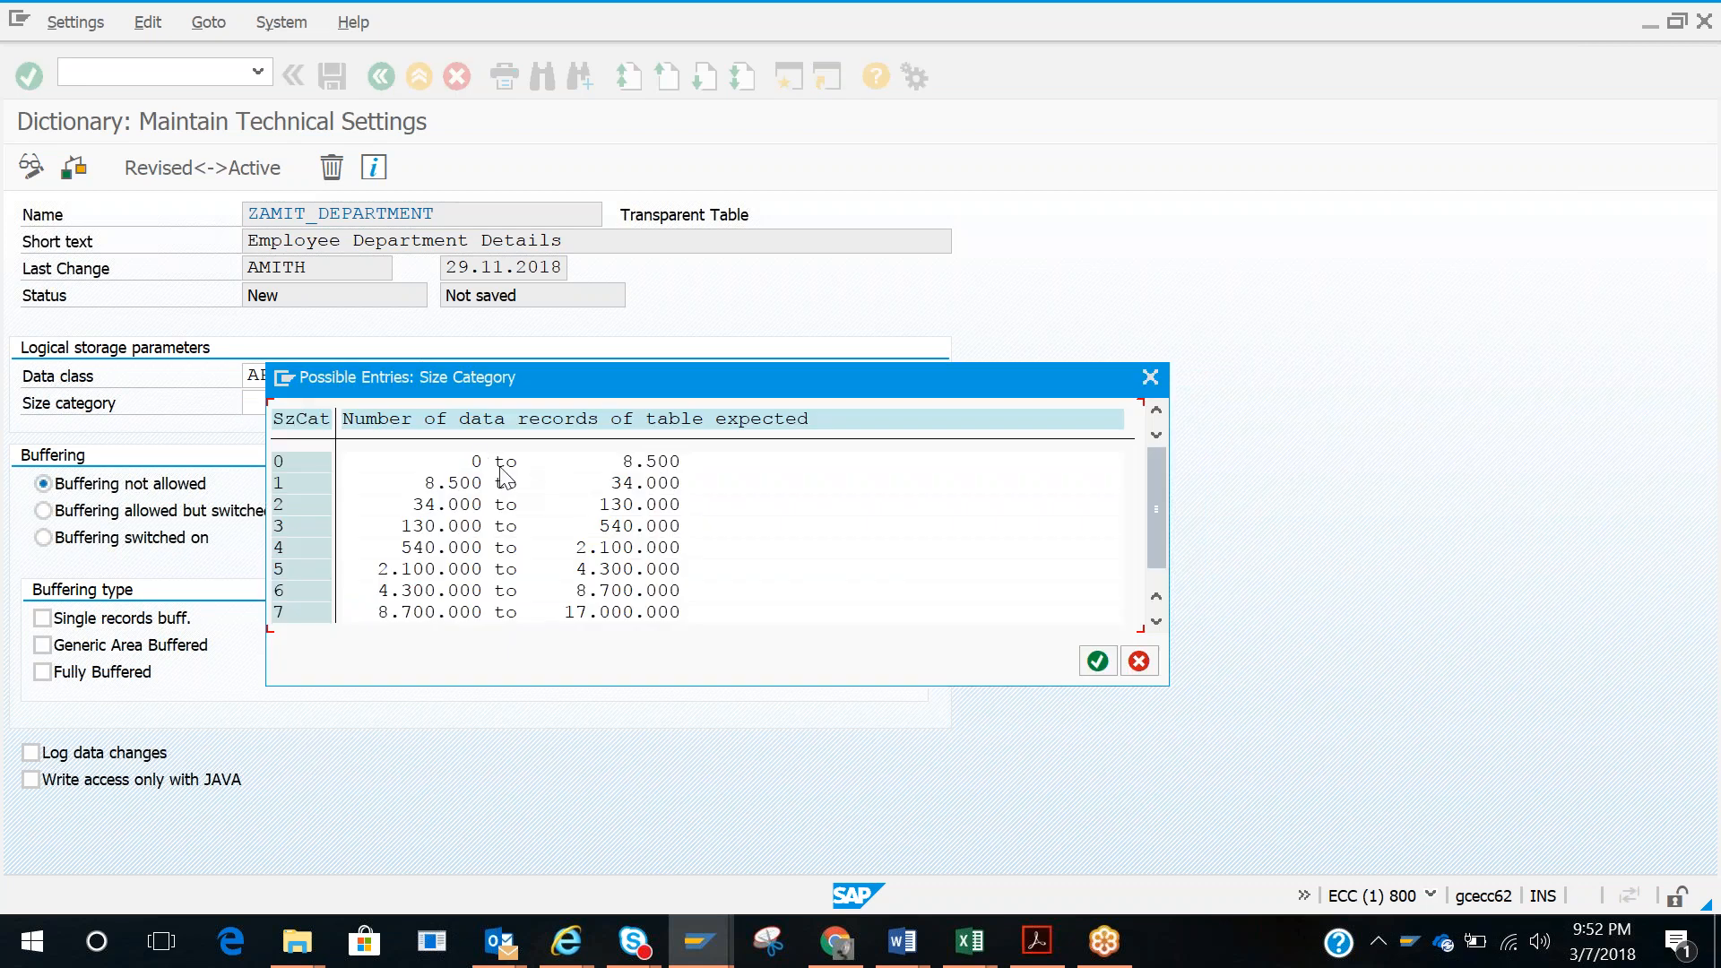
{"action": "double_click", "coordinate": [641, 460]}
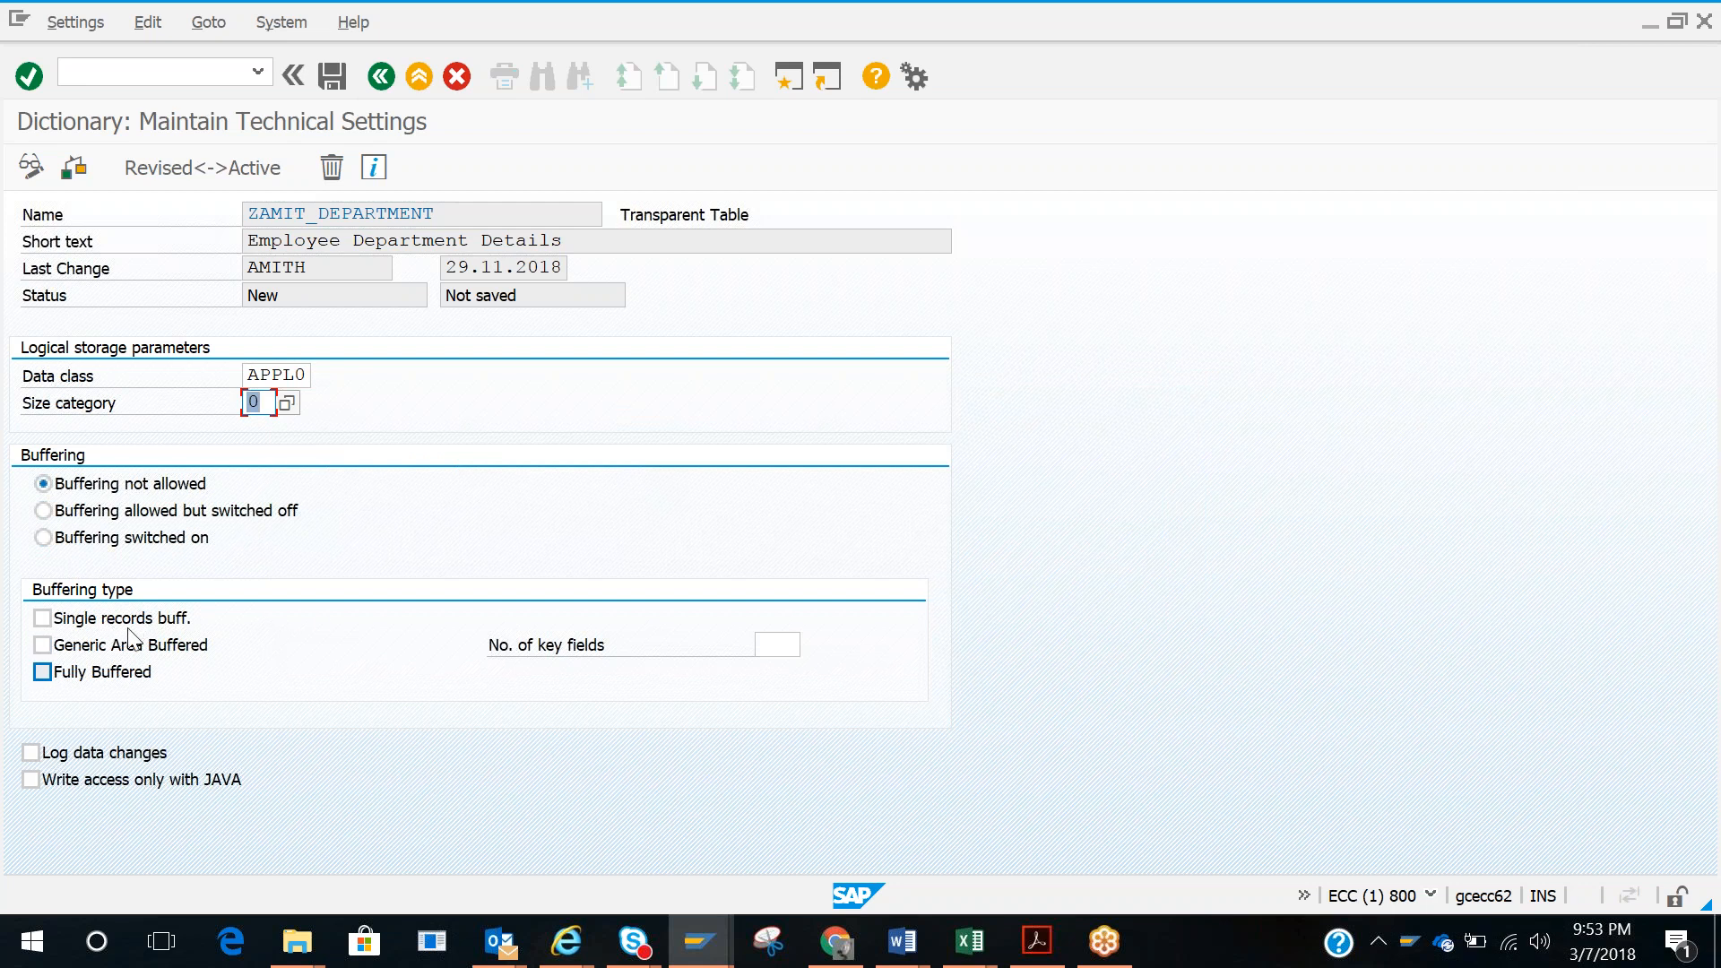
{"action": "left_click", "coordinate": [332, 76]}
{"action": "left_click", "coordinate": [418, 77]}
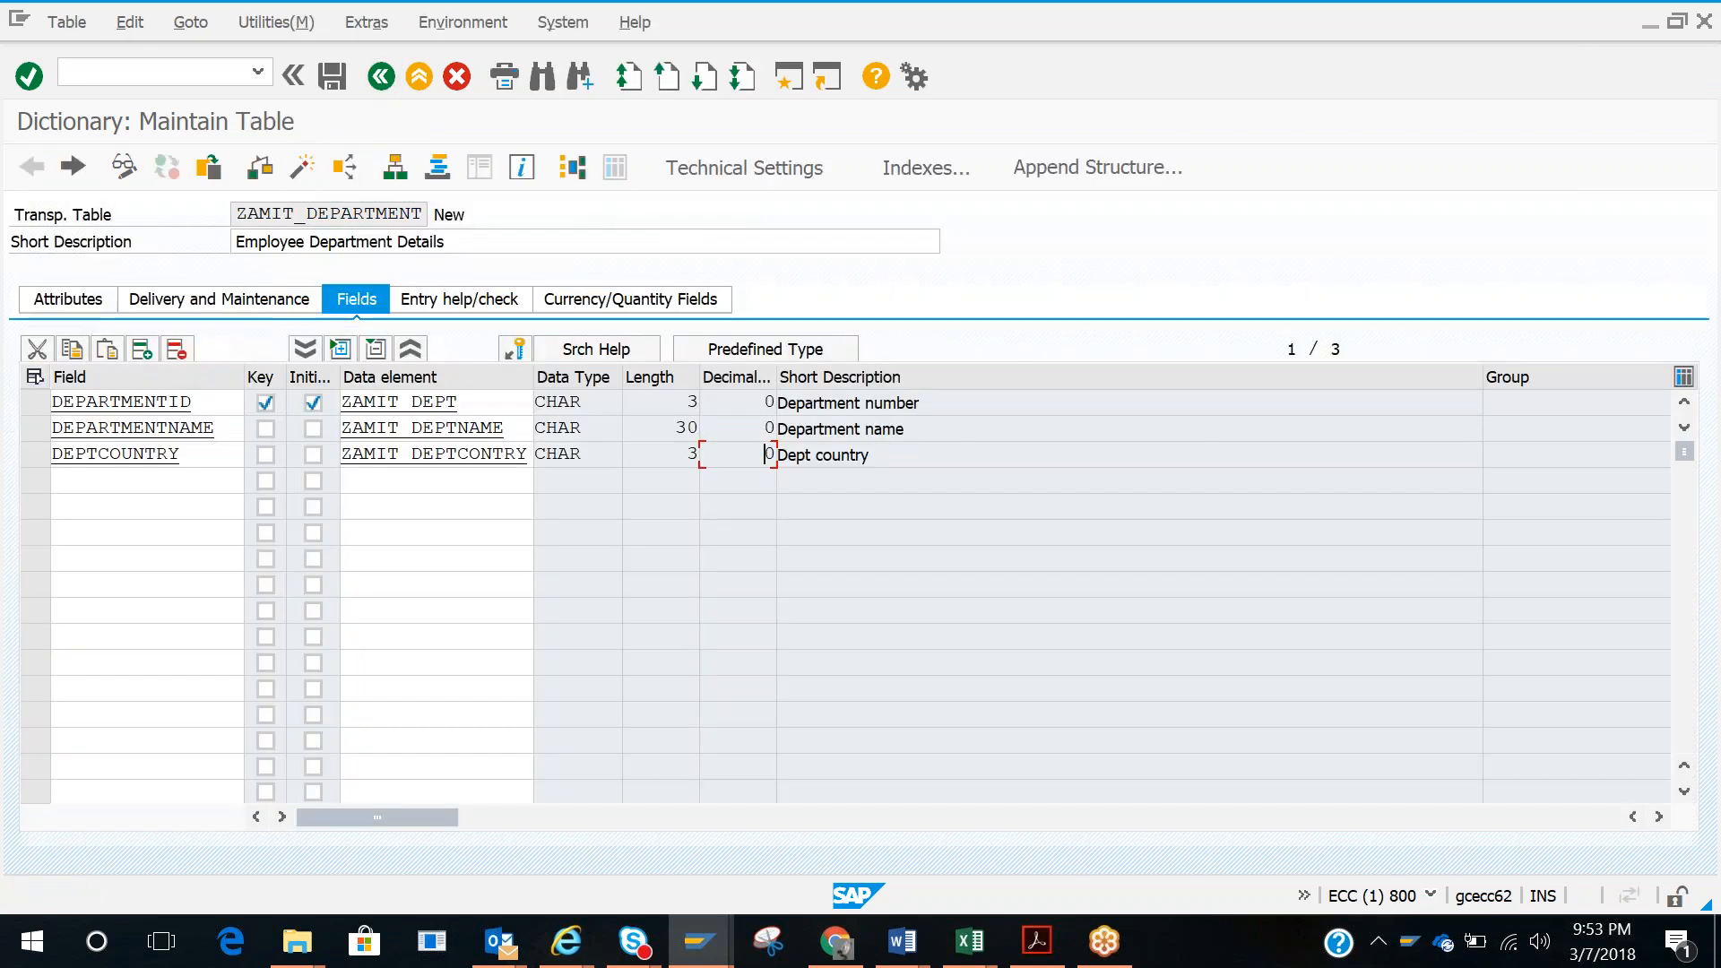
Step: Set the enhancement category of ZAMIT_DEPARTMENT to Can Be Enhanced (Deep)
{"action": "left_click", "coordinate": [364, 22]}
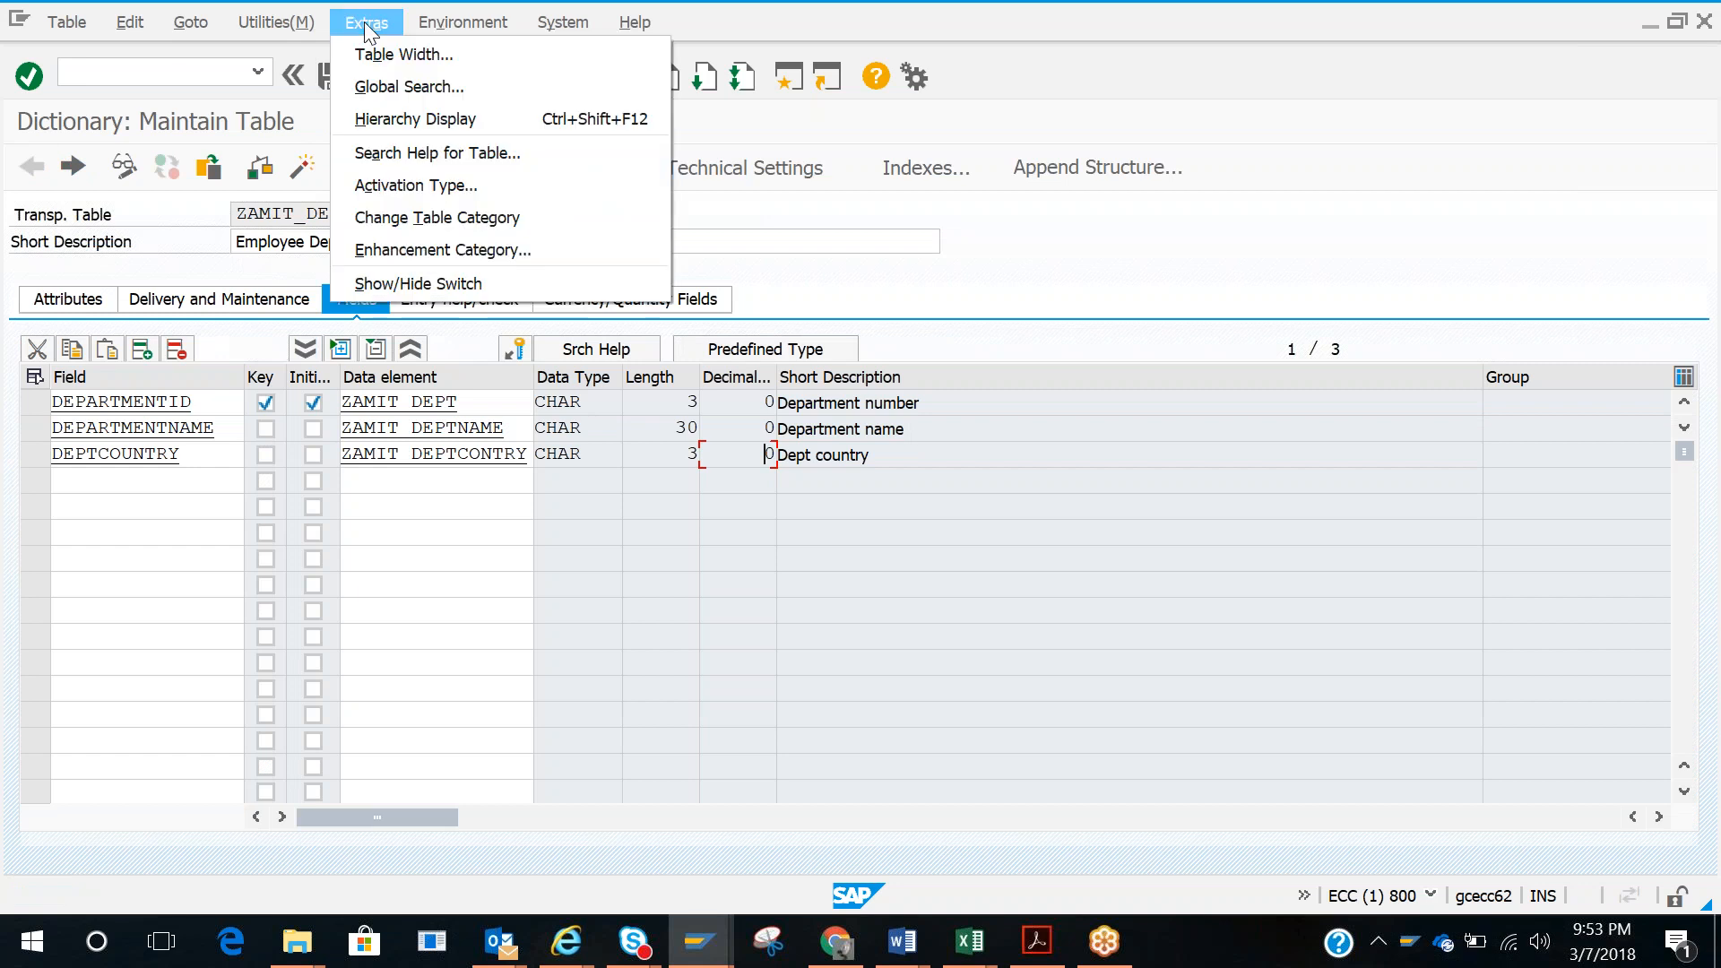
{"action": "left_click", "coordinate": [429, 253]}
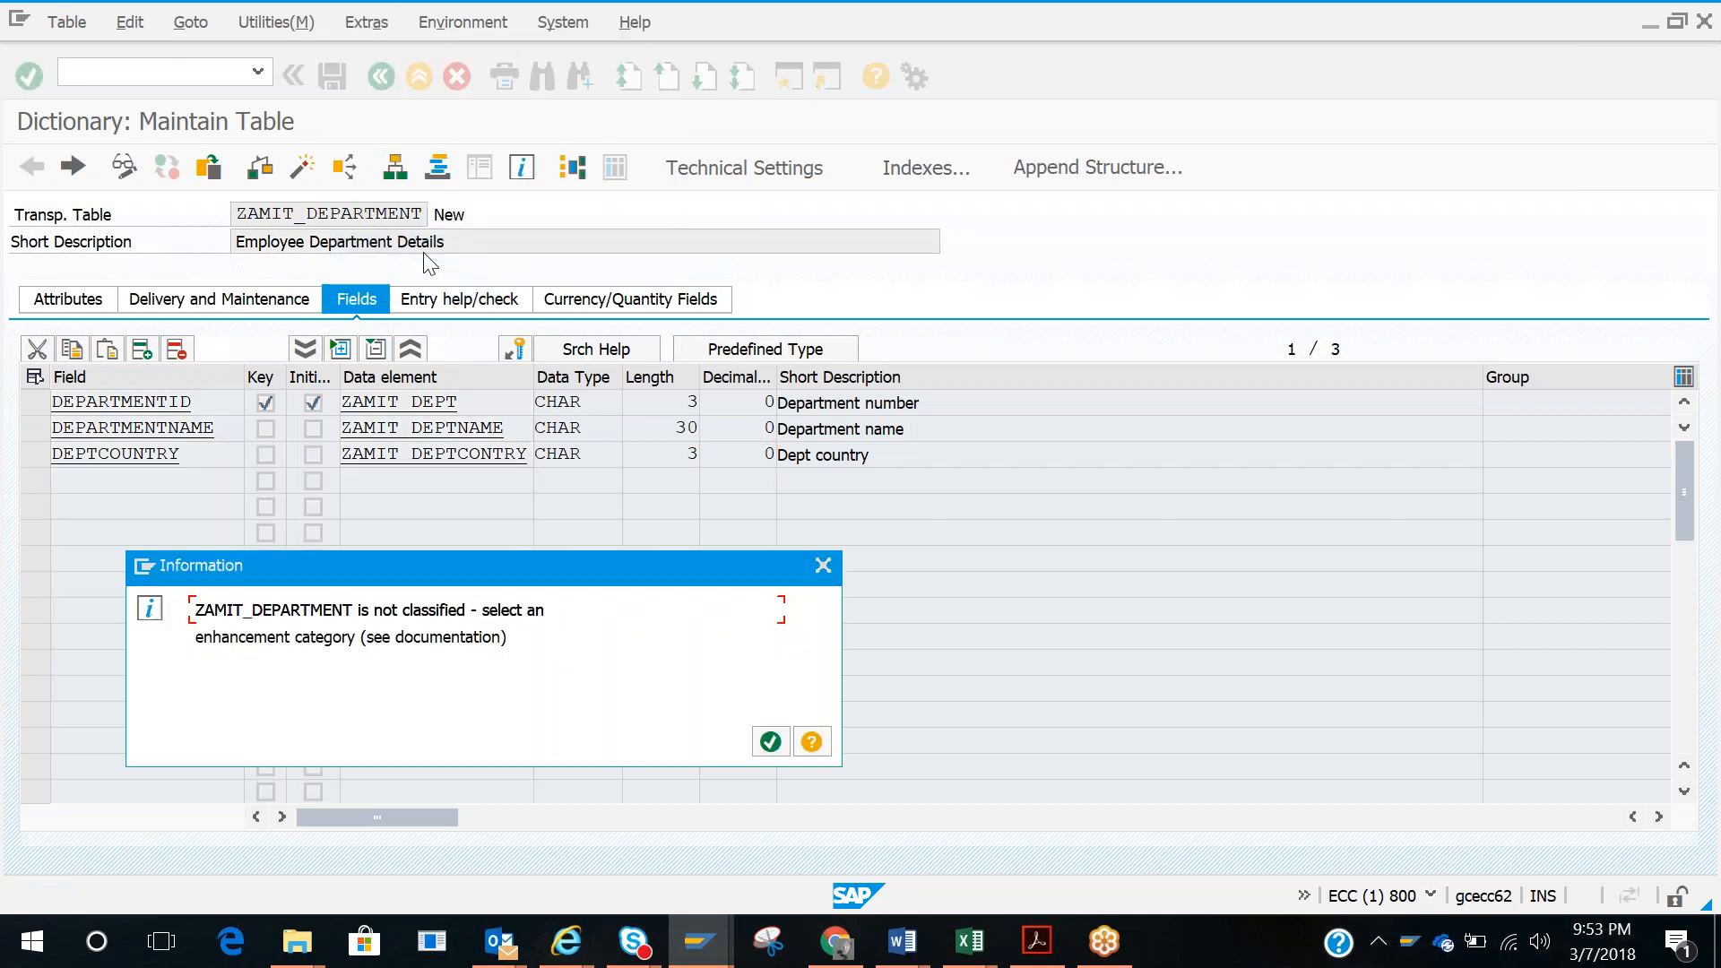
{"action": "key", "text": "Return"}
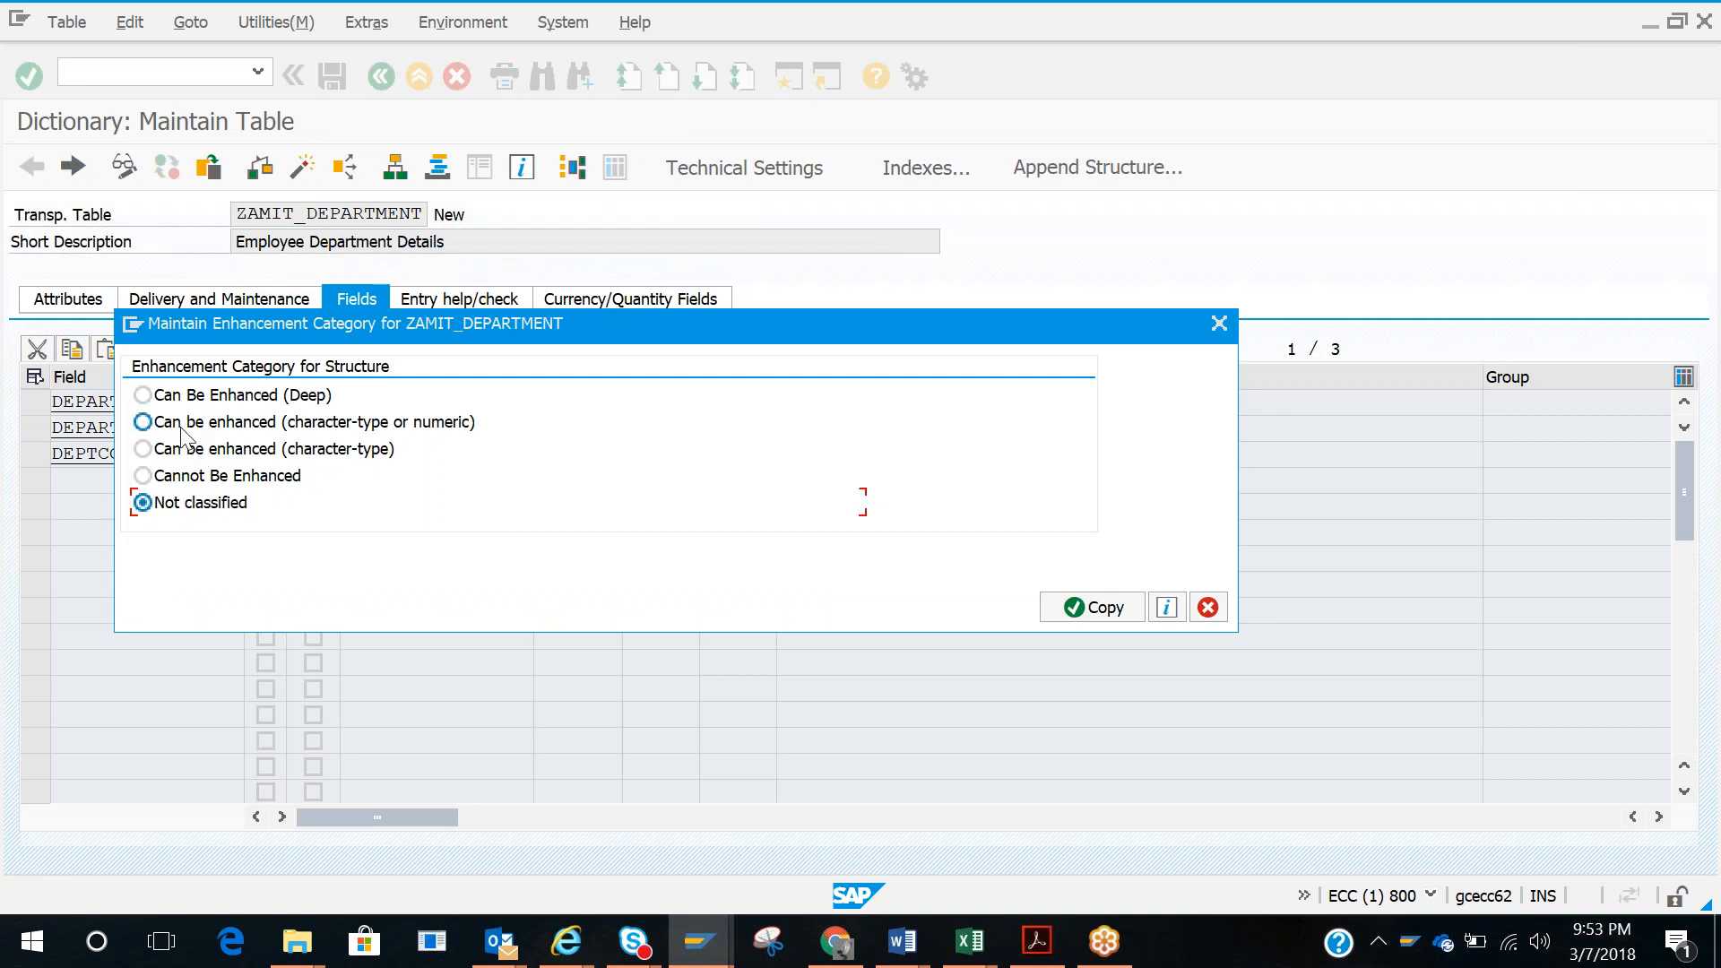
{"action": "left_click", "coordinate": [168, 397]}
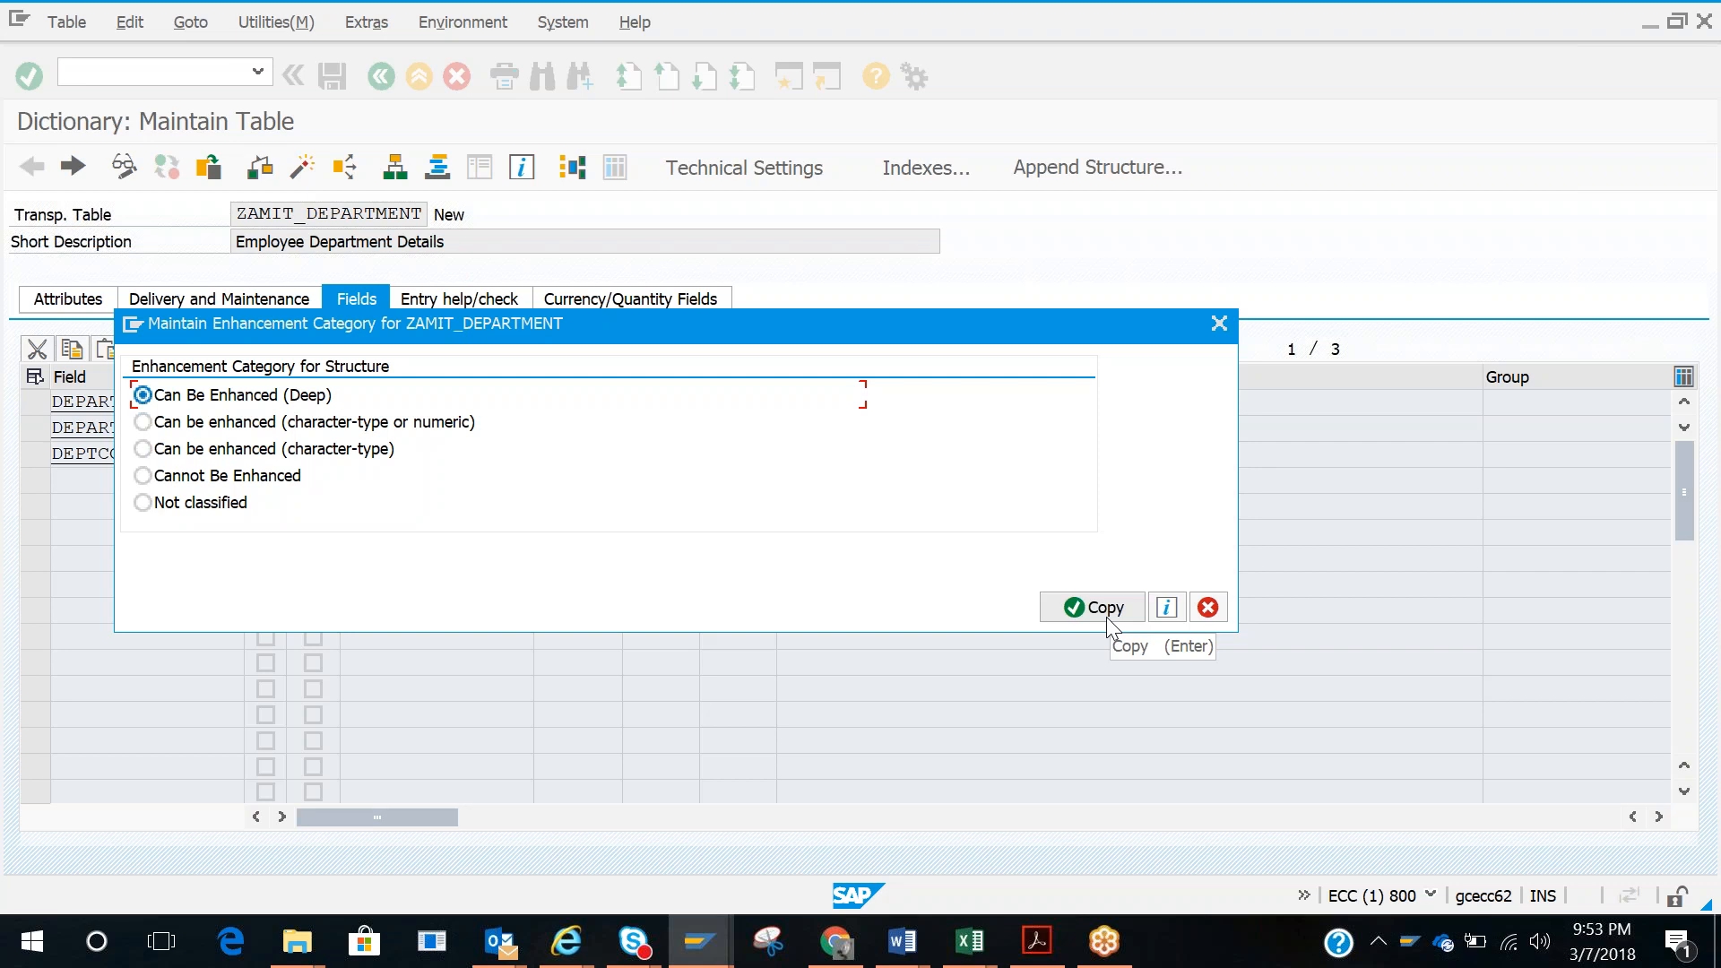
{"action": "left_click", "coordinate": [1109, 620]}
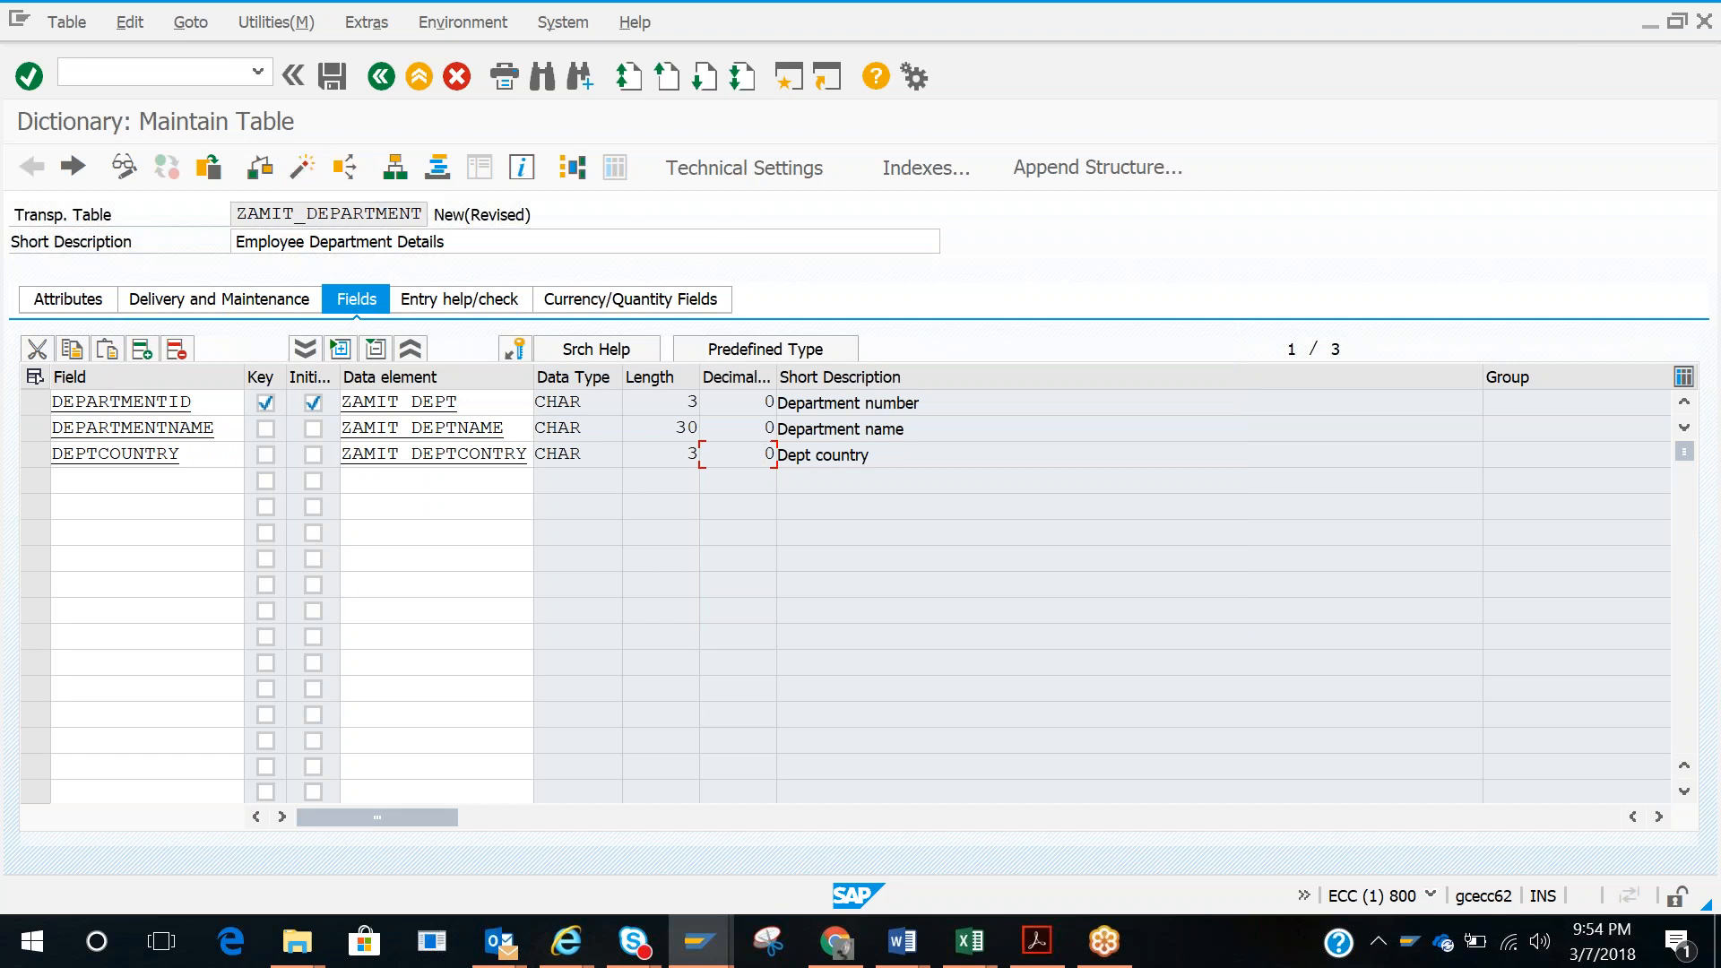
Step: Recheck the enhancement category of ZAMIT_DEPARTMENT and activate the table
{"action": "left_click", "coordinate": [367, 22]}
{"action": "left_click", "coordinate": [468, 248]}
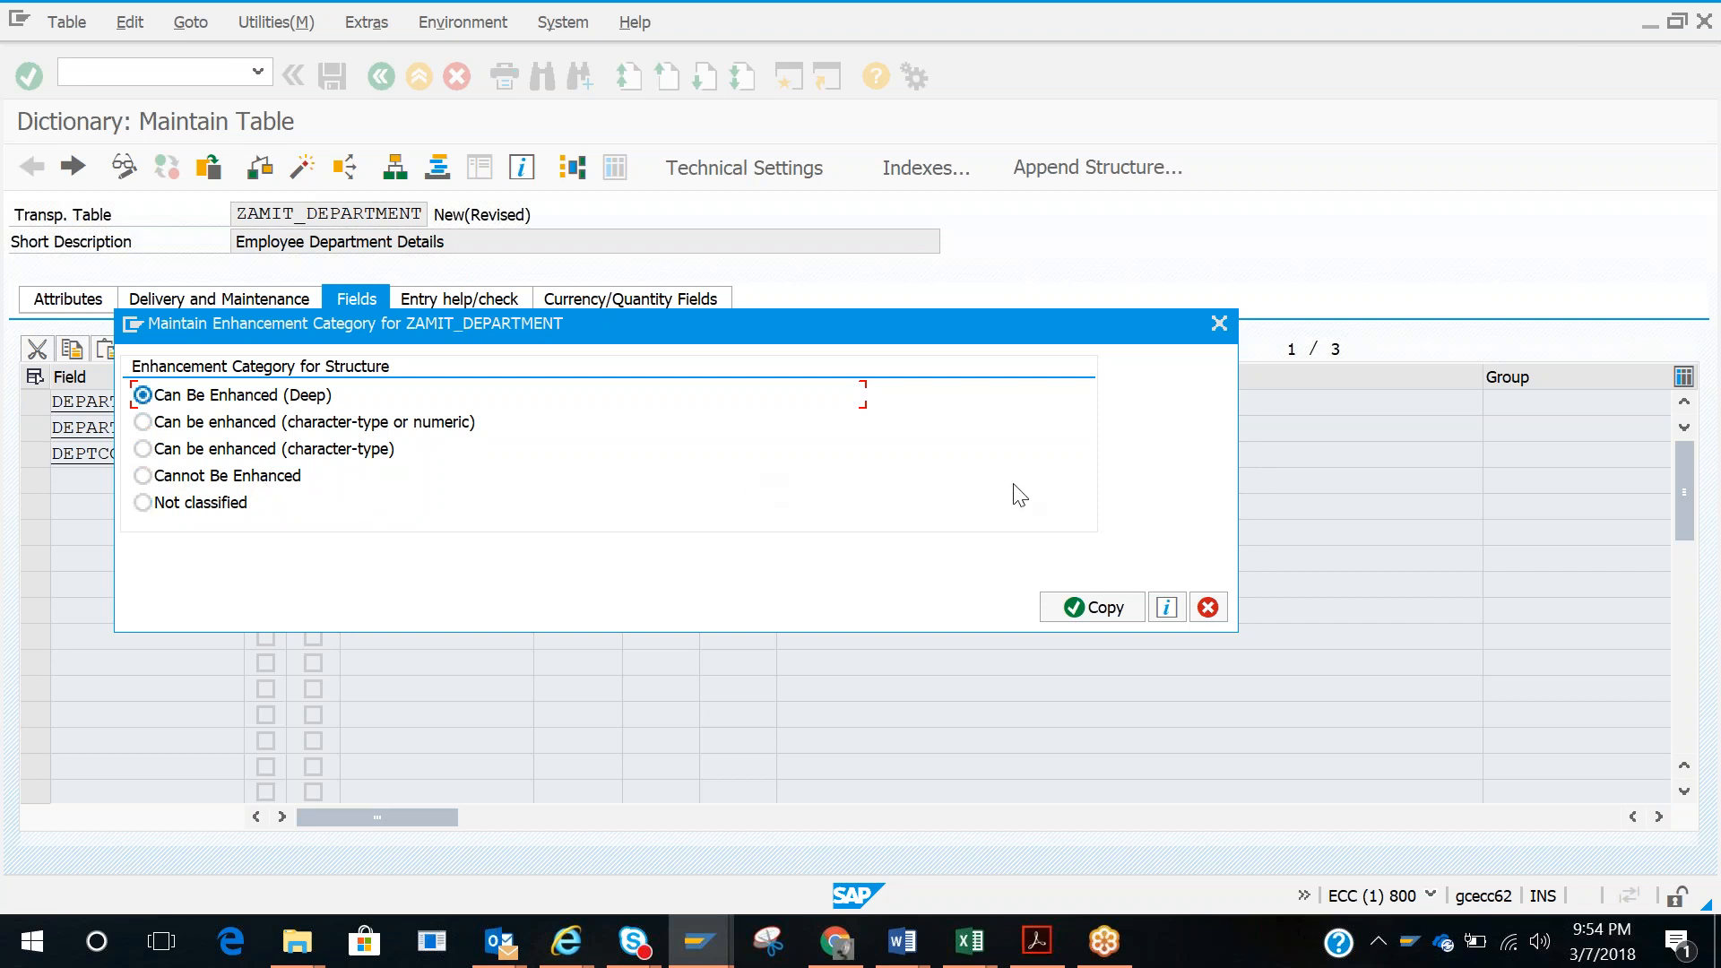
{"action": "left_click", "coordinate": [1084, 608]}
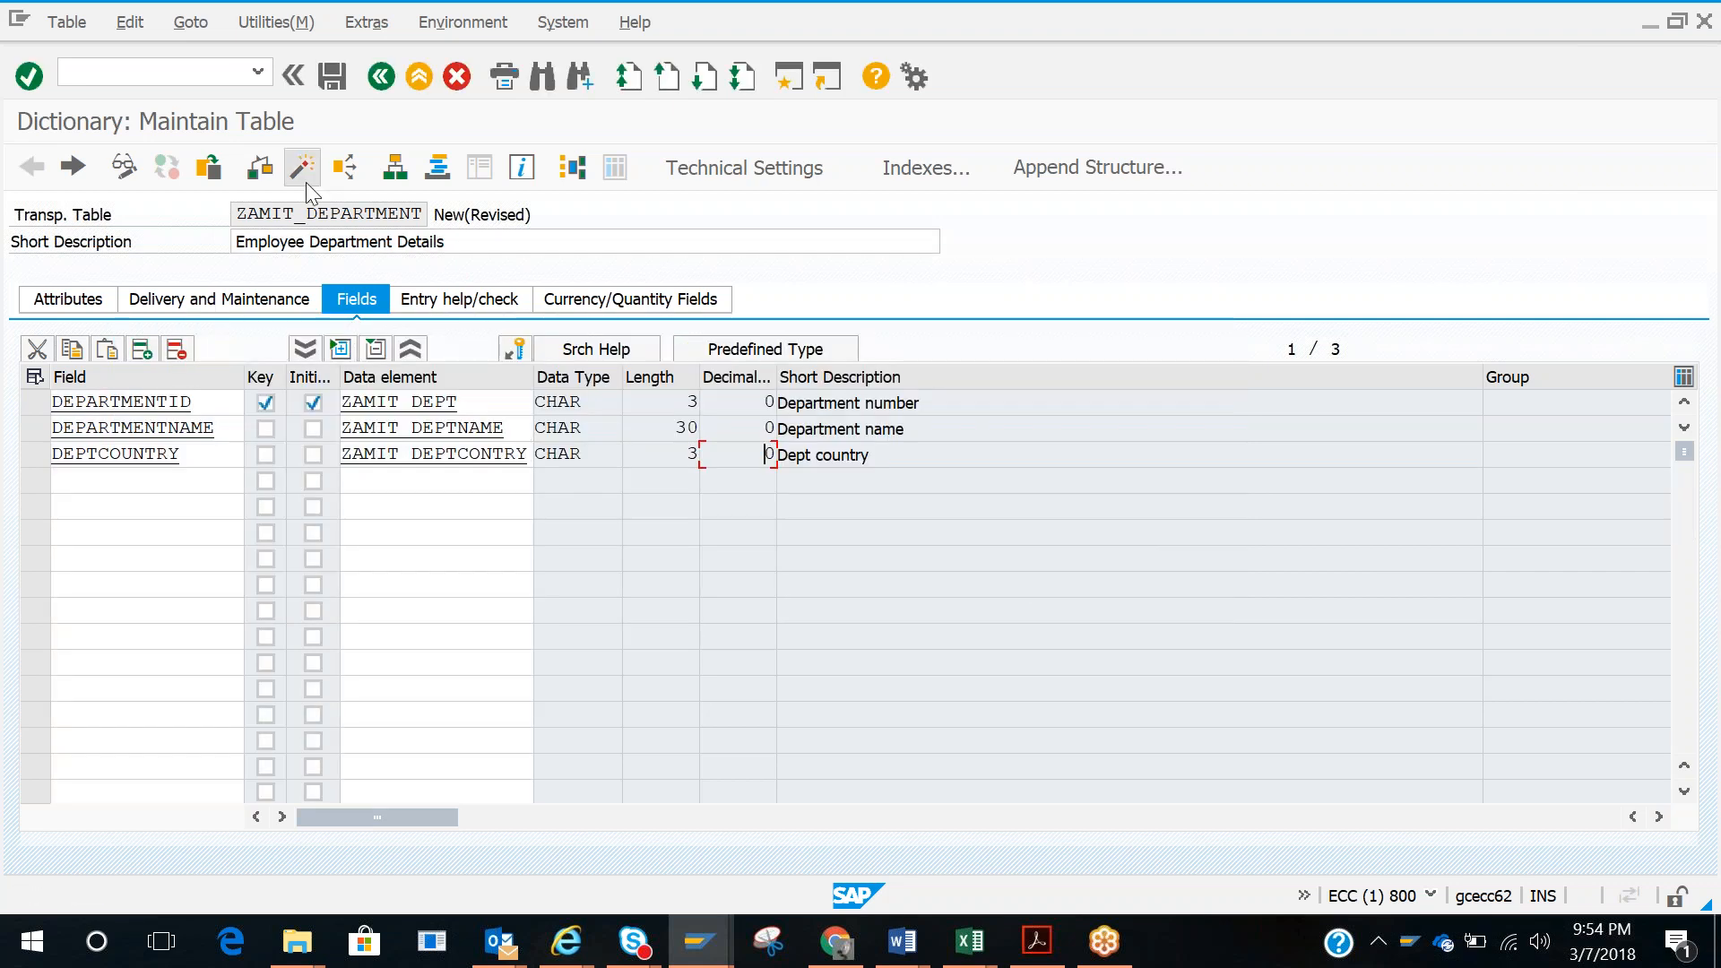
{"action": "left_click", "coordinate": [306, 182]}
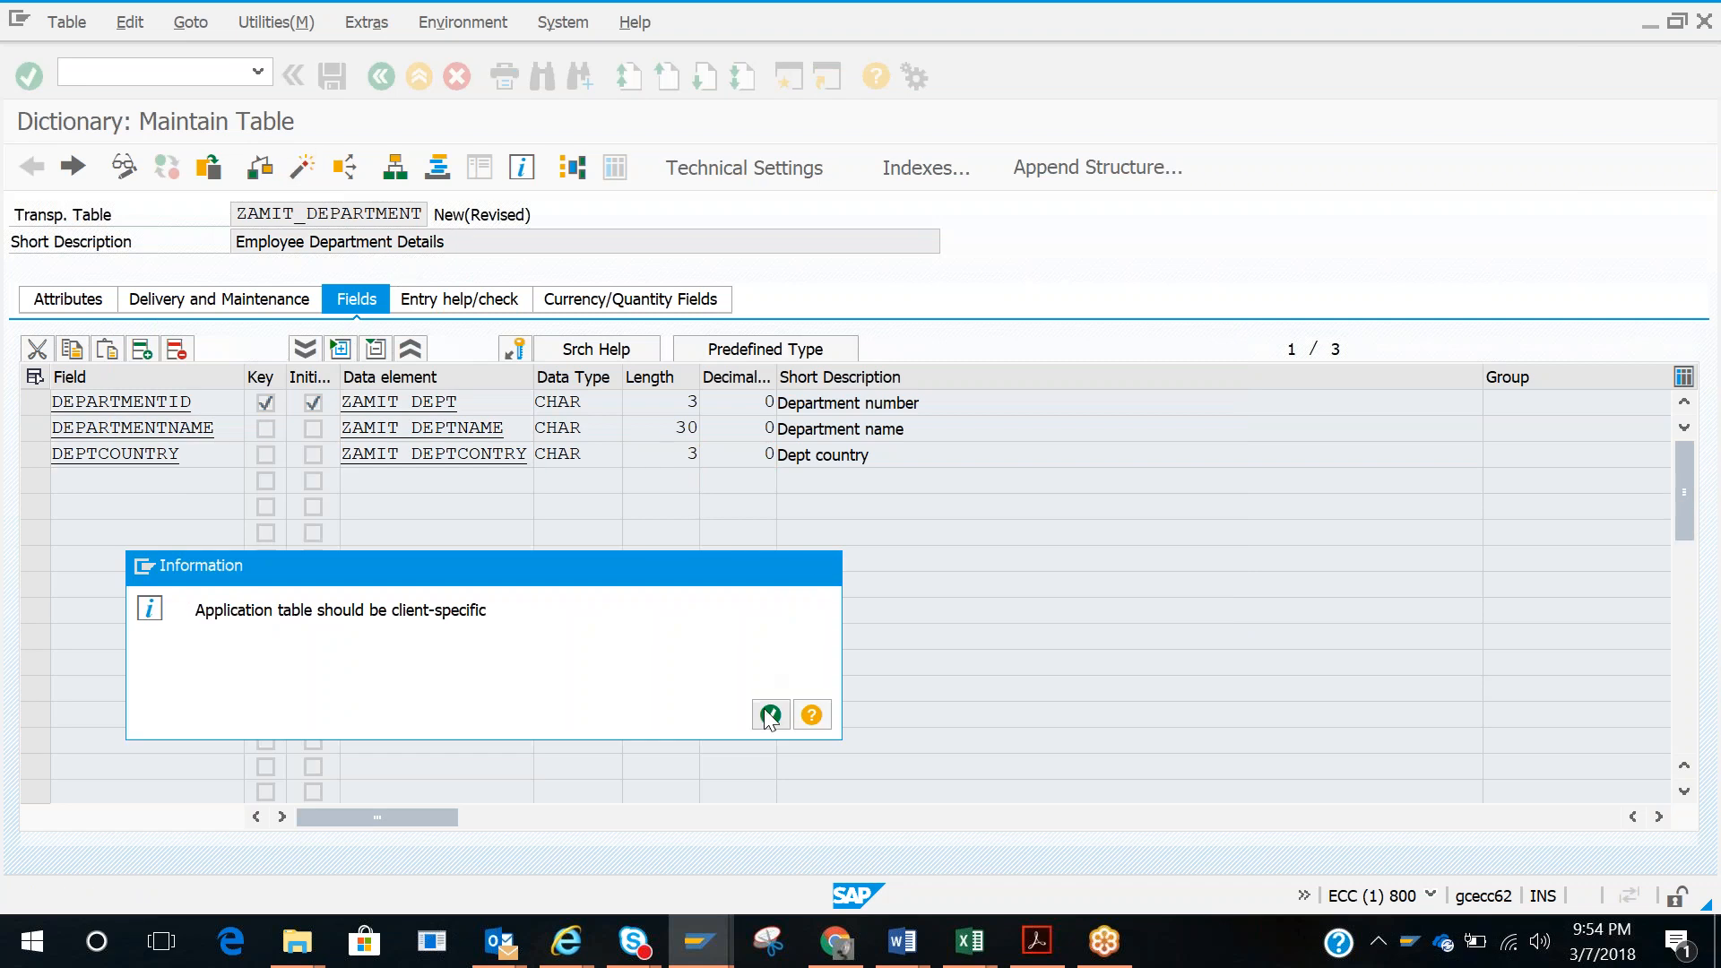
{"action": "key", "text": "Return"}
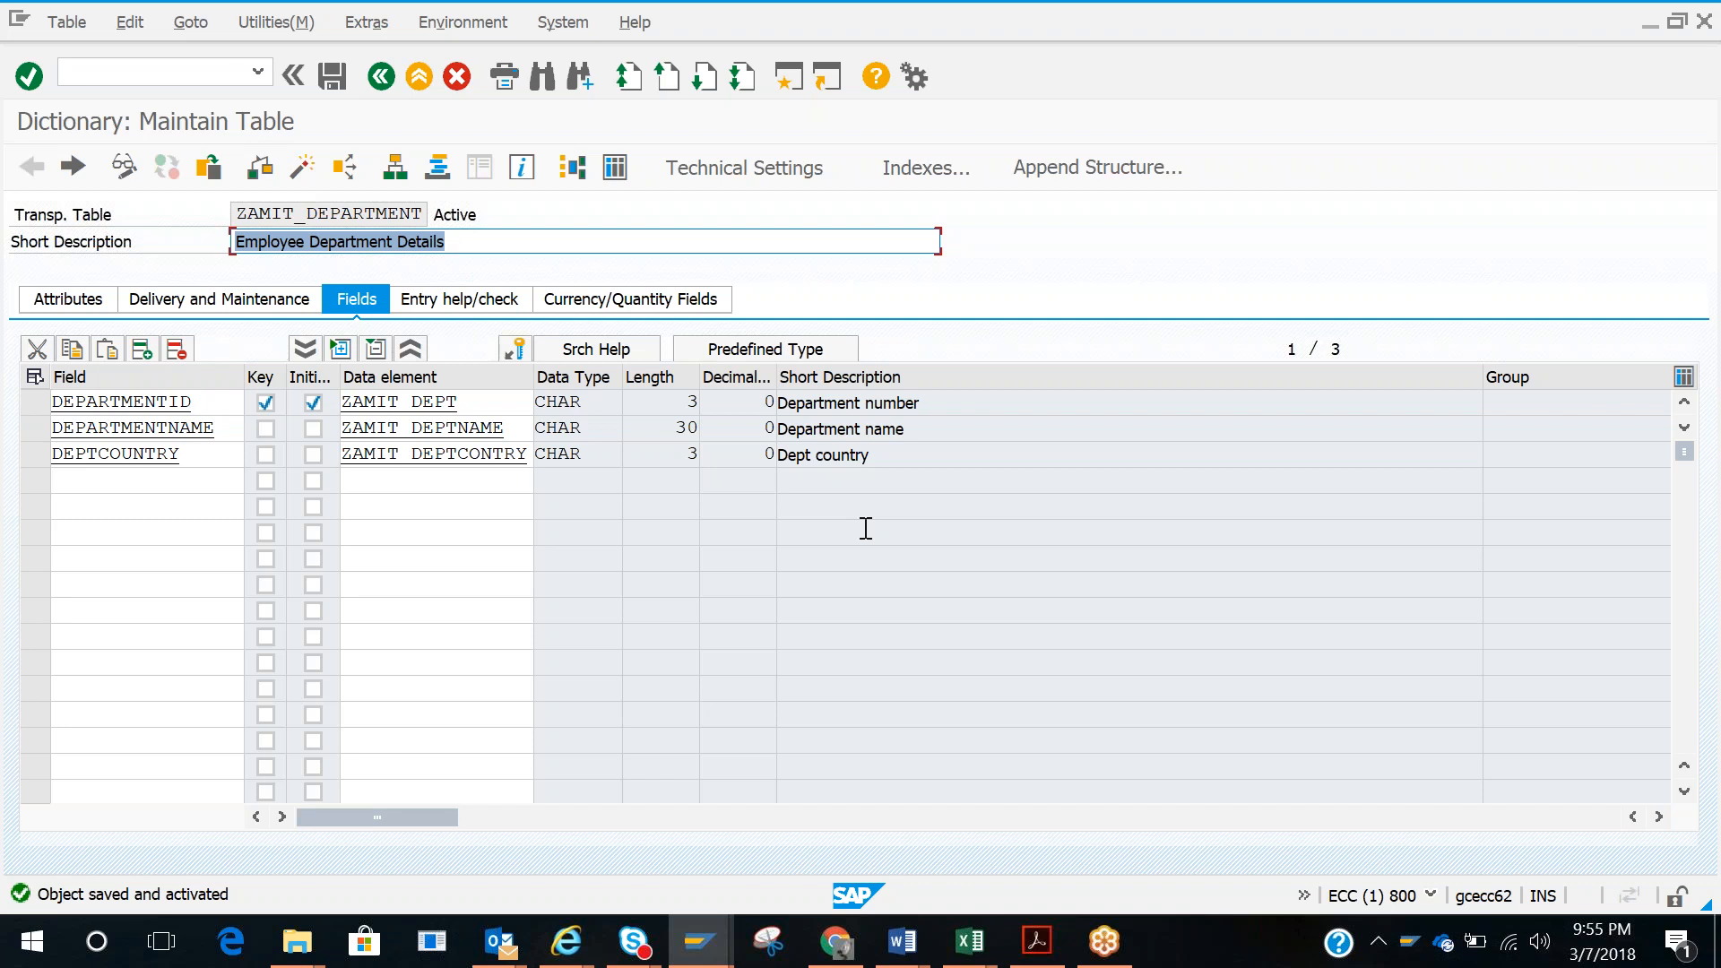
Step: Switch to the other session, return to the ZAMIT_EMPLOYEE table and put it in change mode
{"action": "key", "text": "alt+Tab"}
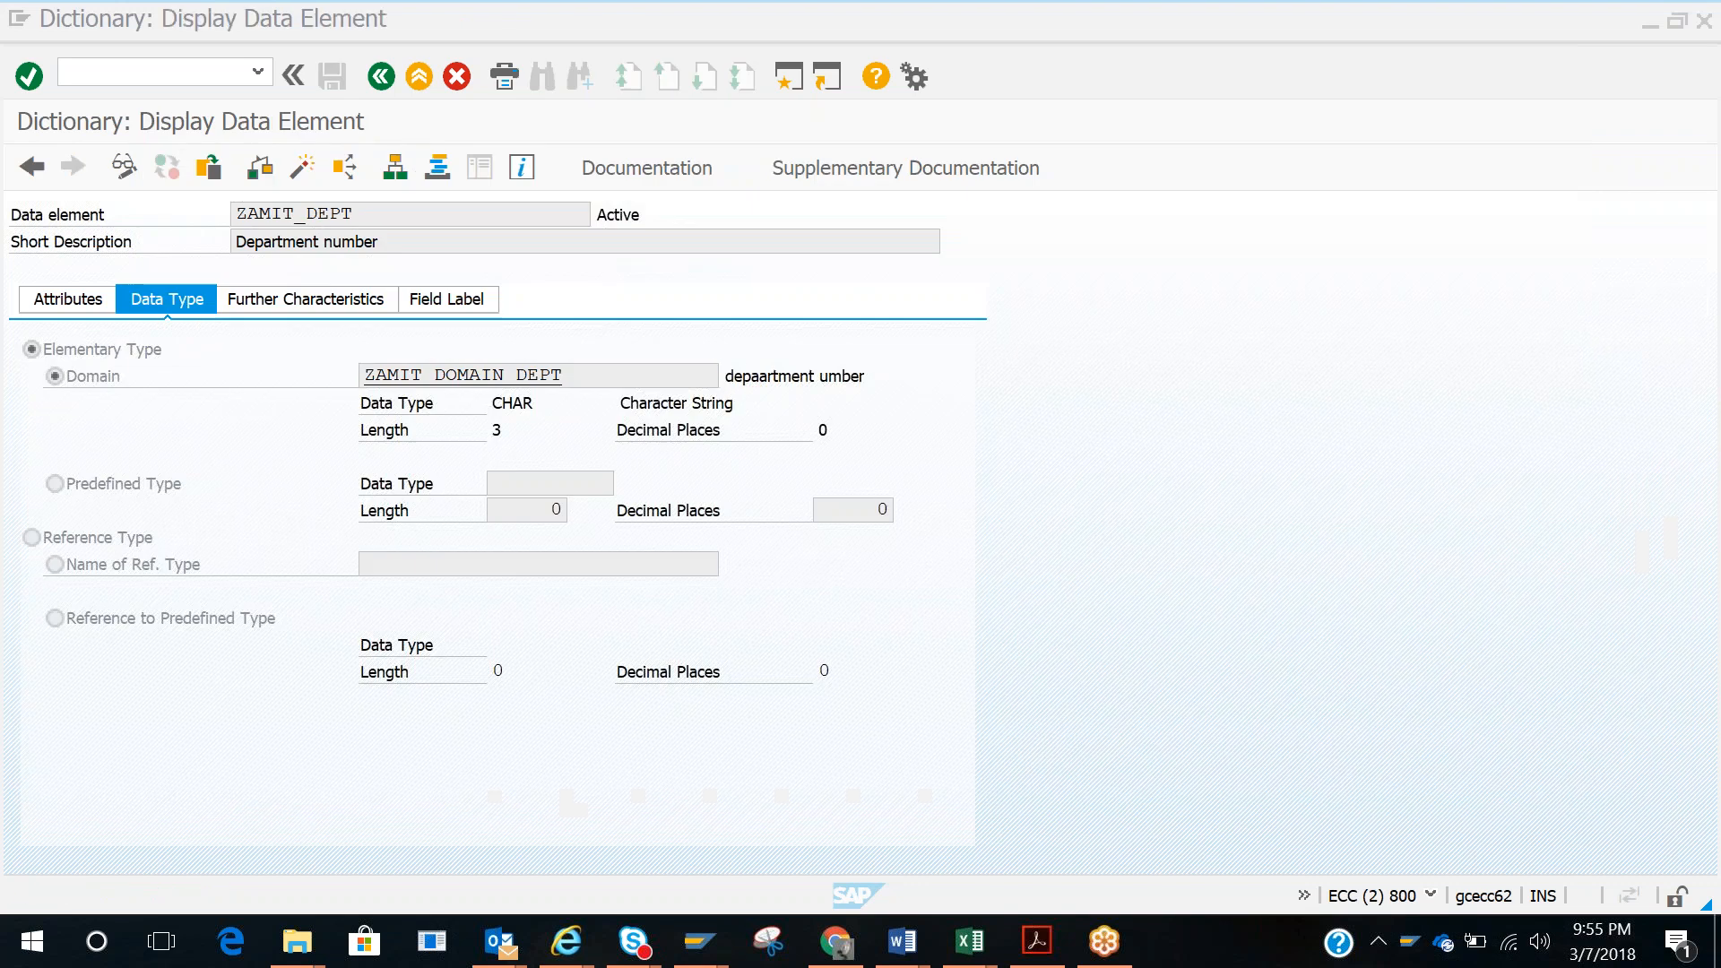
{"action": "left_click", "coordinate": [381, 79]}
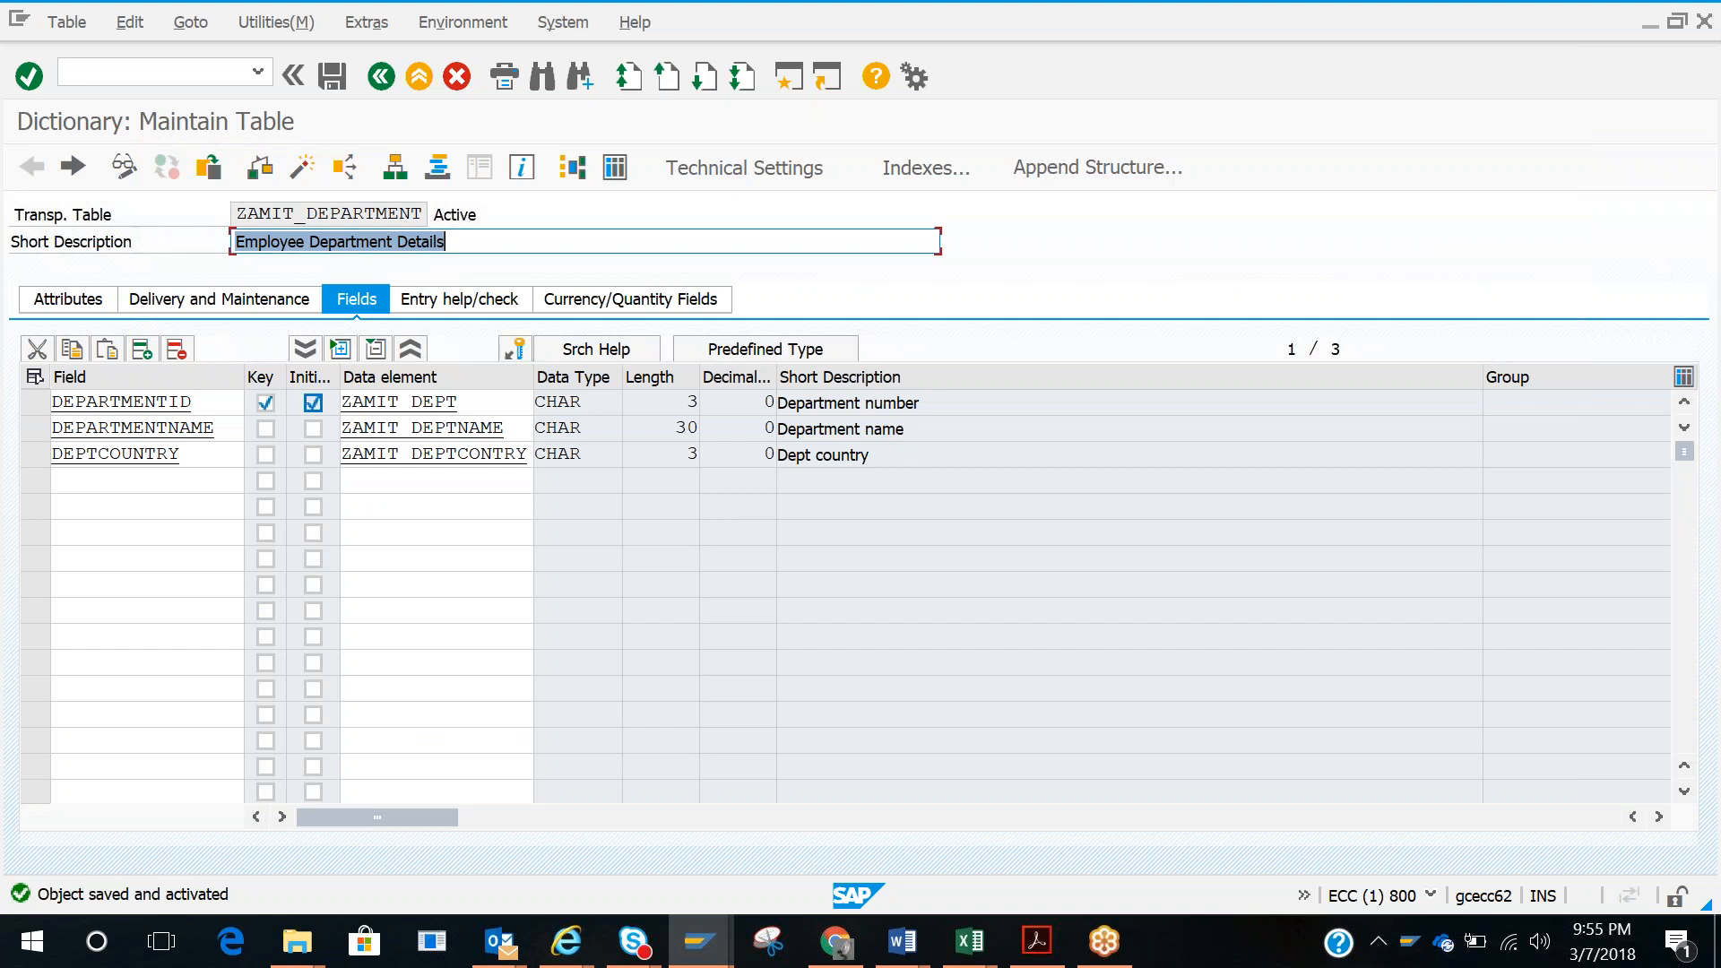
{"action": "key", "text": "alt+Tab"}
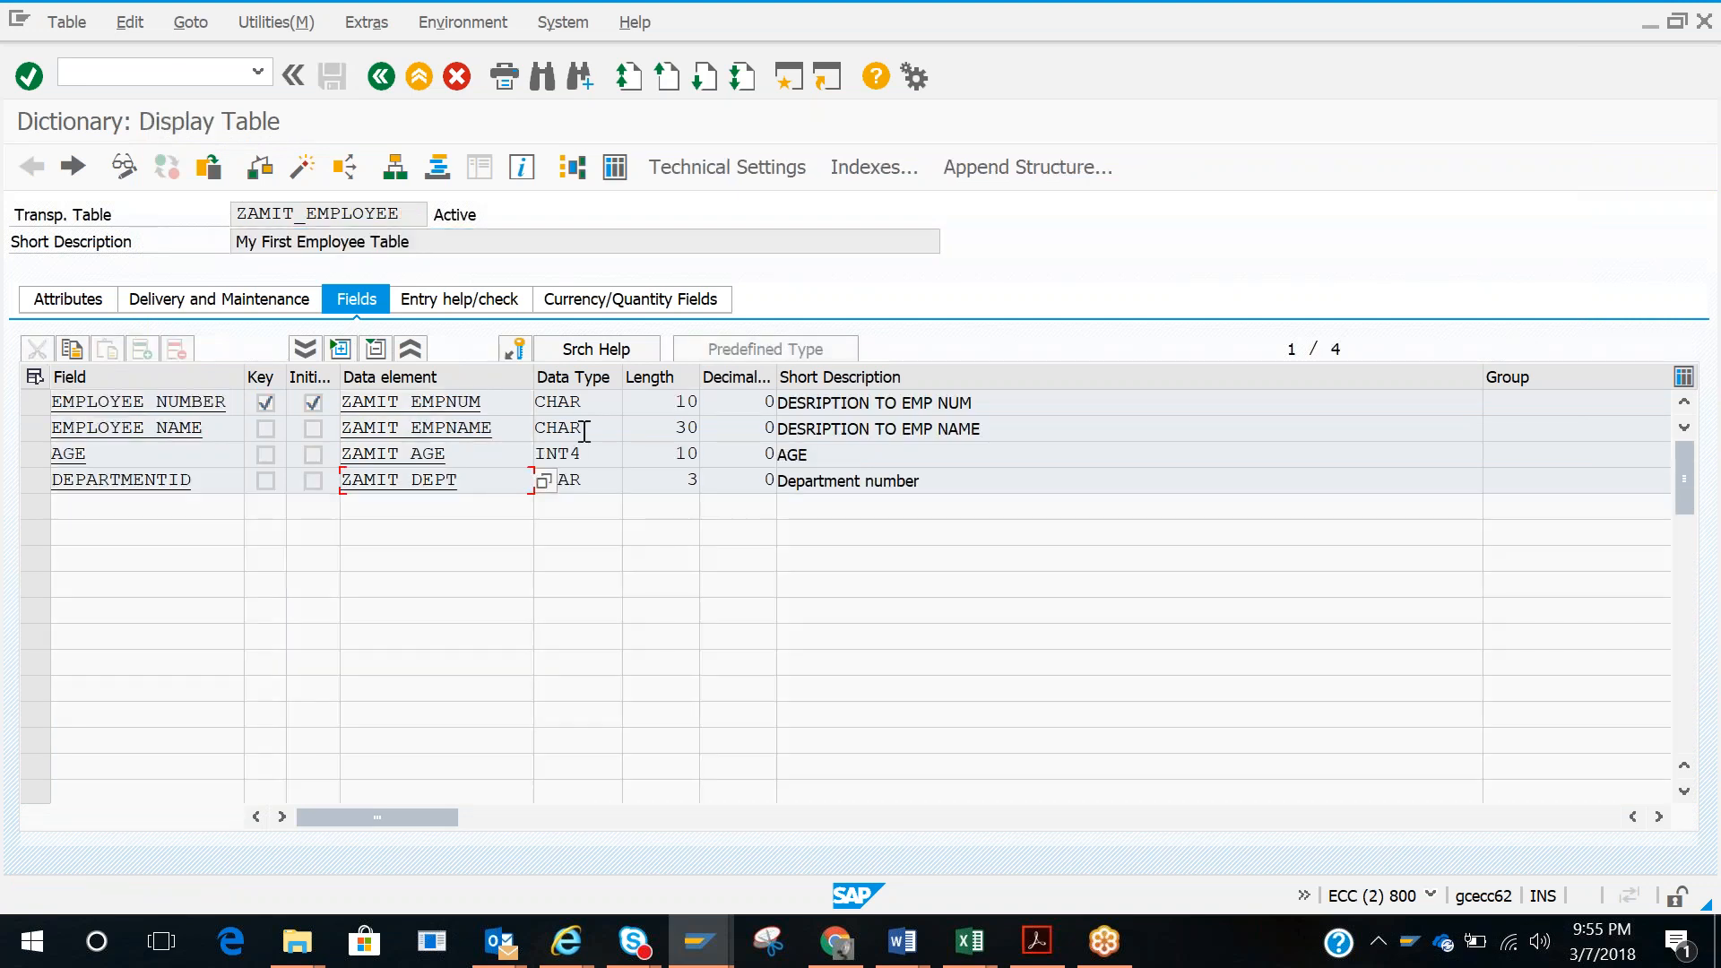
{"action": "left_click", "coordinate": [122, 170]}
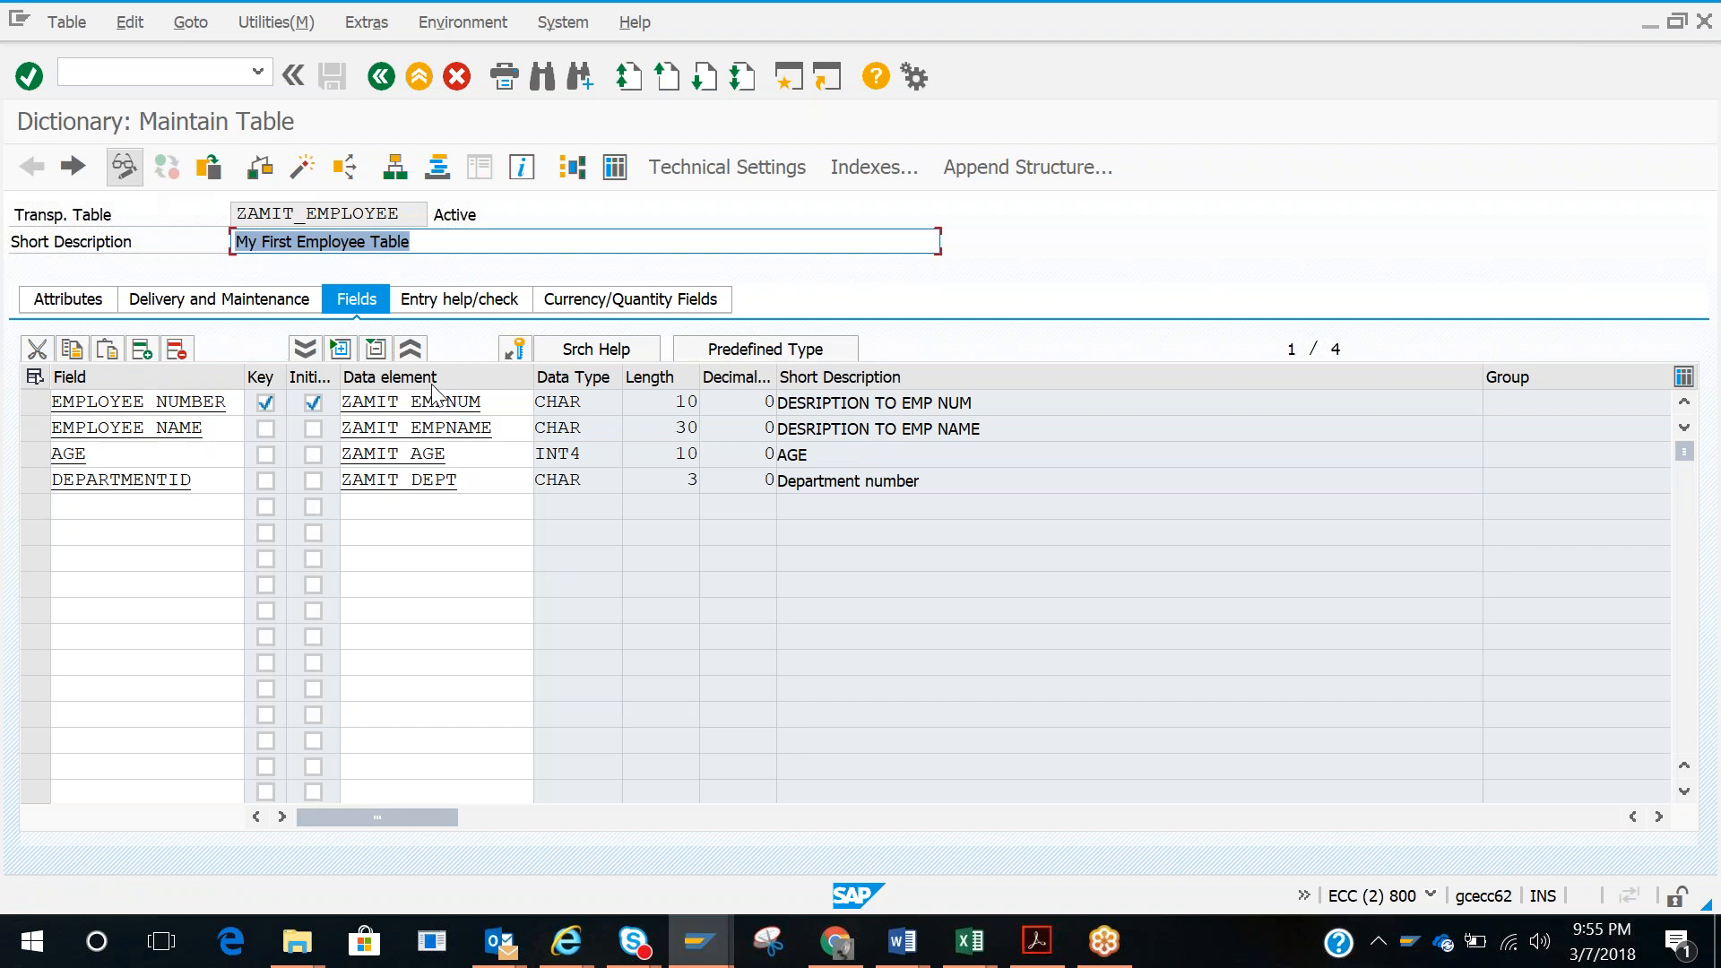
Step: Start a foreign key on the DEPARTMENTID field of ZAMIT_EMPLOYEE and enter the copied table name ZAMIT_DEPARTMENT as its check table
{"action": "left_click", "coordinate": [34, 481]}
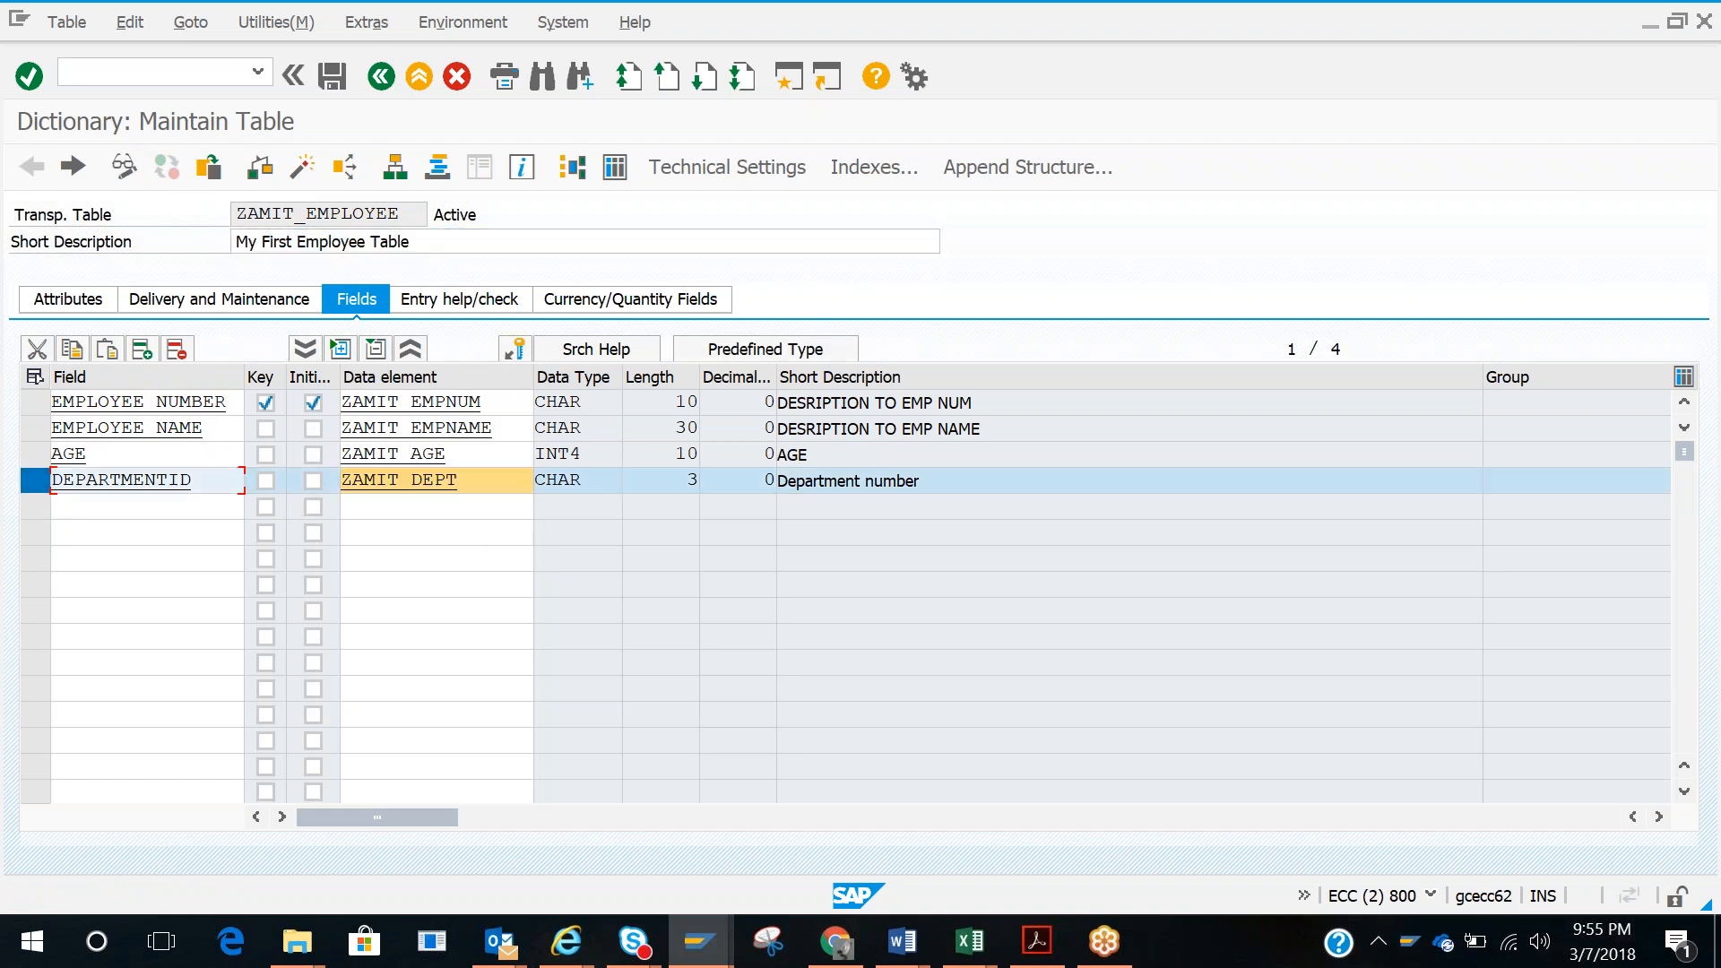
{"action": "left_click", "coordinate": [517, 351]}
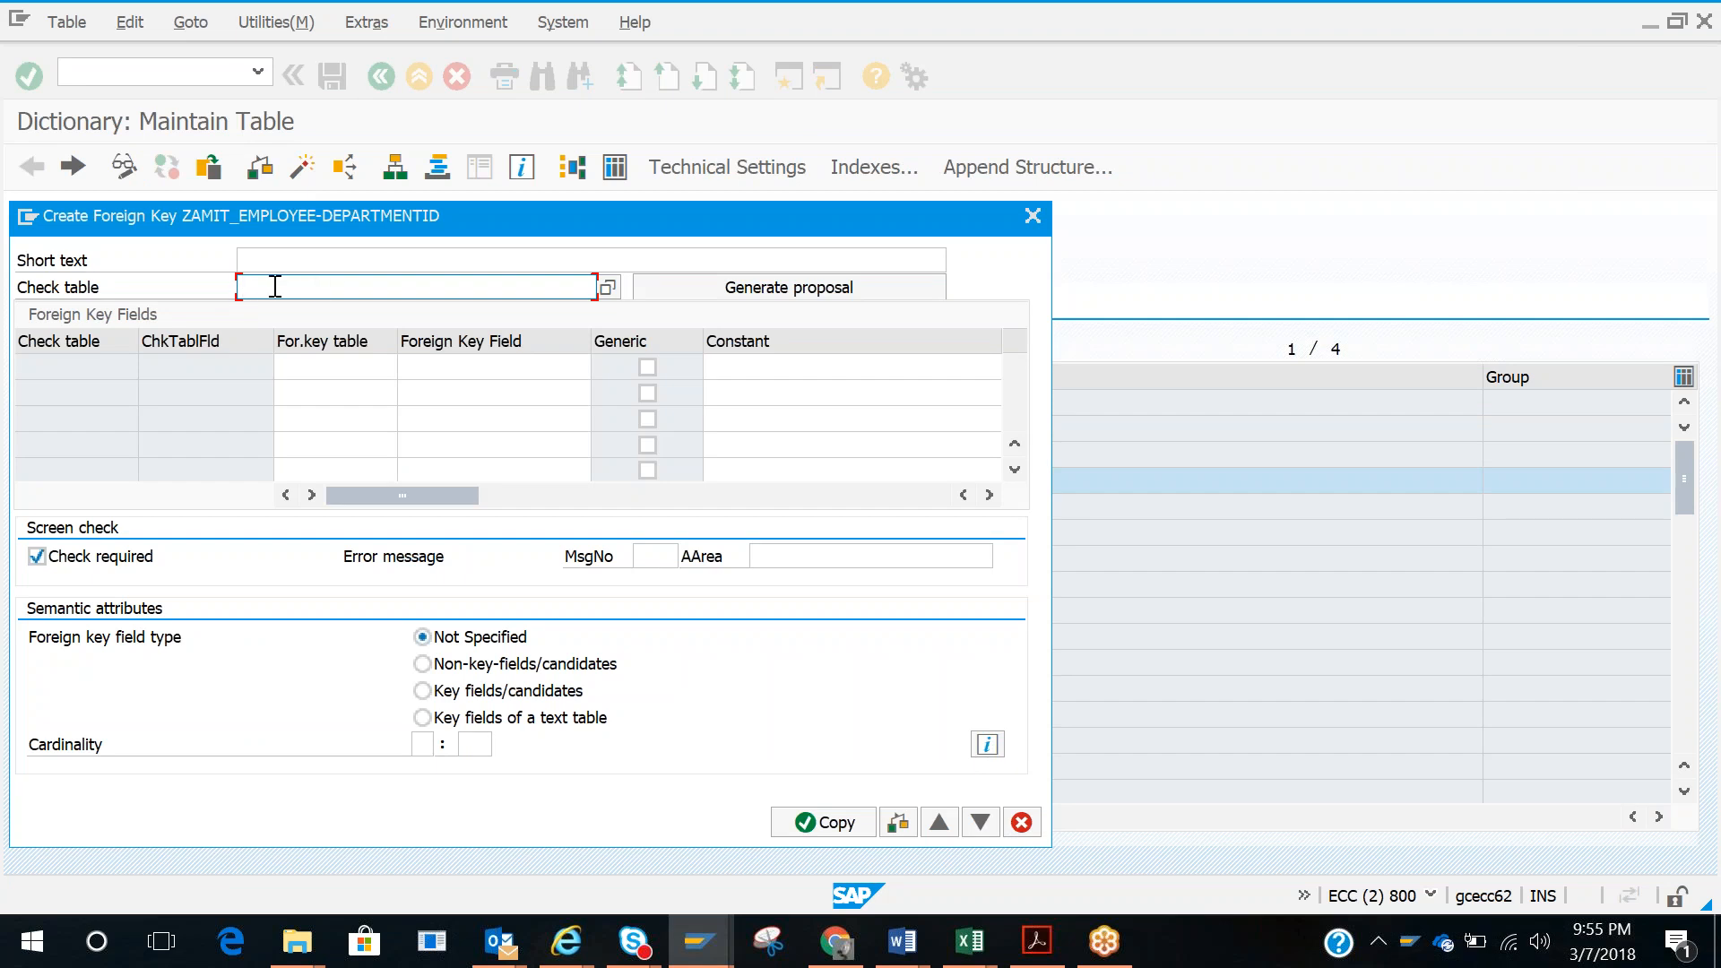
{"action": "key", "text": "alt+Tab"}
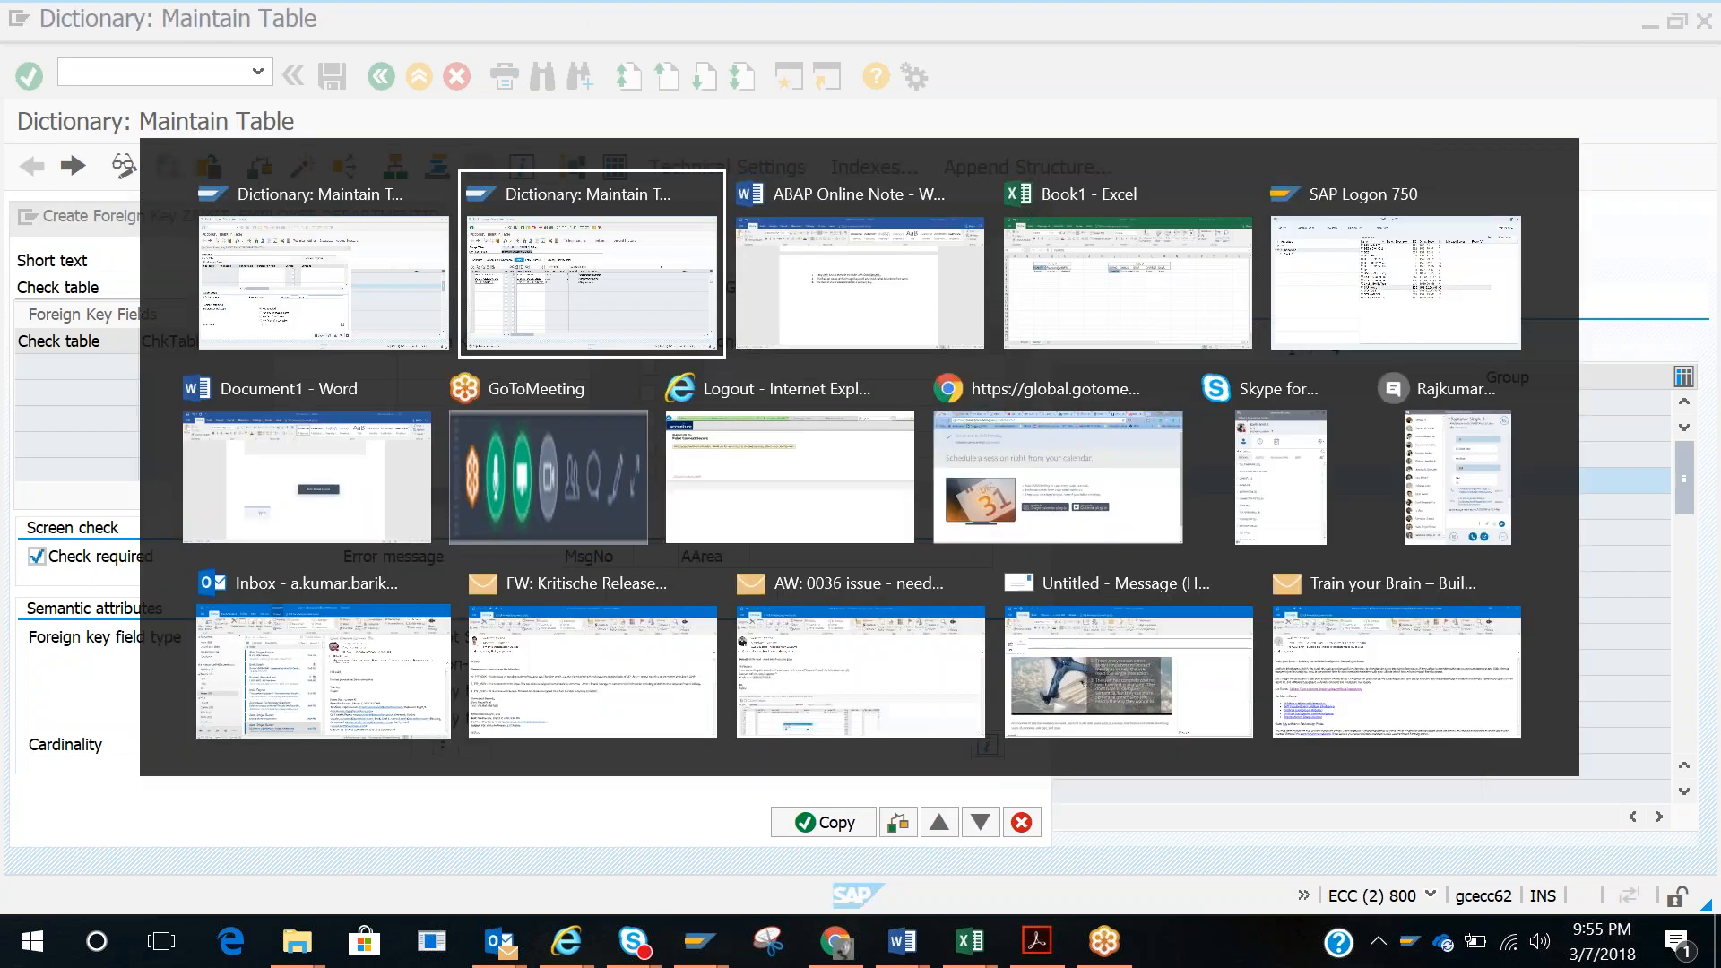
{"action": "left_click_drag", "start_coordinate": [237, 215], "coordinate": [426, 218]}
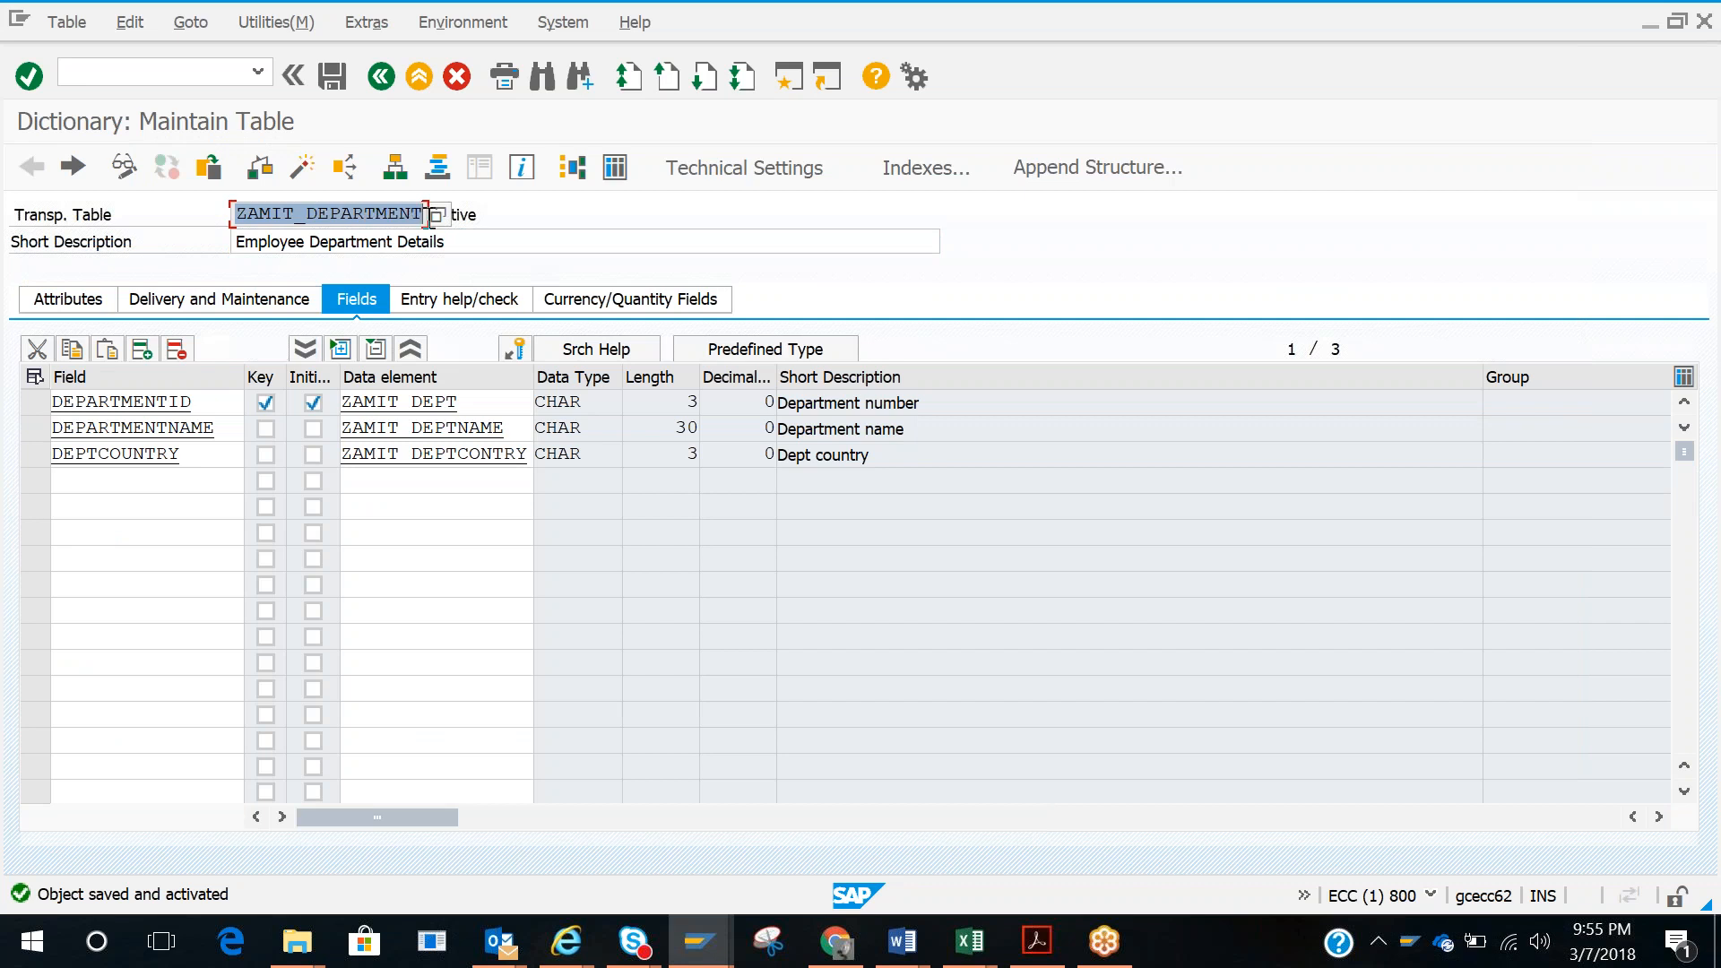
{"action": "key", "text": "ctrl+c"}
{"action": "key", "text": "alt+Tab"}
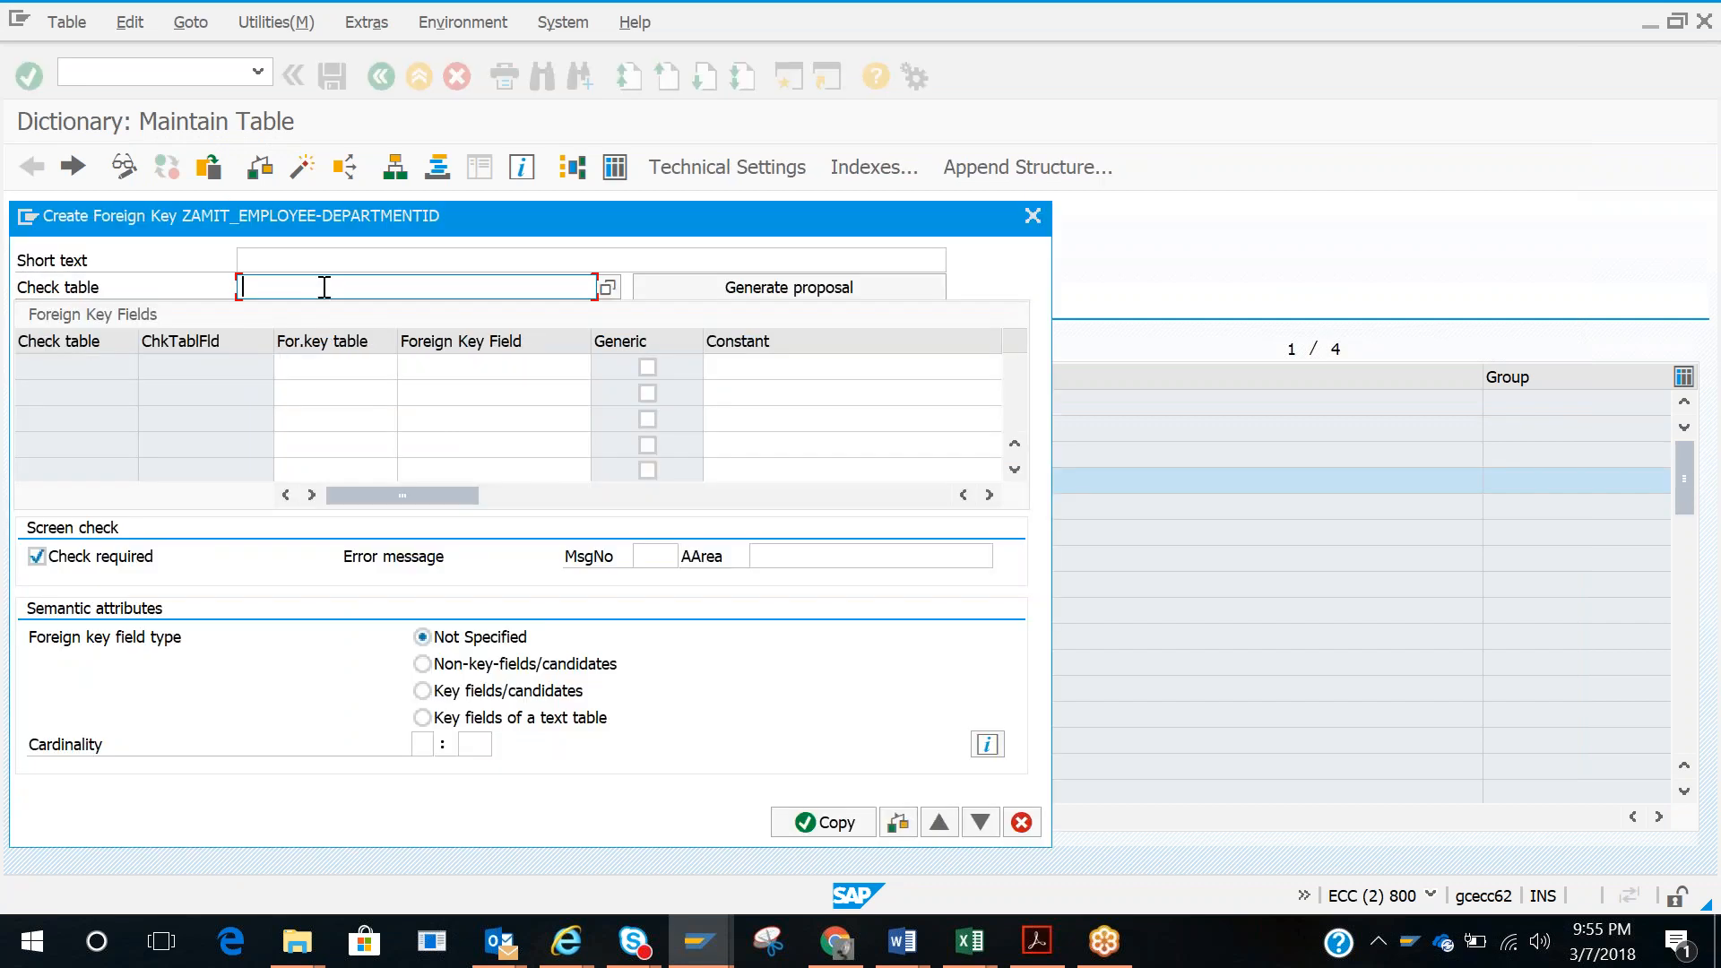
{"action": "key", "text": "ctrl+v"}
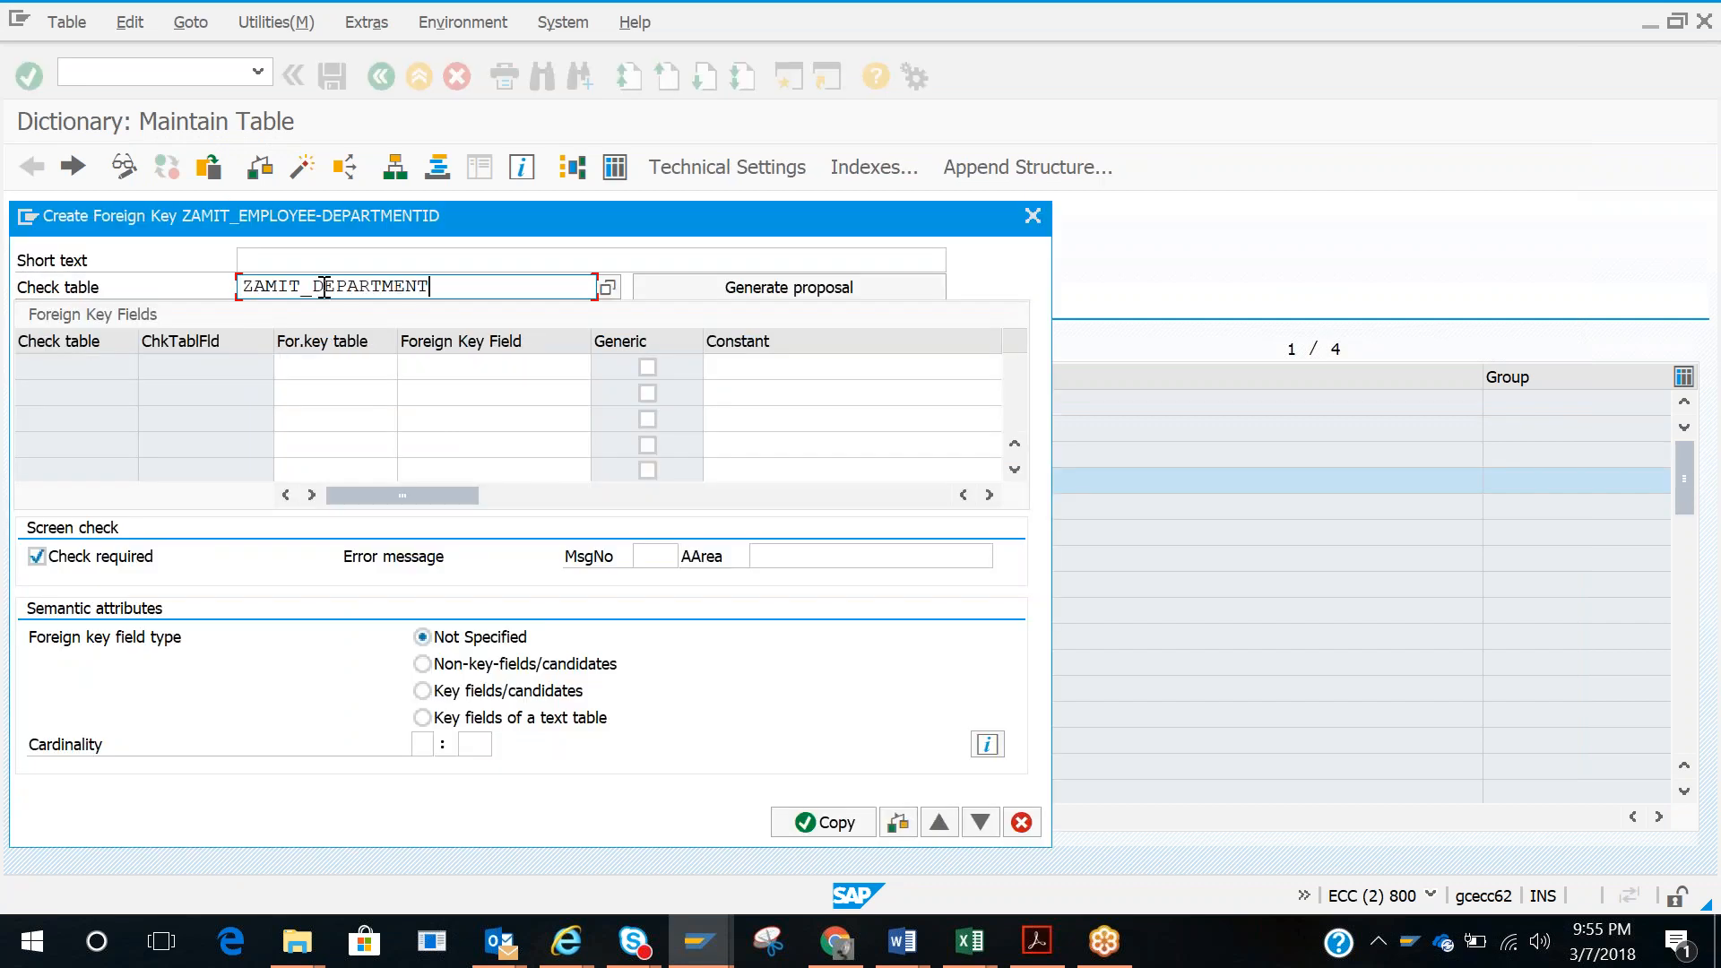
Step: Generate and accept the foreign key field proposal for DEPARTMENTID, and activate the ZAMIT_EMPLOYEE table
{"action": "key", "text": "Return"}
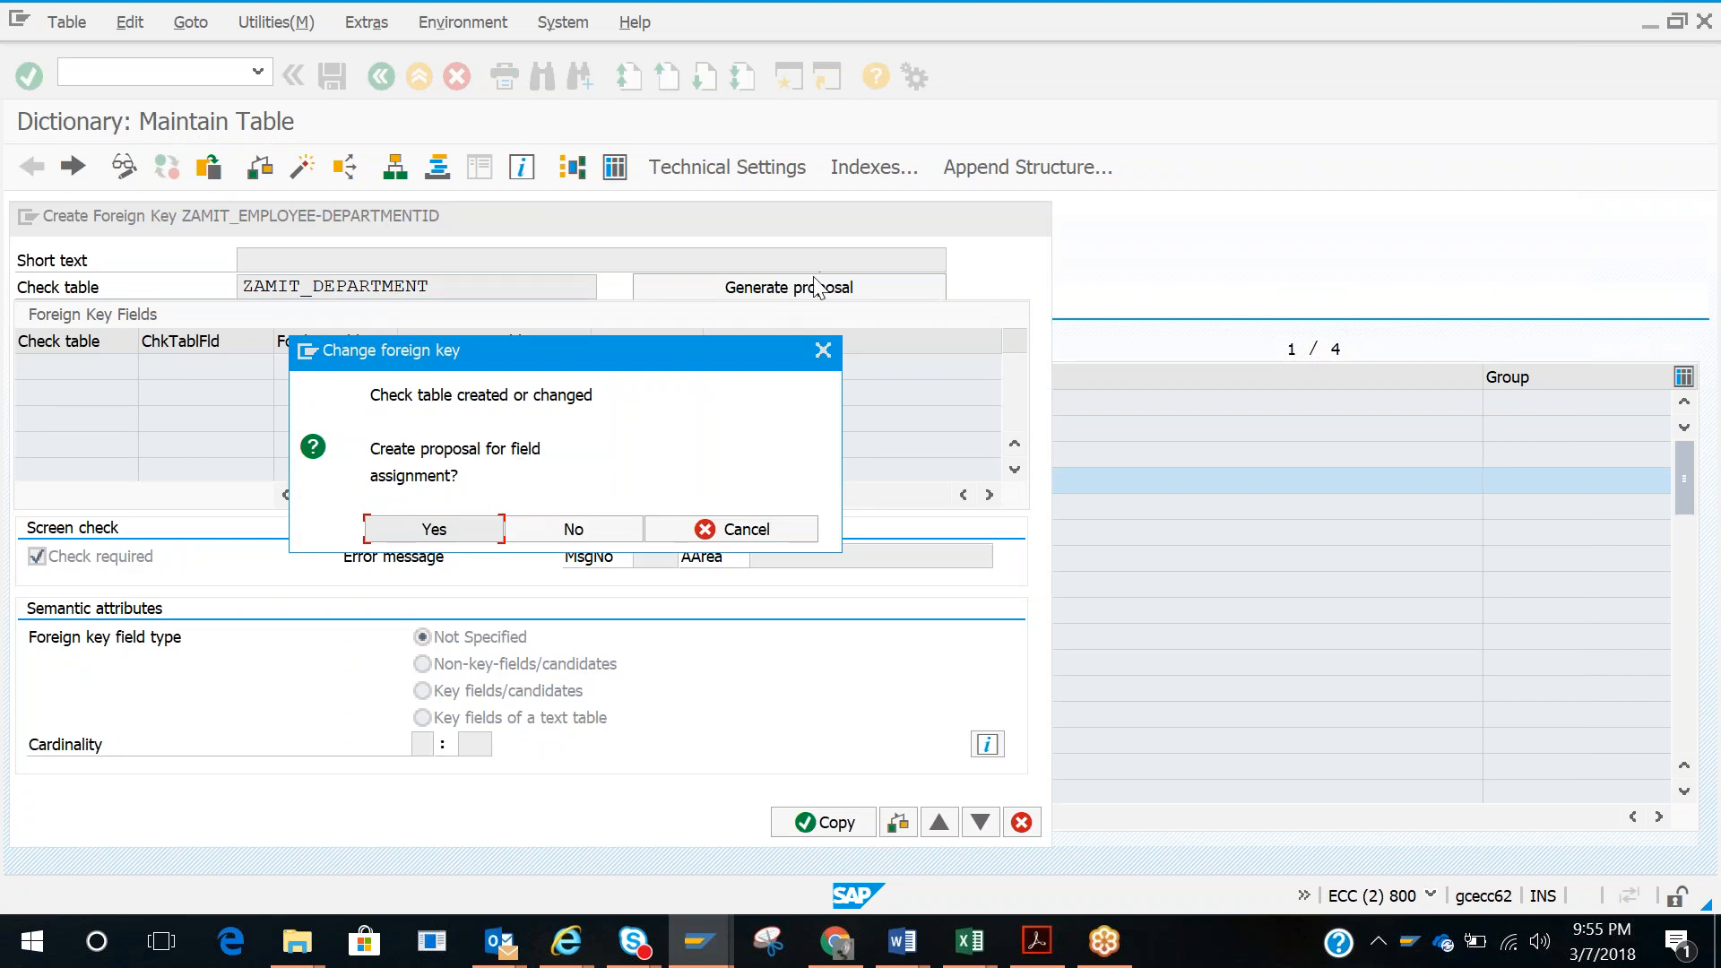
{"action": "left_click", "coordinate": [664, 530]}
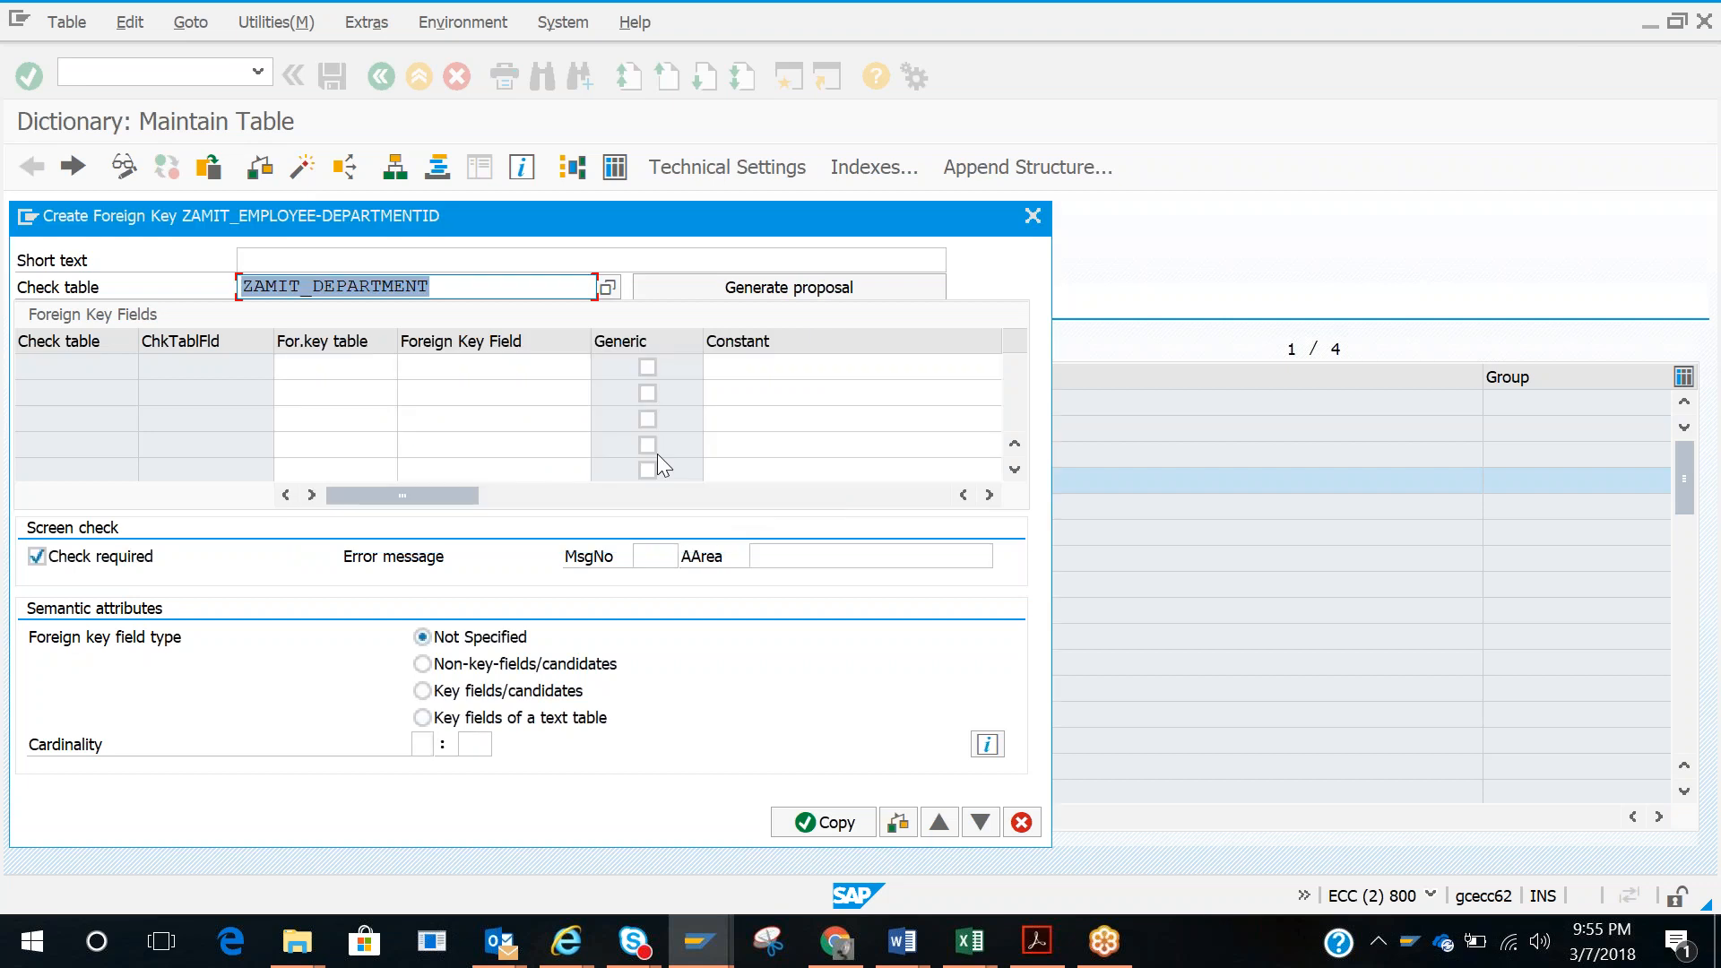
{"action": "left_click", "coordinate": [782, 299]}
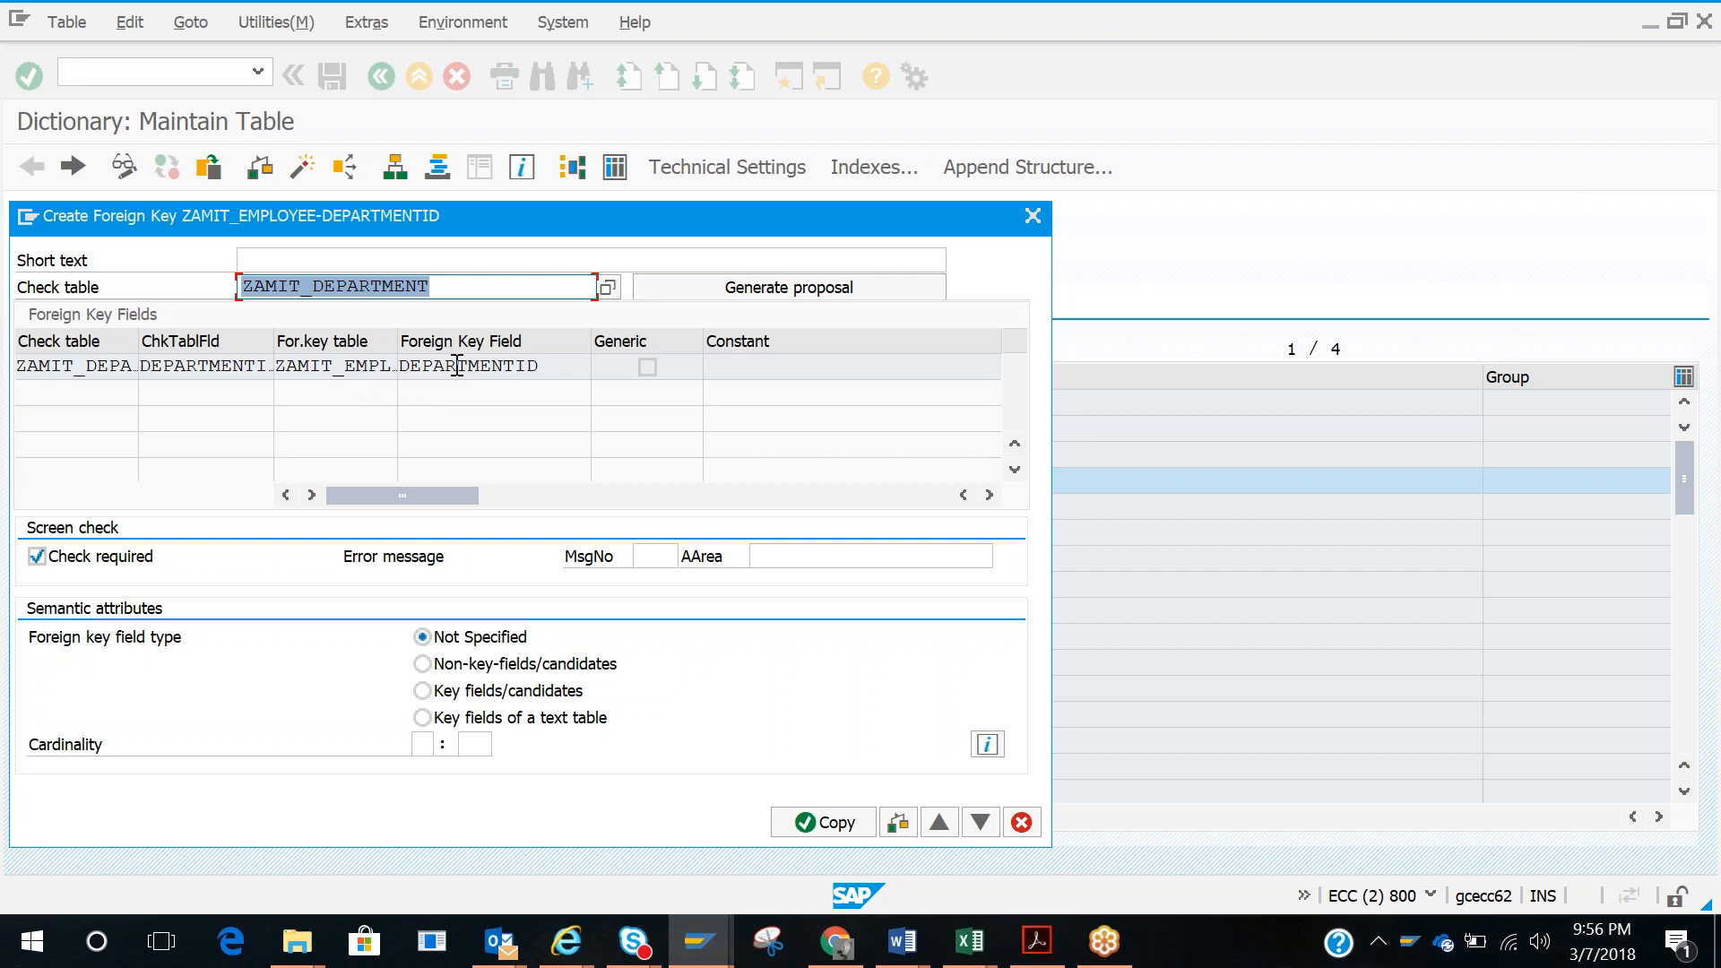
{"action": "left_click", "coordinate": [538, 365]}
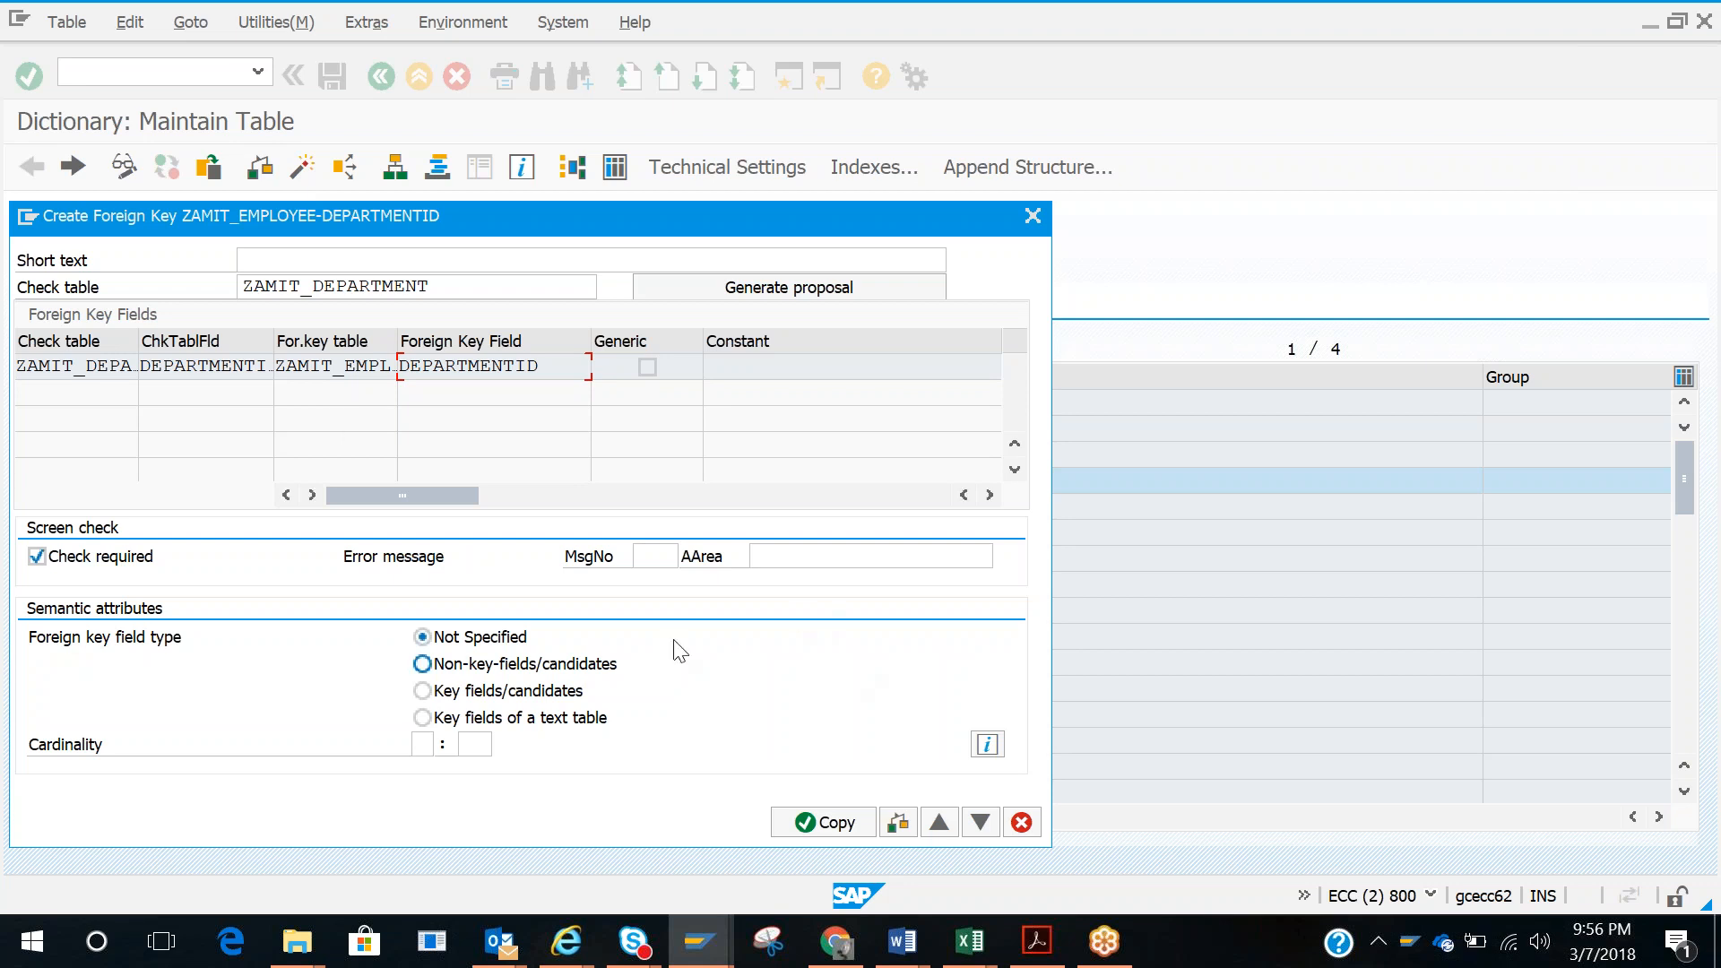
{"action": "left_click", "coordinate": [825, 823]}
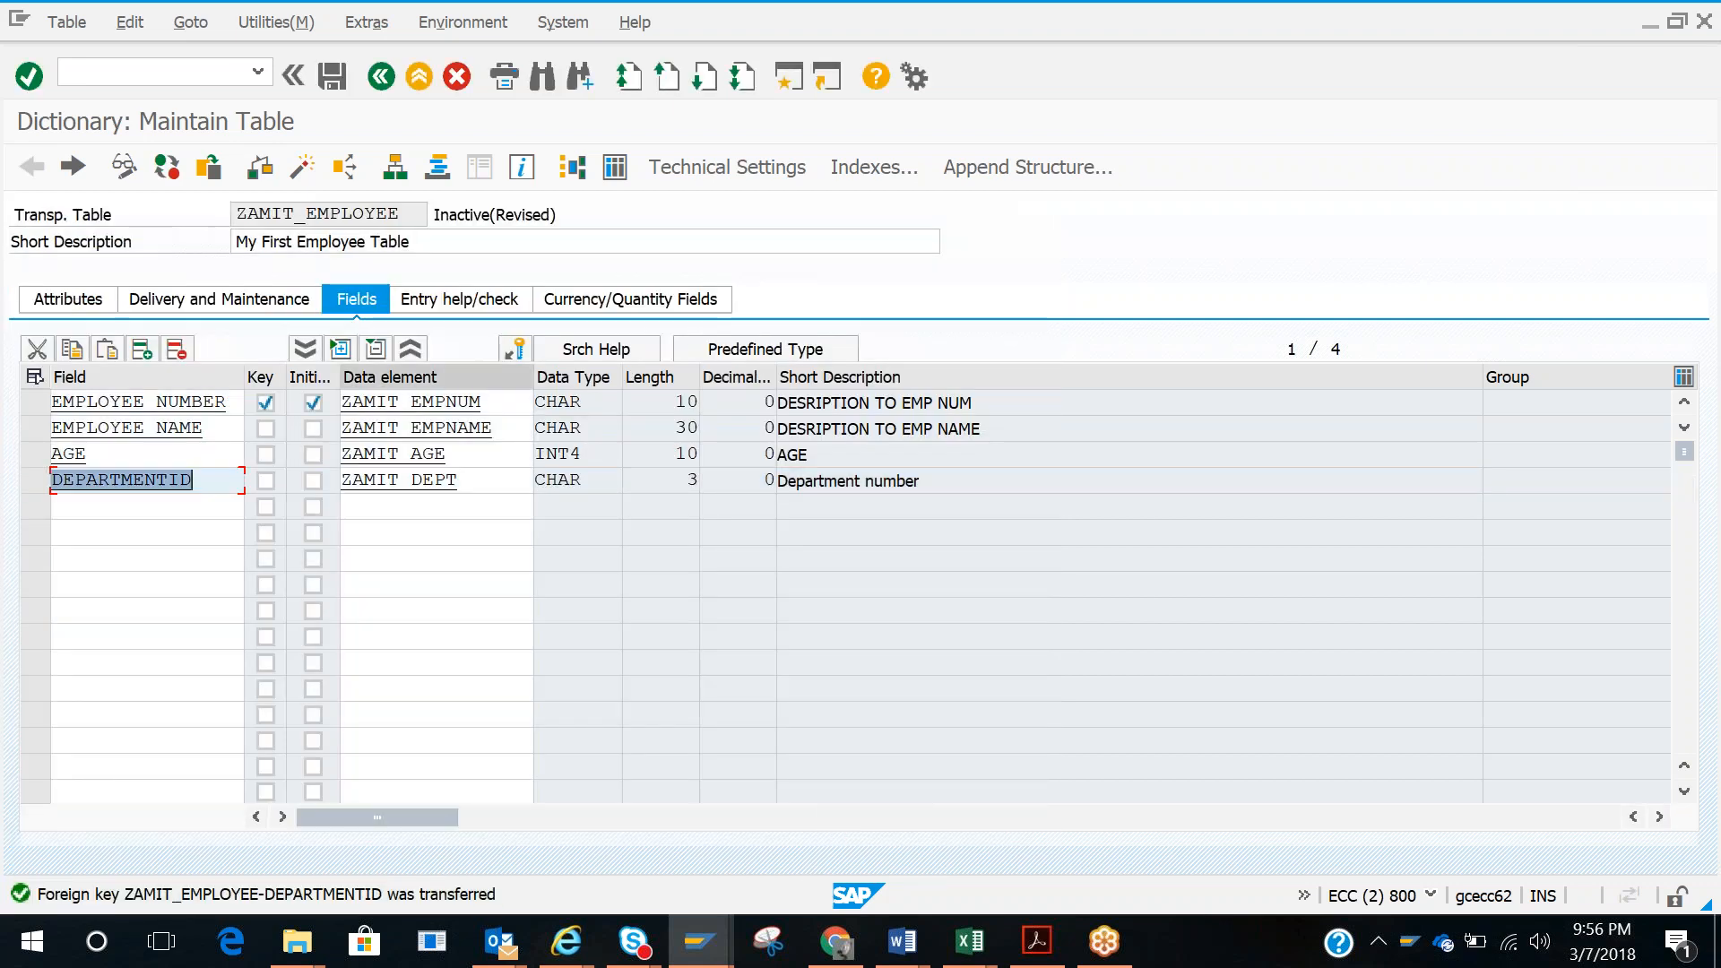
{"action": "left_click", "coordinate": [303, 173]}
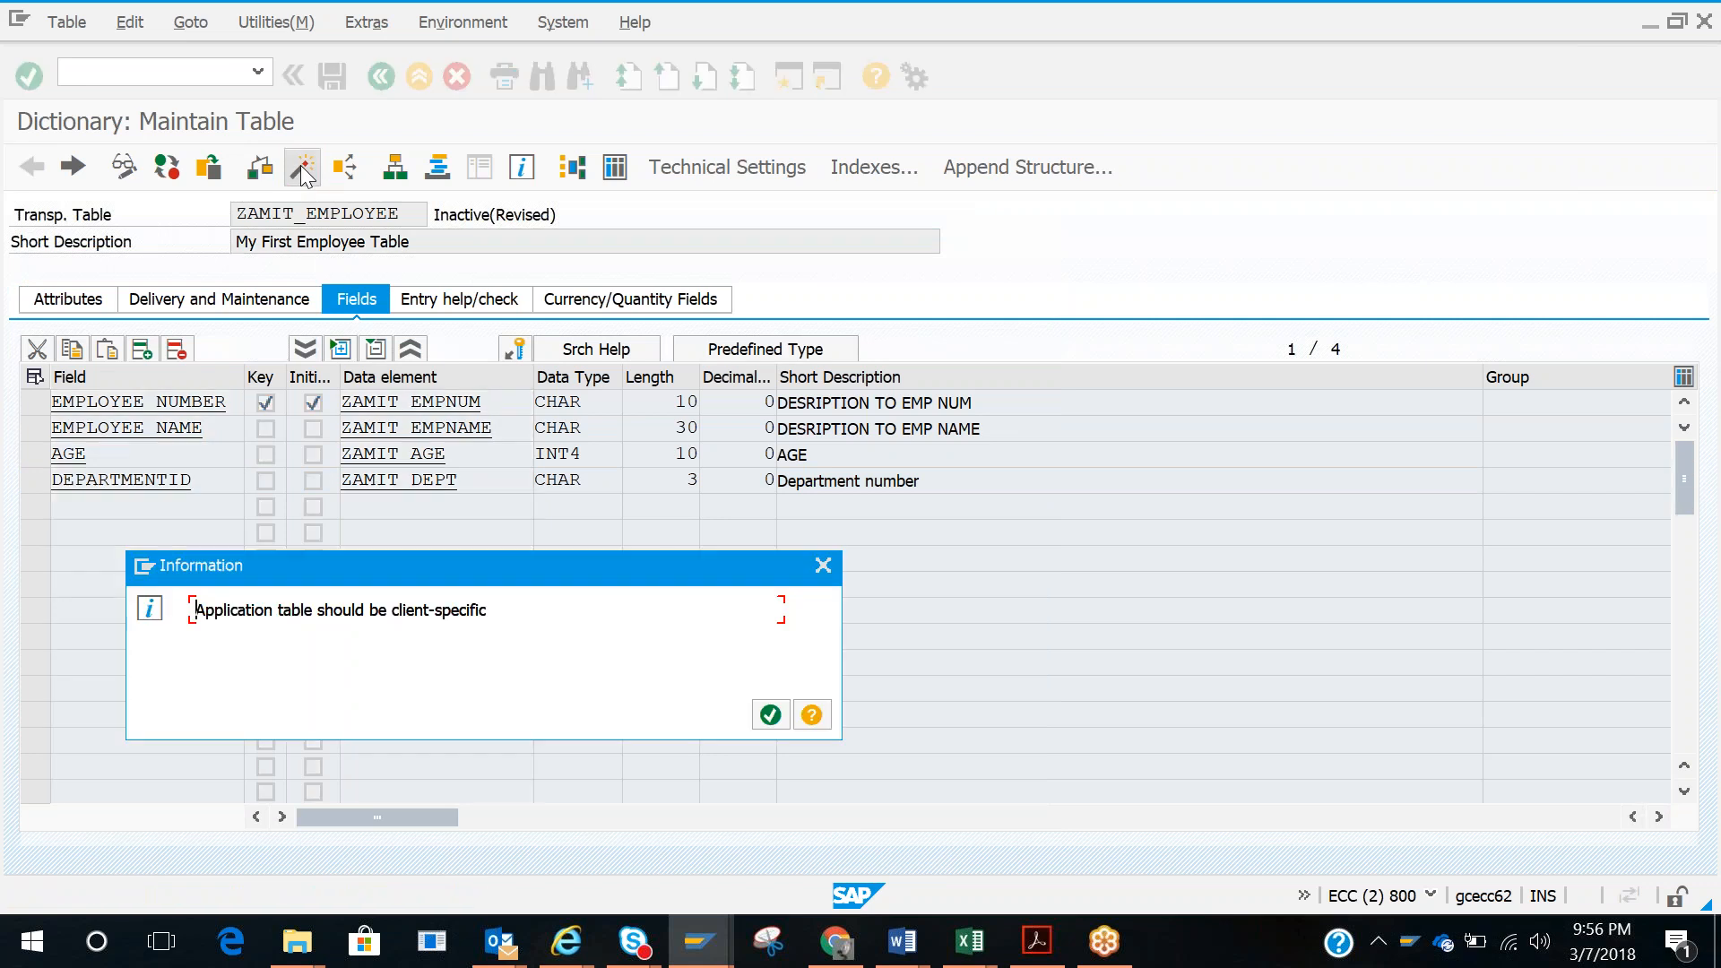
{"action": "key", "text": "Return"}
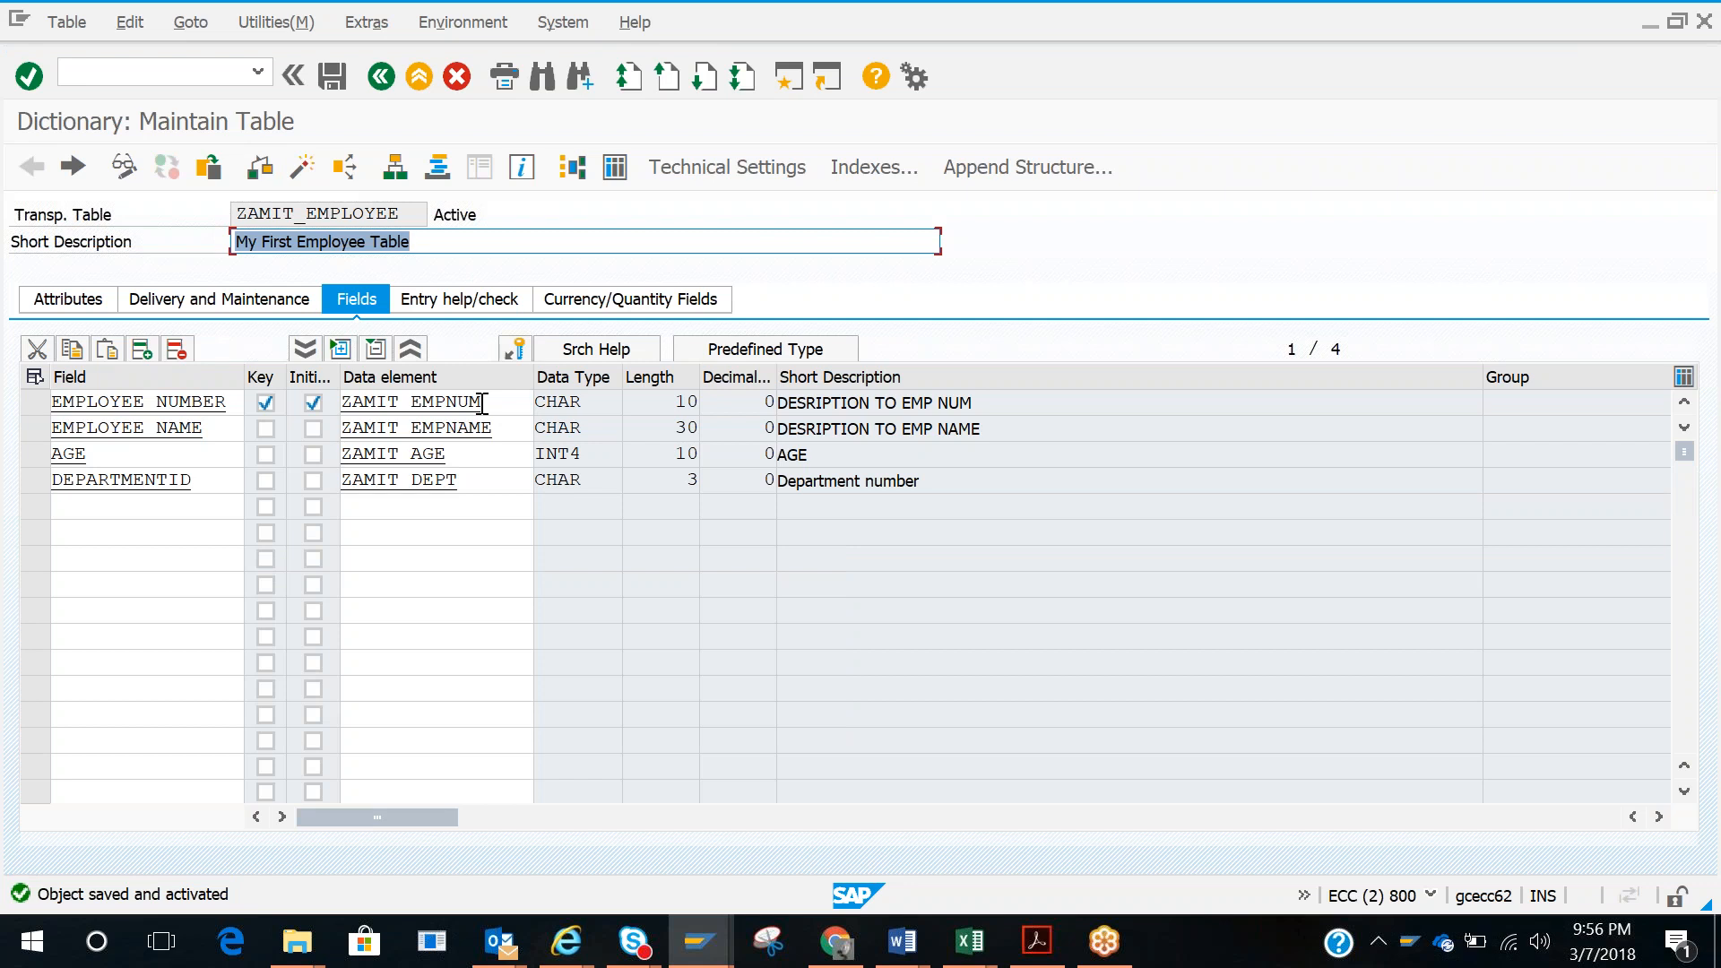
Step: Open the form for creating new table entries in ZAMIT_EMPLOYEE
{"action": "left_click", "coordinate": [366, 20]}
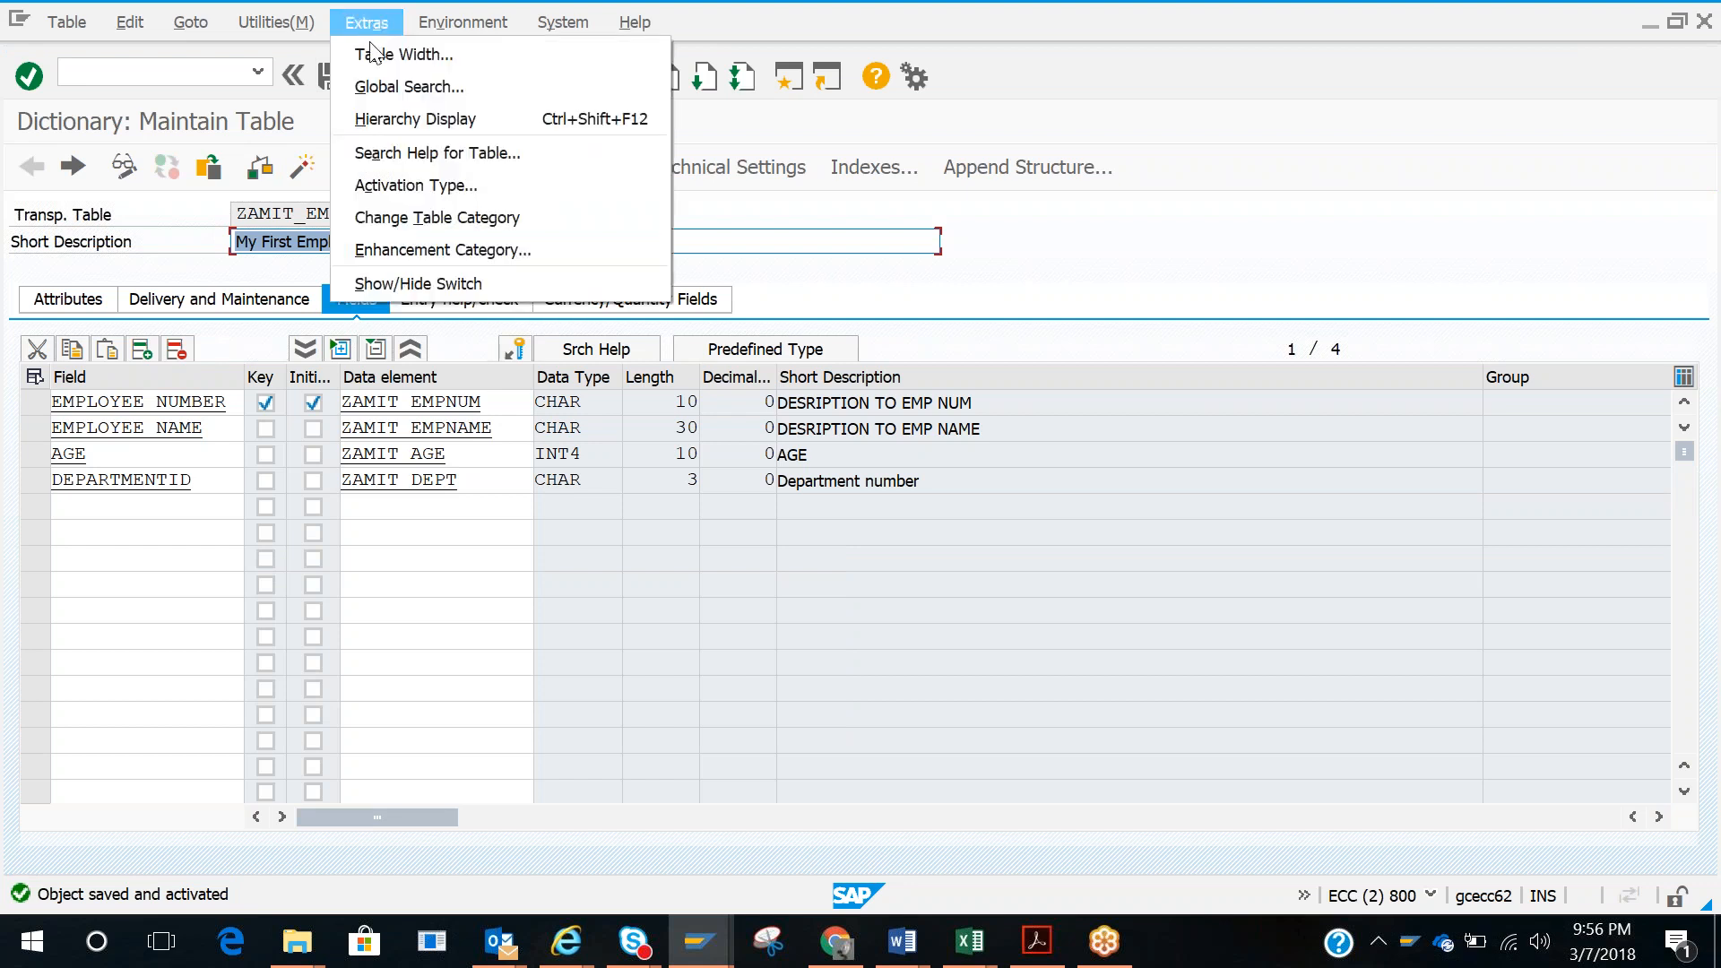
{"action": "left_click", "coordinate": [296, 23]}
{"action": "mouse_move", "coordinate": [454, 377]}
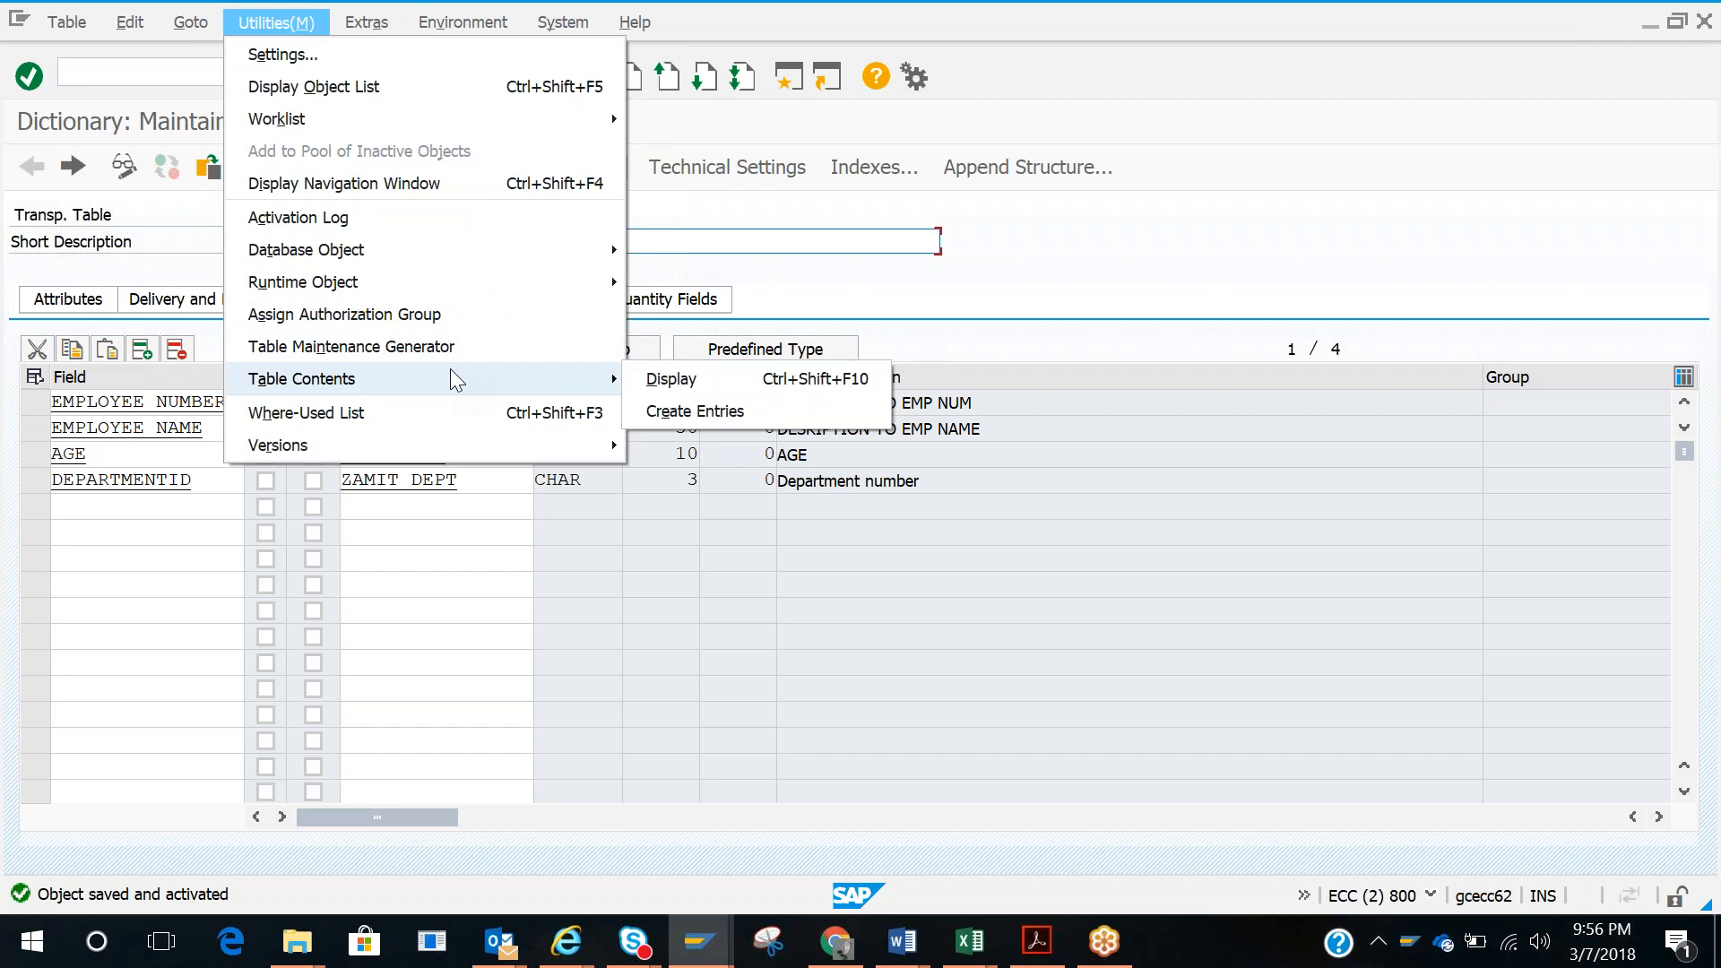
{"action": "left_click", "coordinate": [687, 413]}
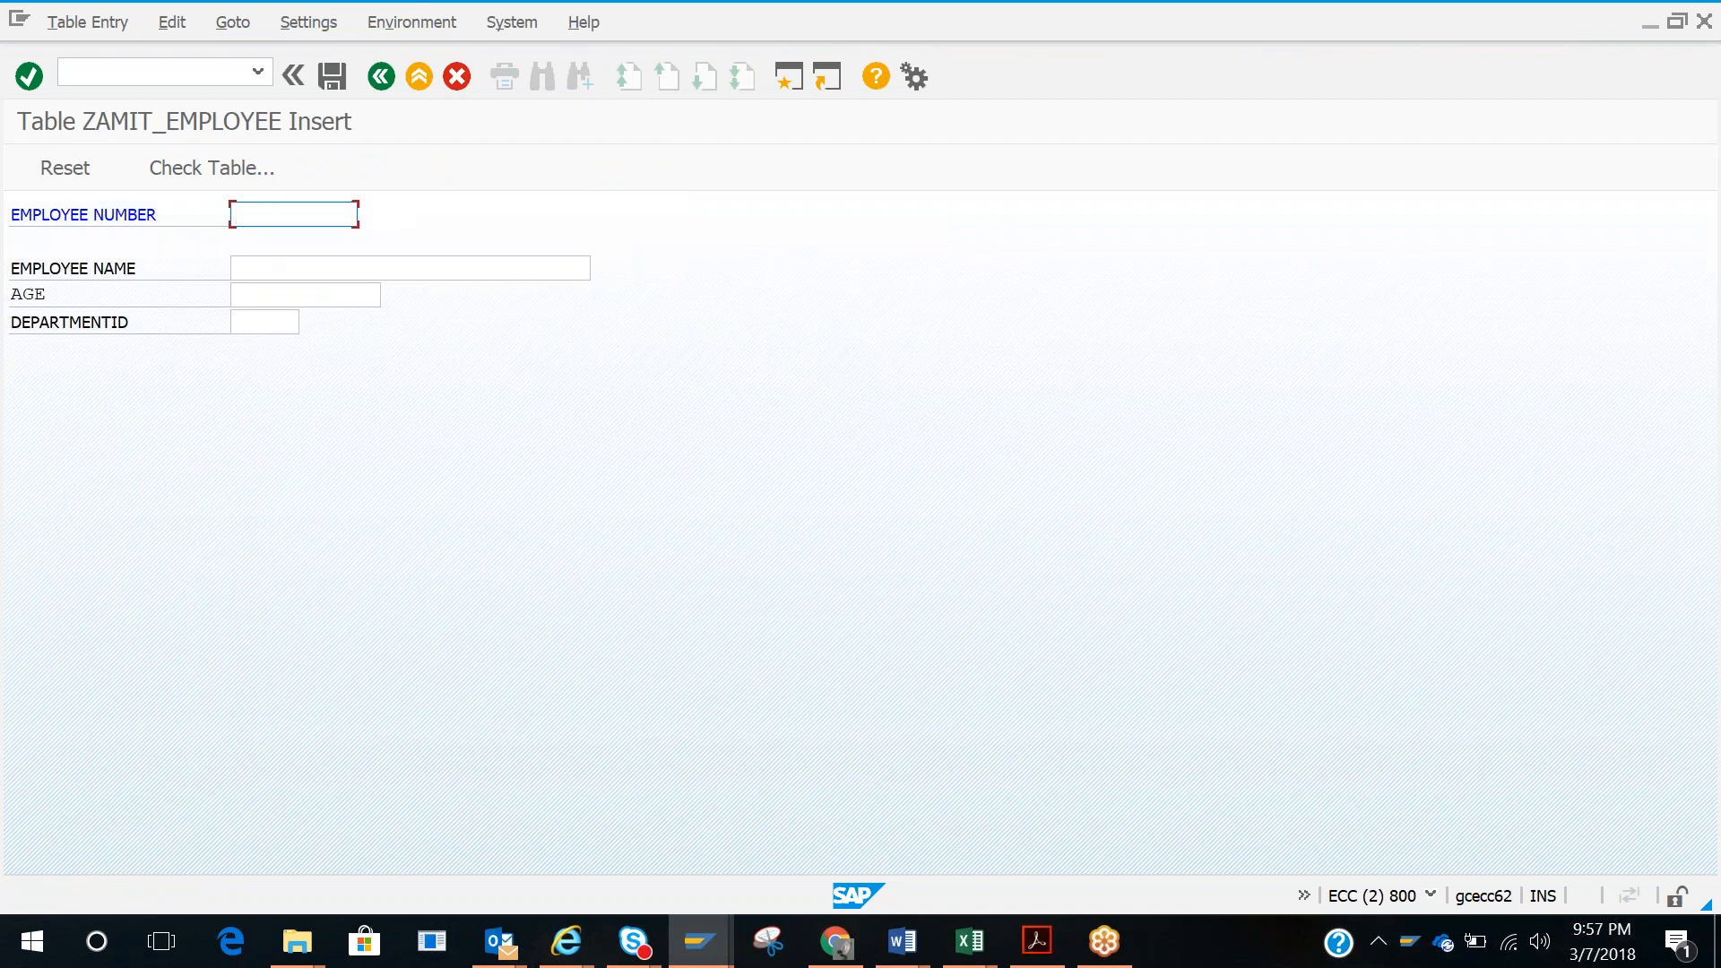
Step: Enter 1000 as the employee number of the new ZAMIT_EMPLOYEE entry
{"action": "type", "text": "1"}
{"action": "key", "text": "Down"}
{"action": "key", "text": "Down"}
{"action": "key", "text": "Down"}
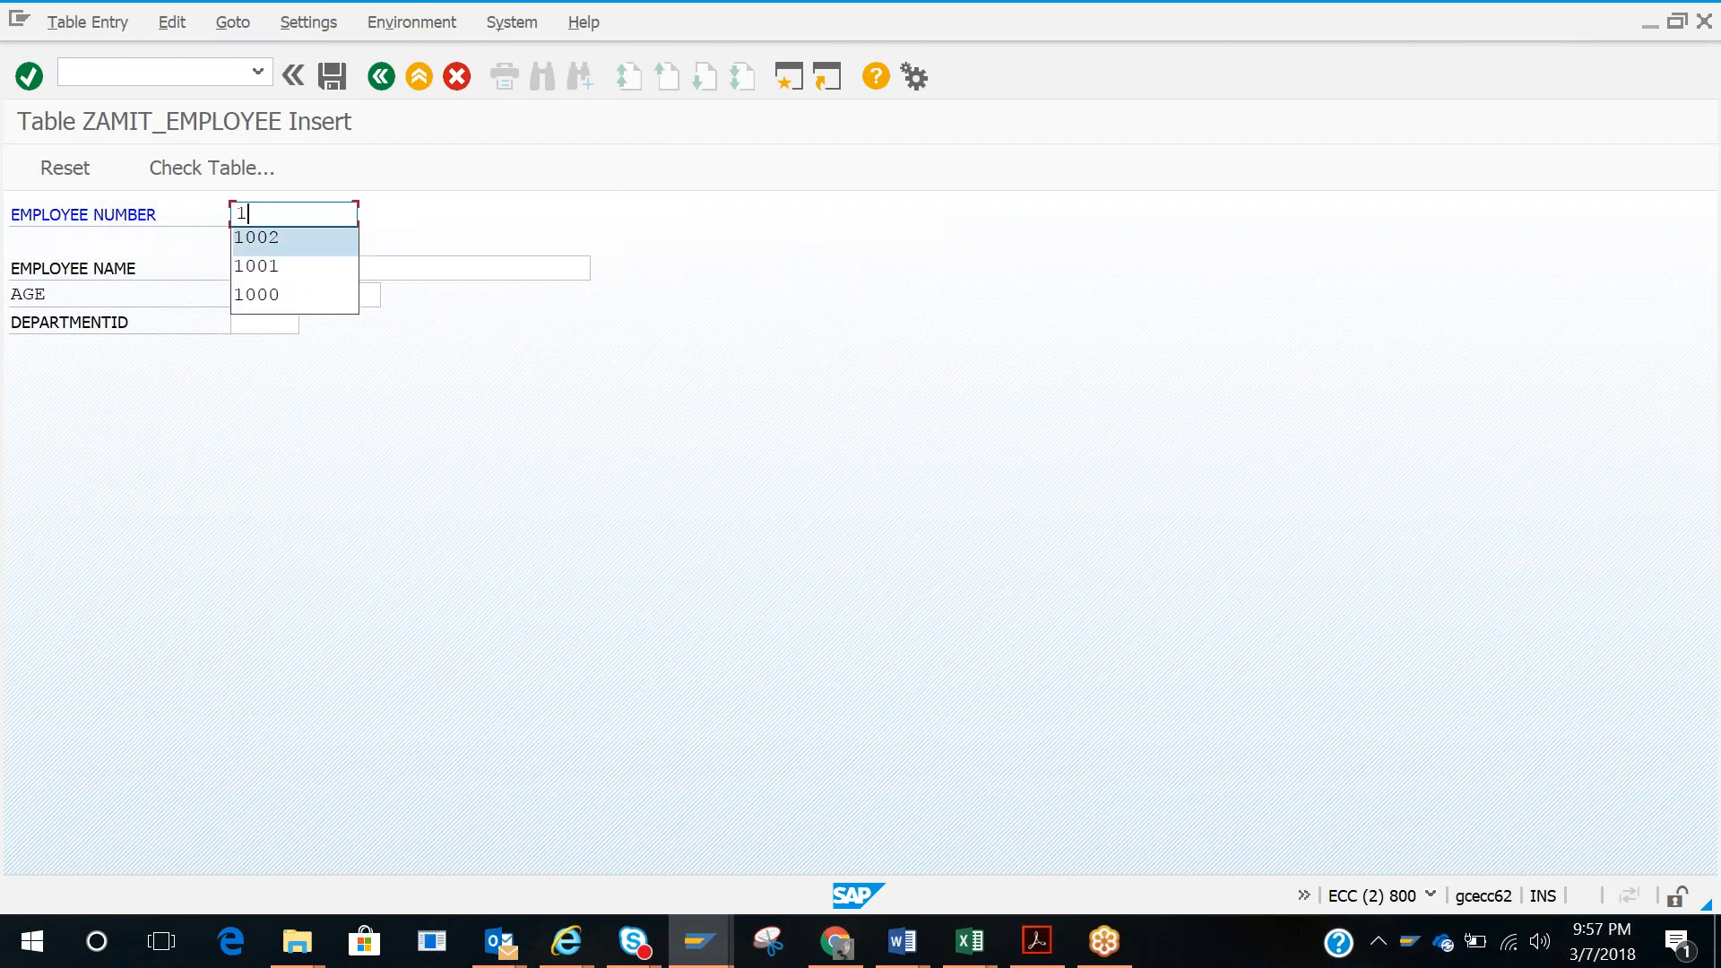
{"action": "key", "text": "Return"}
{"action": "key", "text": "Return"}
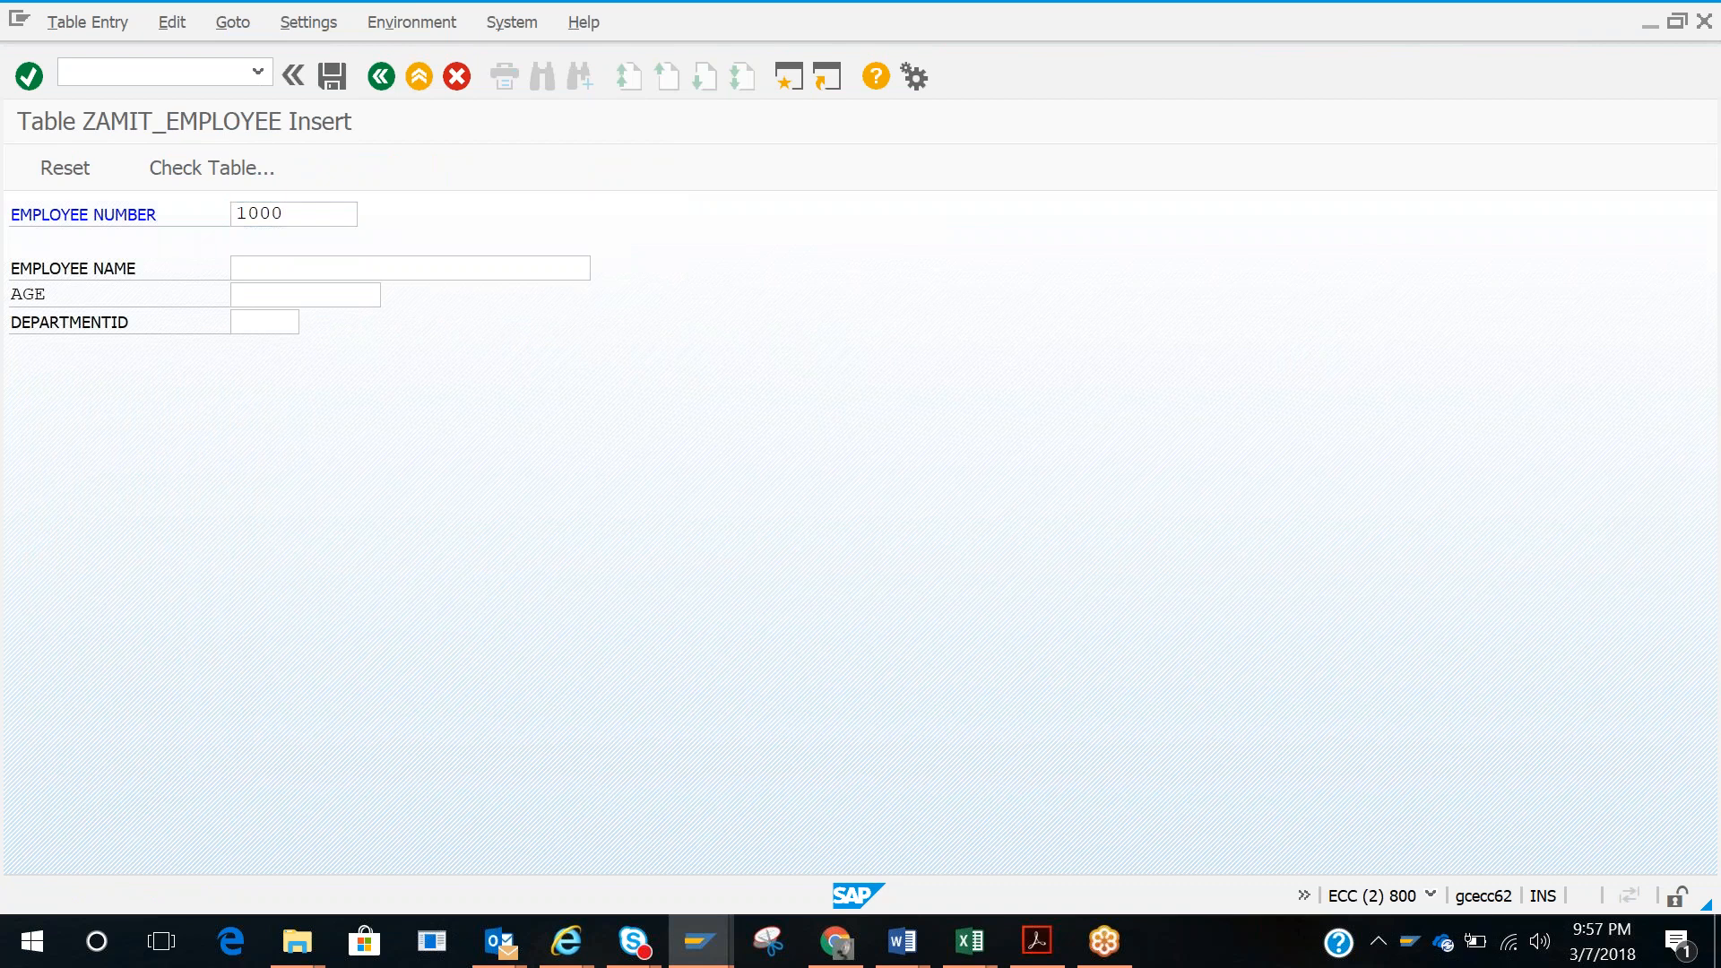
Step: Fill in the employee's name and set the age to 30 for the new entry
{"action": "left_click", "coordinate": [293, 269]}
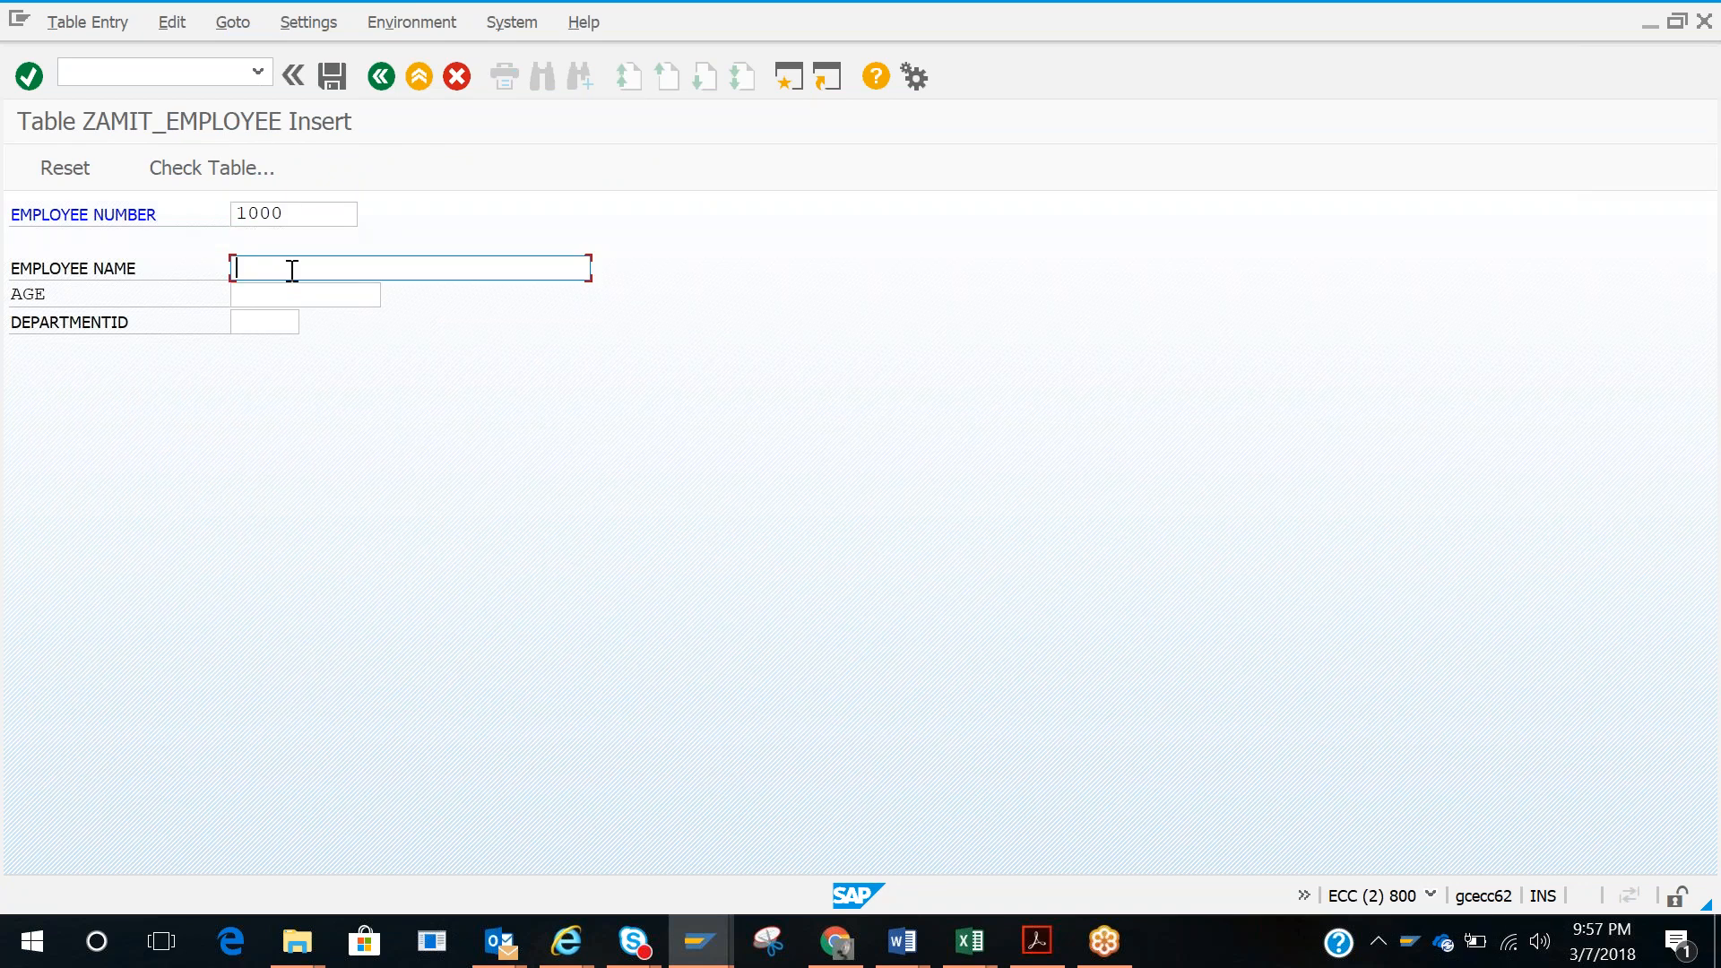
{"action": "type", "text": "AMIT"}
{"action": "key", "text": "Down"}
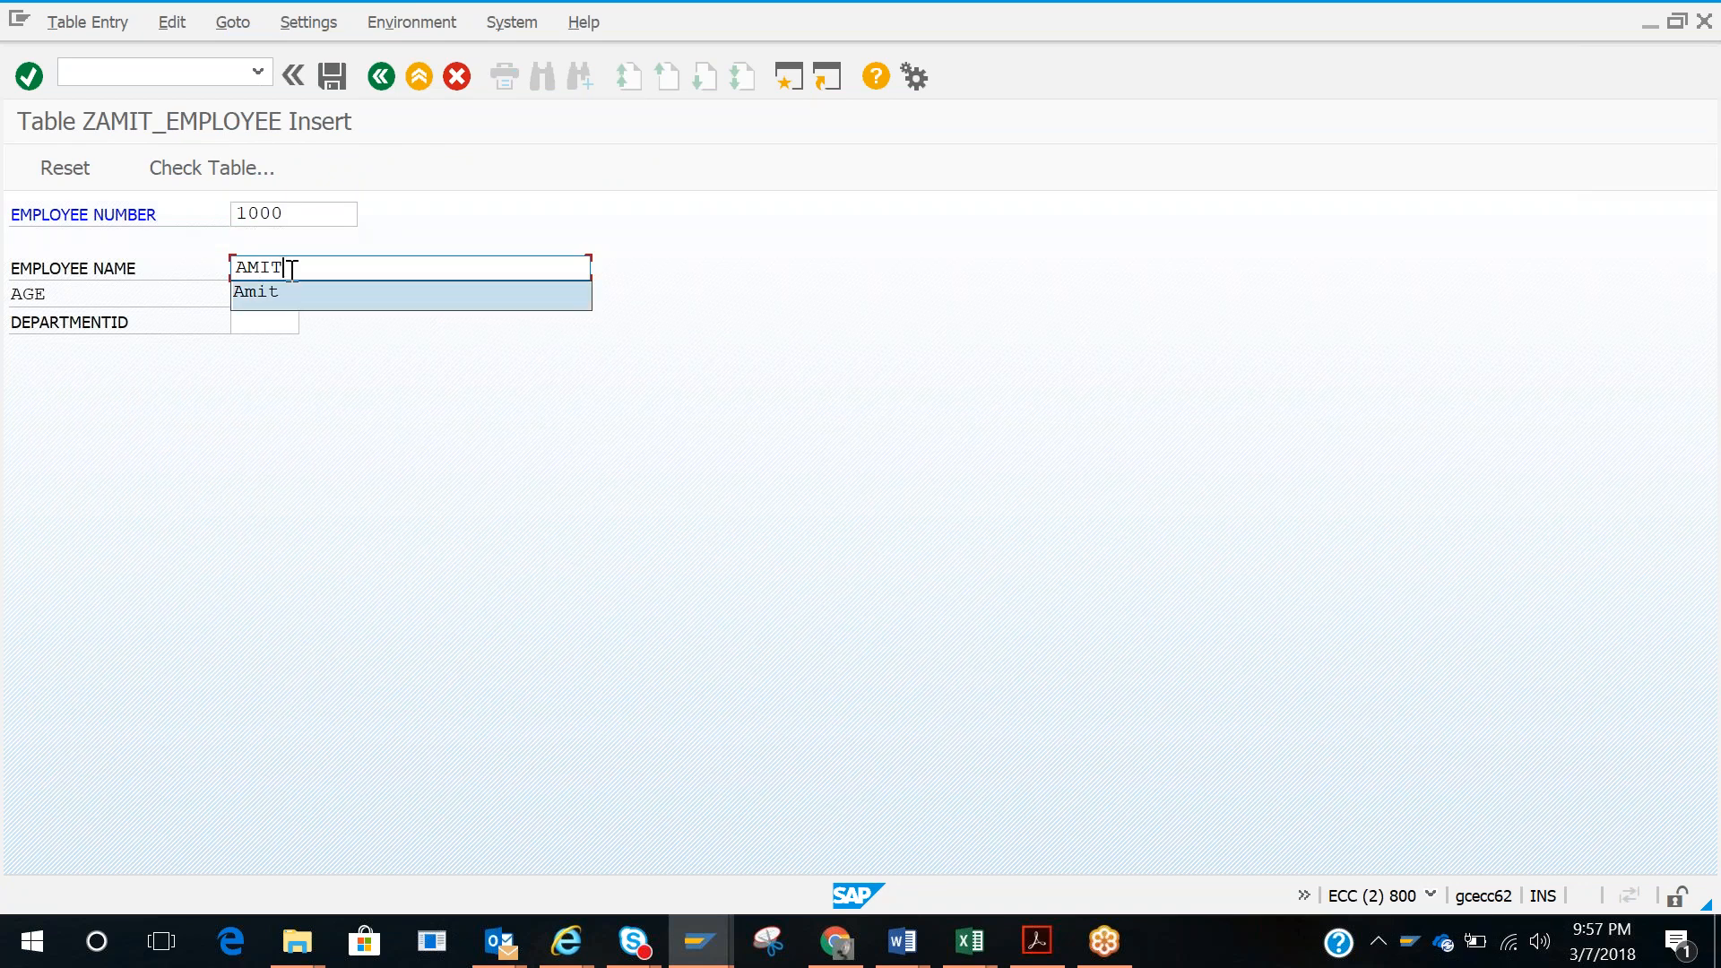
{"action": "key", "text": "Return"}
{"action": "key", "text": "Tab"}
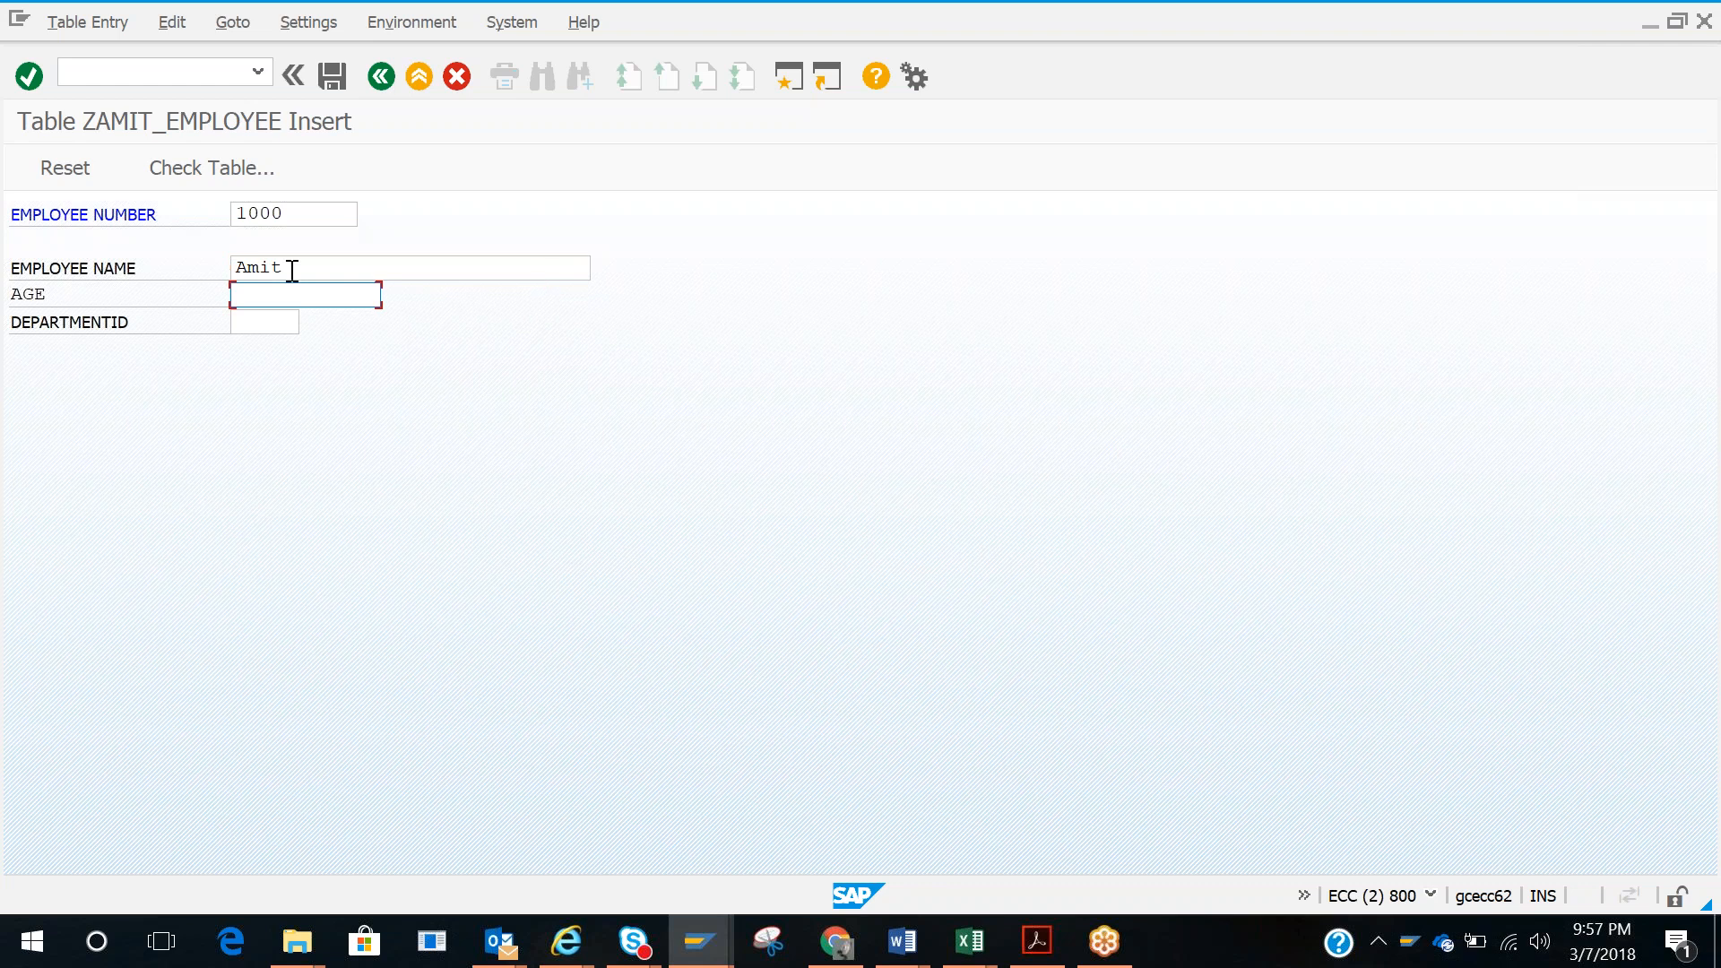
{"action": "type", "text": "30"}
{"action": "key", "text": "Return"}
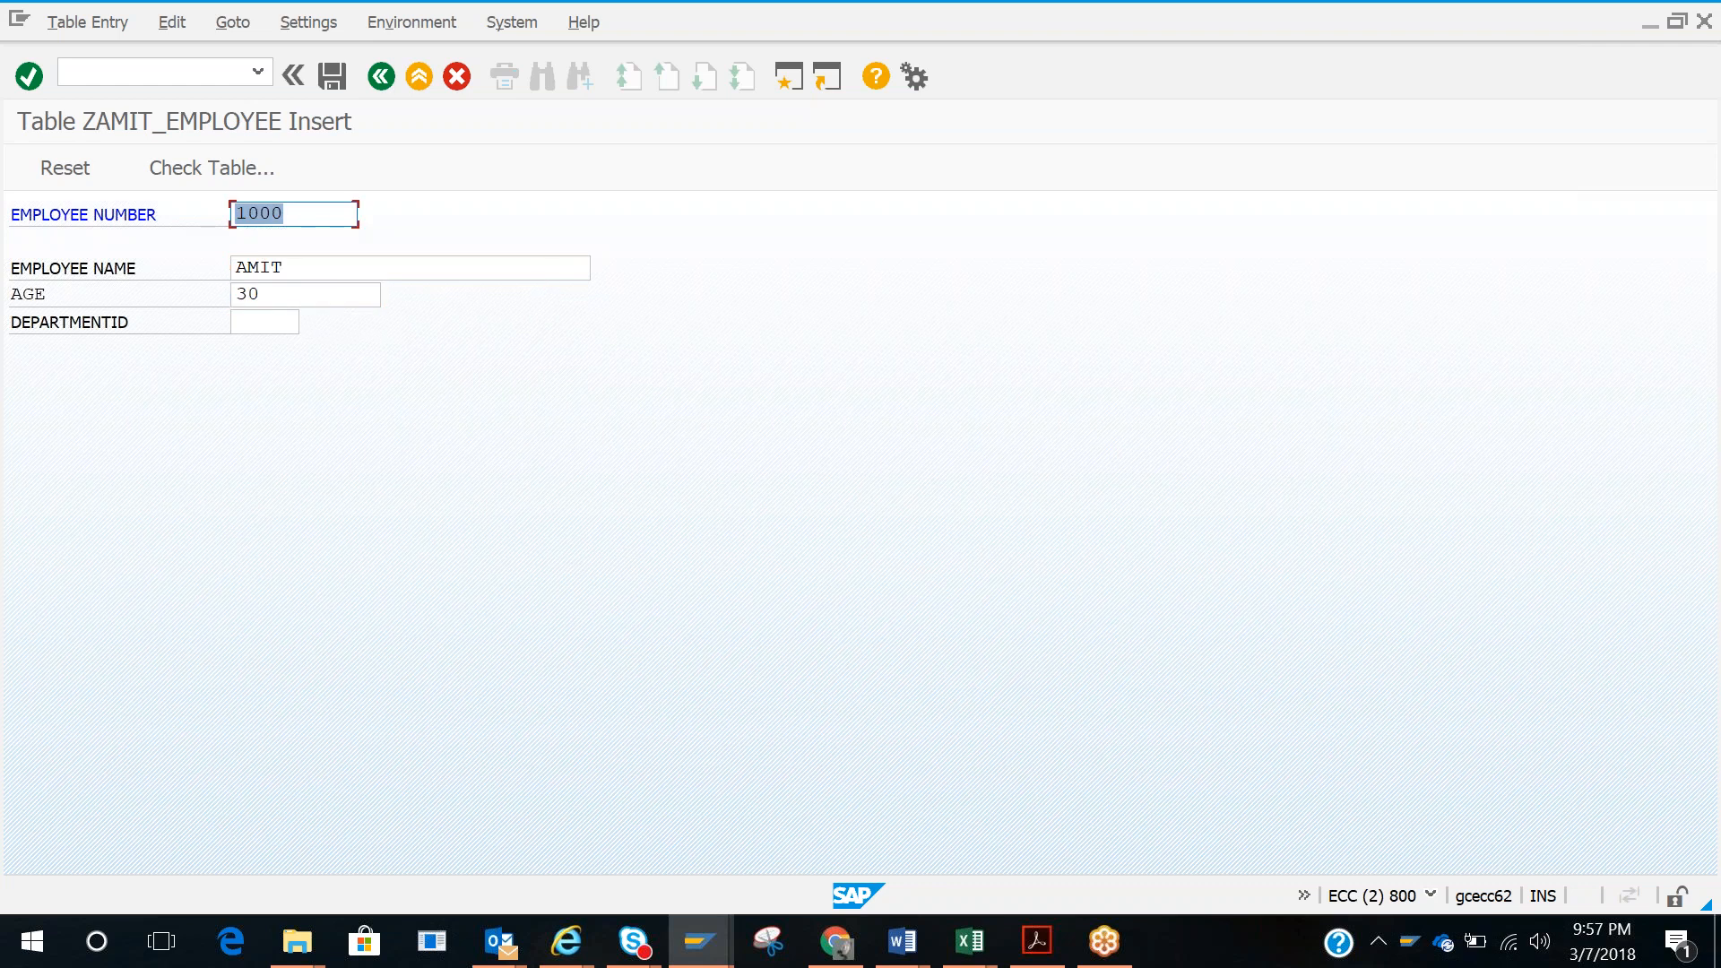
Step: Set the employee entry's DEPARTMENTID to 100 and validate it against the check table
{"action": "left_click", "coordinate": [267, 324]}
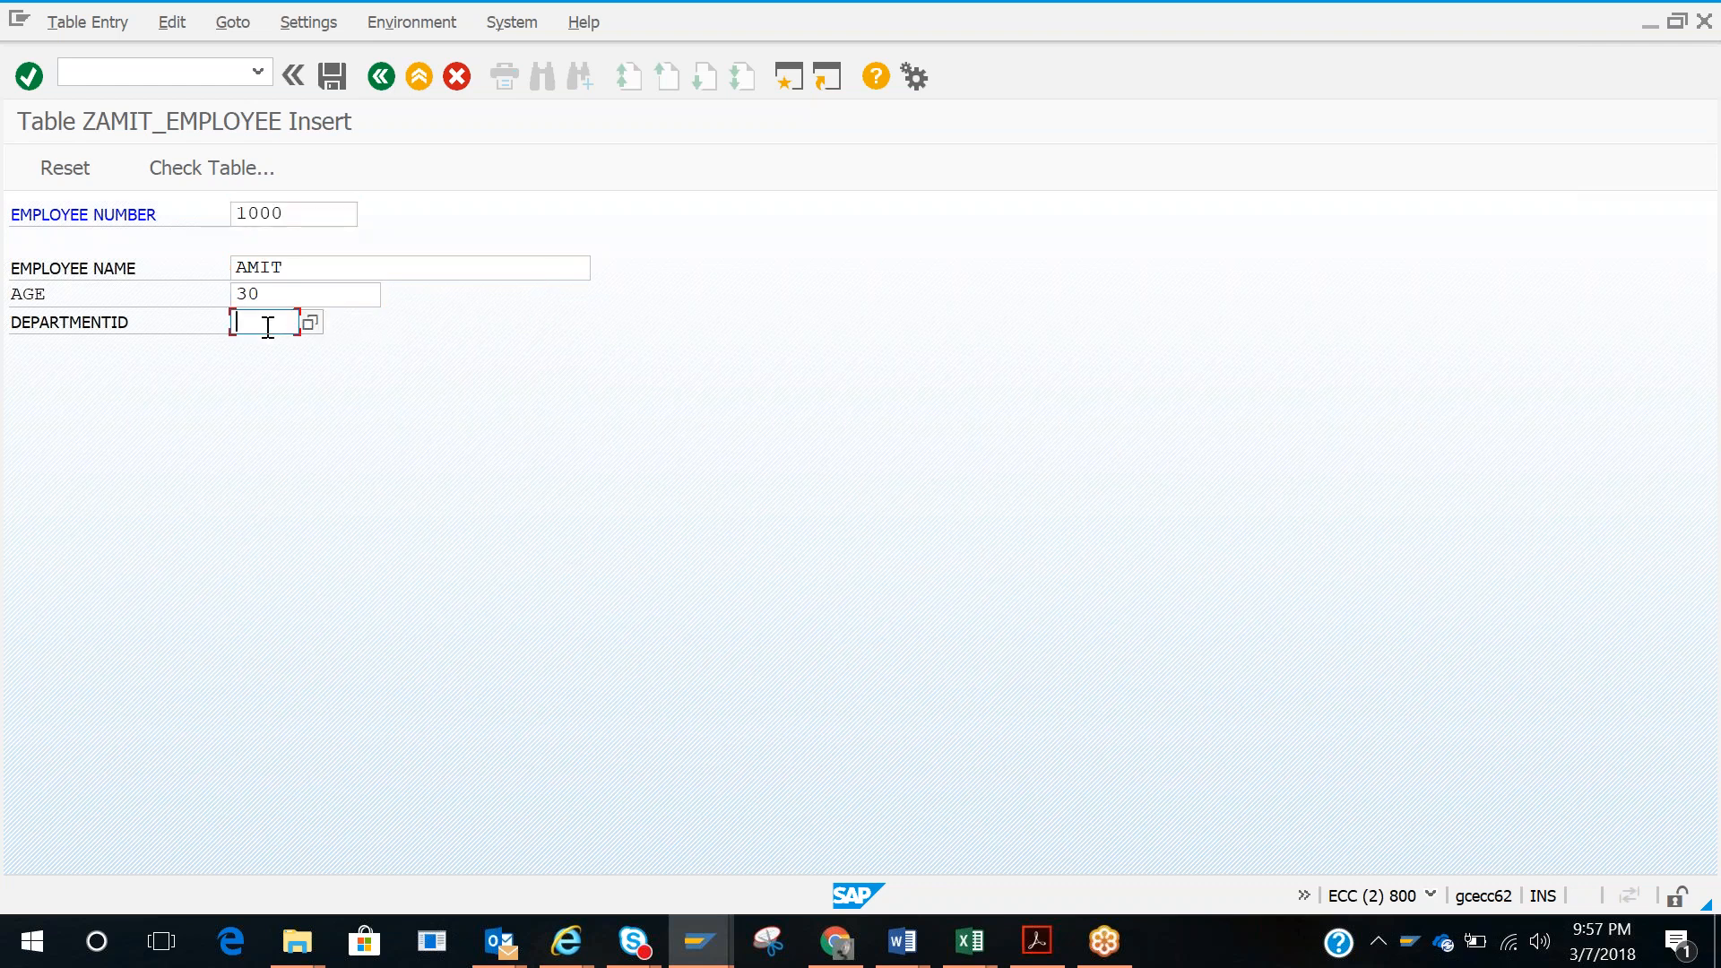
{"action": "type", "text": "100"}
{"action": "key", "text": "Return"}
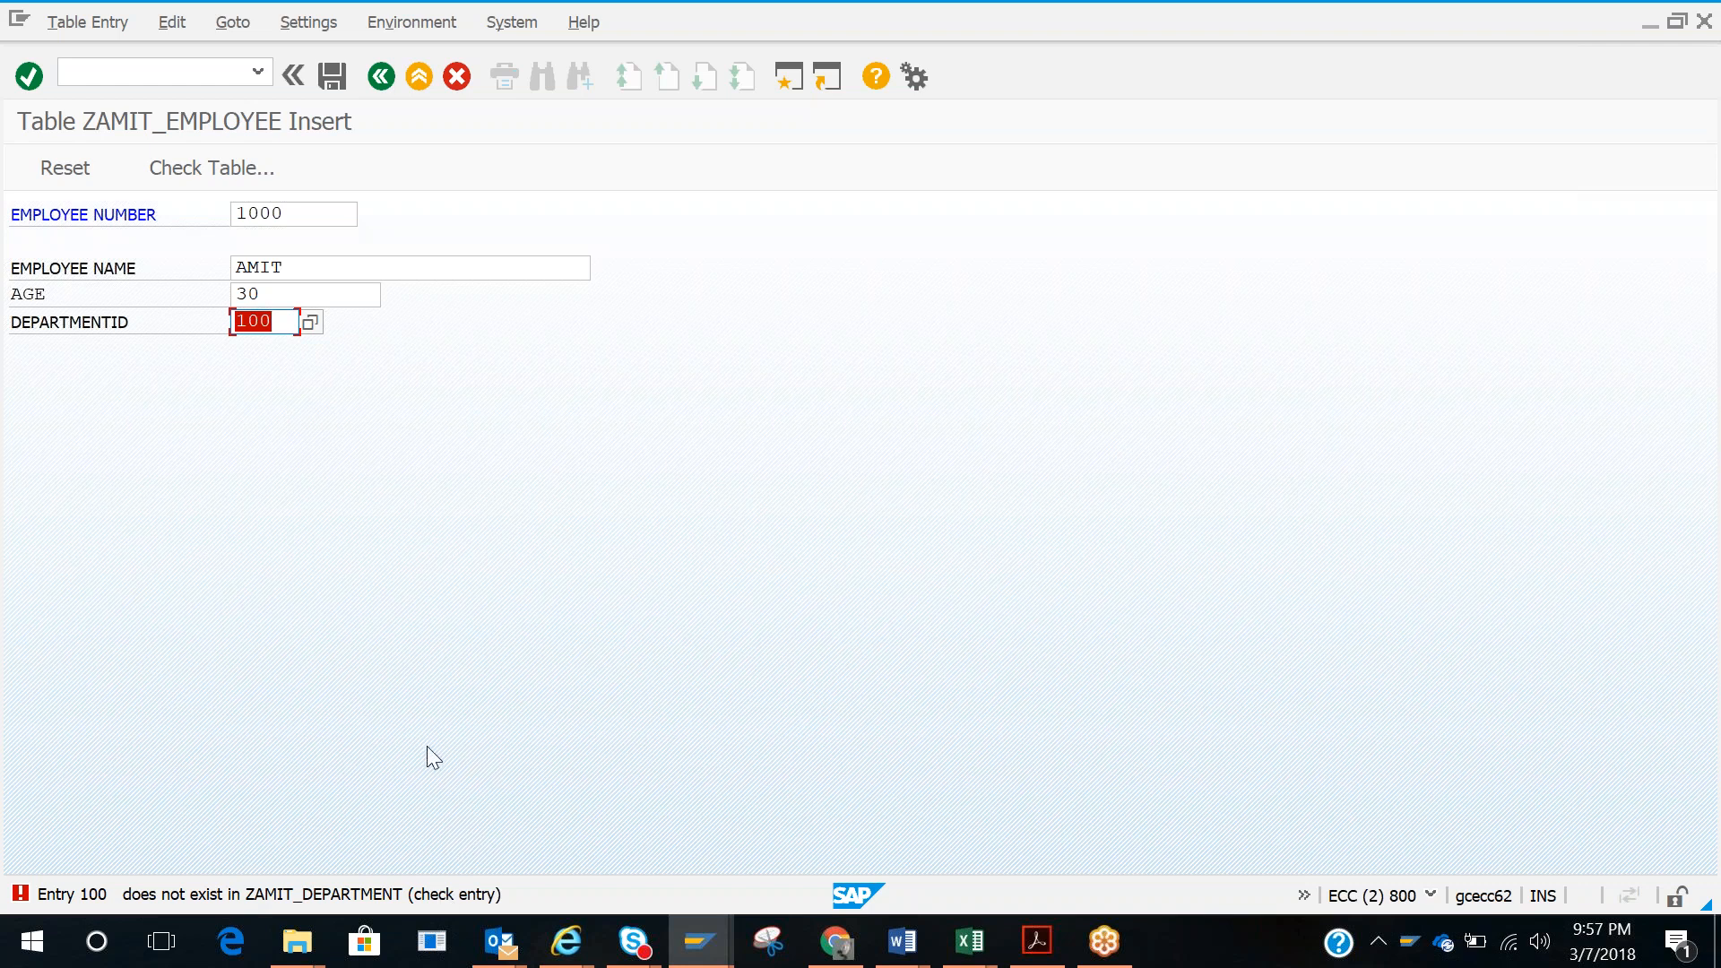
Step: Switch to the session with the ZAMIT_DEPARTMENT table and open its form for creating entries
{"action": "key", "text": "alt+Tab"}
{"action": "key", "text": "Tab"}
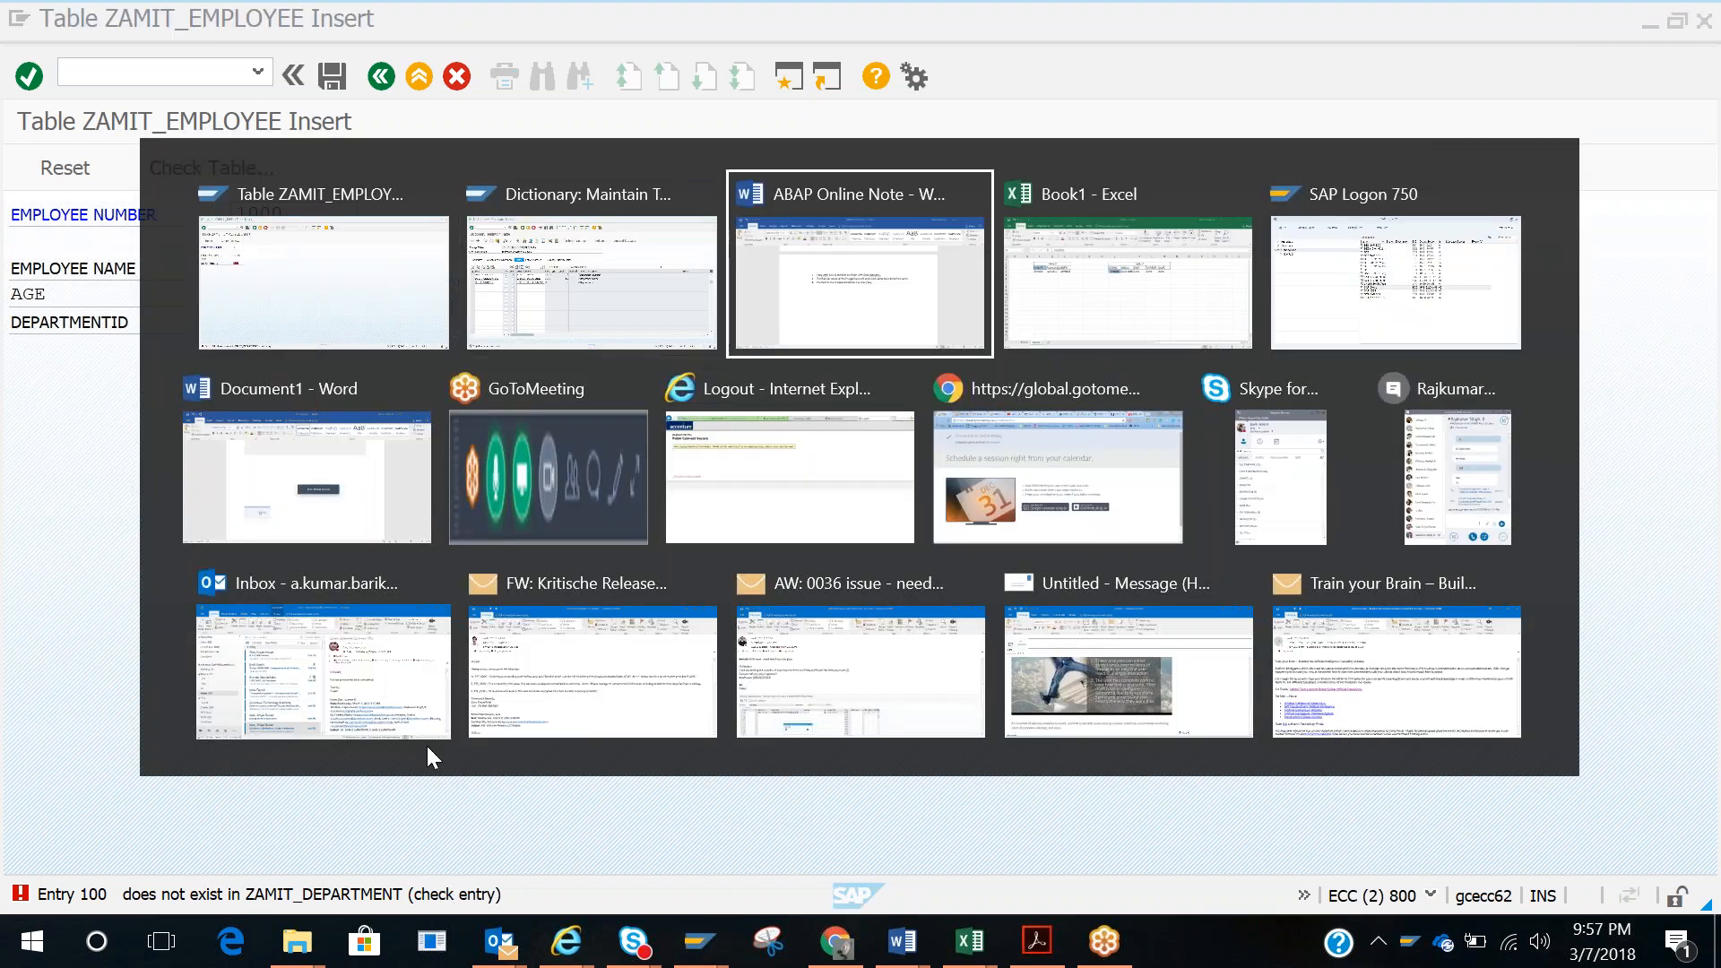
{"action": "key", "text": "shift+Tab"}
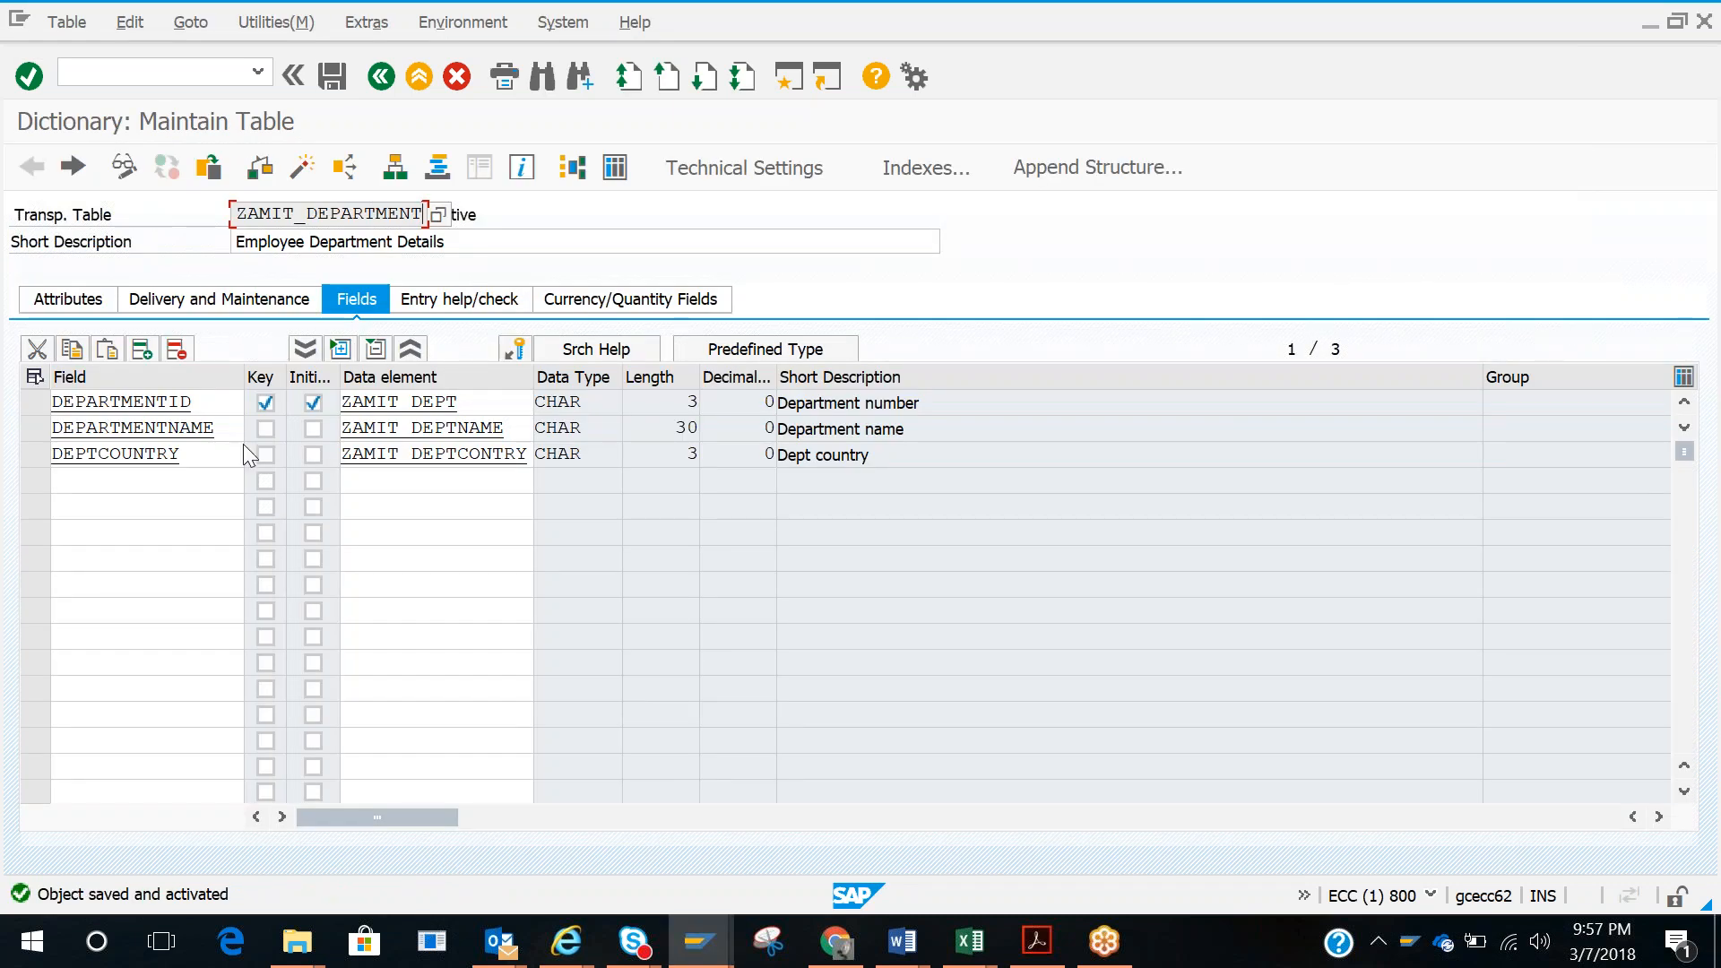
{"action": "left_click", "coordinate": [283, 22]}
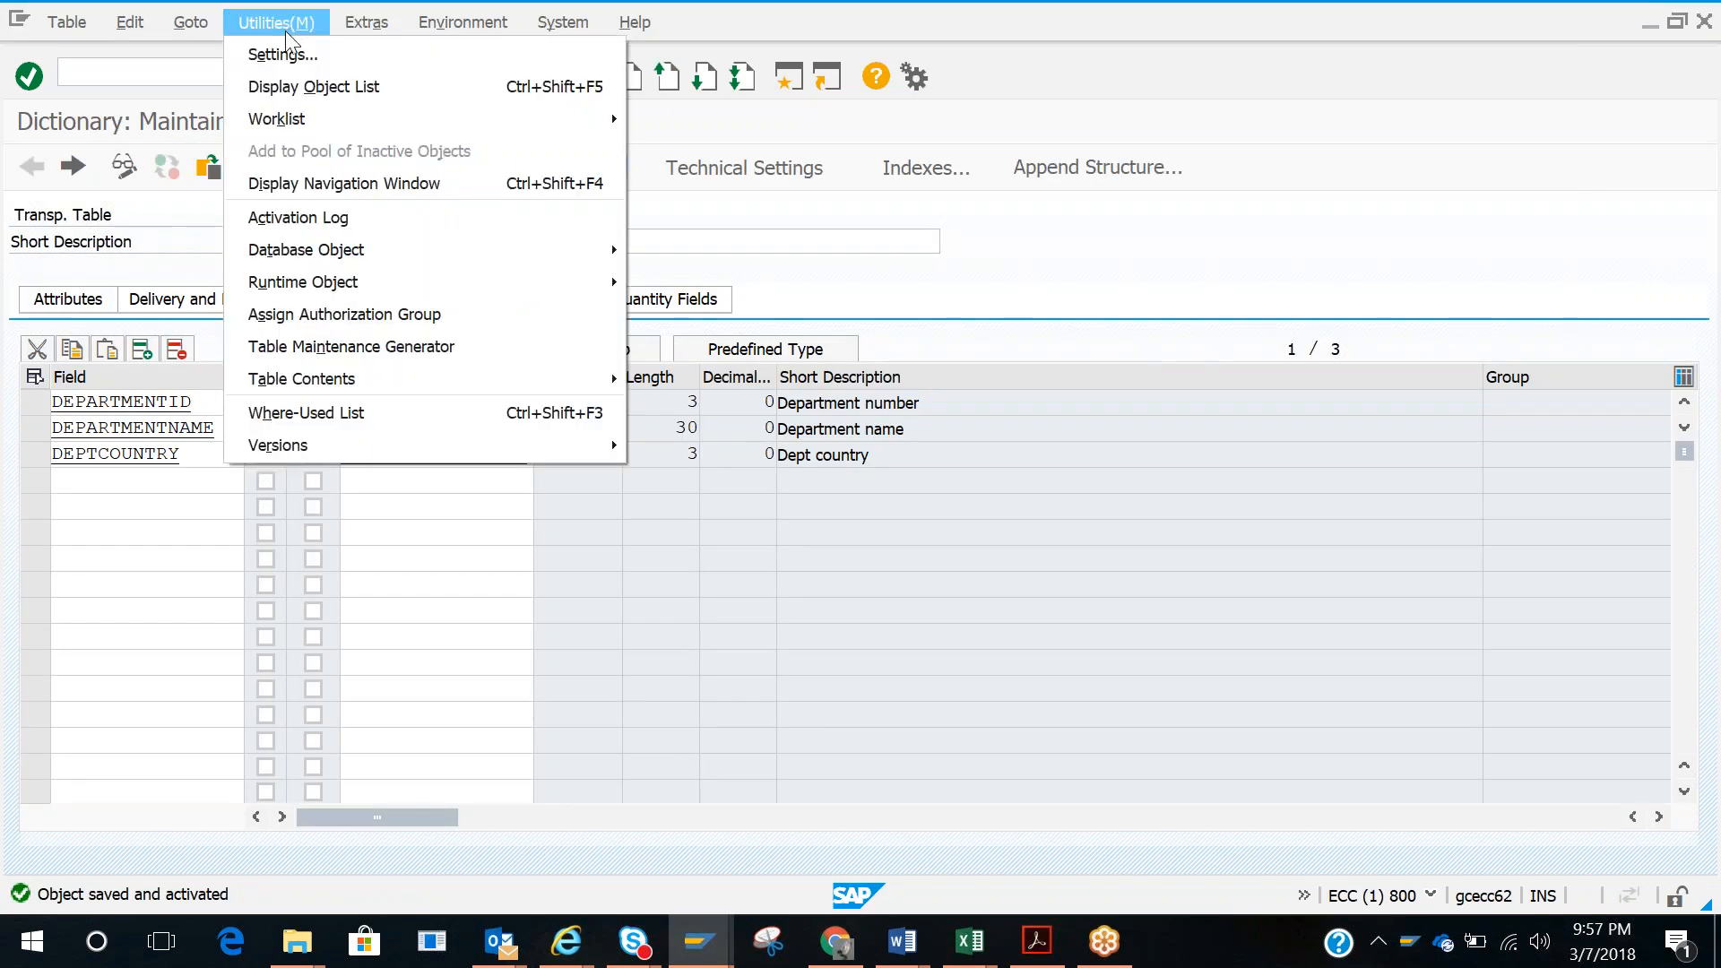
{"action": "mouse_move", "coordinate": [600, 459]}
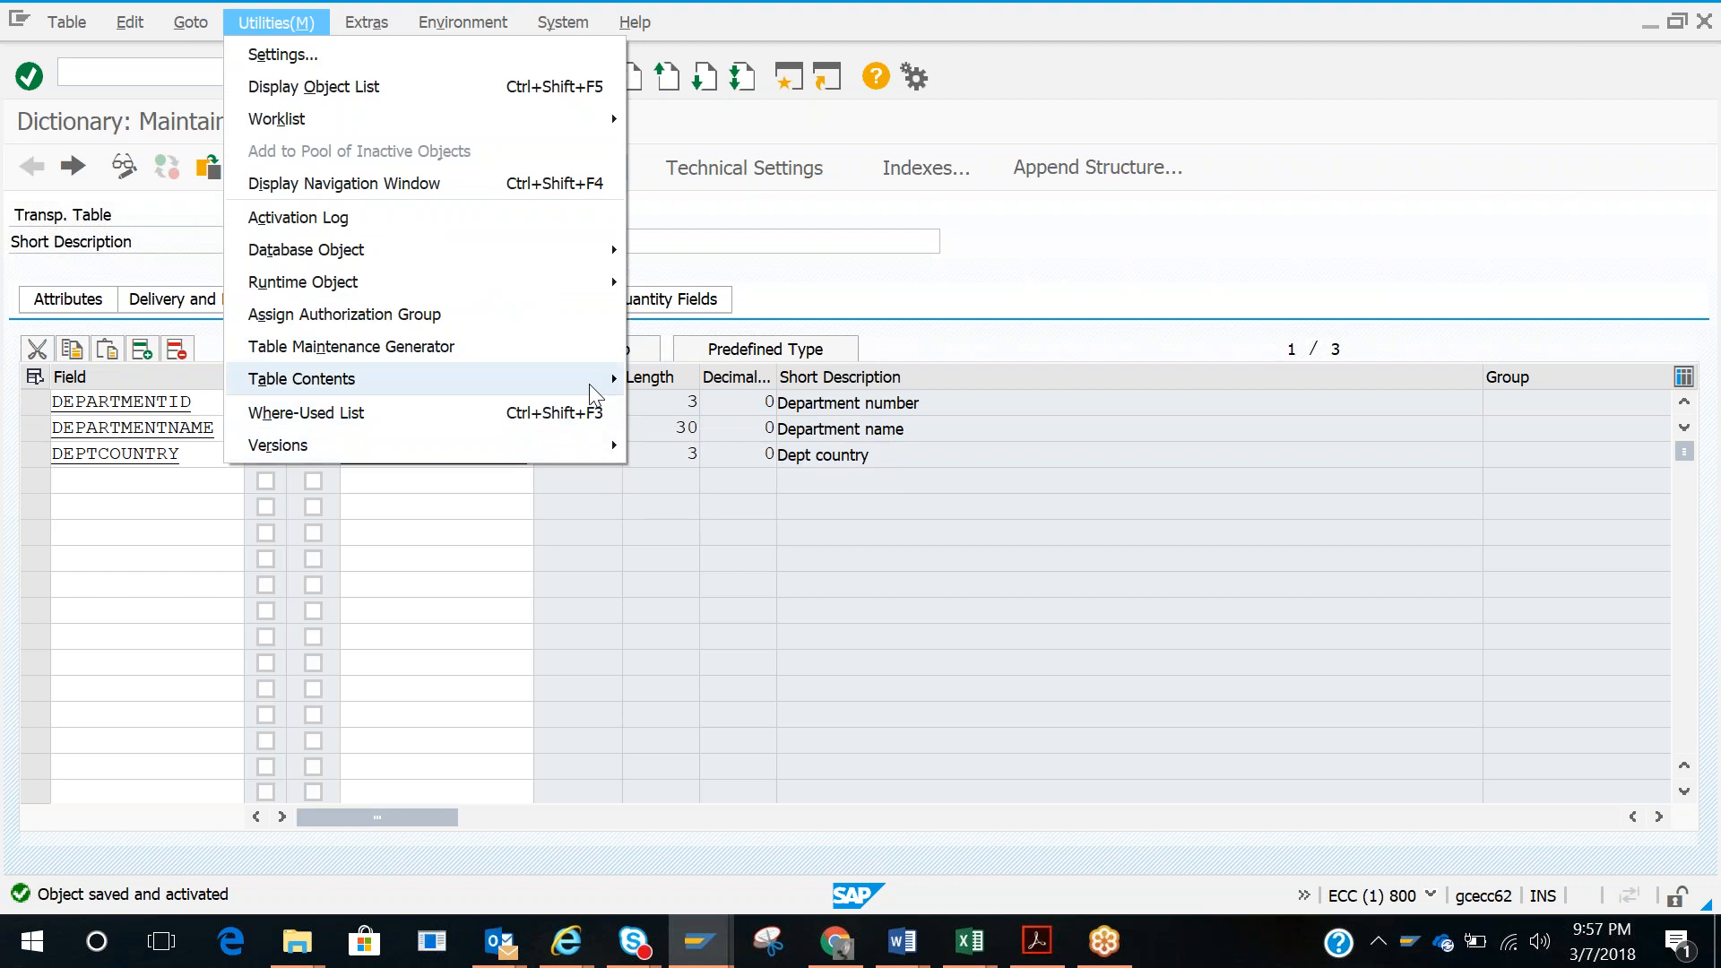
{"action": "mouse_move", "coordinate": [611, 378]}
{"action": "left_click", "coordinate": [683, 413]}
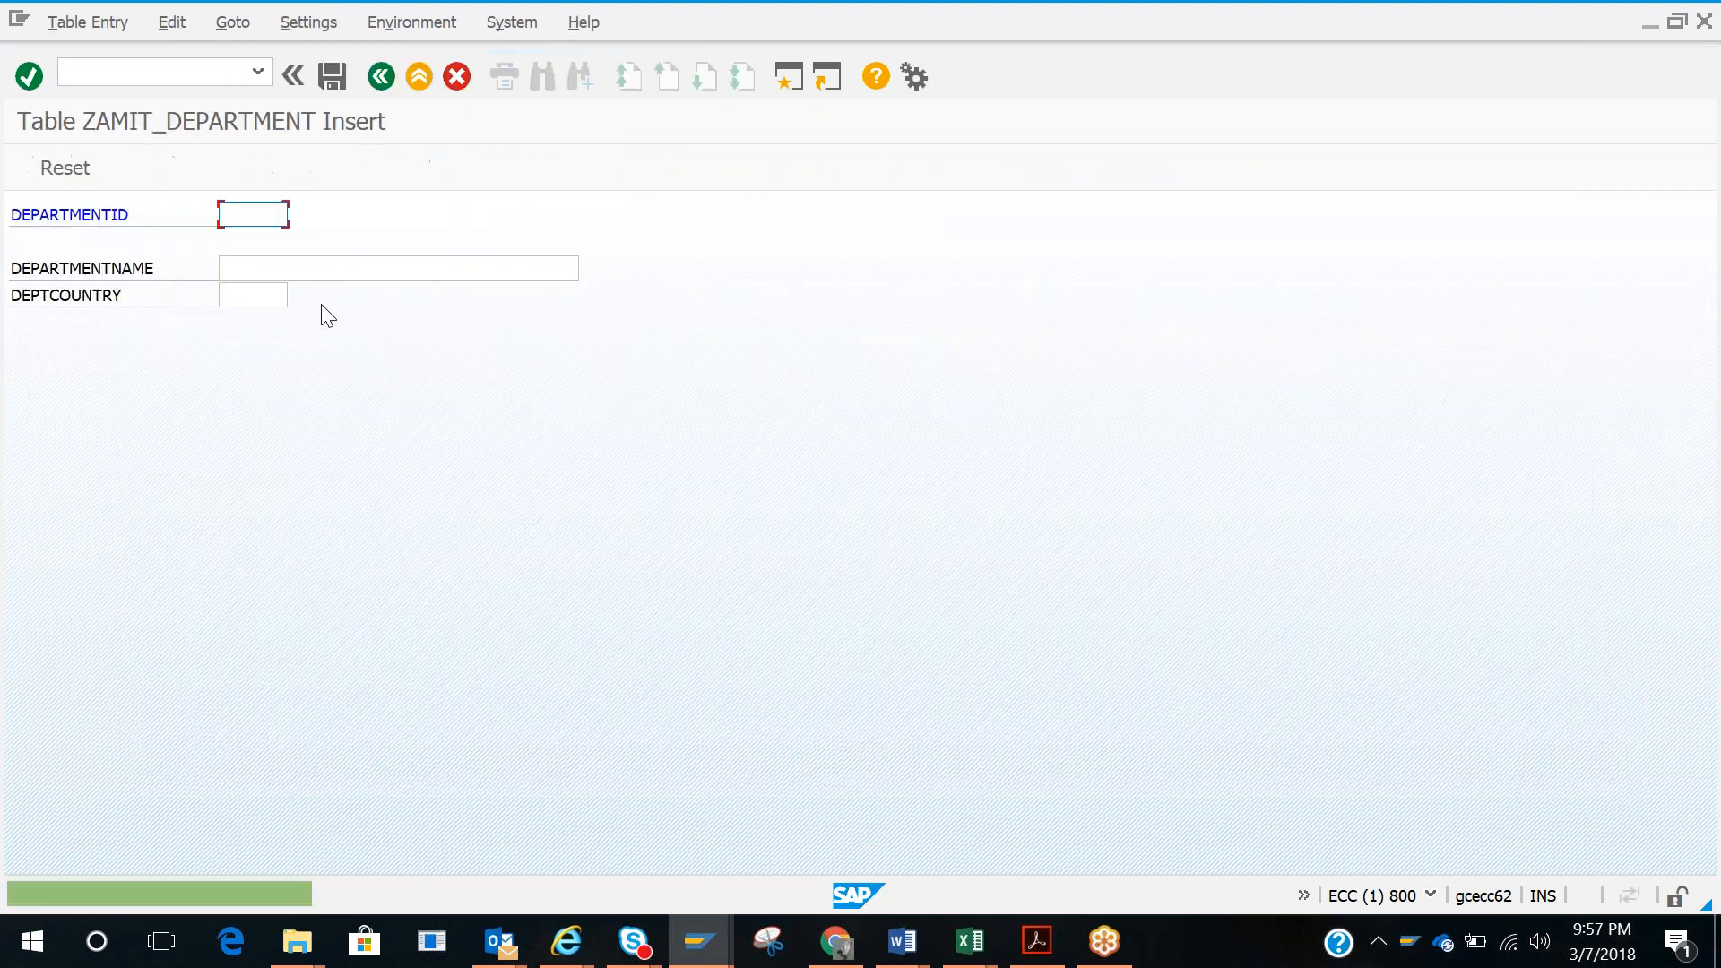
Step: Create and save a department entry with ID 100, name ABAP and country IND
{"action": "type", "text": "100"}
{"action": "key", "text": "Tab"}
{"action": "type", "text": "acco"}
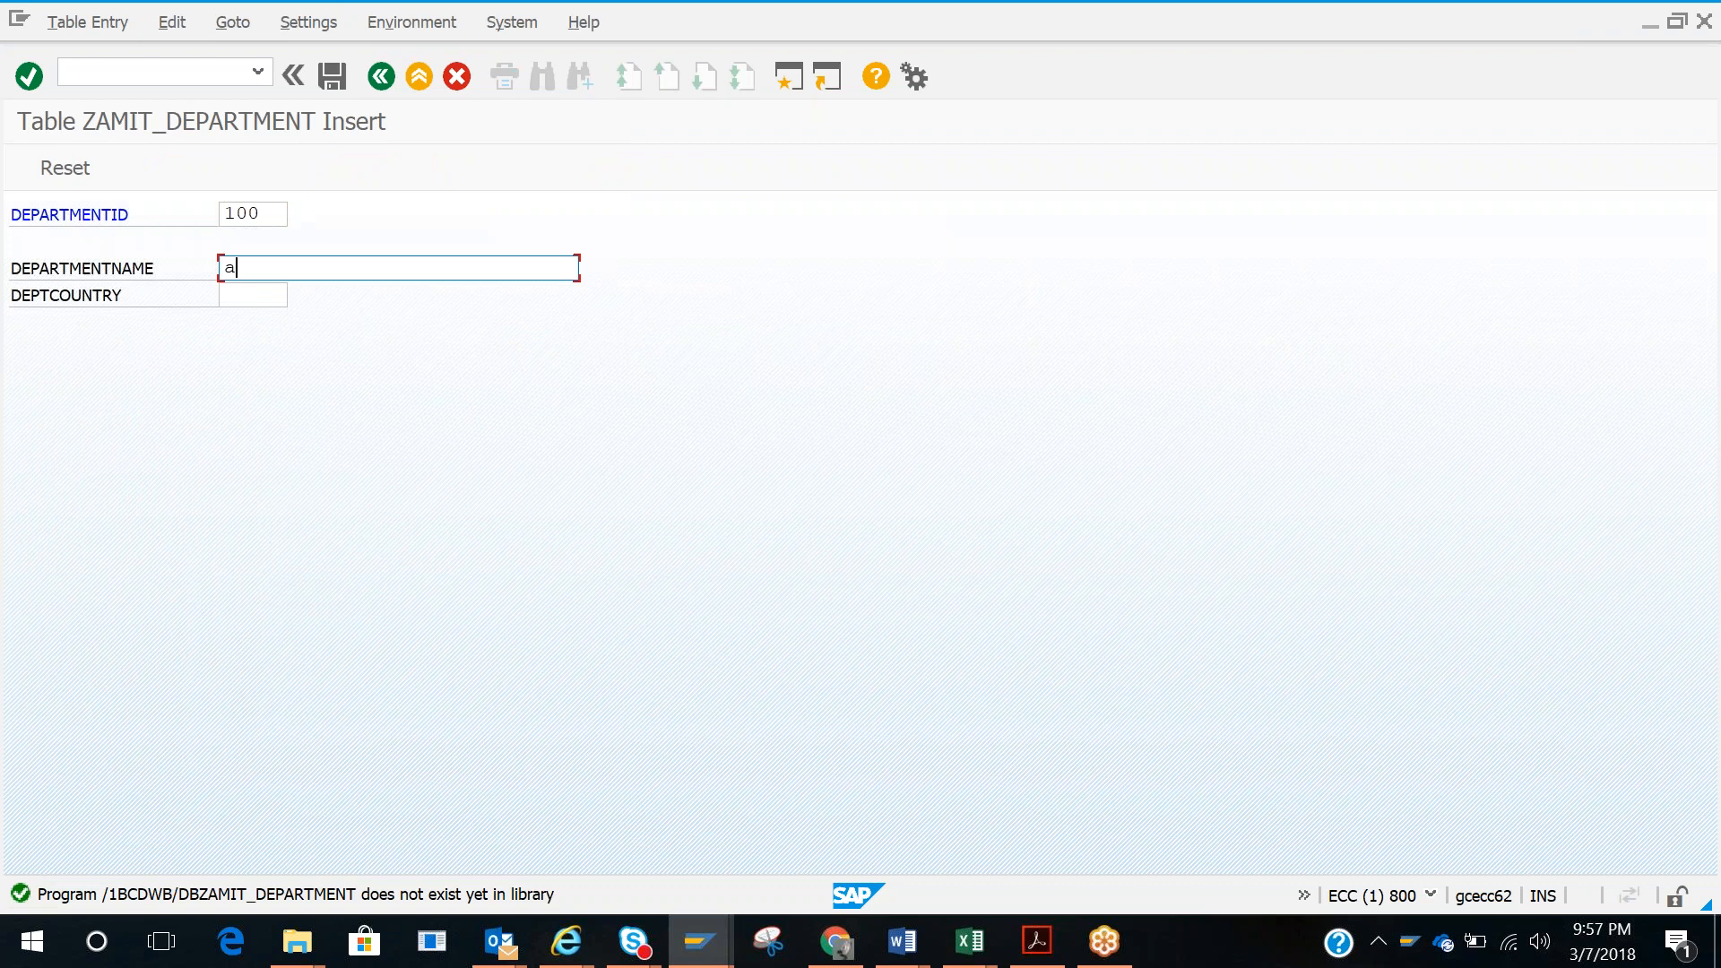
{"action": "key", "text": "BackSpace"}
{"action": "key", "text": "BackSpace"}
{"action": "key", "text": "BackSpace"}
{"action": "key", "text": "BackSpace"}
{"action": "type", "text": "ABAP"}
{"action": "key", "text": "Tab"}
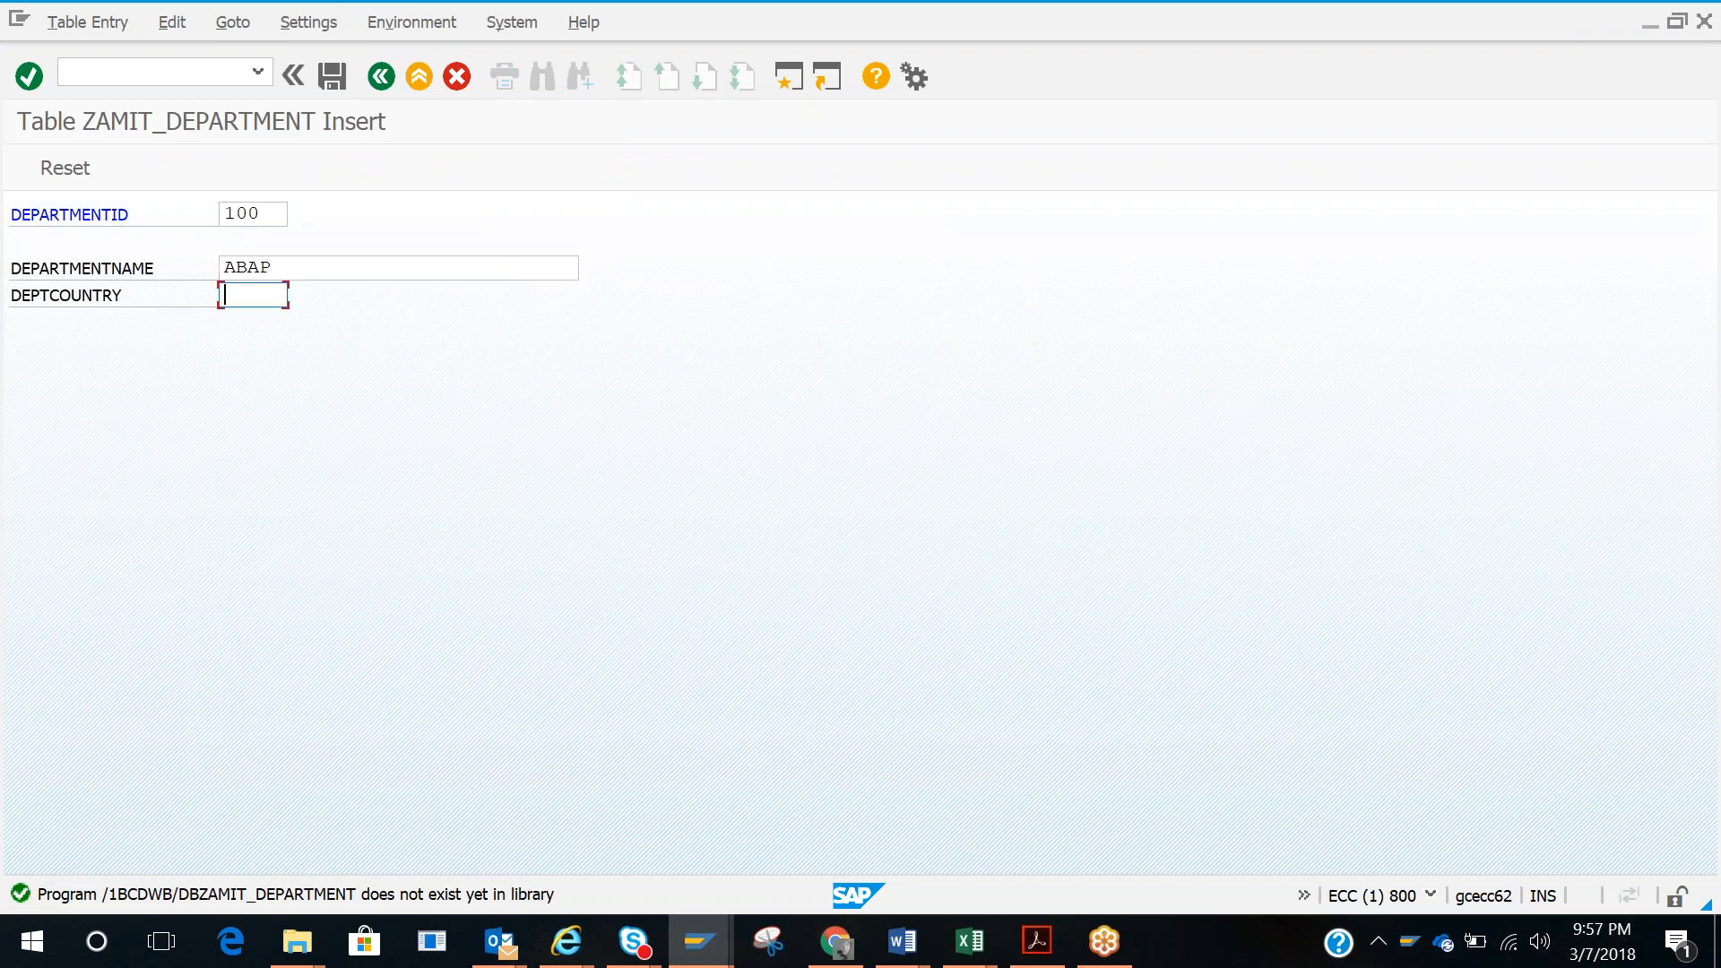
{"action": "type", "text": "IND"}
{"action": "key", "text": "Return"}
{"action": "left_click", "coordinate": [331, 88]}
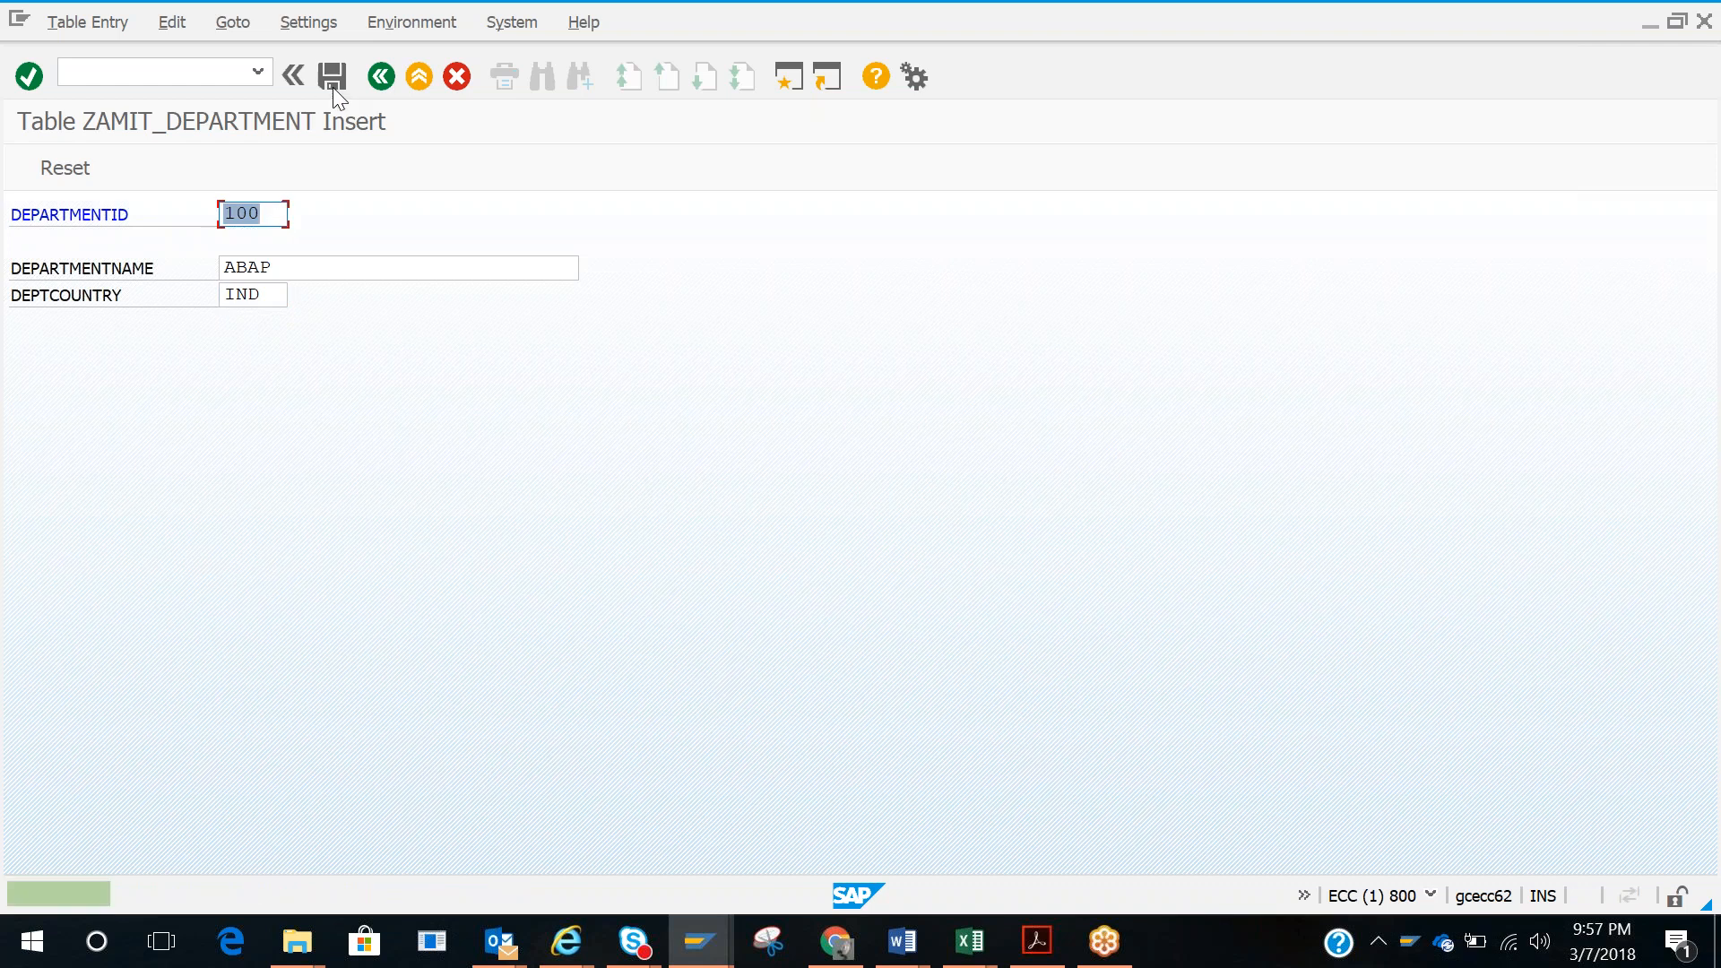
Step: Create and save a department entry with ID 101, name MM and country GER
{"action": "type", "text": "101"}
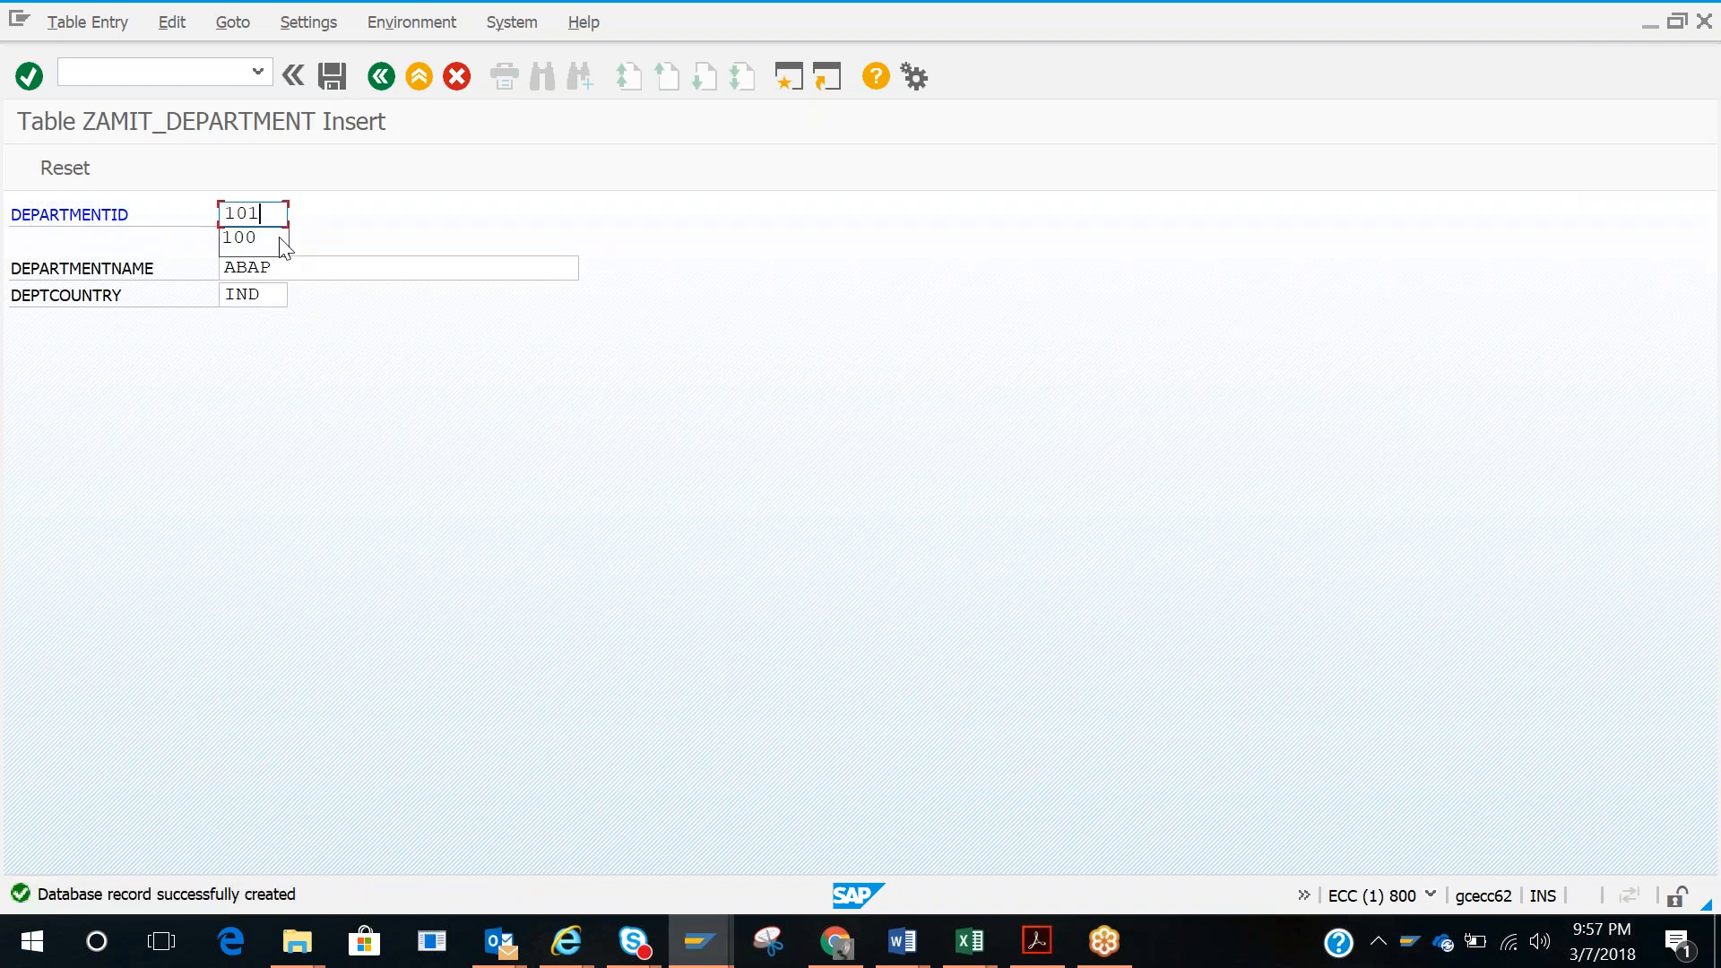
{"action": "key", "text": "Down"}
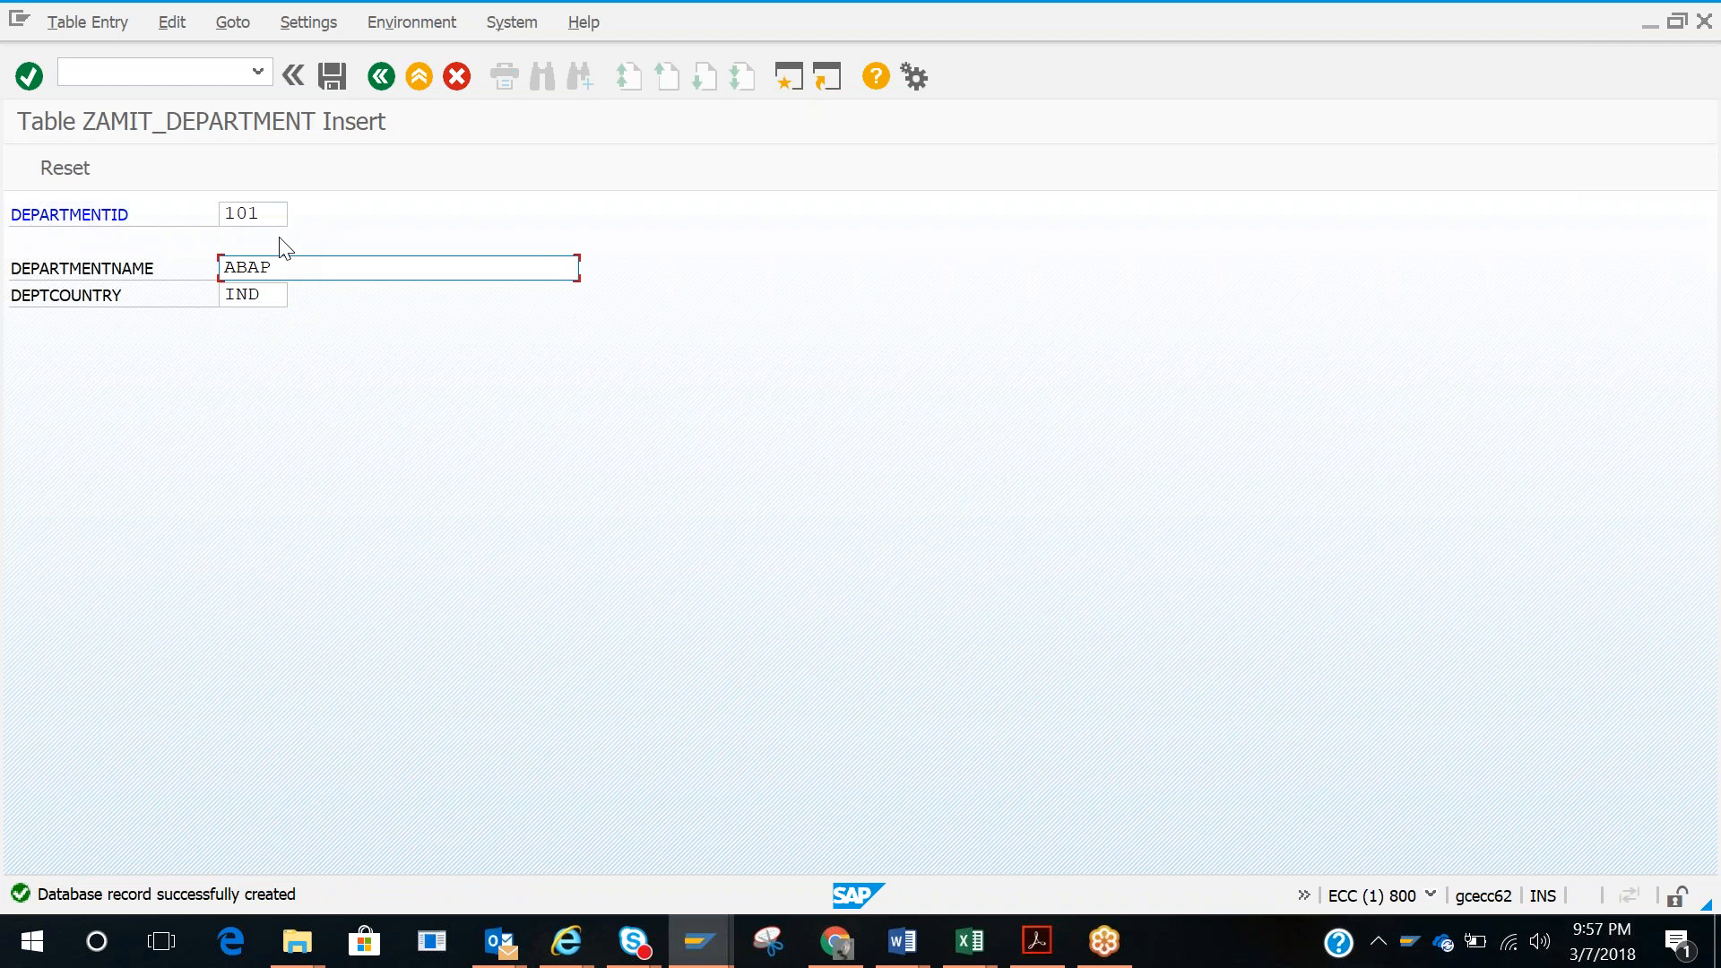
{"action": "key", "text": "ctrl+a"}
{"action": "type", "text": "MM"}
{"action": "key", "text": "Down"}
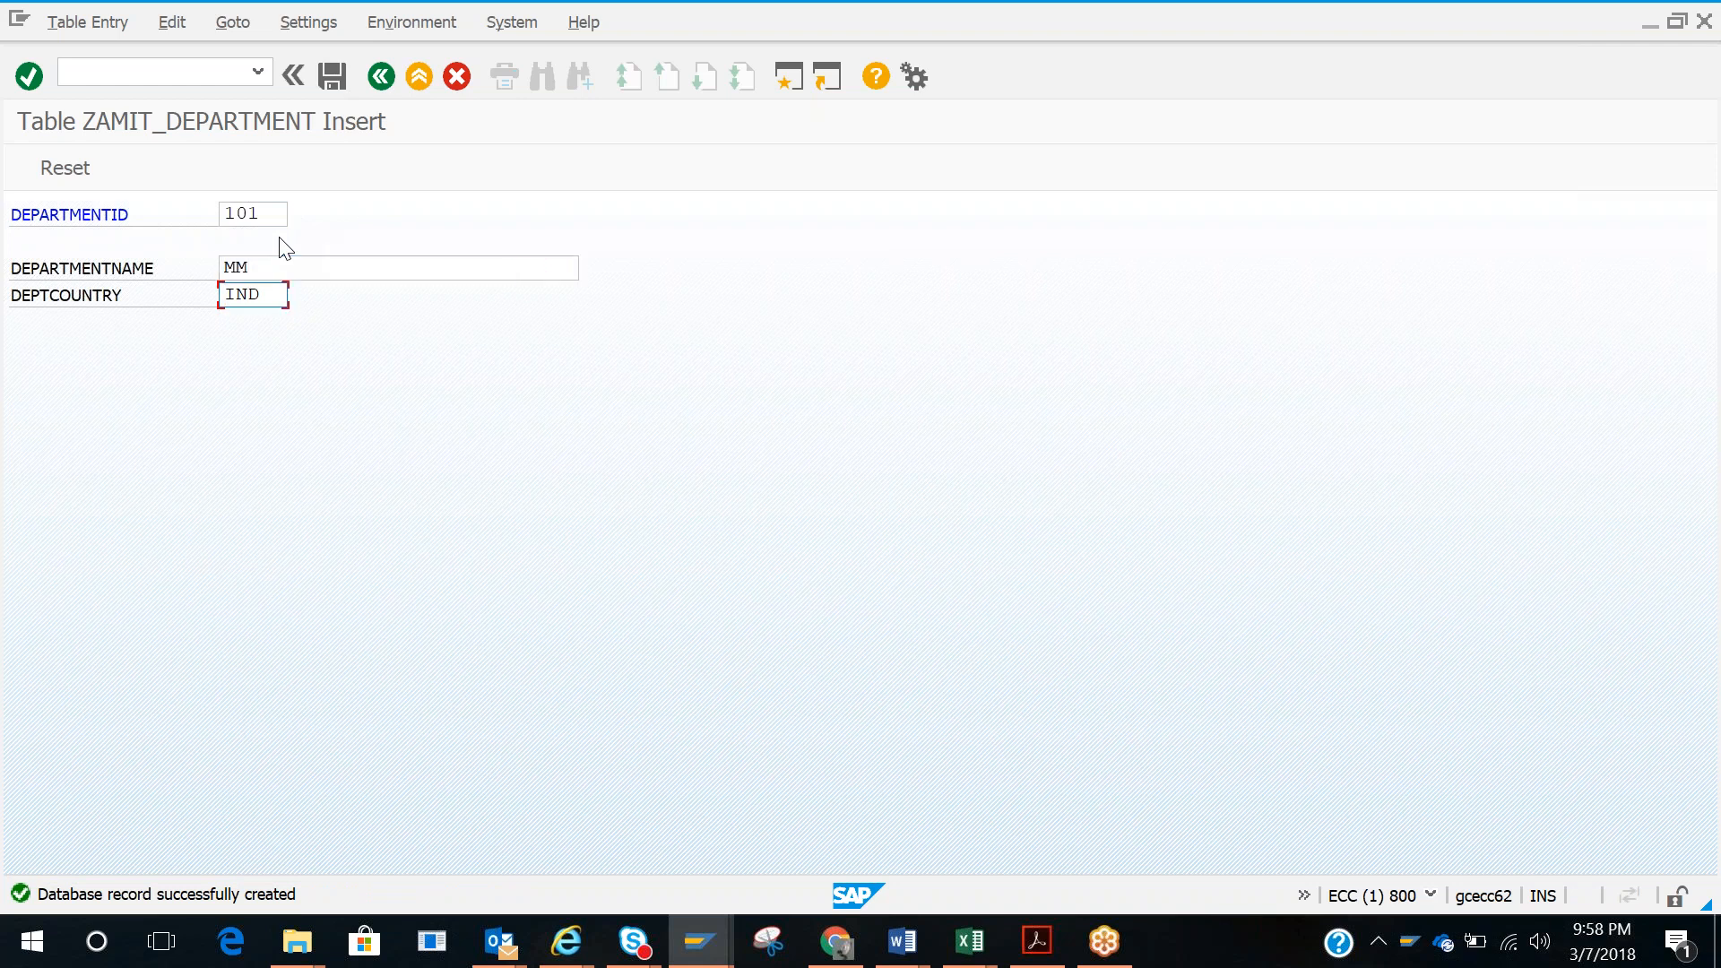
{"action": "key", "text": "ctrl+a"}
{"action": "type", "text": "GER"}
{"action": "key", "text": "Return"}
{"action": "left_click", "coordinate": [327, 78]}
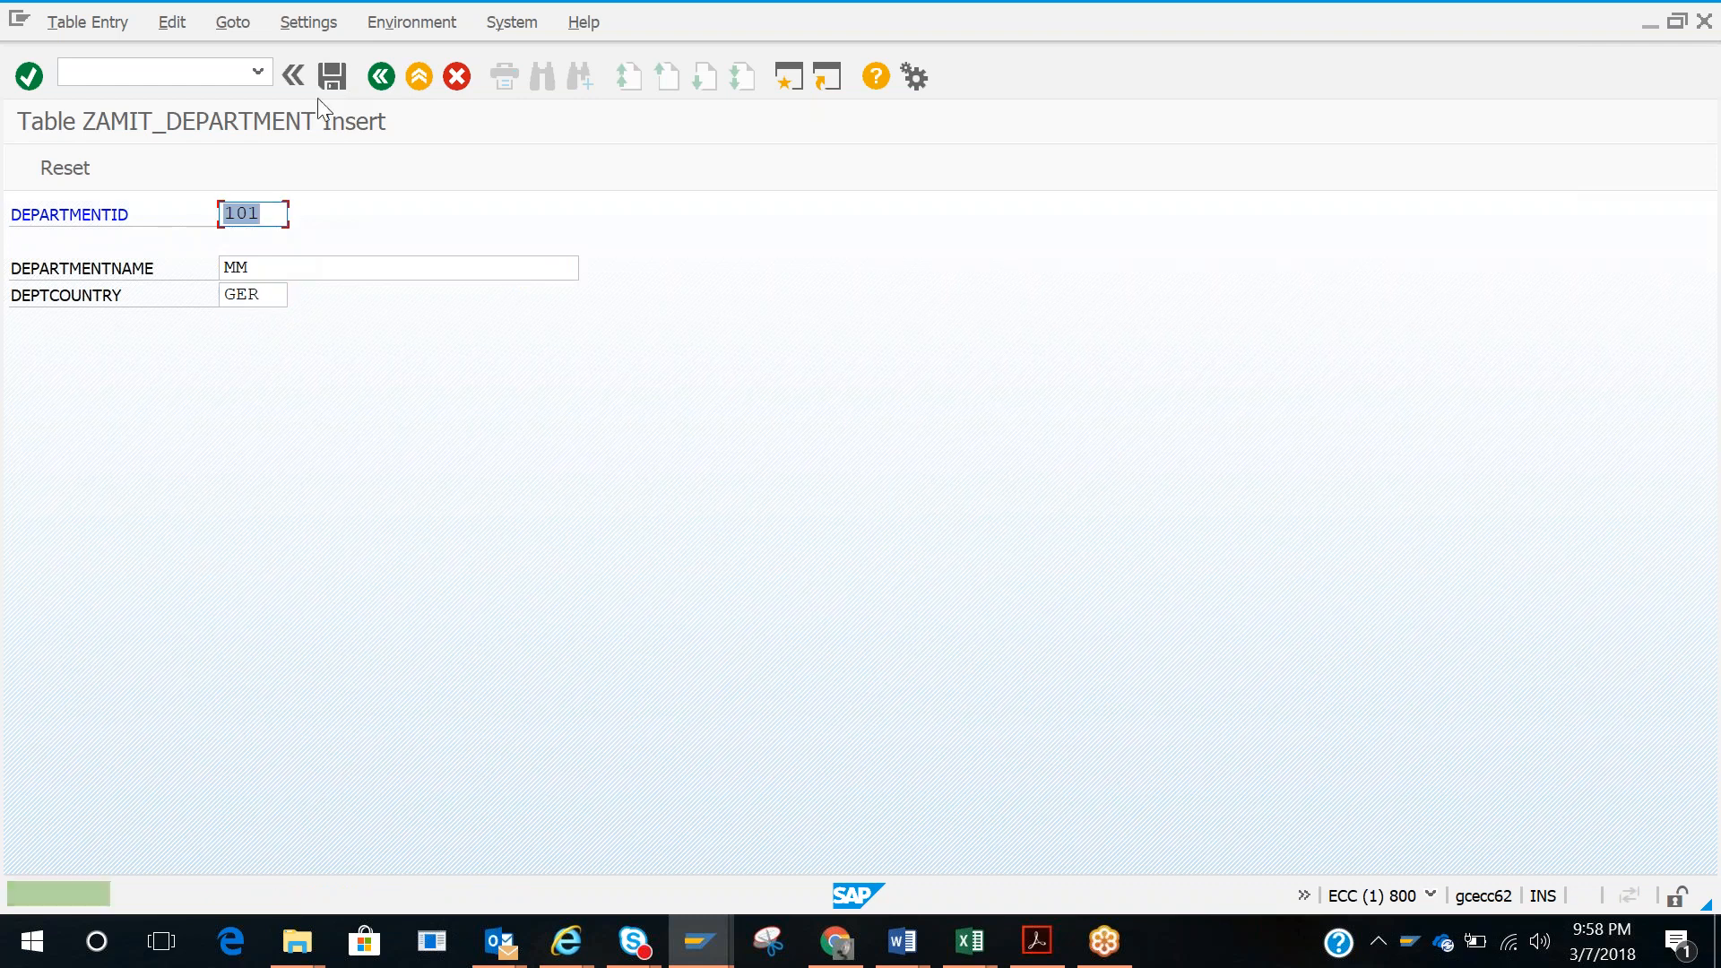
Step: Create and save a department entry with ID 102, name BASIS and country CAN
{"action": "type", "text": "102"}
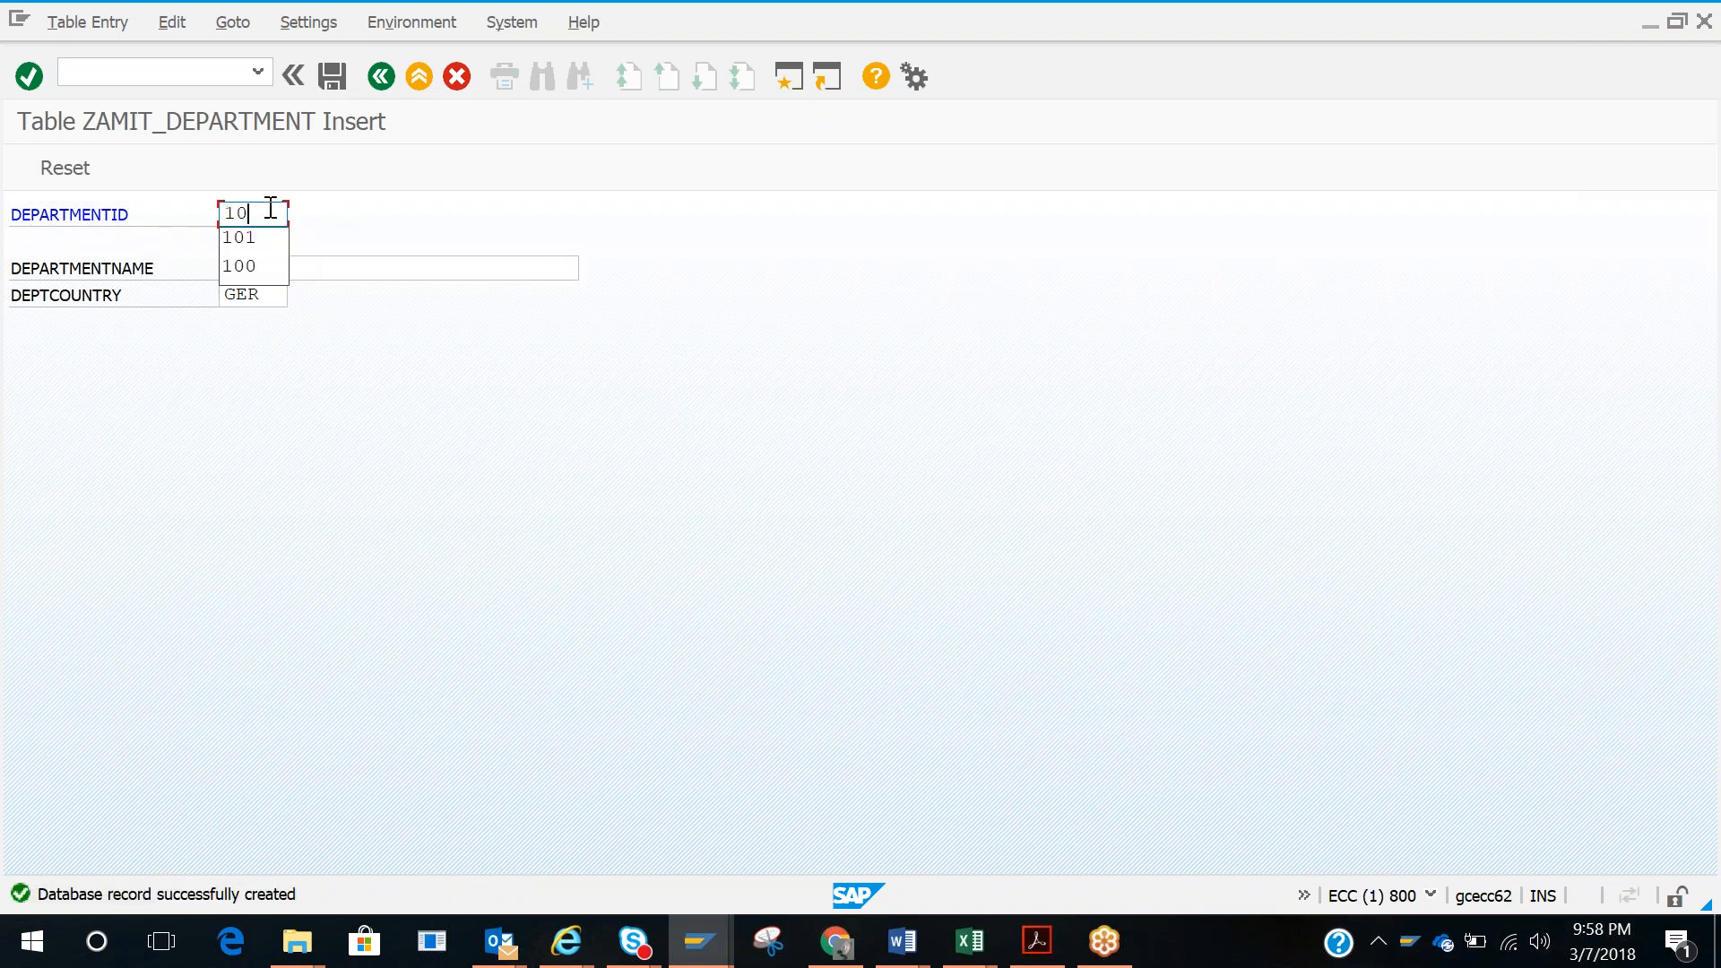
{"action": "left_click", "coordinate": [265, 272]}
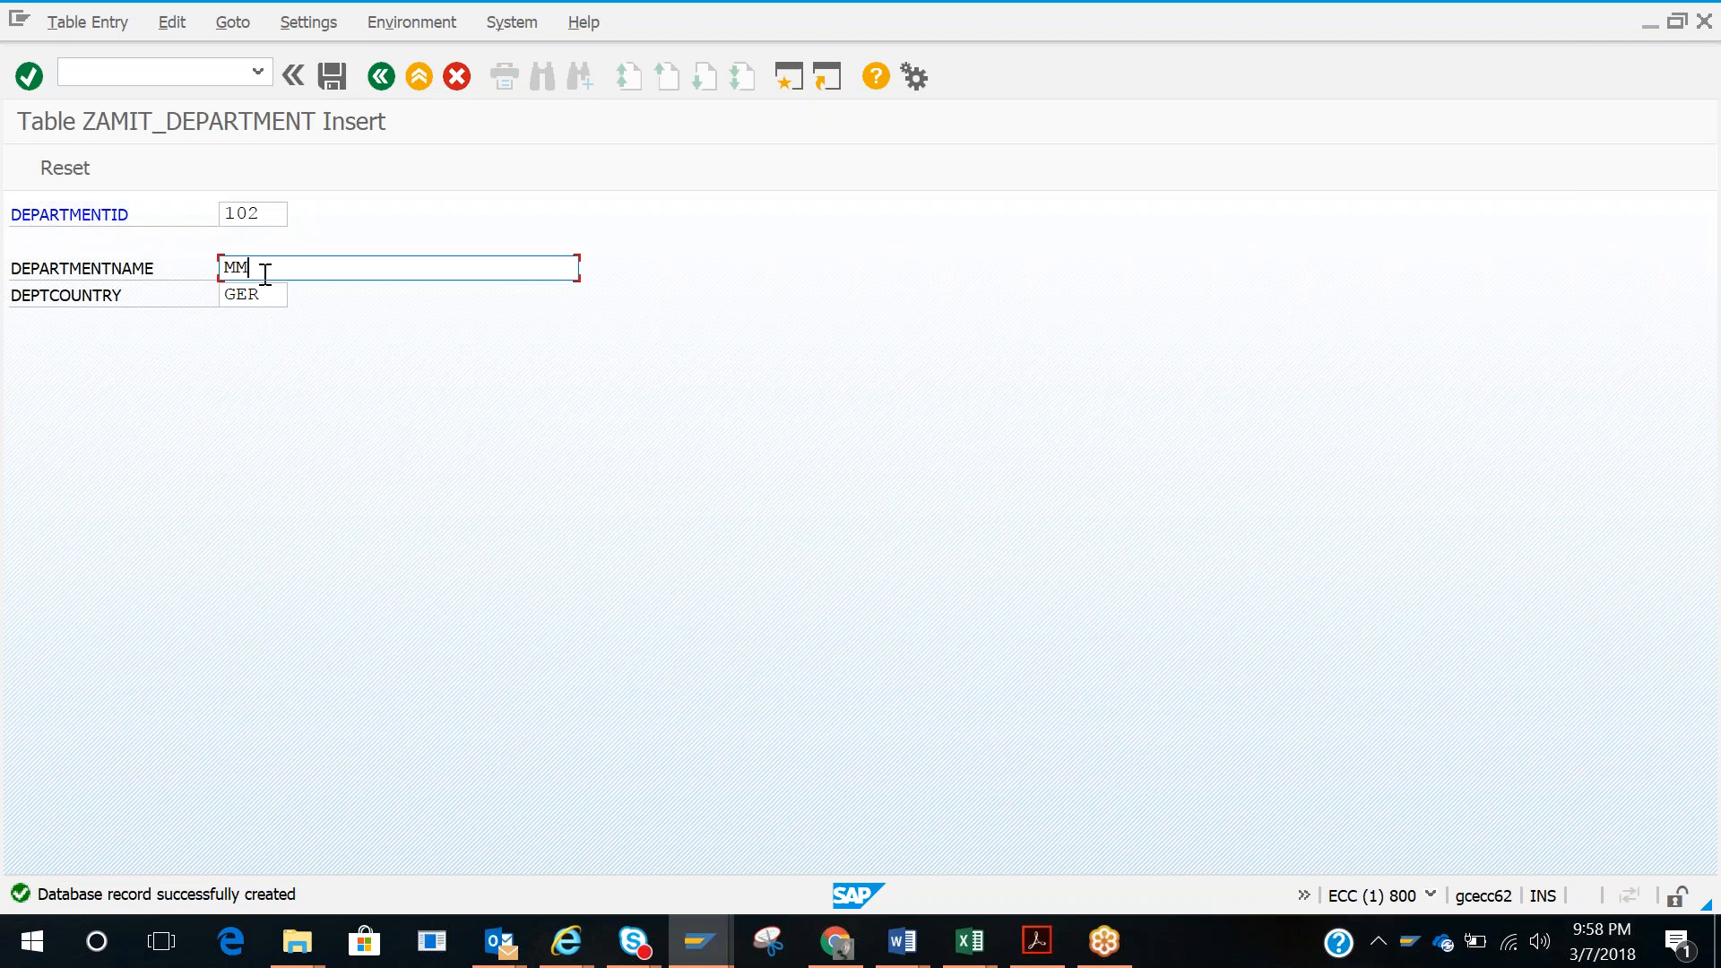
{"action": "key", "text": "BackSpace"}
{"action": "key", "text": "BackSpace"}
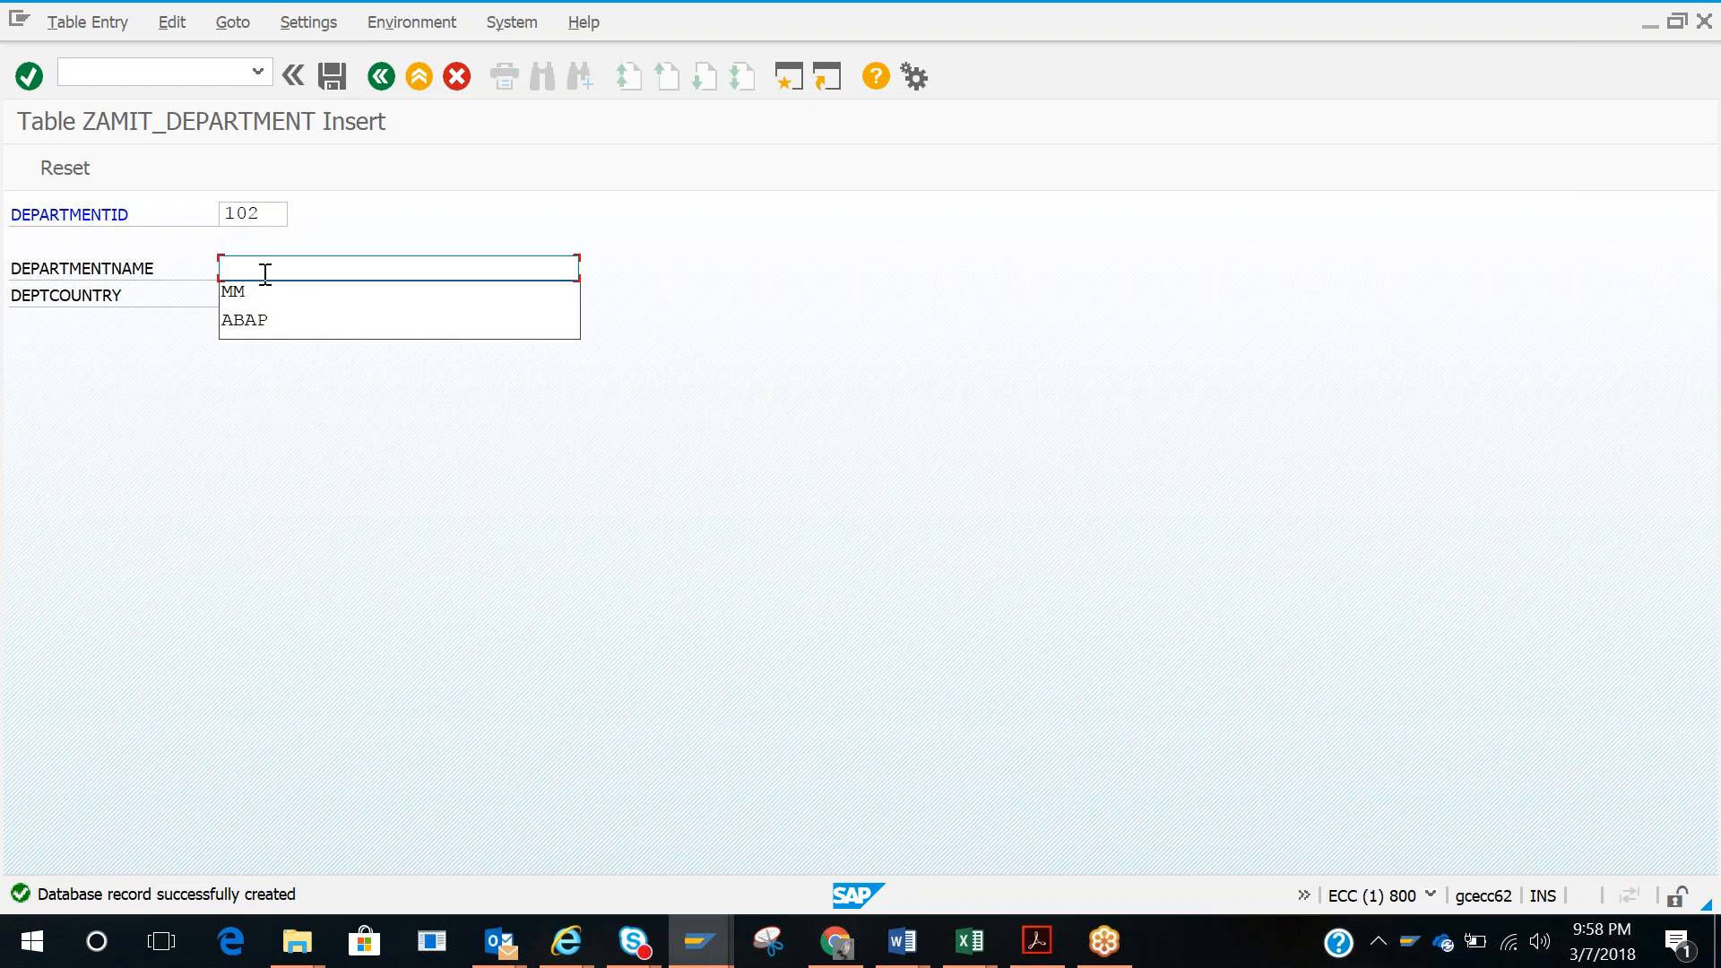
{"action": "type", "text": "BASIS"}
{"action": "left_click", "coordinate": [269, 295]}
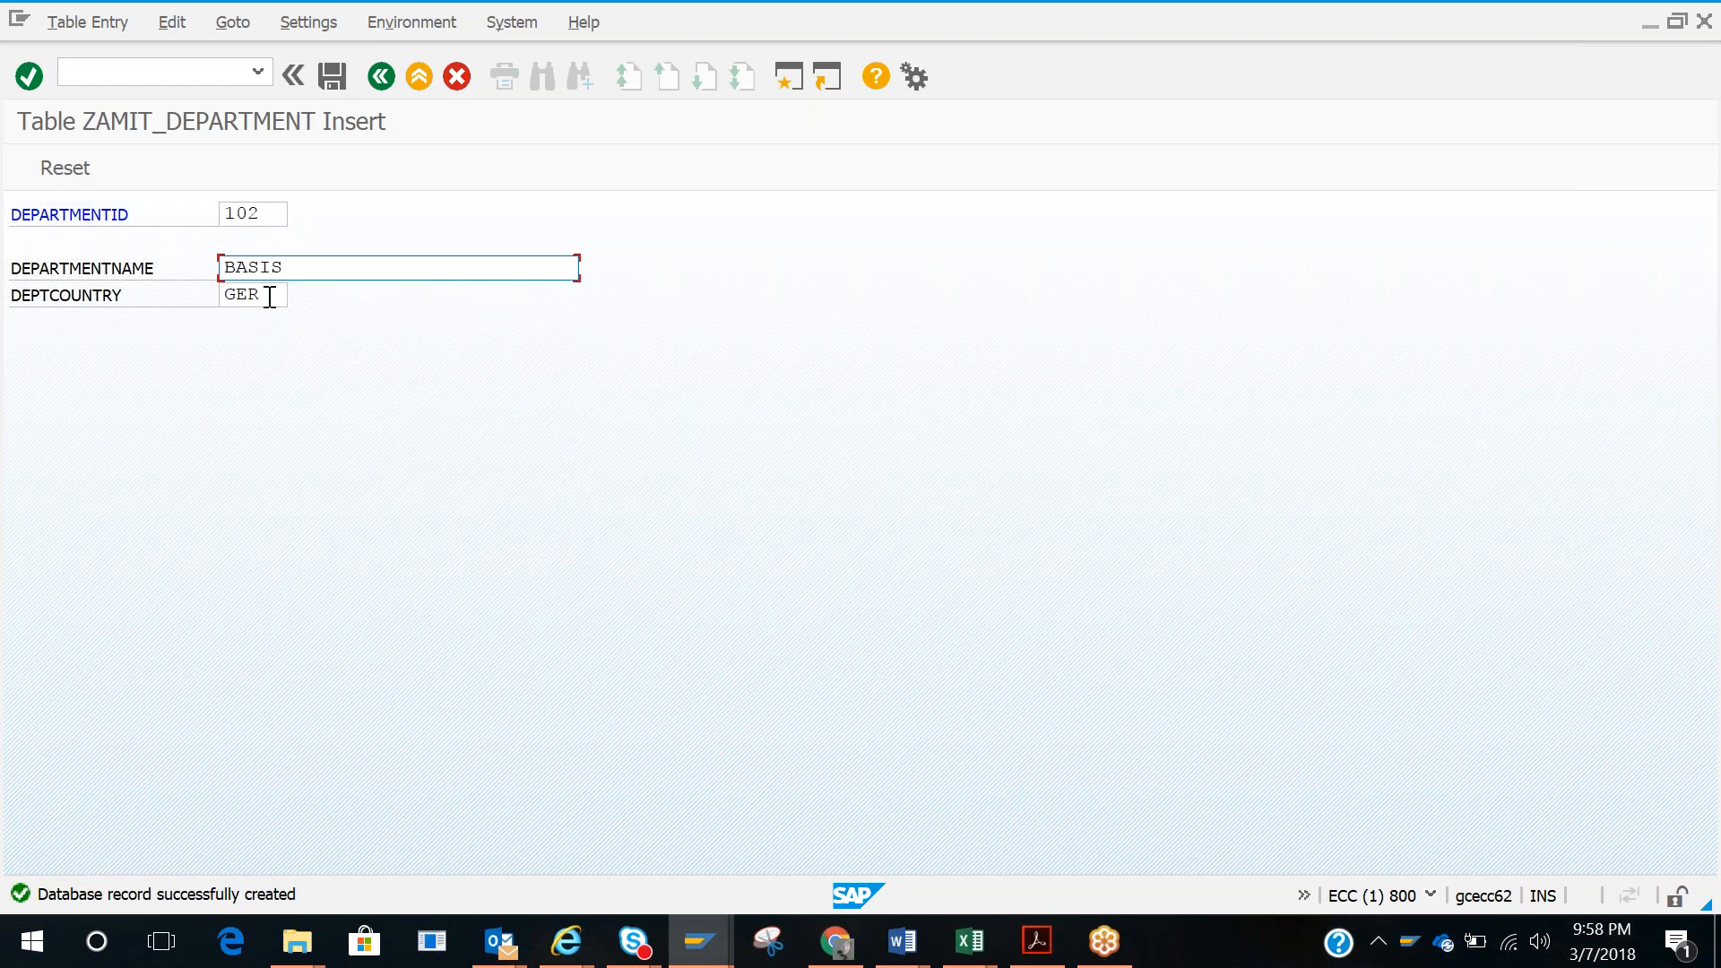
{"action": "key", "text": "BackSpace"}
{"action": "key", "text": "BackSpace"}
{"action": "key", "text": "BackSpace"}
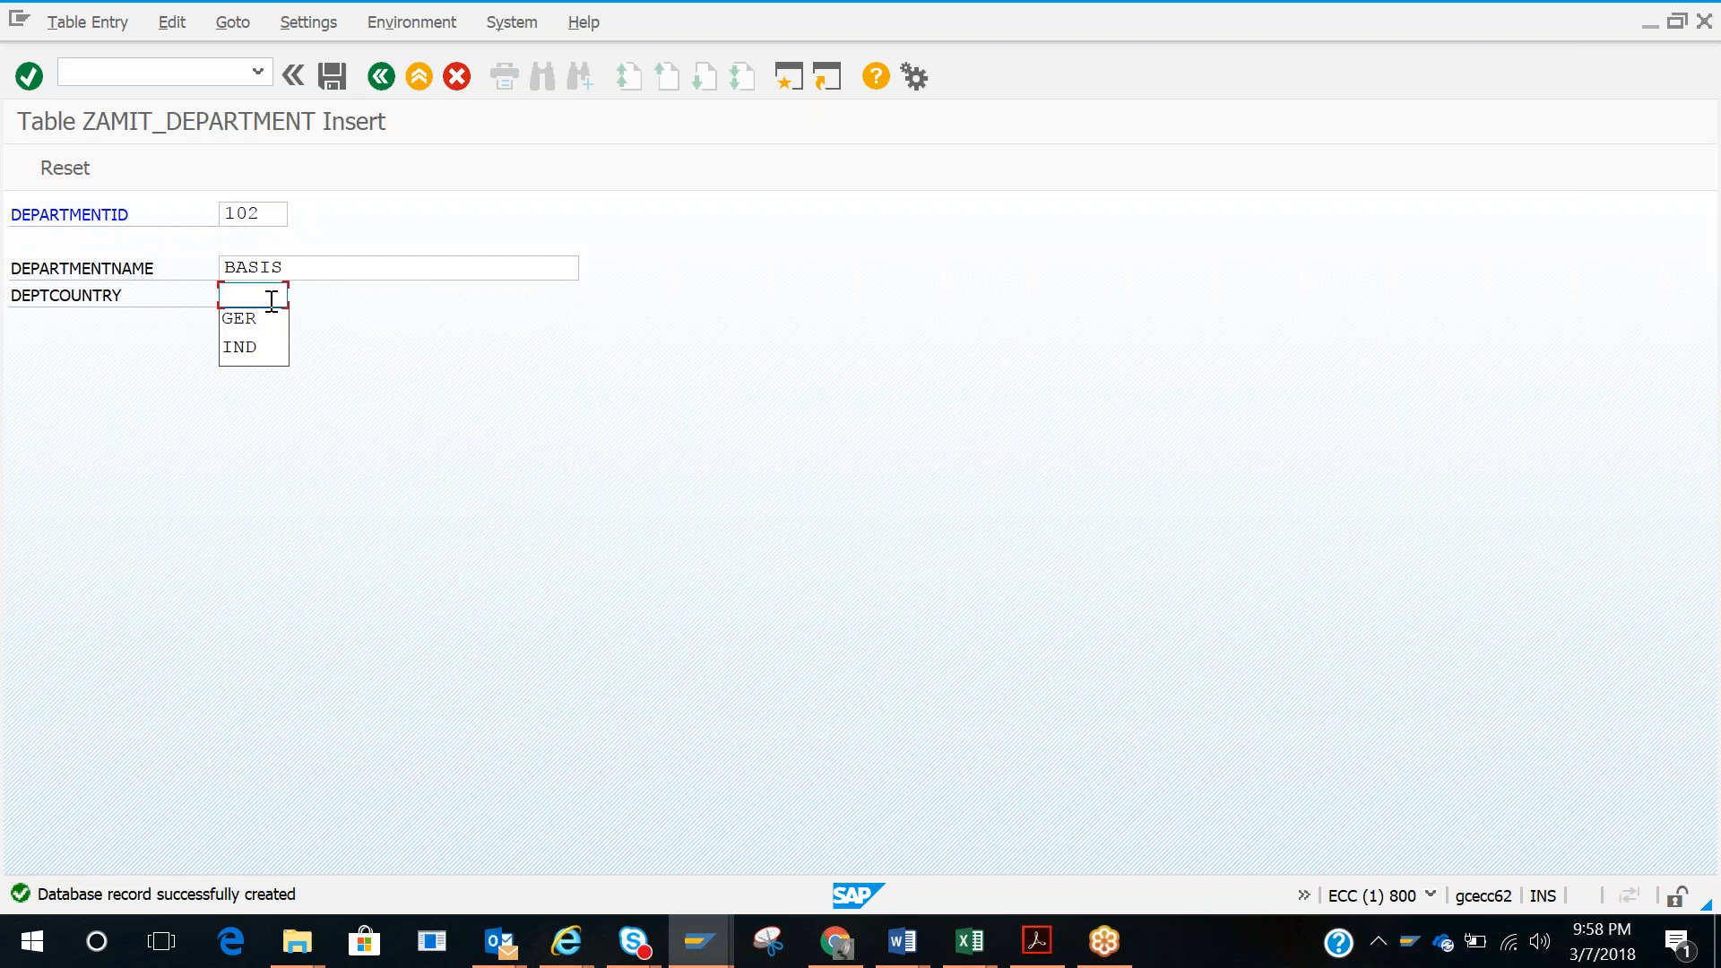
{"action": "type", "text": "CAN"}
{"action": "left_click", "coordinate": [332, 77]}
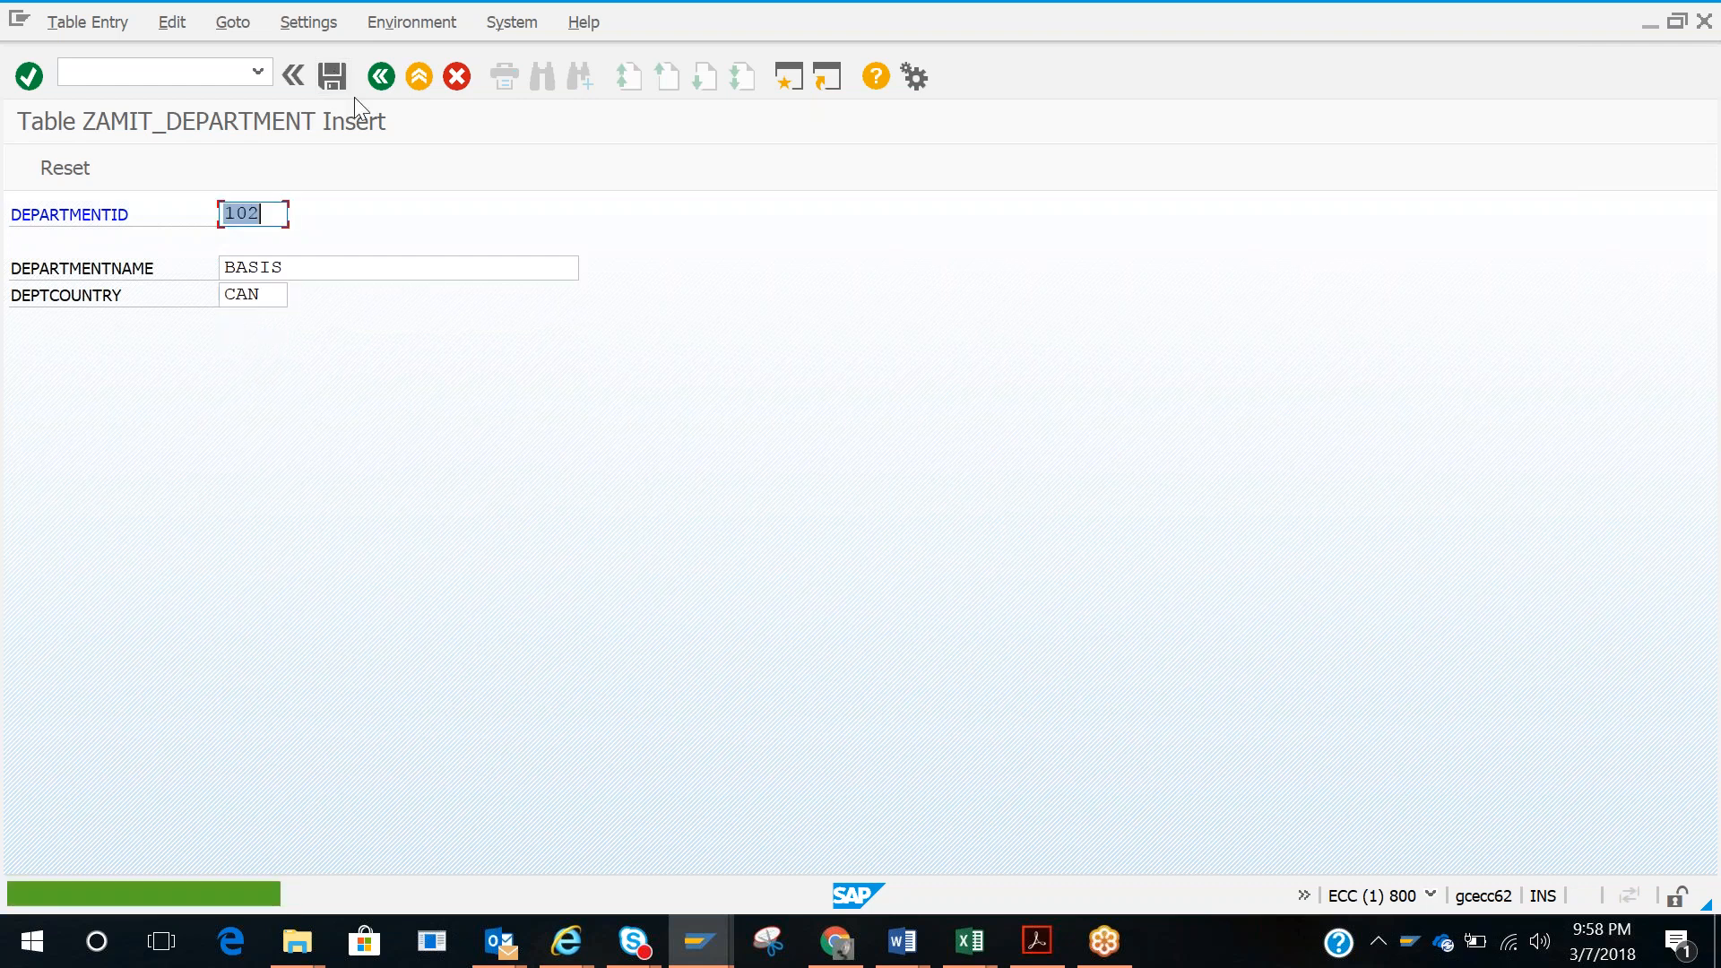
Step: Leave the entry form and display all contents of the ZAMIT_DEPARTMENT table
{"action": "left_click", "coordinate": [378, 81]}
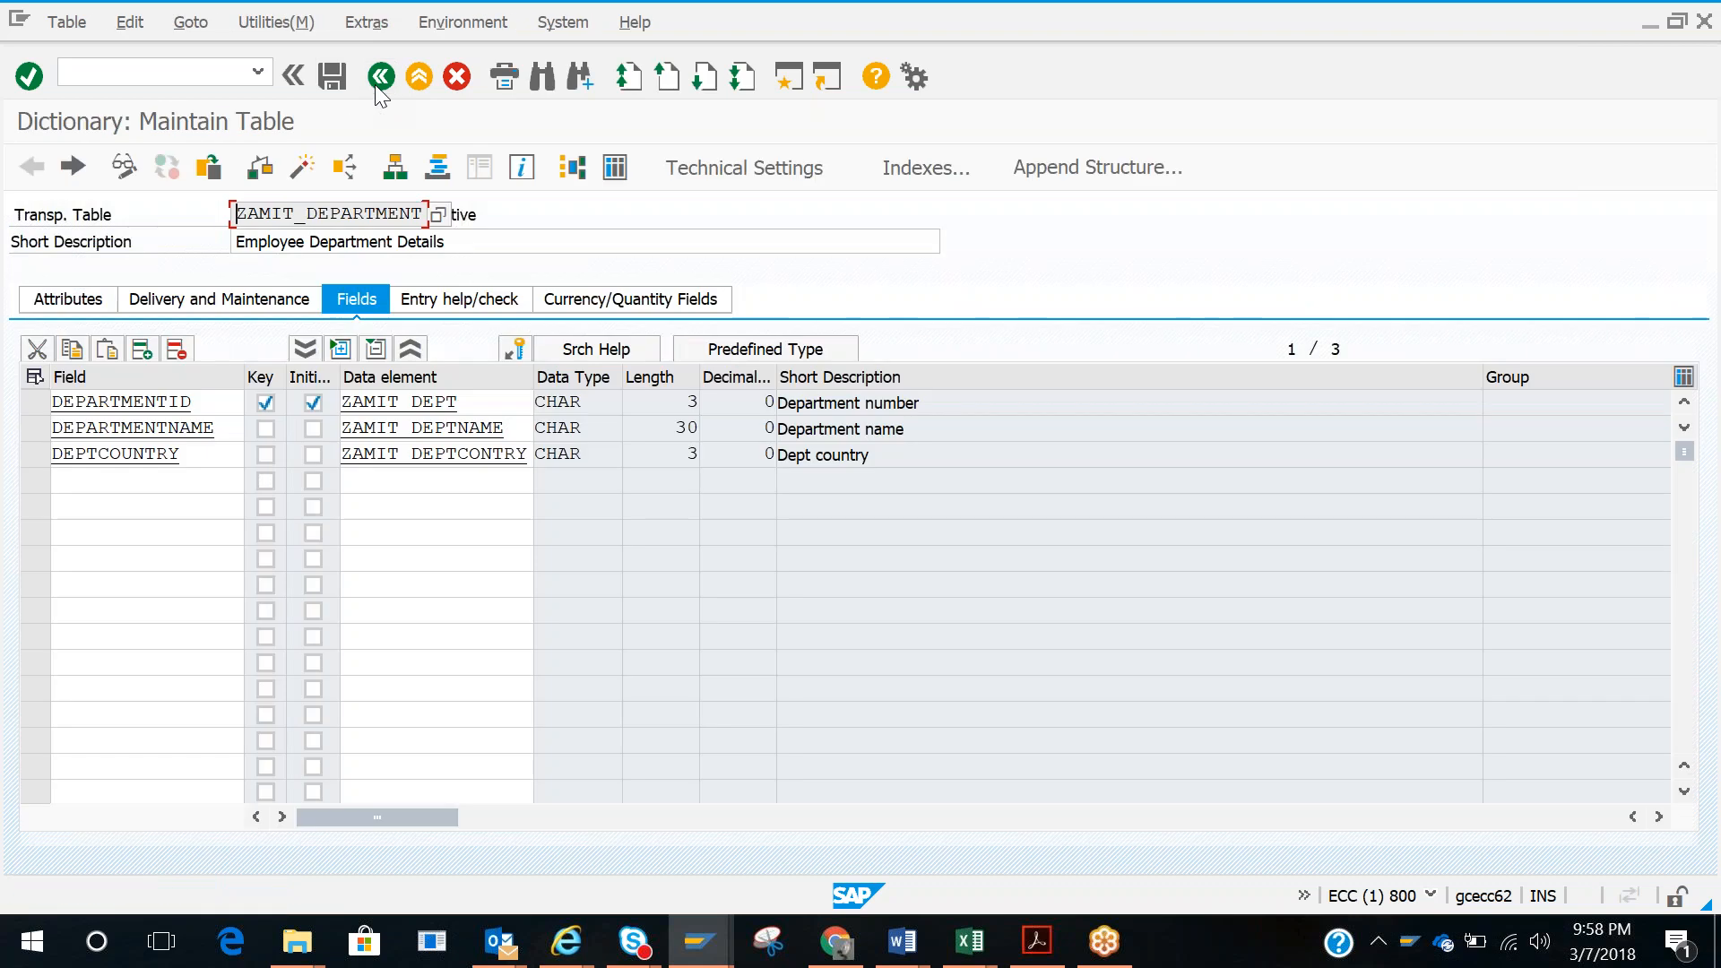
{"action": "left_click", "coordinate": [616, 167]}
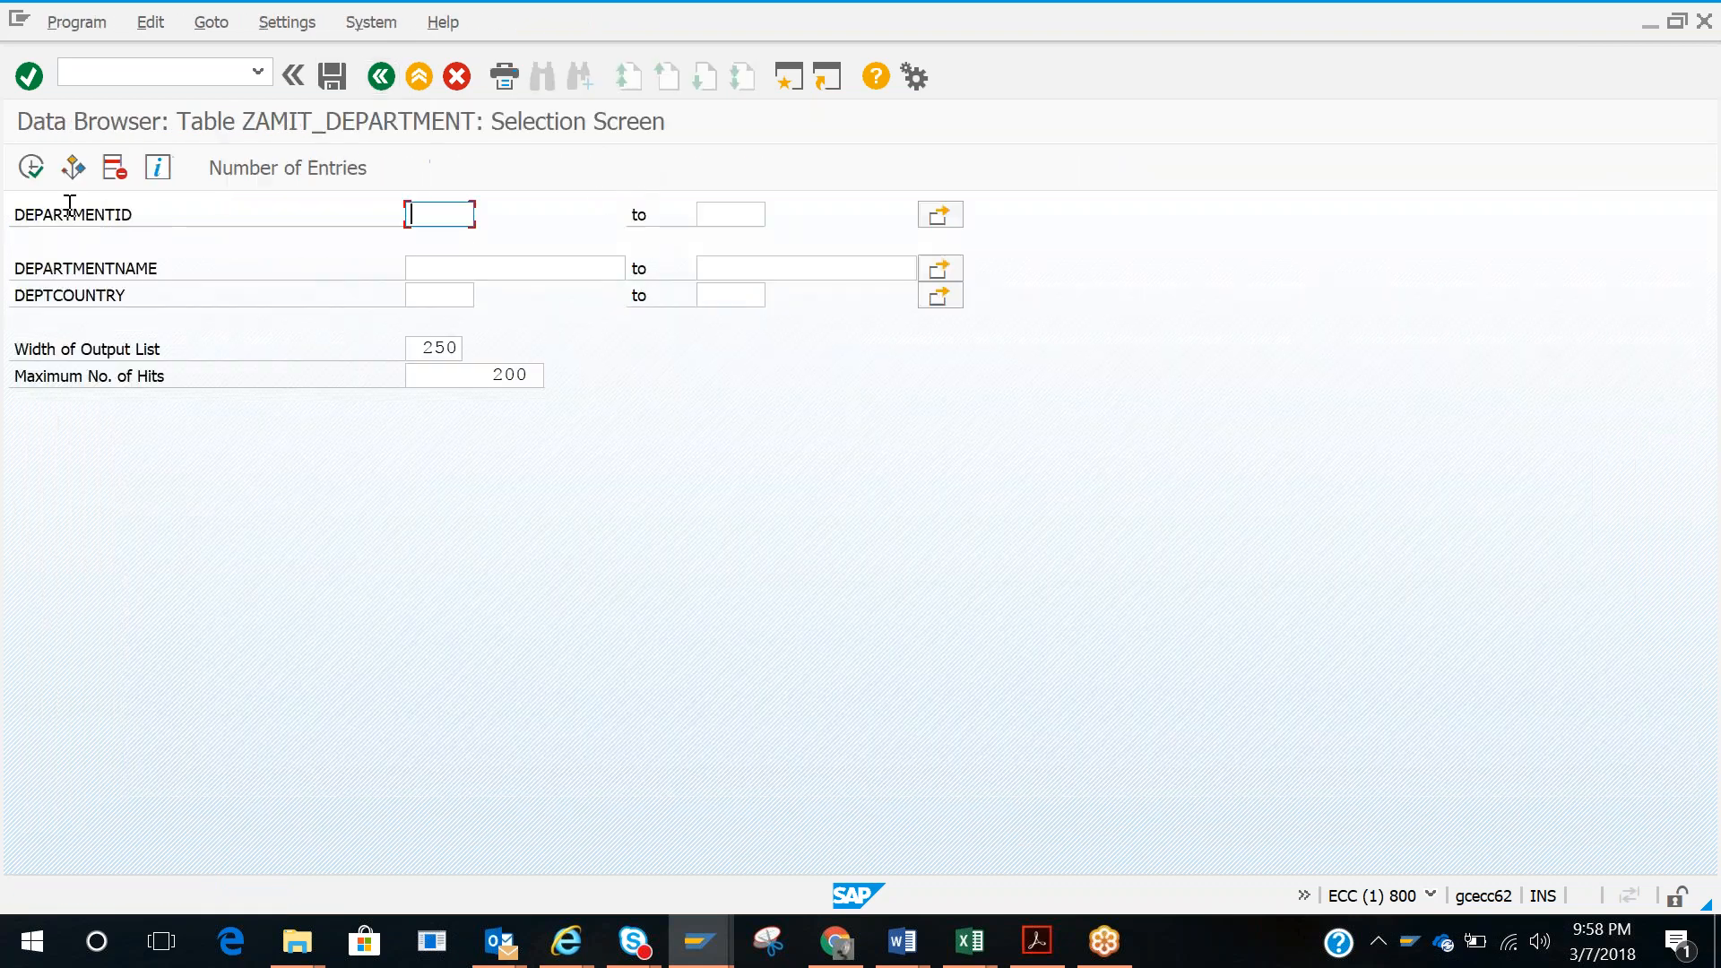
{"action": "left_click", "coordinate": [30, 165]}
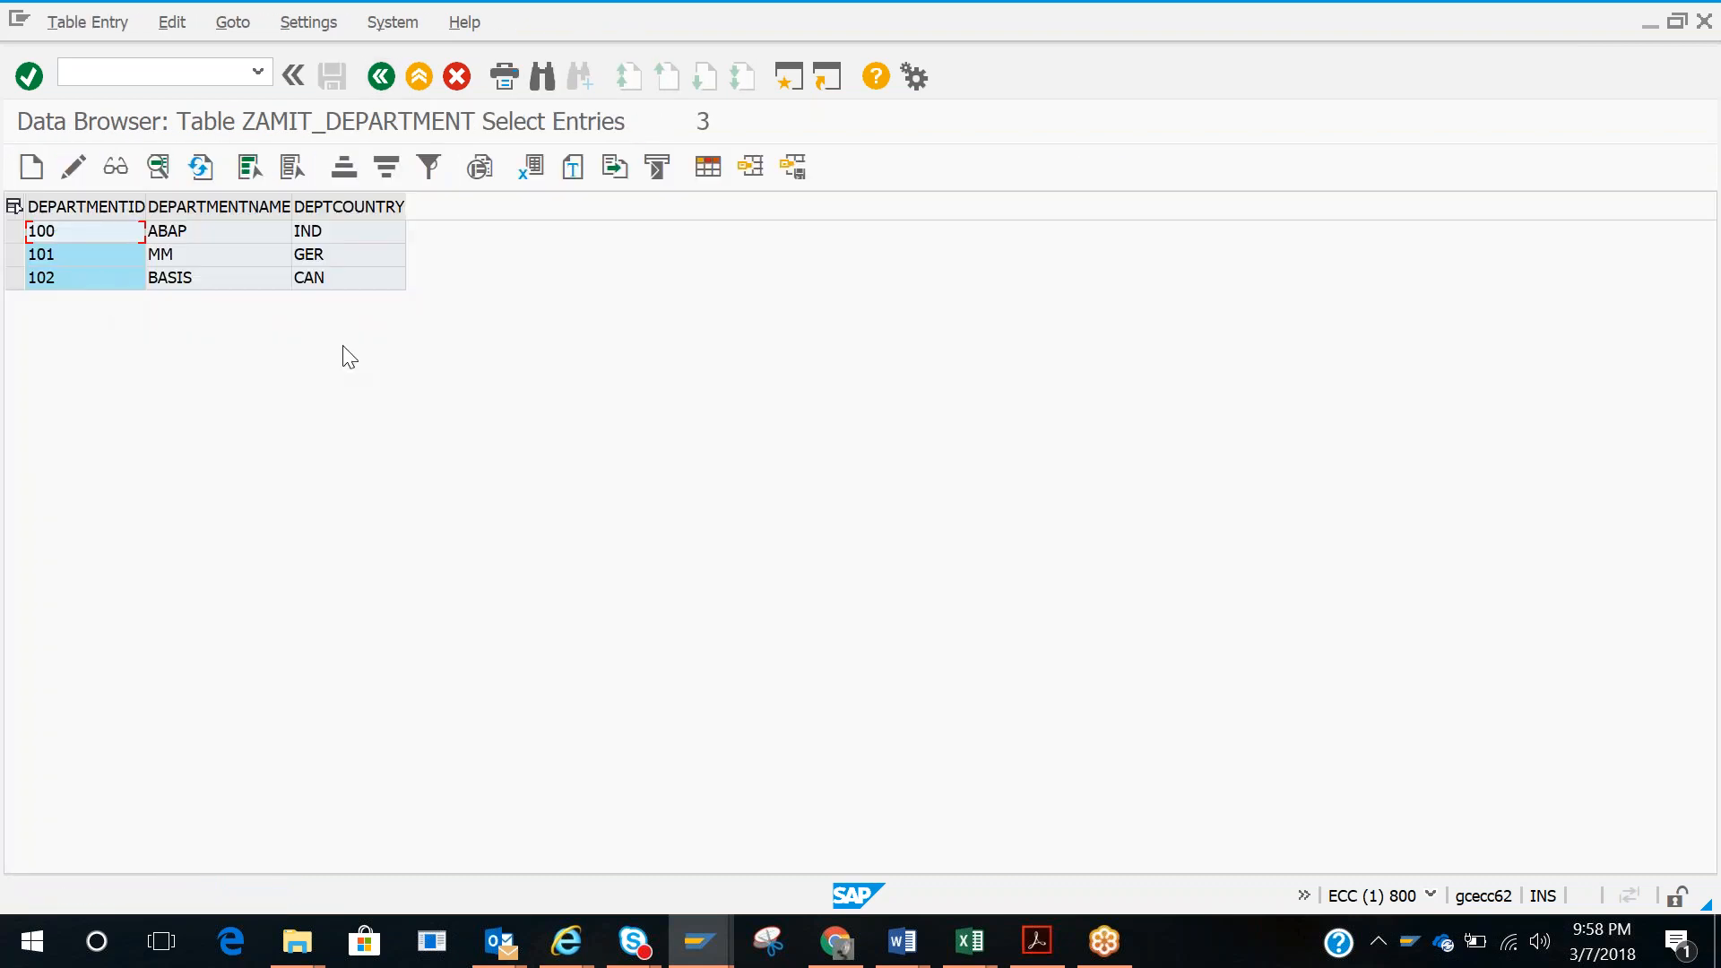
Step: Return to the ZAMIT_EMPLOYEE entry form, revalidate department ID 100 and try to save employee entry 1000
{"action": "key", "text": "alt+Tab"}
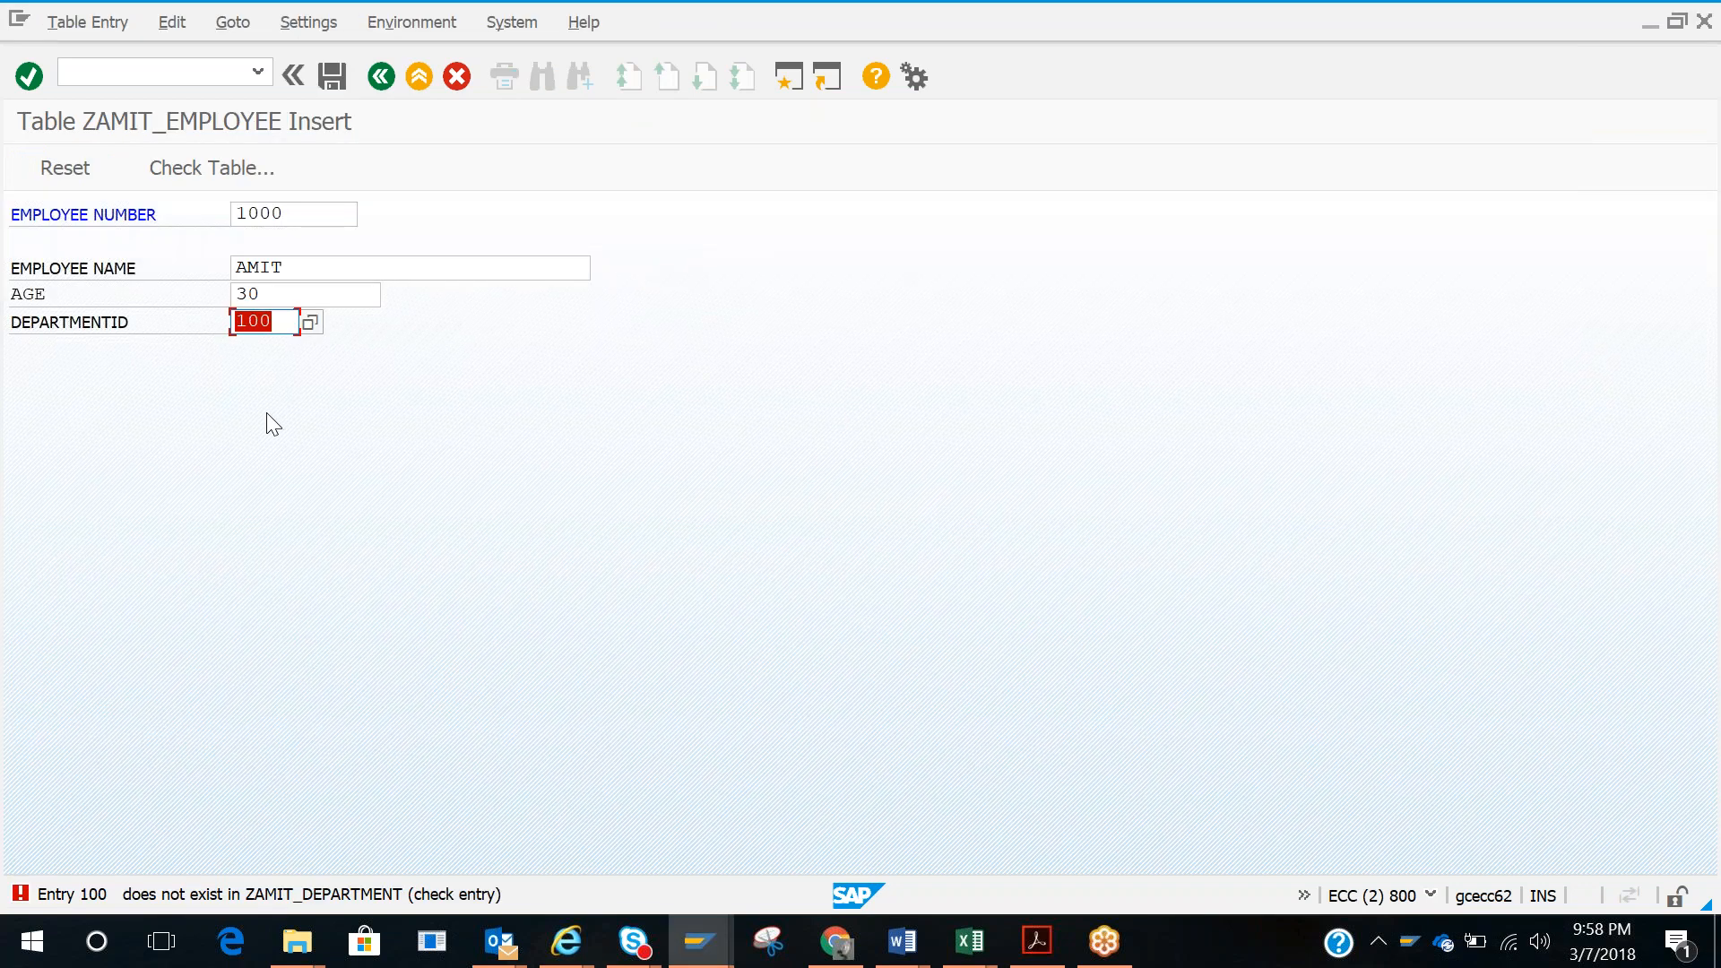
{"action": "key", "text": "Return"}
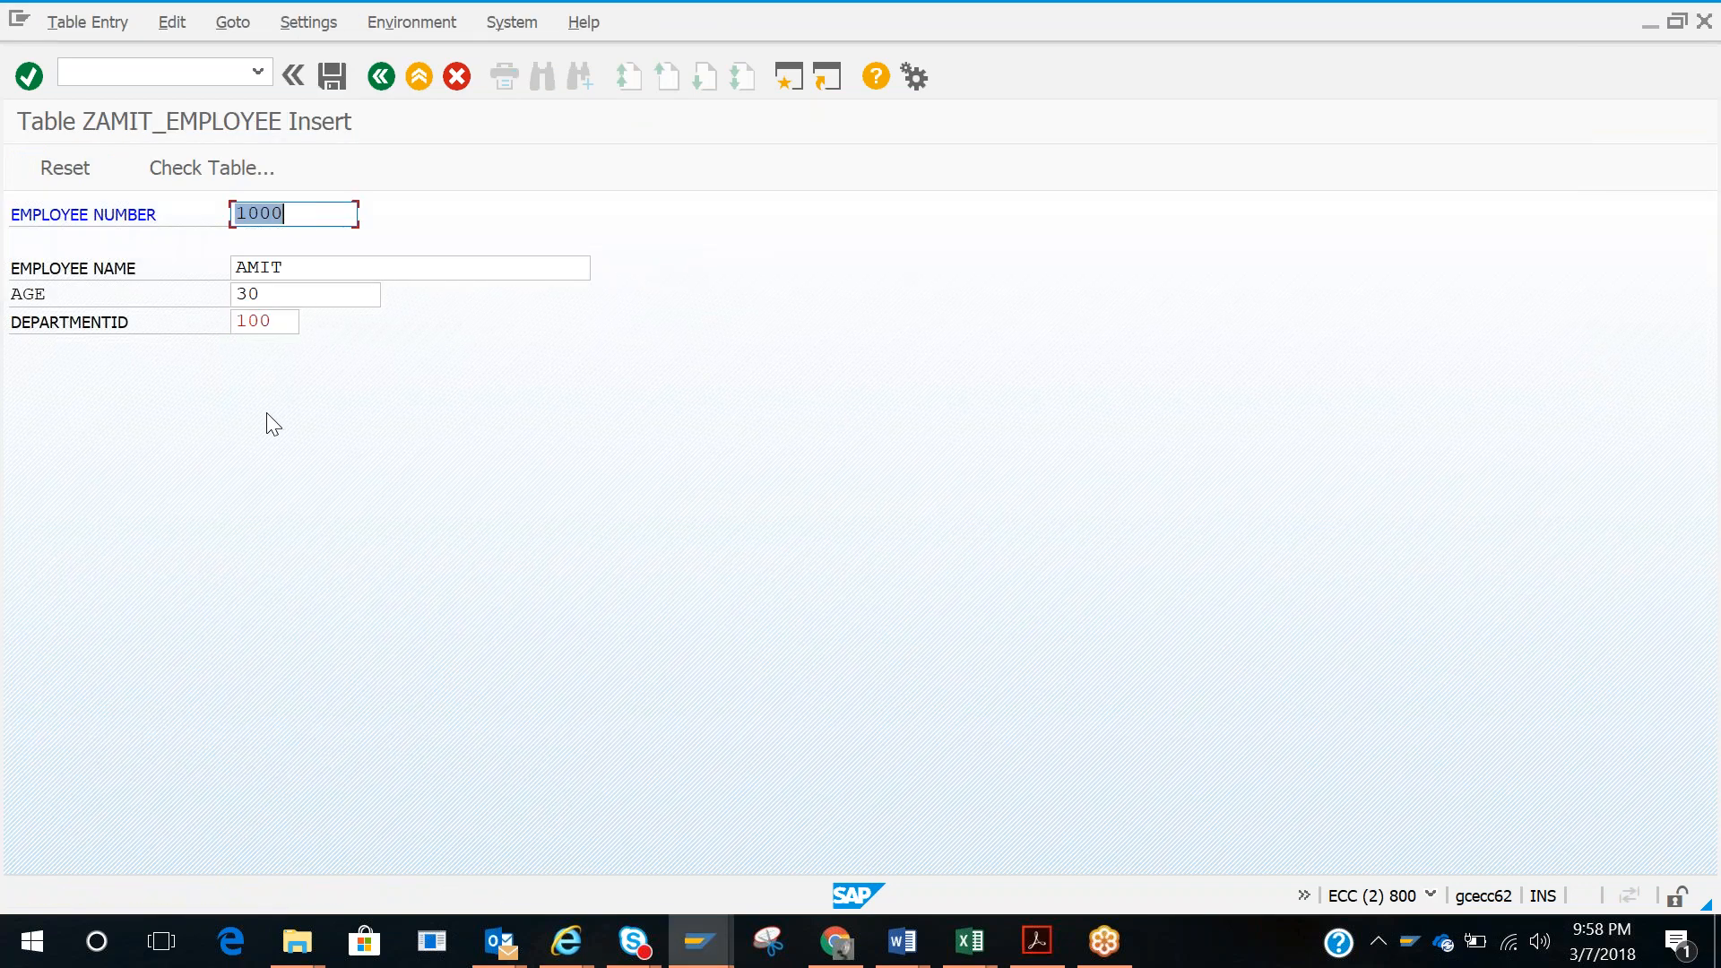
{"action": "left_click", "coordinate": [332, 77]}
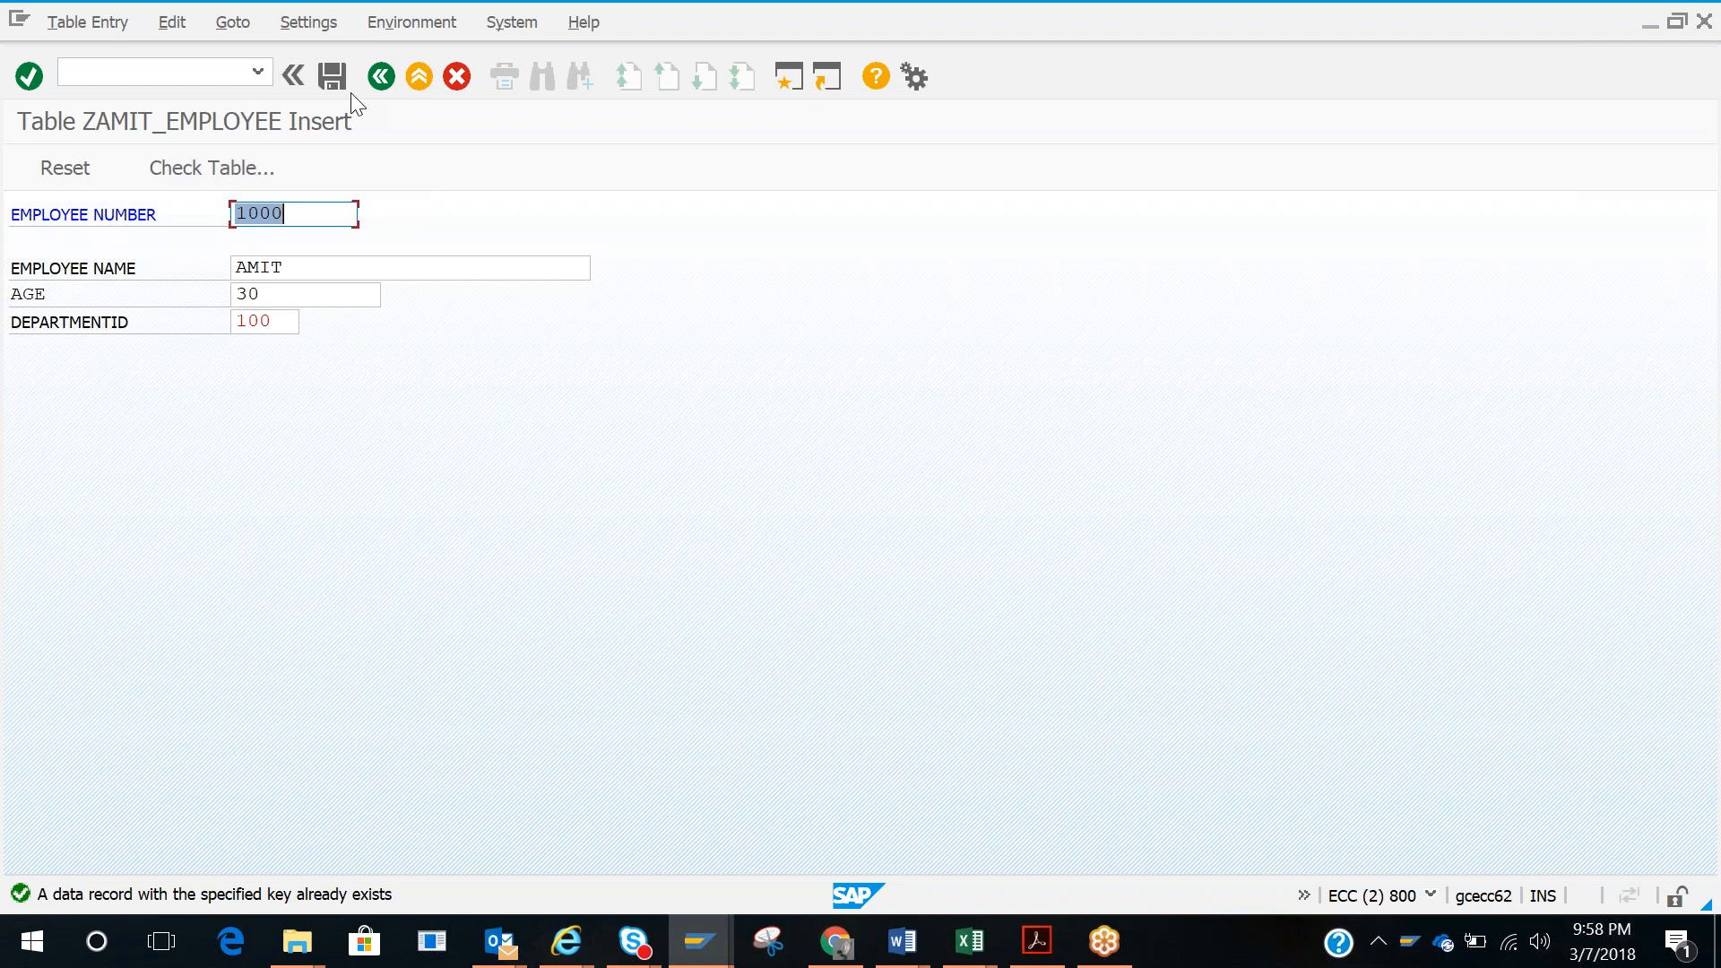
Step: Reopen a blank ZAMIT_EMPLOYEE entry form and view the table's incoming foreign key relationships, copying the check table name
{"action": "left_click", "coordinate": [381, 77]}
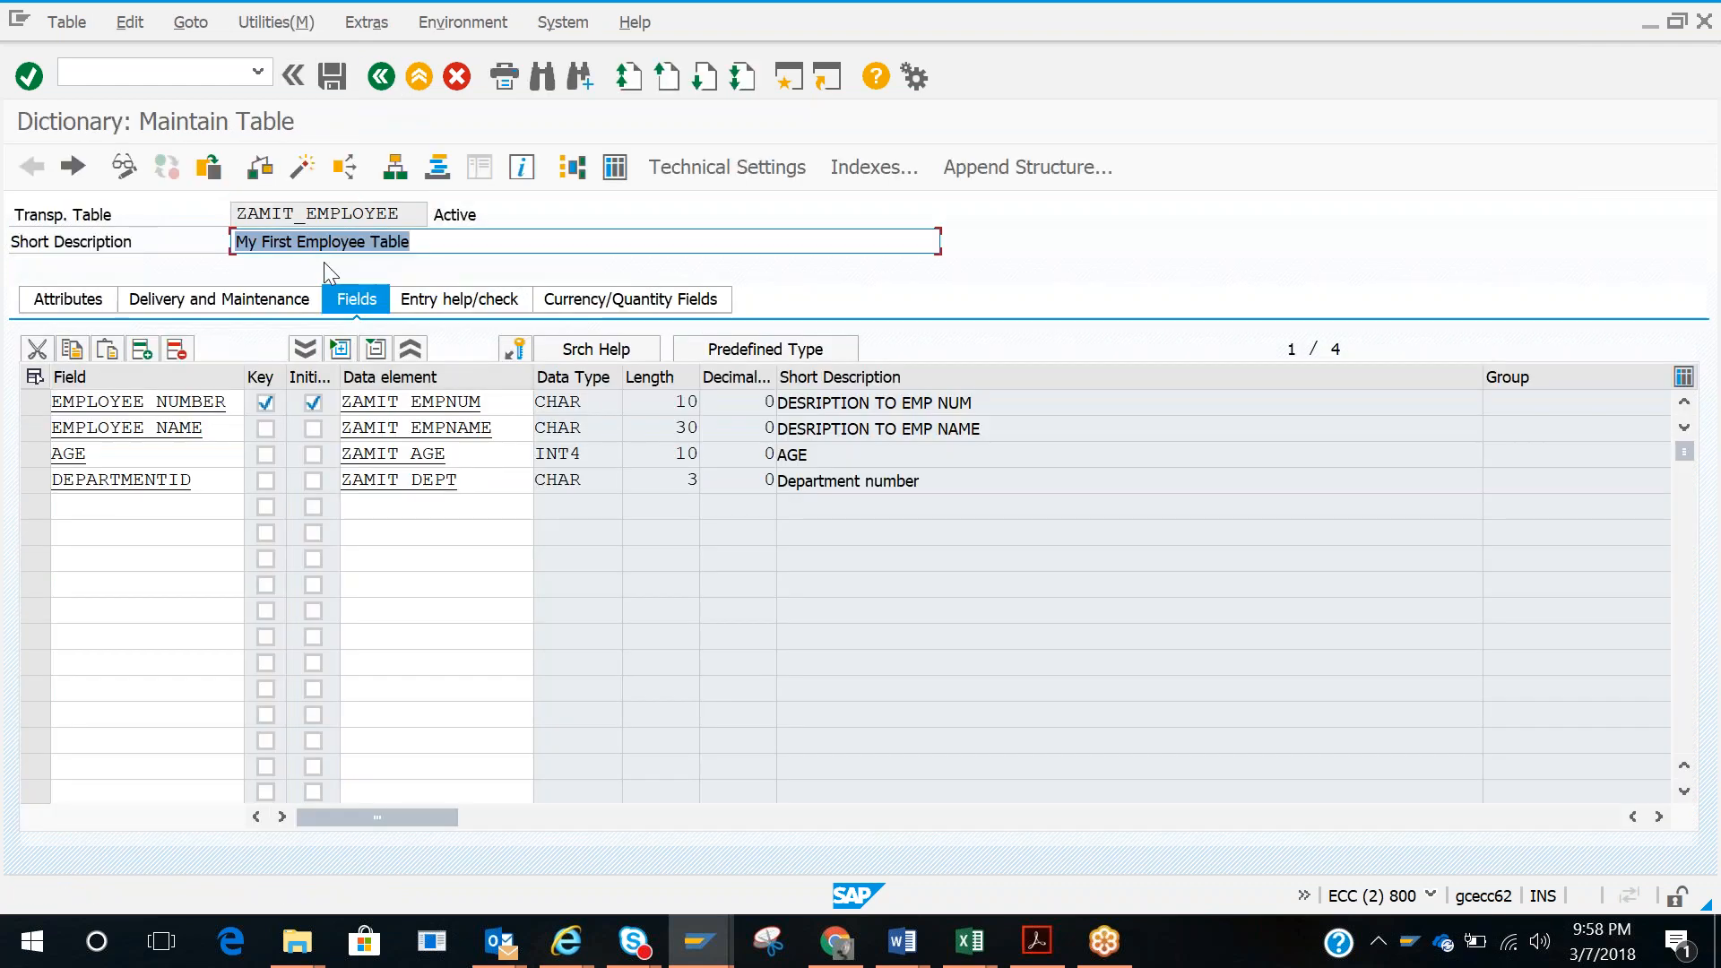
{"action": "left_click", "coordinate": [285, 22]}
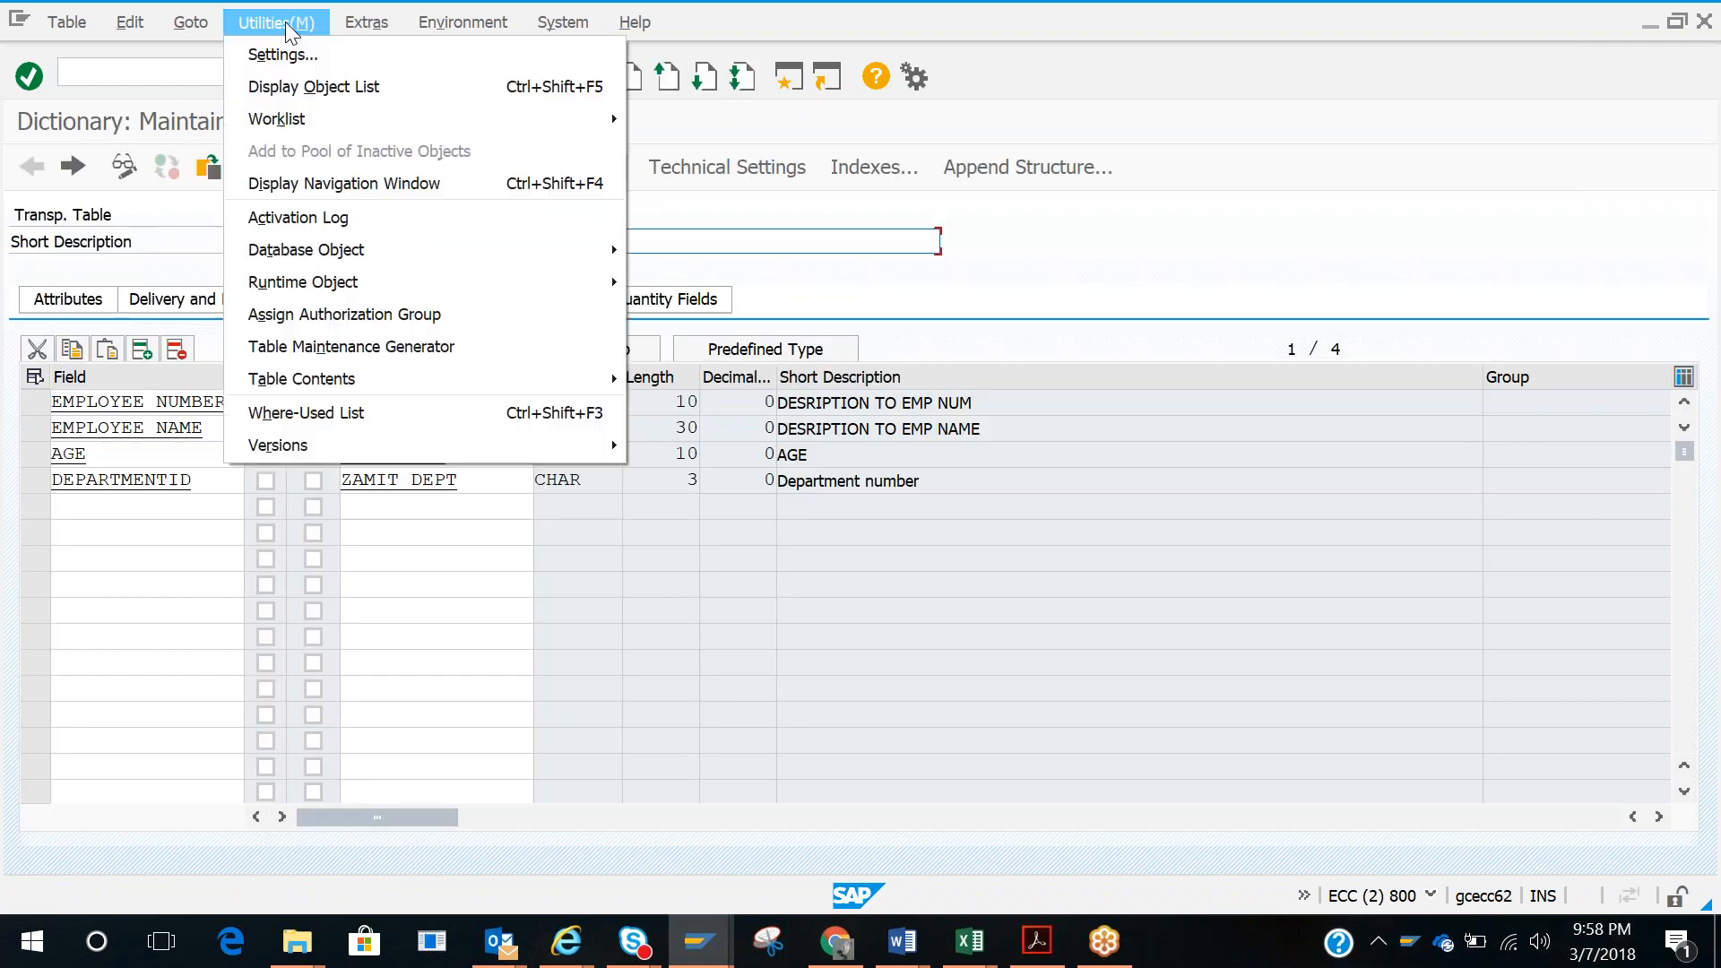
{"action": "mouse_move", "coordinate": [524, 378]}
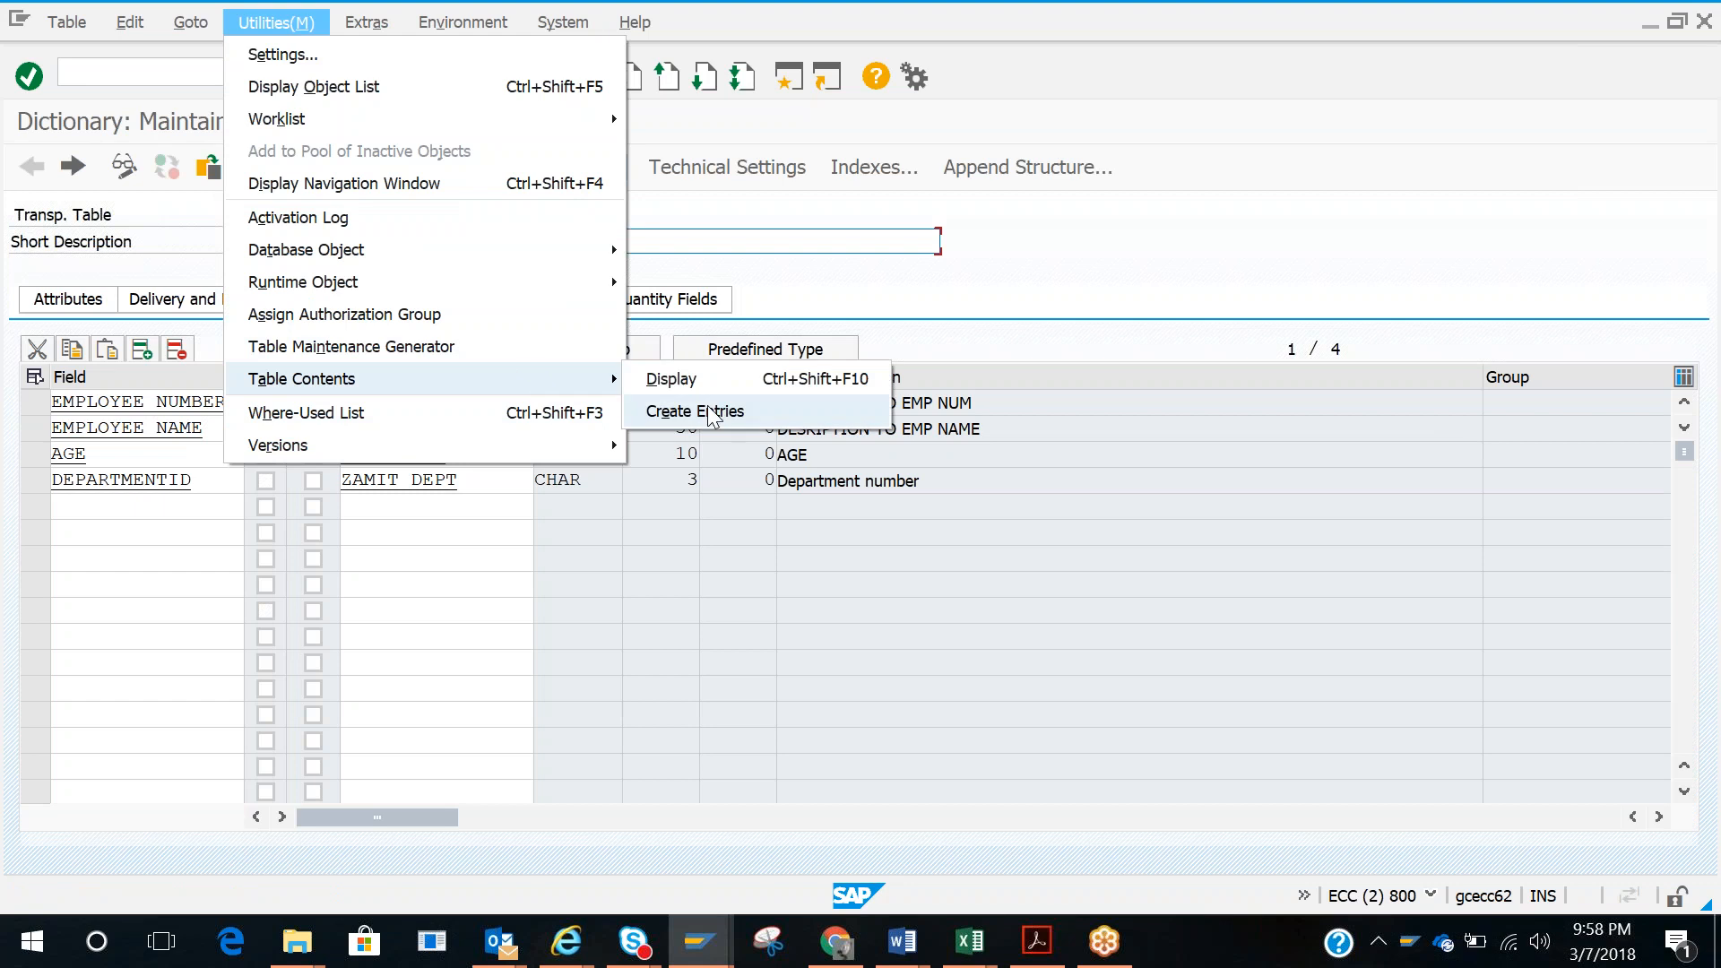
{"action": "left_click", "coordinate": [713, 412]}
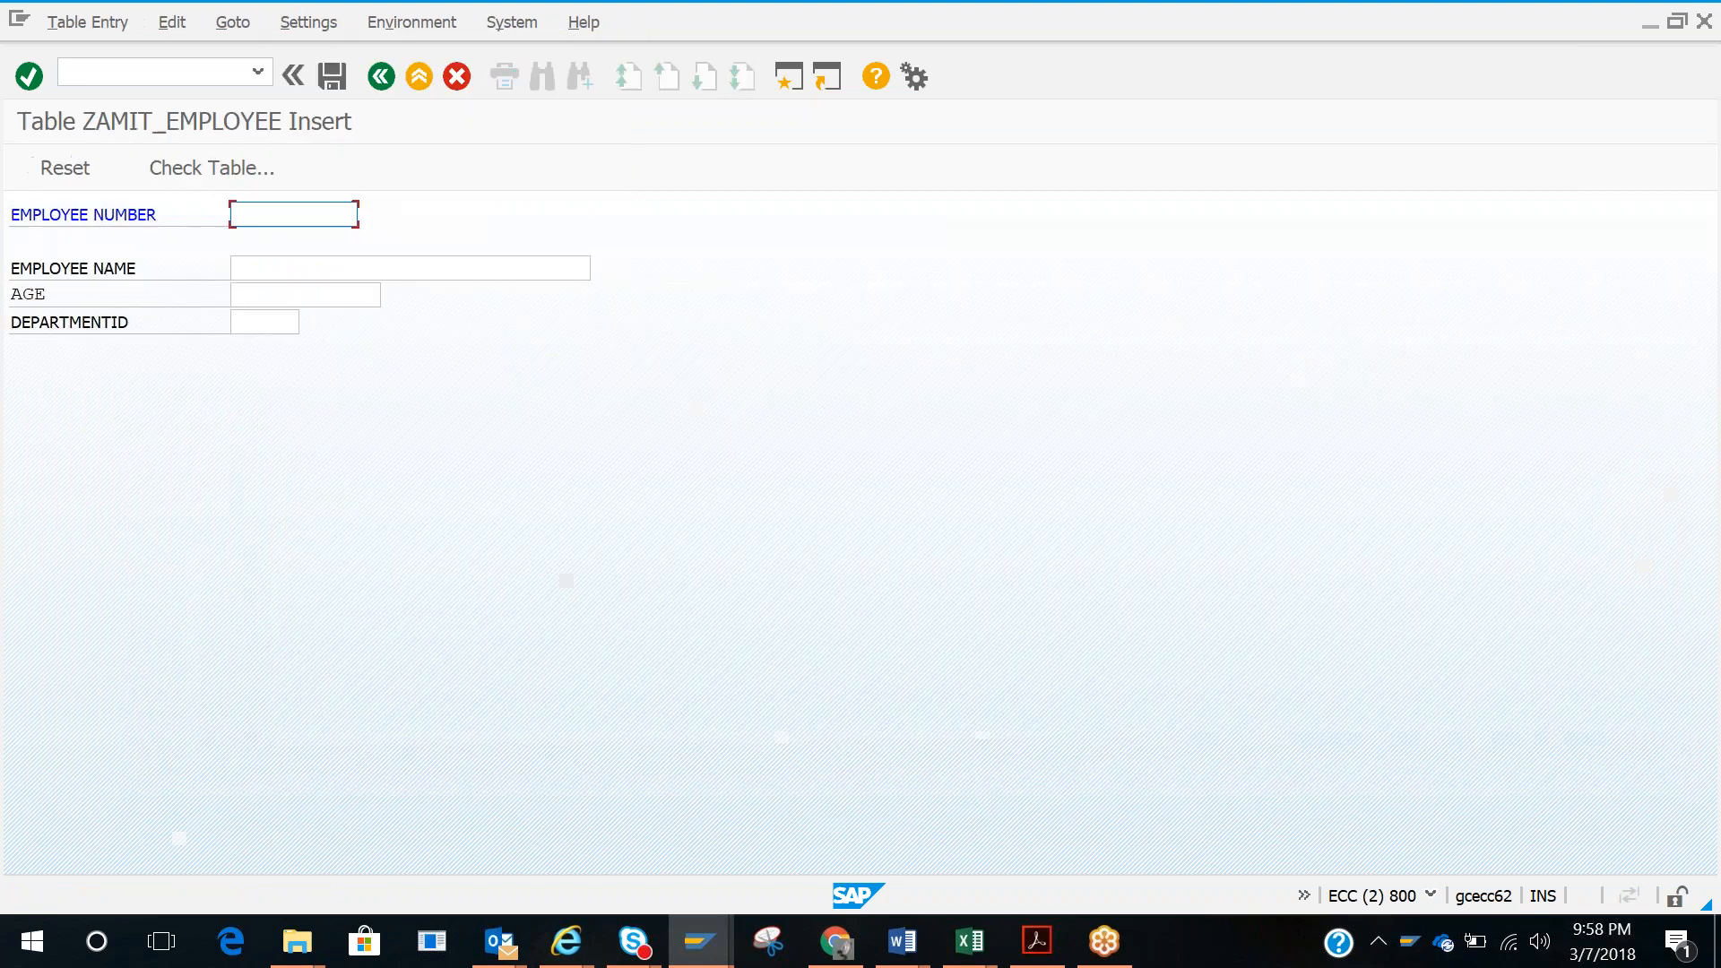
{"action": "left_click", "coordinate": [219, 174]}
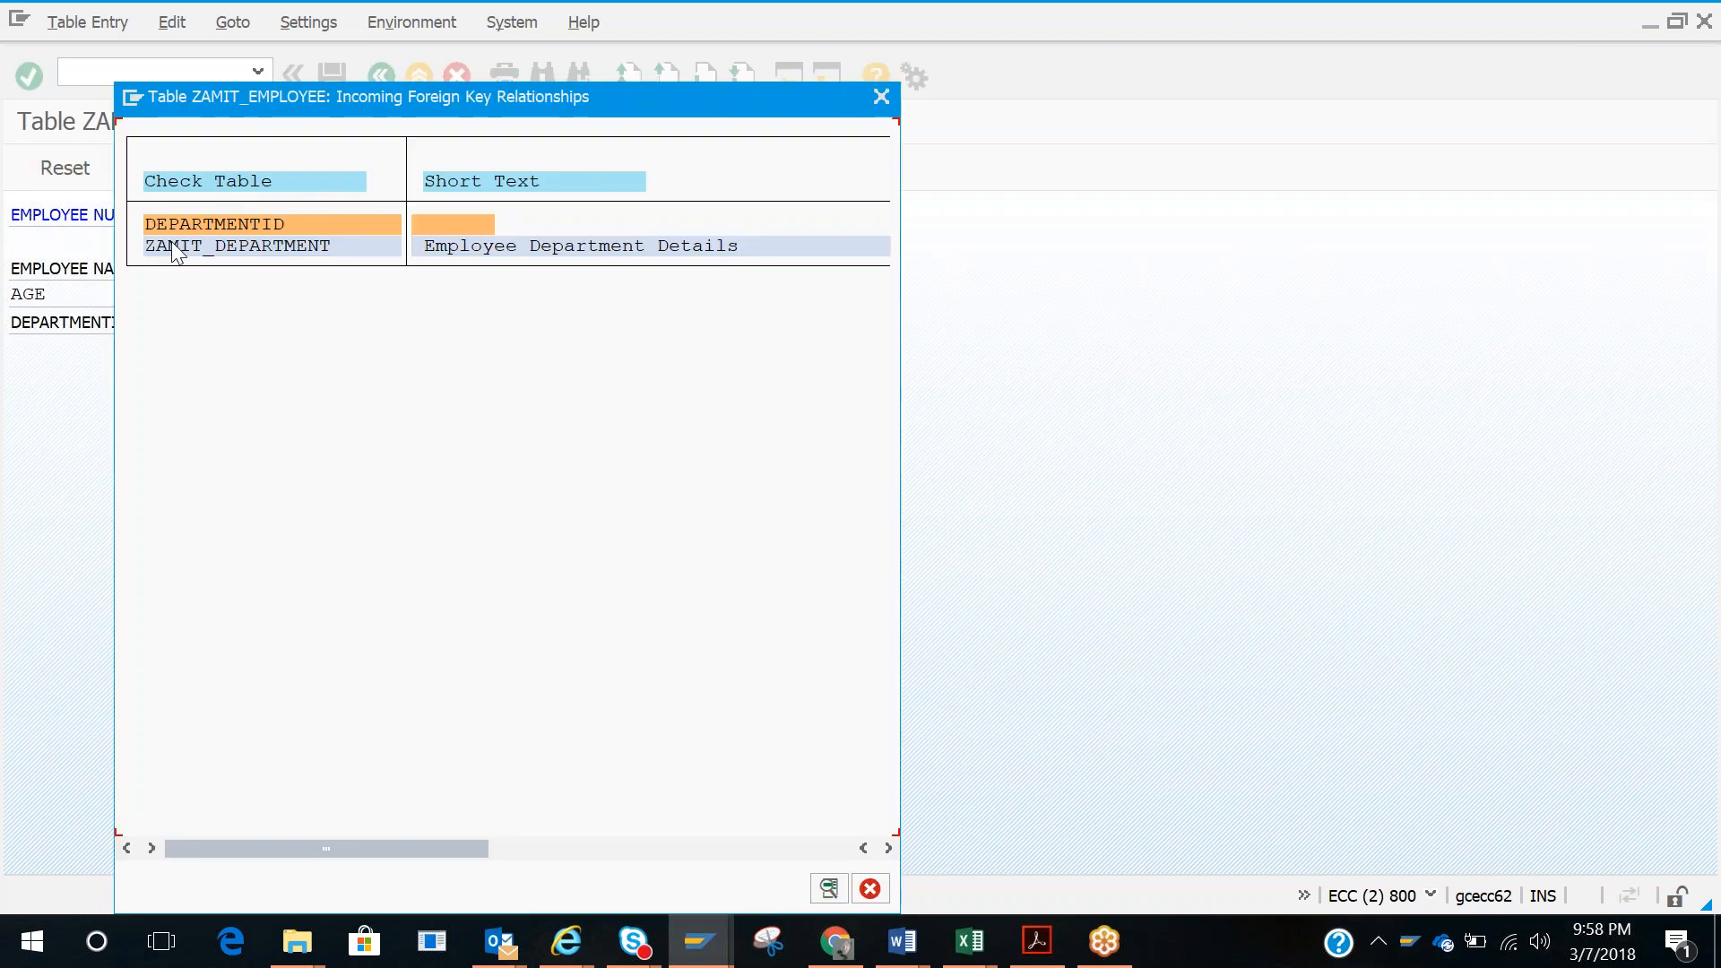
{"action": "left_click_drag", "start_coordinate": [153, 245], "coordinate": [336, 254]}
{"action": "key", "text": "ctrl+c"}
{"action": "left_click", "coordinate": [884, 98]}
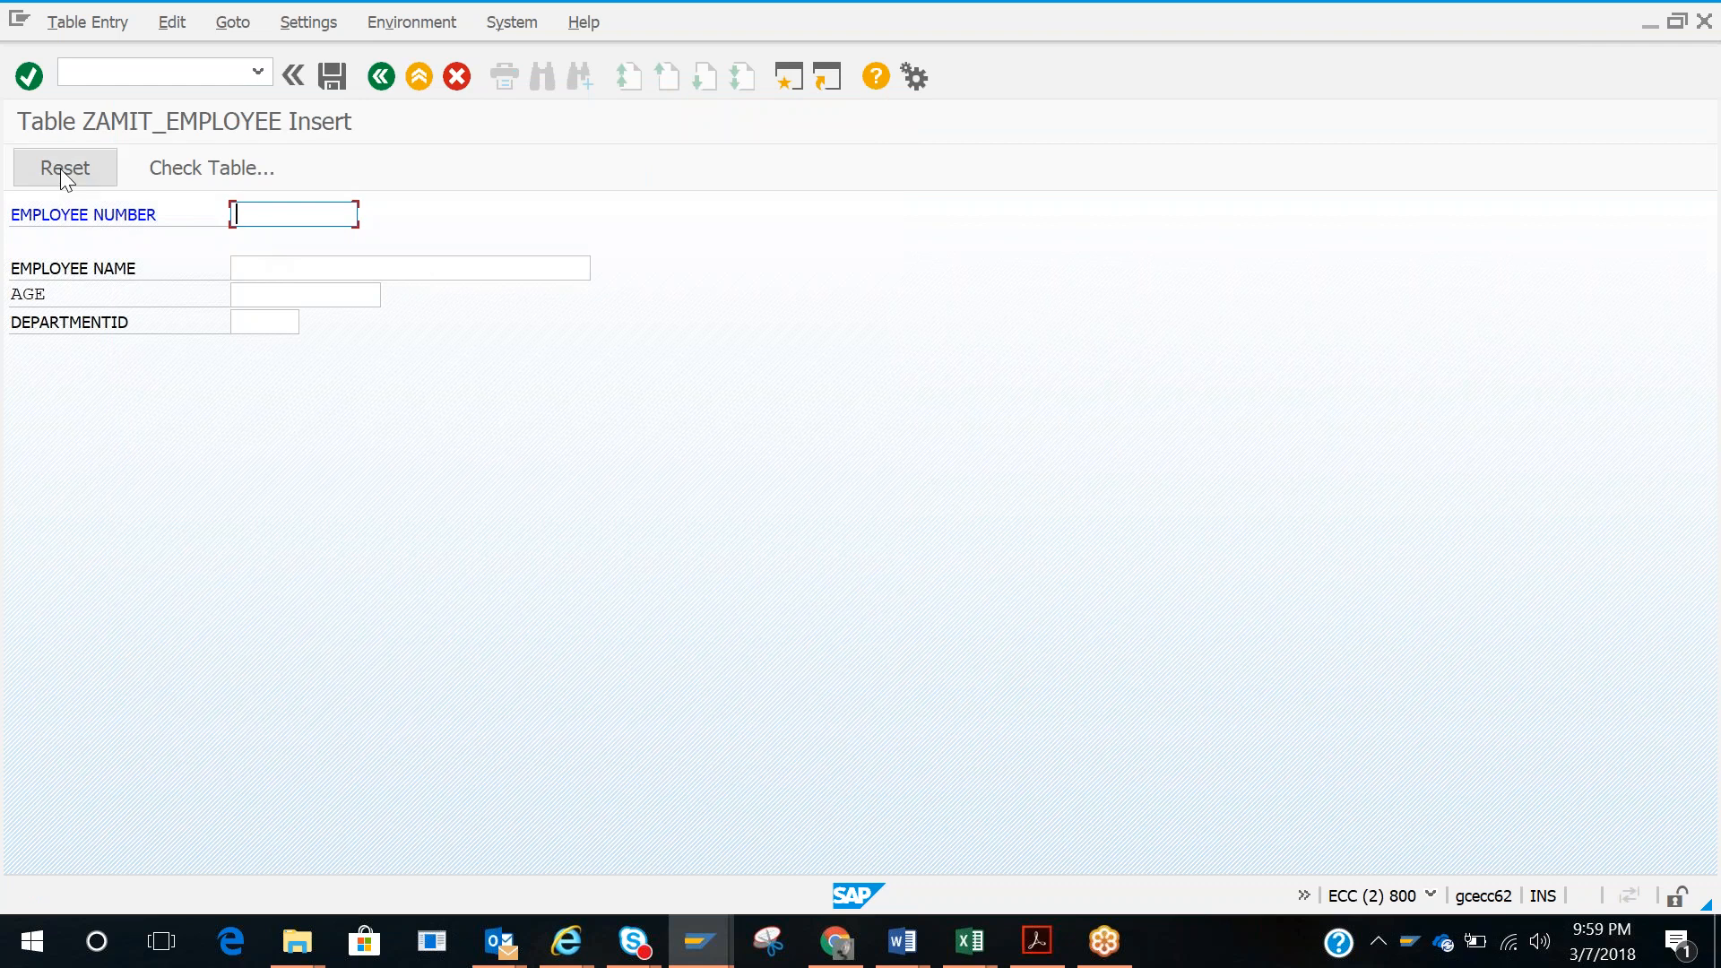
Step: Leave the entry form and display all contents of the ZAMIT_EMPLOYEE table
{"action": "left_click", "coordinate": [389, 78]}
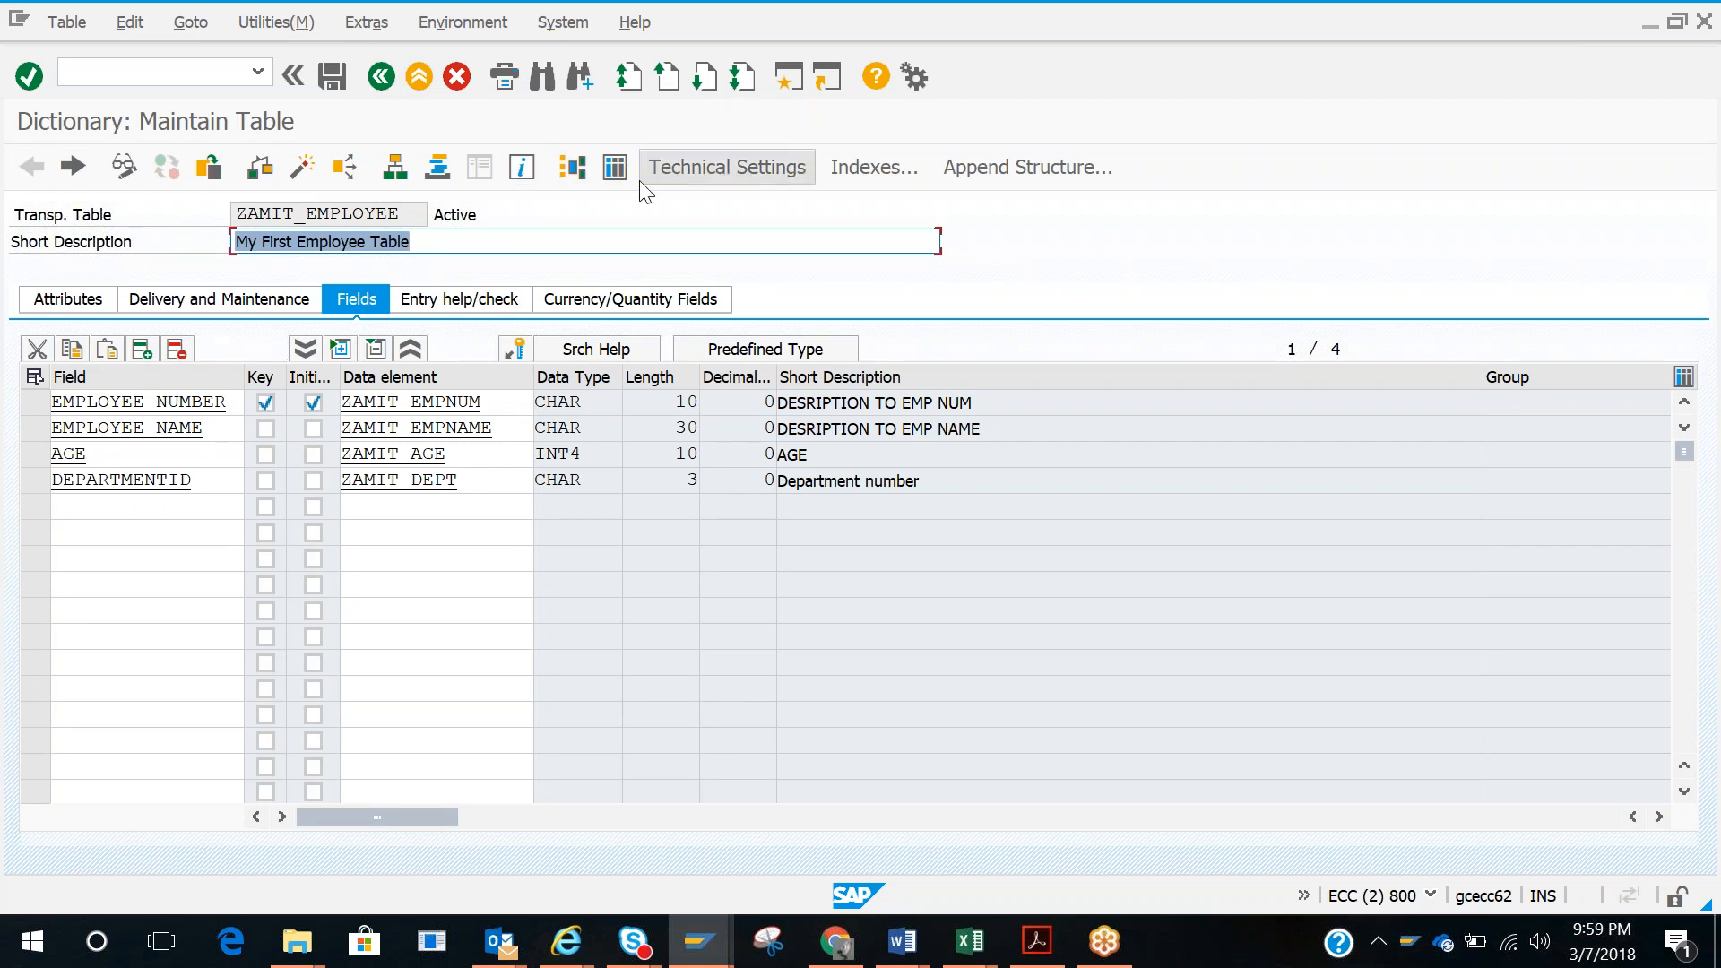
{"action": "left_click", "coordinate": [615, 167]}
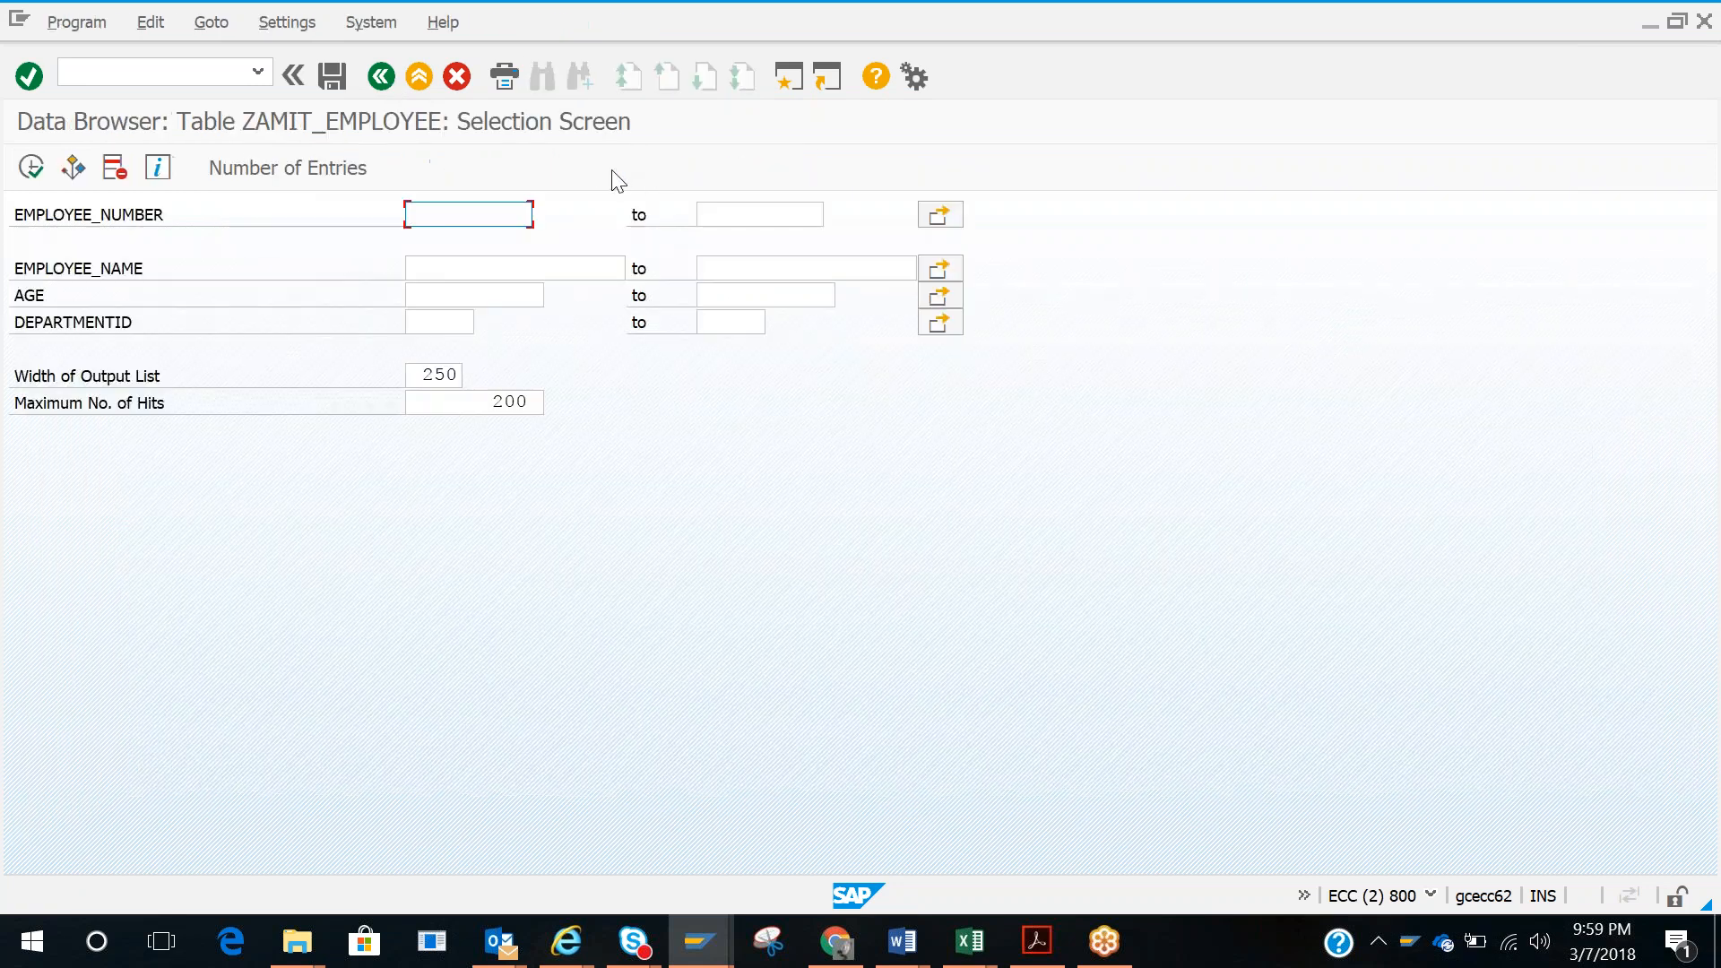
{"action": "left_click", "coordinate": [30, 167]}
Step: Set the department ID of employee entry 1000 to 100, view its check table and return to the employee list
{"action": "left_click", "coordinate": [399, 234]}
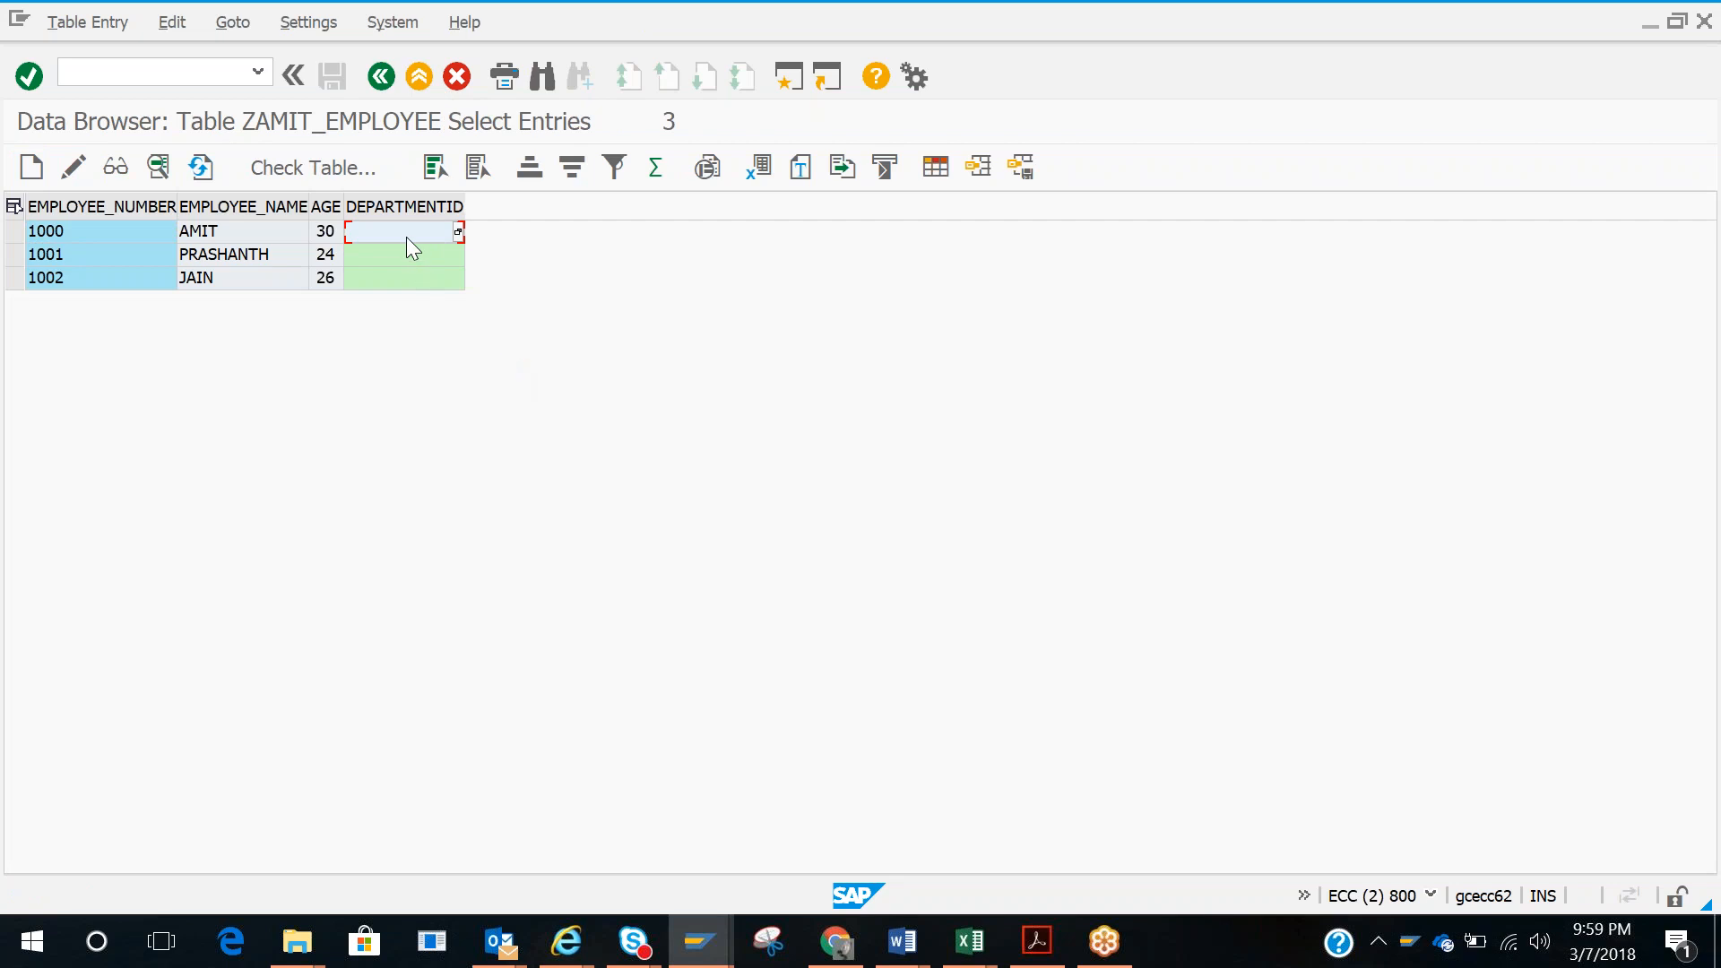
{"action": "left_click", "coordinate": [73, 167]}
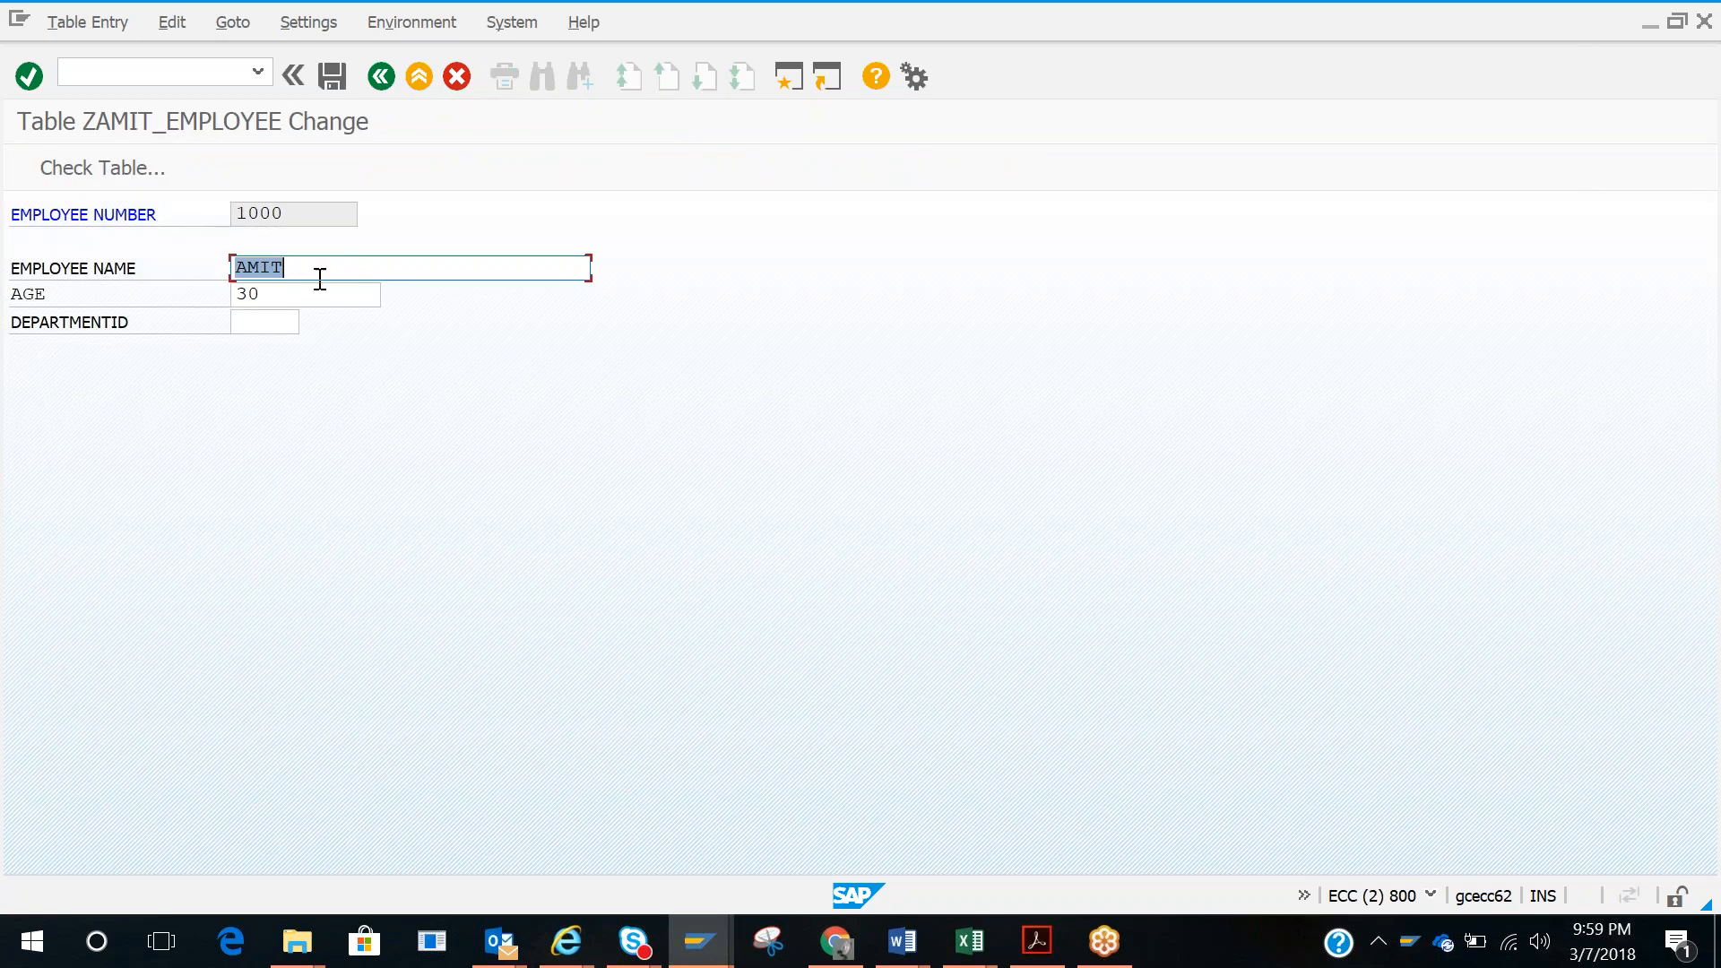
{"action": "left_click", "coordinate": [266, 323]}
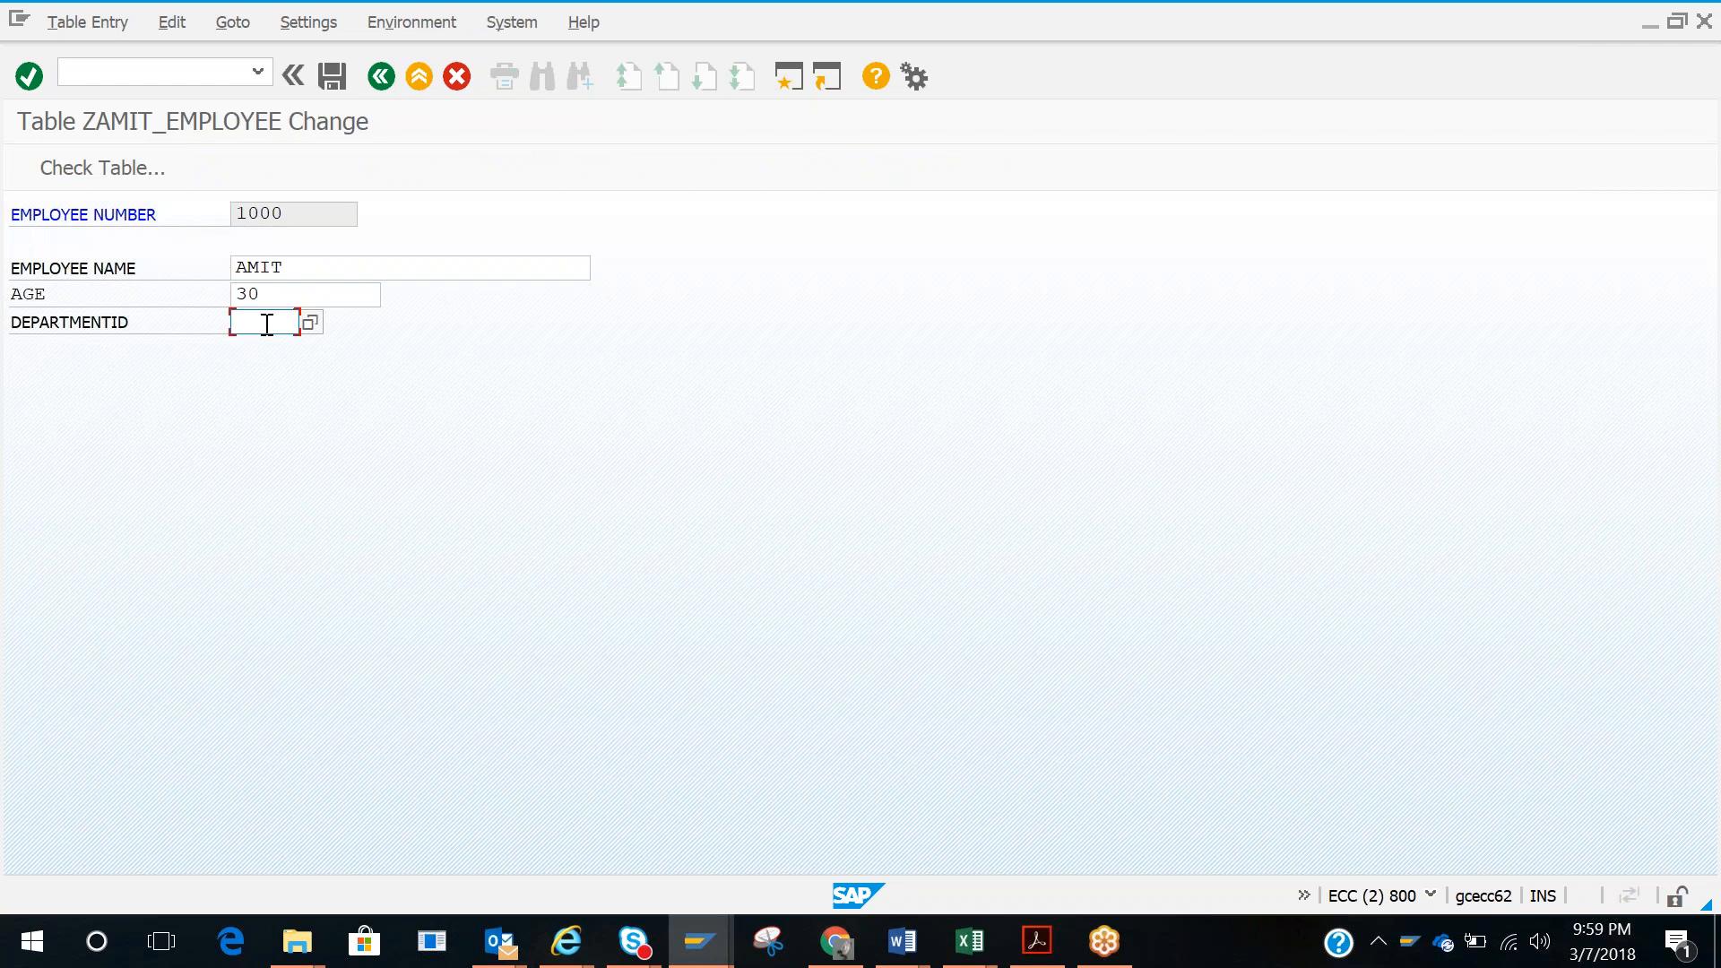
{"action": "type", "text": "100"}
{"action": "key", "text": "Return"}
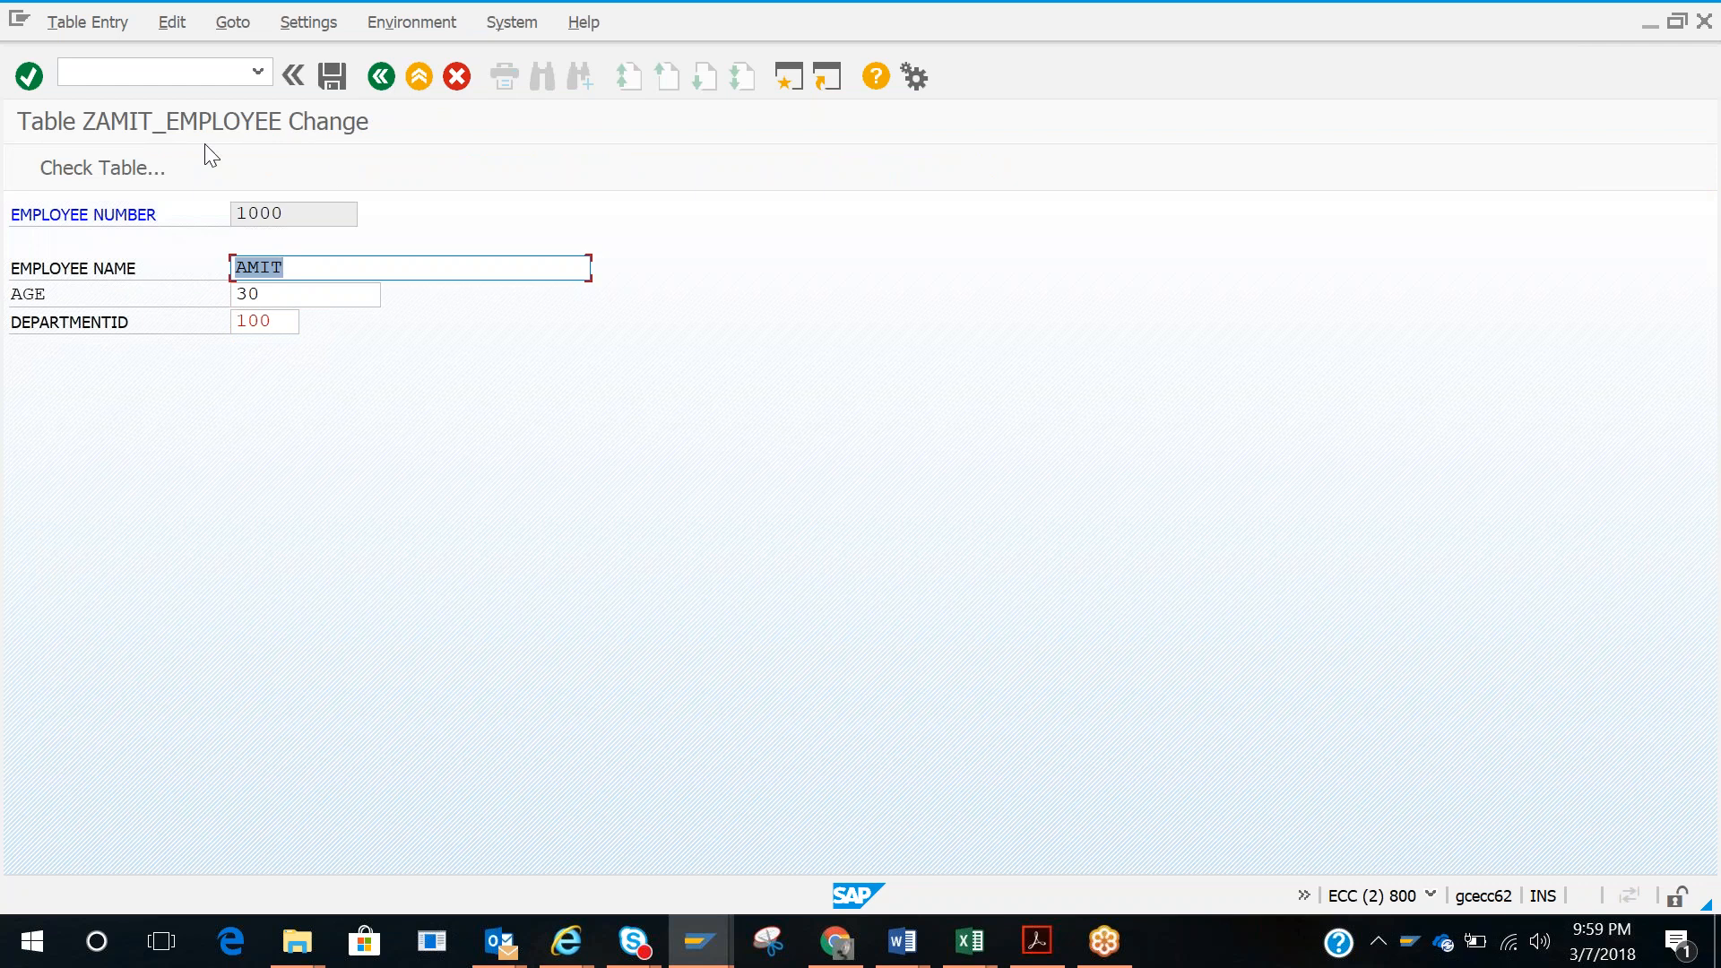
{"action": "left_click", "coordinate": [136, 158]}
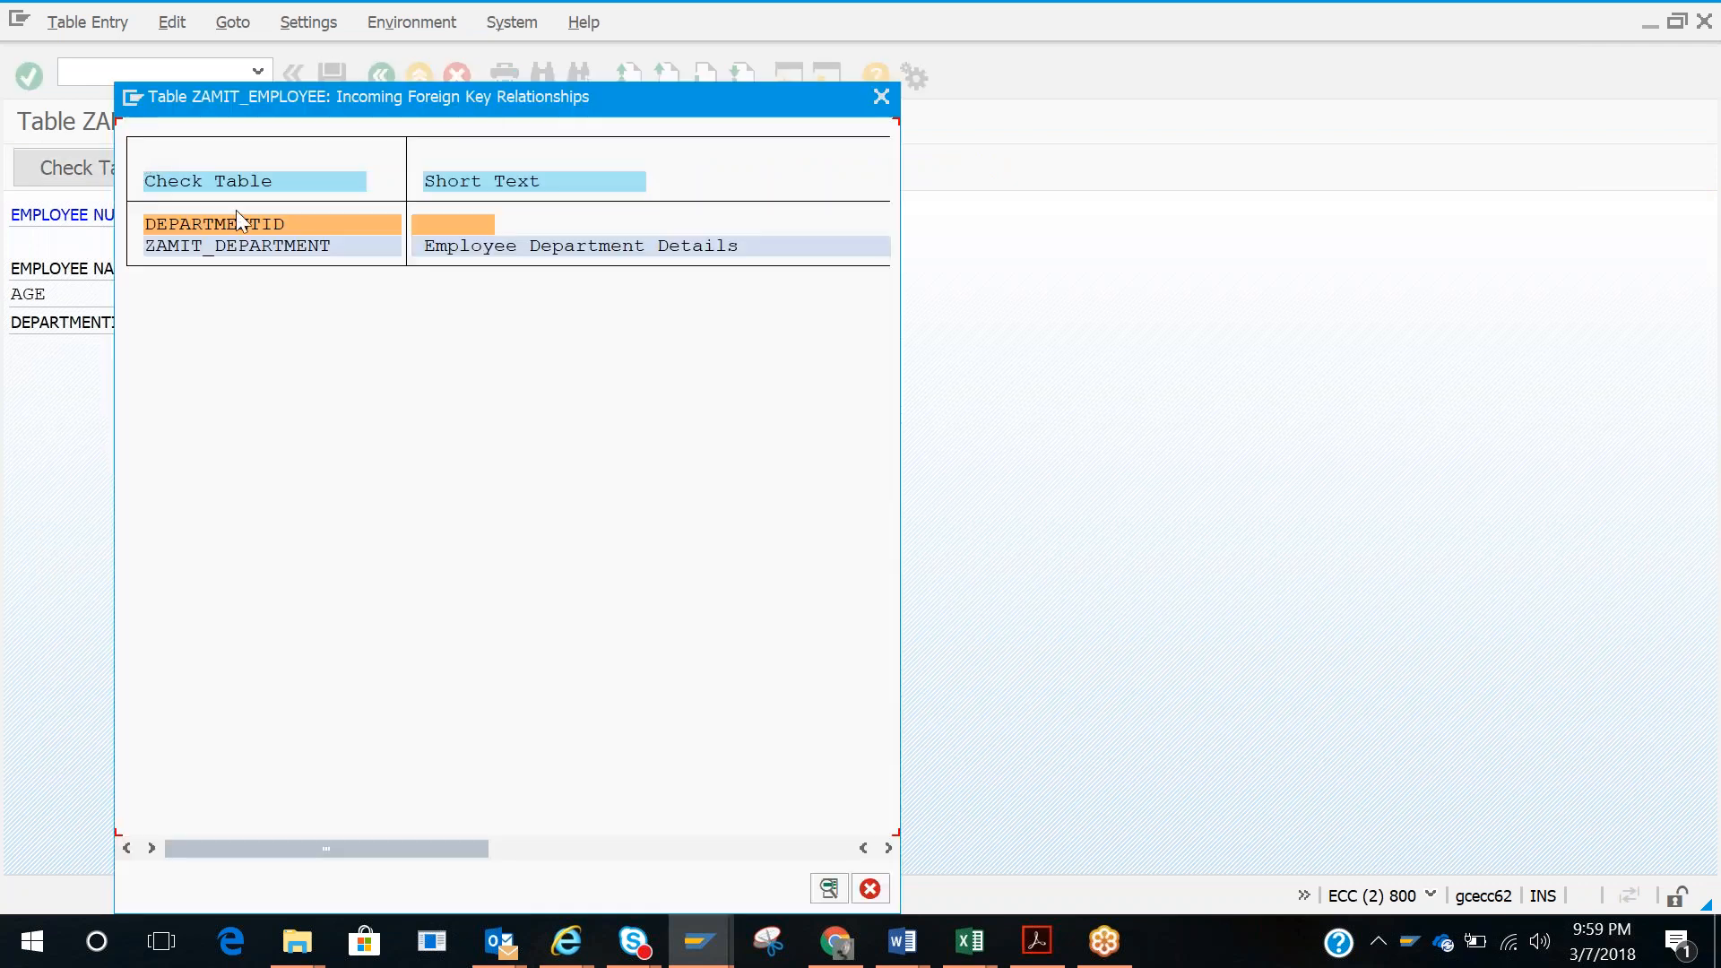
{"action": "left_click", "coordinate": [879, 97]}
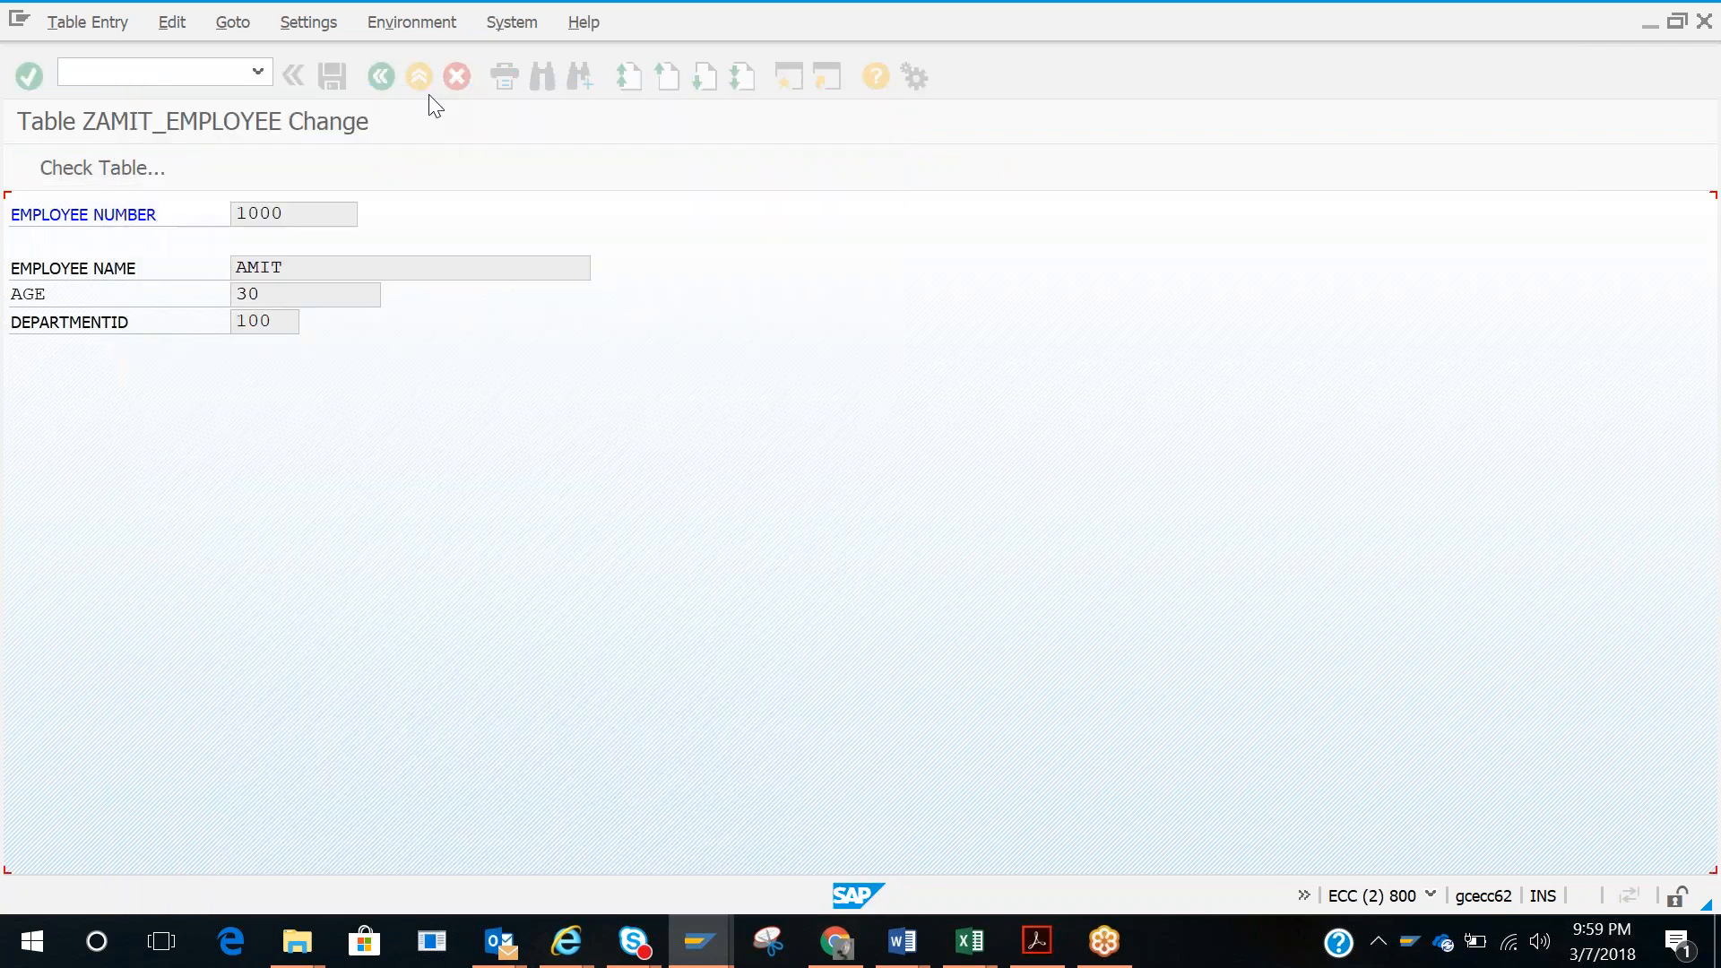
{"action": "left_click", "coordinate": [375, 83]}
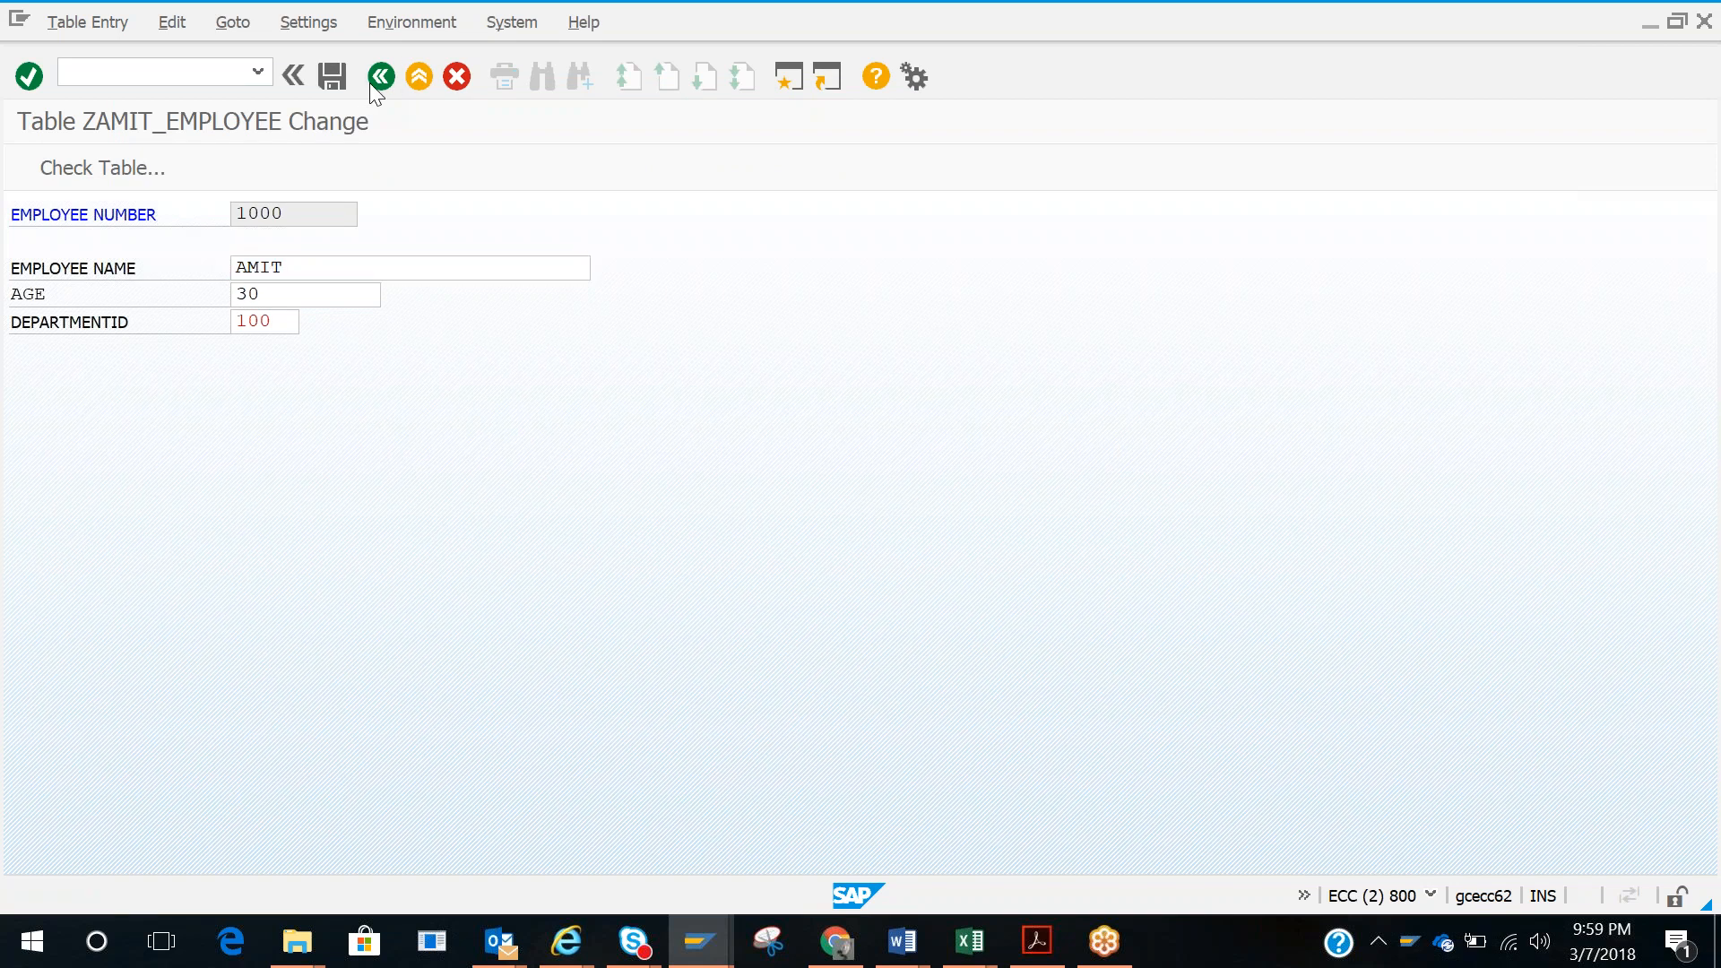
Step: Set the department ID of employee entry 1001 to 102, save it and return to the employee list
{"action": "left_click", "coordinate": [347, 258]}
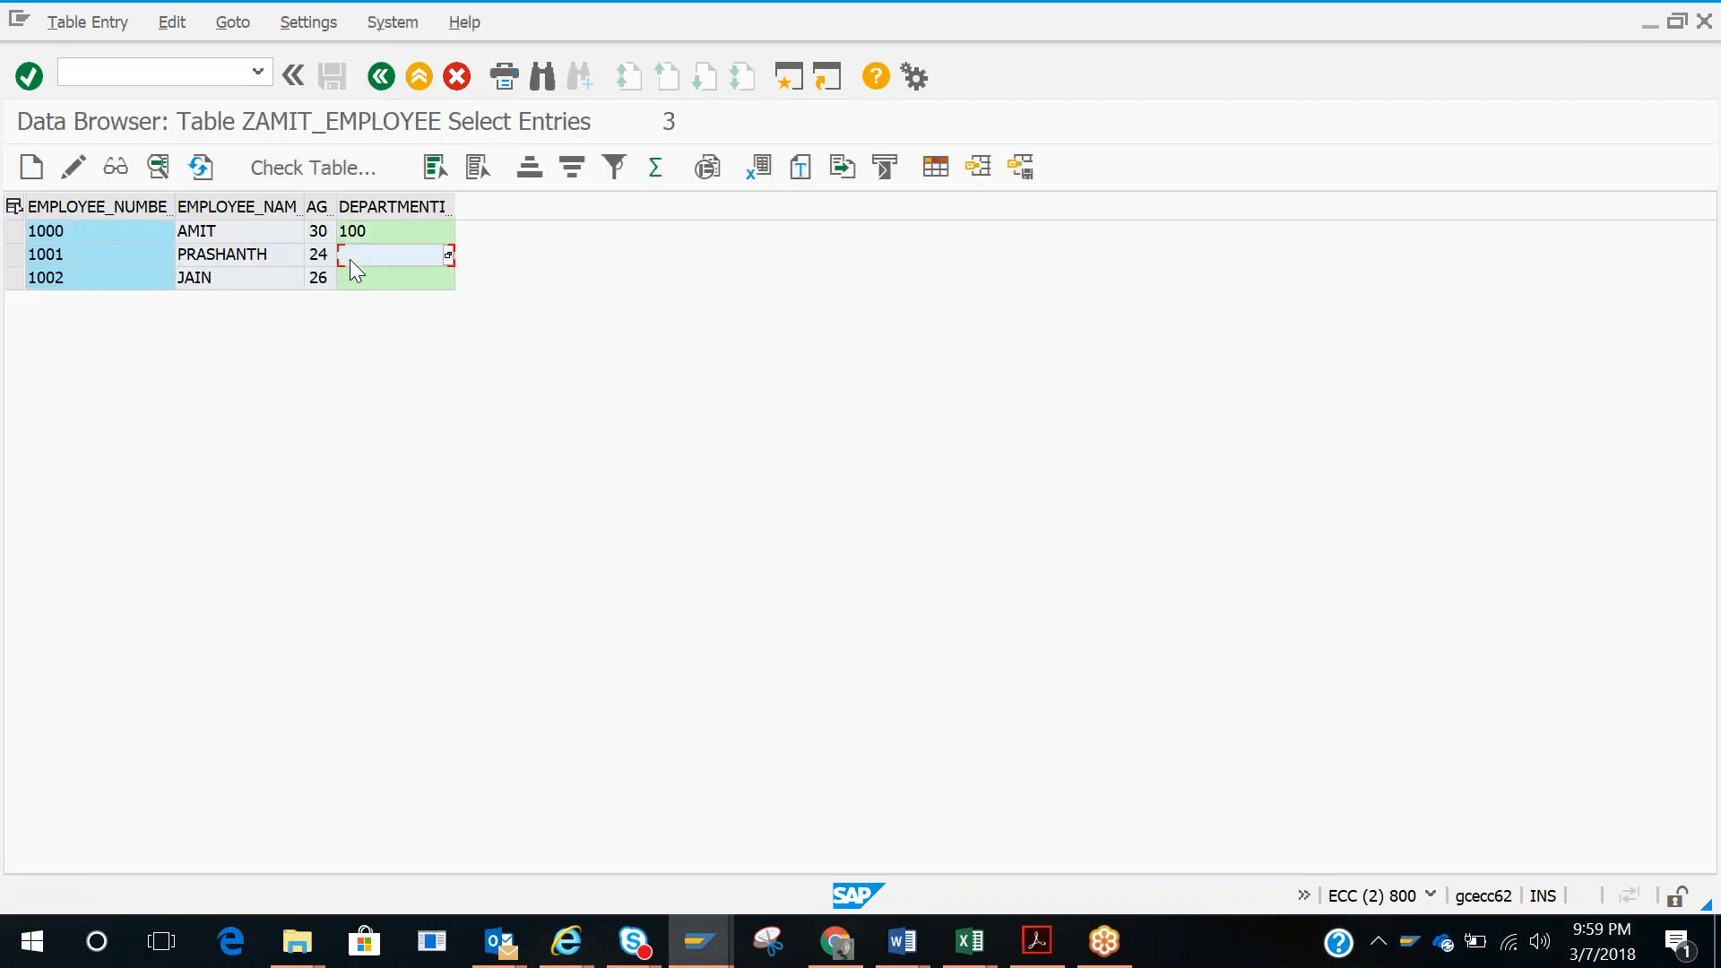
{"action": "left_click", "coordinate": [79, 170]}
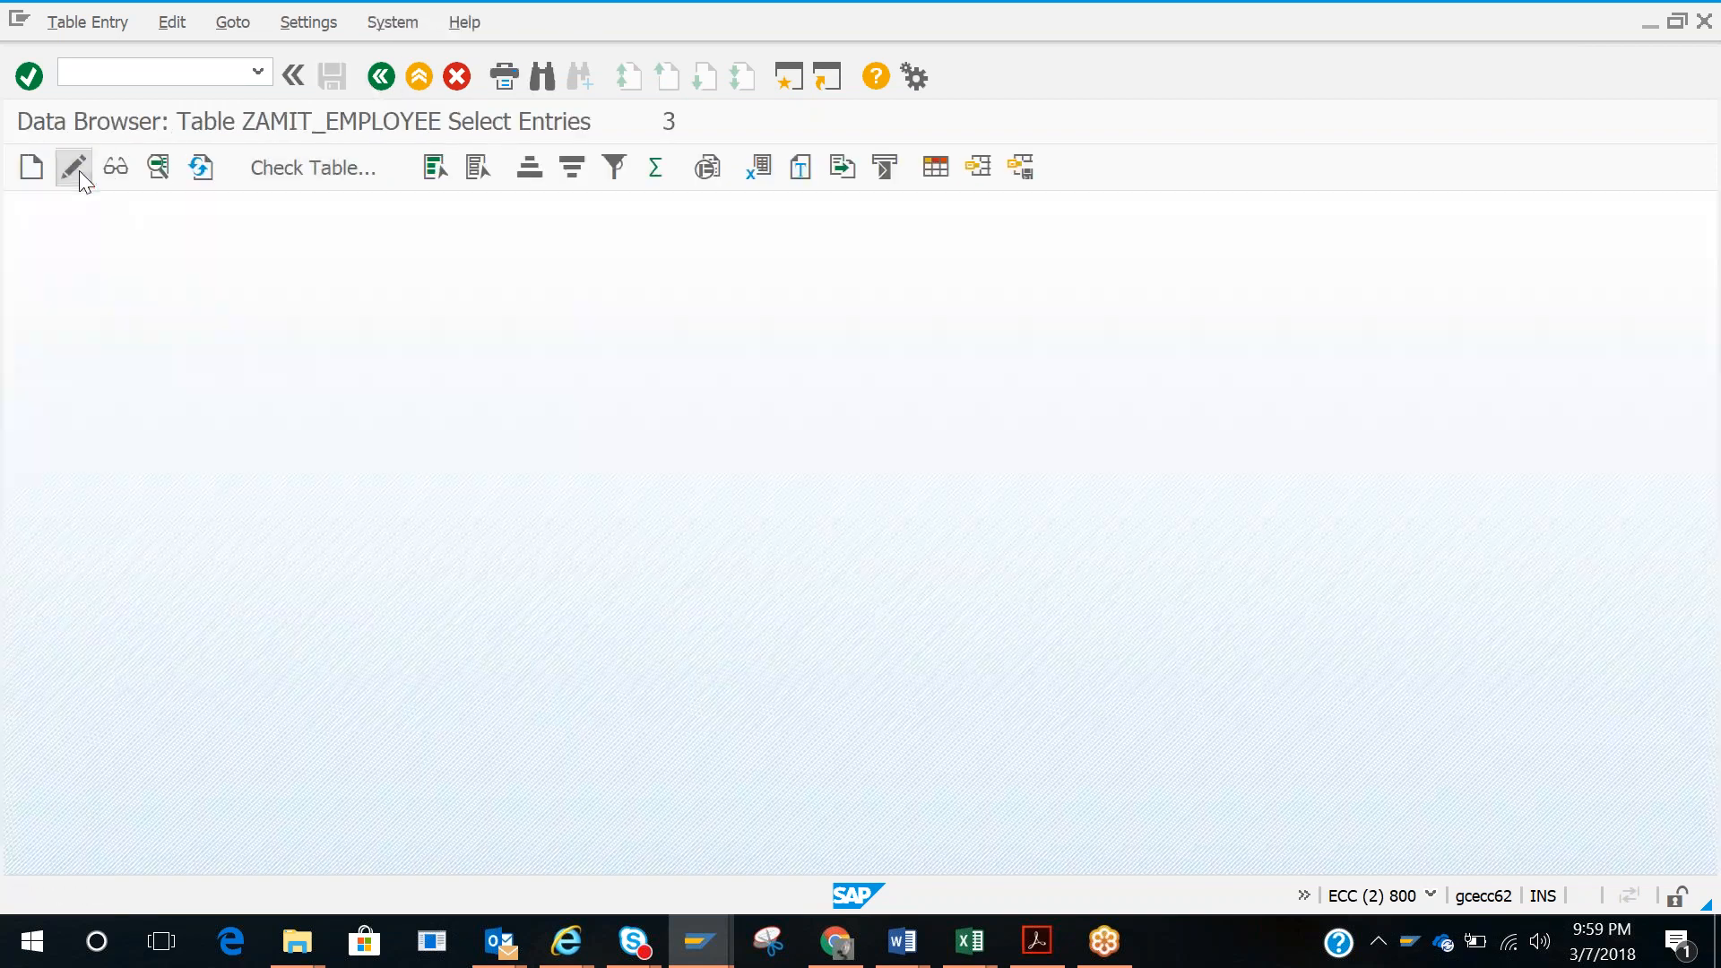
{"action": "left_click", "coordinate": [262, 323]}
{"action": "type", "text": "102"}
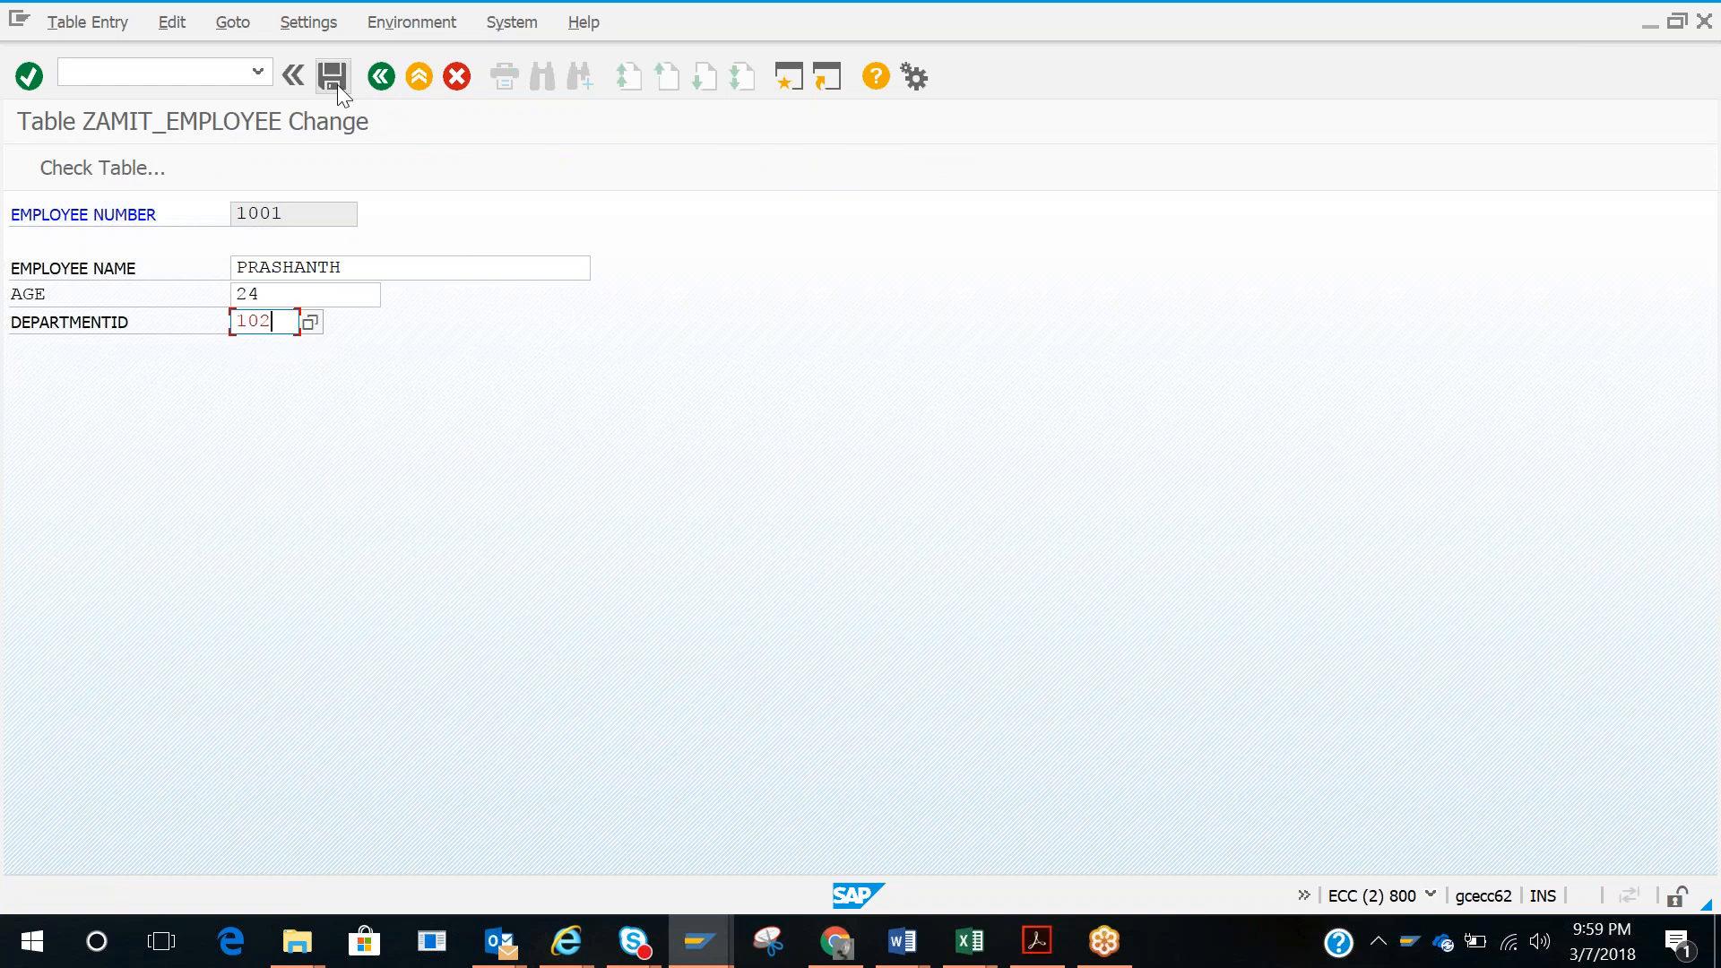
{"action": "left_click", "coordinate": [332, 77]}
{"action": "left_click", "coordinate": [381, 77]}
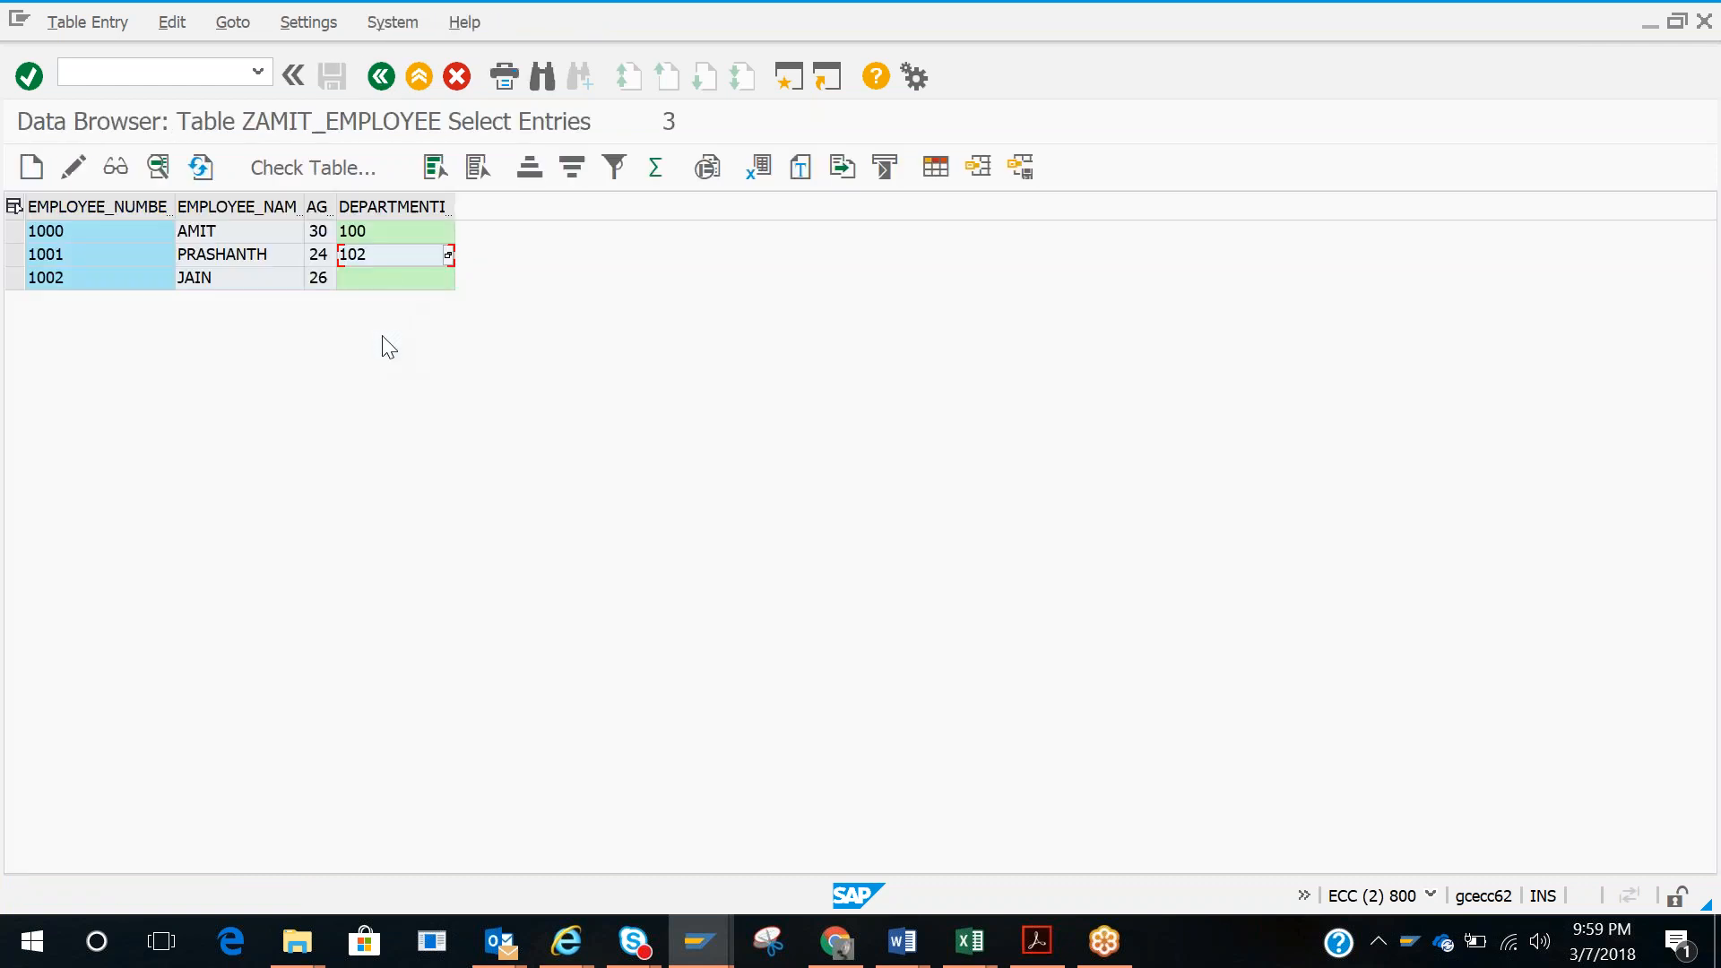
Step: Try to save employee entry 1002 with department ID 103
{"action": "left_click", "coordinate": [398, 280]}
{"action": "left_click", "coordinate": [75, 167]}
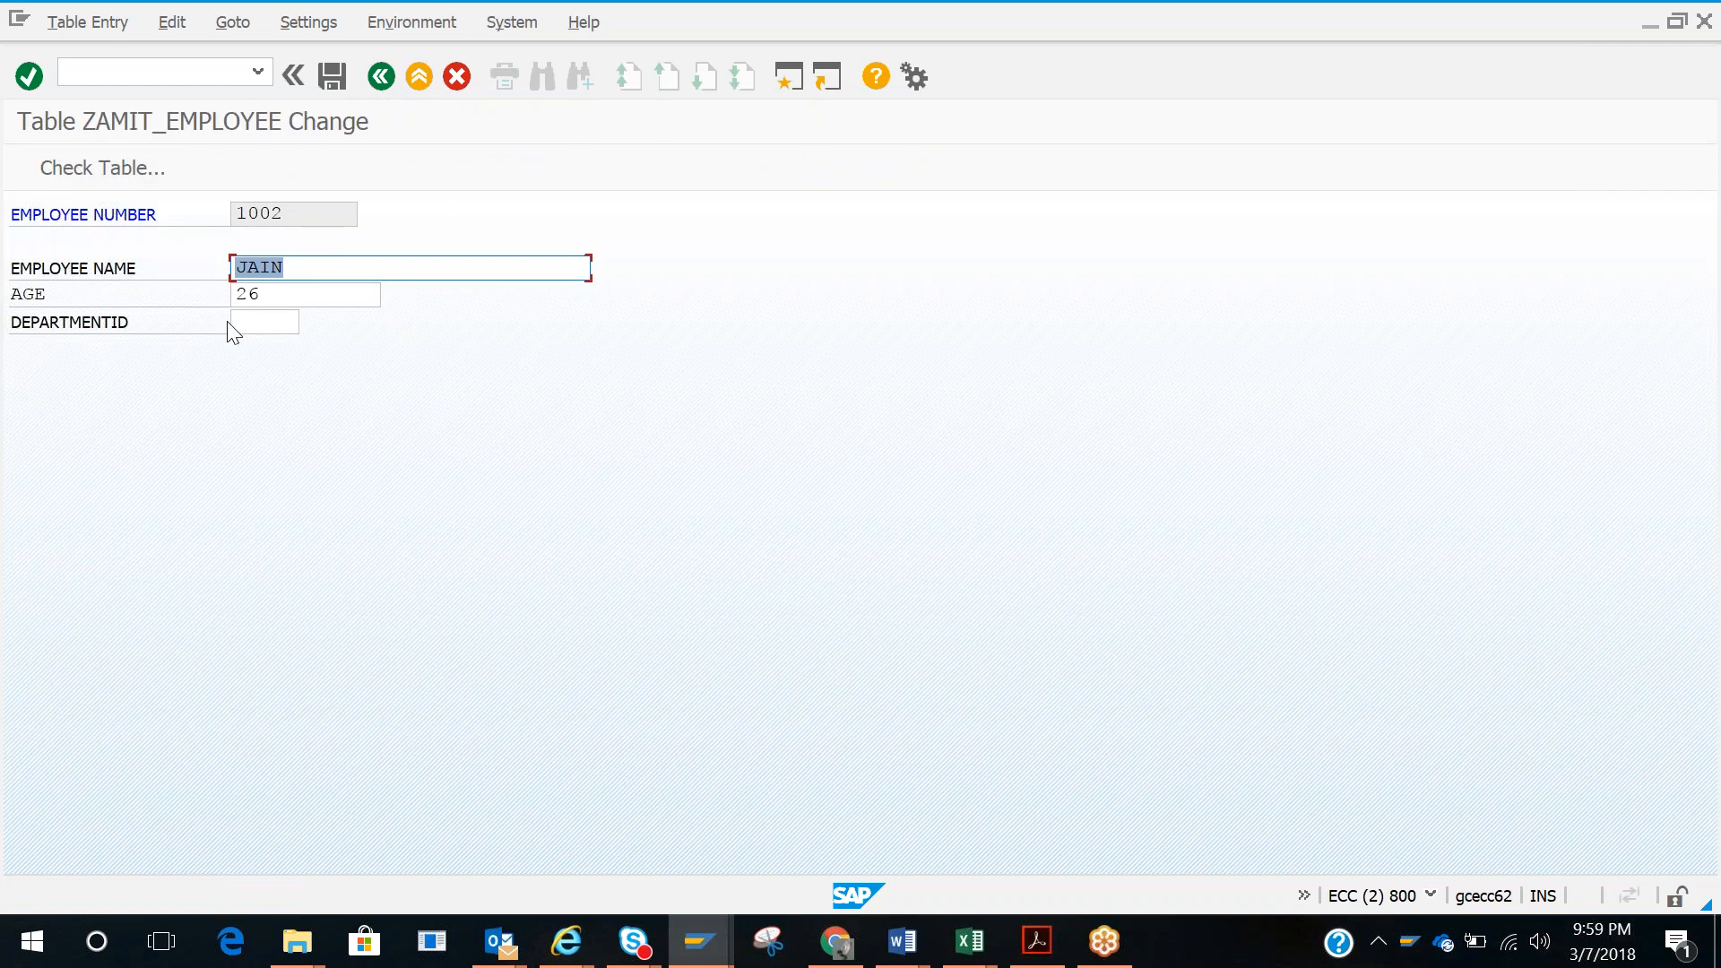
{"action": "left_click", "coordinate": [273, 322]}
{"action": "type", "text": "103"}
{"action": "left_click", "coordinate": [337, 82]}
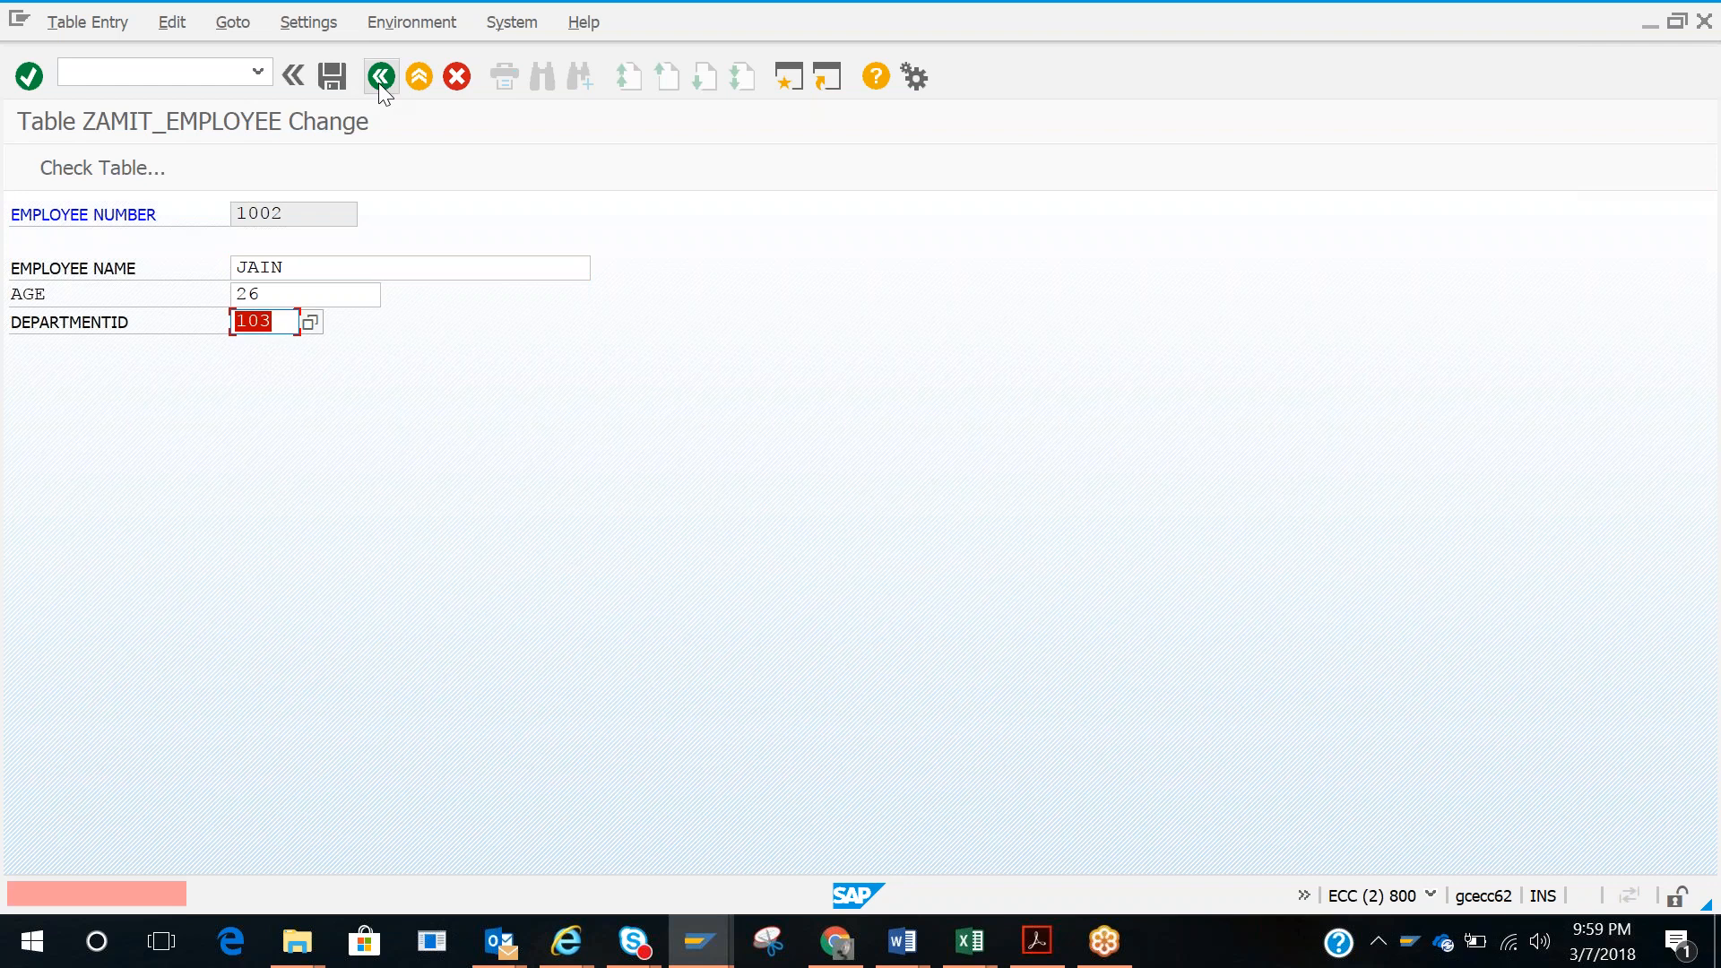
Step: Set the department ID of employee entry 1002 to 101, save it and return to the employee list
{"action": "left_click", "coordinate": [290, 328]}
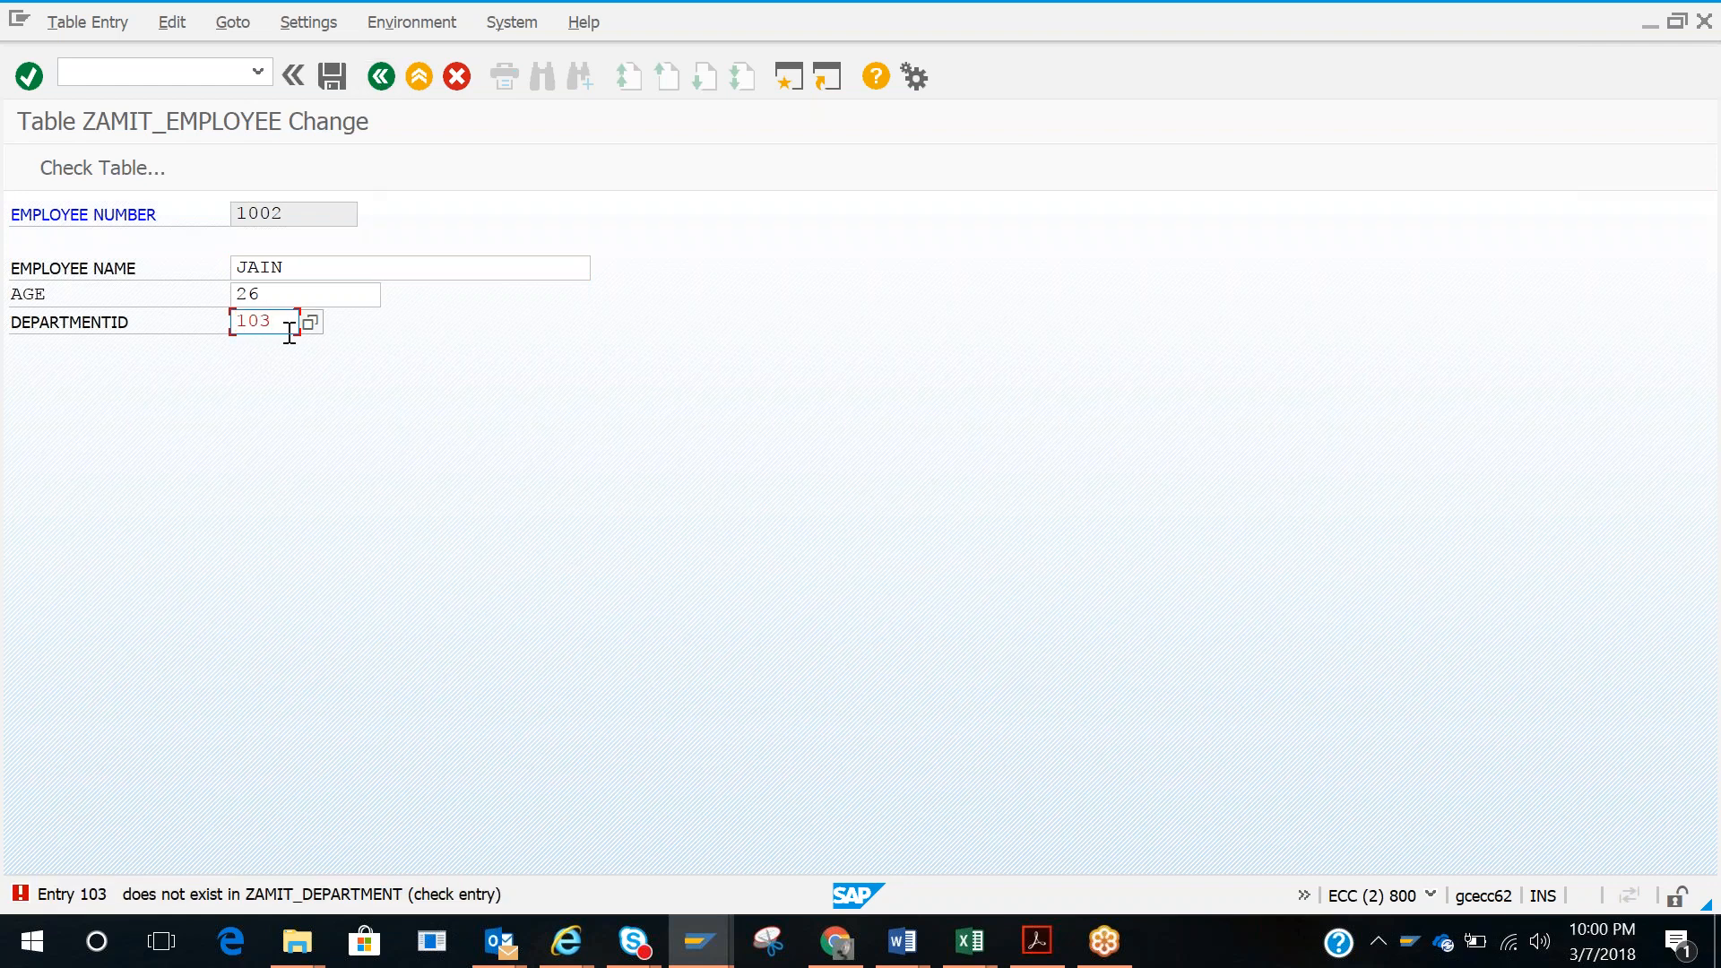
{"action": "key", "text": "BackSpace"}
{"action": "type", "text": "1"}
{"action": "left_click", "coordinate": [332, 77]}
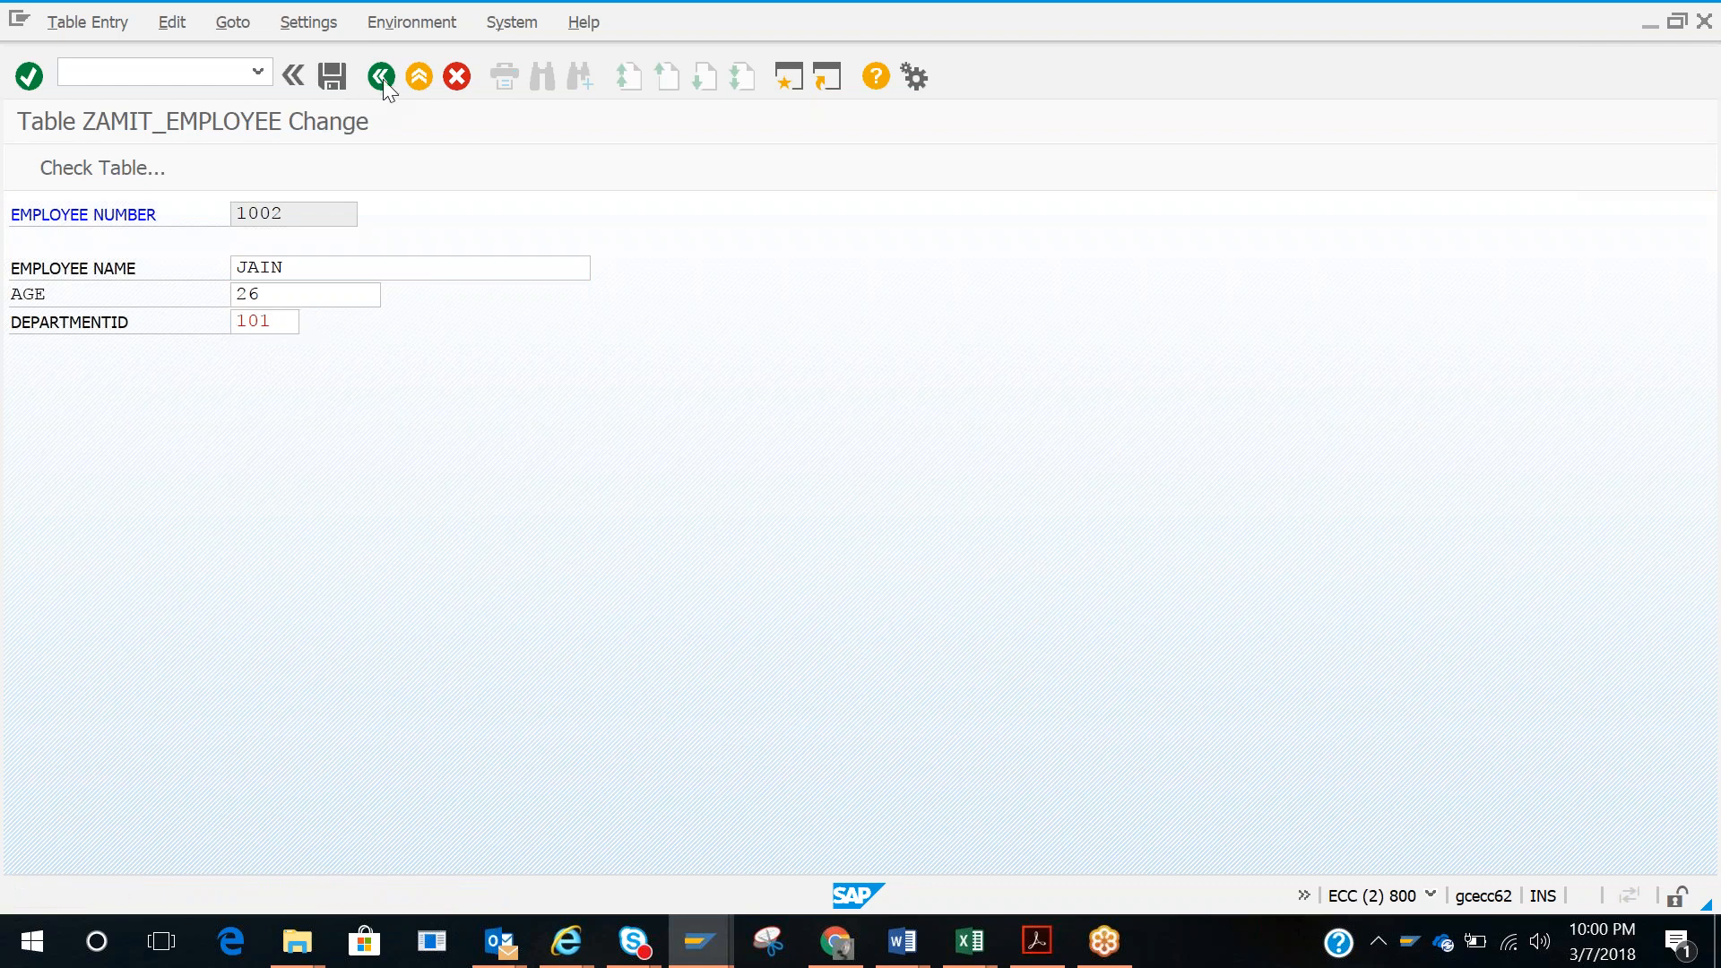
{"action": "left_click", "coordinate": [382, 78]}
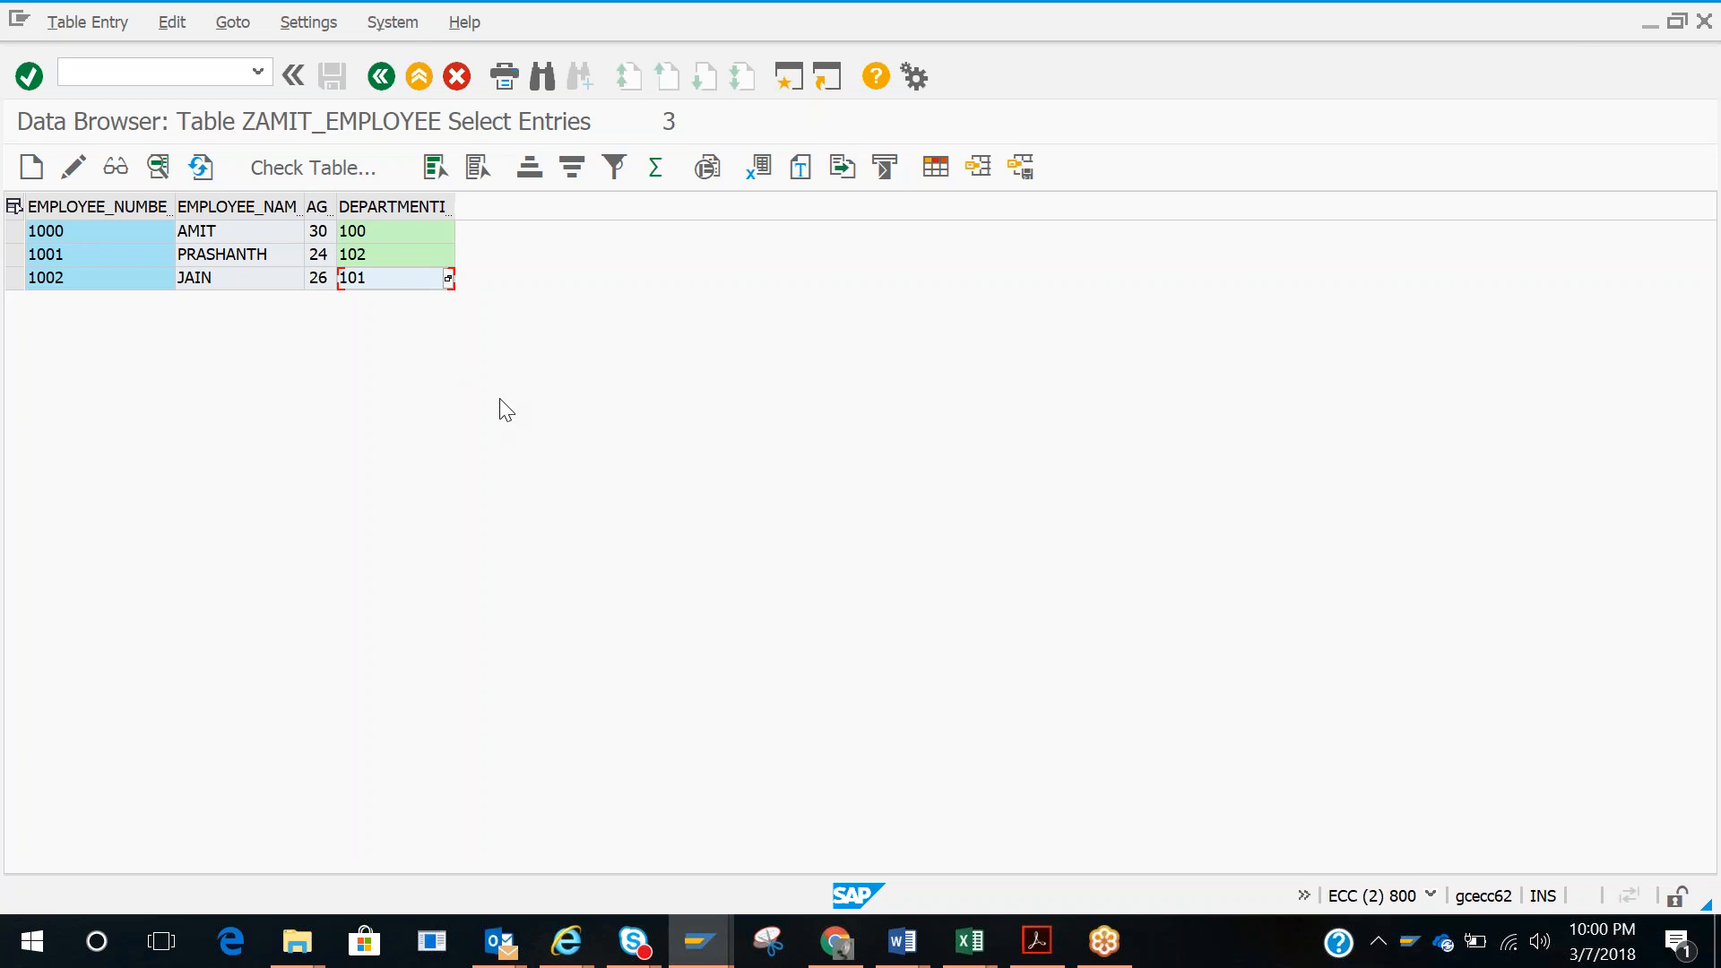
Step: Examine the department IDs assigned to employee entries 1000, 1001 and 1002
{"action": "left_click", "coordinate": [414, 254]}
{"action": "left_click", "coordinate": [382, 277]}
{"action": "left_click", "coordinate": [375, 256]}
{"action": "left_click", "coordinate": [377, 231]}
{"action": "left_click", "coordinate": [381, 278]}
{"action": "left_click", "coordinate": [389, 232]}
{"action": "left_click", "coordinate": [390, 280]}
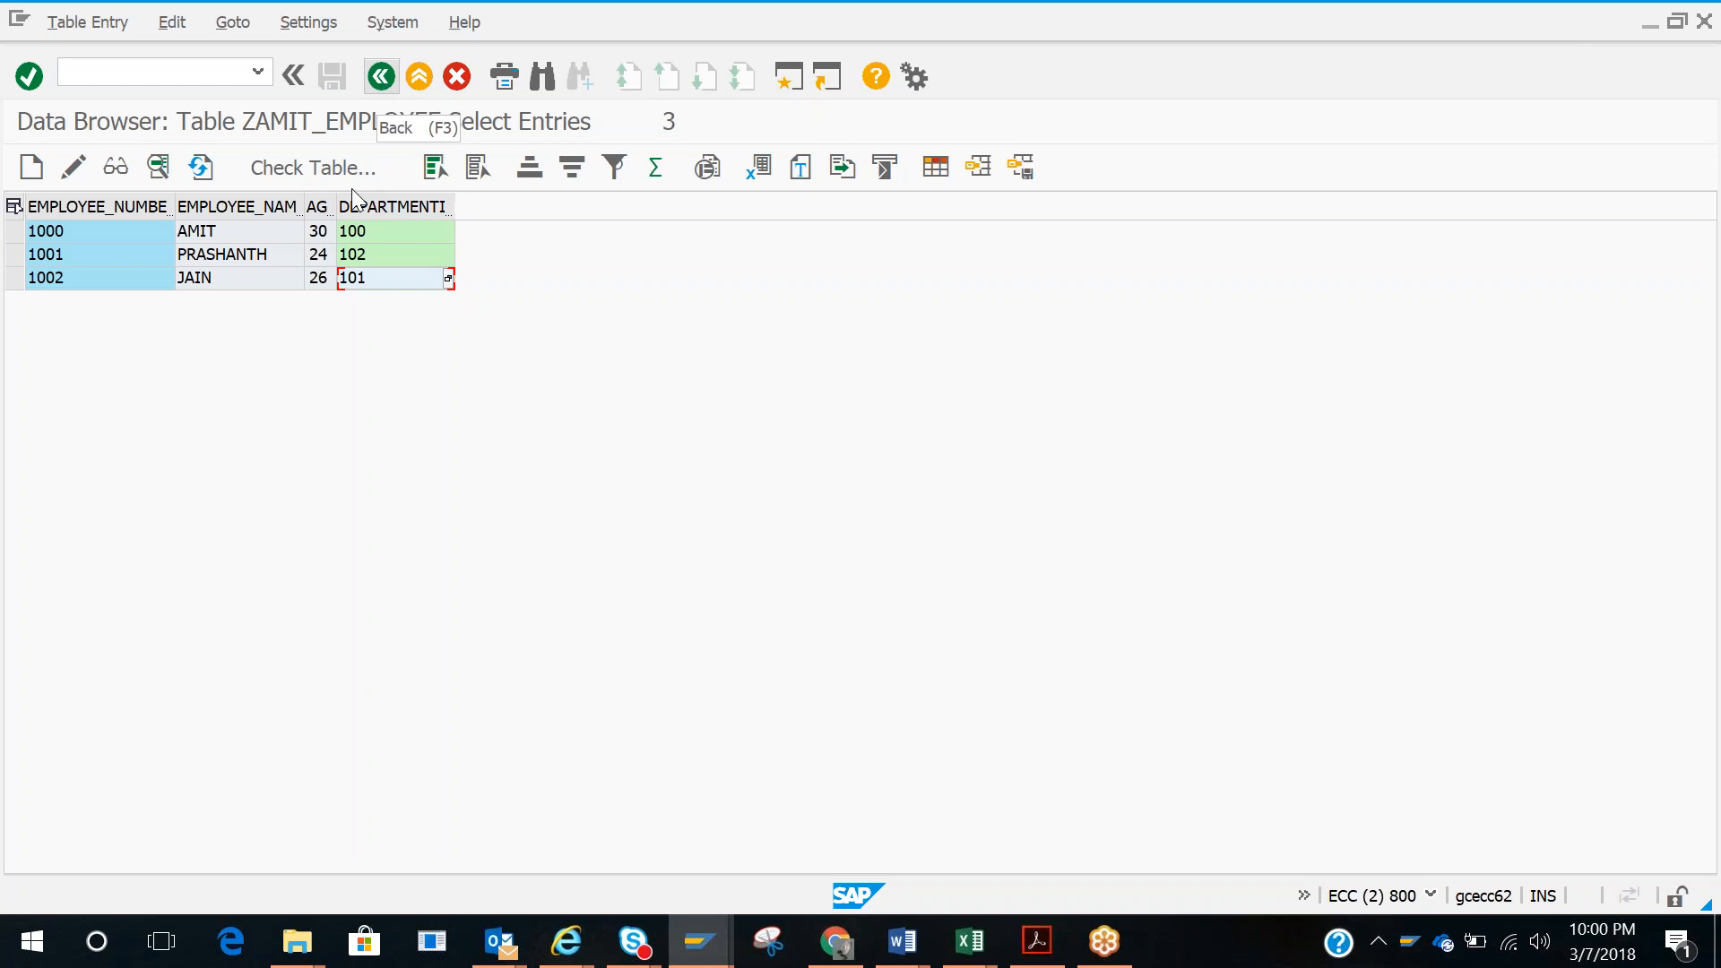
Step: Return to the ZAMIT_EMPLOYEE table definition and open transaction SE11 in a new session with /OSE11
{"action": "left_click", "coordinate": [383, 78]}
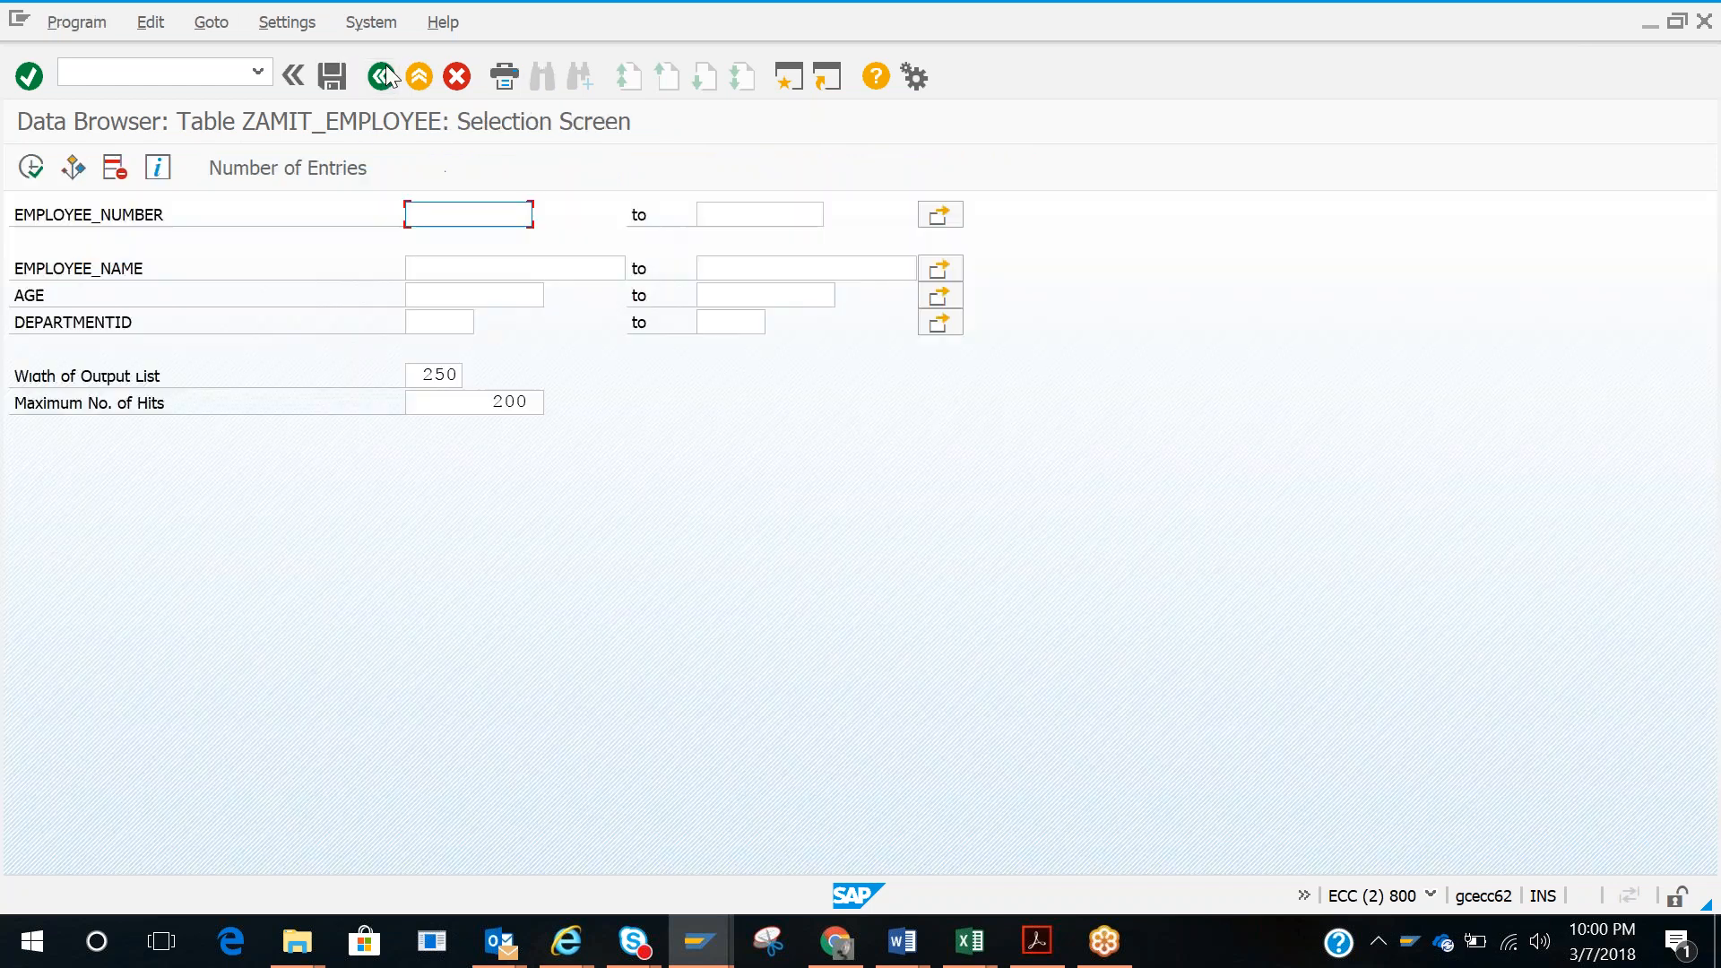
{"action": "left_click", "coordinate": [383, 78]}
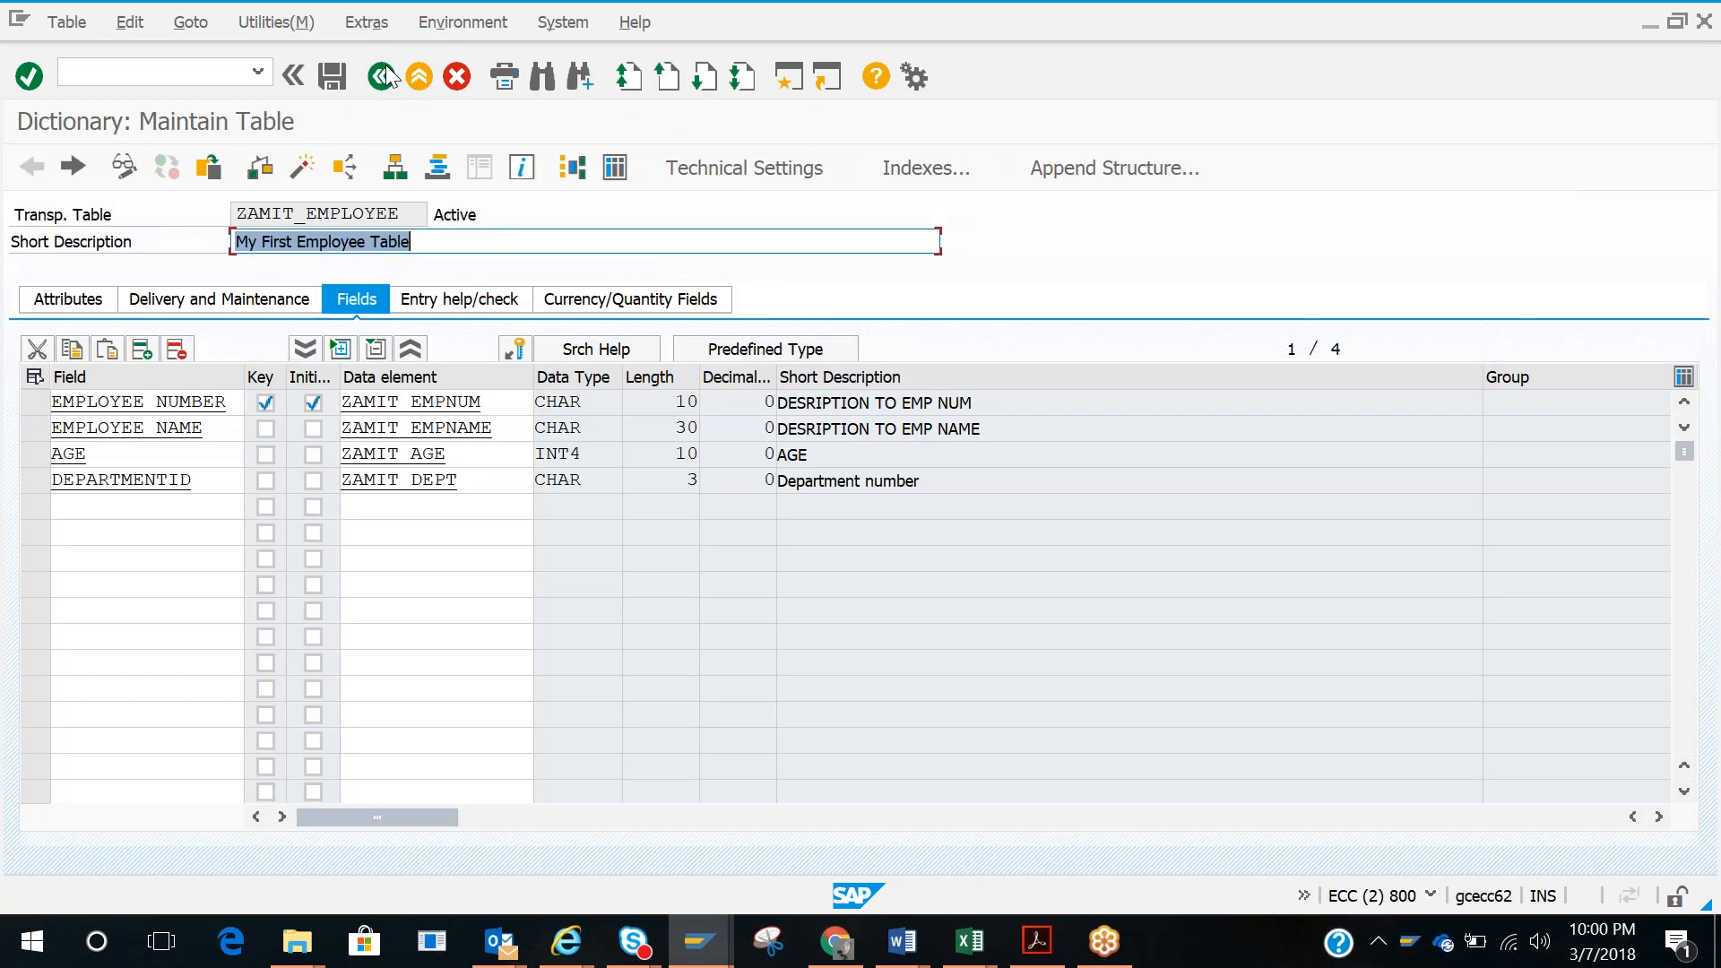
{"action": "left_click", "coordinate": [200, 72]}
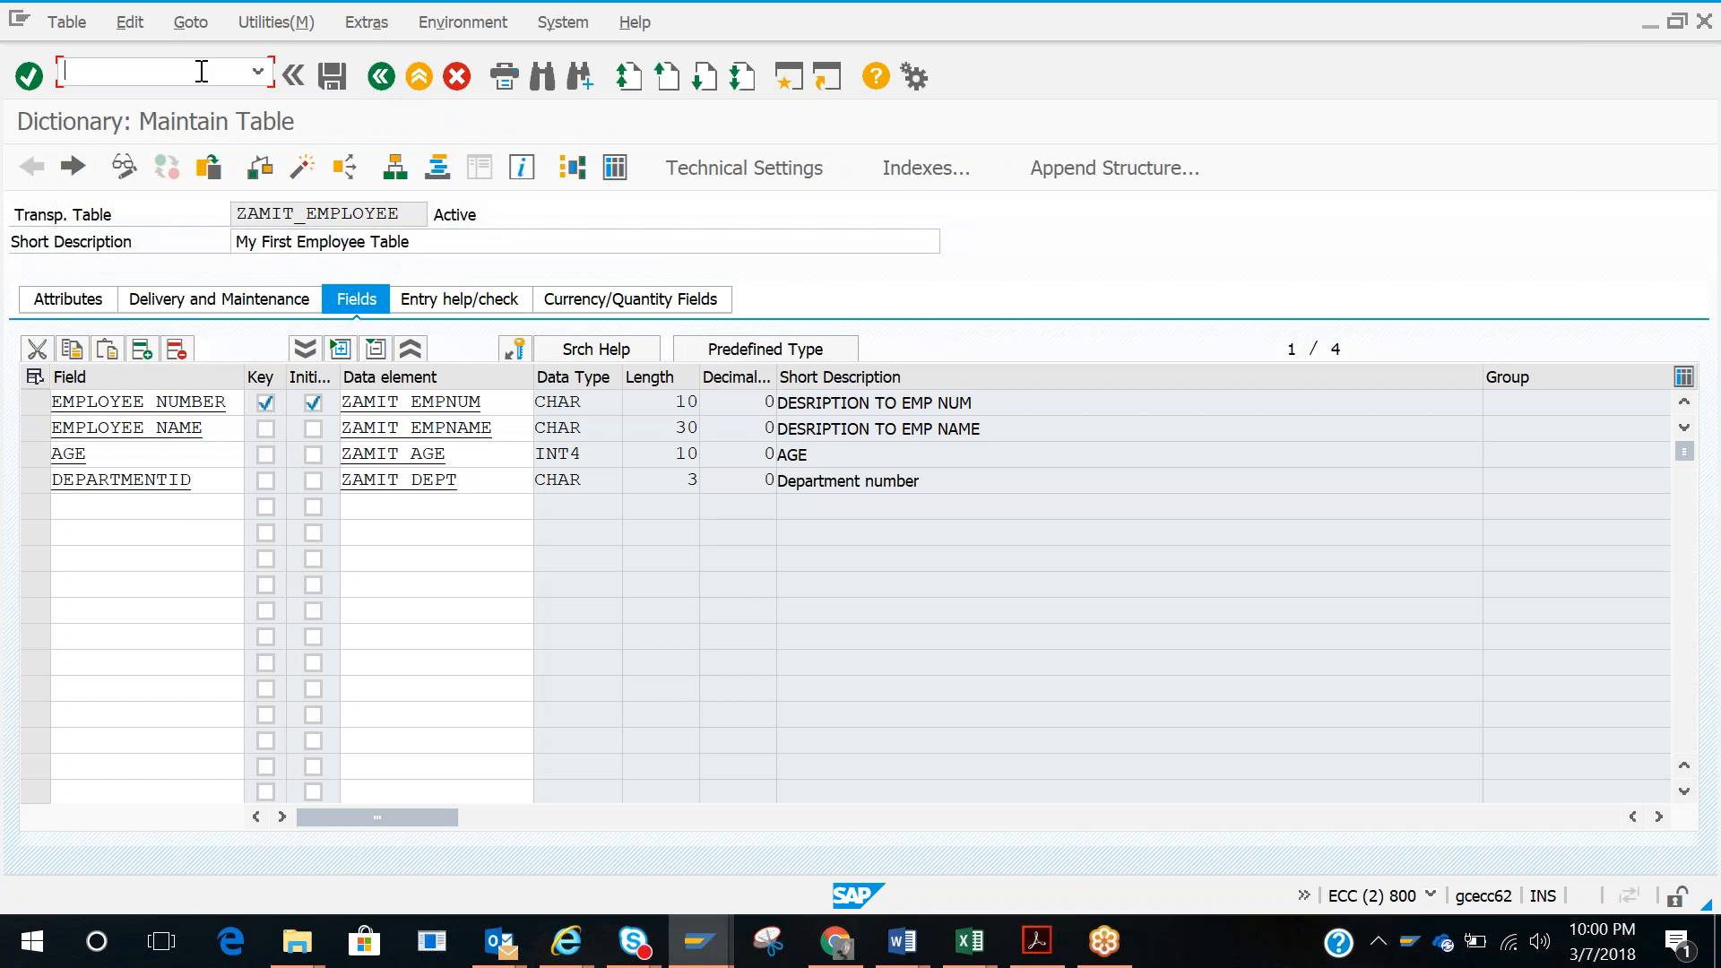
{"action": "type", "text": "/P"}
{"action": "key", "text": "BackSpace"}
{"action": "type", "text": "OSE11"}
{"action": "key", "text": "Return"}
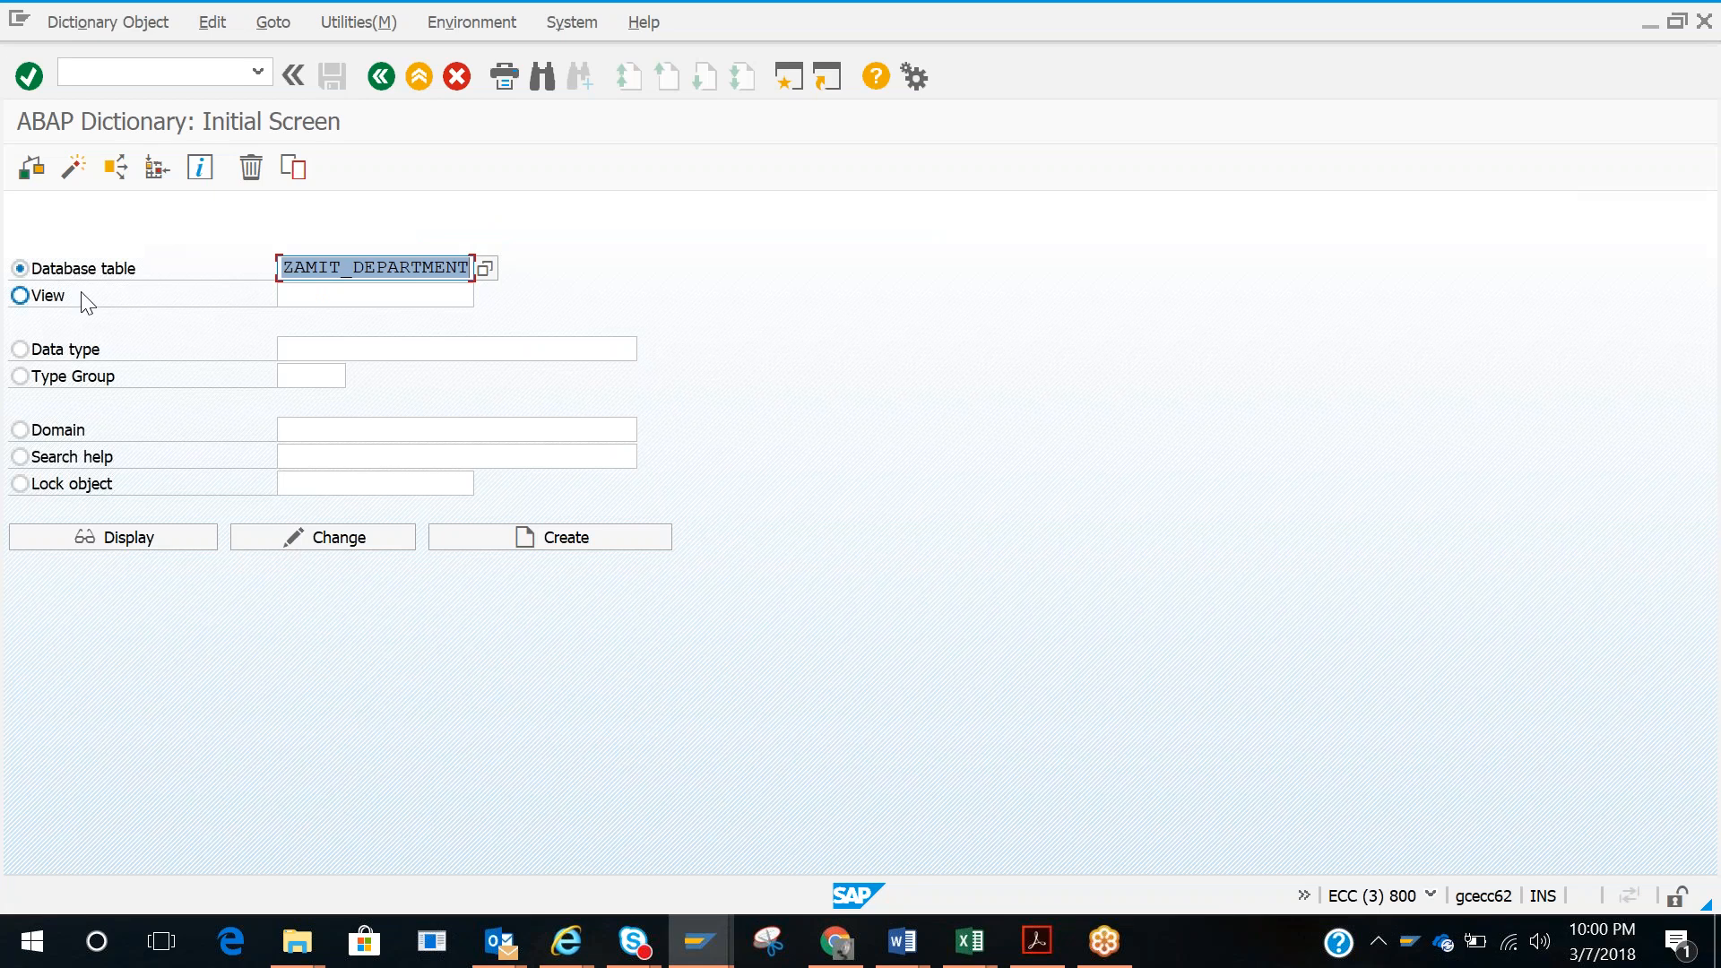
{"action": "left_click", "coordinate": [42, 302]}
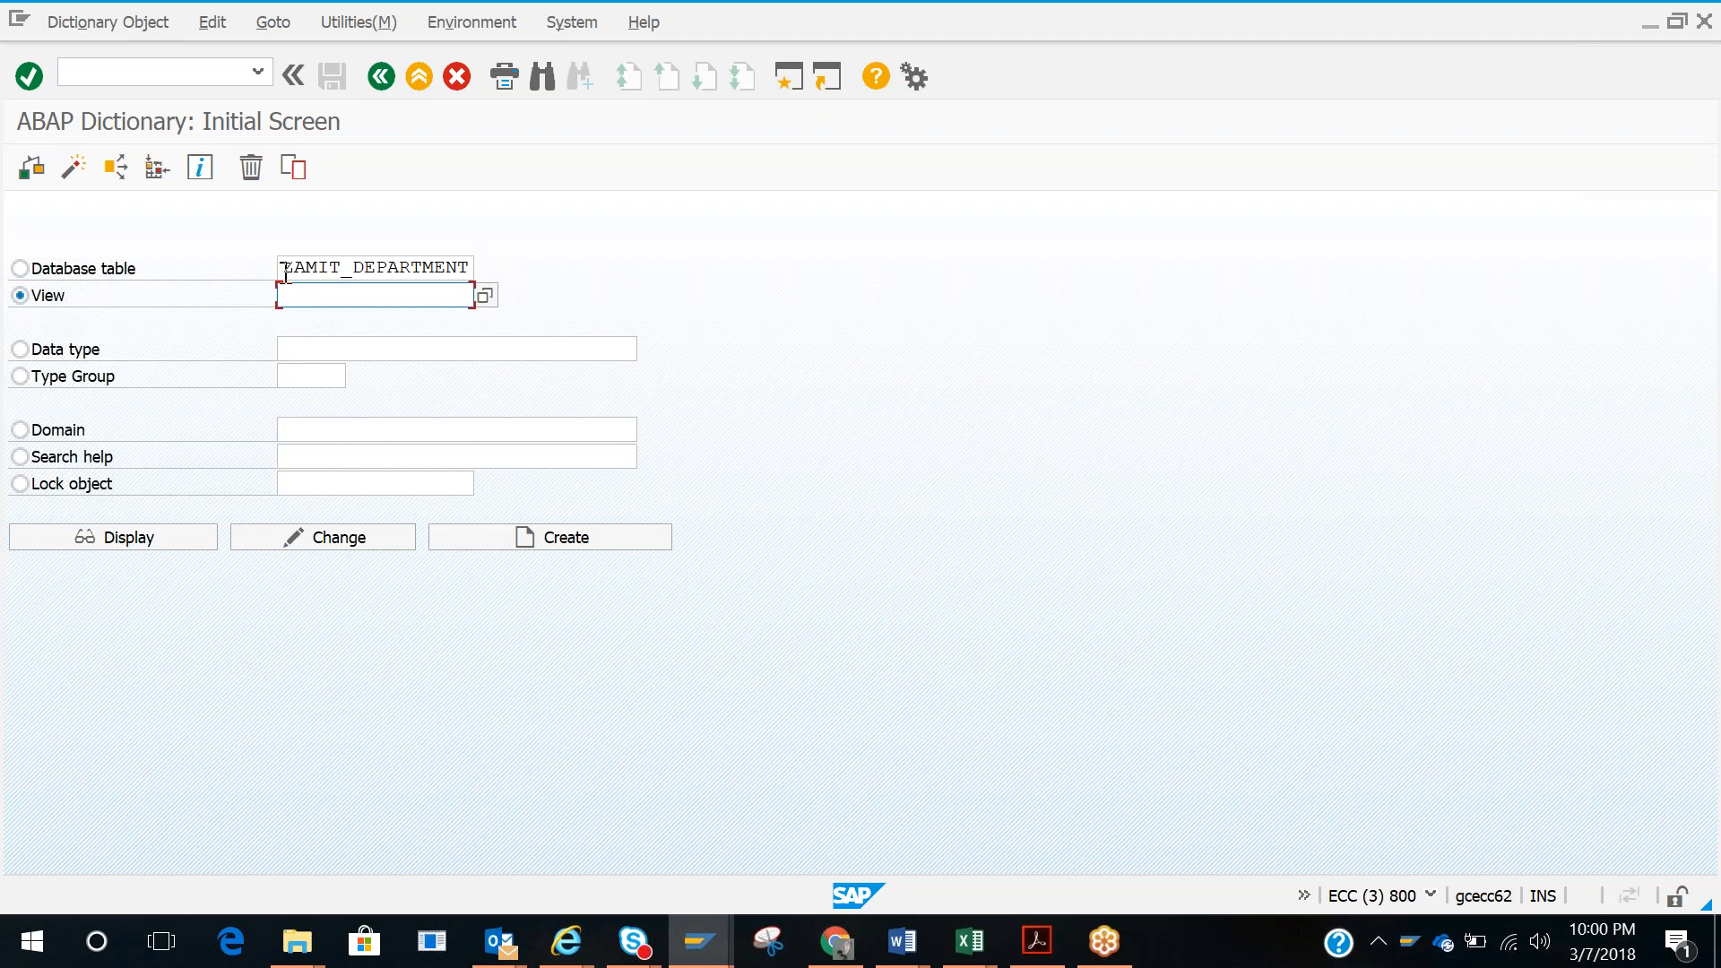
{"action": "left_click", "coordinate": [78, 305]}
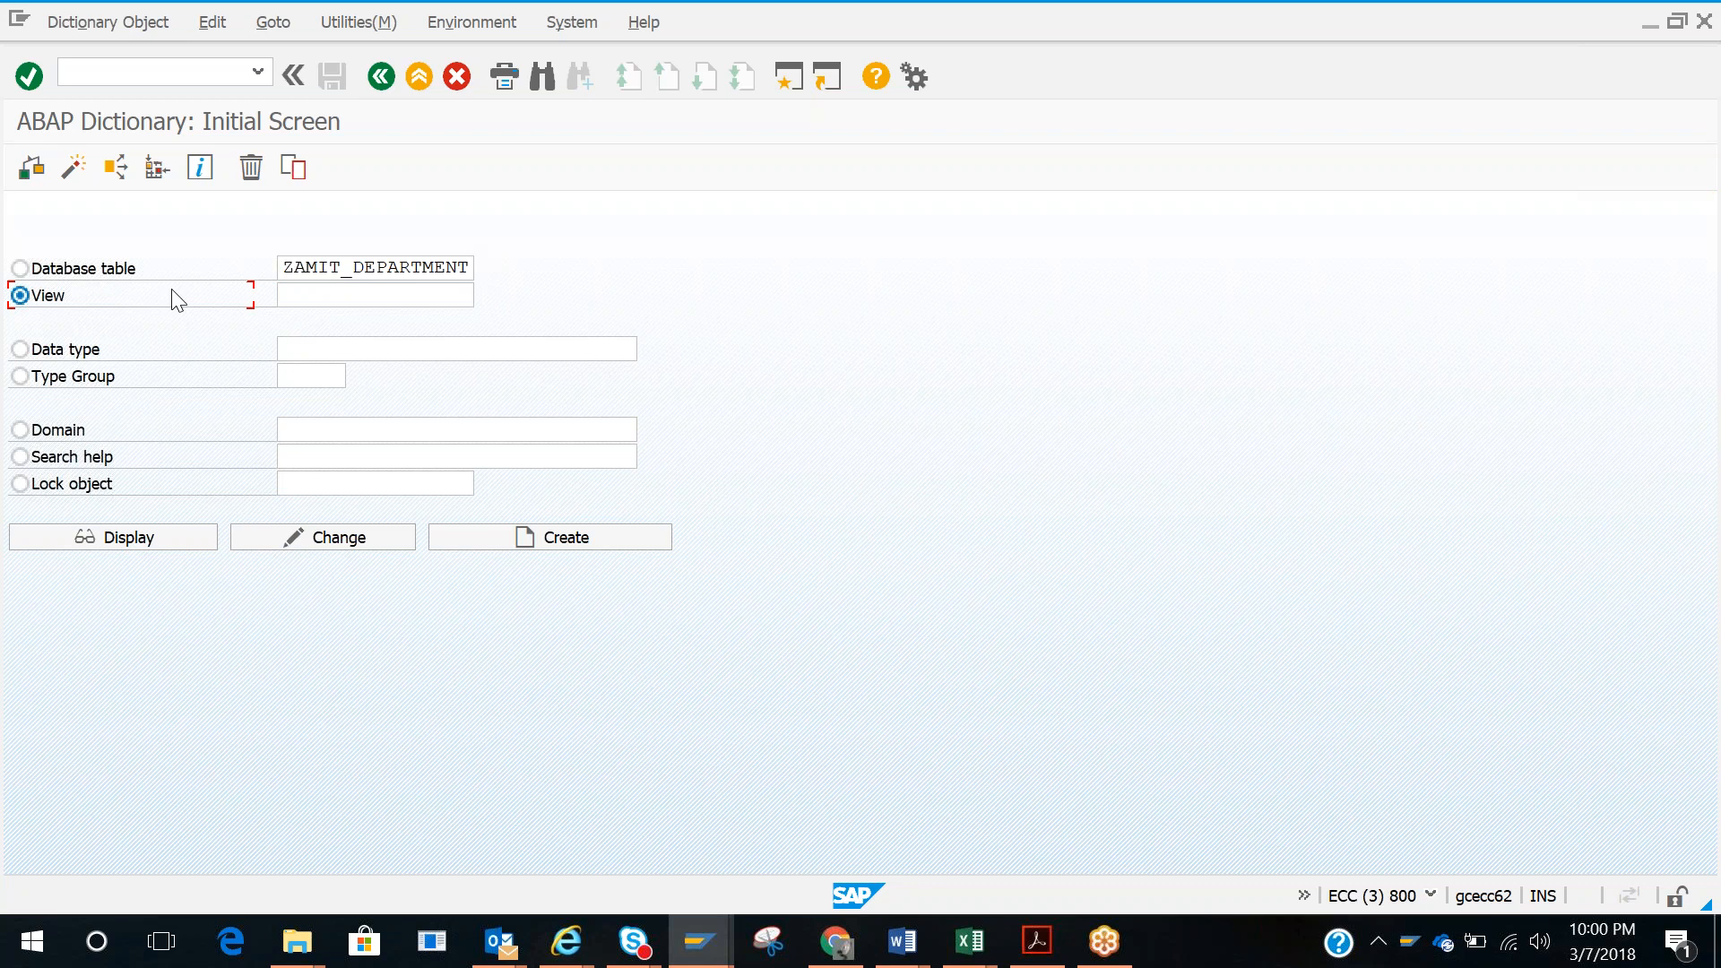
{"action": "left_click", "coordinate": [63, 271]}
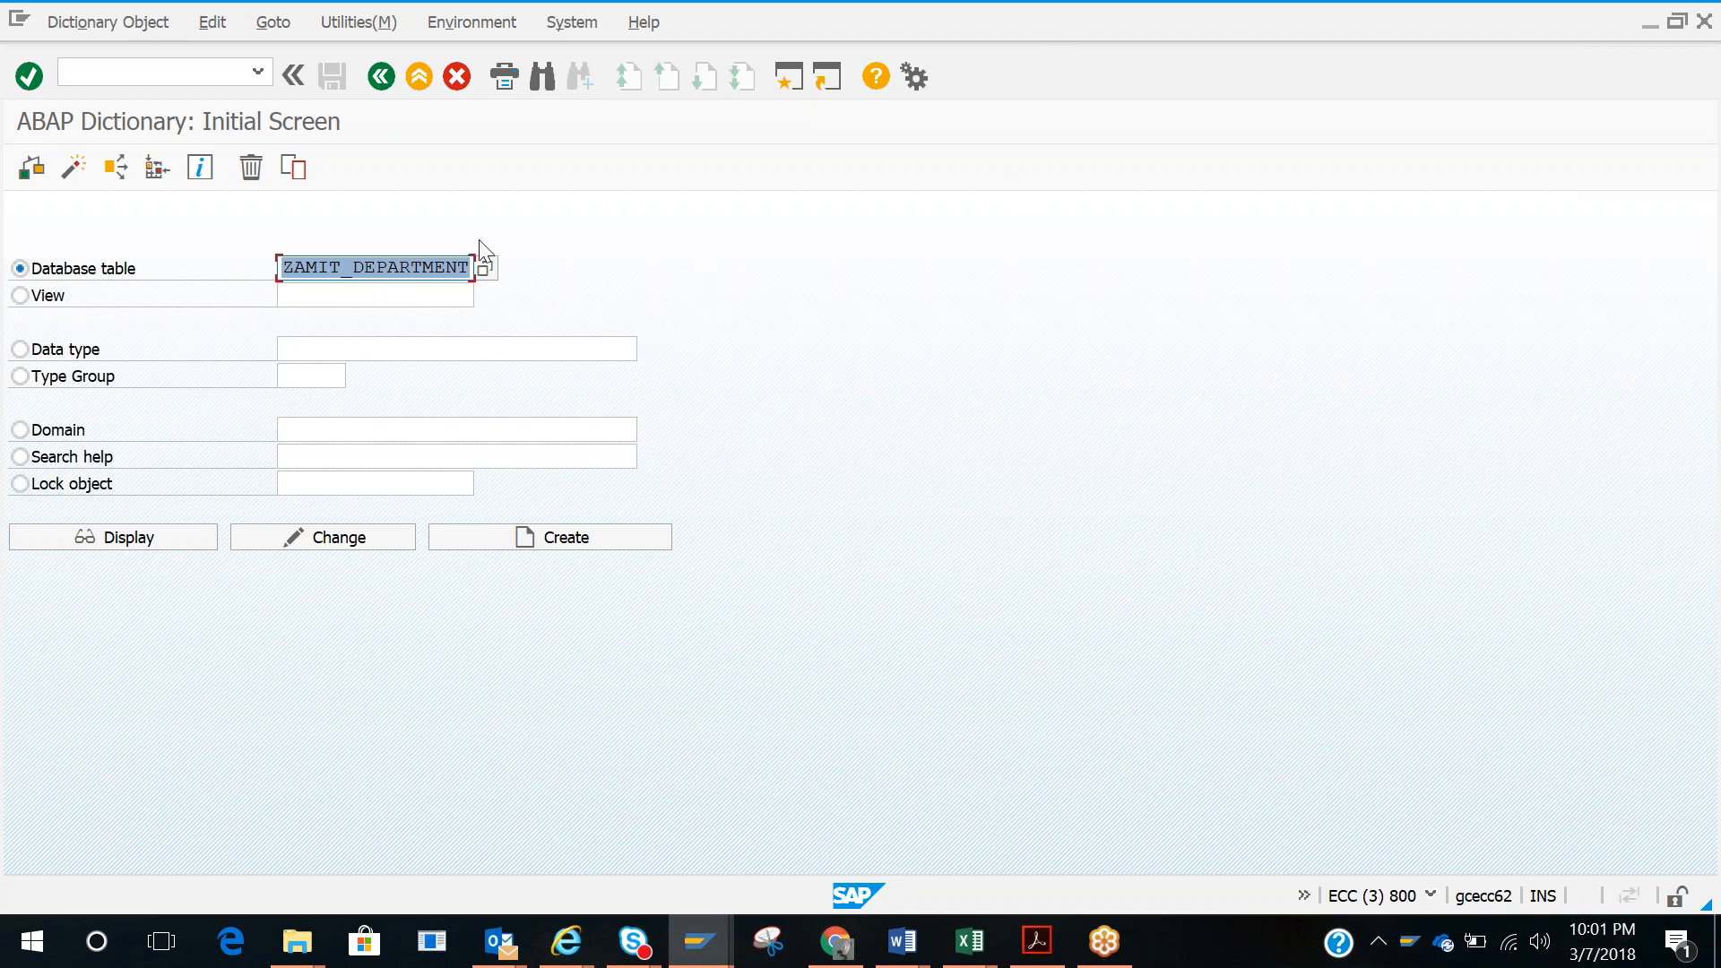
Step: Create a new view named ZAMIT_EMP_DATA with the Database view type
{"action": "left_click", "coordinate": [45, 303]}
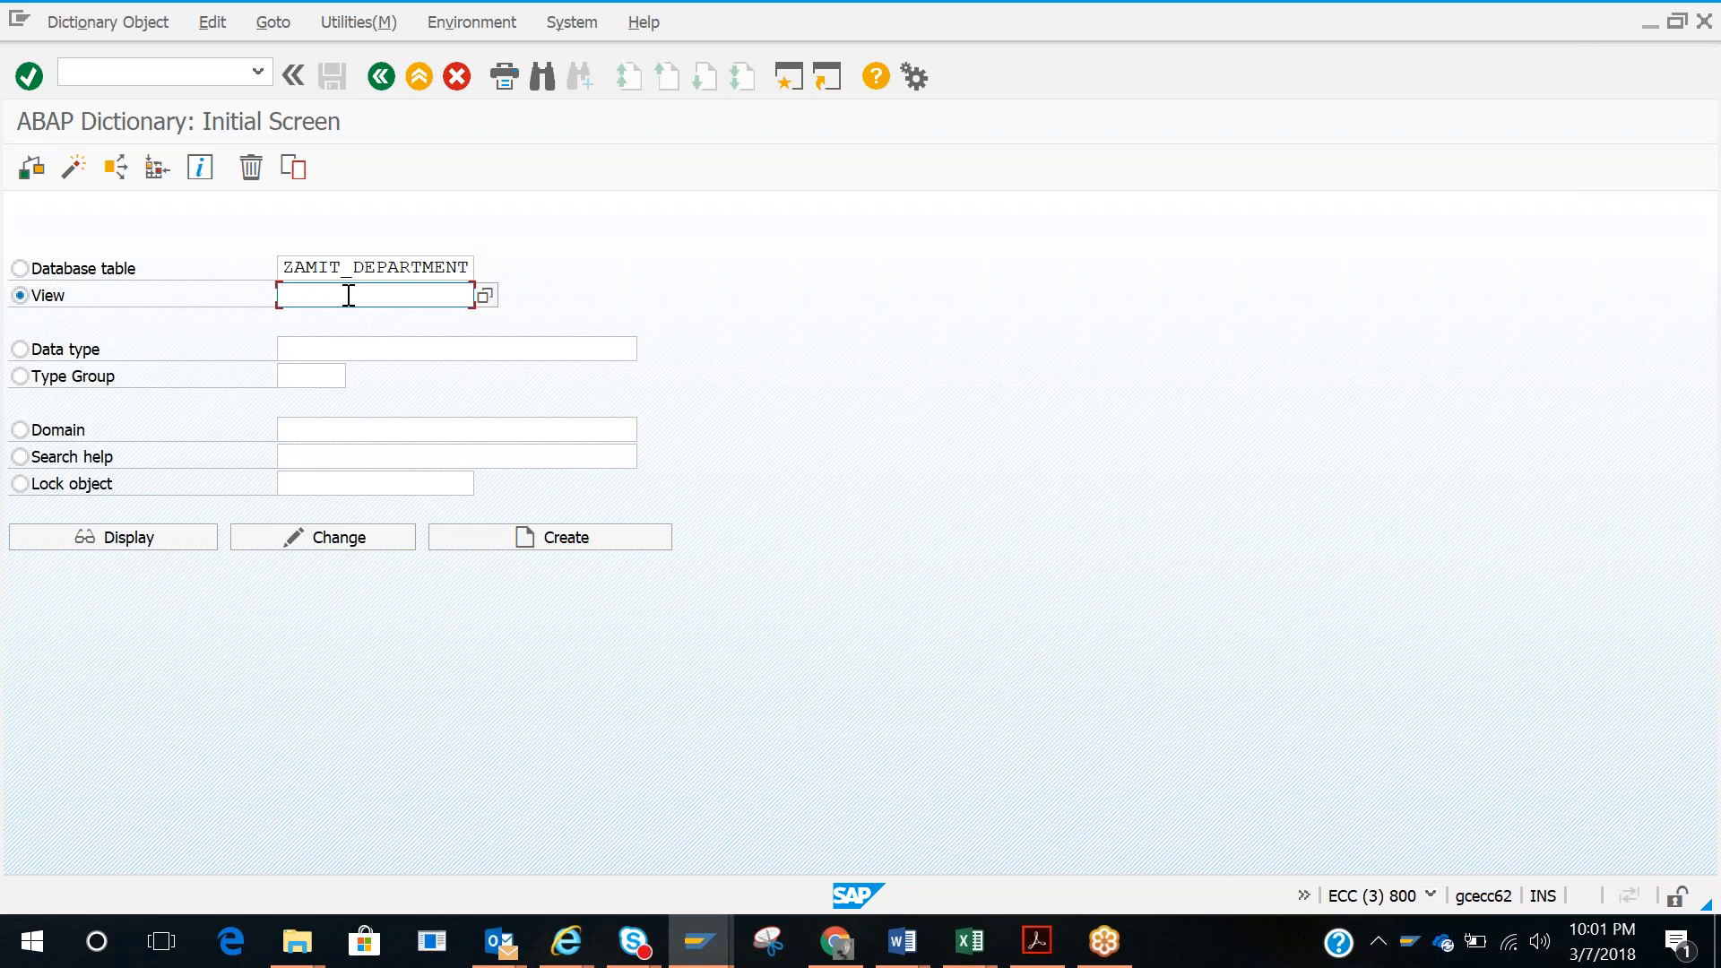
{"action": "type", "text": "za"}
{"action": "key", "text": "BackSpace"}
{"action": "key", "text": "BackSpace"}
{"action": "type", "text": "ZAMIT_EMP_DATA"}
{"action": "left_click", "coordinate": [547, 538]}
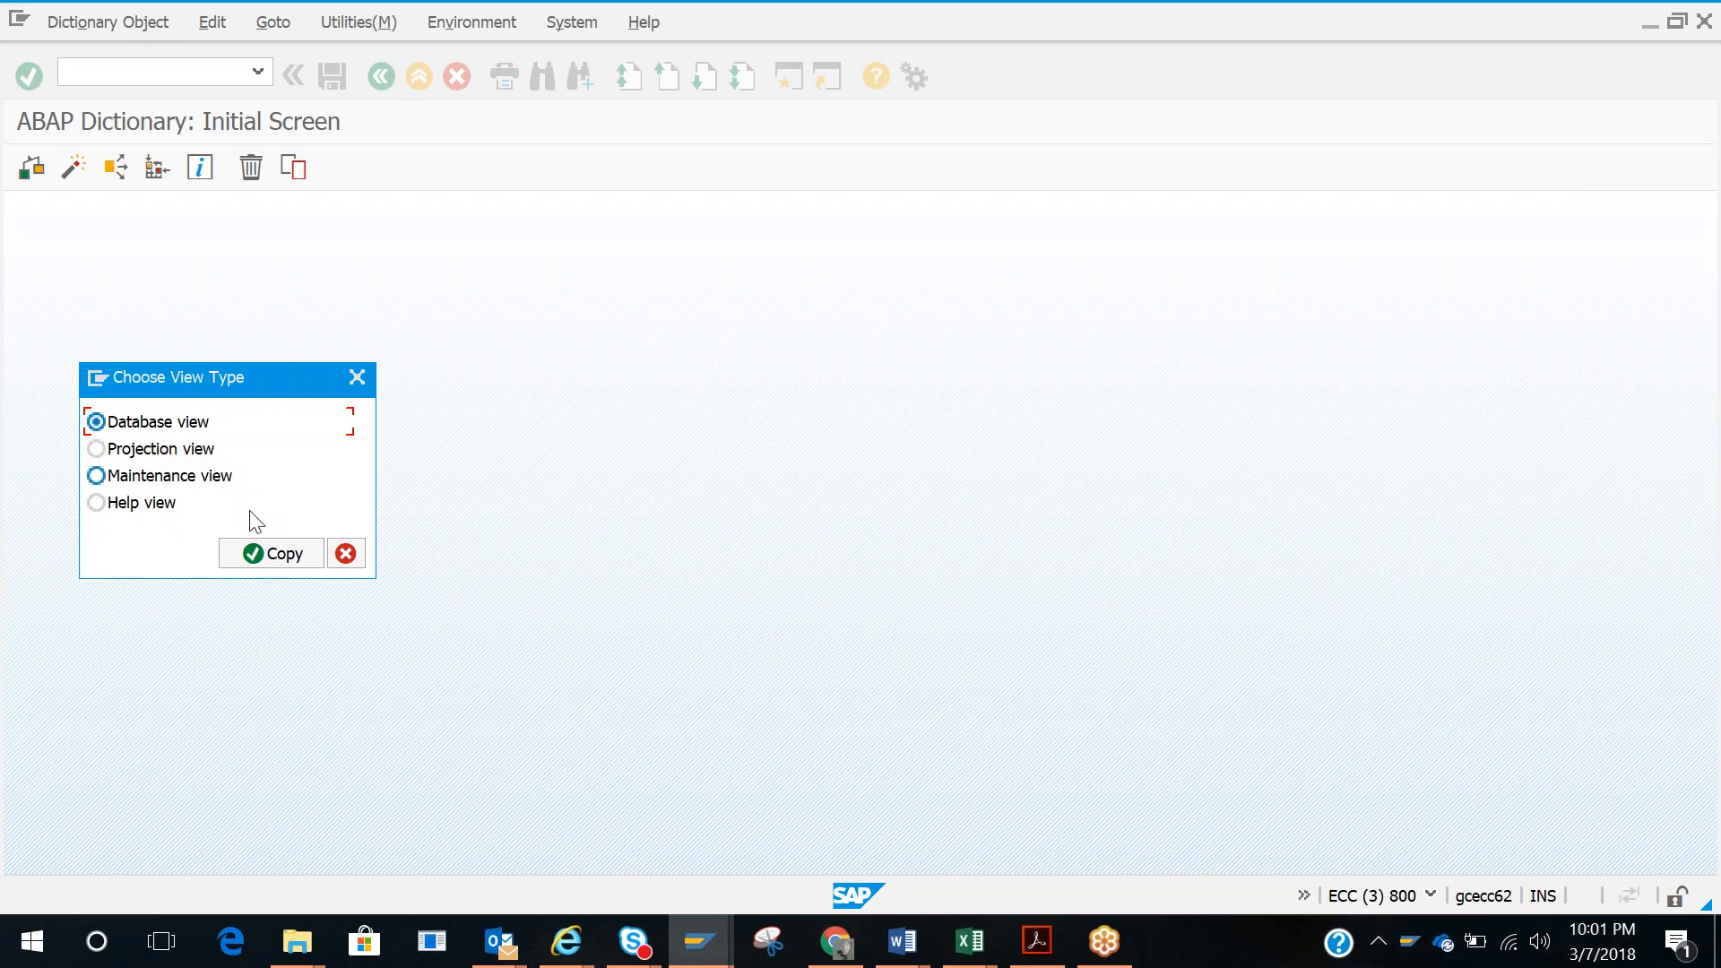
{"action": "left_click", "coordinate": [282, 559]}
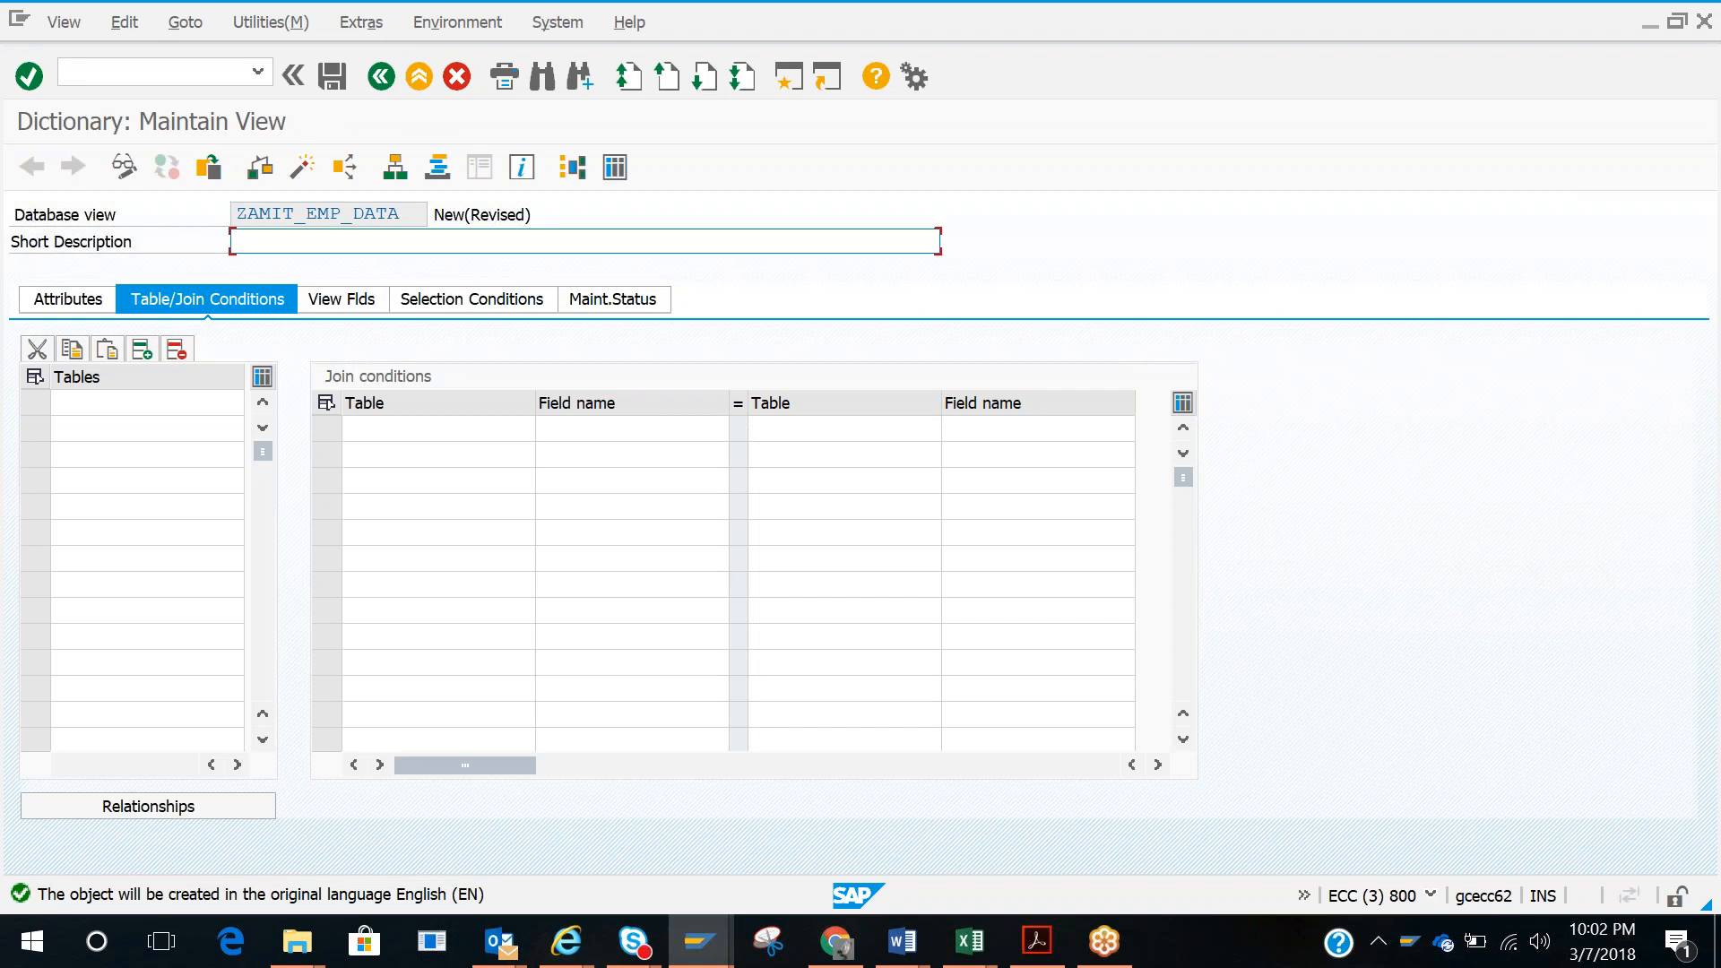
Step: Describe the view as "View for Employee data" and add ZAMIT_EMPLOYEE as its first table, copying the name from the table definition
{"action": "type", "text": "View for Employee data"}
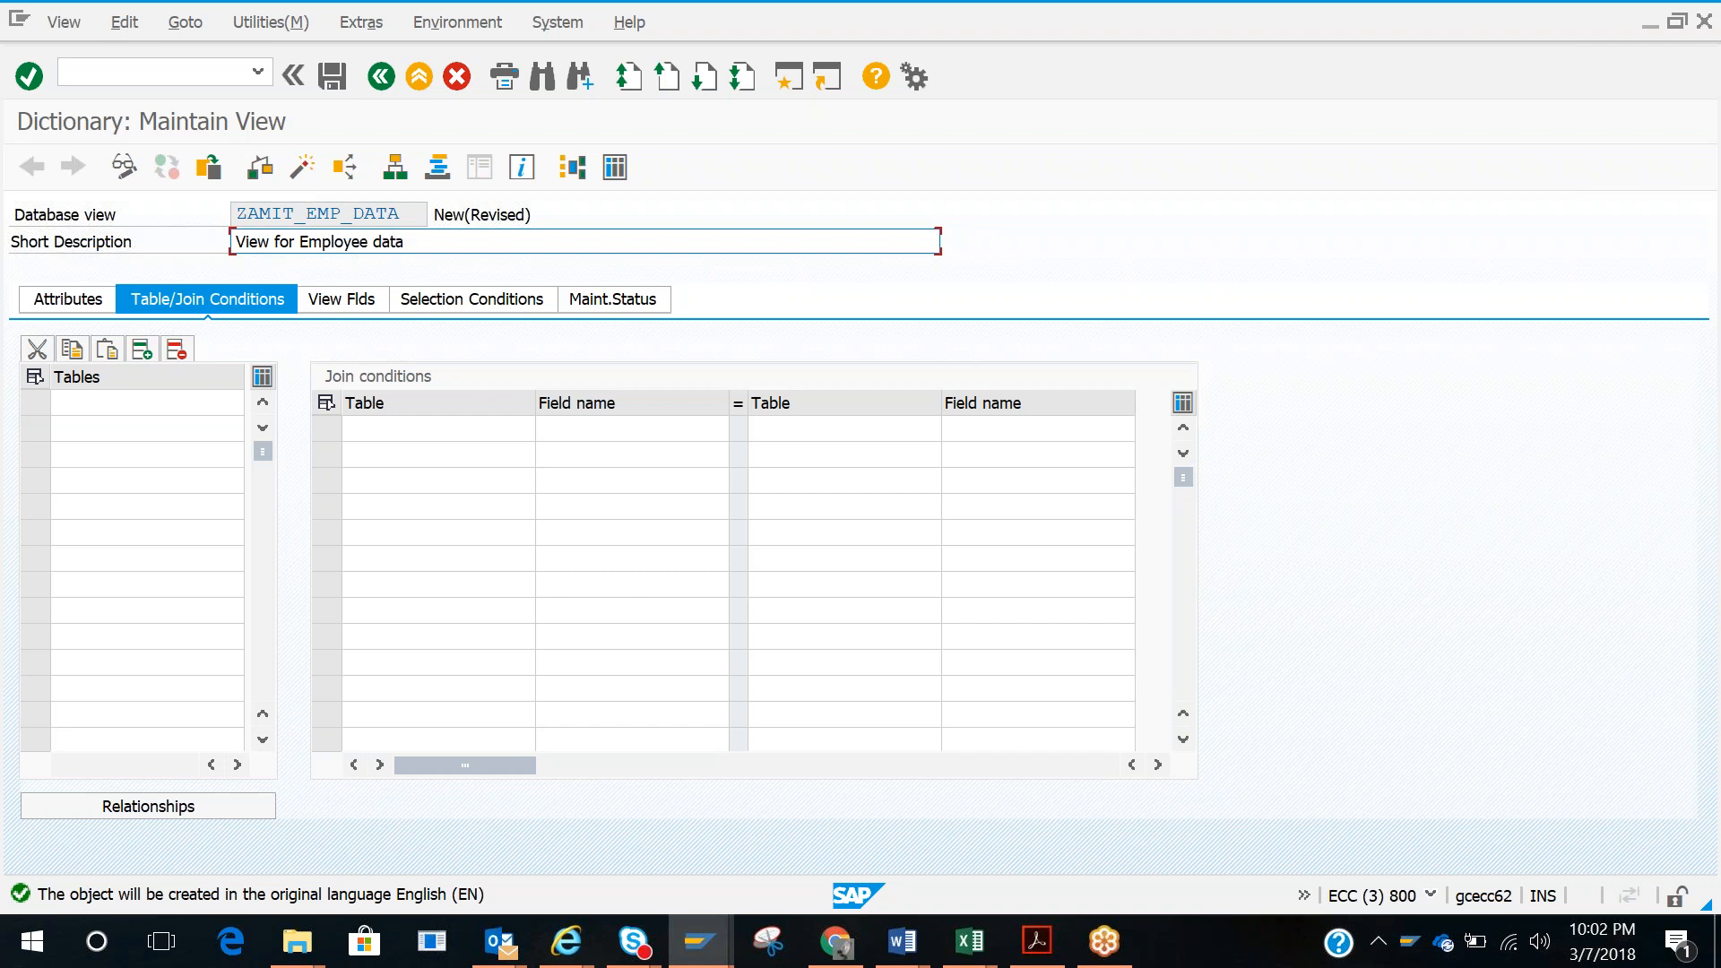
{"action": "left_click", "coordinate": [167, 405]}
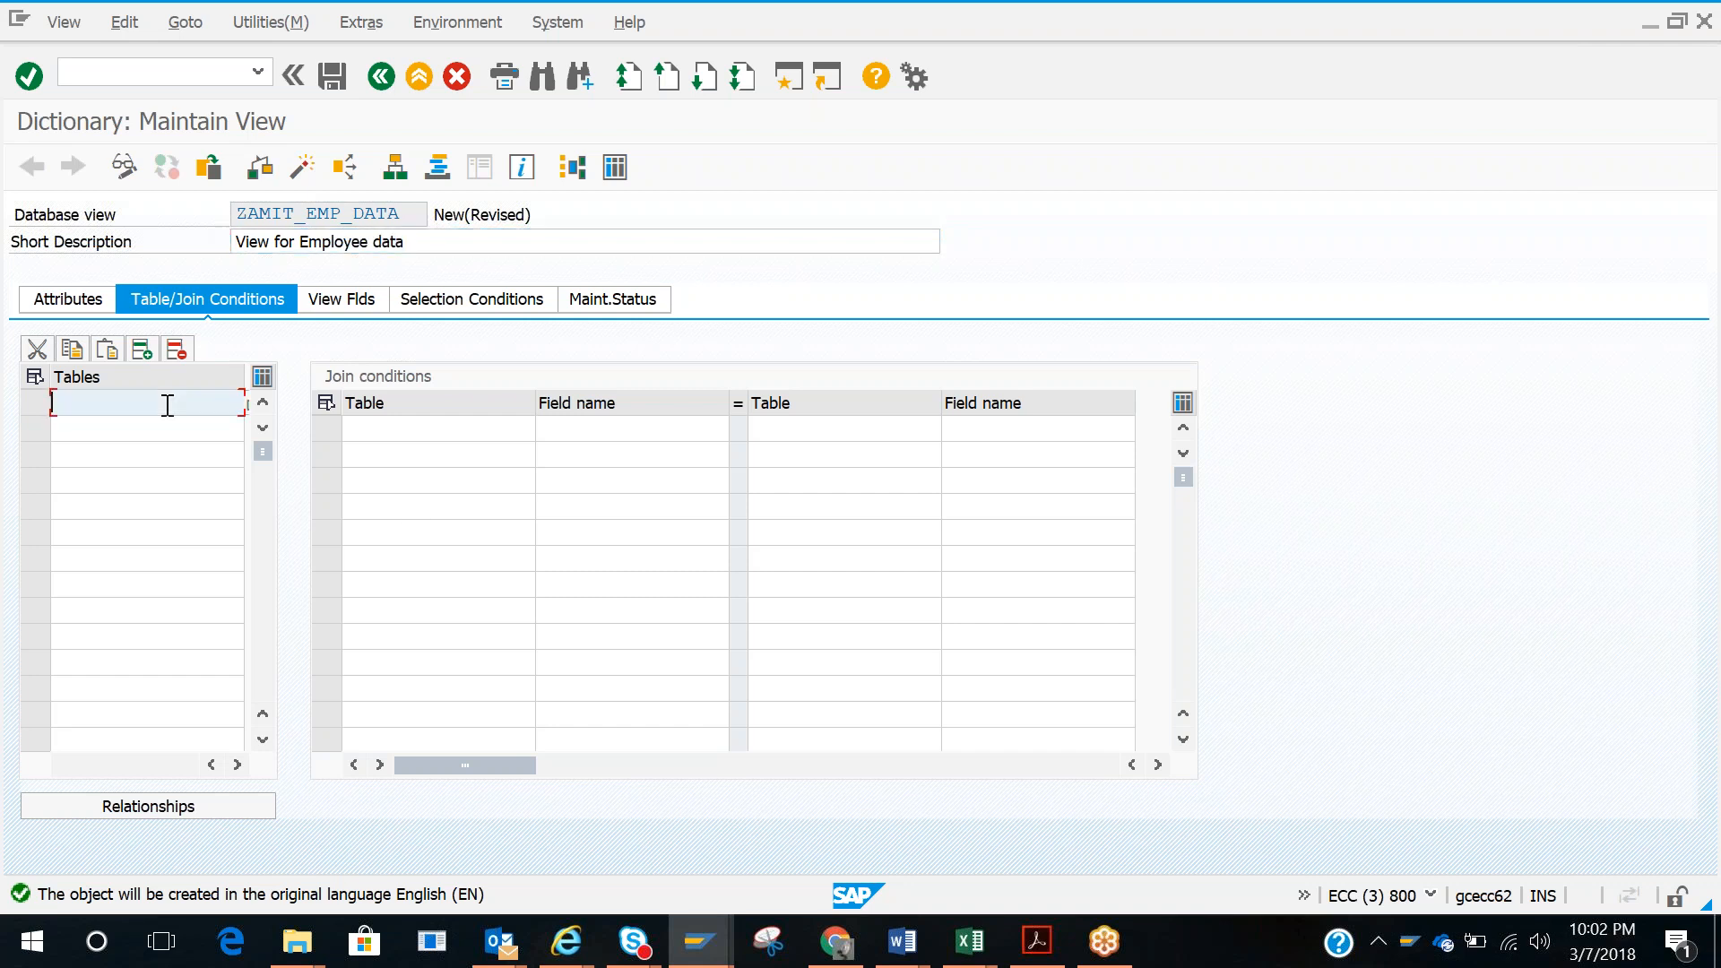
{"action": "key", "text": "alt+Tab"}
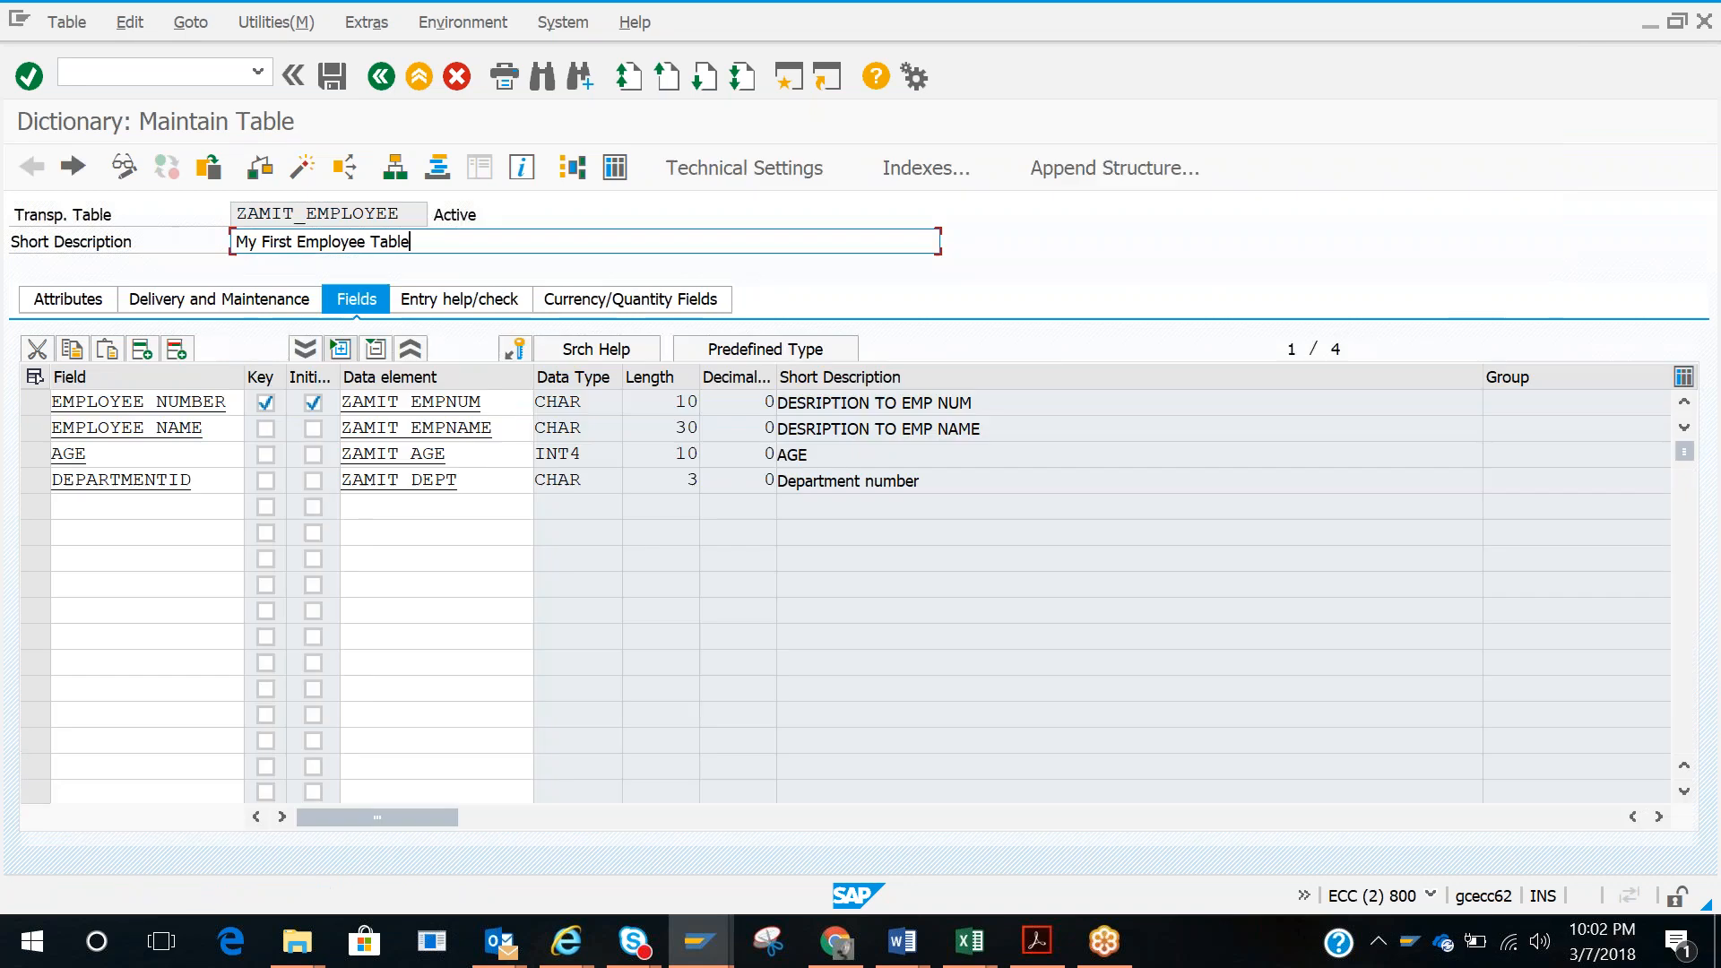
{"action": "left_click", "coordinate": [412, 217]}
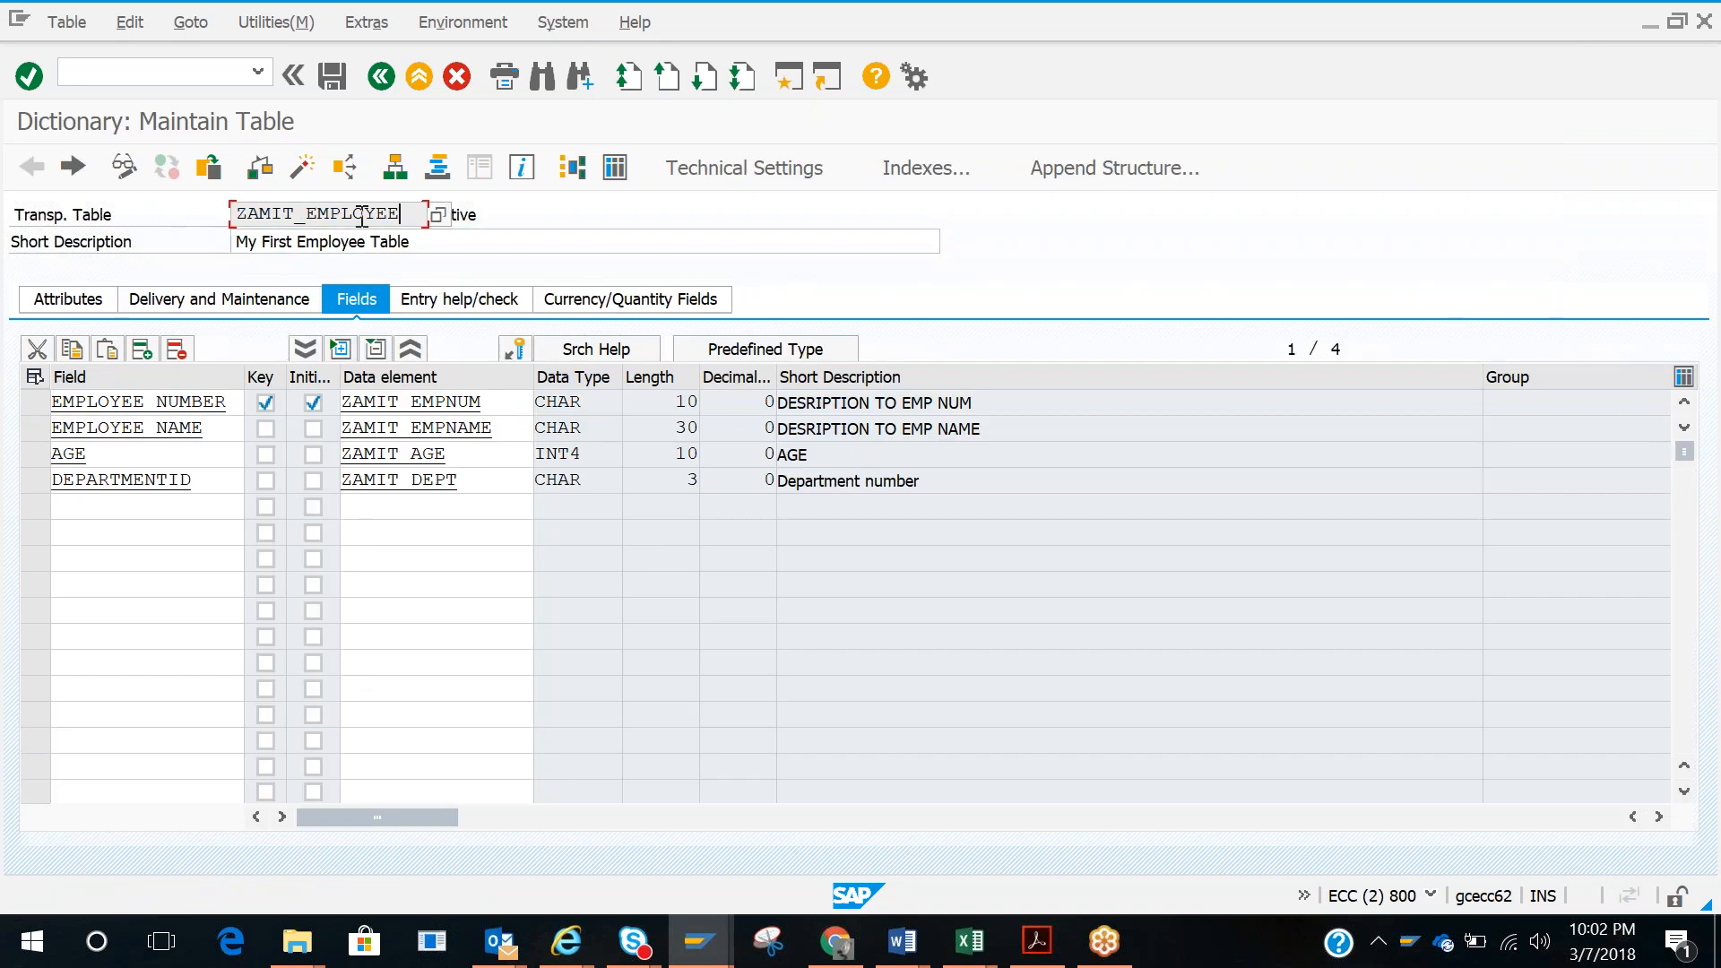
{"action": "left_click_drag", "start_coordinate": [412, 217], "coordinate": [235, 215]}
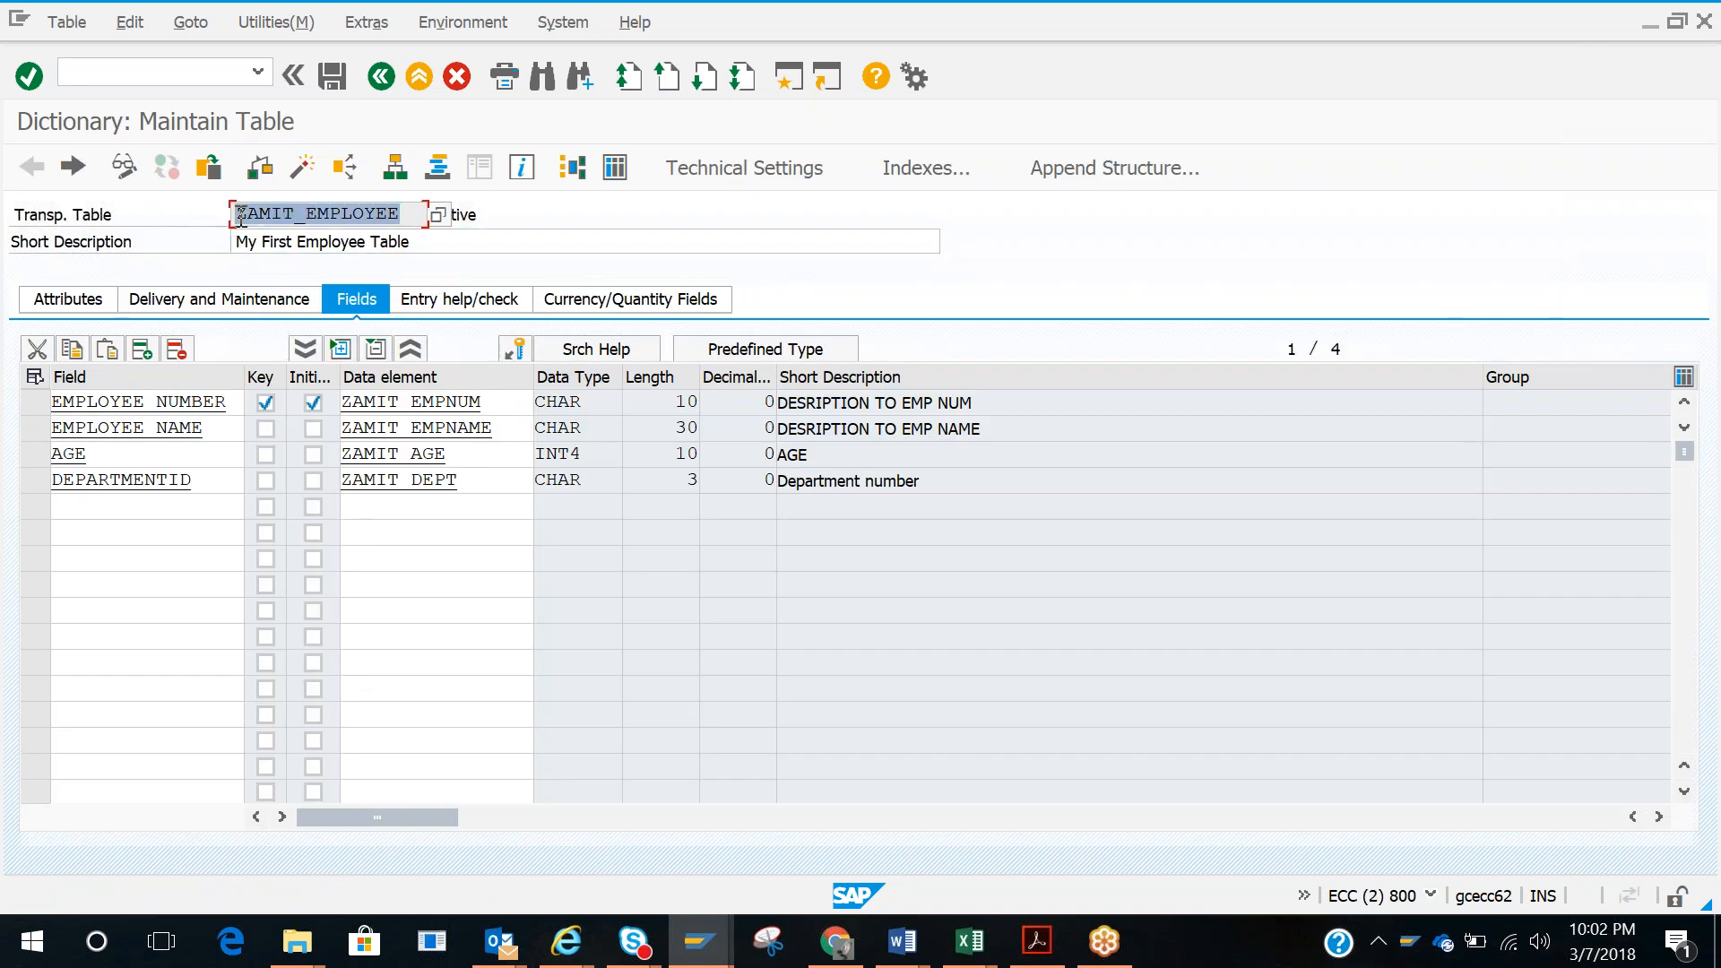
{"action": "key", "text": "alt+Tab"}
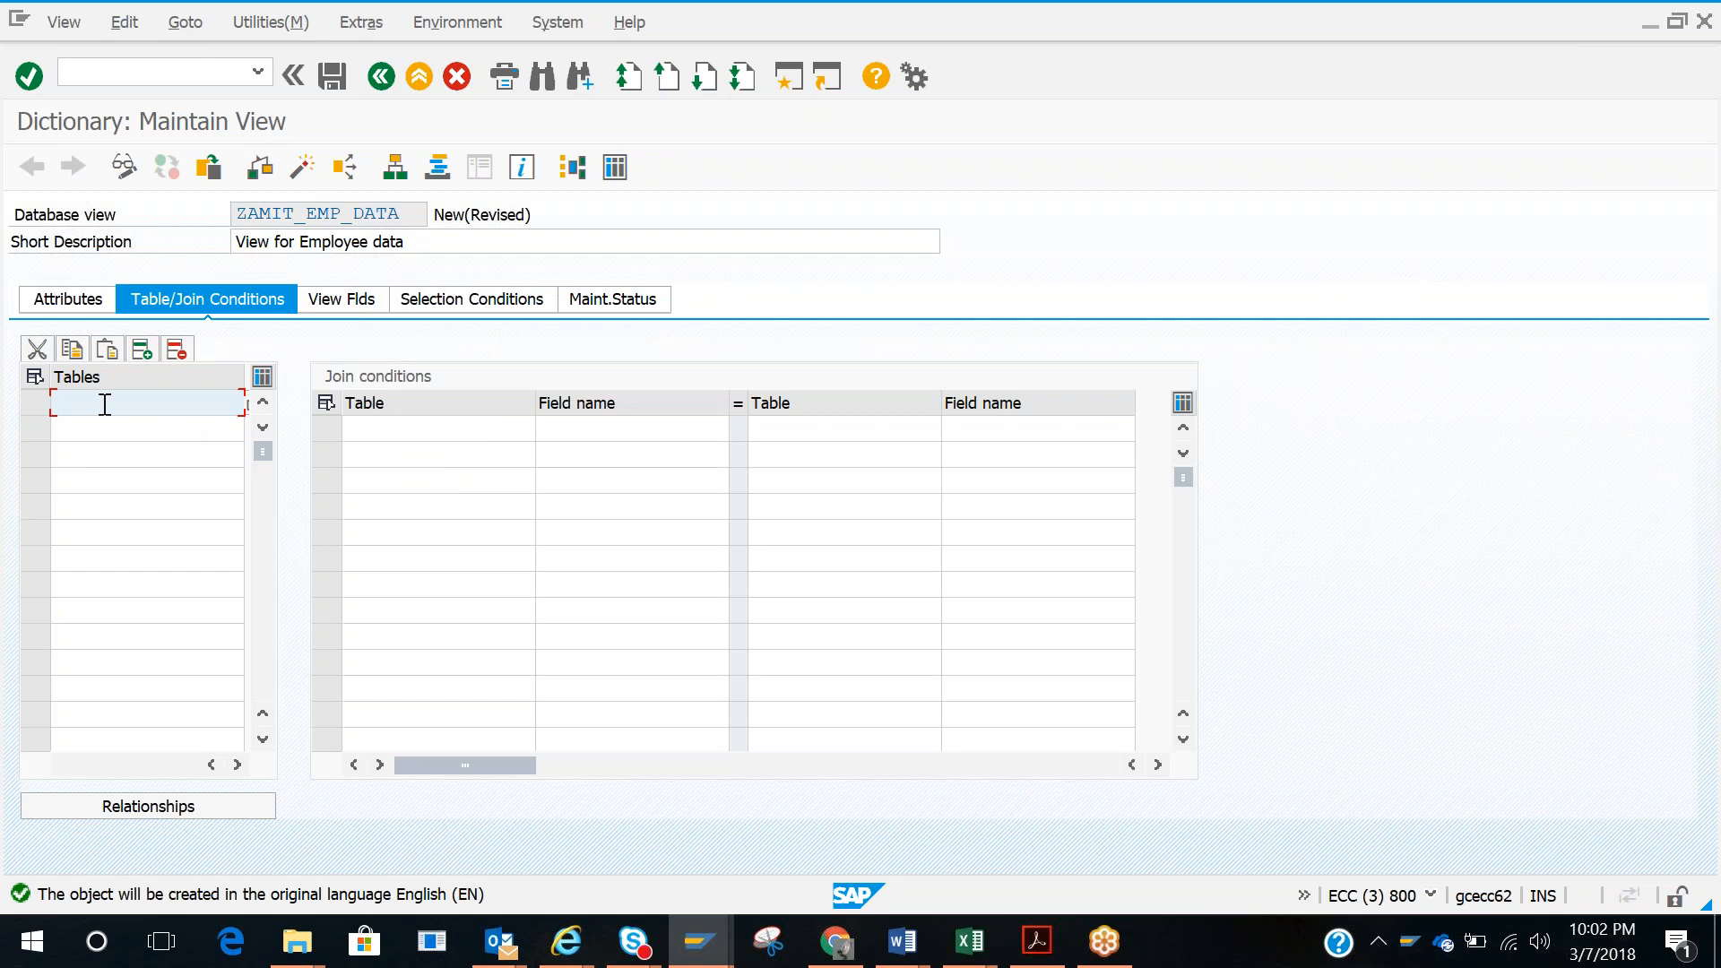
{"action": "key", "text": "ctrl+v"}
Step: Add ZAMIT_DEPARTMENT as the view's second table, copying the name from its table definition in the other session
{"action": "left_click", "coordinate": [107, 422]}
{"action": "key", "text": "alt+Tab"}
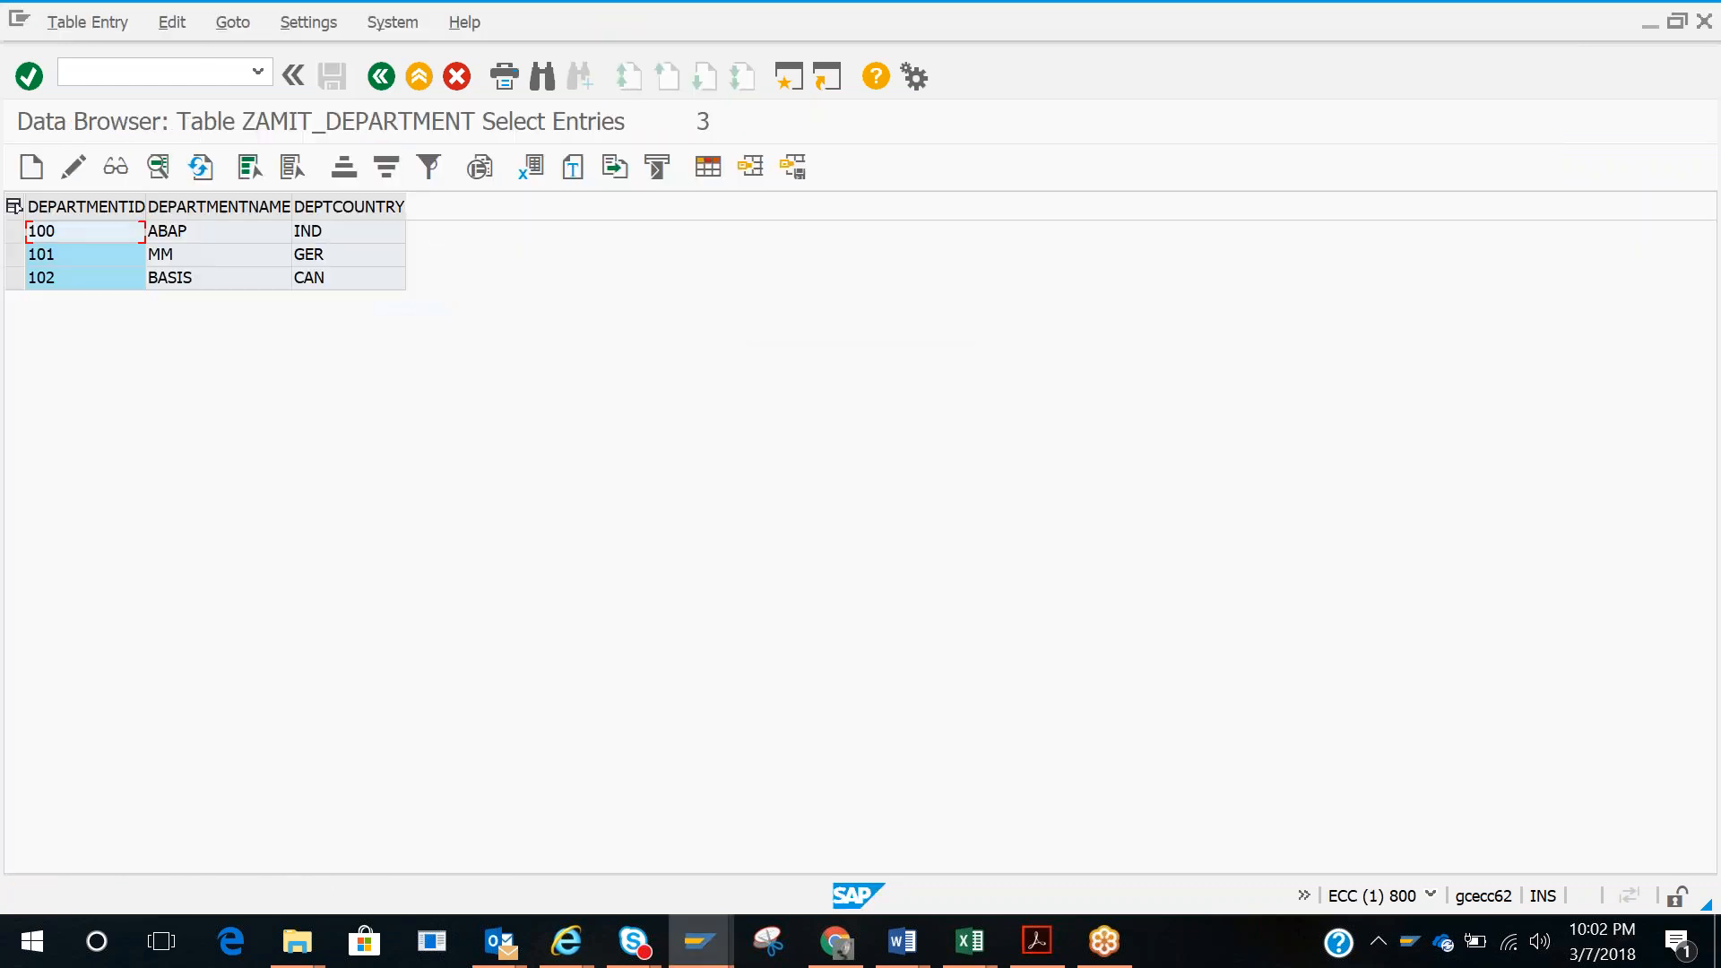
{"action": "left_click", "coordinate": [384, 75]}
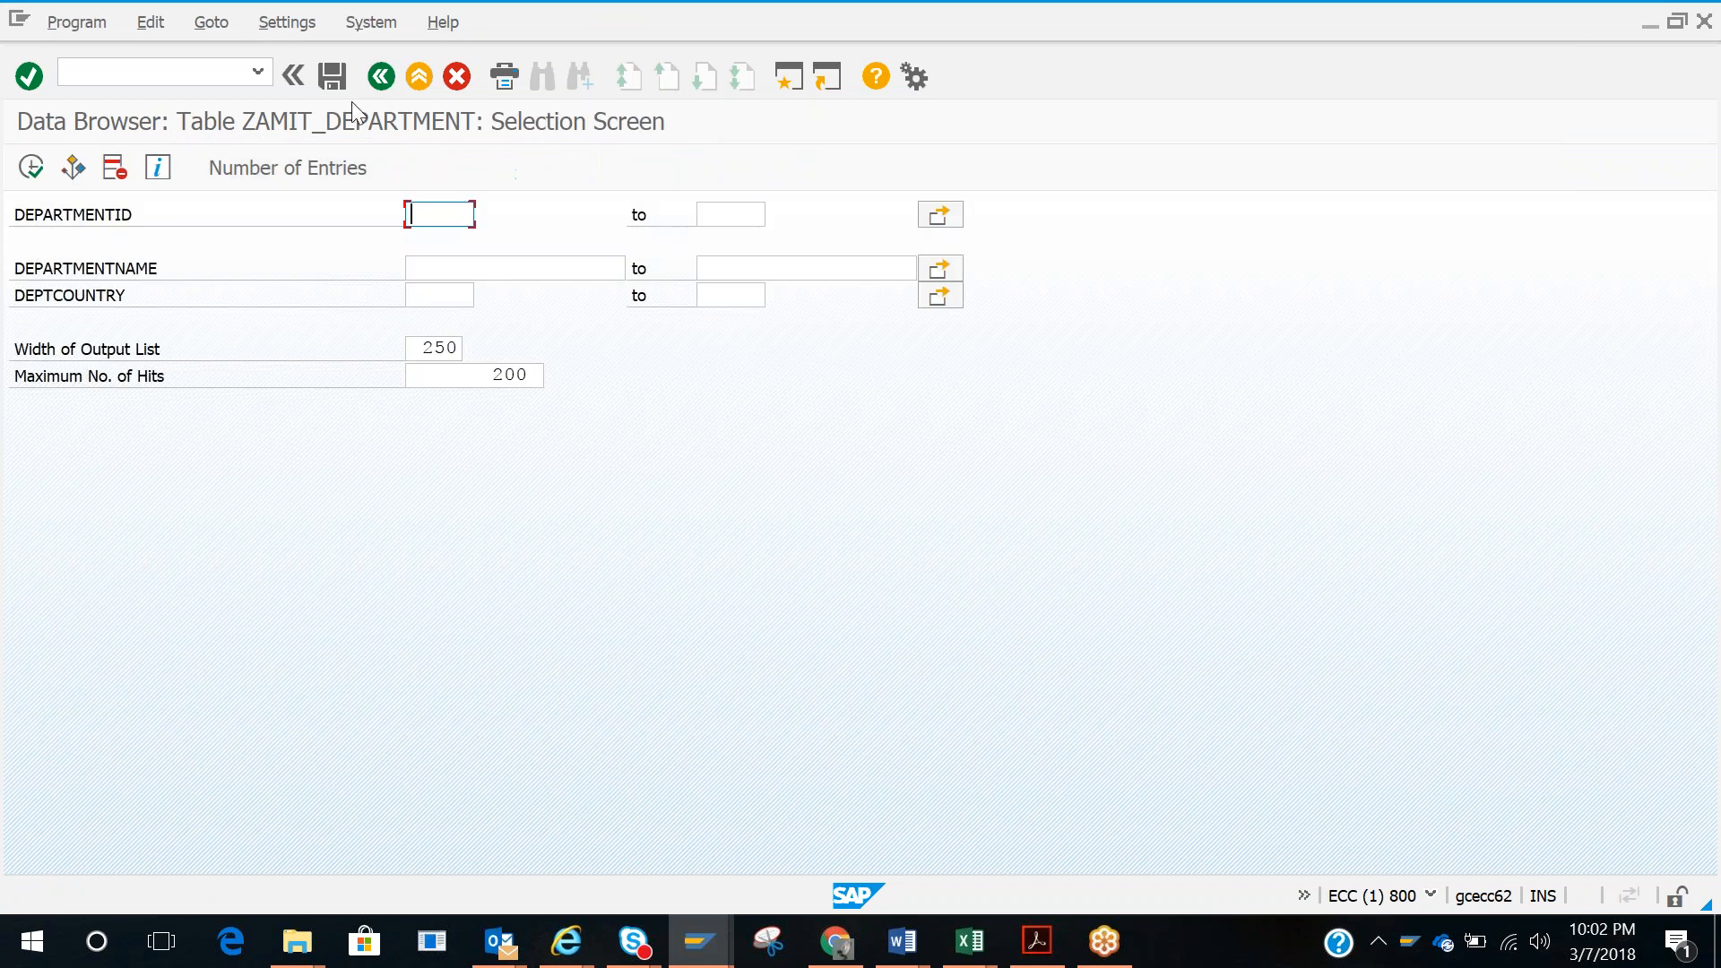
{"action": "left_click", "coordinate": [379, 78]}
{"action": "left_click_drag", "start_coordinate": [240, 215], "coordinate": [434, 213]}
{"action": "key", "text": "ctrl+c"}
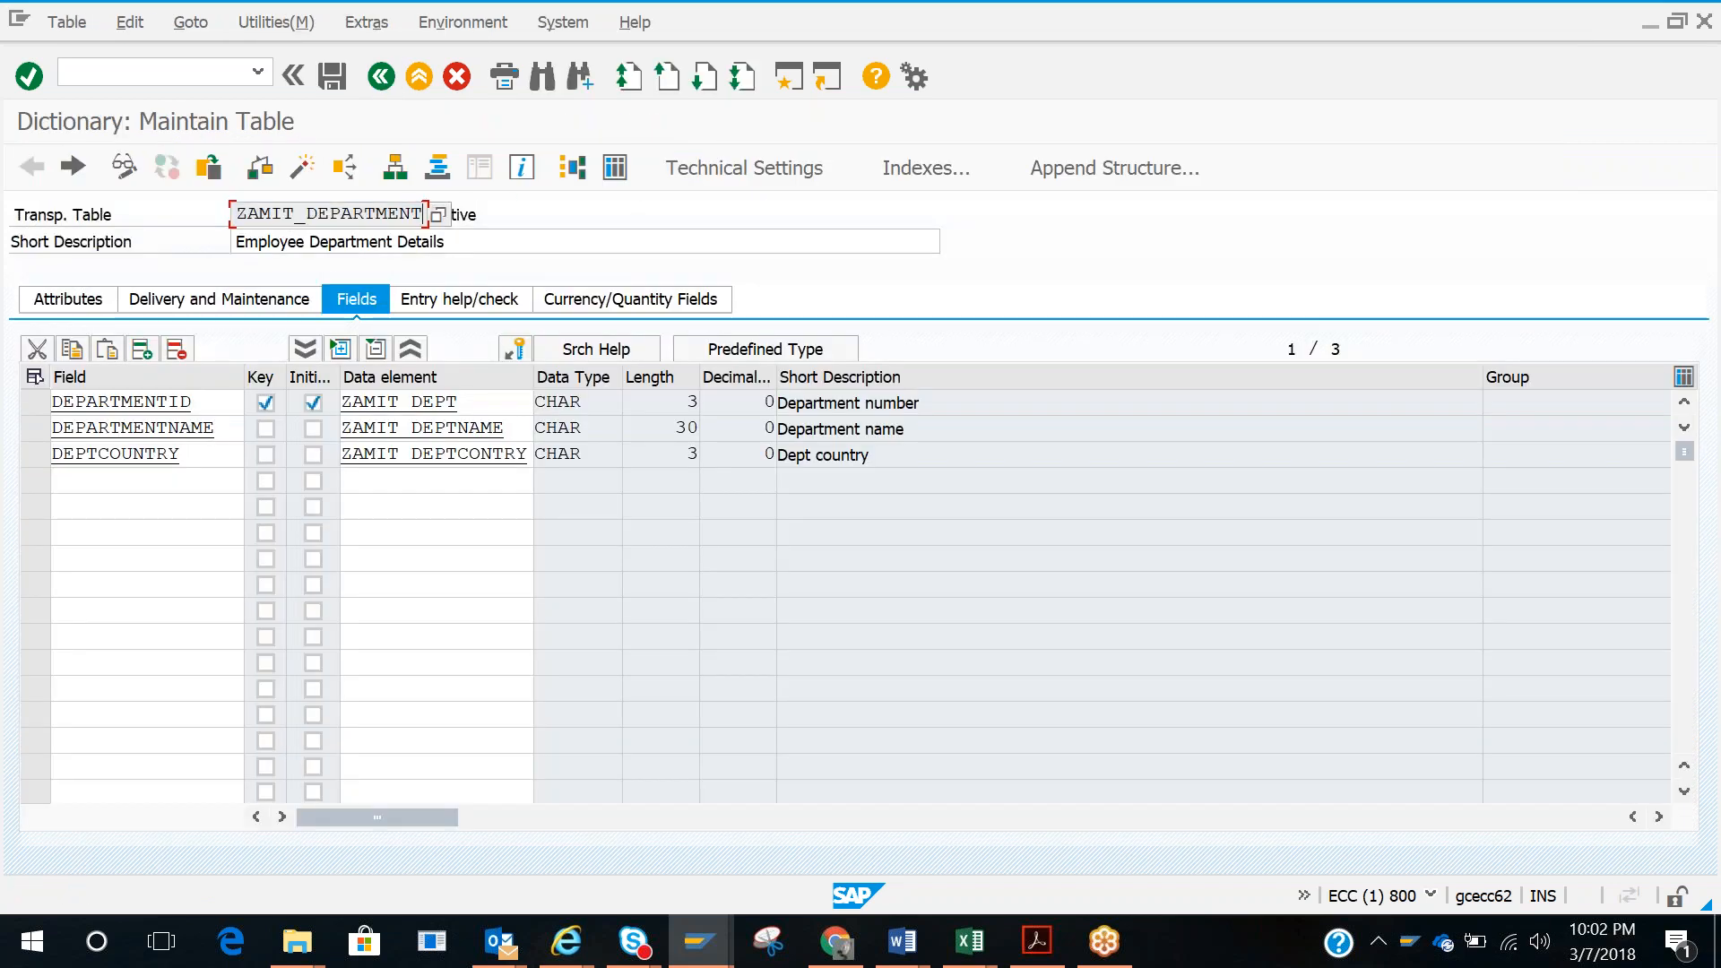
{"action": "key", "text": "alt+Tab"}
{"action": "left_click", "coordinate": [88, 416]}
{"action": "key", "text": "ctrl+v"}
{"action": "key", "text": "Return"}
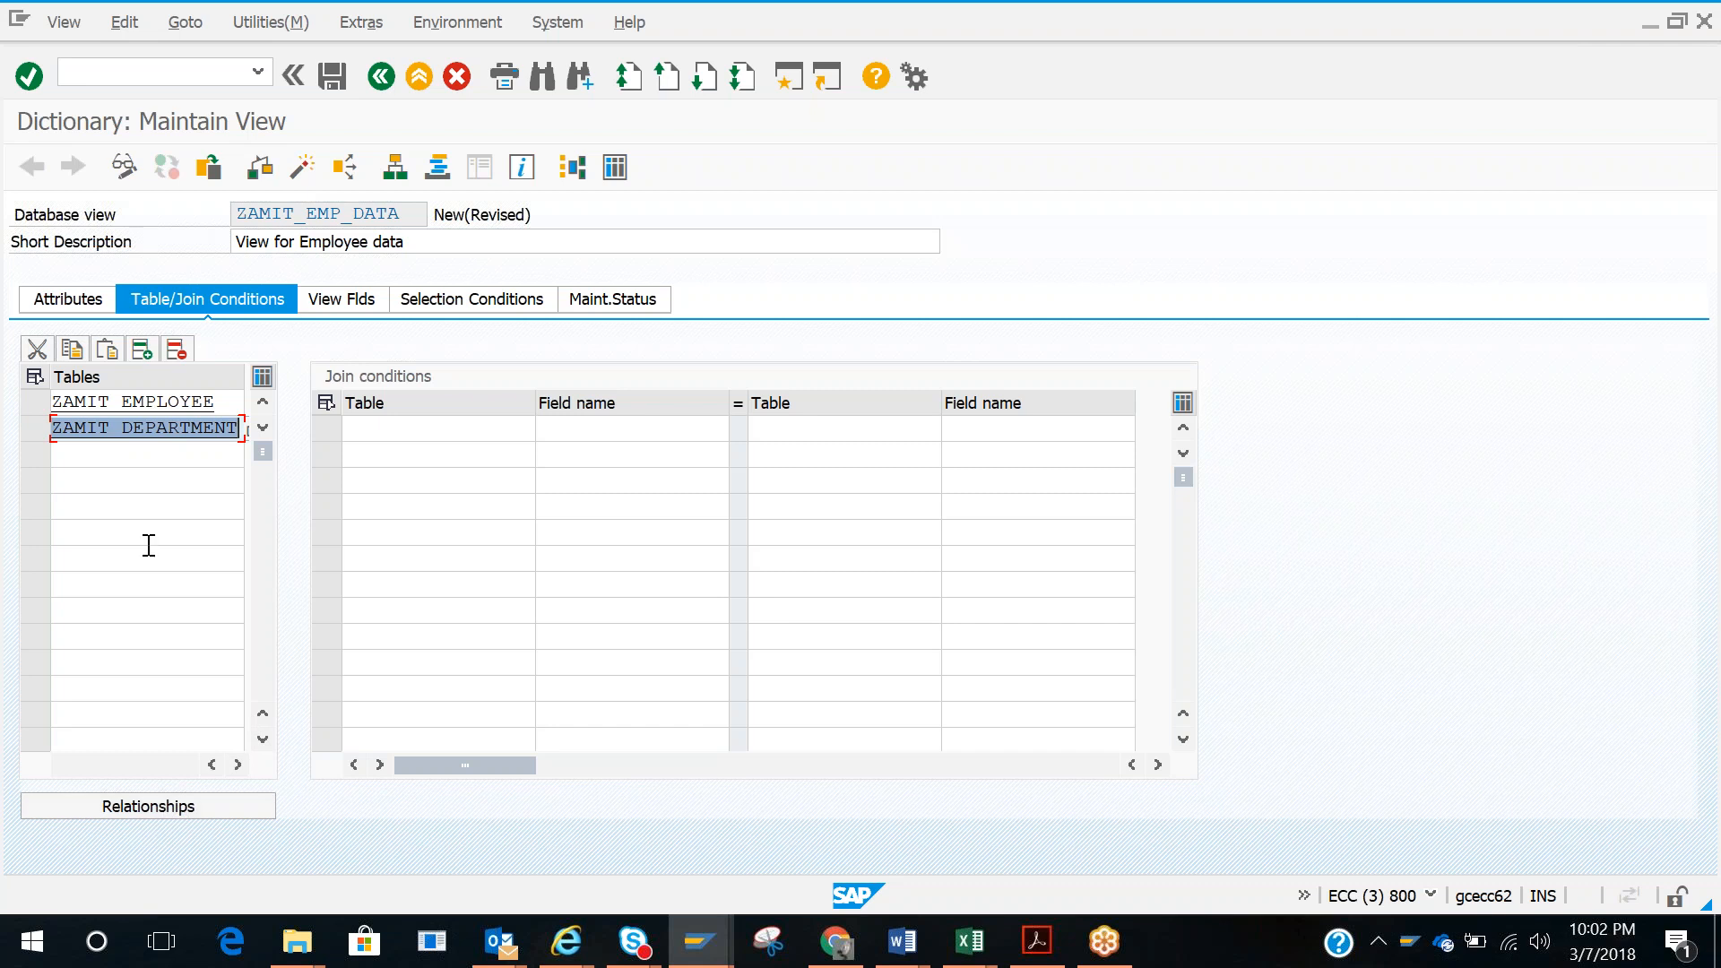
Step: Copy the ZAMIT_EMPLOYEE relationship of table ZAMIT_DEPARTMENT into the view's join conditions
{"action": "left_click", "coordinate": [151, 808]}
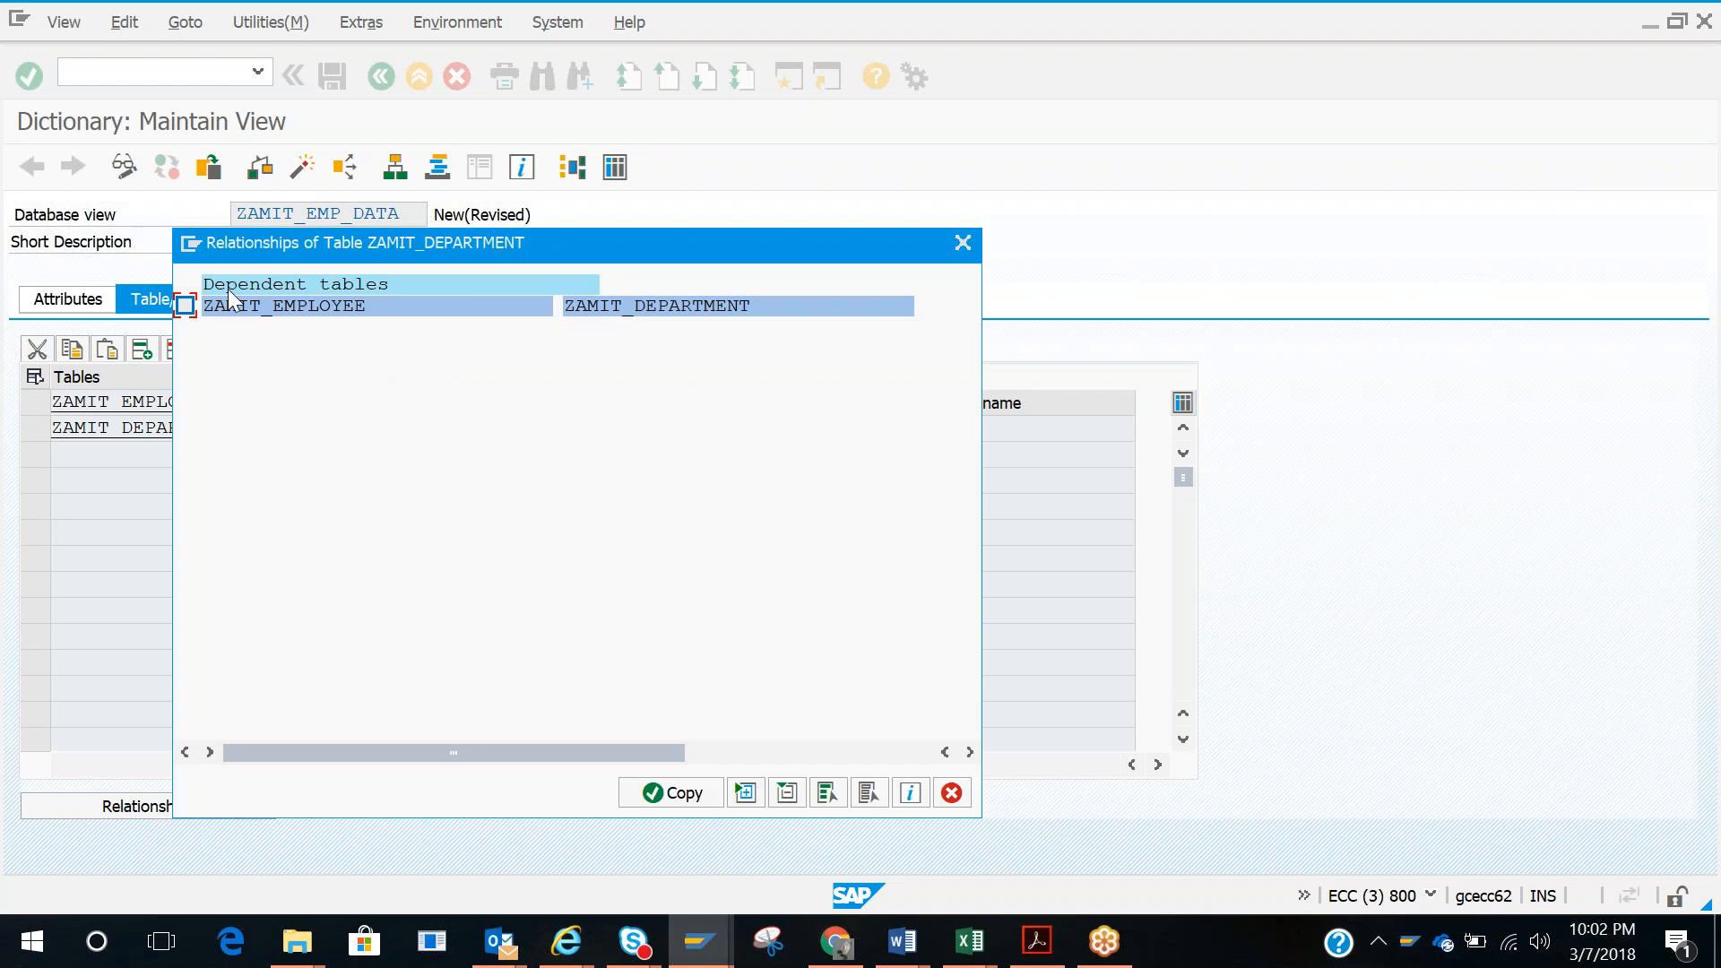
{"action": "left_click", "coordinate": [185, 306]}
{"action": "left_click", "coordinate": [675, 795]}
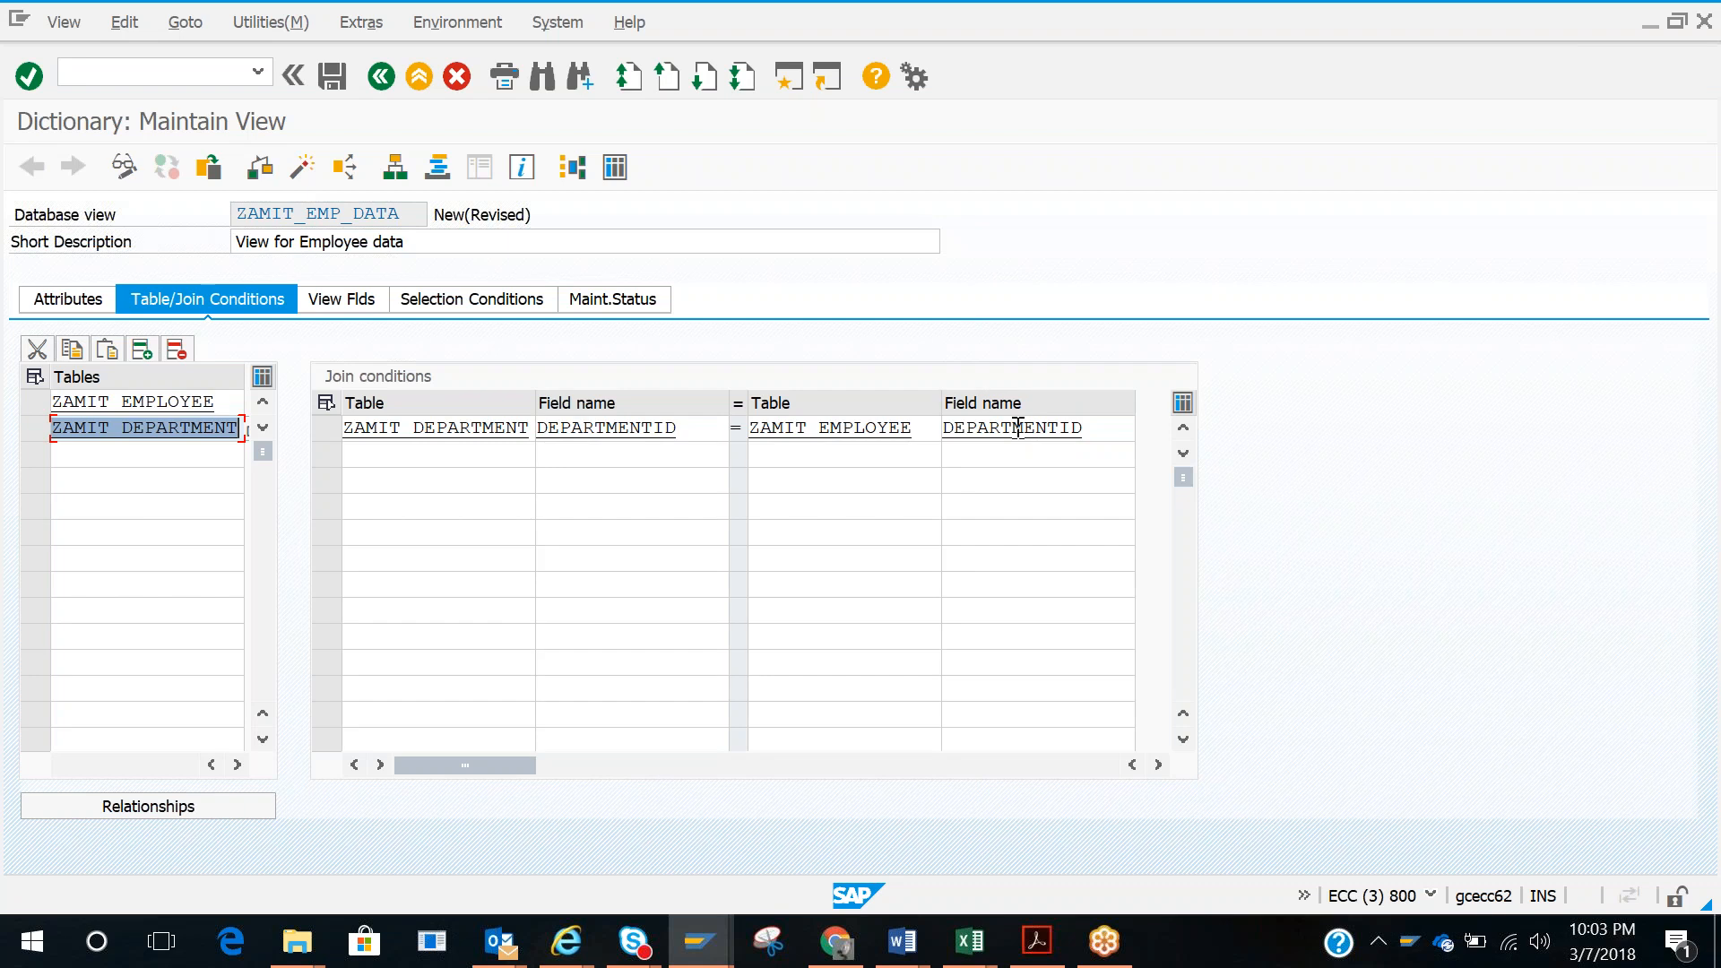
Step: Enter EMPLOYEE_NUMBER as the first view field, copying its name from the ZAMIT_EMPLOYEE table definition
{"action": "left_click", "coordinate": [346, 305]}
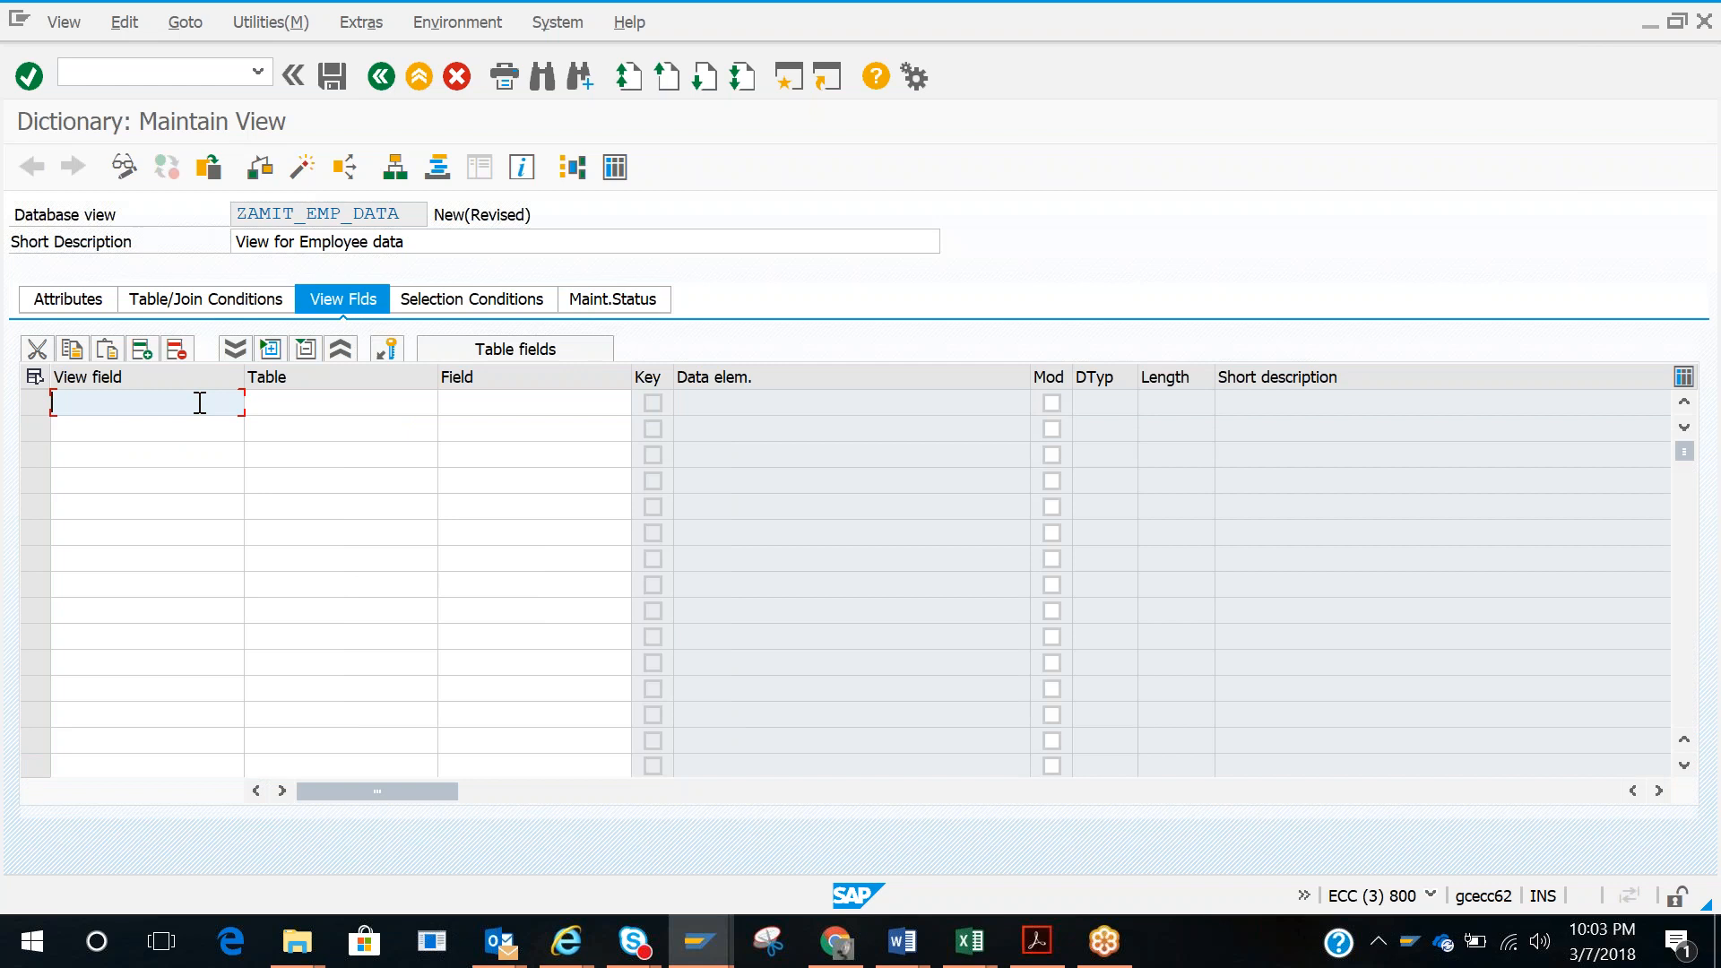
{"action": "key", "text": "alt+Tab"}
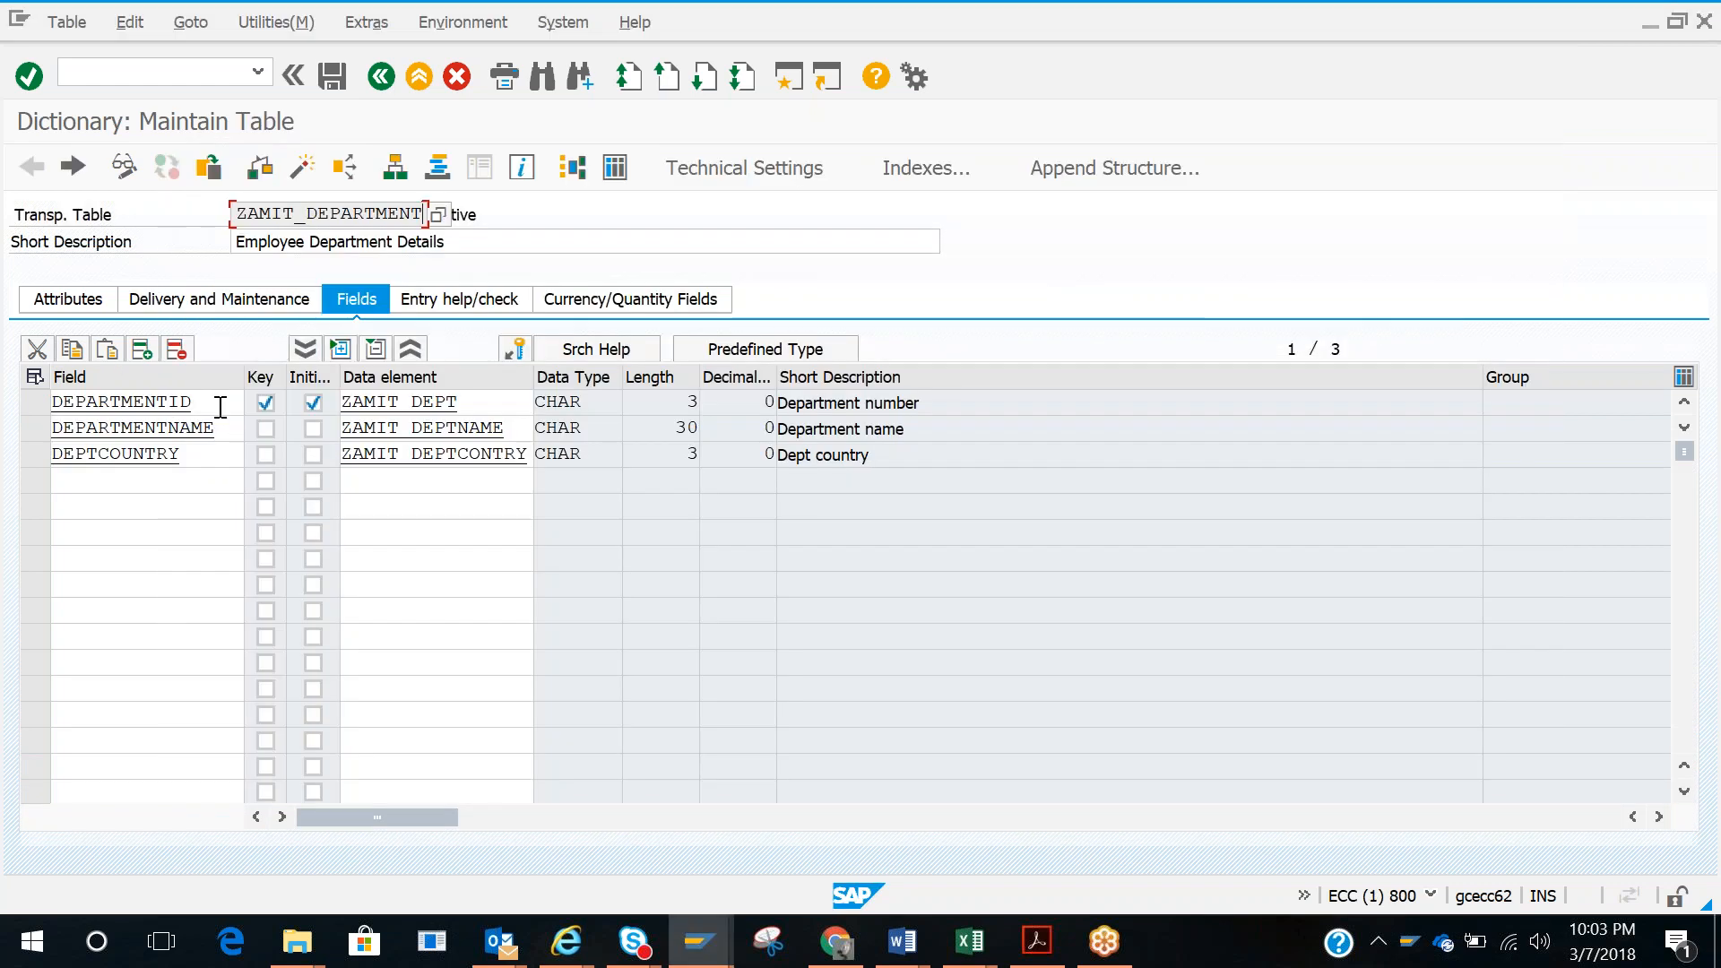
{"action": "key", "text": "alt+Tab"}
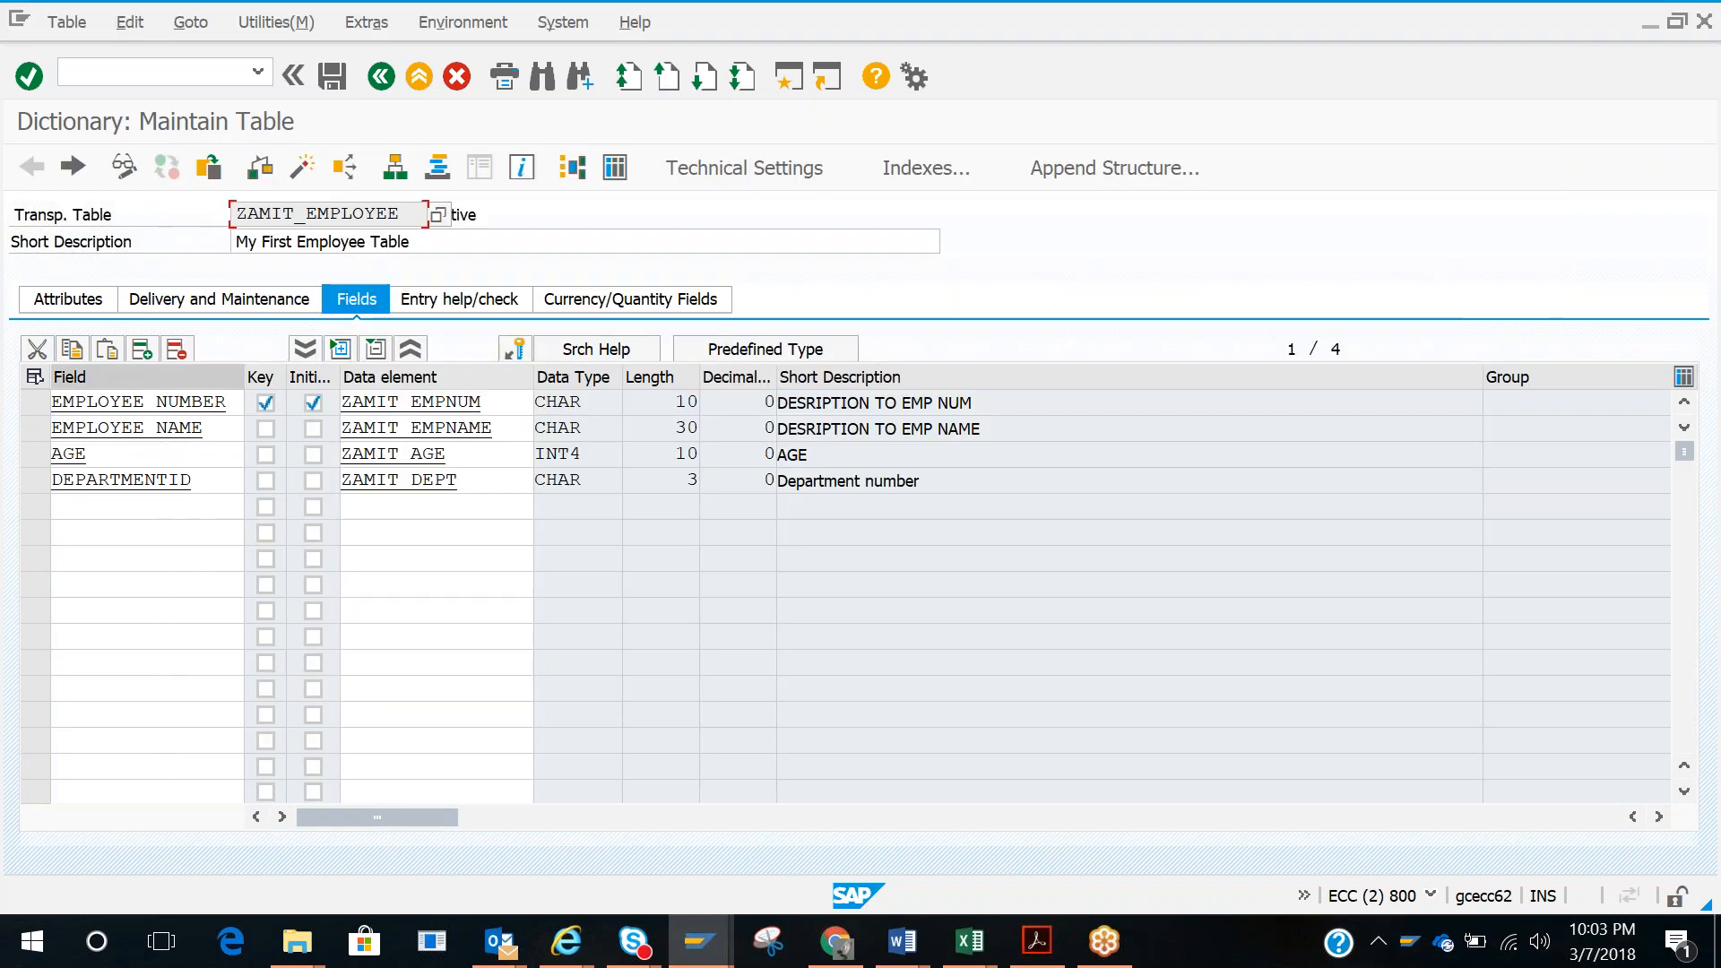
{"action": "left_click_drag", "start_coordinate": [239, 401], "coordinate": [41, 405]}
{"action": "key", "text": "alt+Tab"}
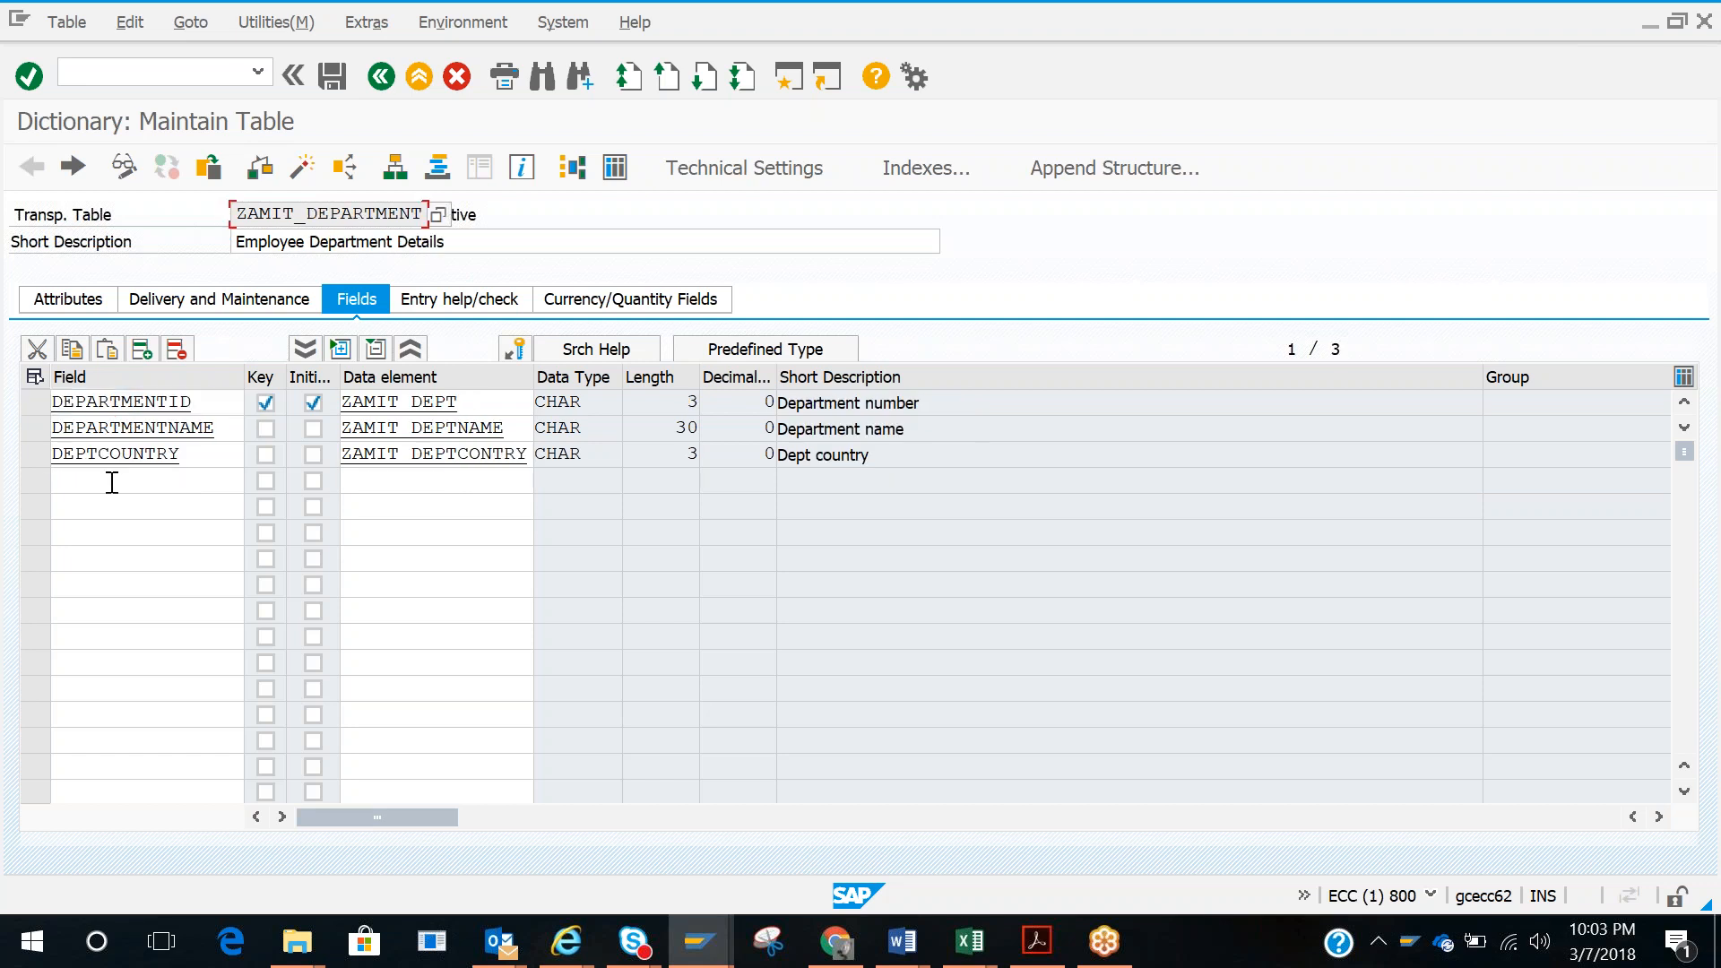
{"action": "key", "text": "alt+Tab"}
{"action": "key", "text": "alt+Tab"}
{"action": "key", "text": "Tab"}
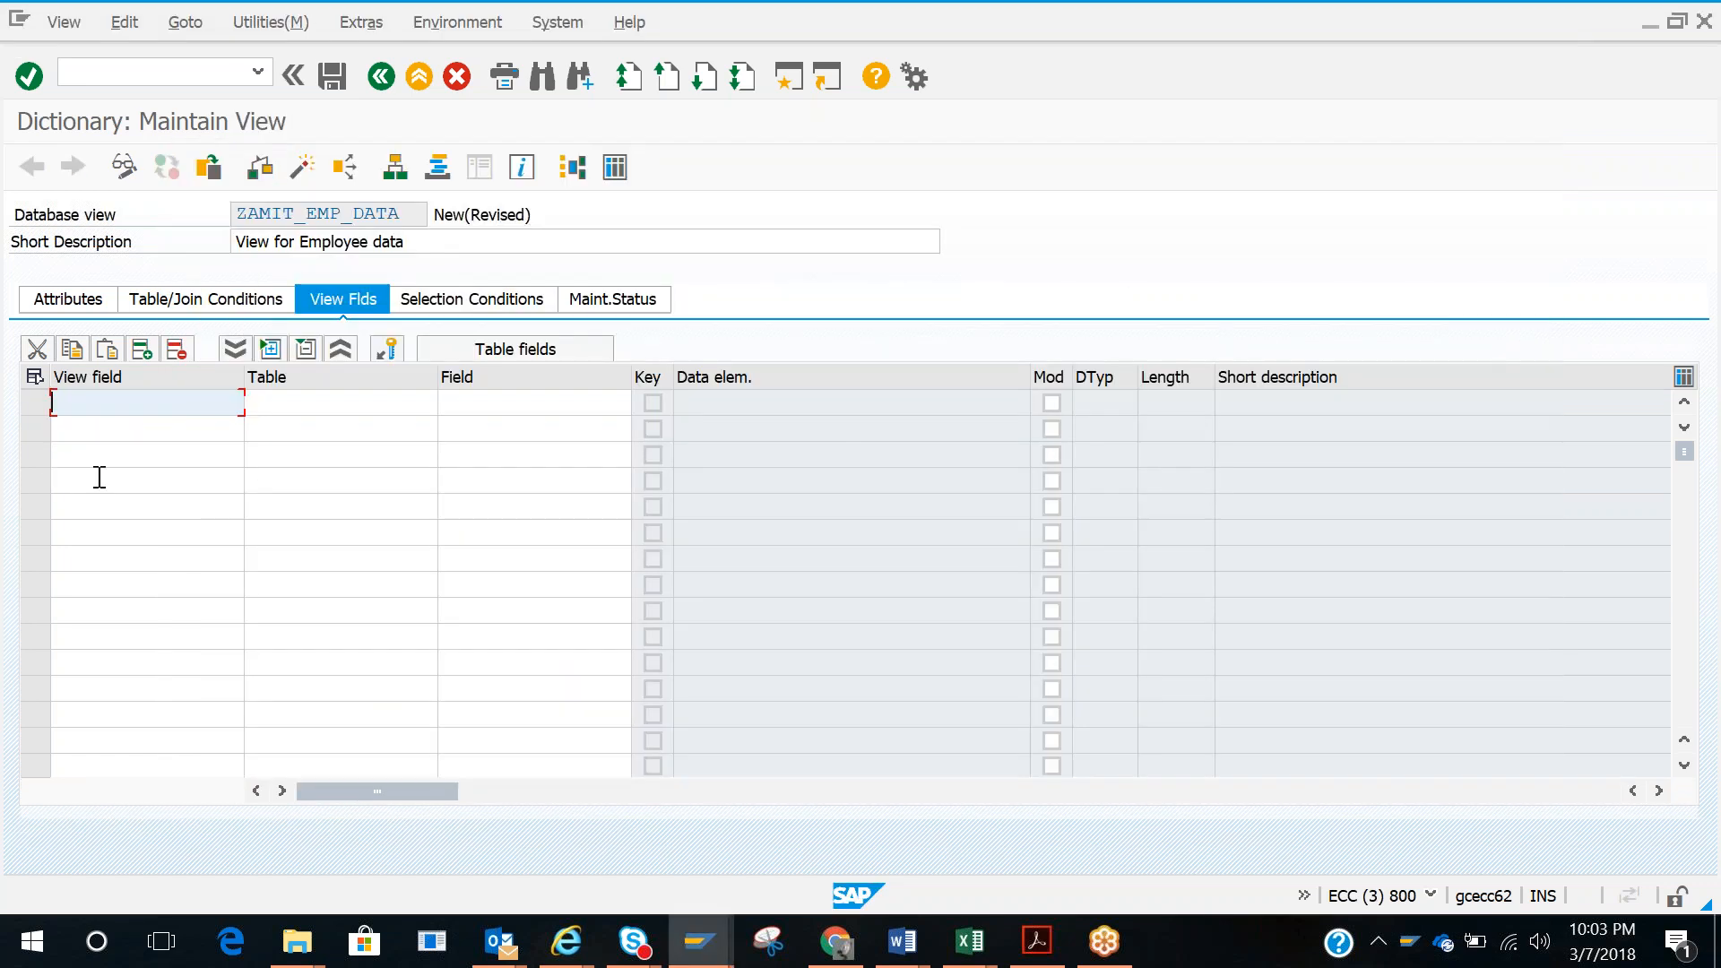
{"action": "type", "text": "EMPLOYEE_NUMBER"}
Step: Assign source table ZAMIT_EMPLOYEE and source field EMPLOYEE_NUMBER to the first view field
{"action": "left_click", "coordinate": [305, 407]}
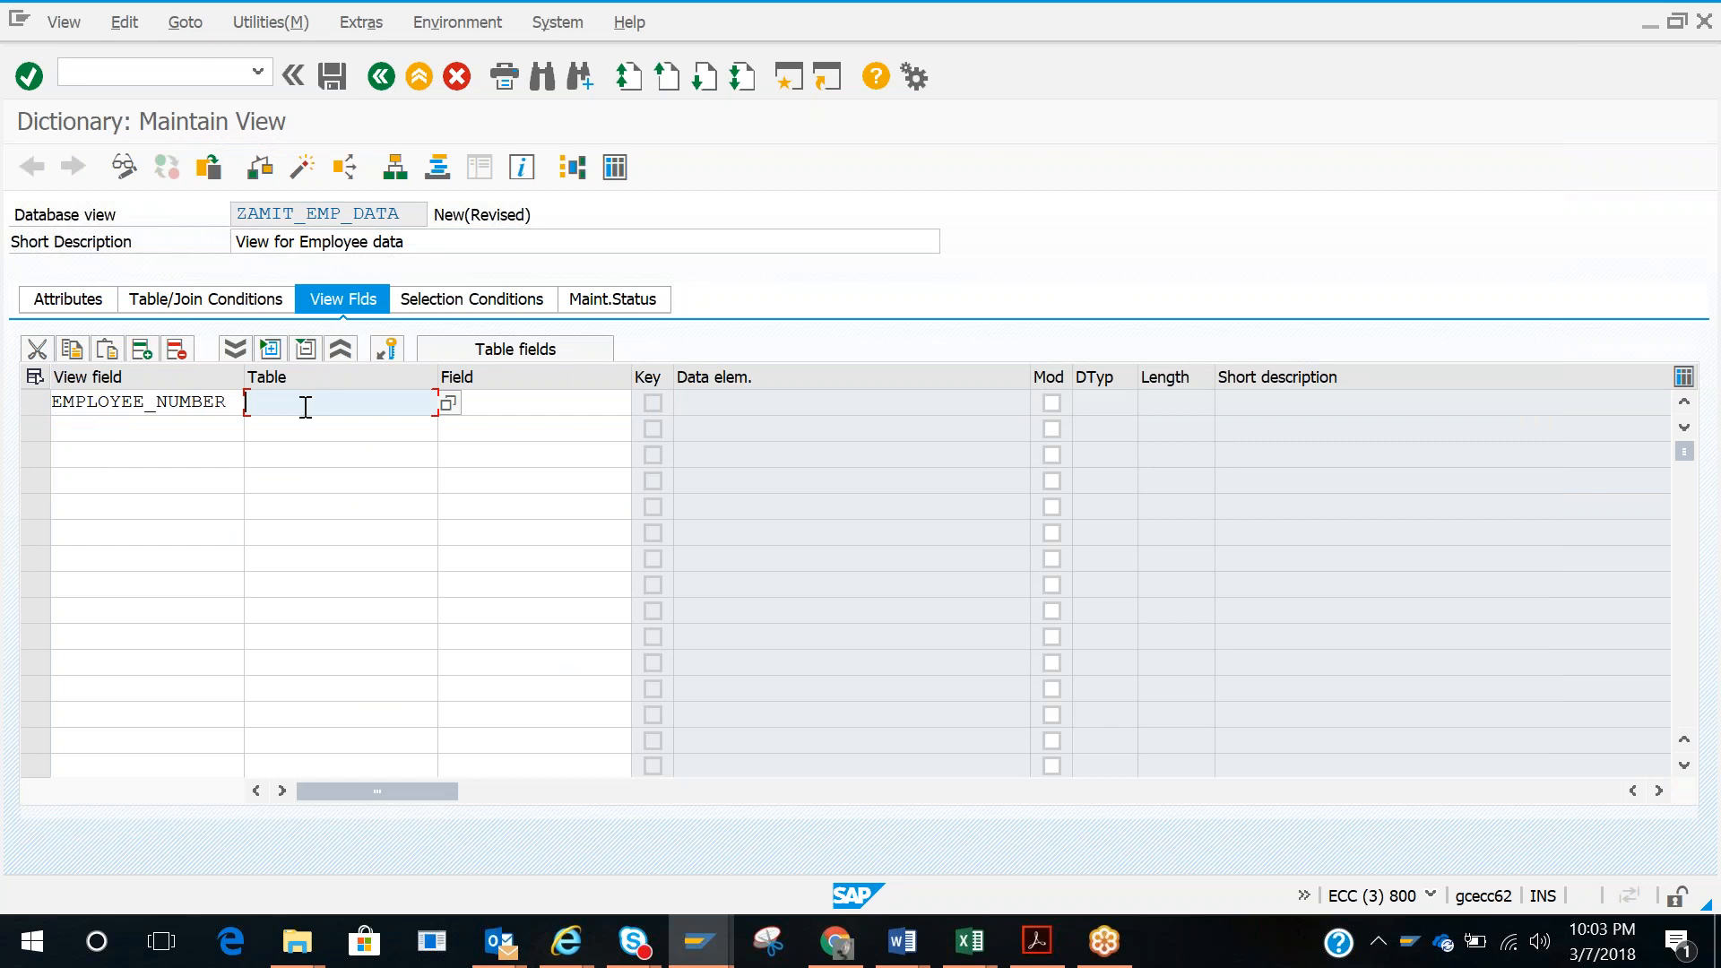
{"action": "key", "text": "alt+Tab"}
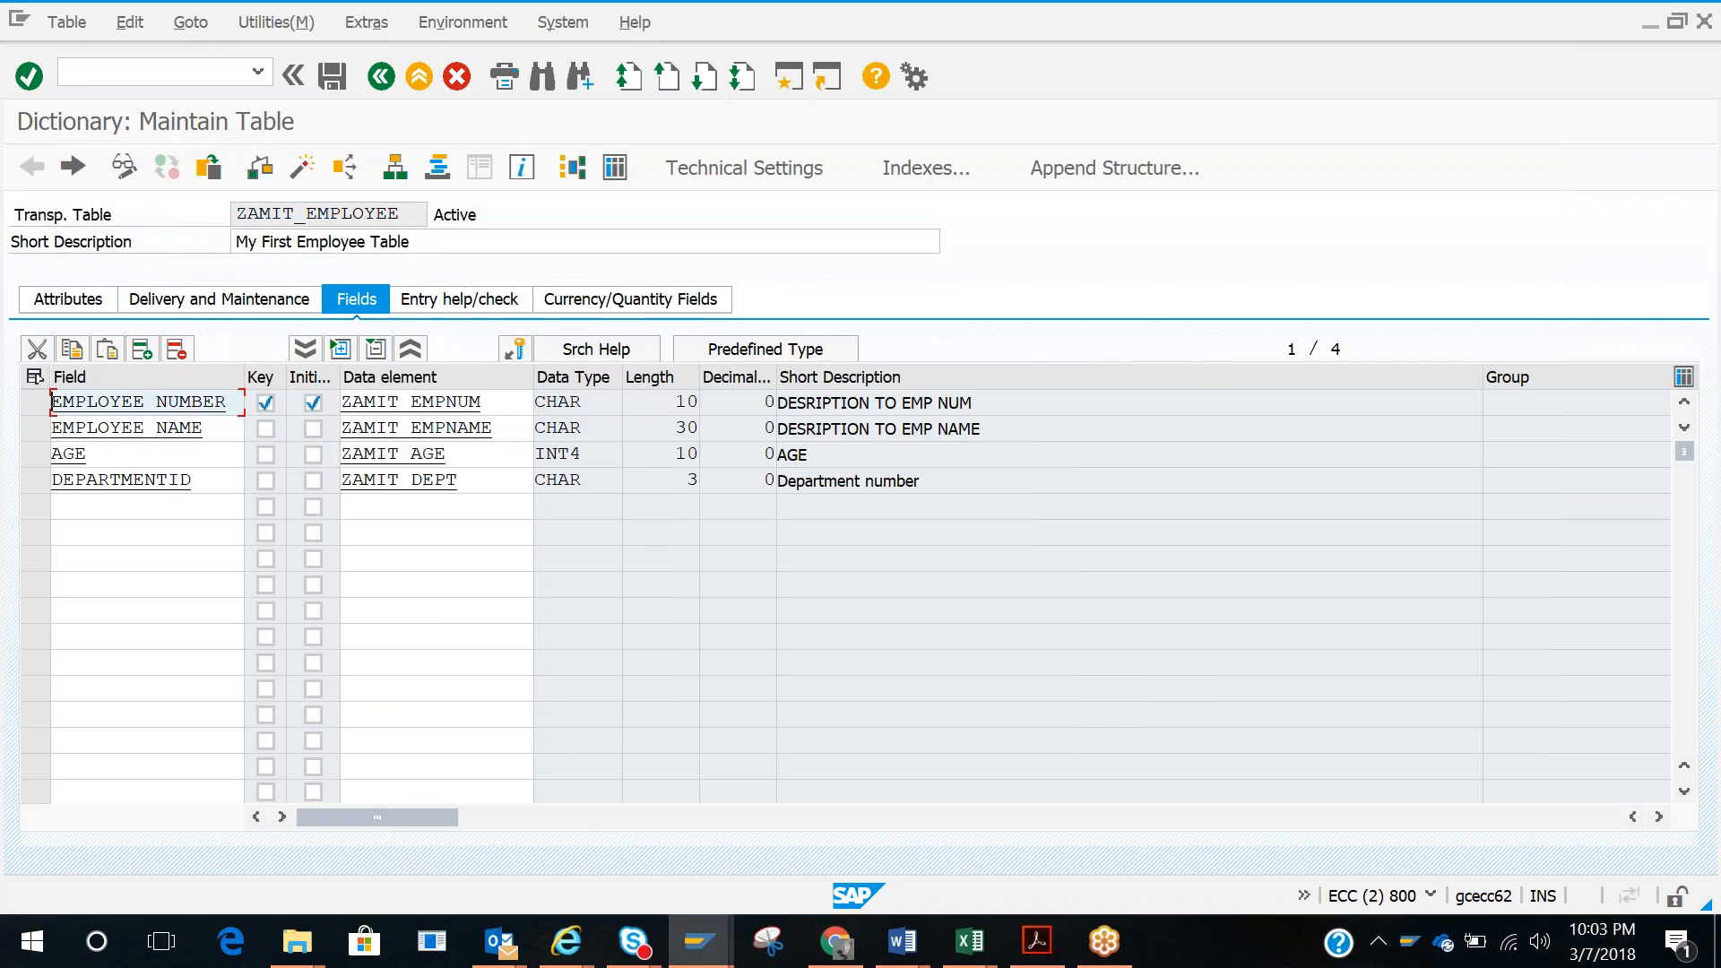
{"action": "left_click_drag", "start_coordinate": [405, 218], "coordinate": [234, 215]}
{"action": "key", "text": "ctrl+c"}
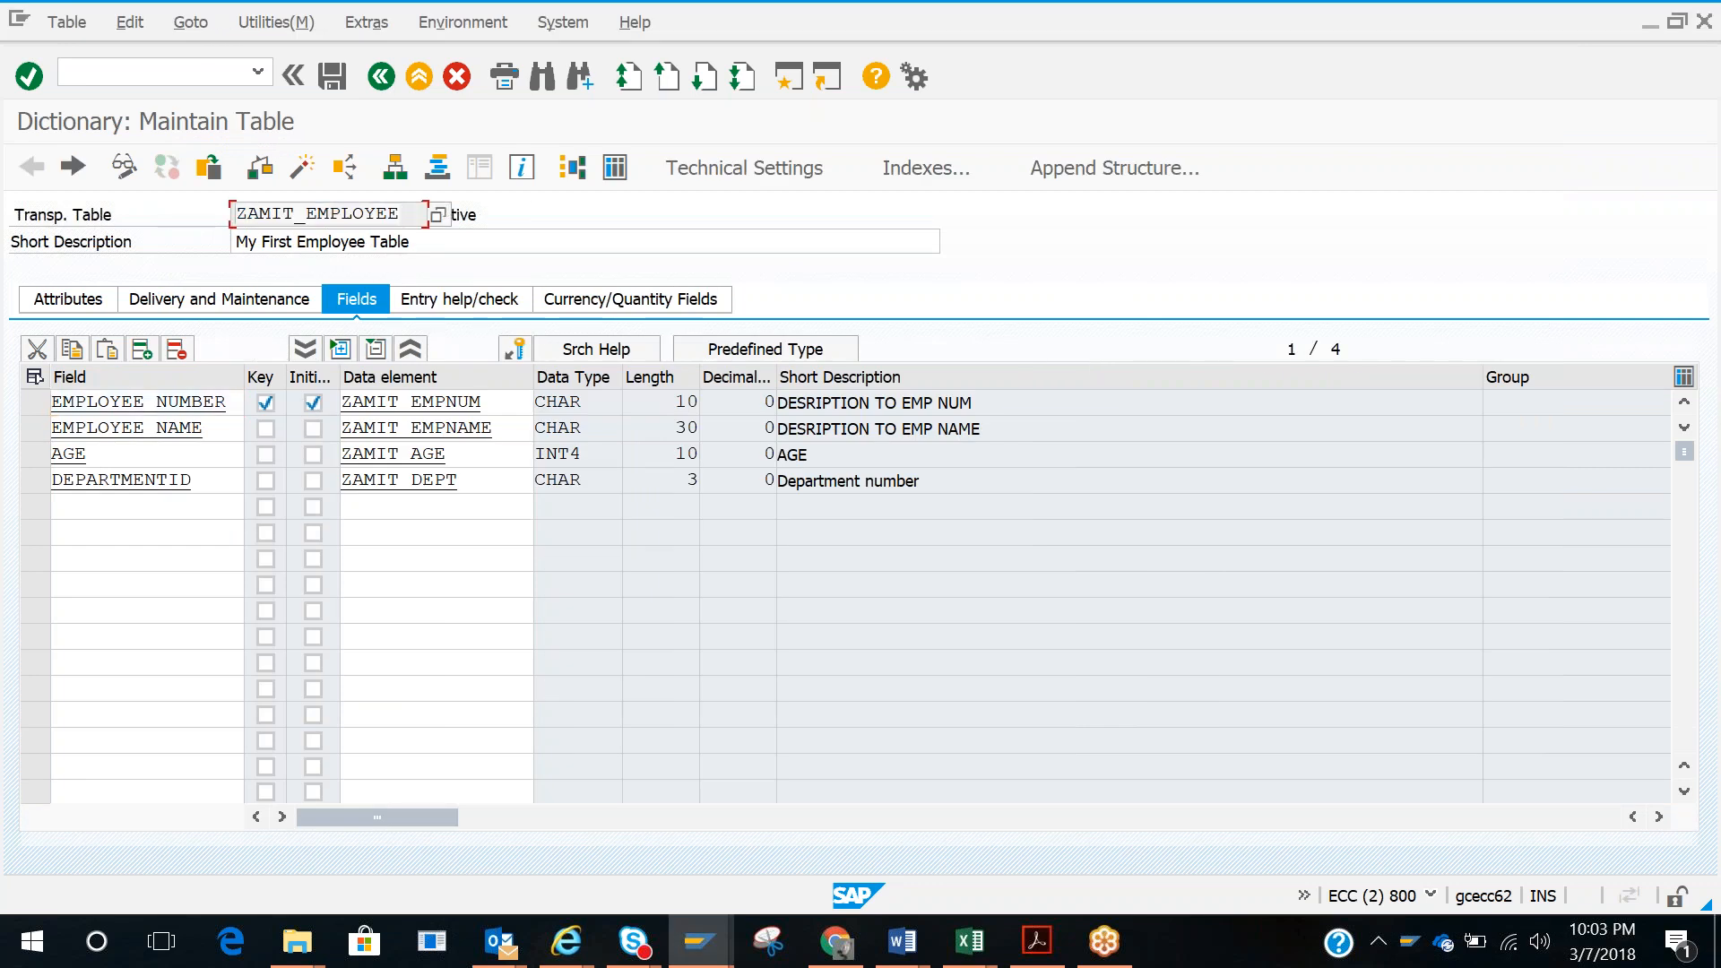
{"action": "key", "text": "alt+Tab"}
{"action": "key", "text": "ctrl+v"}
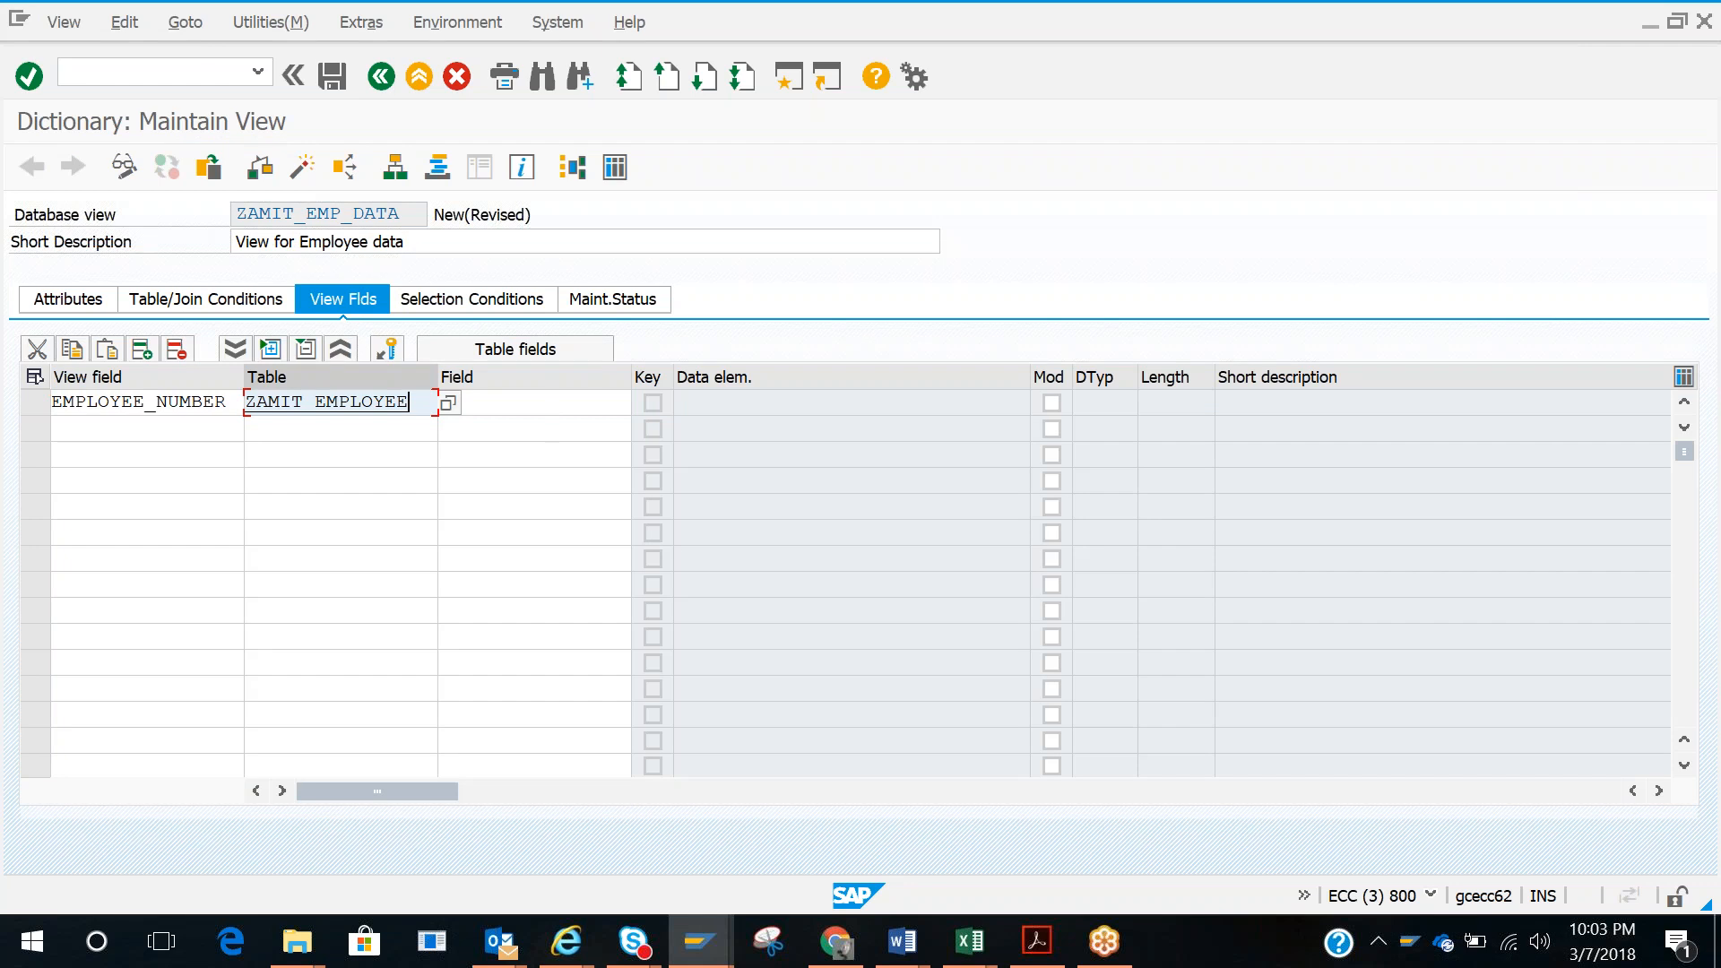
{"action": "left_click", "coordinate": [440, 401]}
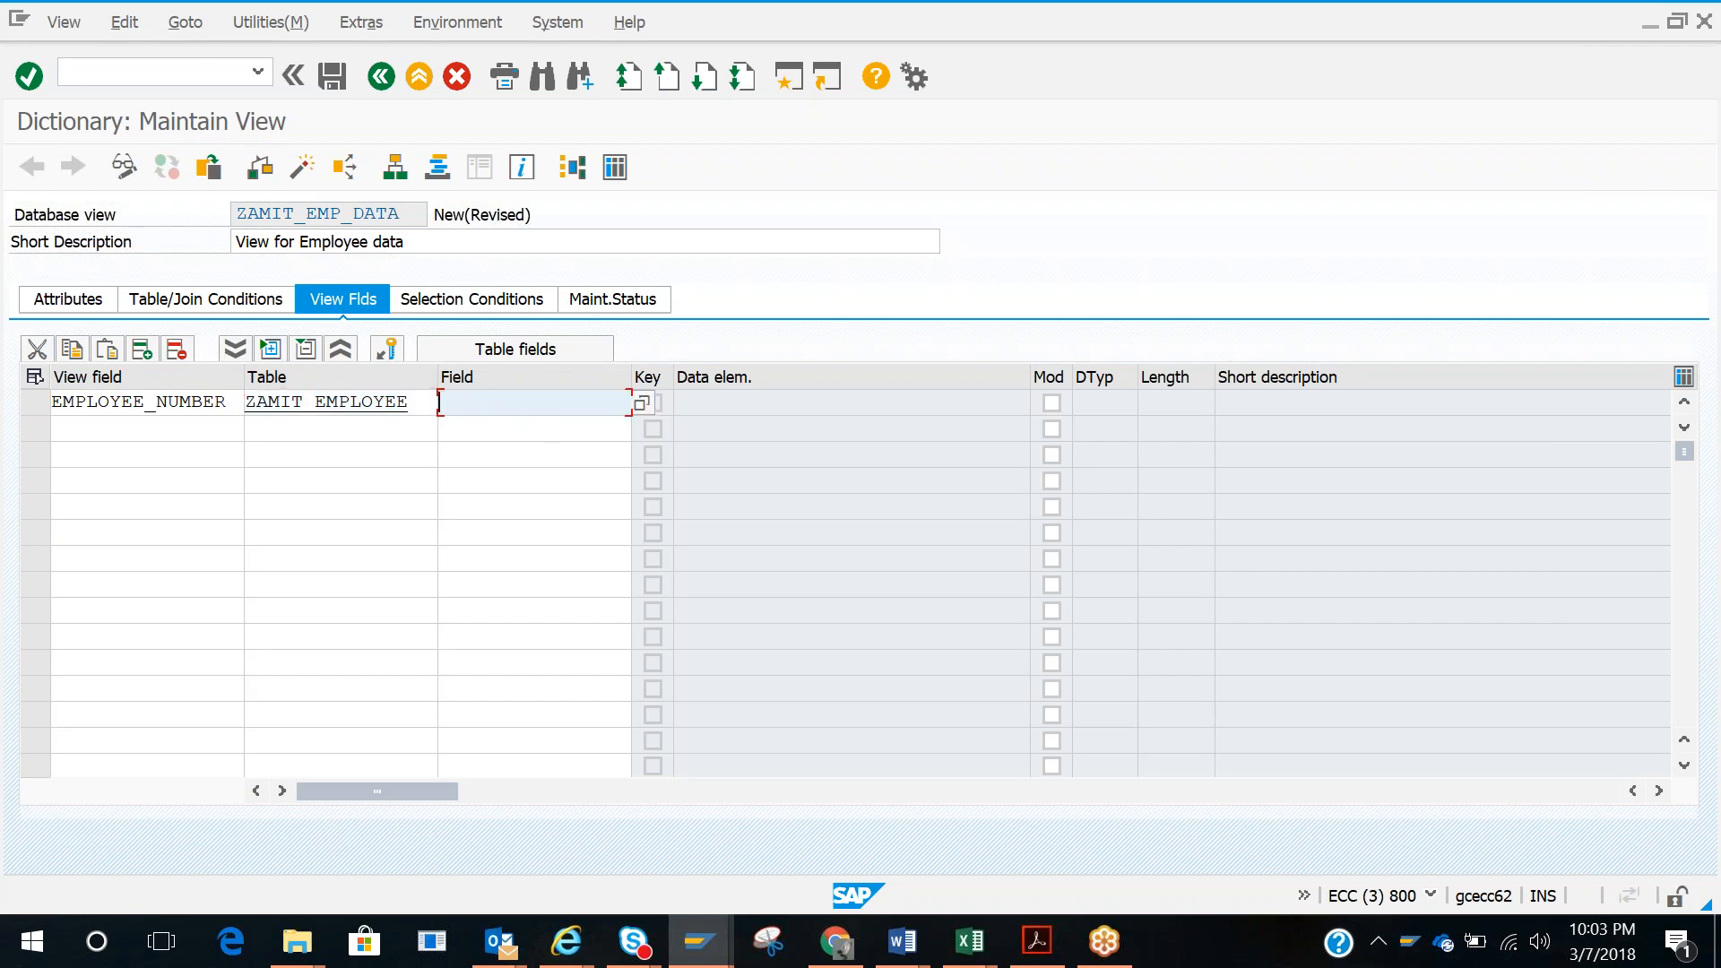
{"action": "left_click_drag", "start_coordinate": [230, 401], "coordinate": [47, 404]}
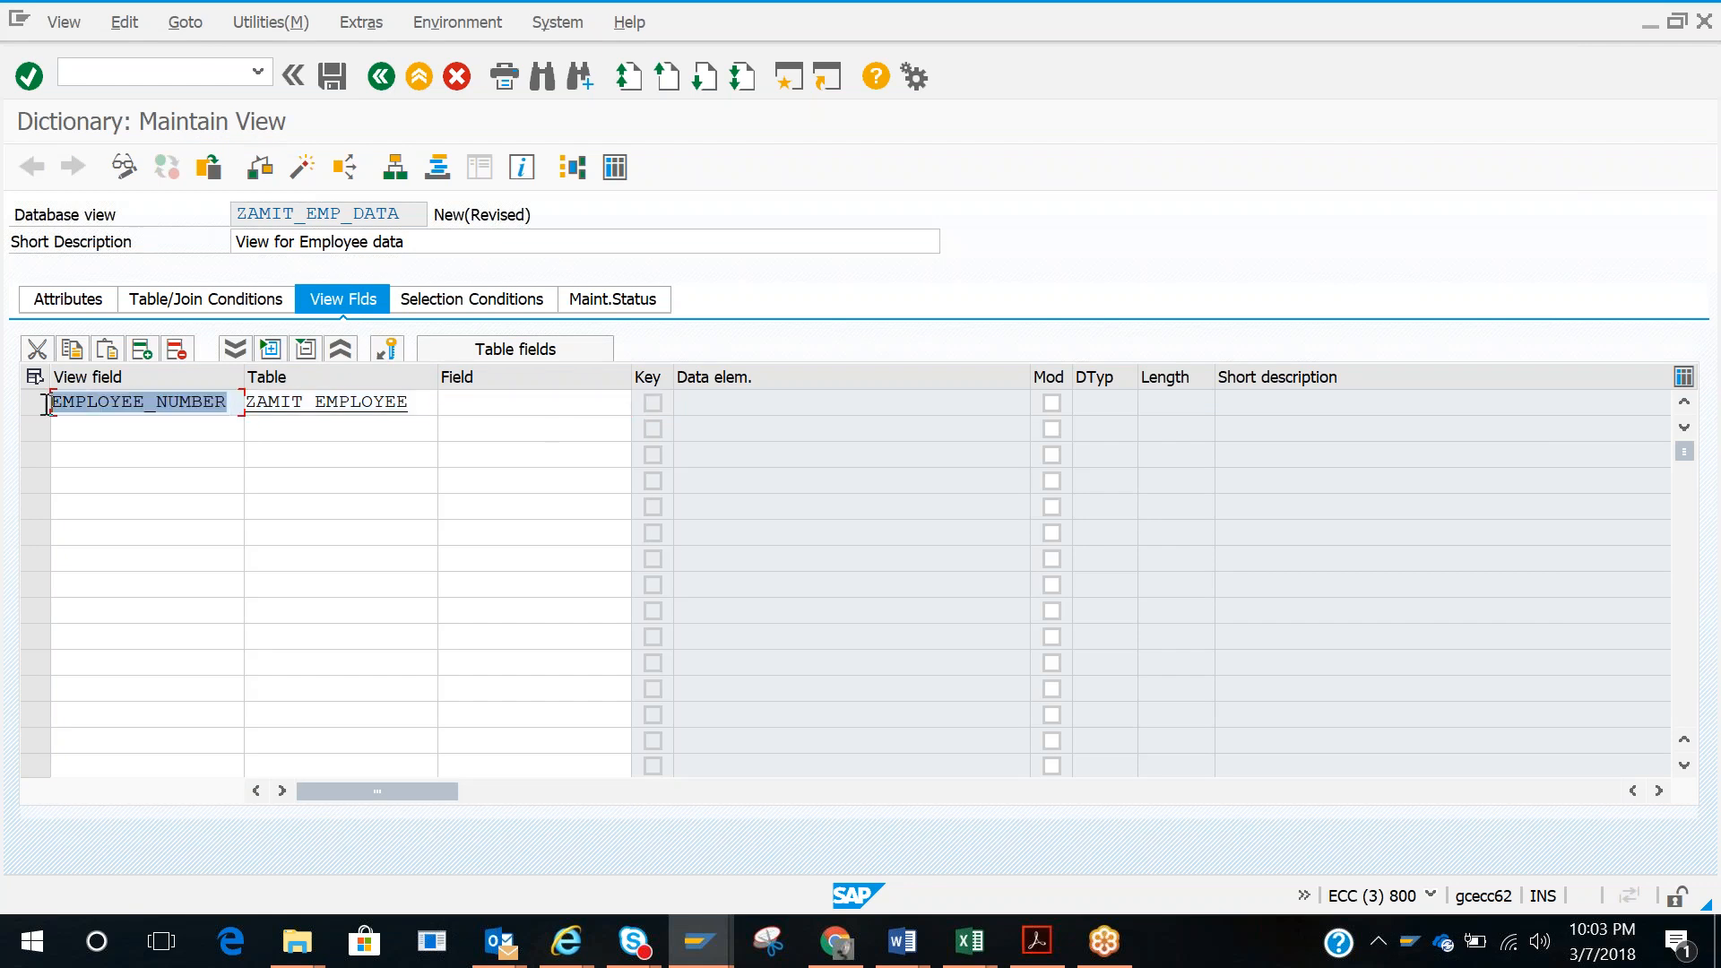
{"action": "left_click", "coordinate": [500, 402]}
{"action": "key", "text": "ctrl+v"}
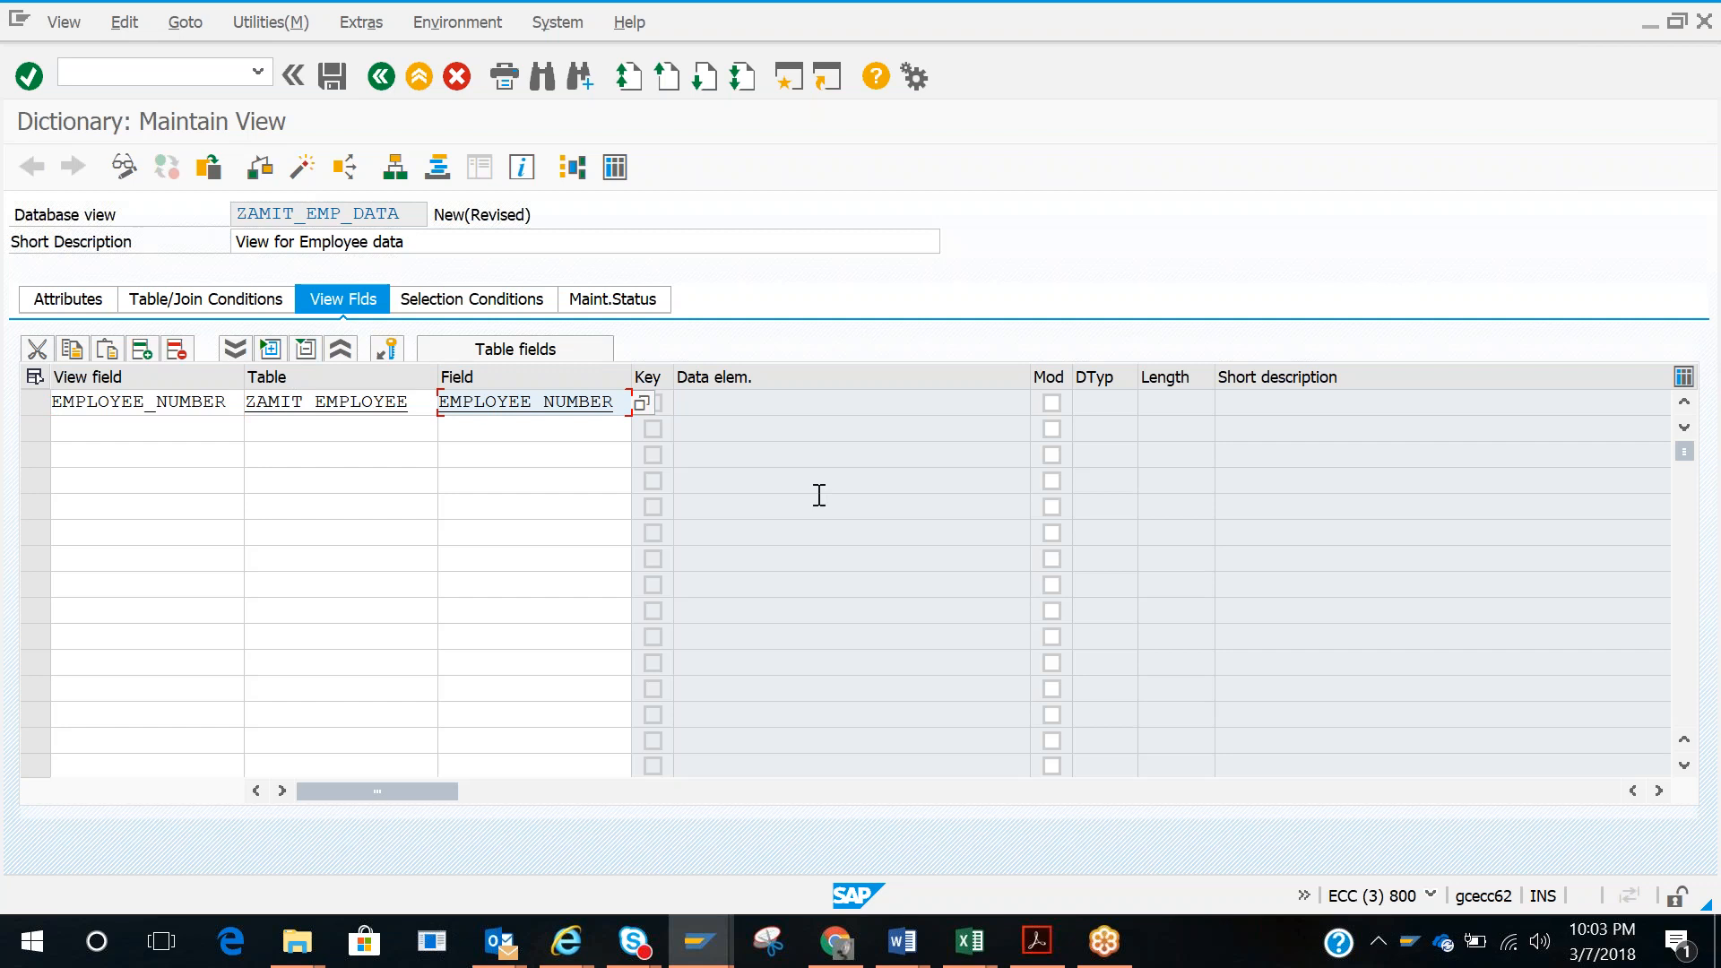
{"action": "key", "text": "Return"}
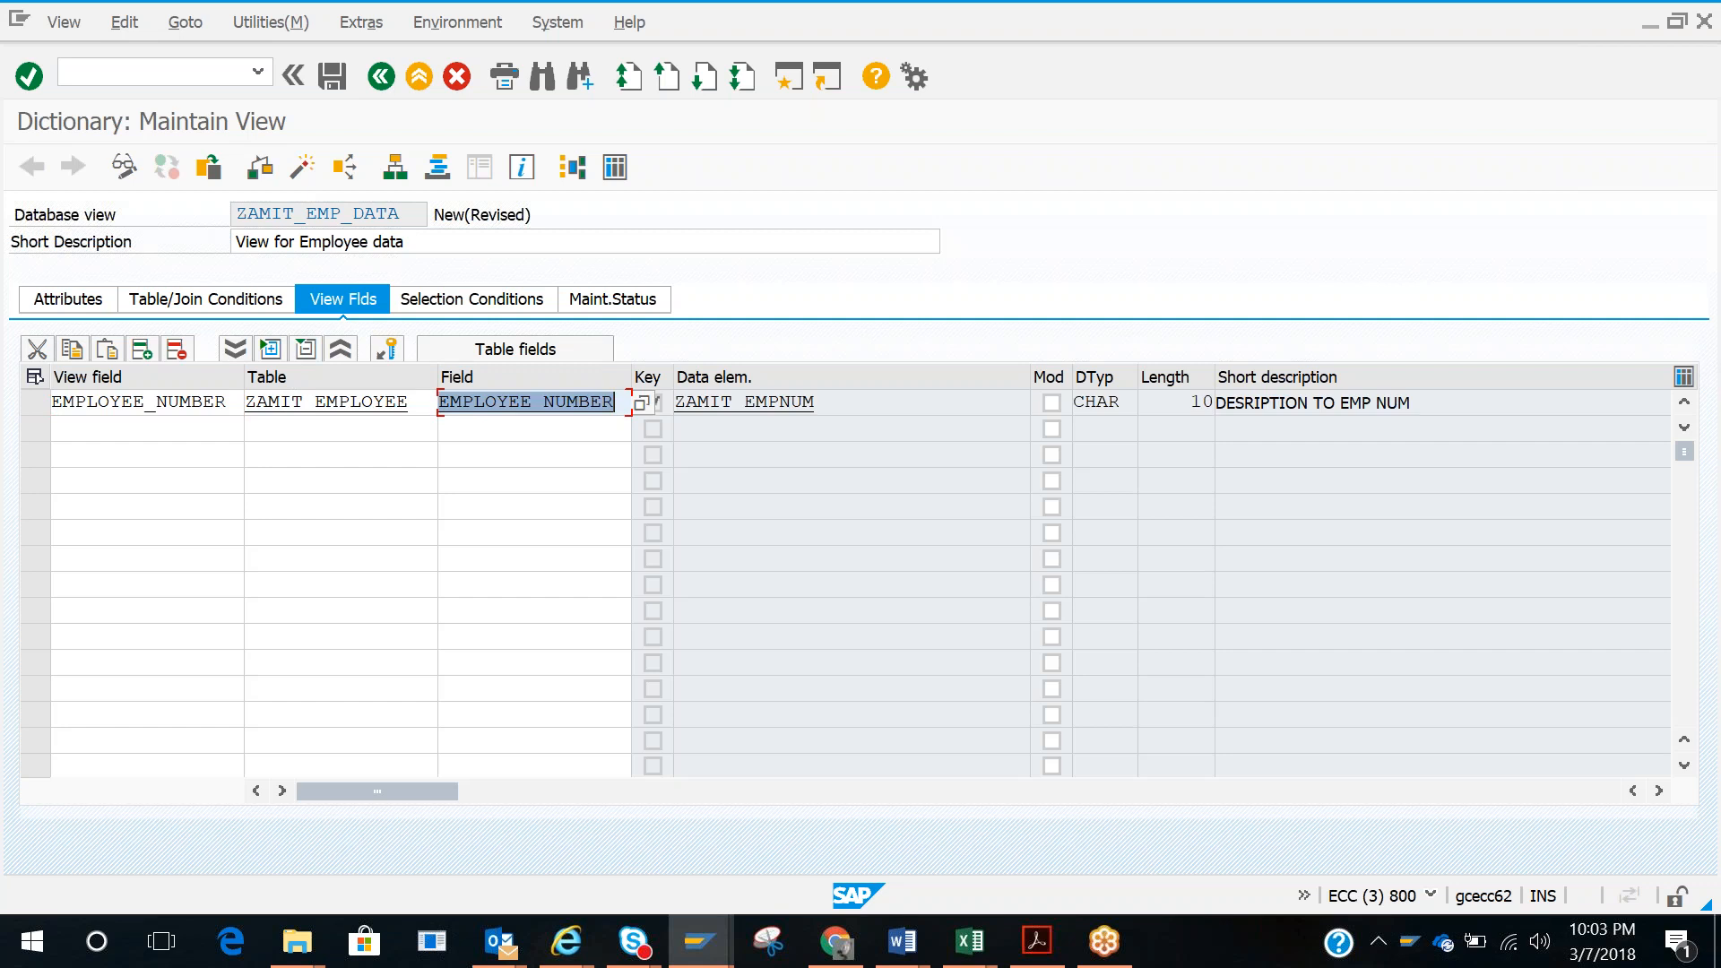
Step: Enter EMPLOYEE_NAME as the second view field, copying its name from the ZAMIT_EMPLOYEE table definition
{"action": "left_click", "coordinate": [231, 402]}
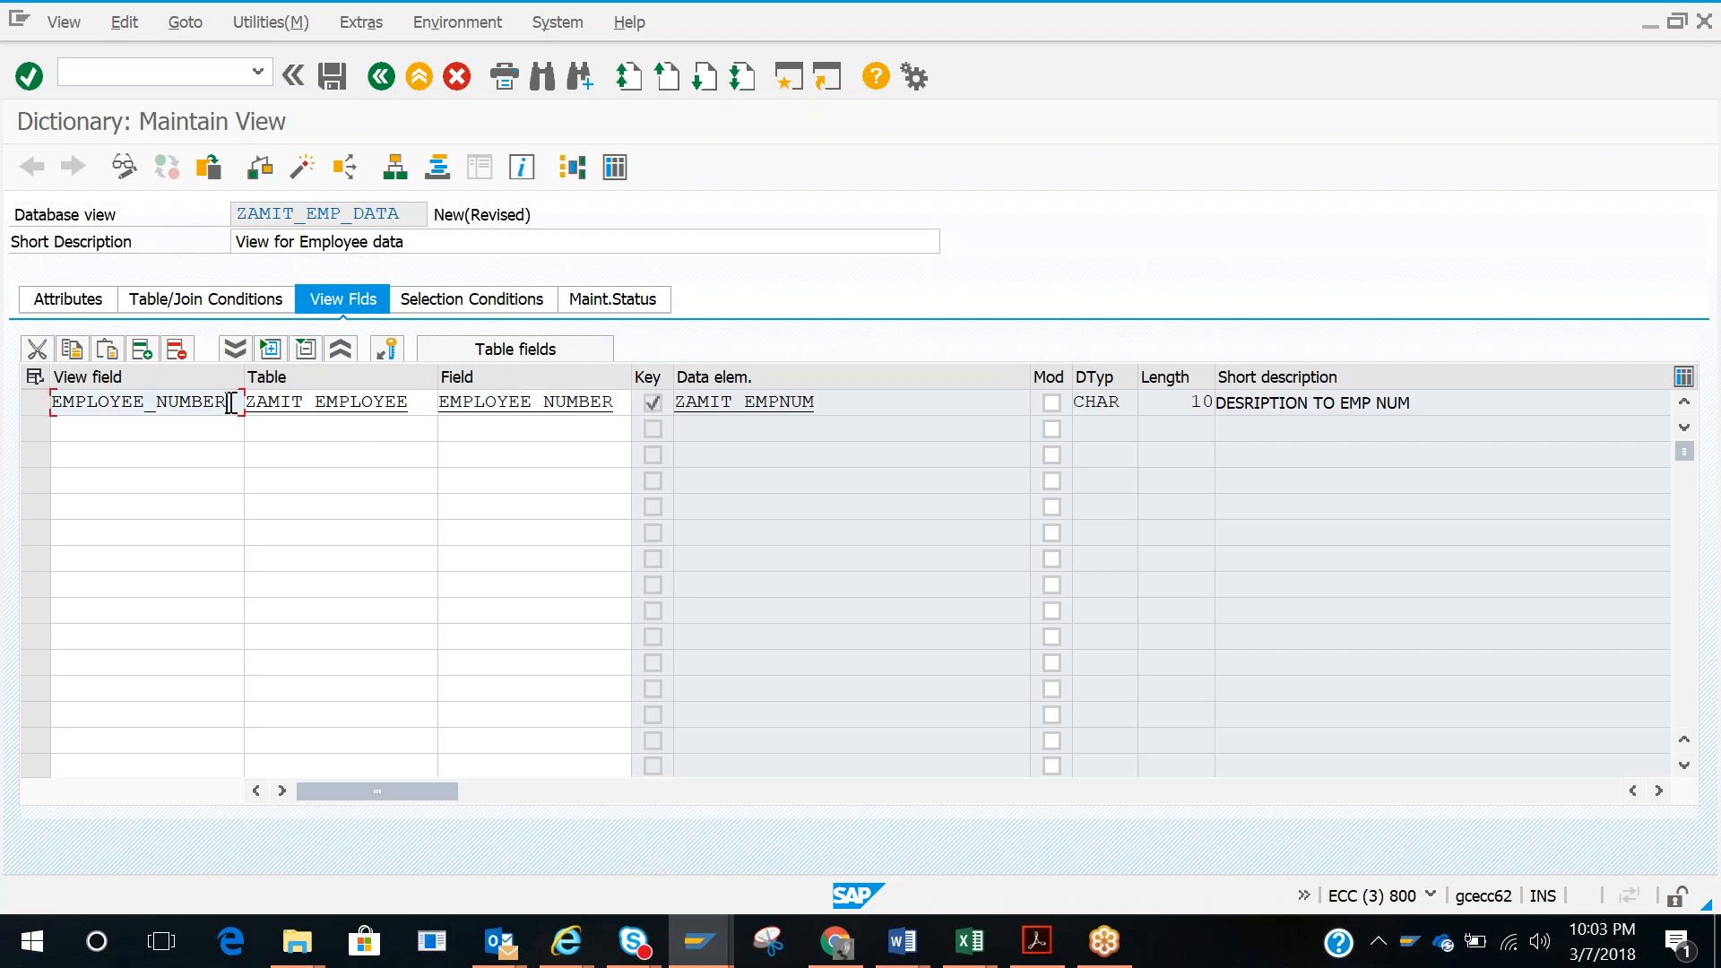
{"action": "left_click", "coordinate": [191, 432]}
{"action": "key", "text": "alt+Tab"}
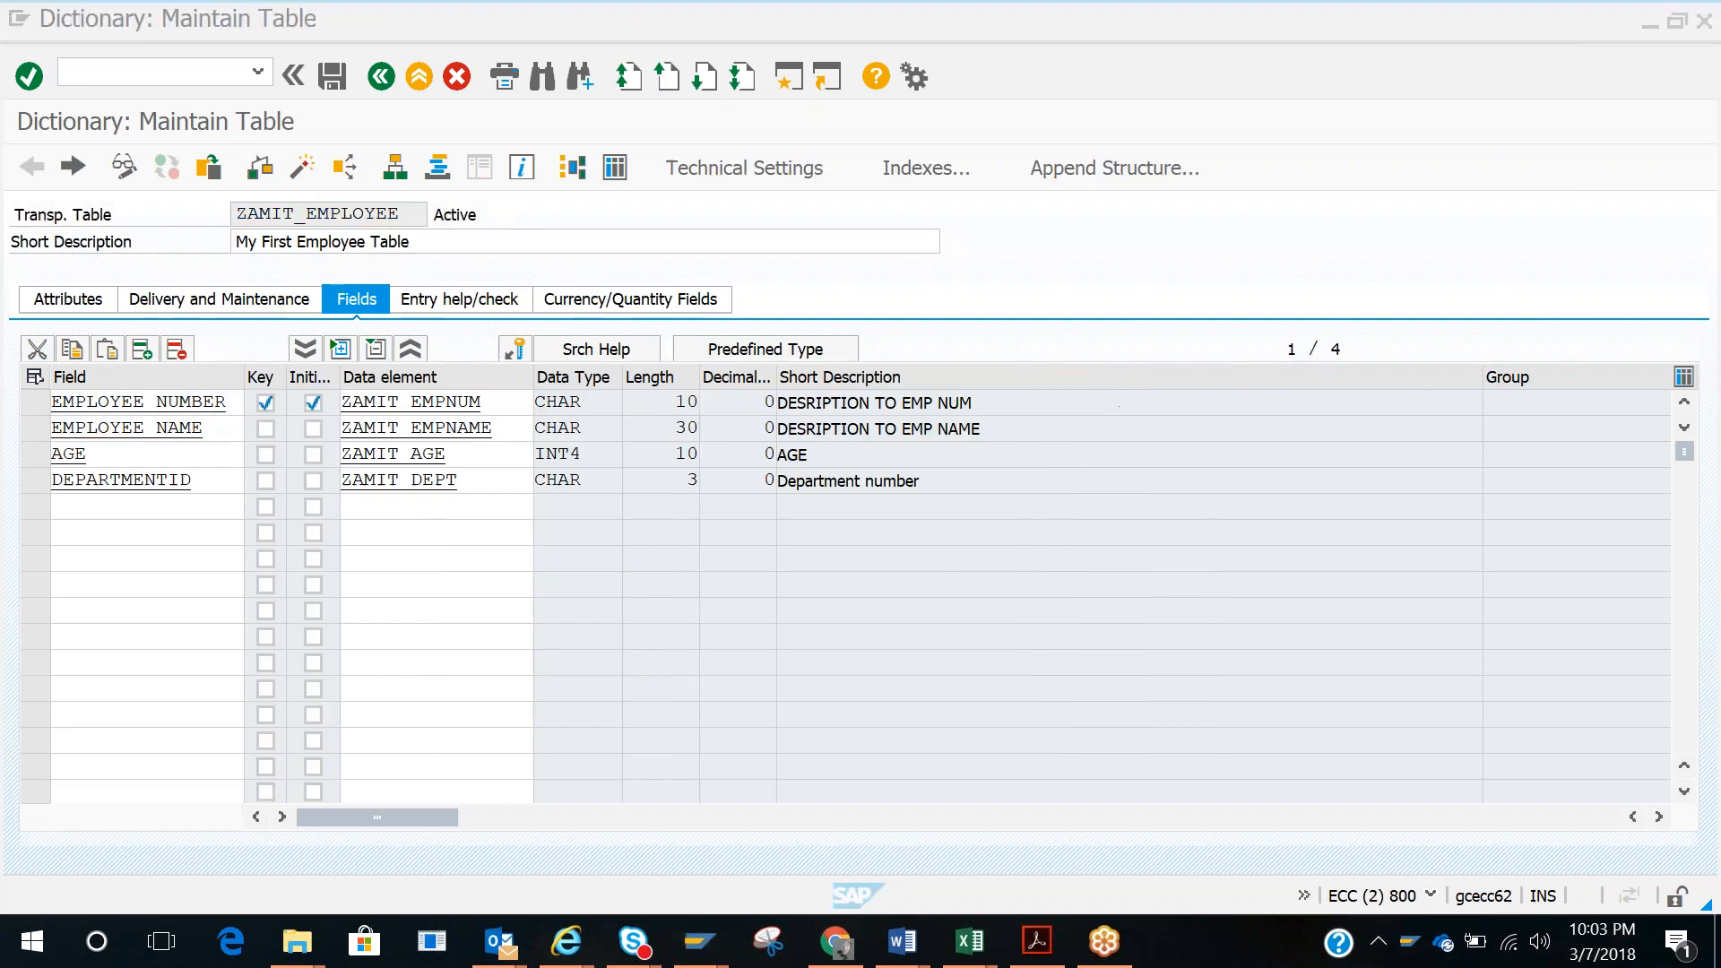
{"action": "left_click_drag", "start_coordinate": [212, 431], "coordinate": [50, 431]}
{"action": "key", "text": "alt+Tab"}
{"action": "key", "text": "ctrl+v"}
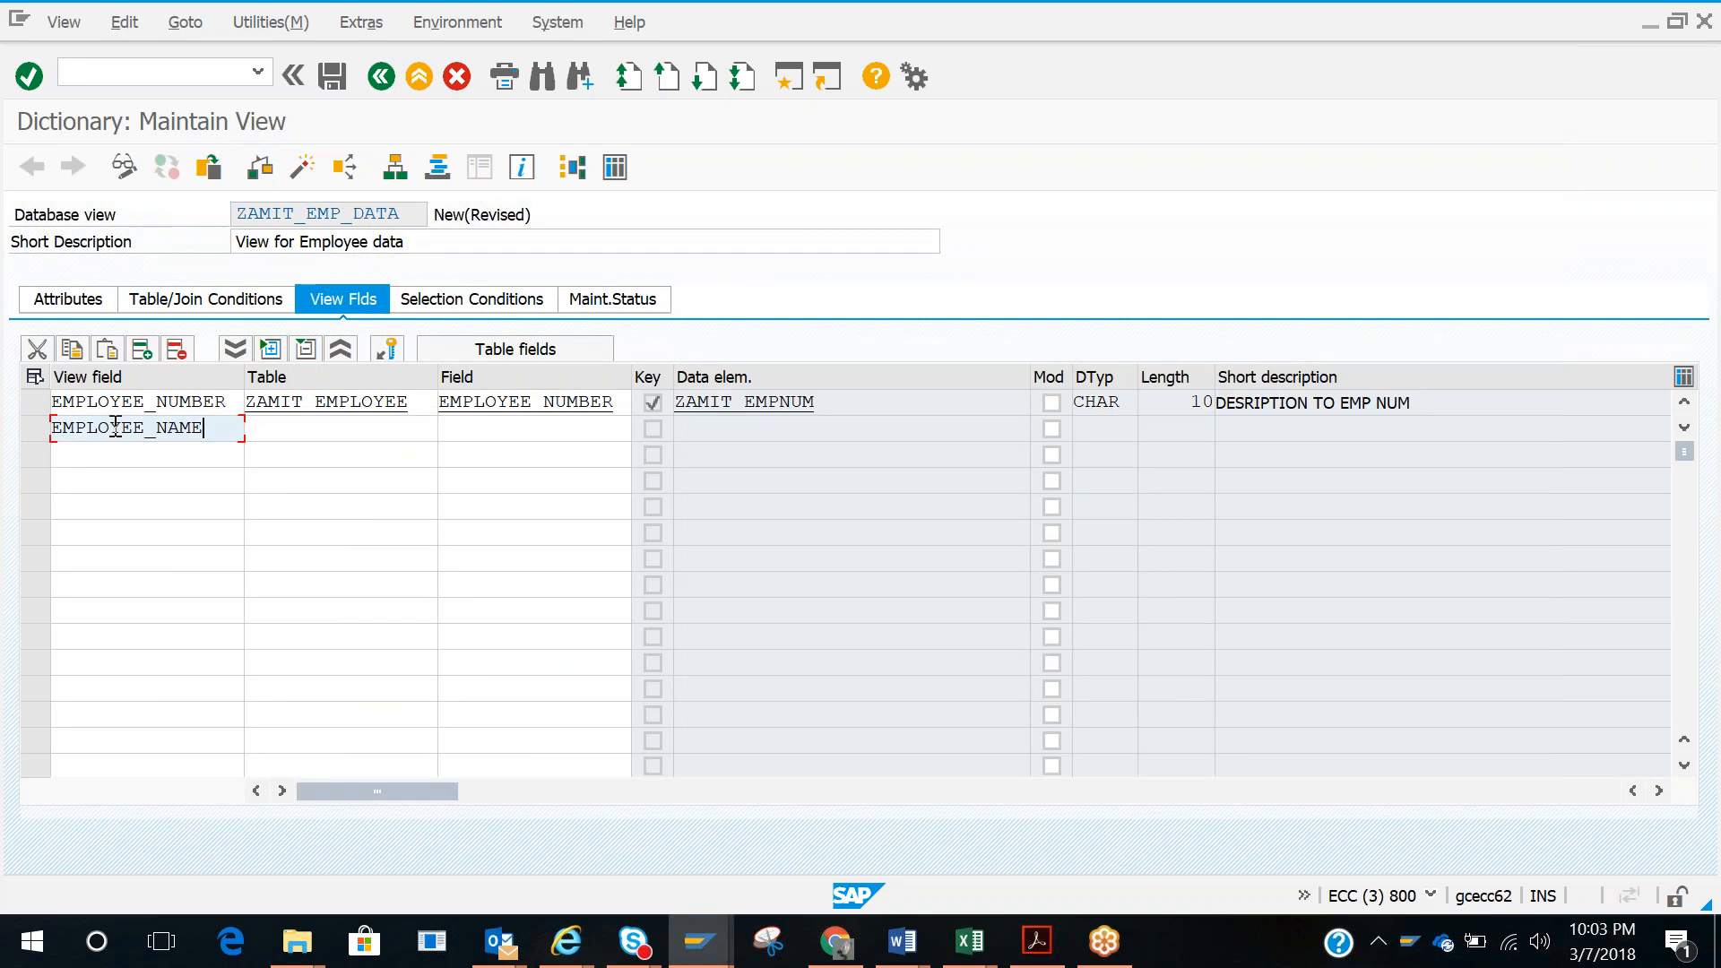
Step: Assign source table ZAMIT_EMPLOYEE and source field EMPLOYEE_NAME to the second view field
{"action": "left_click", "coordinate": [330, 426]}
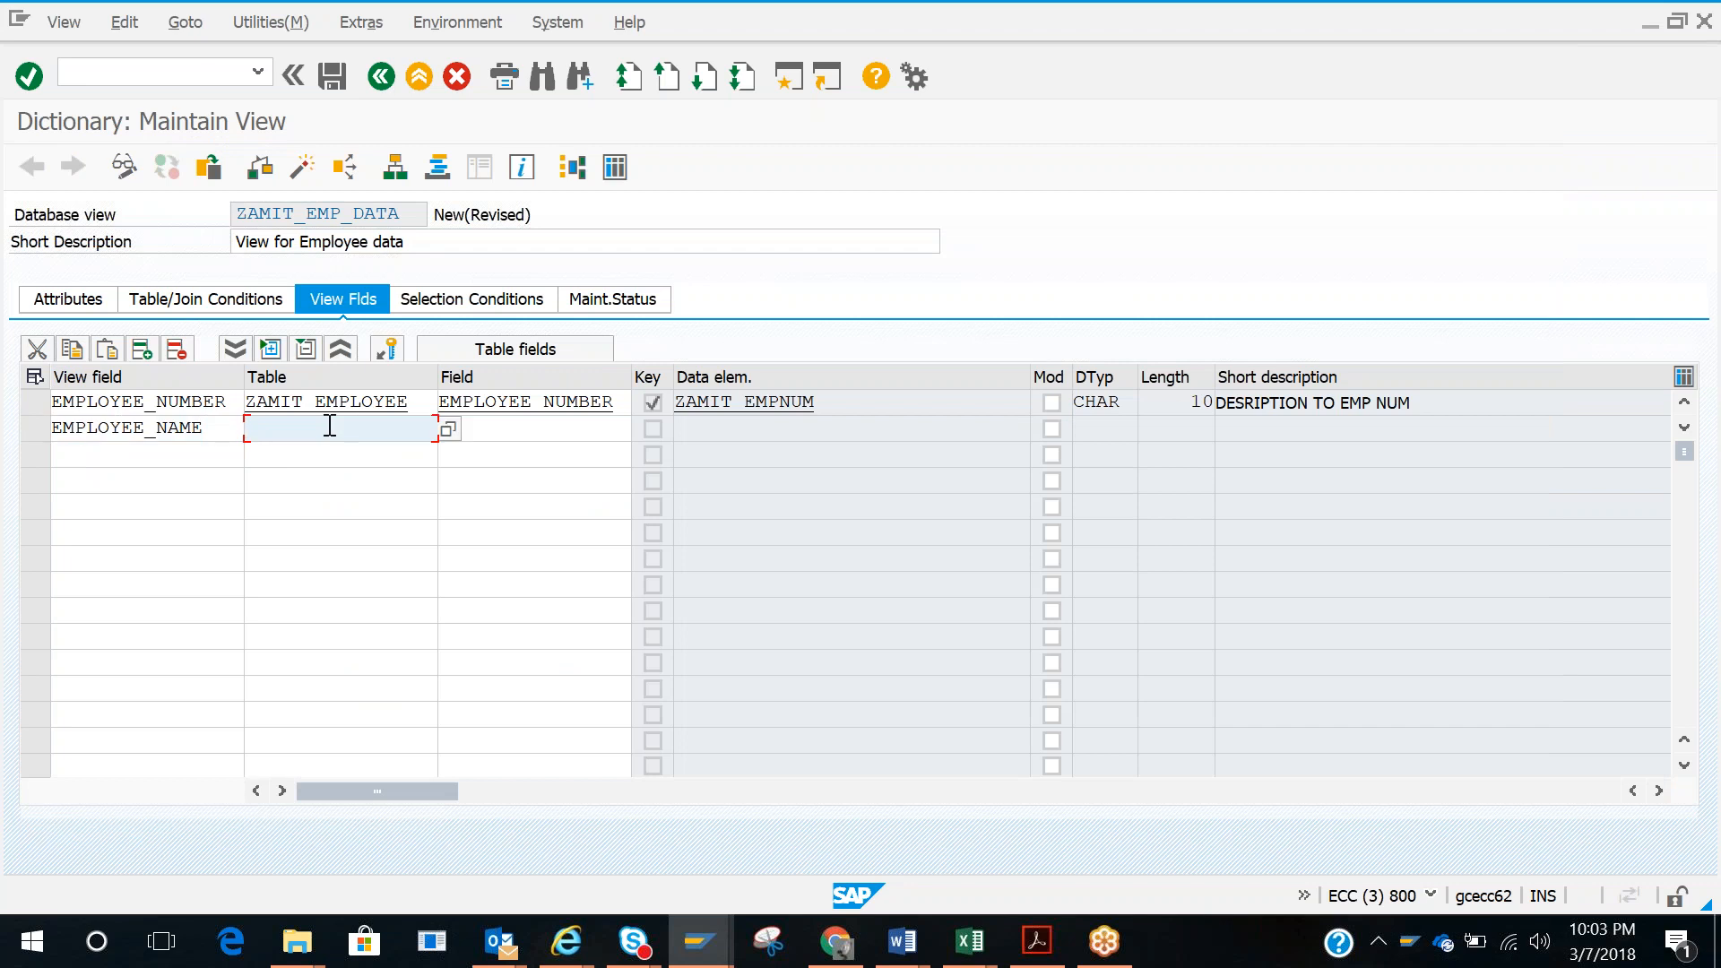
{"action": "left_click_drag", "start_coordinate": [413, 403], "coordinate": [239, 412]}
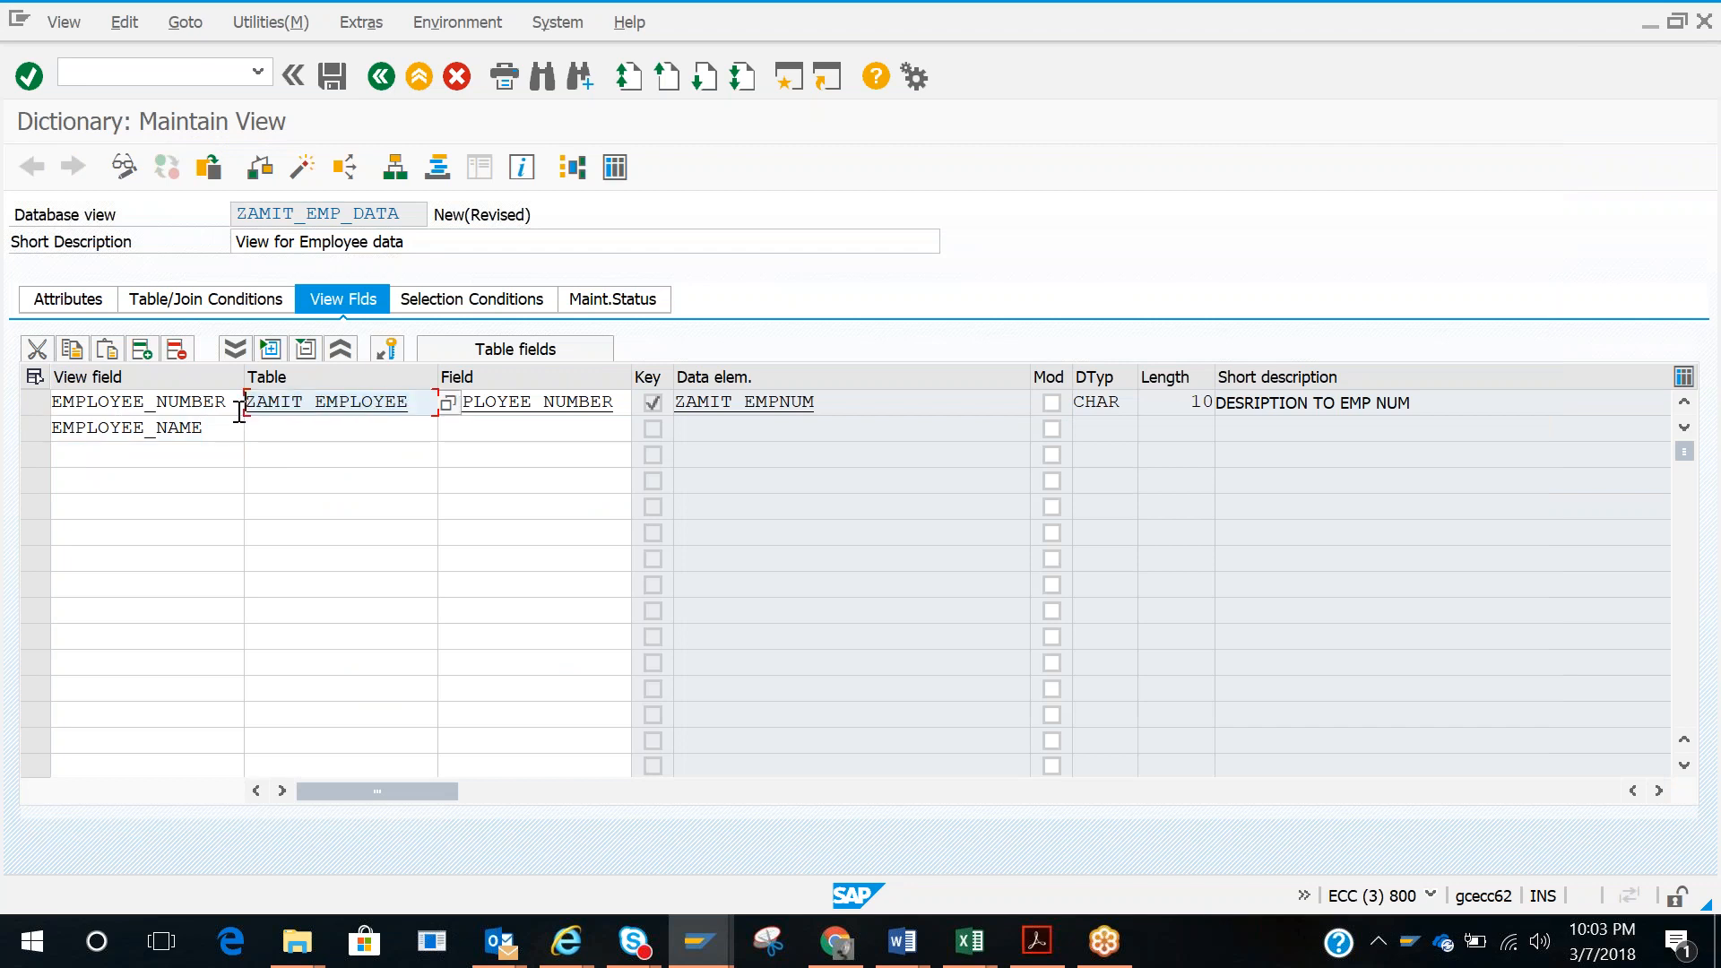
{"action": "left_click", "coordinate": [294, 431]}
{"action": "key", "text": "ctrl+v"}
{"action": "left_click_drag", "start_coordinate": [625, 403], "coordinate": [441, 405]}
{"action": "left_click", "coordinate": [213, 427]}
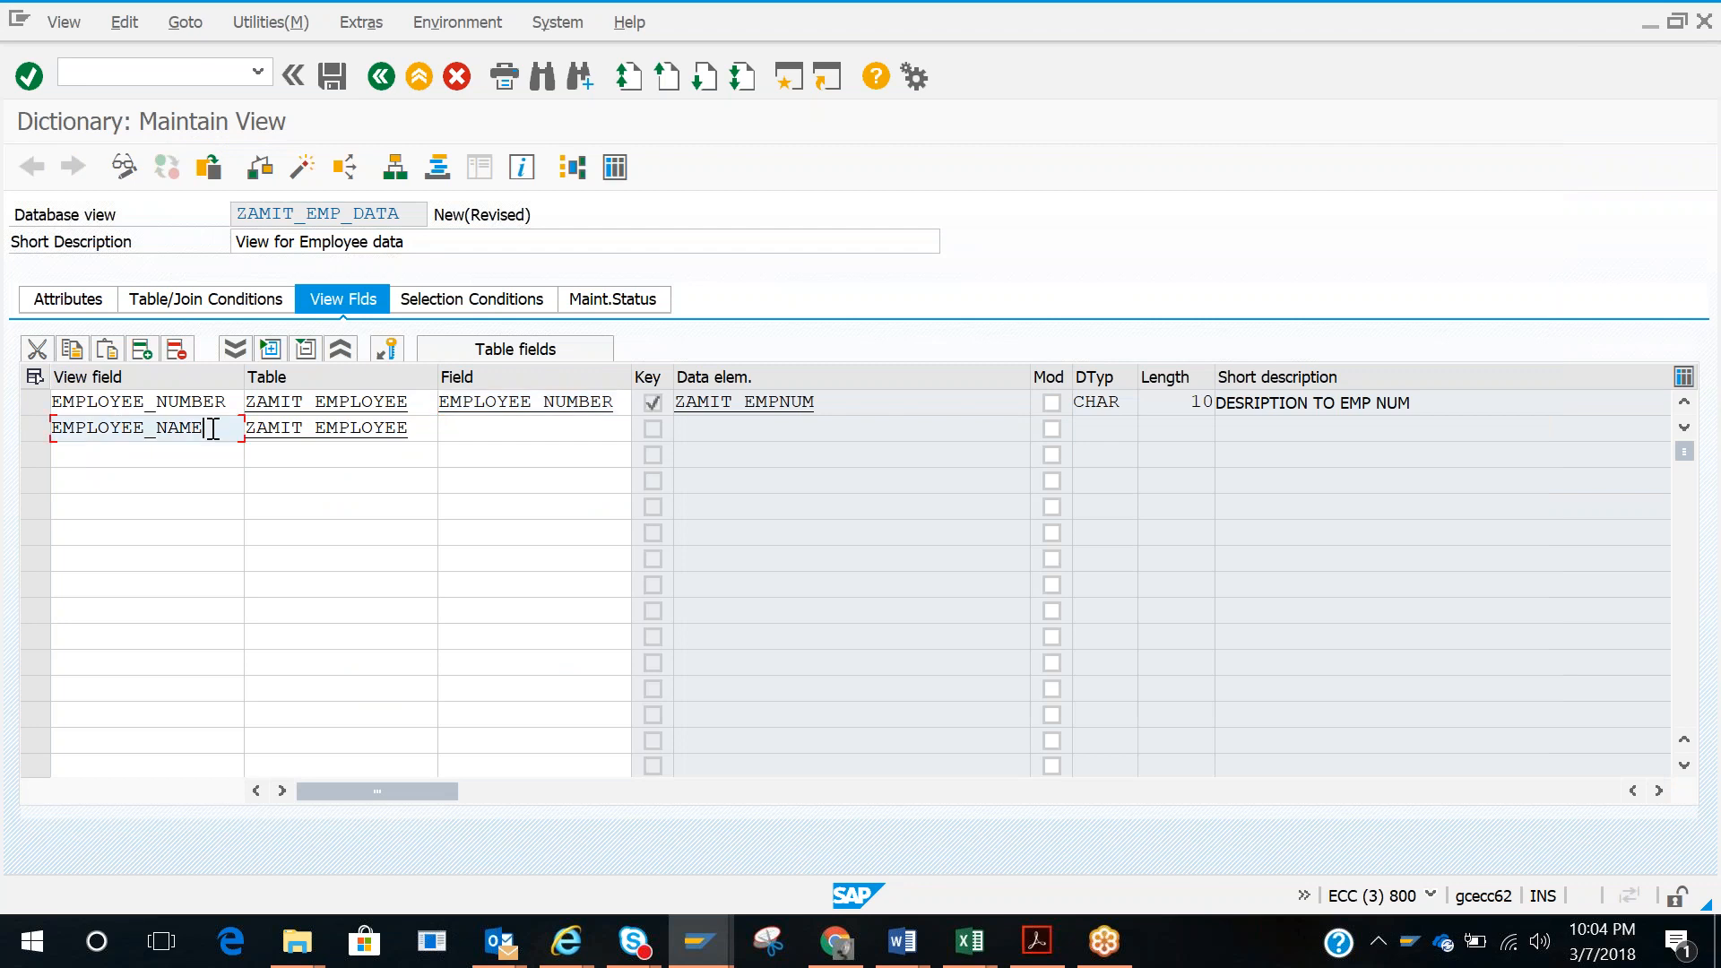
{"action": "double_click", "coordinate": [151, 424]}
{"action": "left_click", "coordinate": [434, 425]}
{"action": "key", "text": "ctrl+v"}
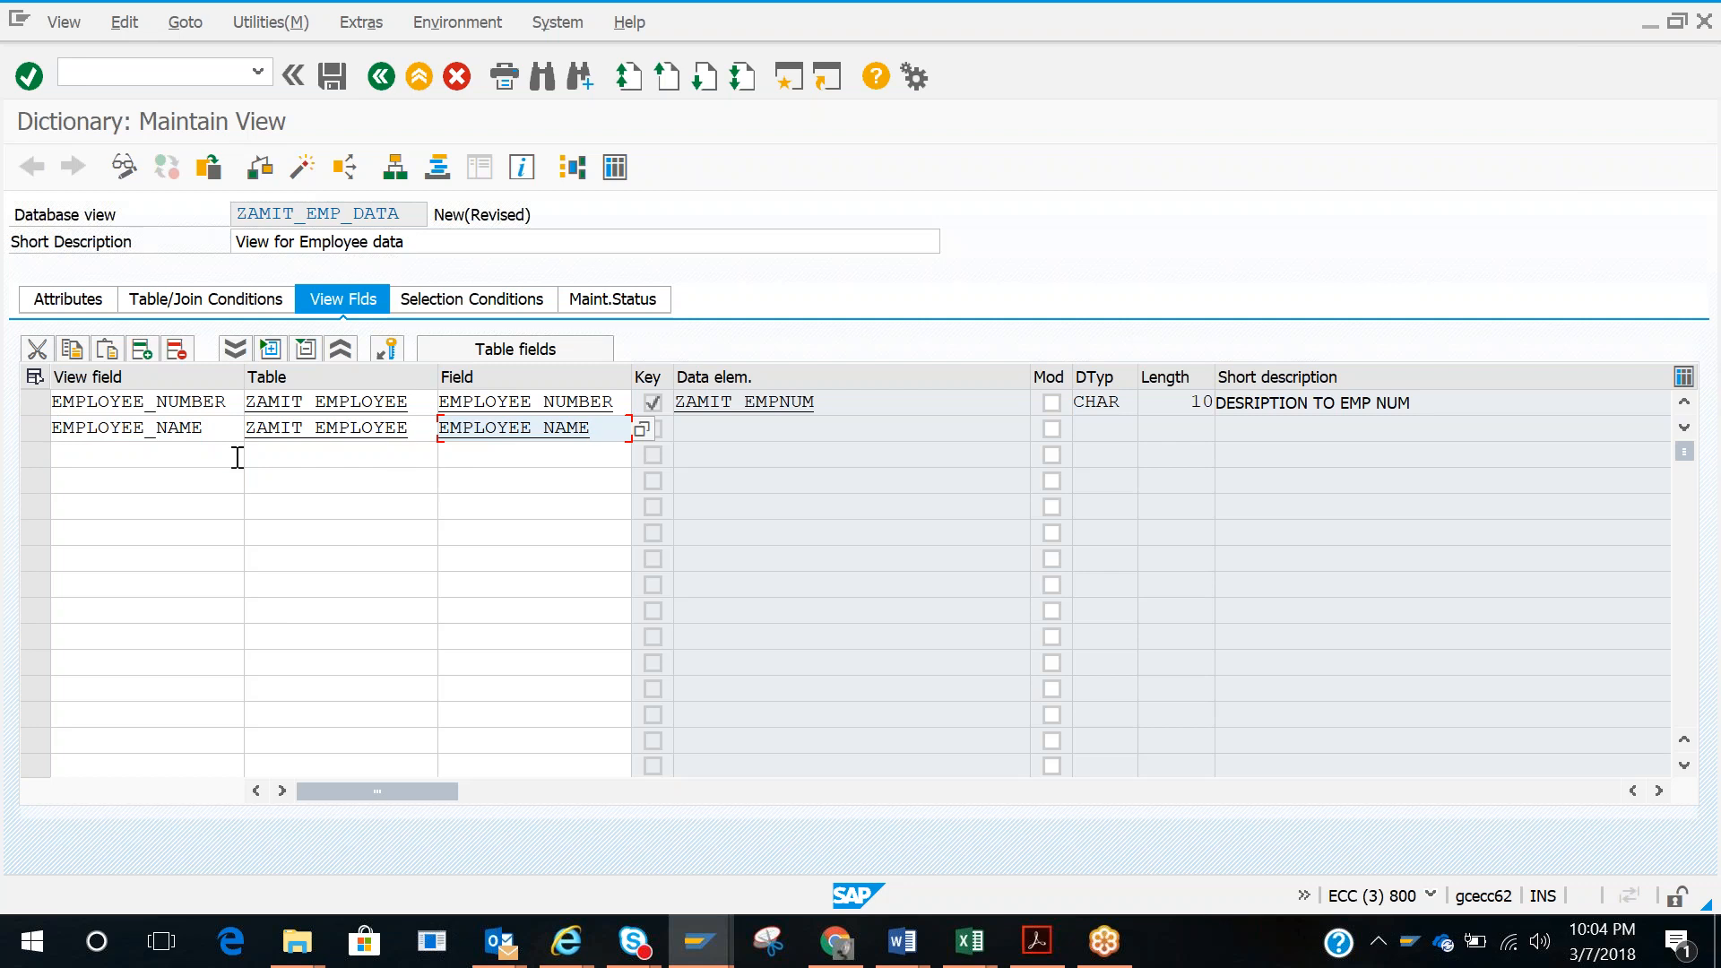
Step: Enter DEPARTMENTNAME as the third view field, copying its name from the ZAMIT_DEPARTMENT table definition
{"action": "key", "text": "alt+Tab"}
{"action": "key", "text": "alt+Tab"}
{"action": "key", "text": "alt+Tab"}
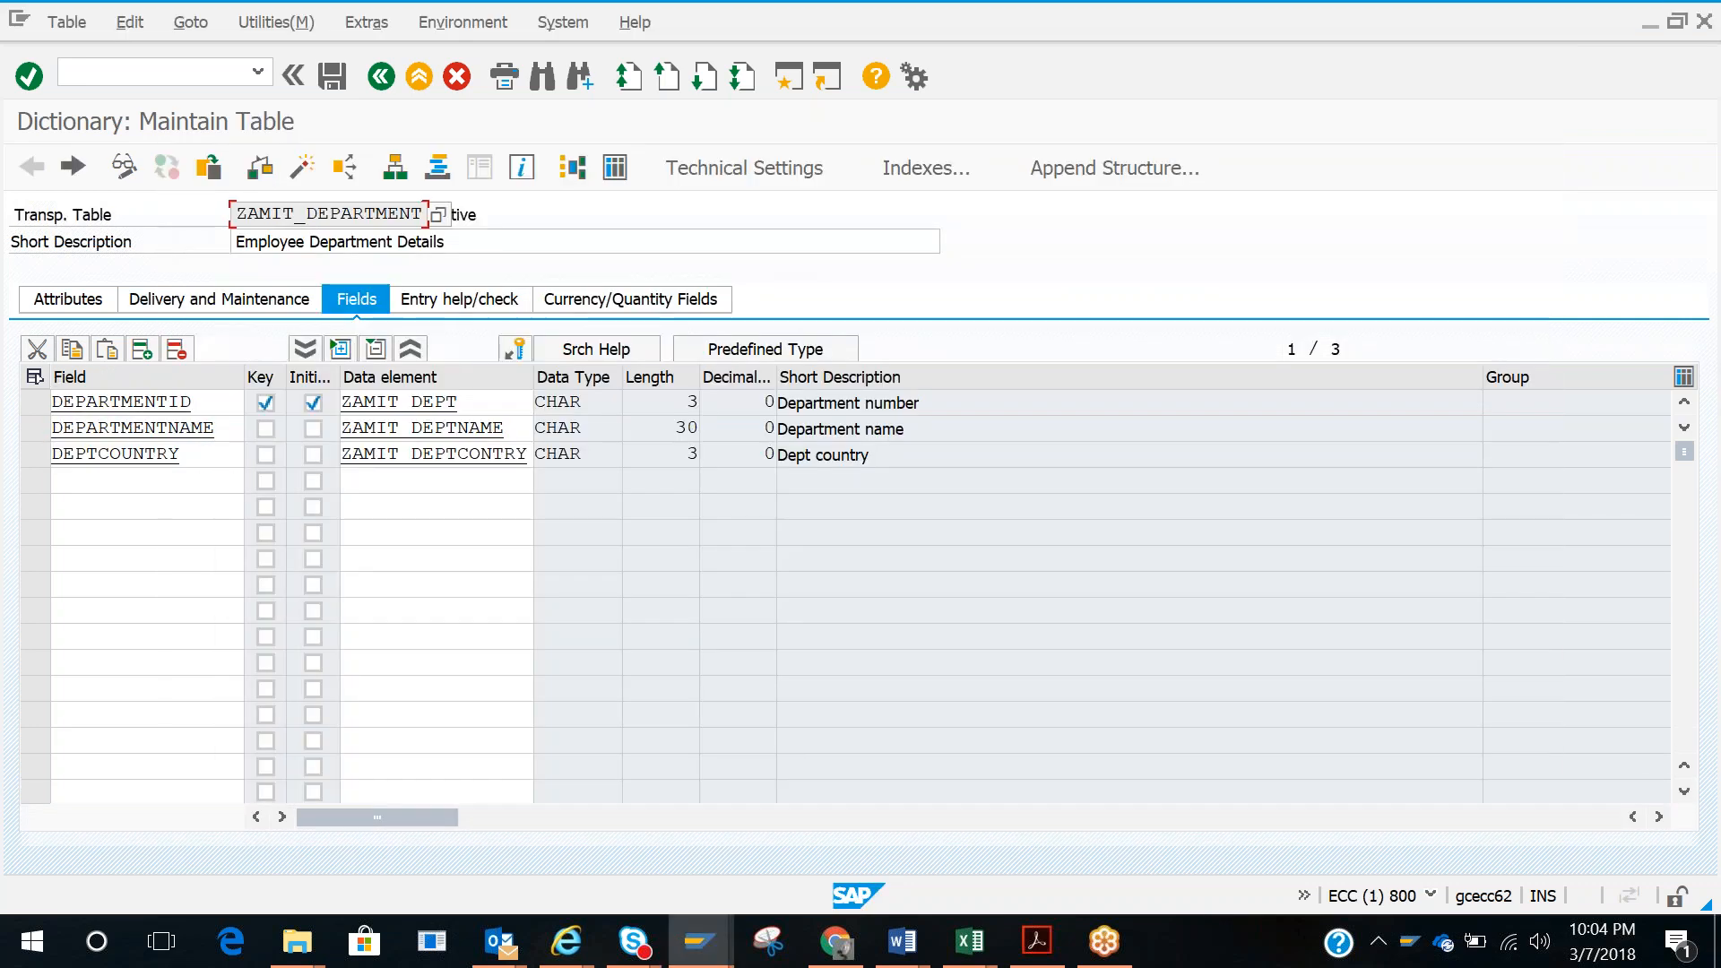
{"action": "left_click_drag", "start_coordinate": [219, 428], "coordinate": [42, 429]}
{"action": "key", "text": "alt+Tab"}
{"action": "left_click", "coordinate": [191, 455]}
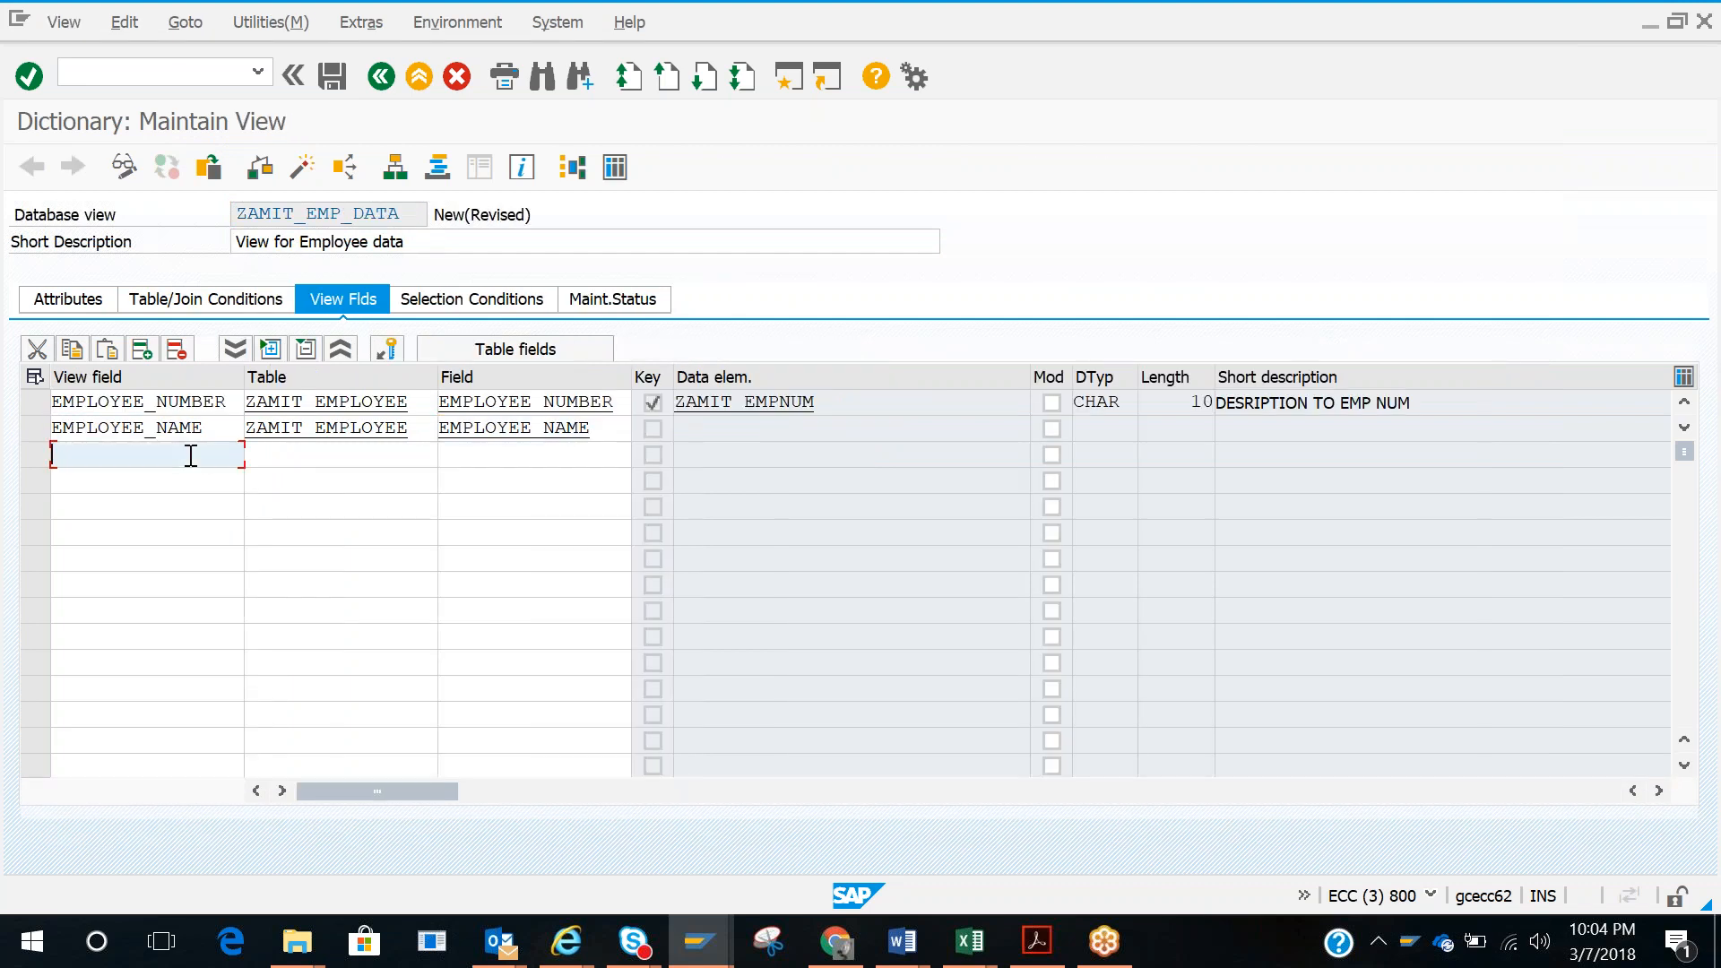
{"action": "key", "text": "ctrl+v"}
Step: Enter DEPTCOUNTRY as the fourth view field, copying its name from the ZAMIT_DEPARTMENT table definition
{"action": "key", "text": "alt+Tab"}
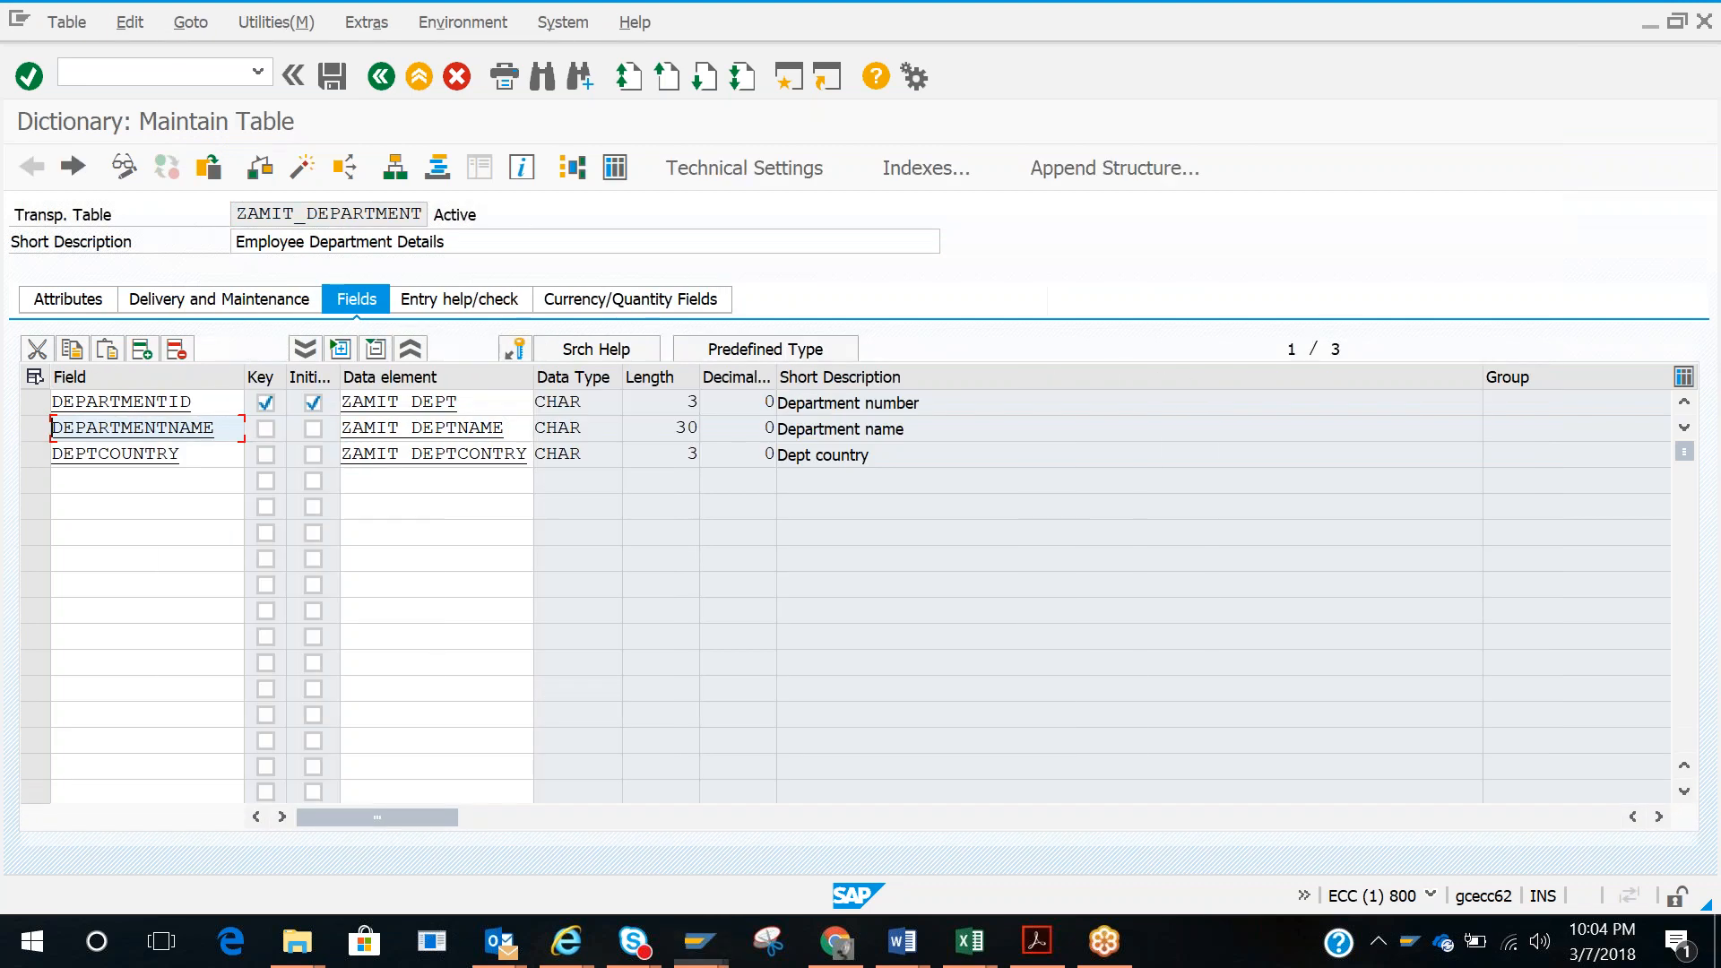
{"action": "left_click_drag", "start_coordinate": [219, 456], "coordinate": [51, 454]}
{"action": "key", "text": "alt+Tab"}
{"action": "left_click", "coordinate": [87, 468]}
{"action": "key", "text": "ctrl+v"}
Step: Assign ZAMIT_DEPARTMENT as the source table of the DEPARTMENTNAME and DEPTCOUNTRY view fields
{"action": "left_click", "coordinate": [311, 459]}
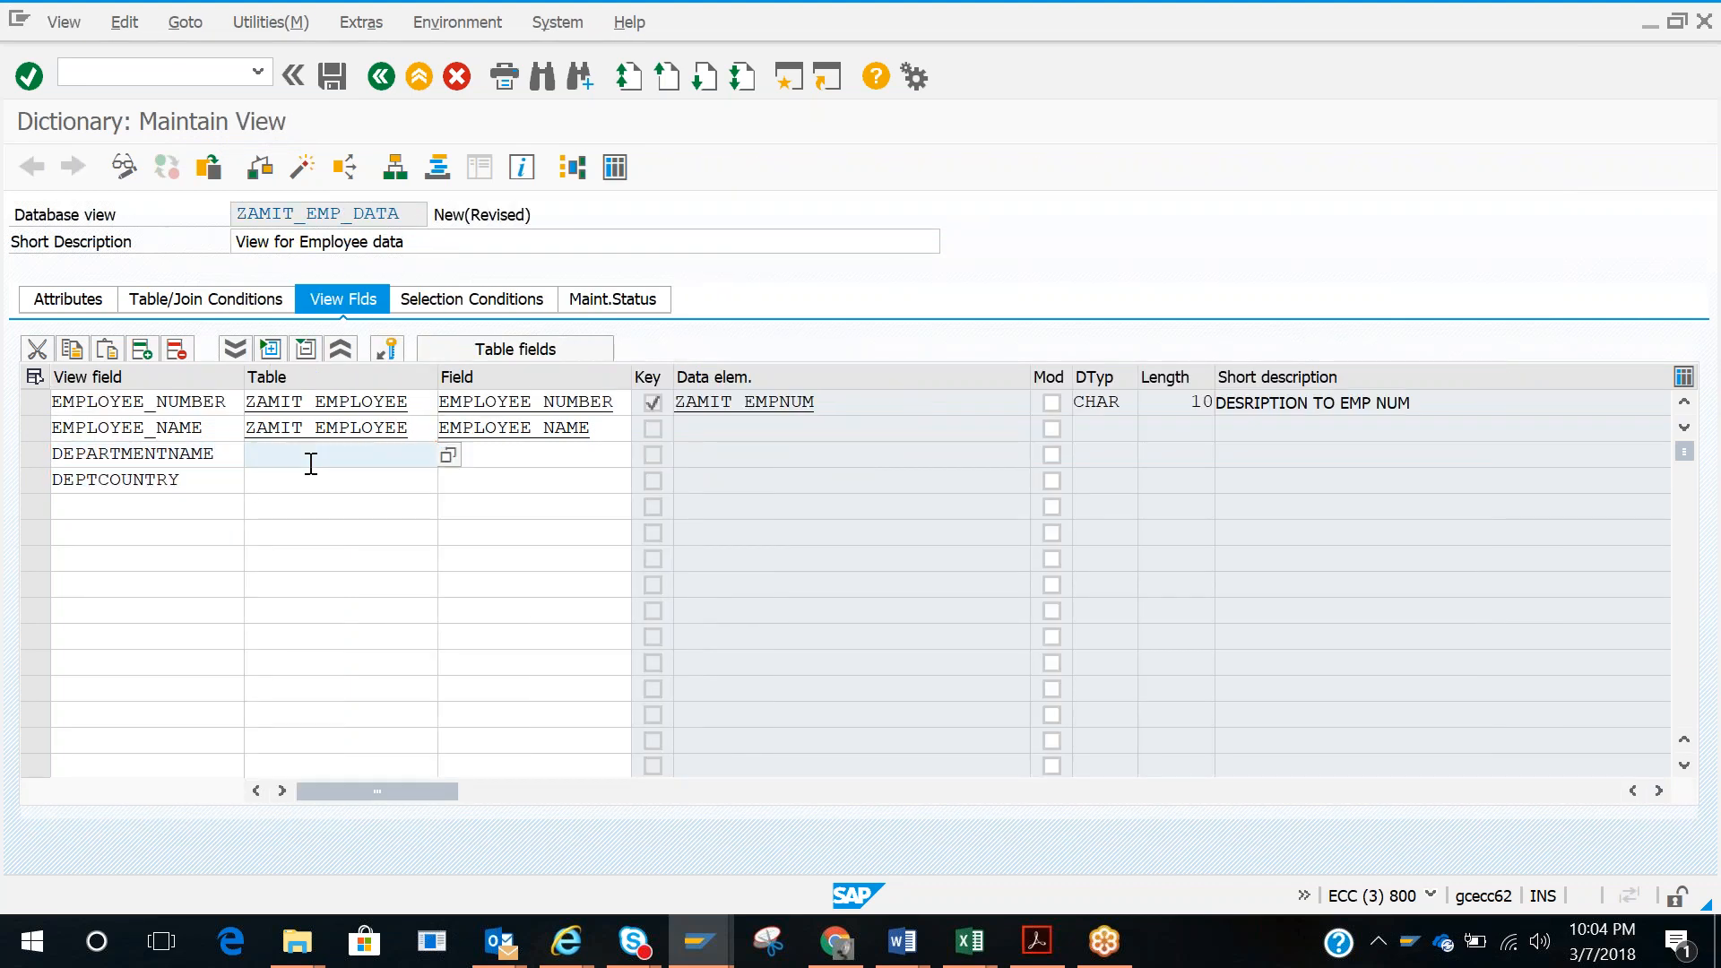
{"action": "key", "text": "alt+Tab"}
{"action": "left_click_drag", "start_coordinate": [237, 213], "coordinate": [432, 215]}
{"action": "key", "text": "ctrl+c"}
{"action": "key", "text": "alt+Tab"}
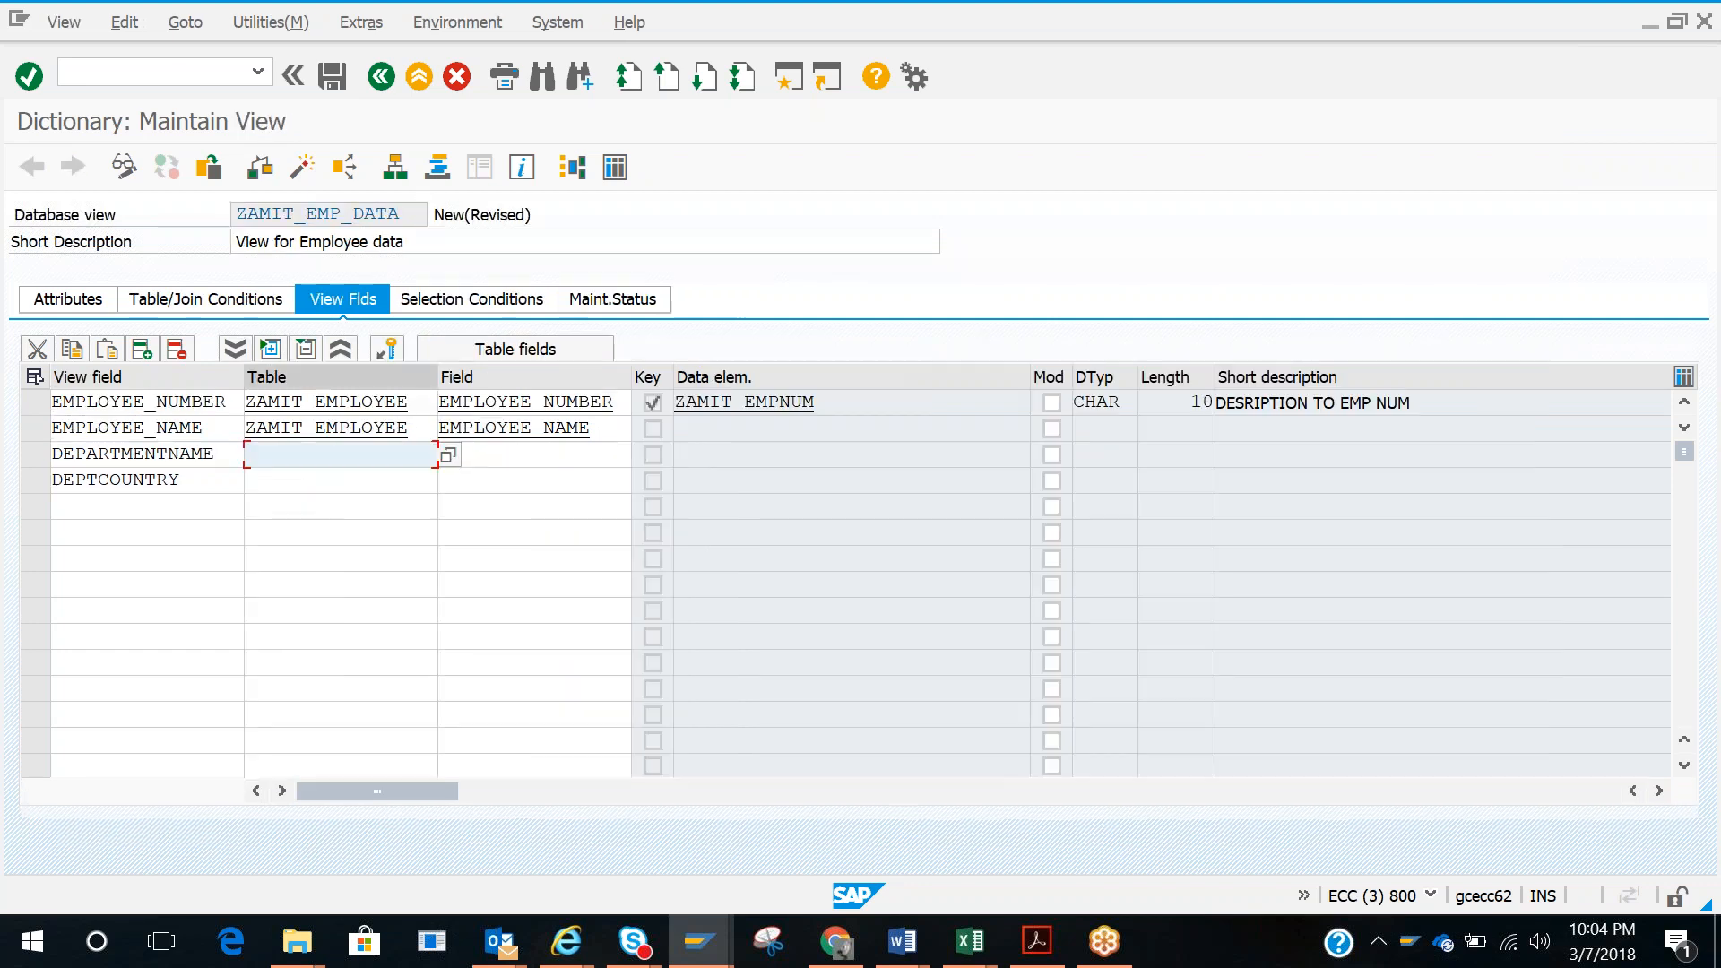
{"action": "key", "text": "ctrl+v"}
{"action": "left_click", "coordinate": [303, 481]}
{"action": "key", "text": "ctrl+v"}
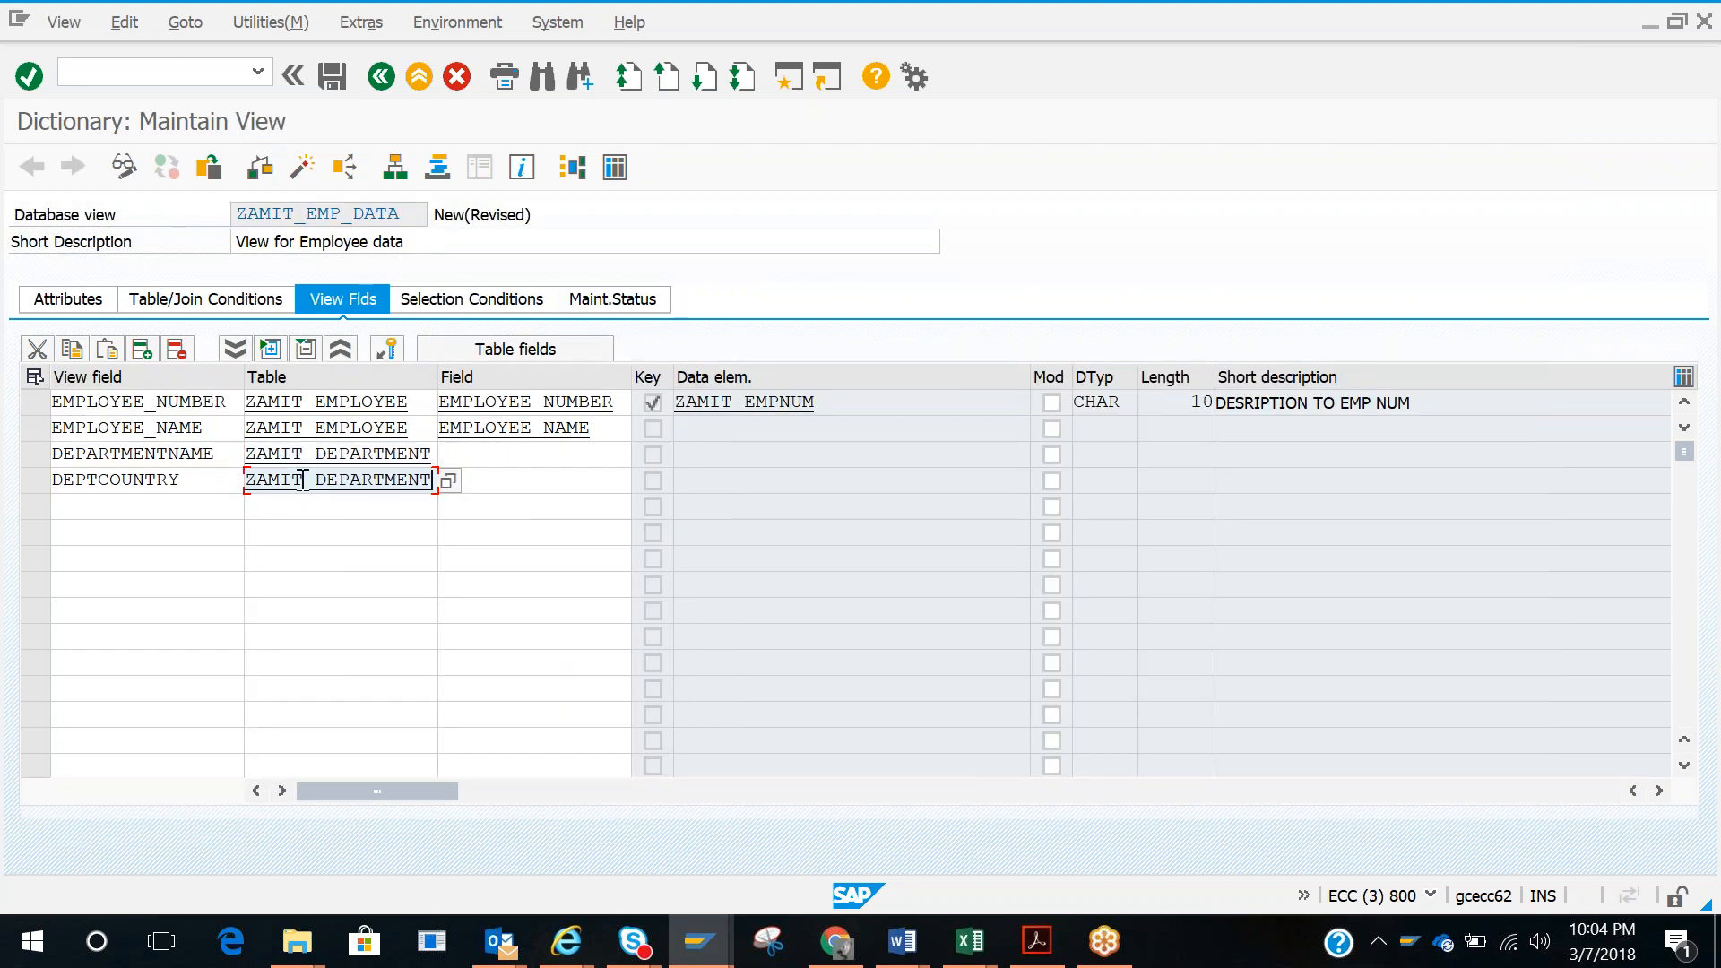
Step: Assign source fields DEPARTMENTNAME and DEPTCOUNTRY to the two department view fields
{"action": "left_click_drag", "start_coordinate": [217, 453], "coordinate": [42, 448]}
{"action": "key", "text": "ctrl+c"}
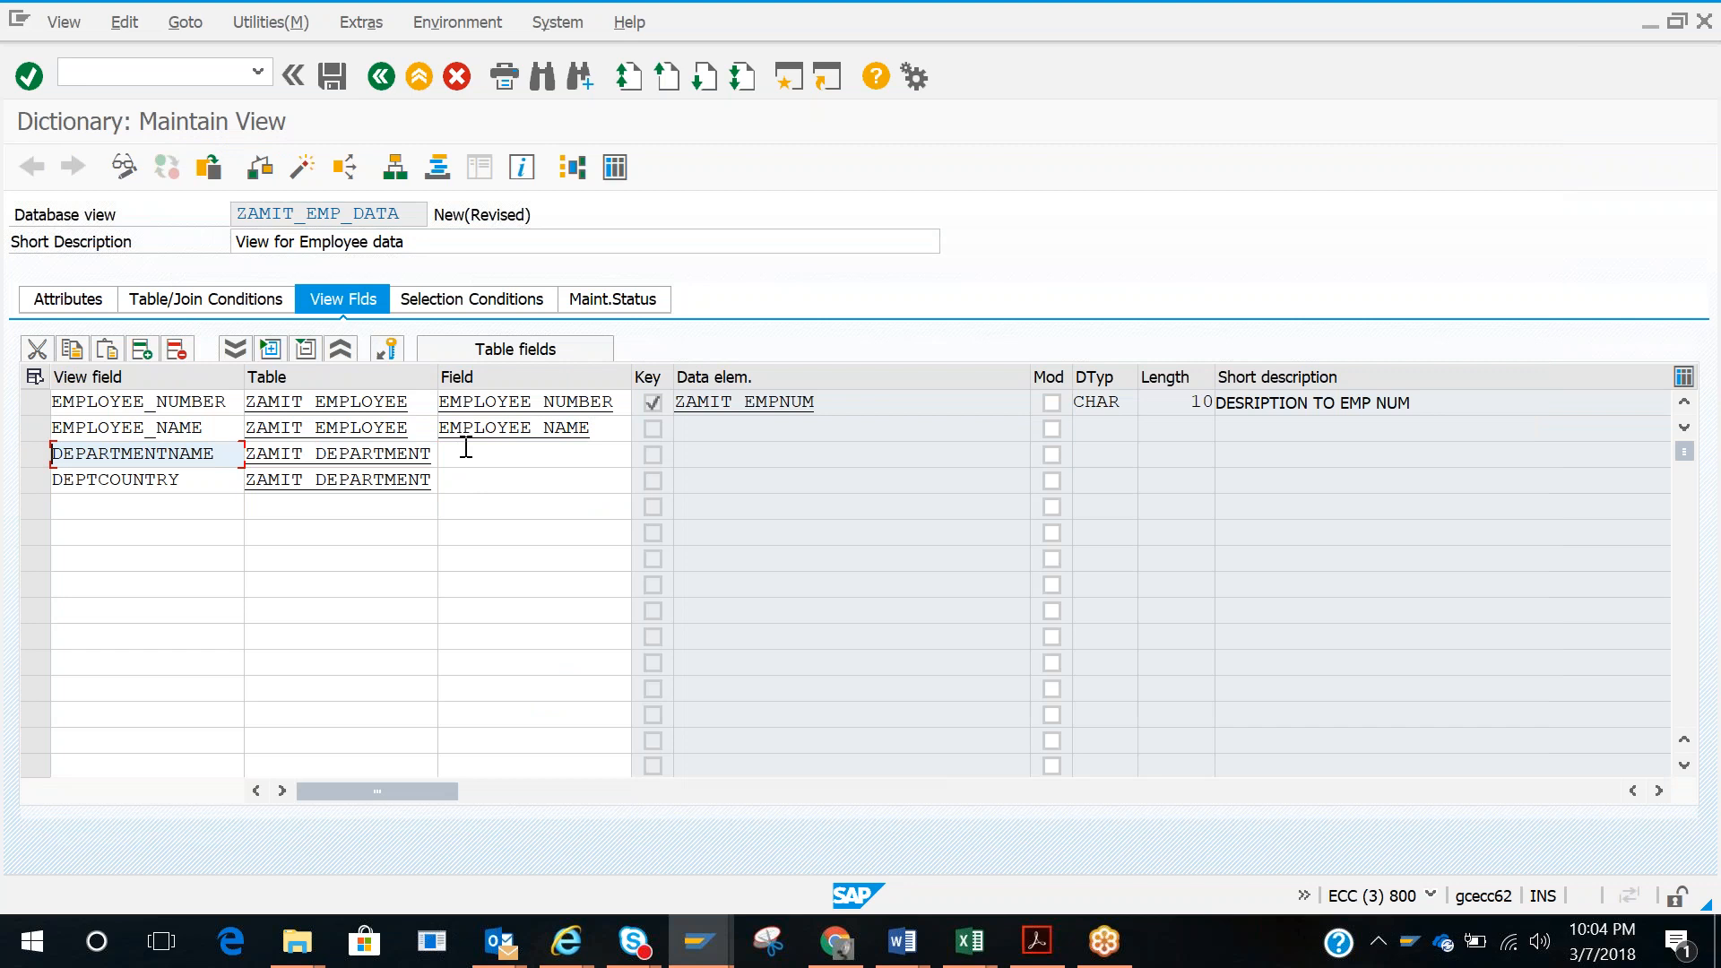
{"action": "left_click", "coordinate": [470, 452]}
{"action": "key", "text": "ctrl+v"}
{"action": "left_click_drag", "start_coordinate": [199, 482], "coordinate": [42, 482]}
{"action": "key", "text": "ctrl+c"}
{"action": "left_click", "coordinate": [489, 479]}
{"action": "key", "text": "ctrl+v"}
{"action": "left_click", "coordinate": [814, 524]}
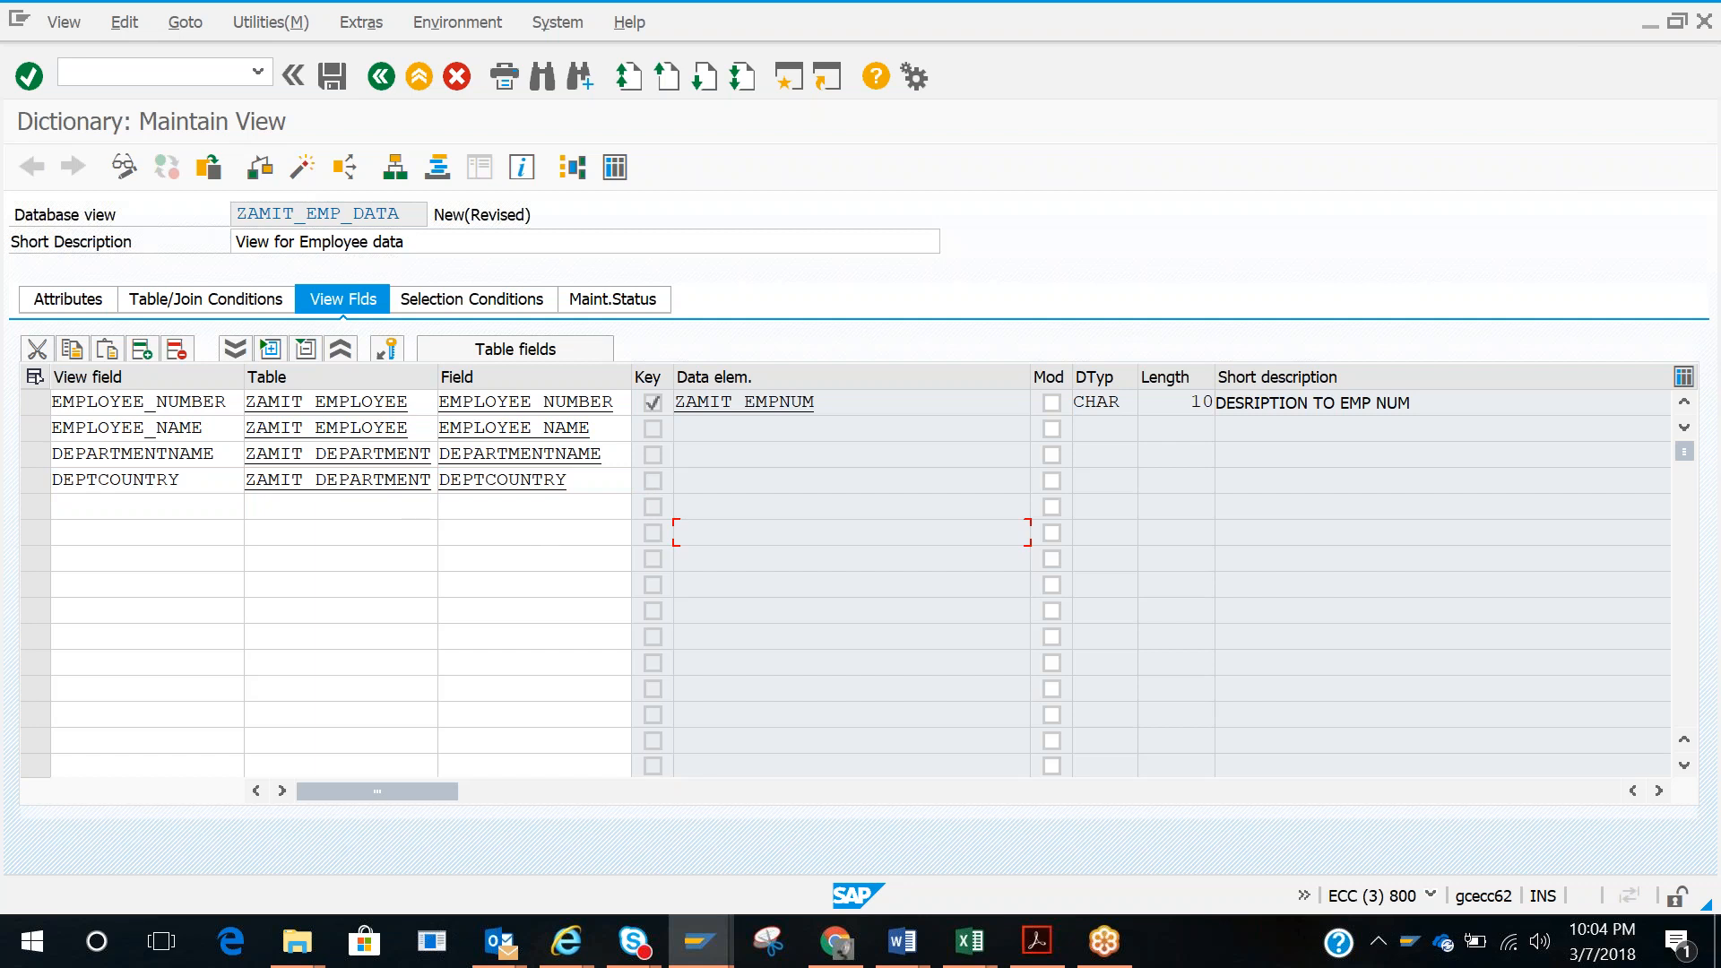
Step: Review the four view fields and check them against the view's table join conditions
{"action": "left_click", "coordinate": [176, 401]}
{"action": "left_click", "coordinate": [193, 427]}
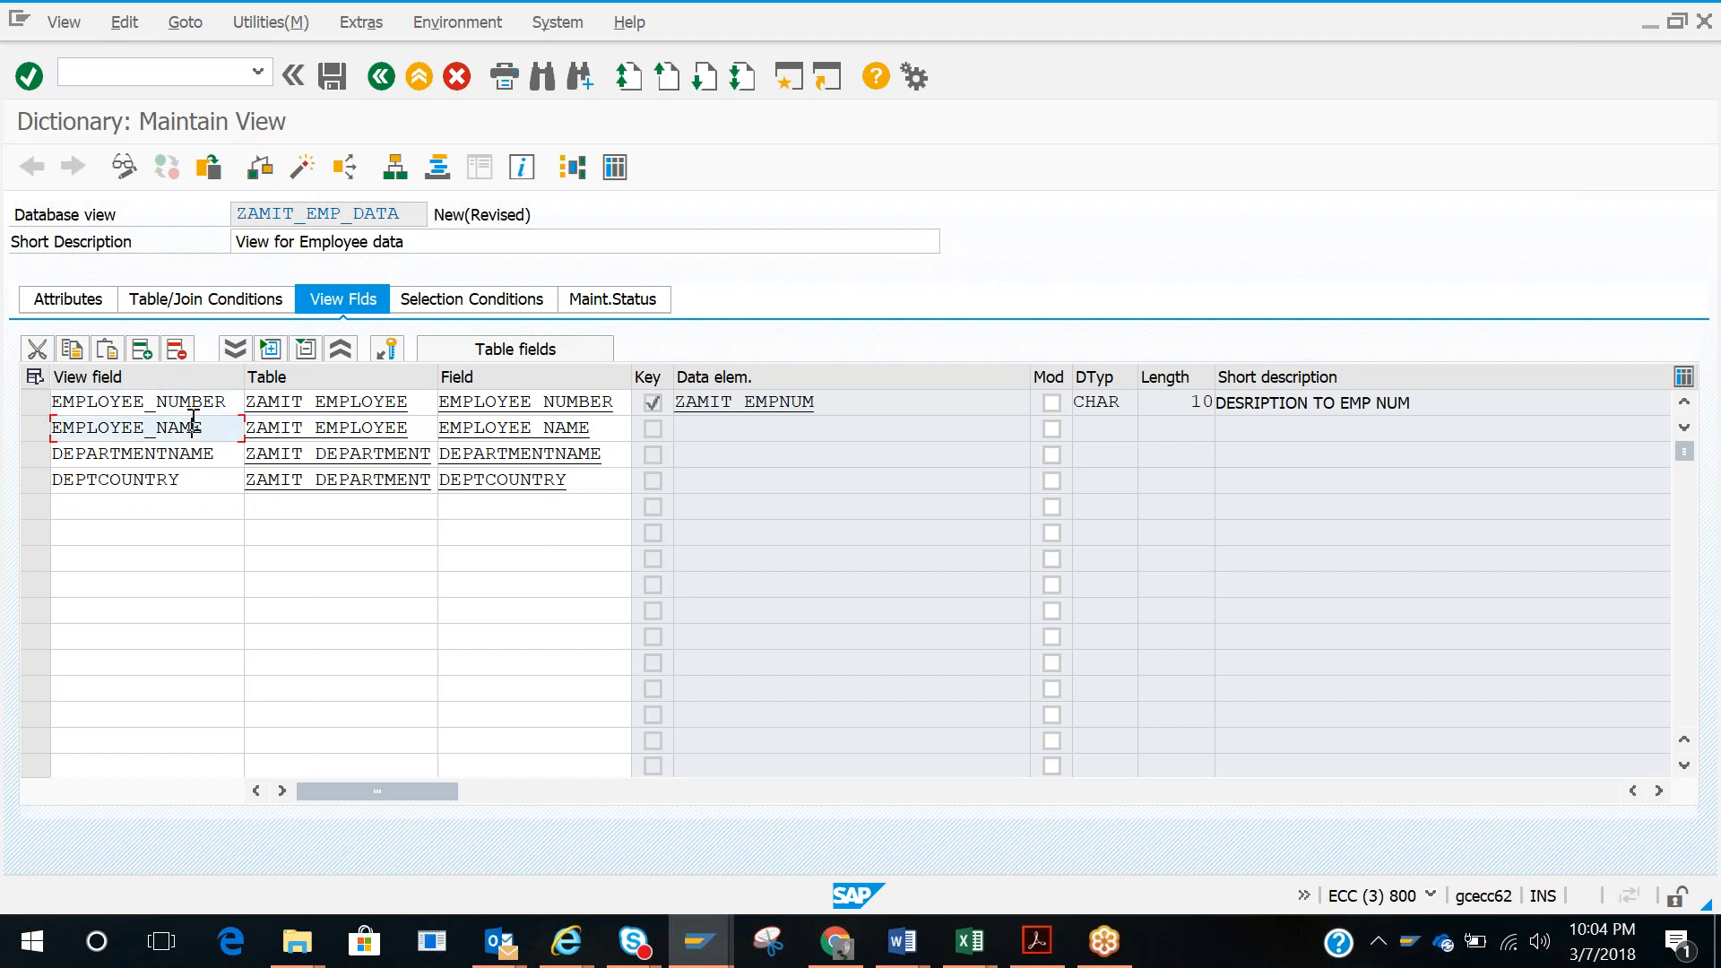
{"action": "left_click", "coordinate": [200, 449]}
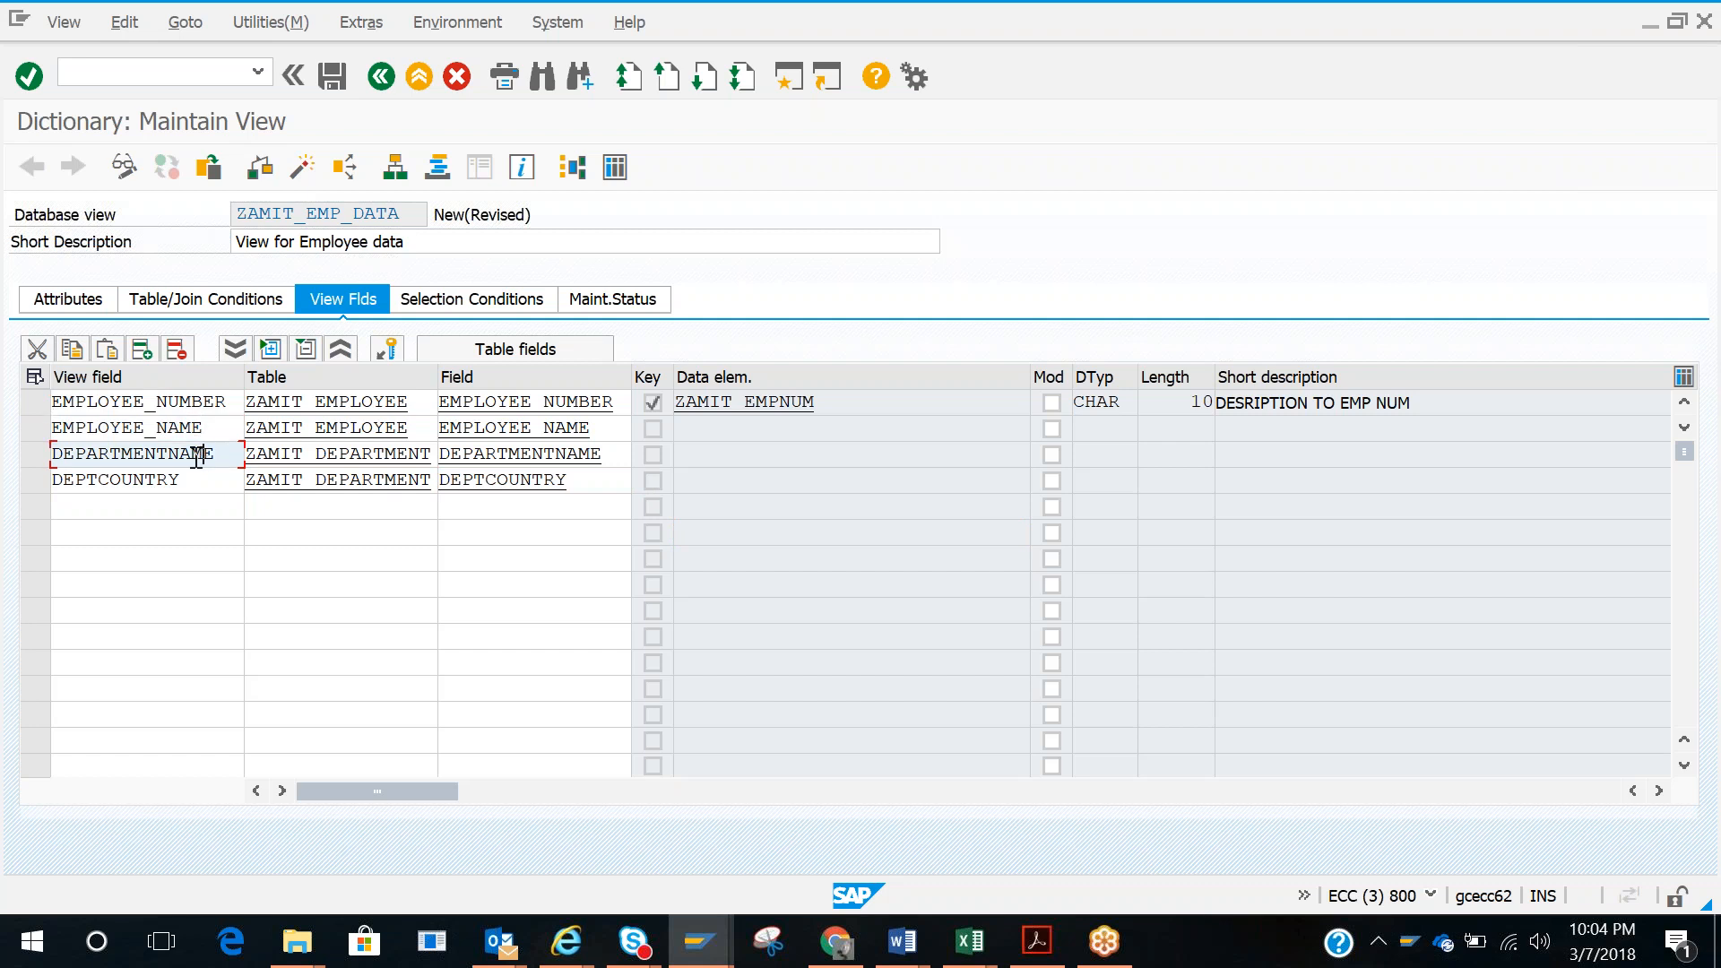
{"action": "left_click", "coordinate": [188, 478]}
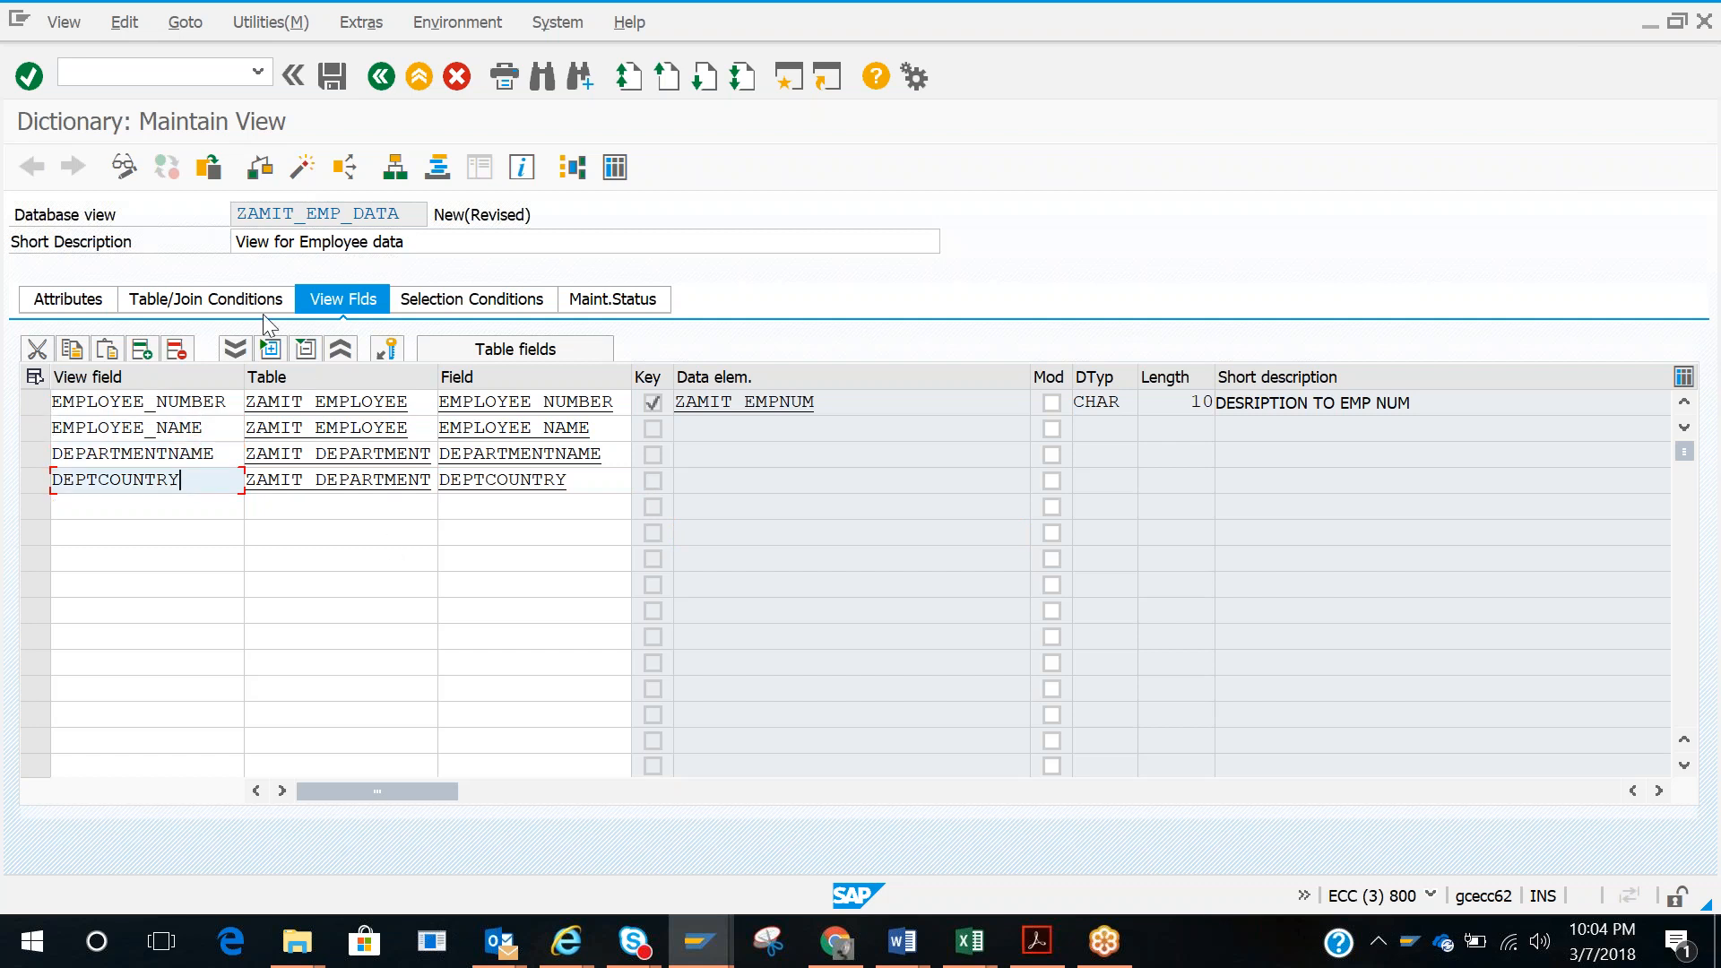
{"action": "left_click", "coordinate": [242, 299]}
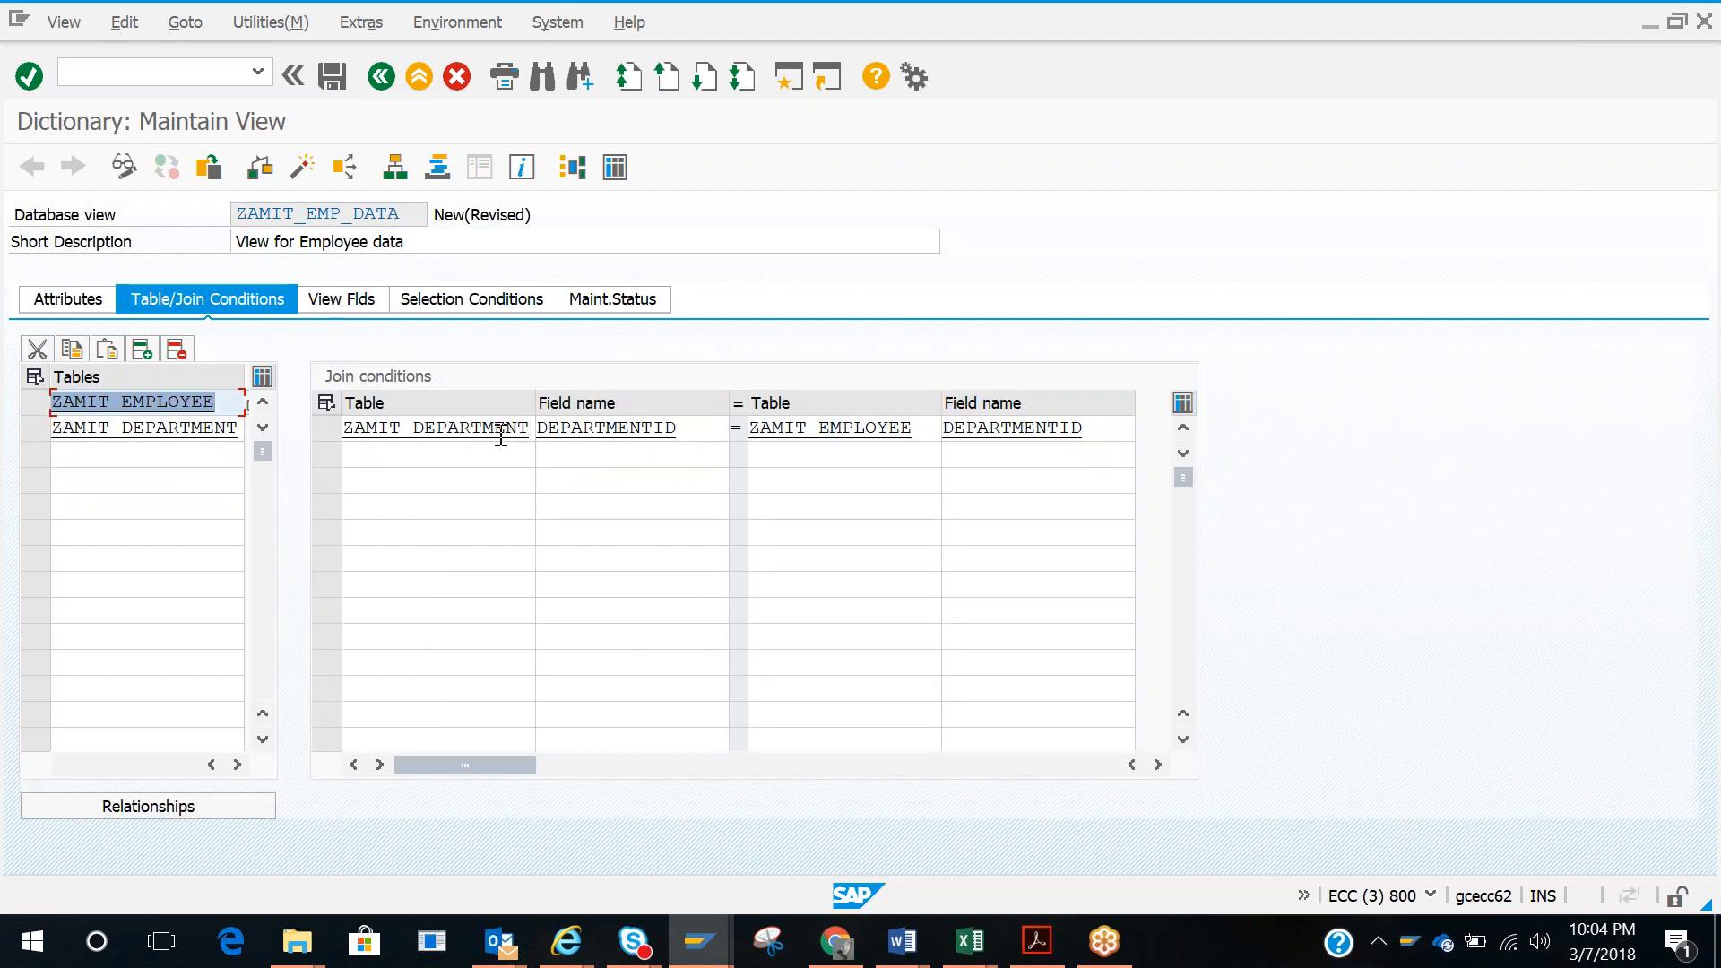
{"action": "left_click", "coordinate": [347, 299]}
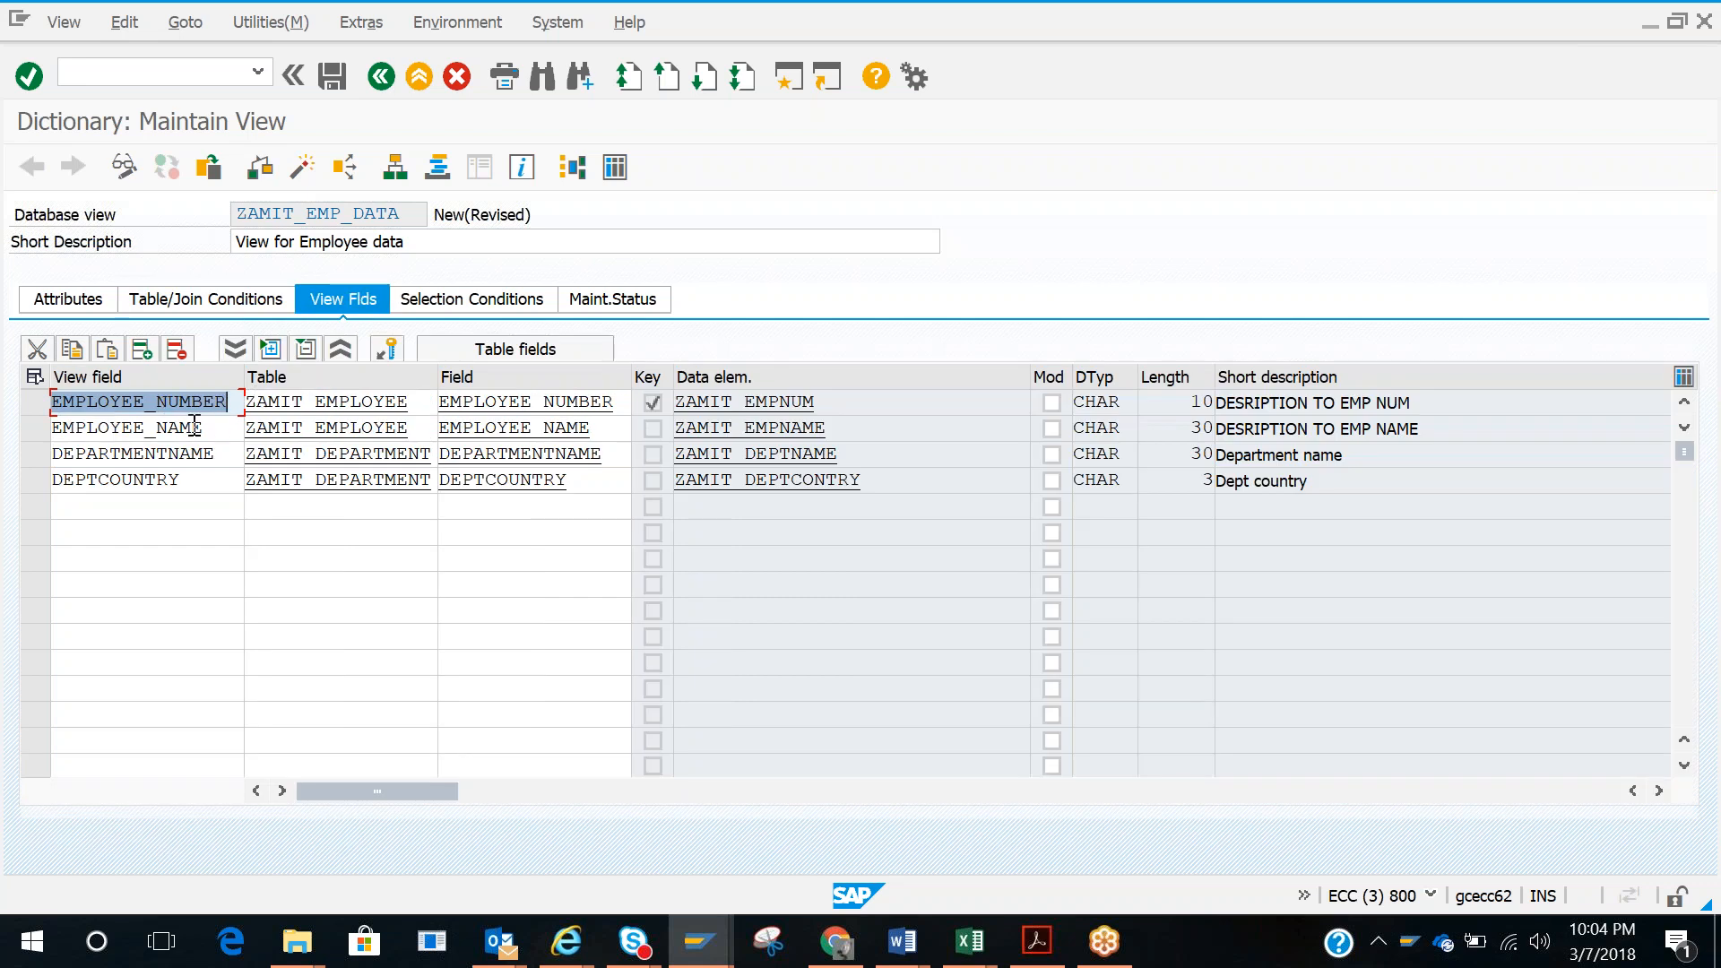
{"action": "key", "text": "F10"}
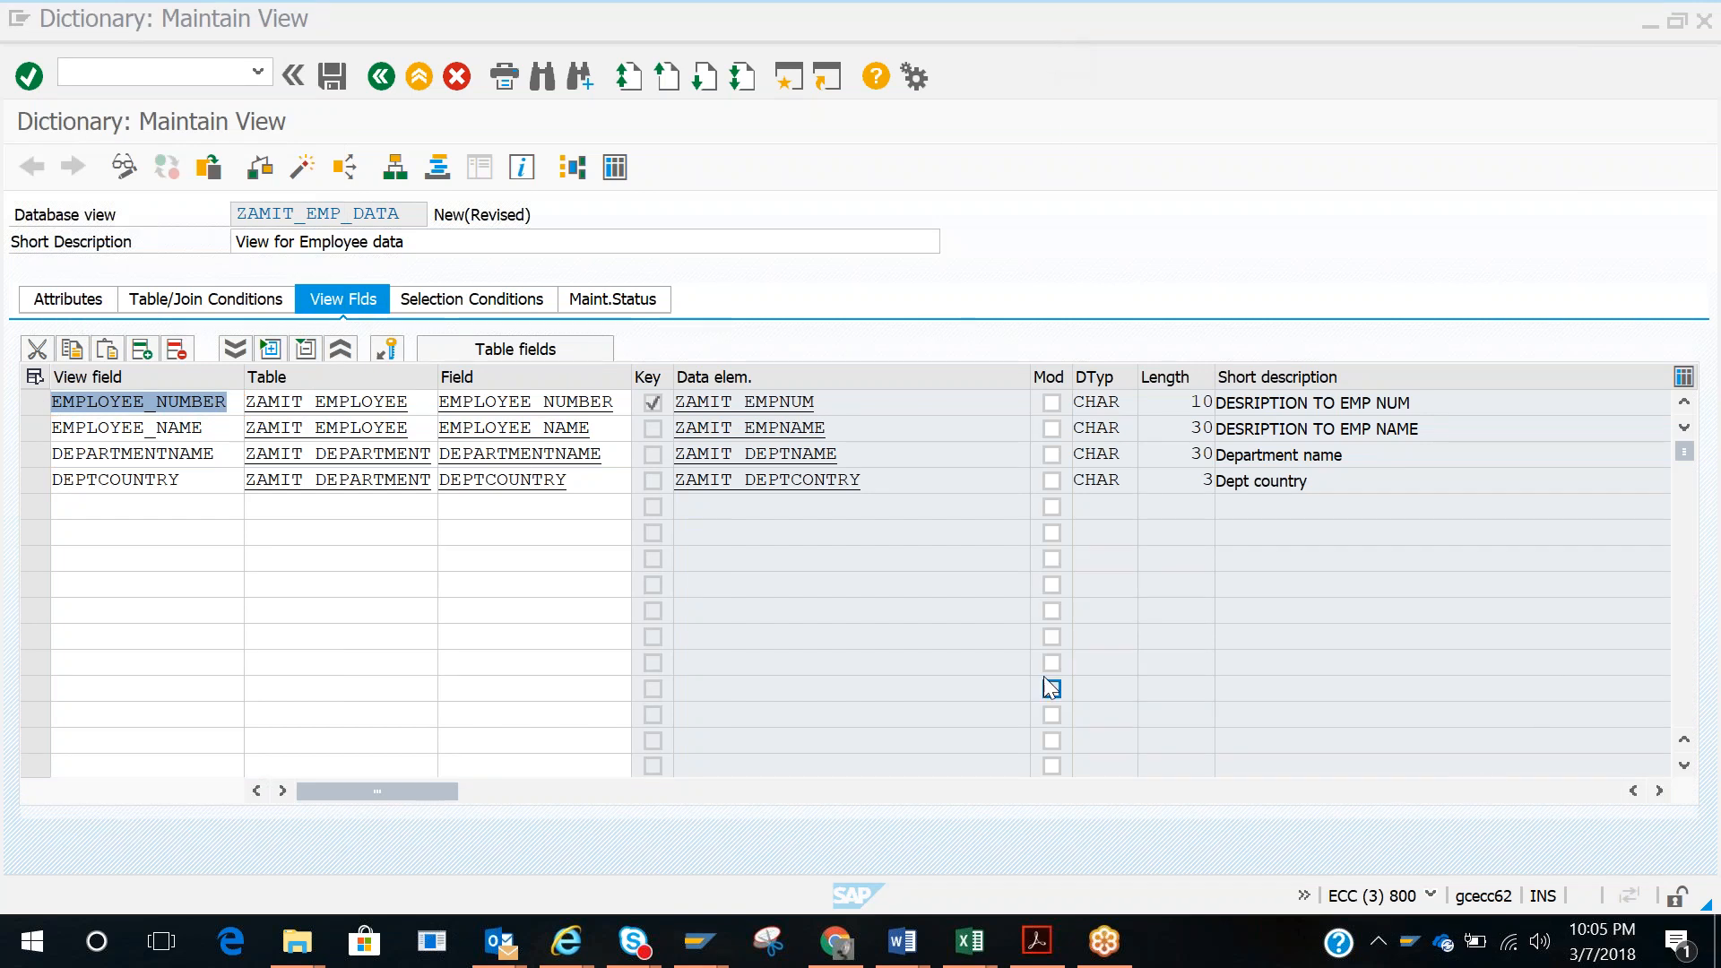
{"action": "left_click", "coordinate": [846, 660]}
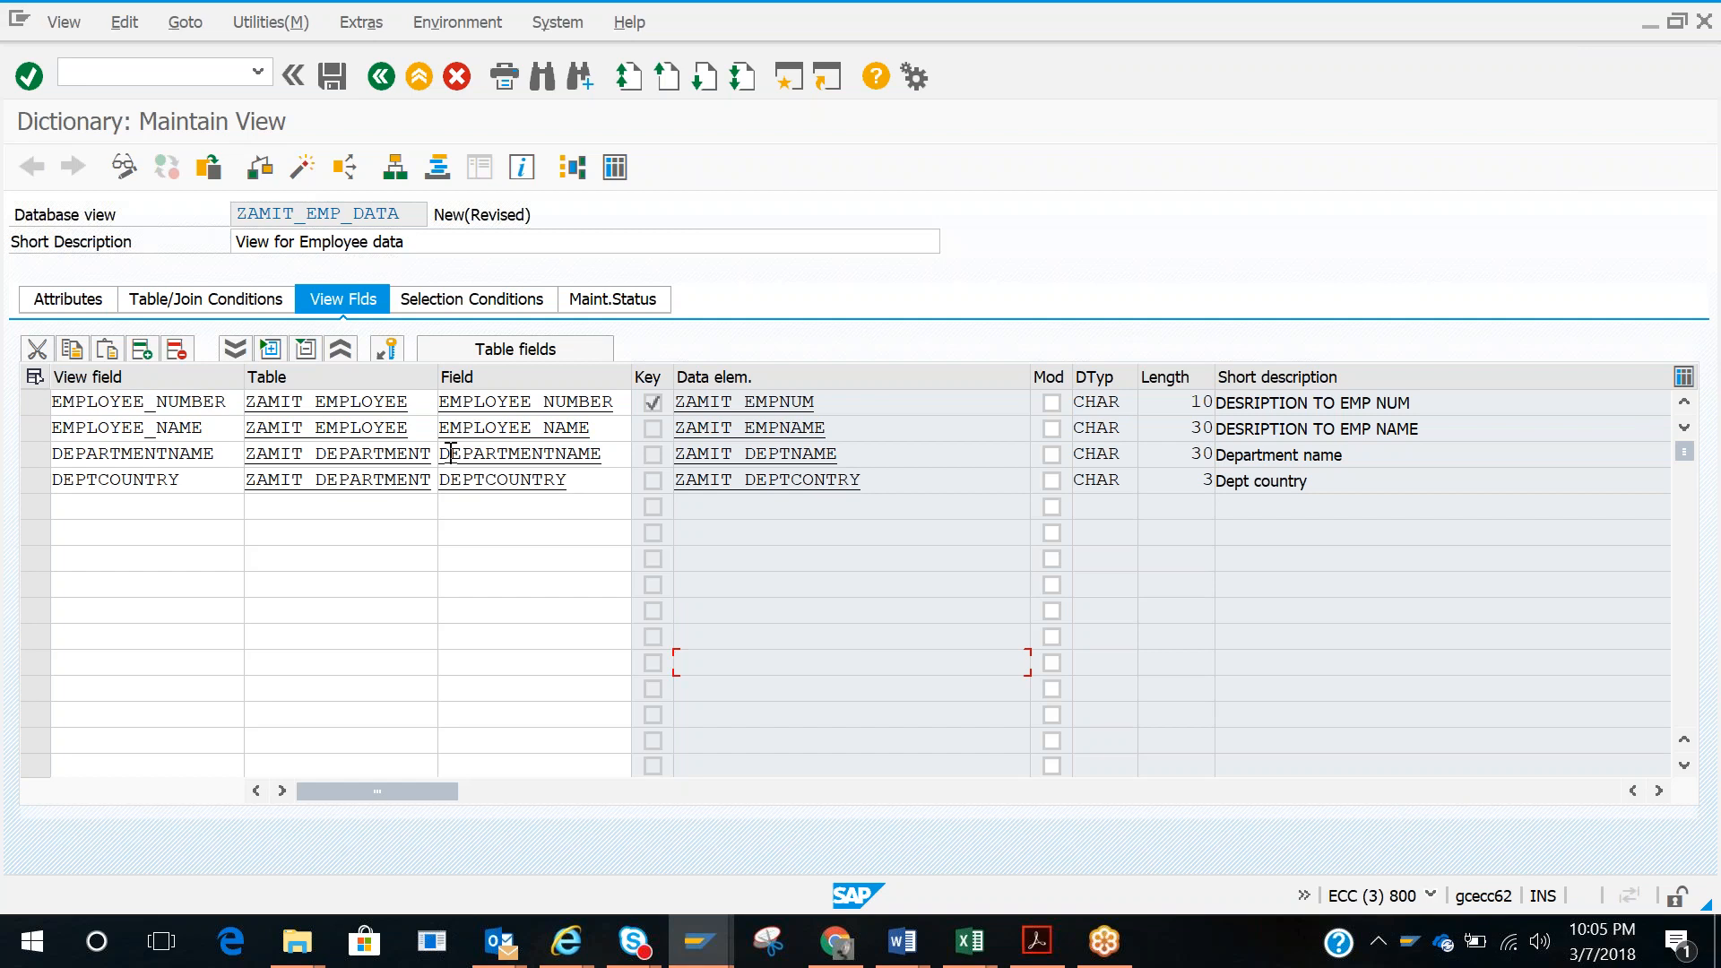
{"action": "left_click", "coordinate": [1672, 57]}
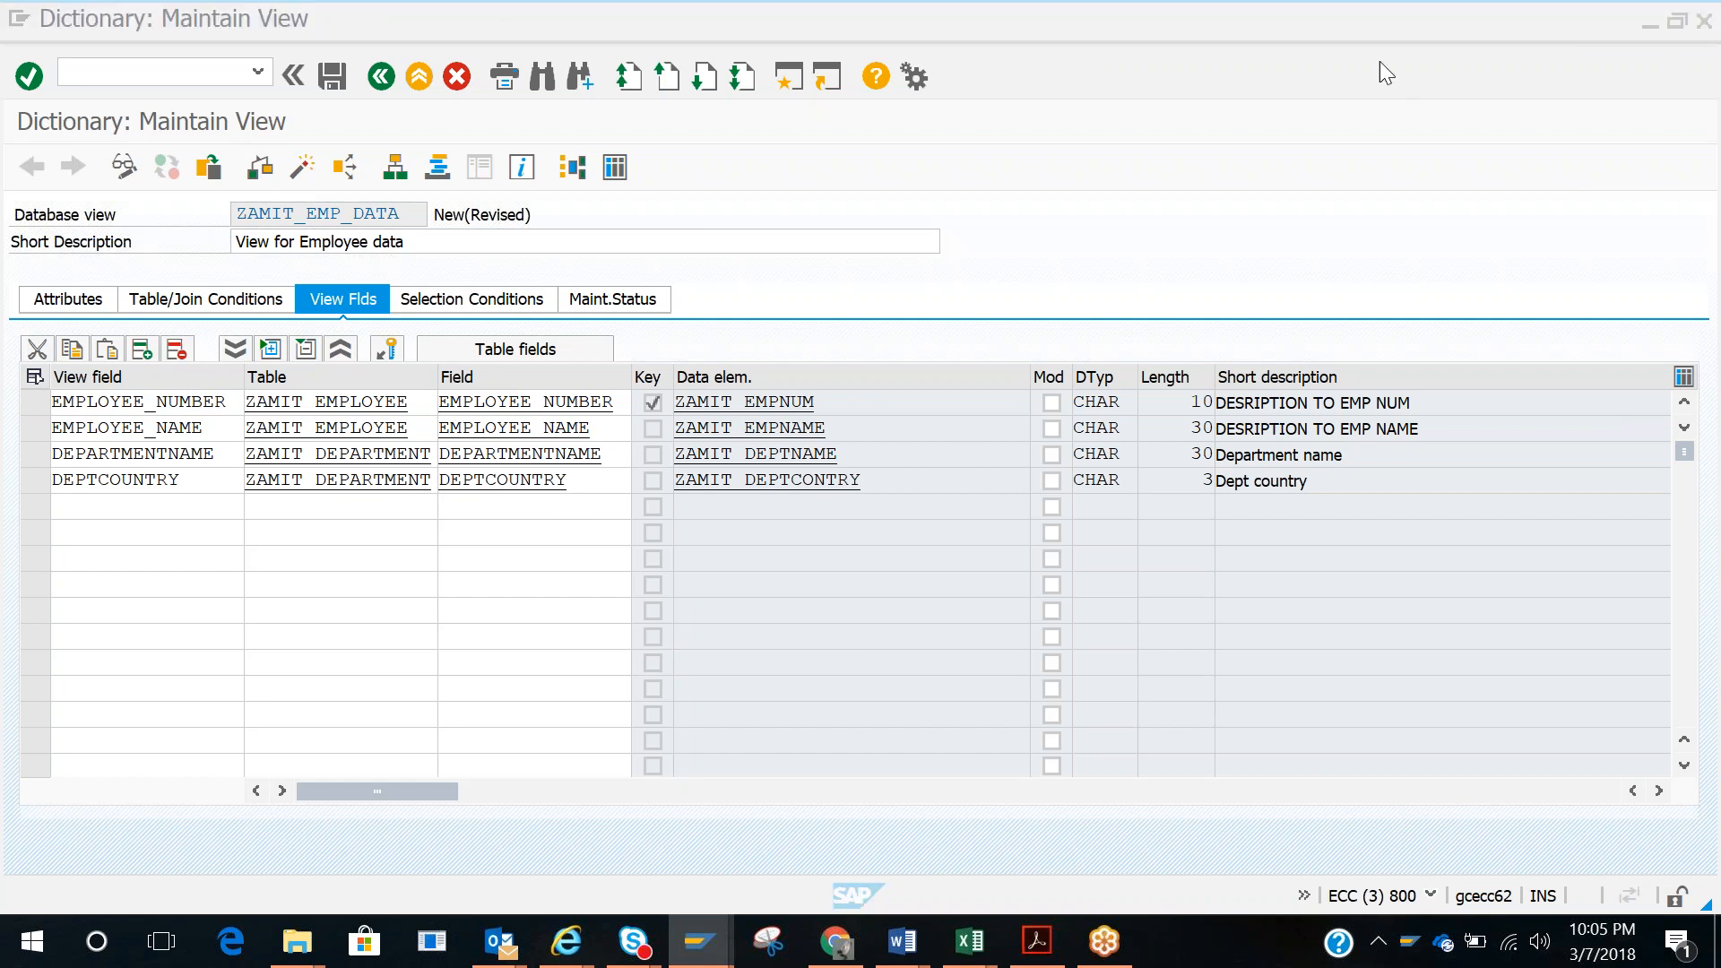
Step: Examine the DEPARTMENTID field in the ZAMIT_EMPLOYEE and ZAMIT_DEPARTMENT table definitions and compare it with the view fields
{"action": "key", "text": "alt+Tab"}
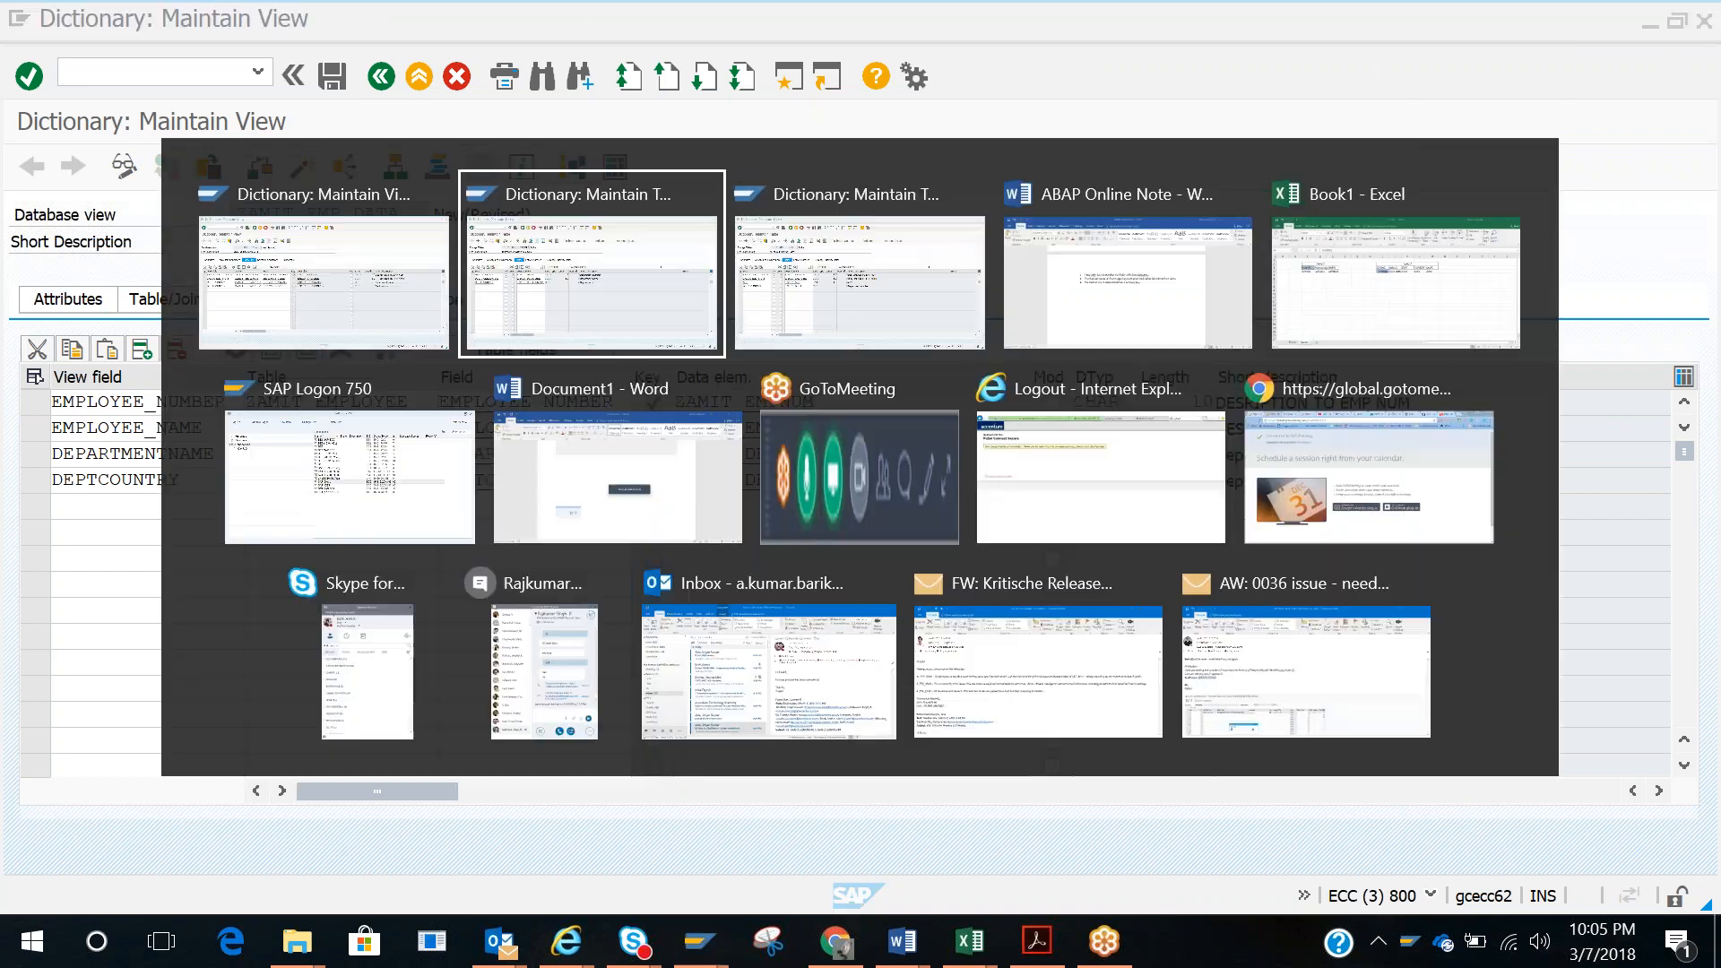
{"action": "key", "text": "alt+Tab"}
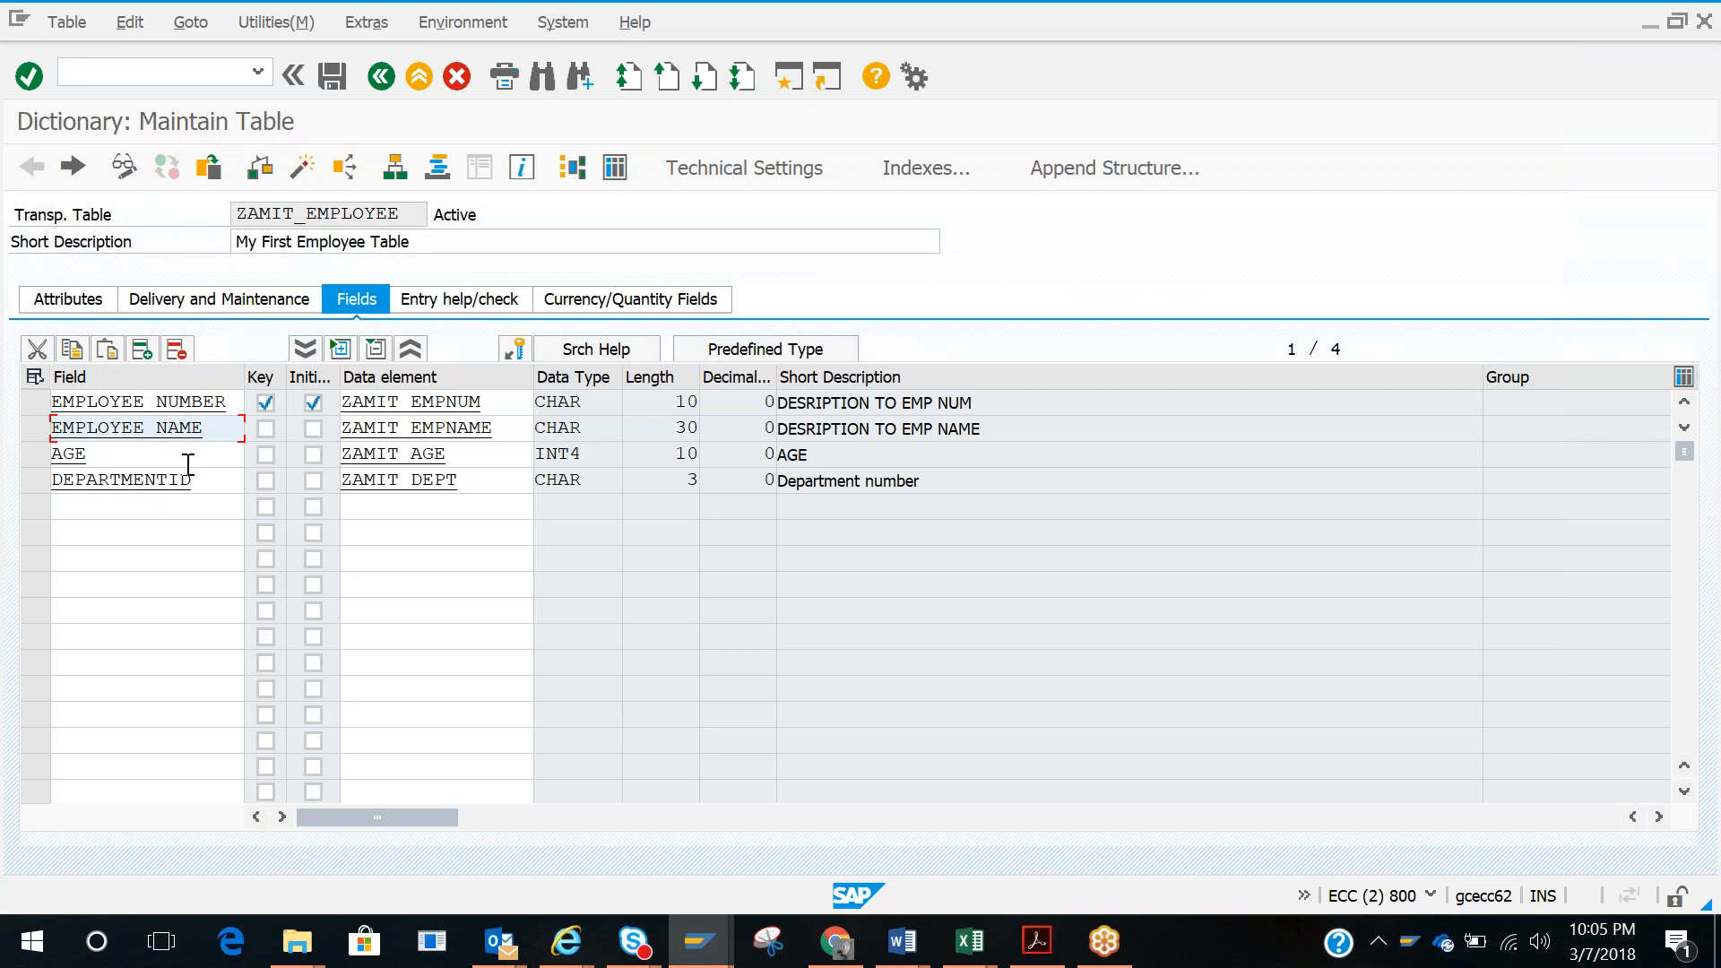
{"action": "left_click_drag", "start_coordinate": [205, 481], "coordinate": [45, 485]}
{"action": "left_click", "coordinate": [43, 484]}
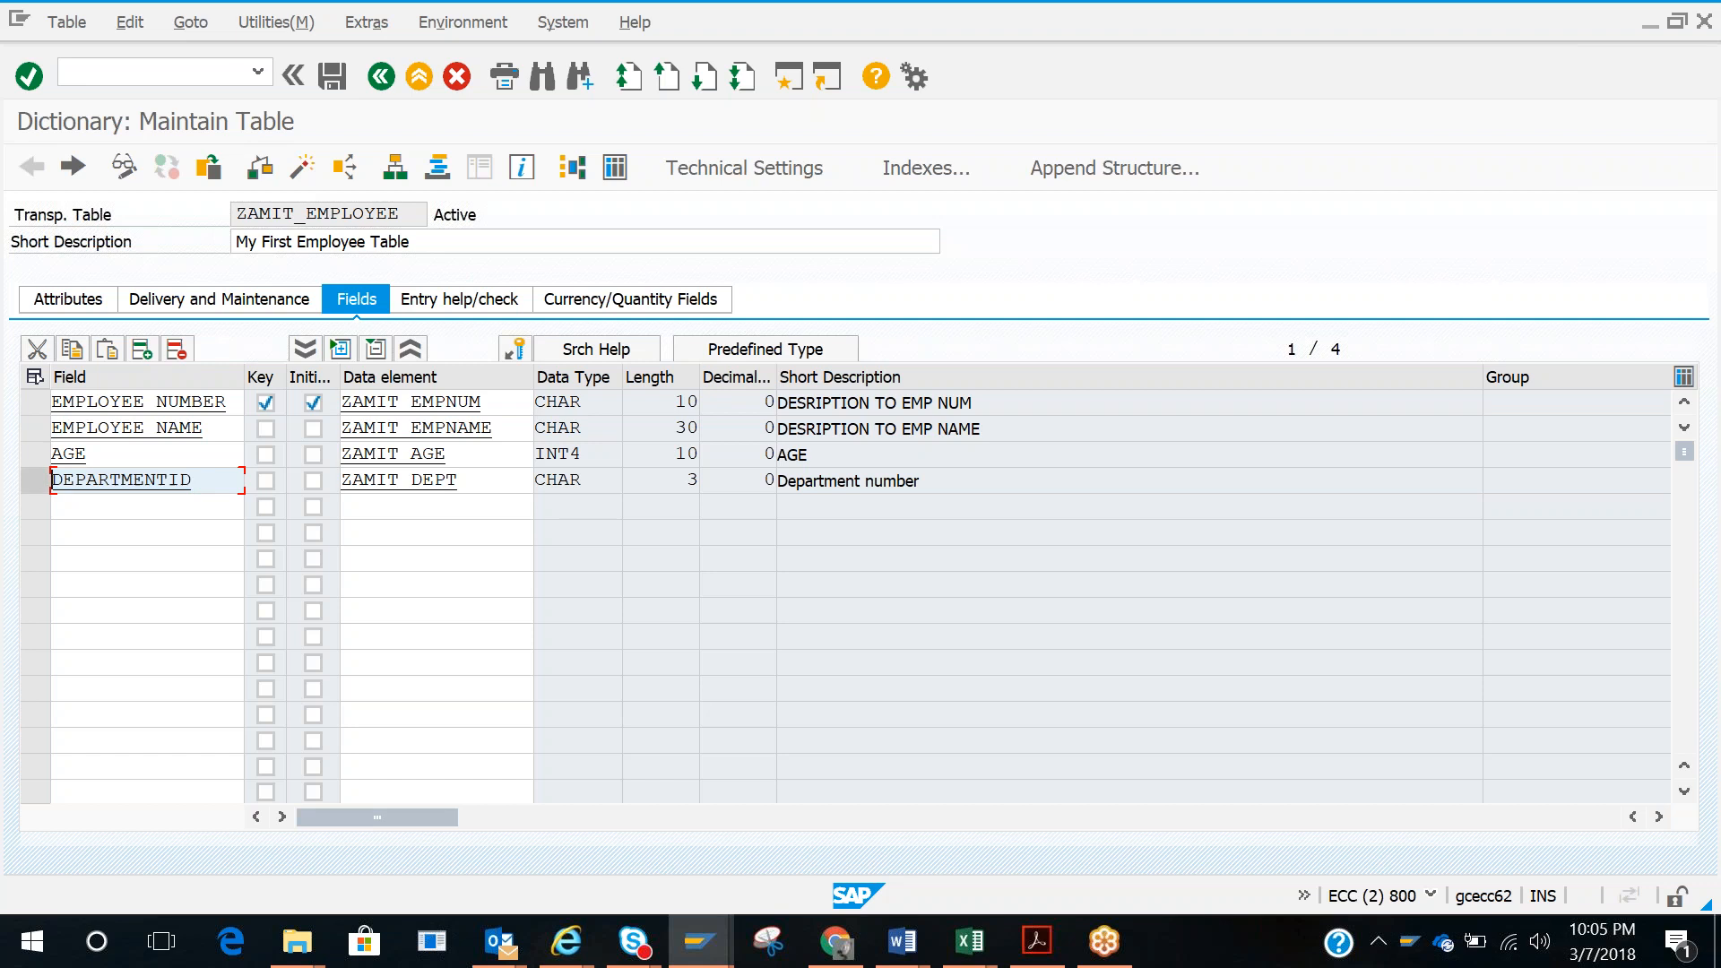
{"action": "key", "text": "alt+Tab"}
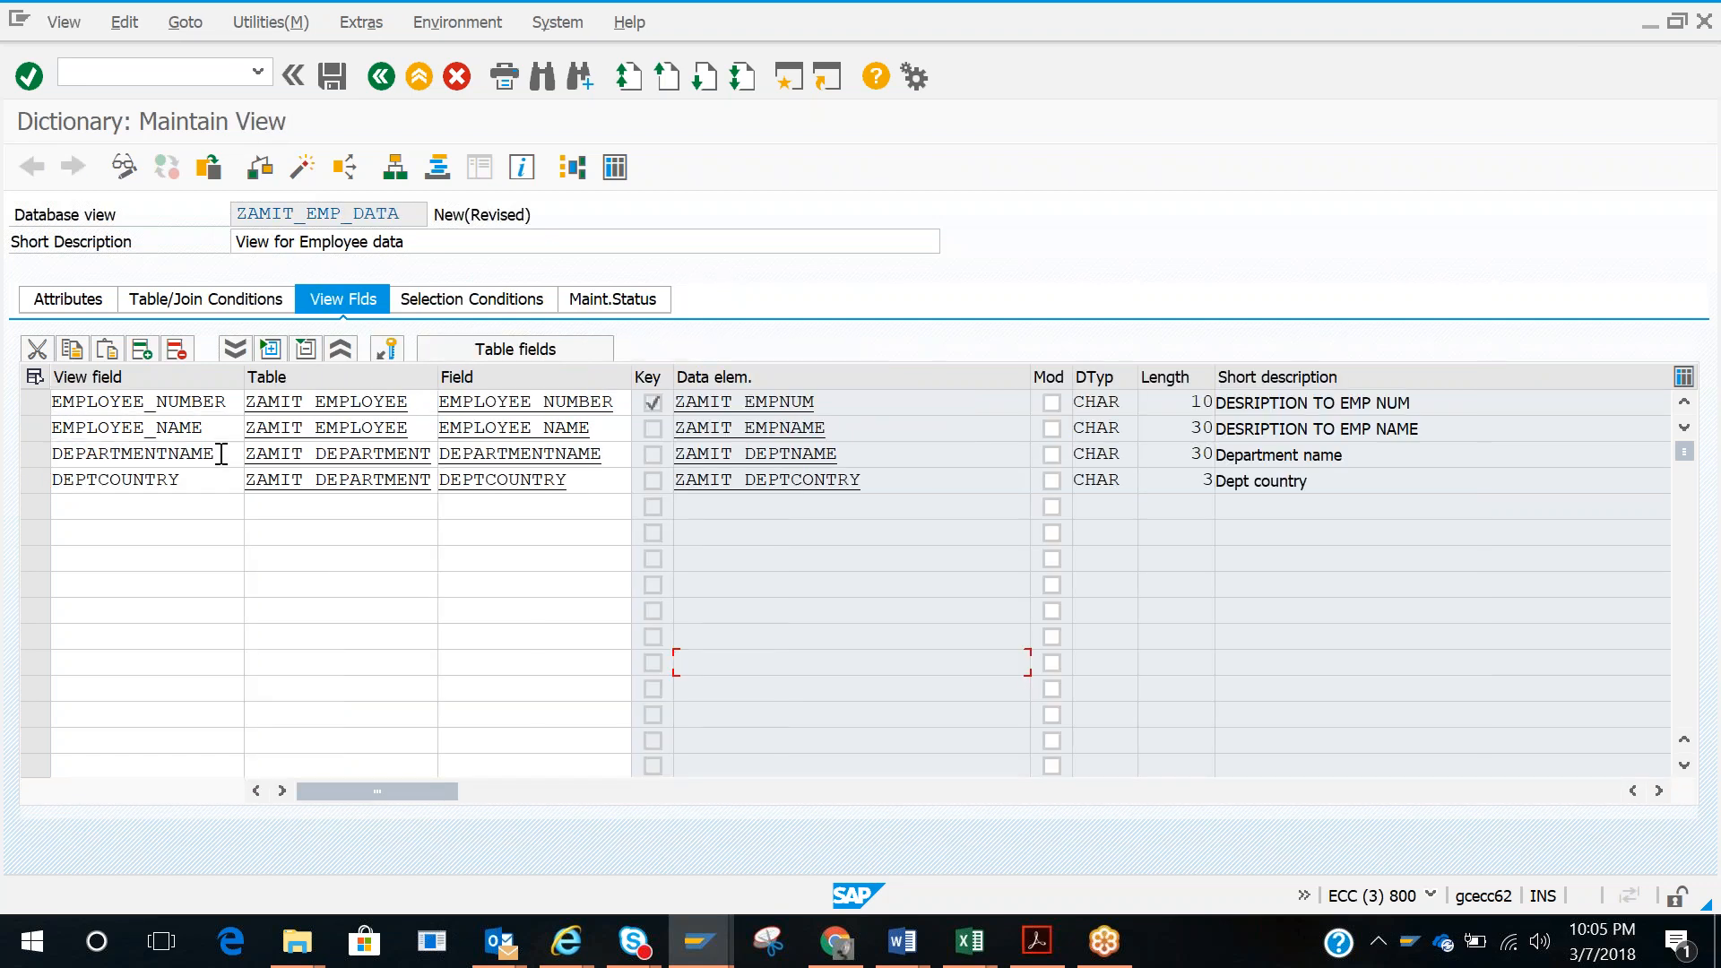
{"action": "left_click", "coordinate": [210, 479]}
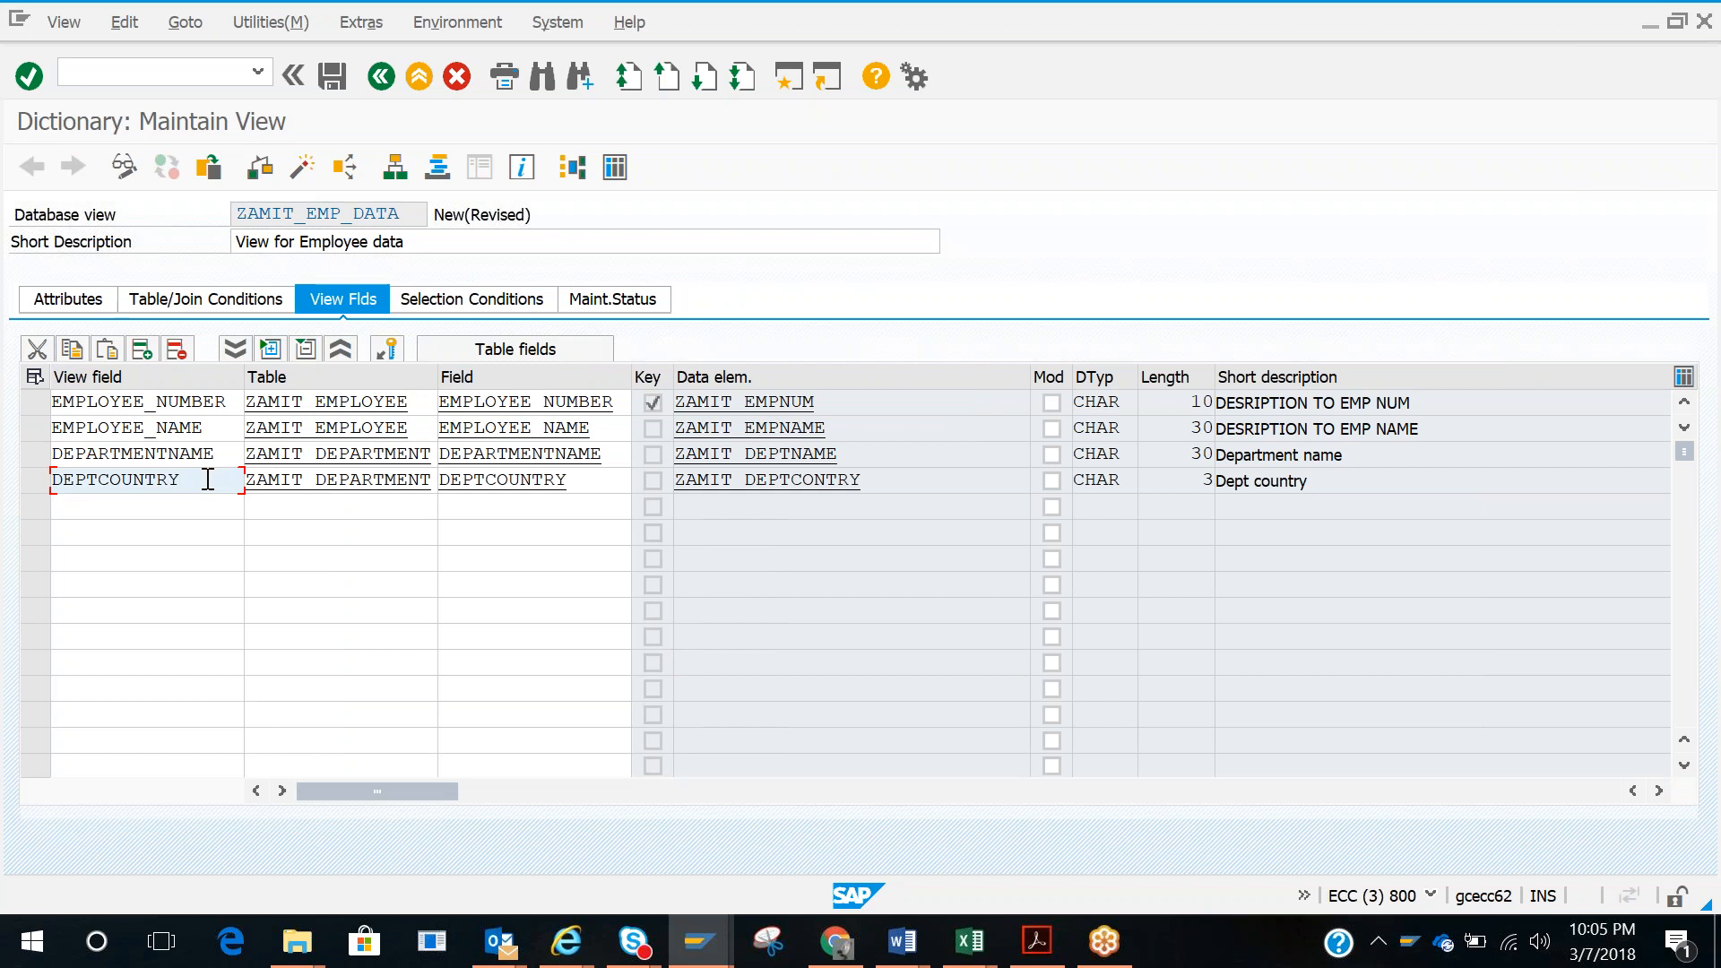
{"action": "key", "text": "alt+Tab"}
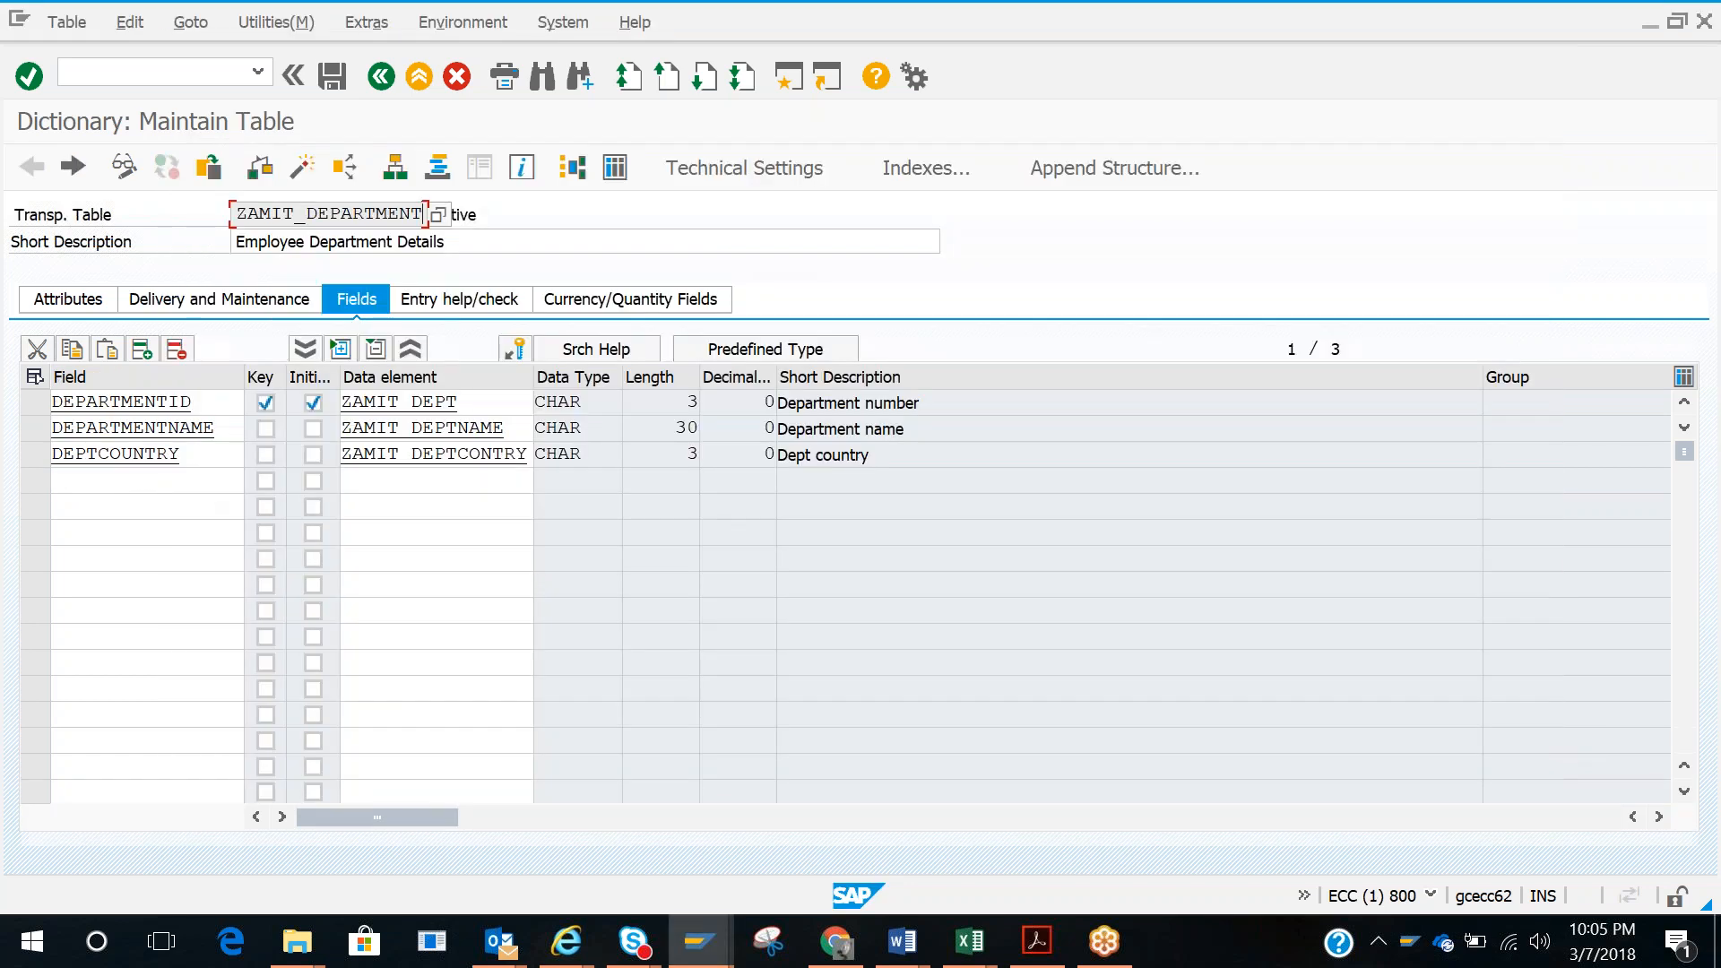
{"action": "left_click", "coordinate": [205, 408]}
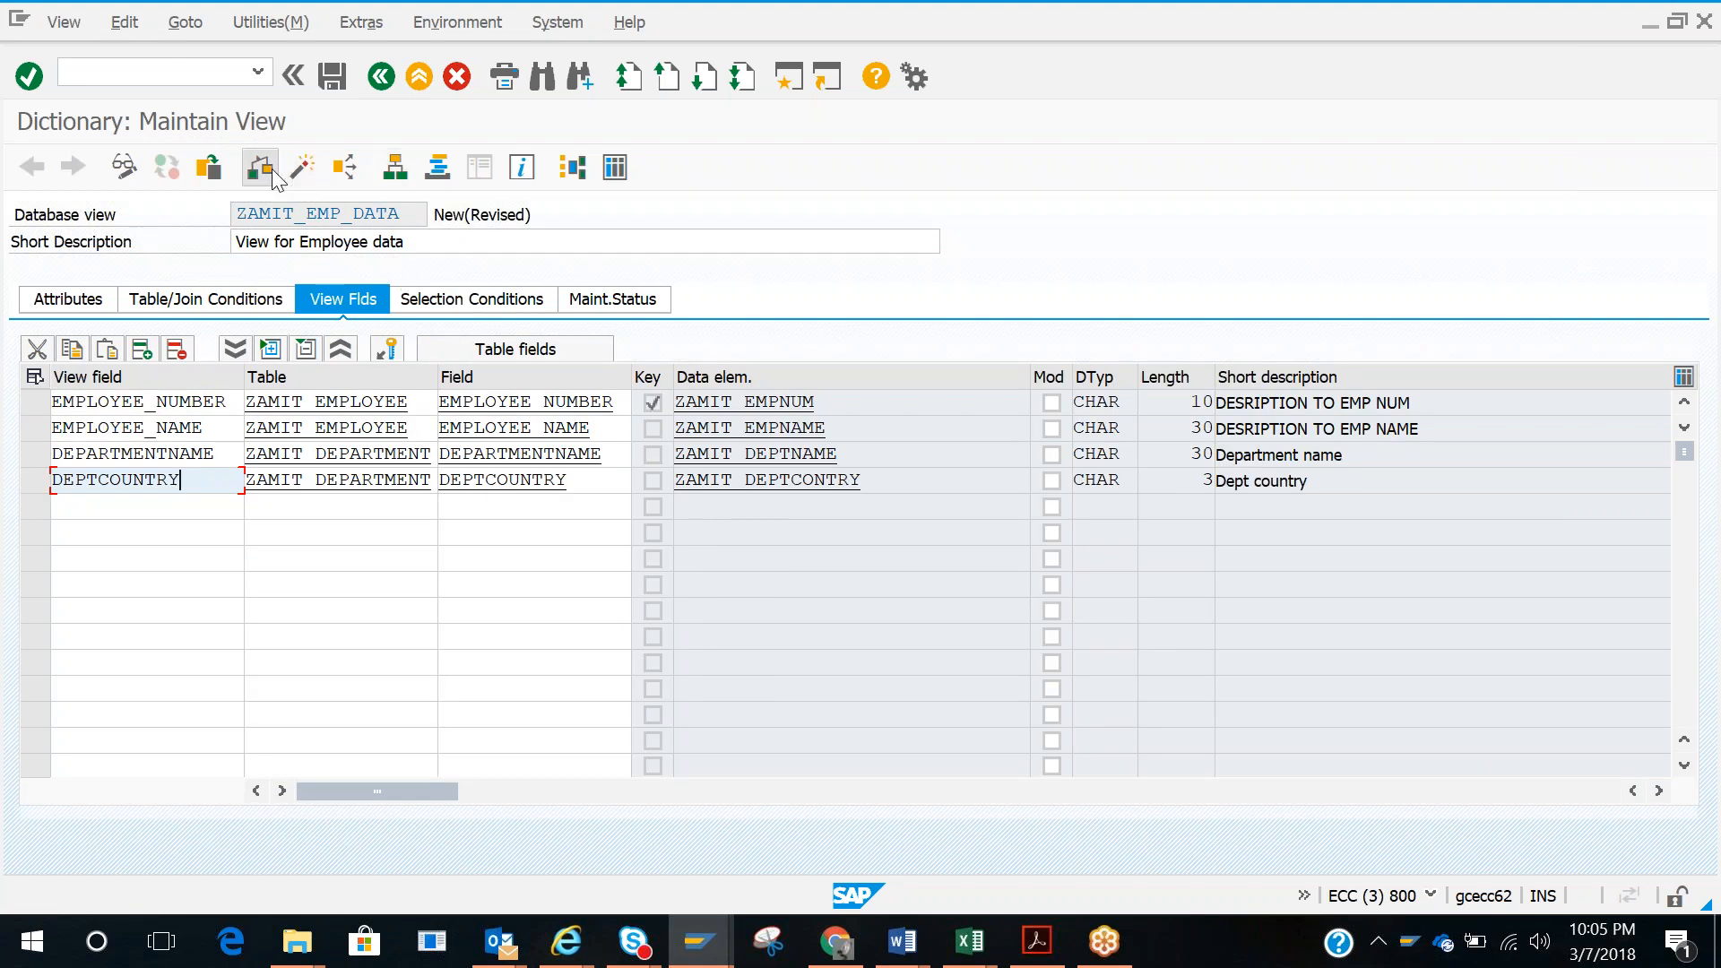
Step: Save the ZAMIT_EMP_DATA view as a local object and activate it without showing the activation log
{"action": "left_click", "coordinate": [331, 77]}
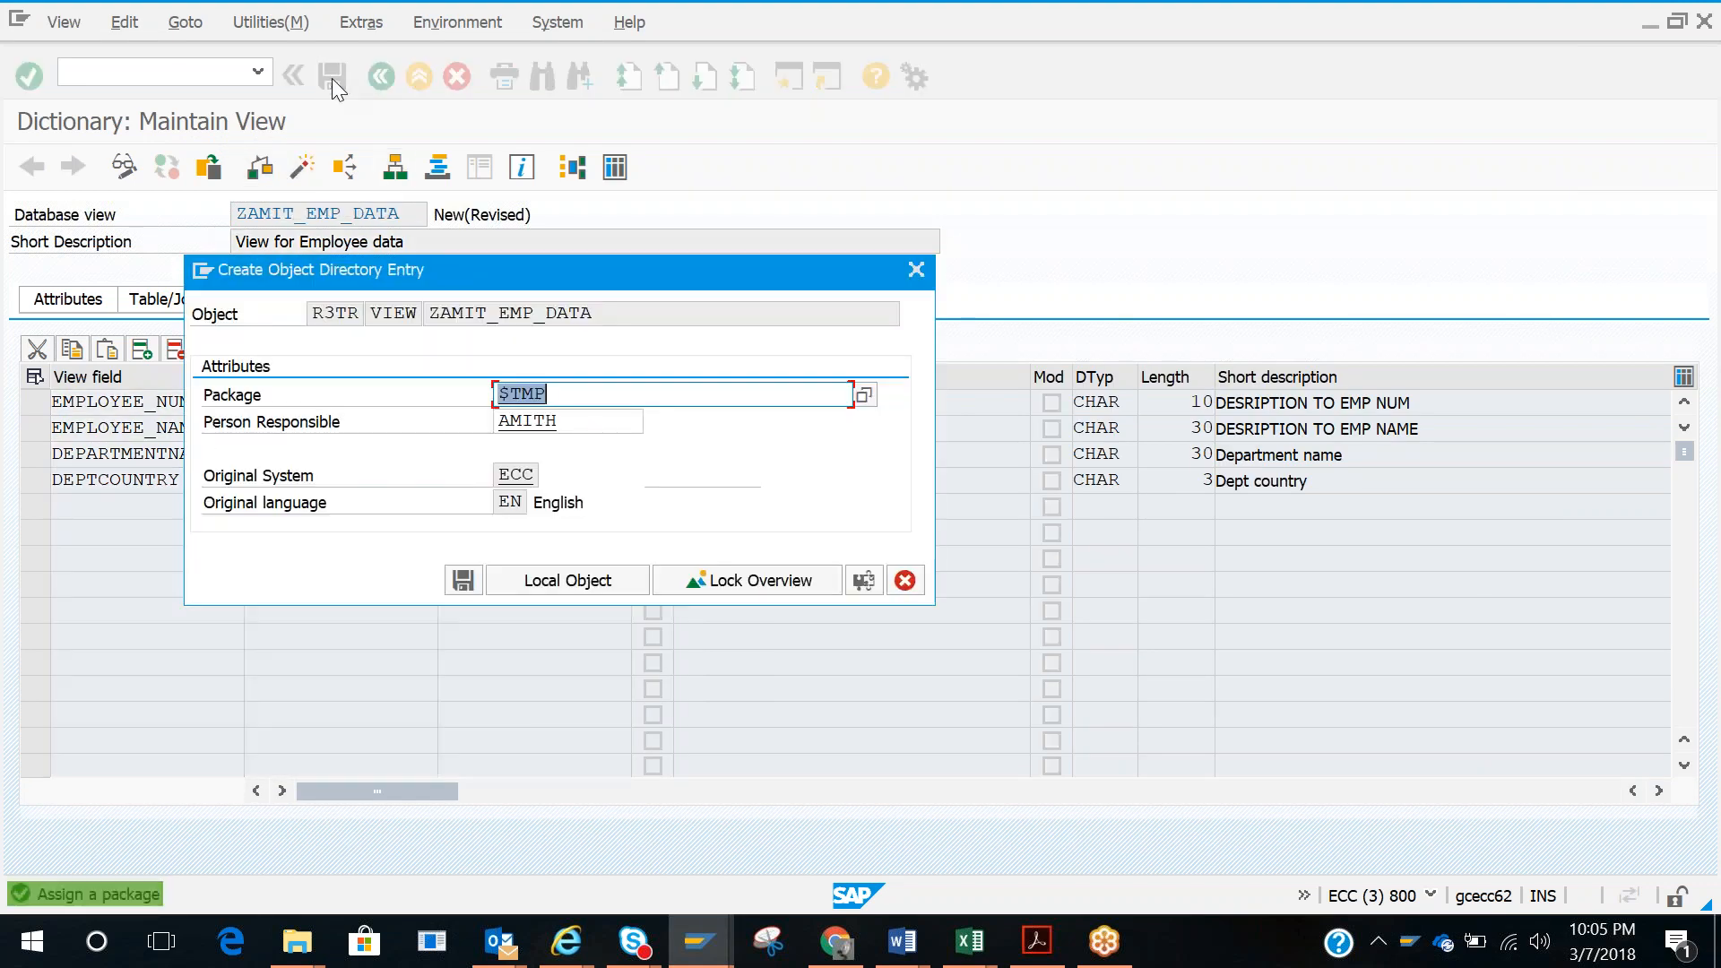
{"action": "left_click", "coordinate": [551, 581]}
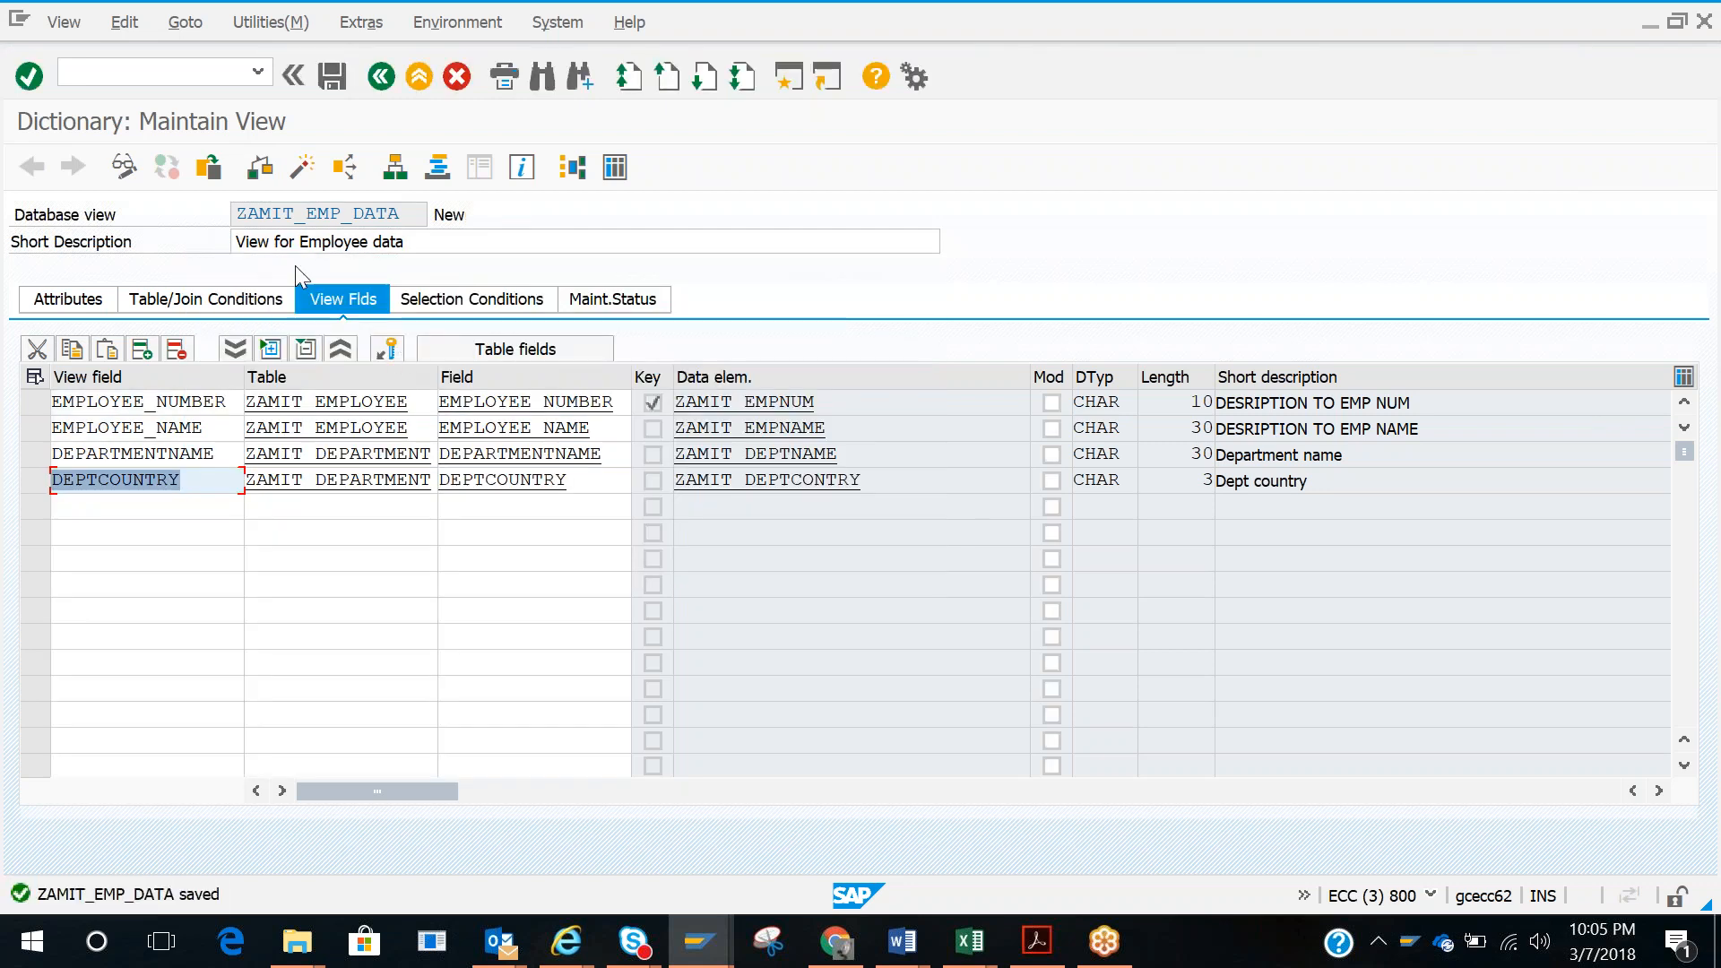
{"action": "left_click", "coordinate": [302, 166]}
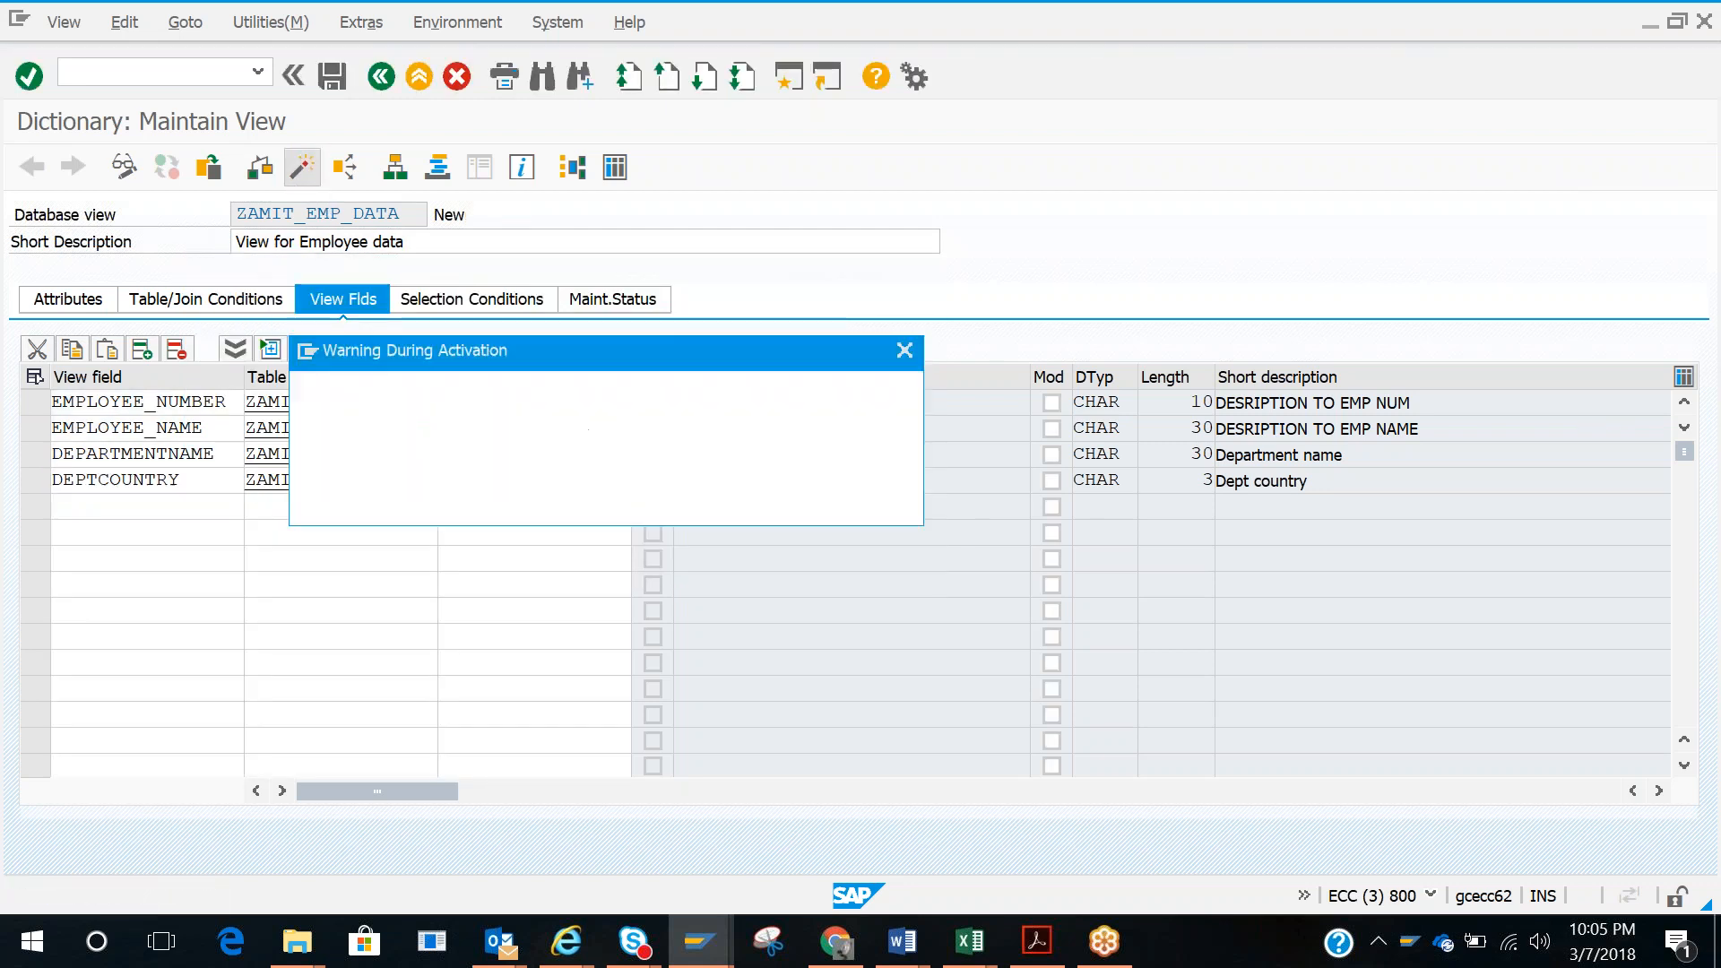
{"action": "left_click", "coordinate": [590, 504]}
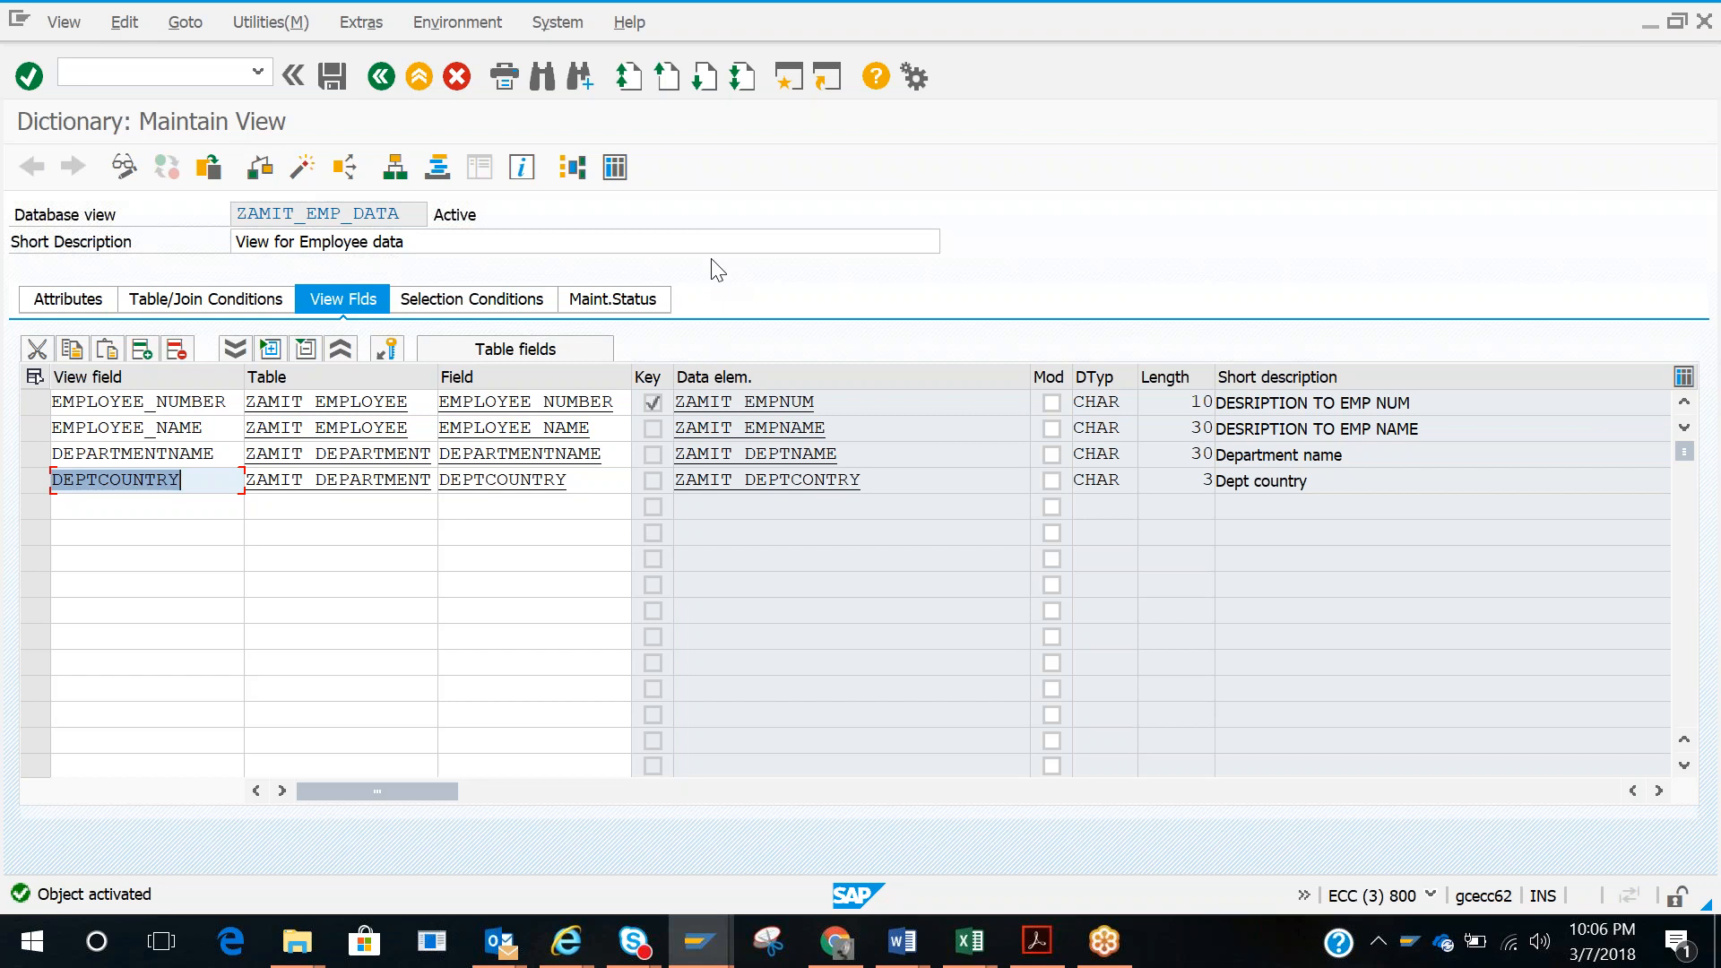
Step: Open the data browser selection screen for the contents of the ZAMIT_EMP_DATA view
{"action": "left_click", "coordinate": [417, 402]}
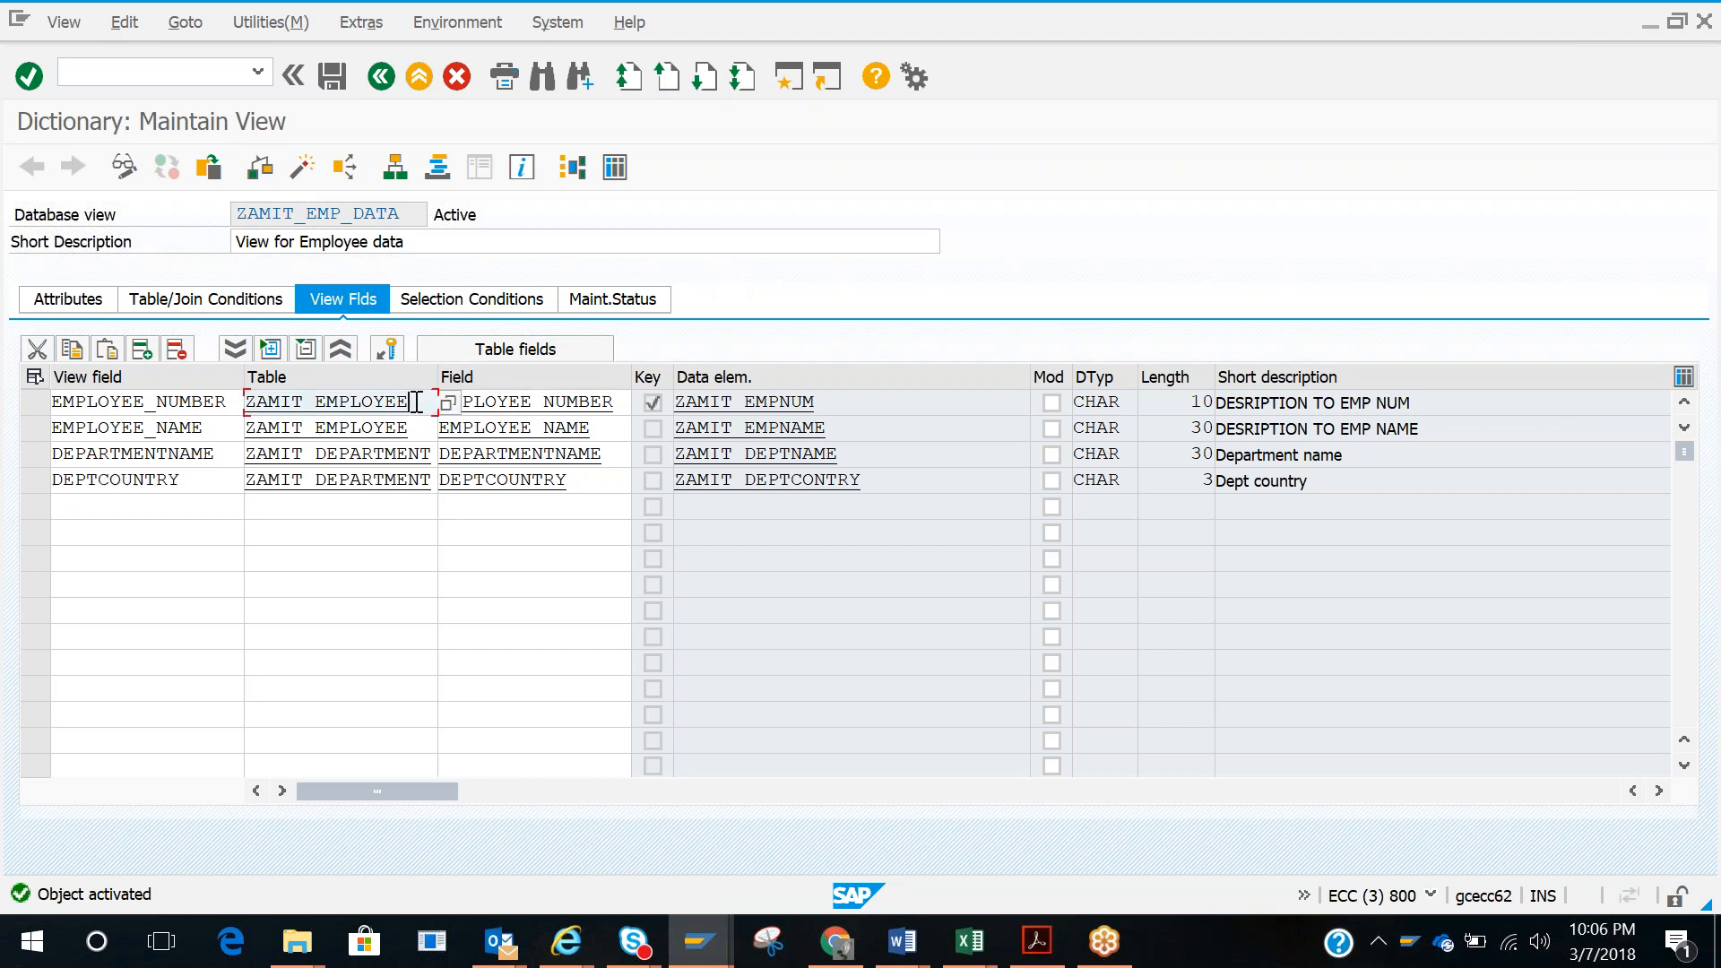
{"action": "left_click", "coordinate": [258, 454]}
{"action": "left_click", "coordinate": [413, 505]}
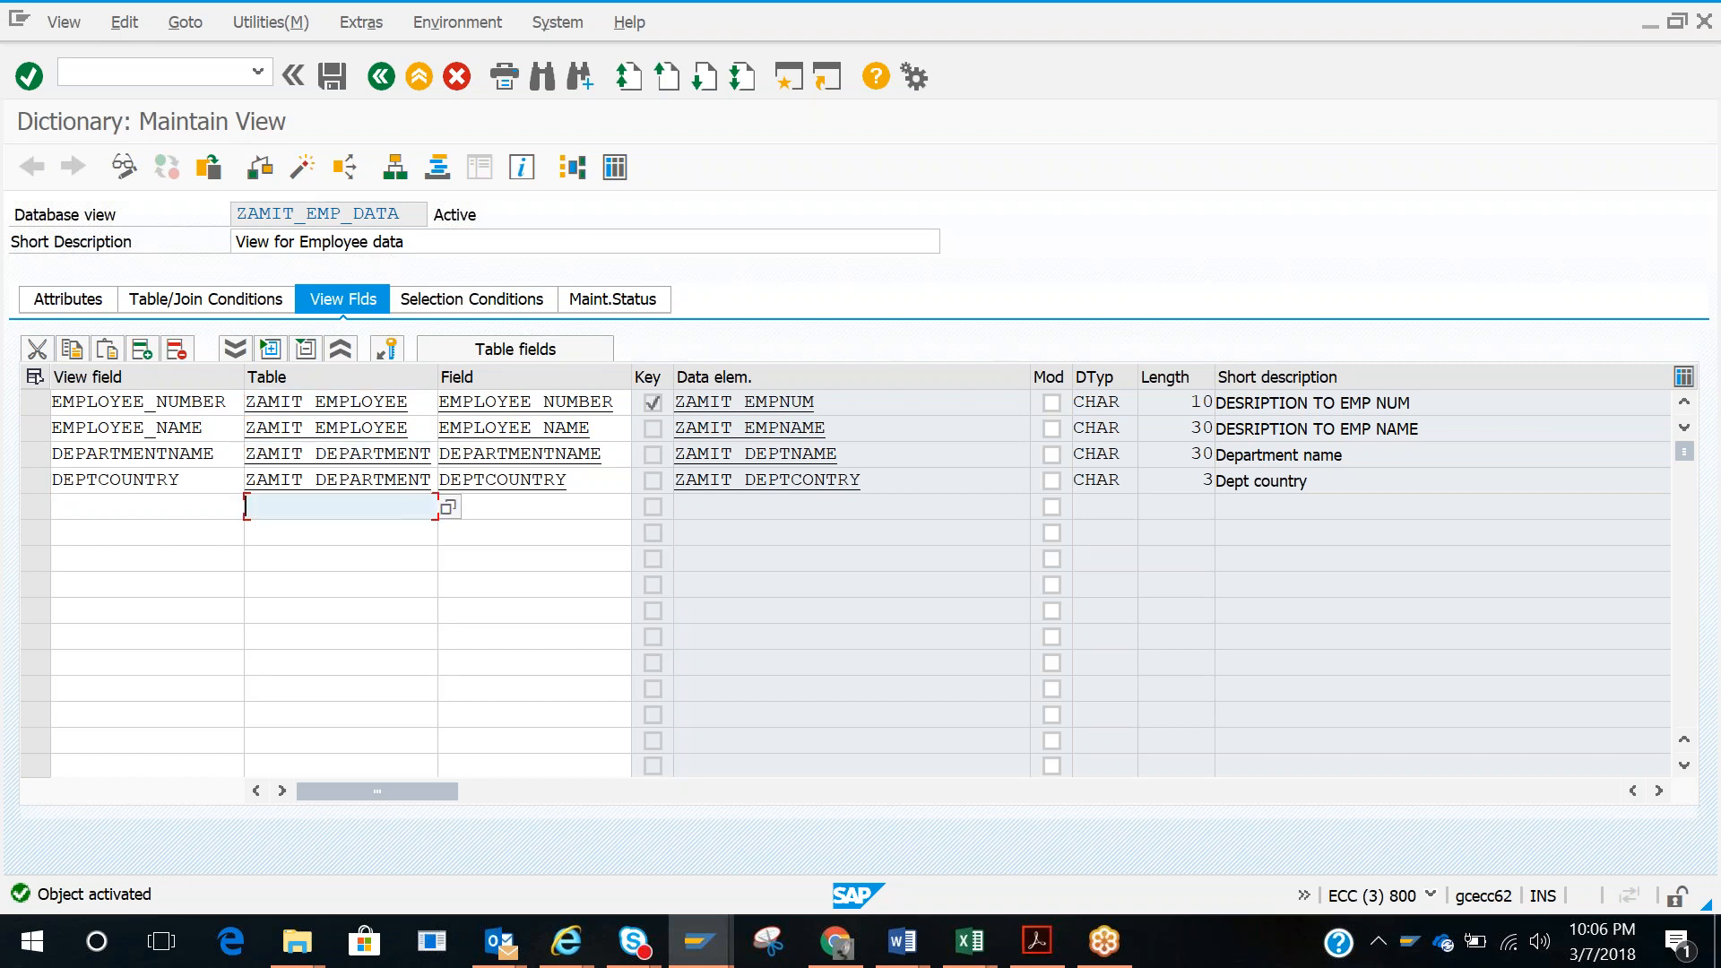
{"action": "left_click", "coordinate": [626, 173]}
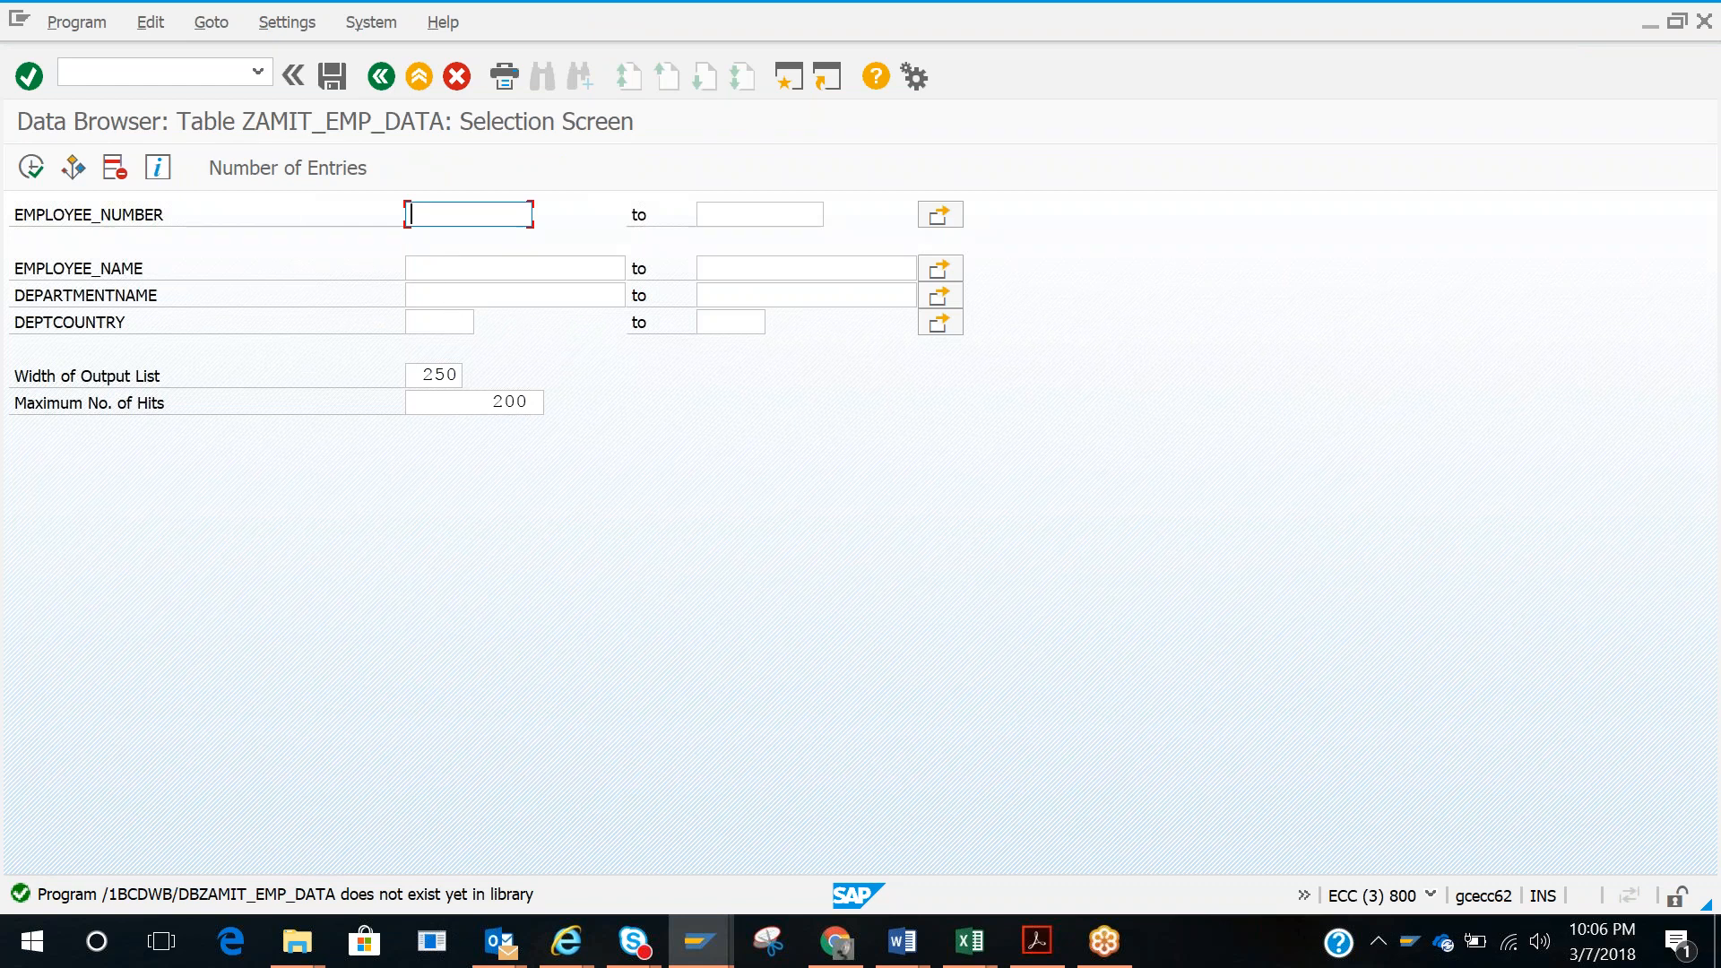
Step: Display all entries of the ZAMIT_EMPLOYEE table to look up the existing employee numbers
{"action": "key", "text": "alt+Tab"}
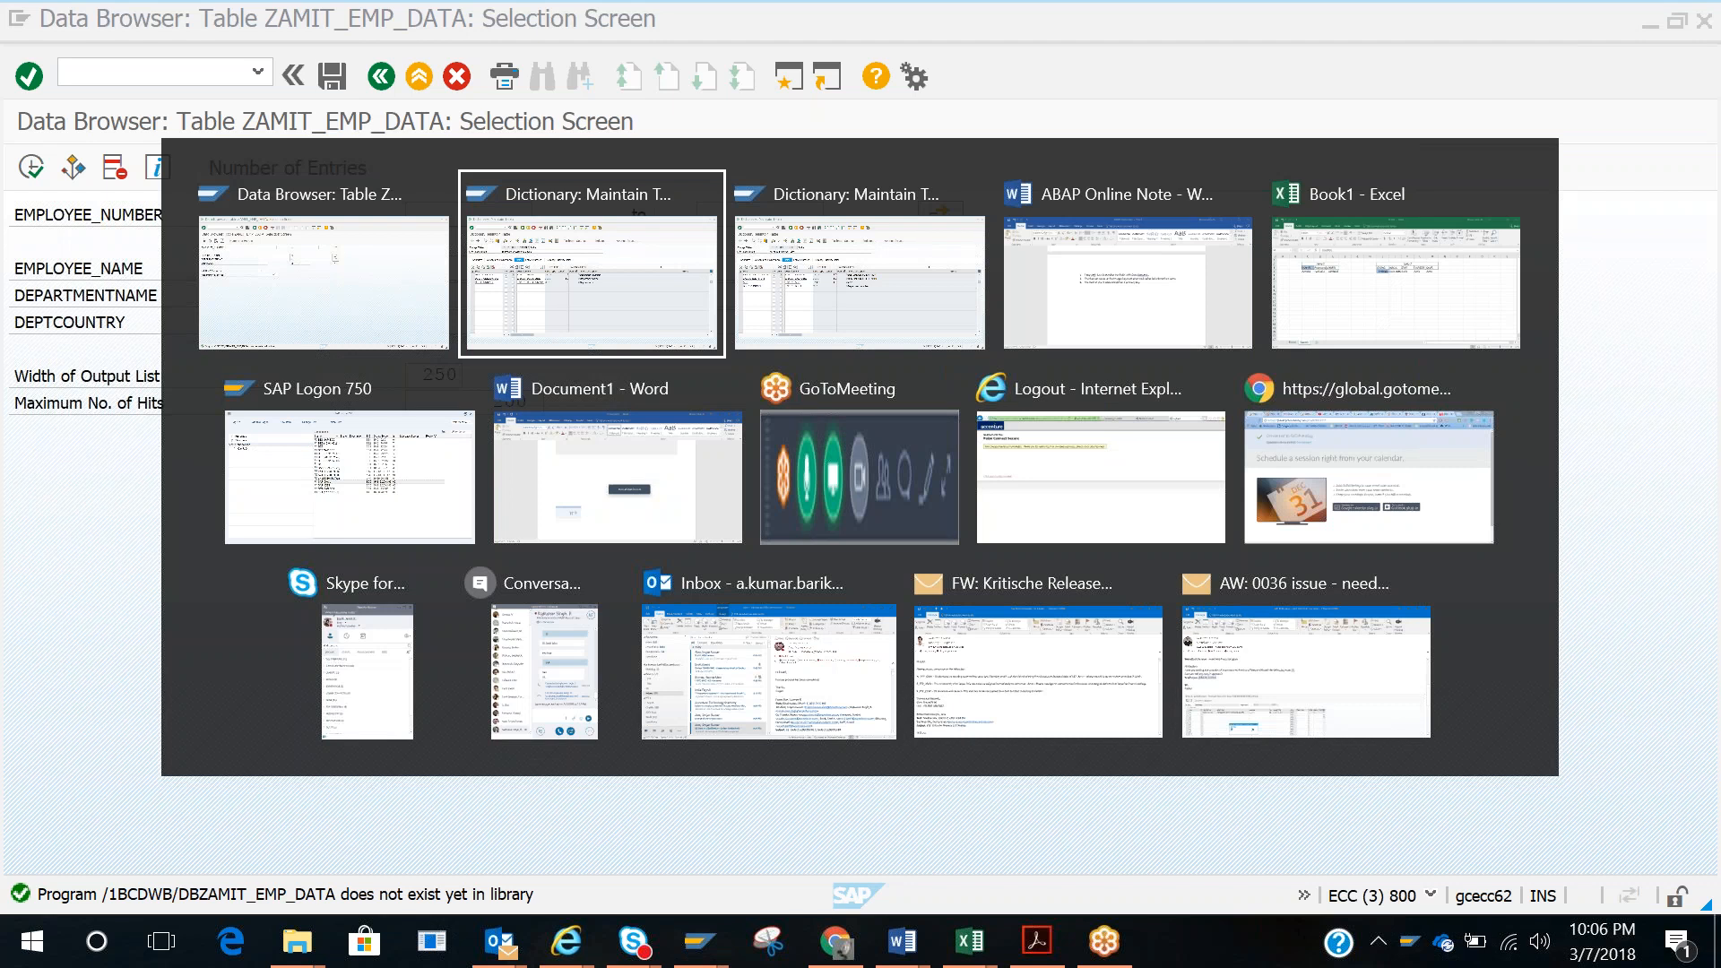
{"action": "key", "text": "alt+Tab"}
{"action": "key", "text": "alt+Tab"}
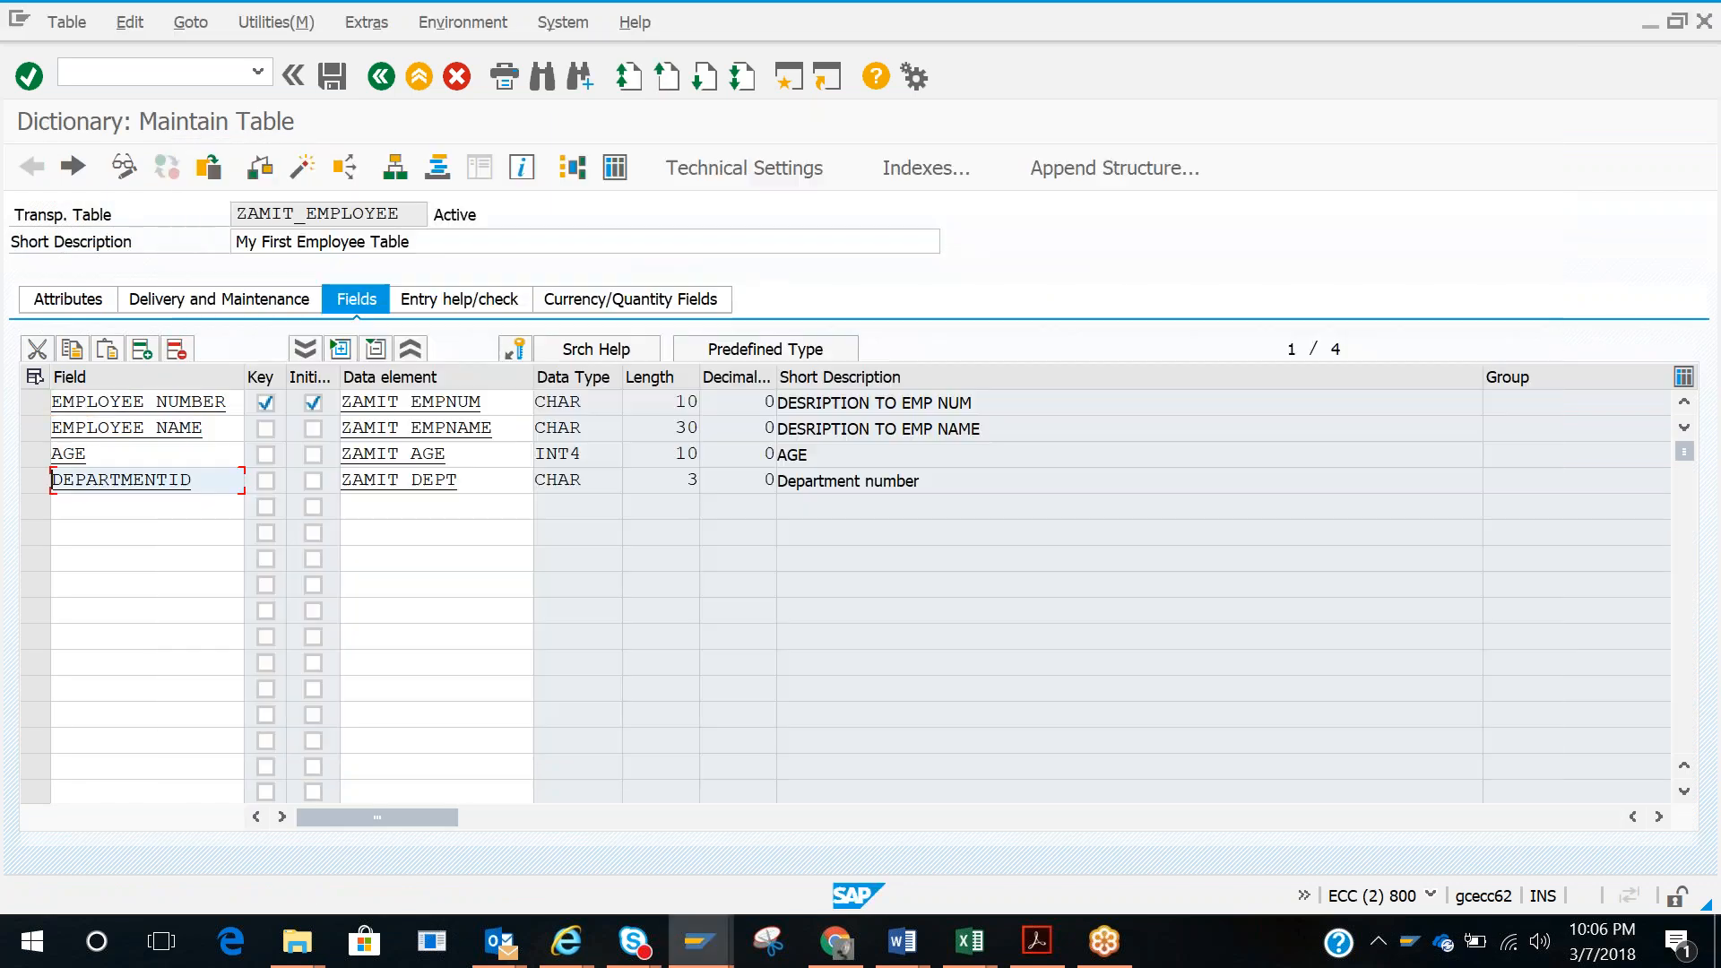
{"action": "left_click", "coordinate": [615, 167]}
{"action": "left_click", "coordinate": [32, 166]}
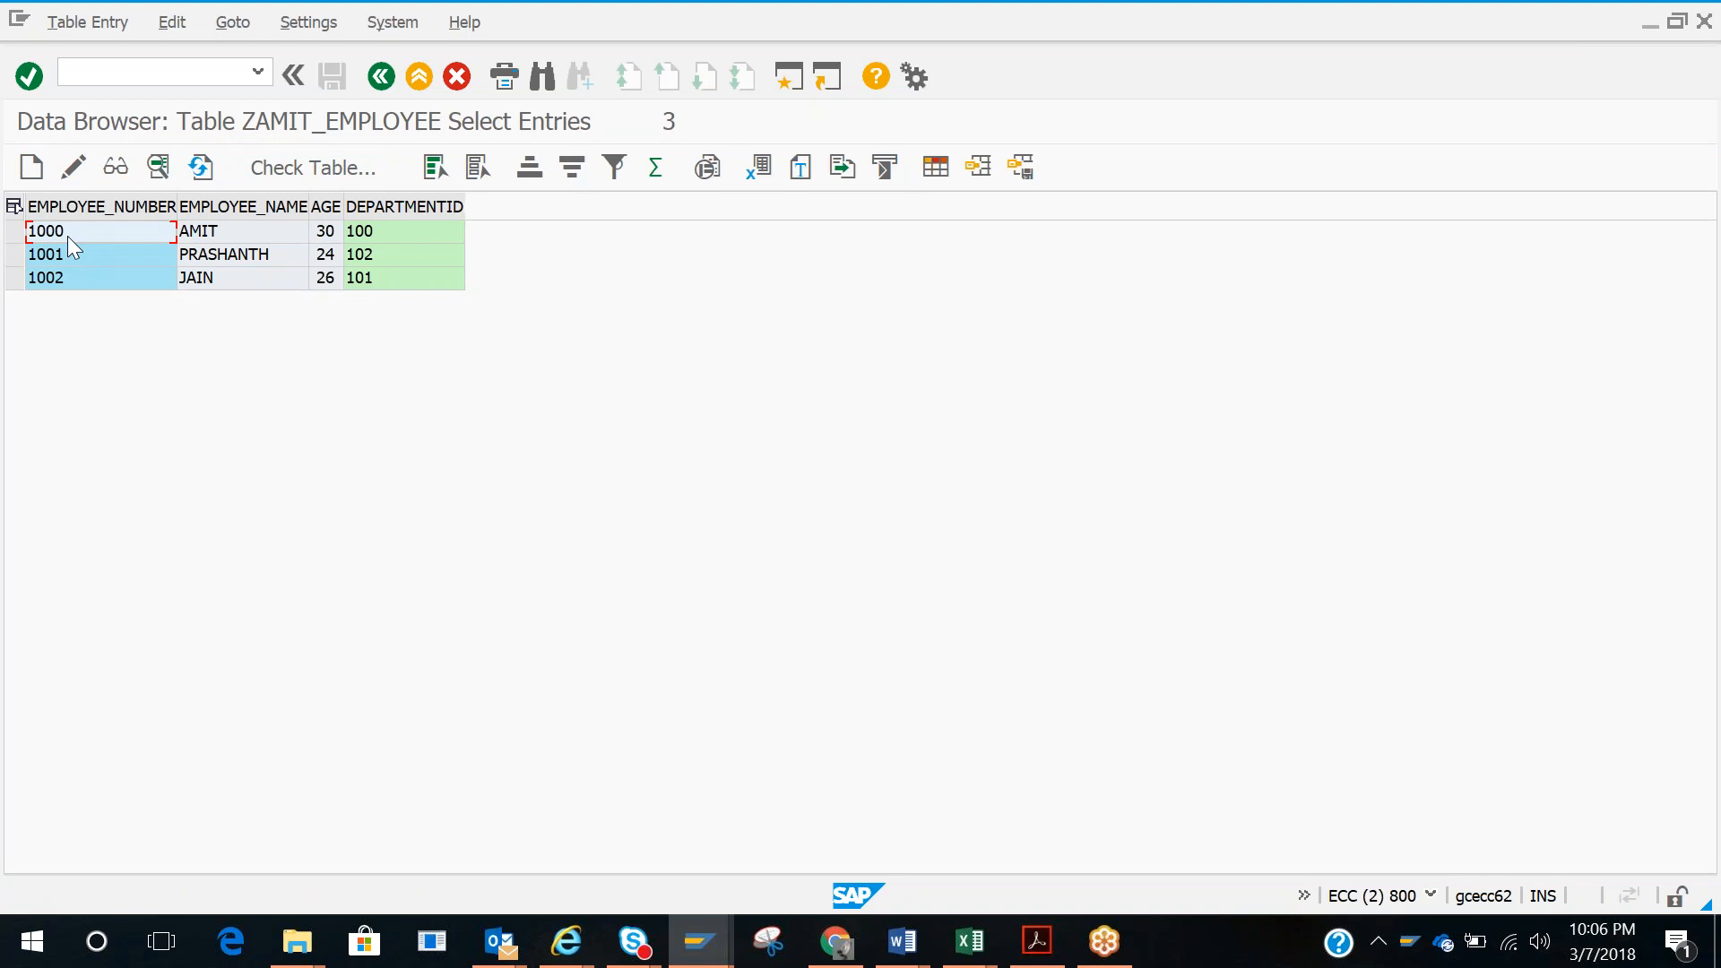
Step: Restrict the employee number selection for the ZAMIT_EMP_DATA view to the number of the first employee in ZAMIT_EMPLOYEE
{"action": "key", "text": "alt+Tab"}
{"action": "key", "text": "alt+Tab"}
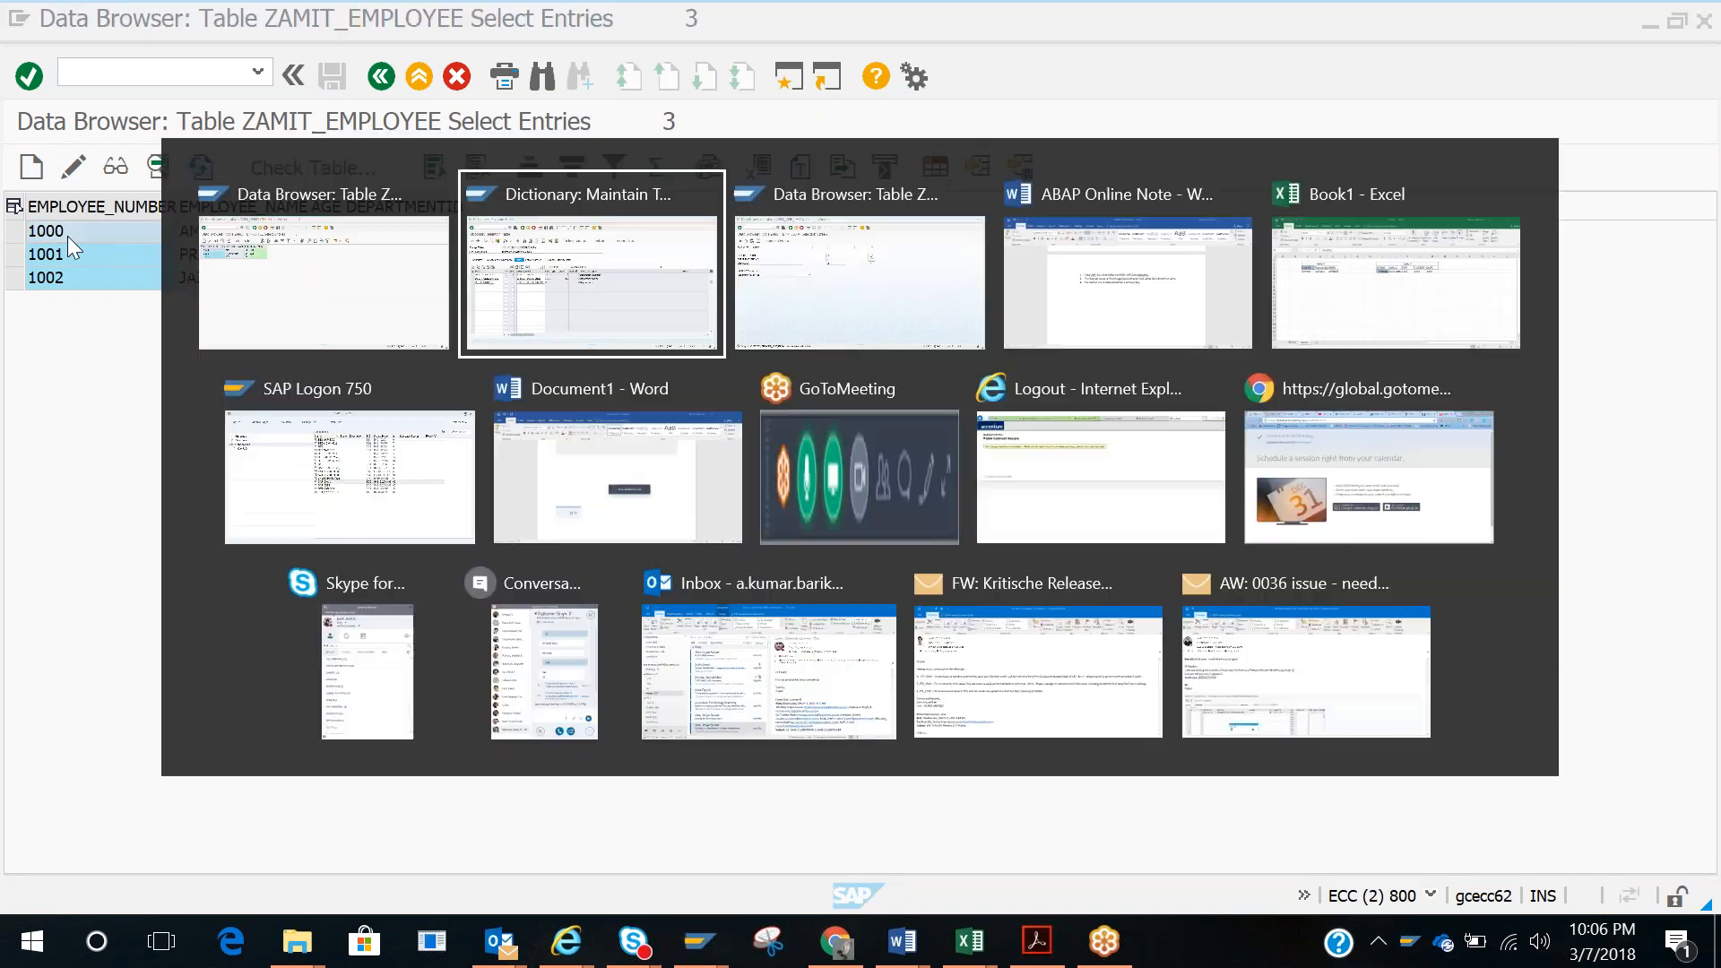
{"action": "type", "text": "1000"}
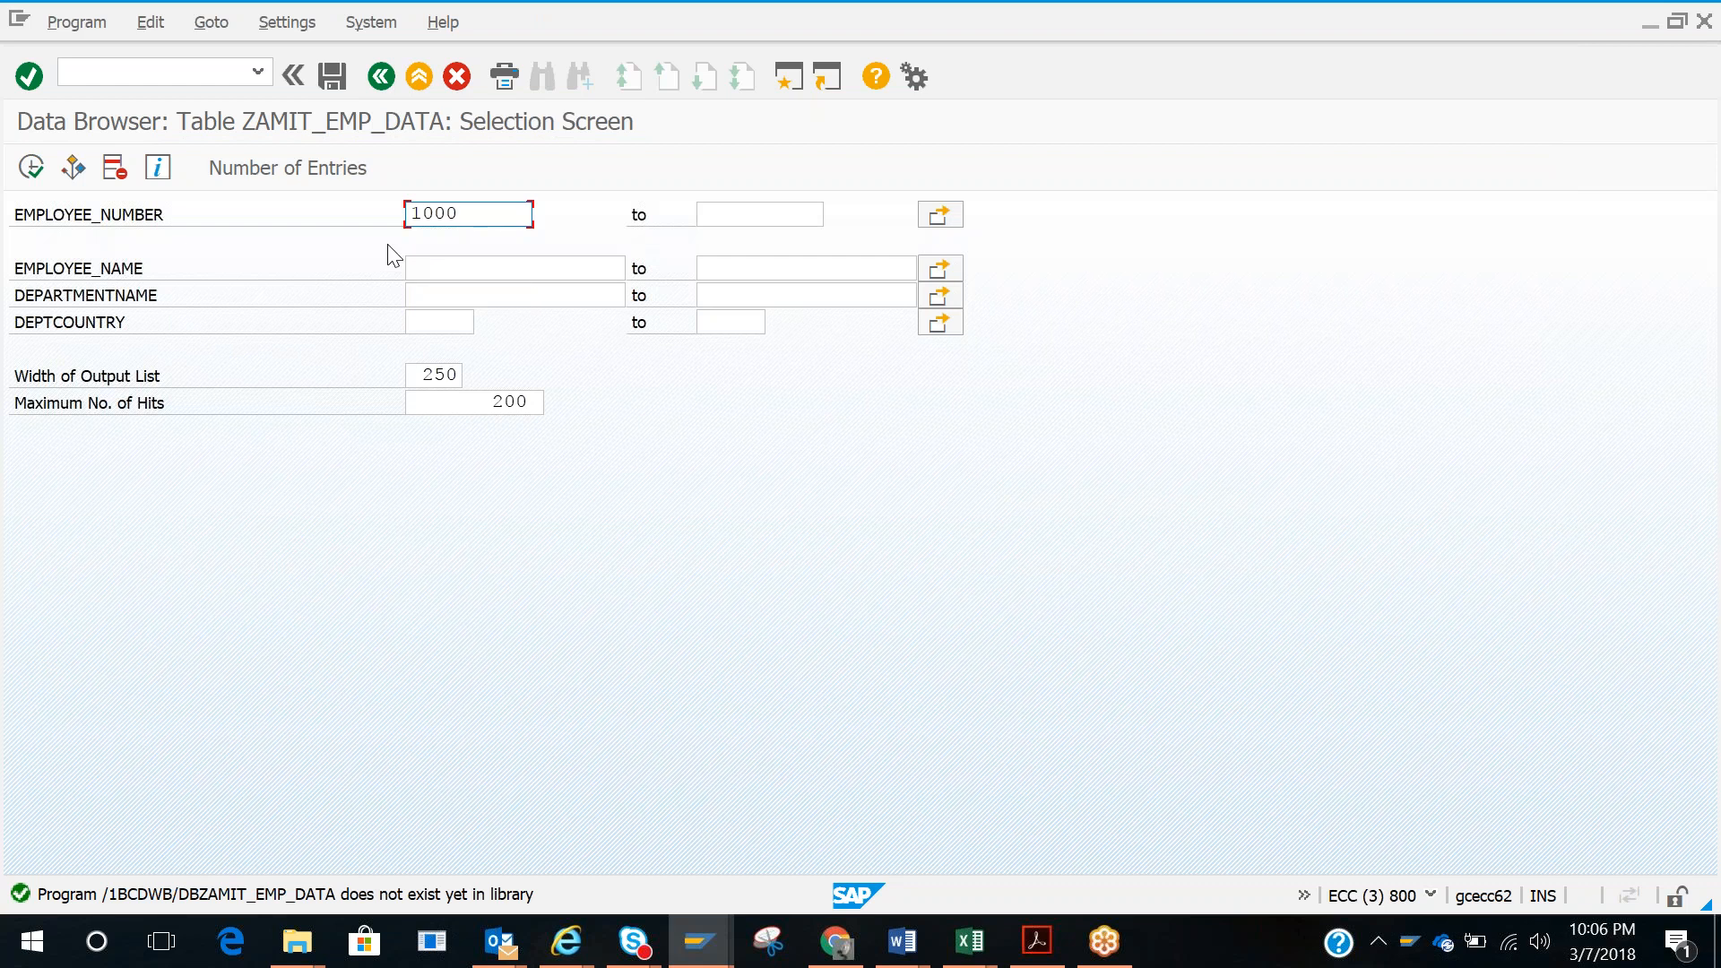
Step: Check the name and department ID of the first employee in the ZAMIT_EMPLOYEE entries
{"action": "key", "text": "alt+Tab"}
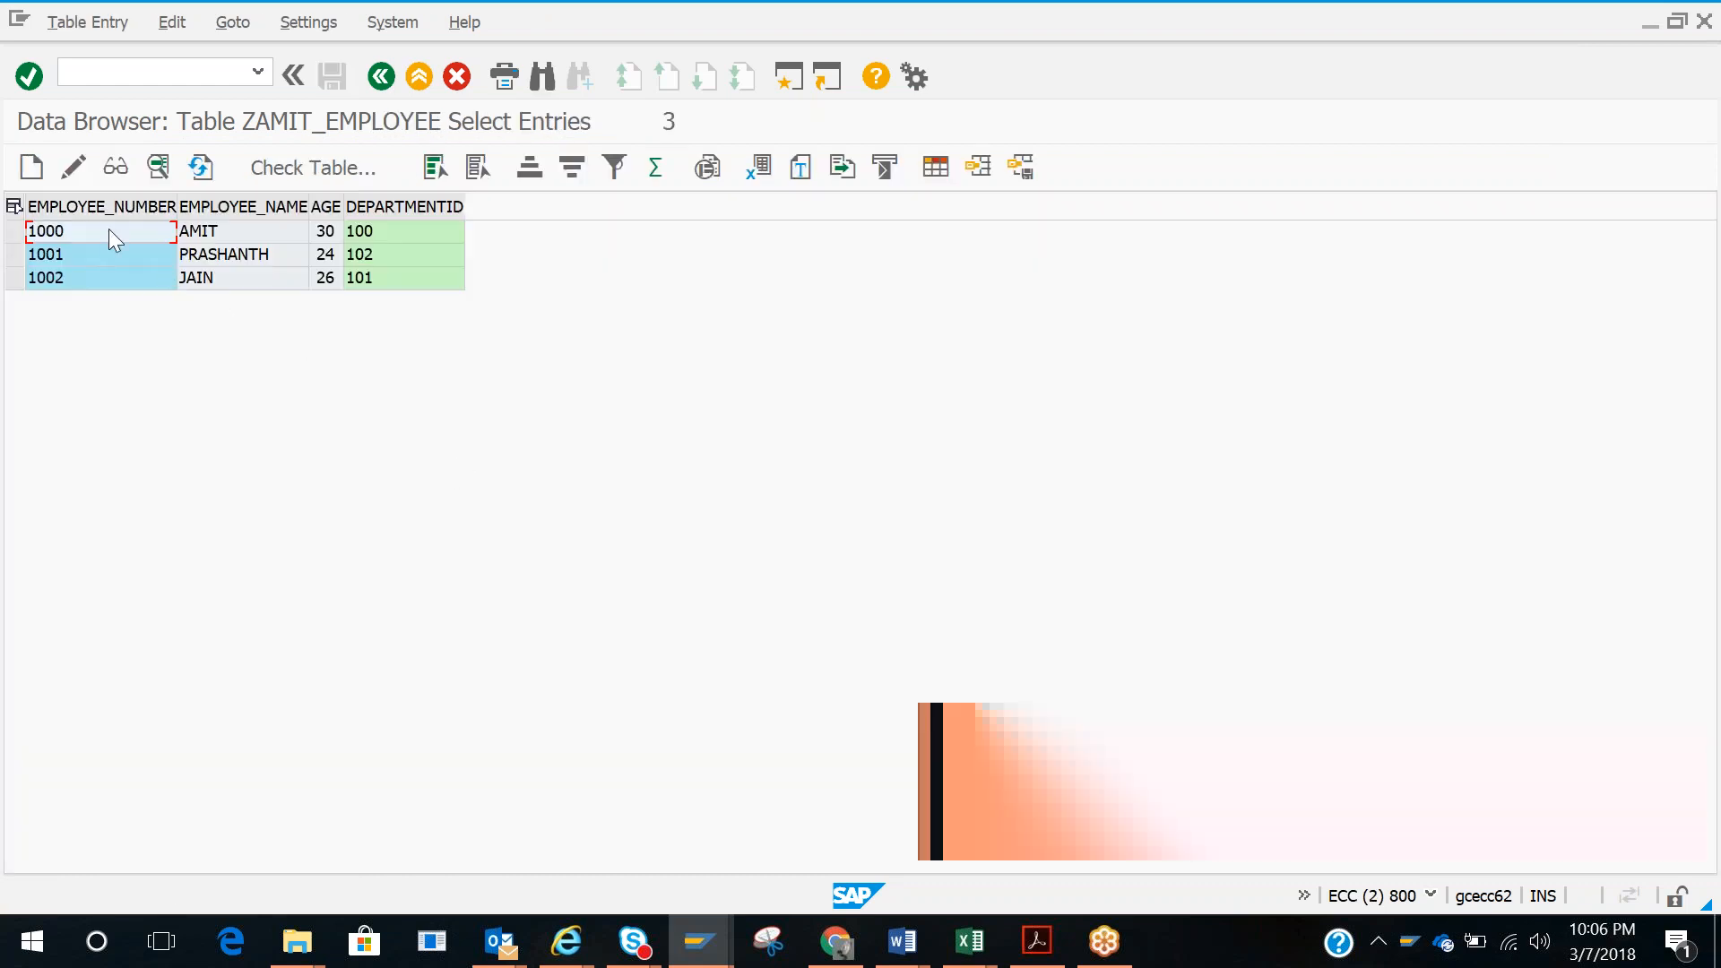
{"action": "left_click", "coordinate": [212, 236]}
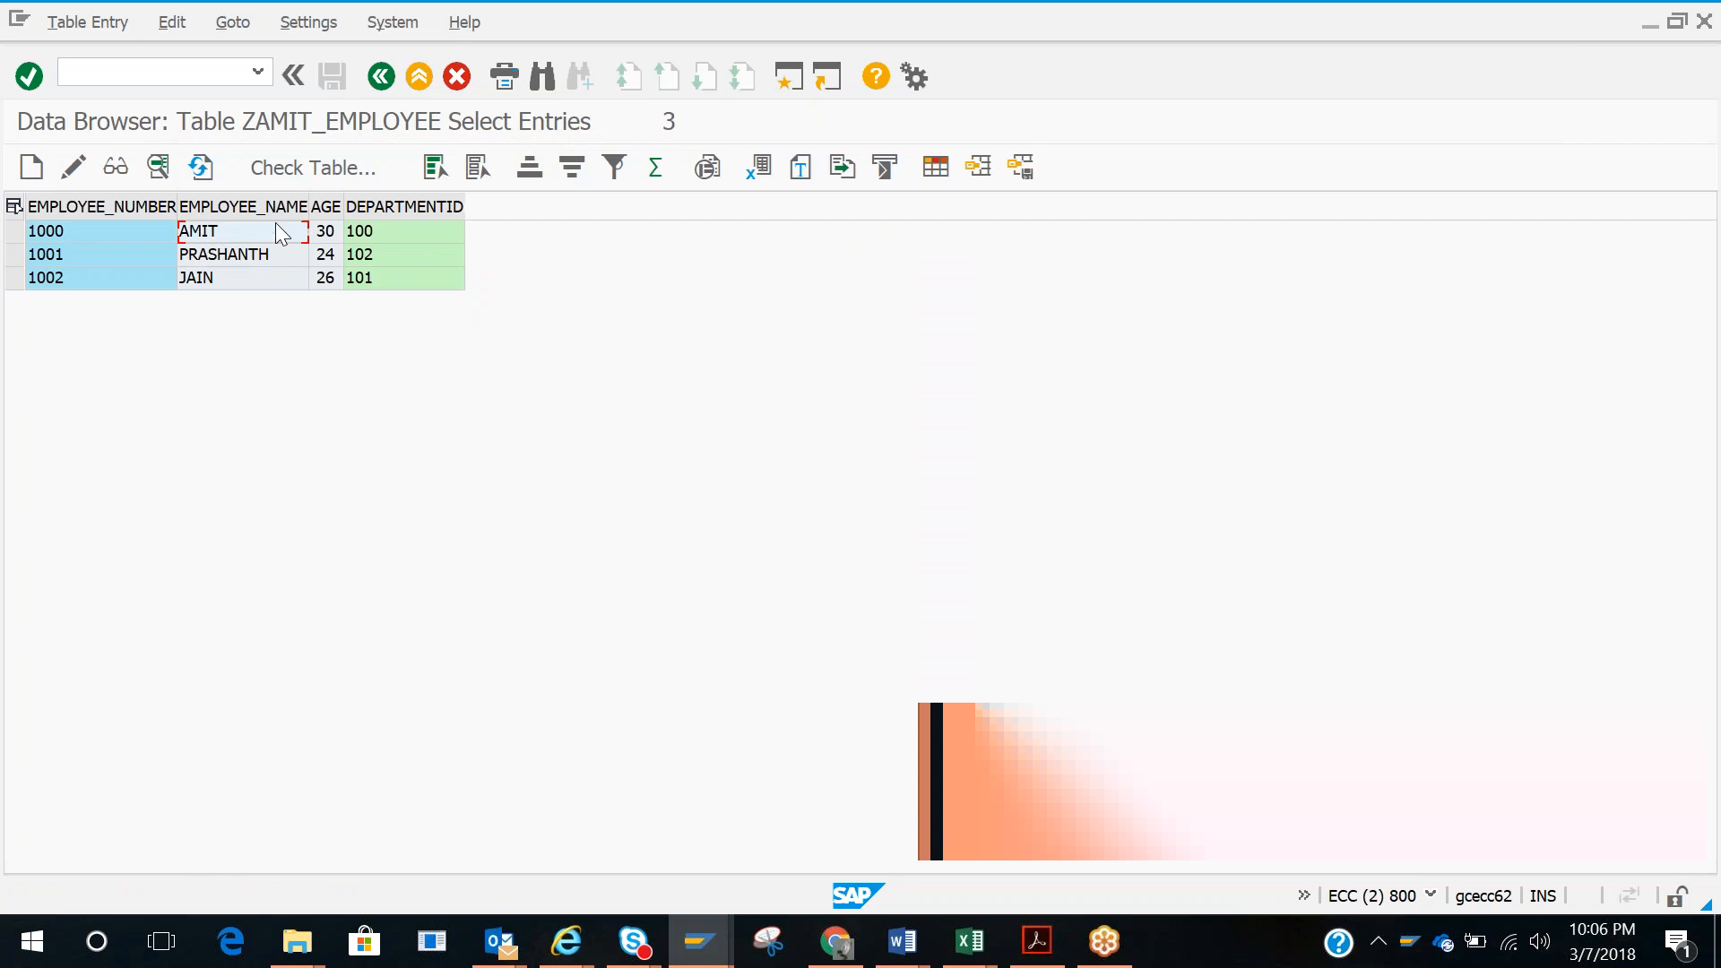
{"action": "left_click", "coordinate": [384, 237]}
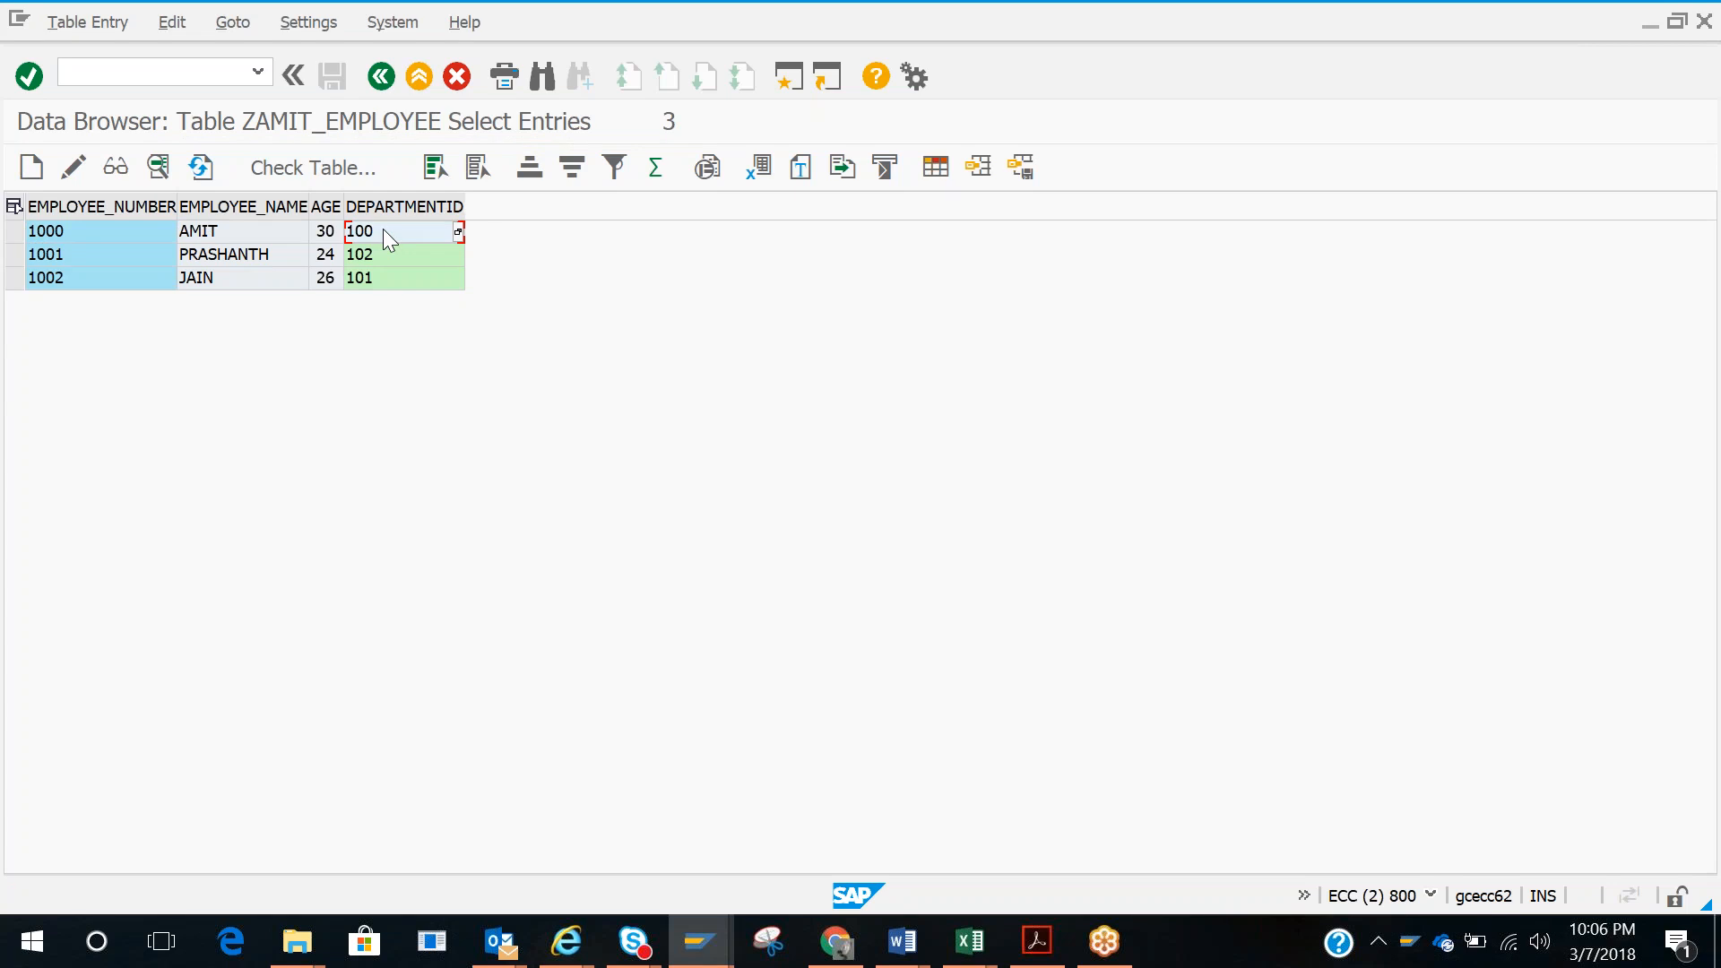
Step: Display the ZAMIT_DEPARTMENT entry for department ID 100 and check its department name and country
{"action": "key", "text": "alt+Tab"}
{"action": "key", "text": "alt+Tab"}
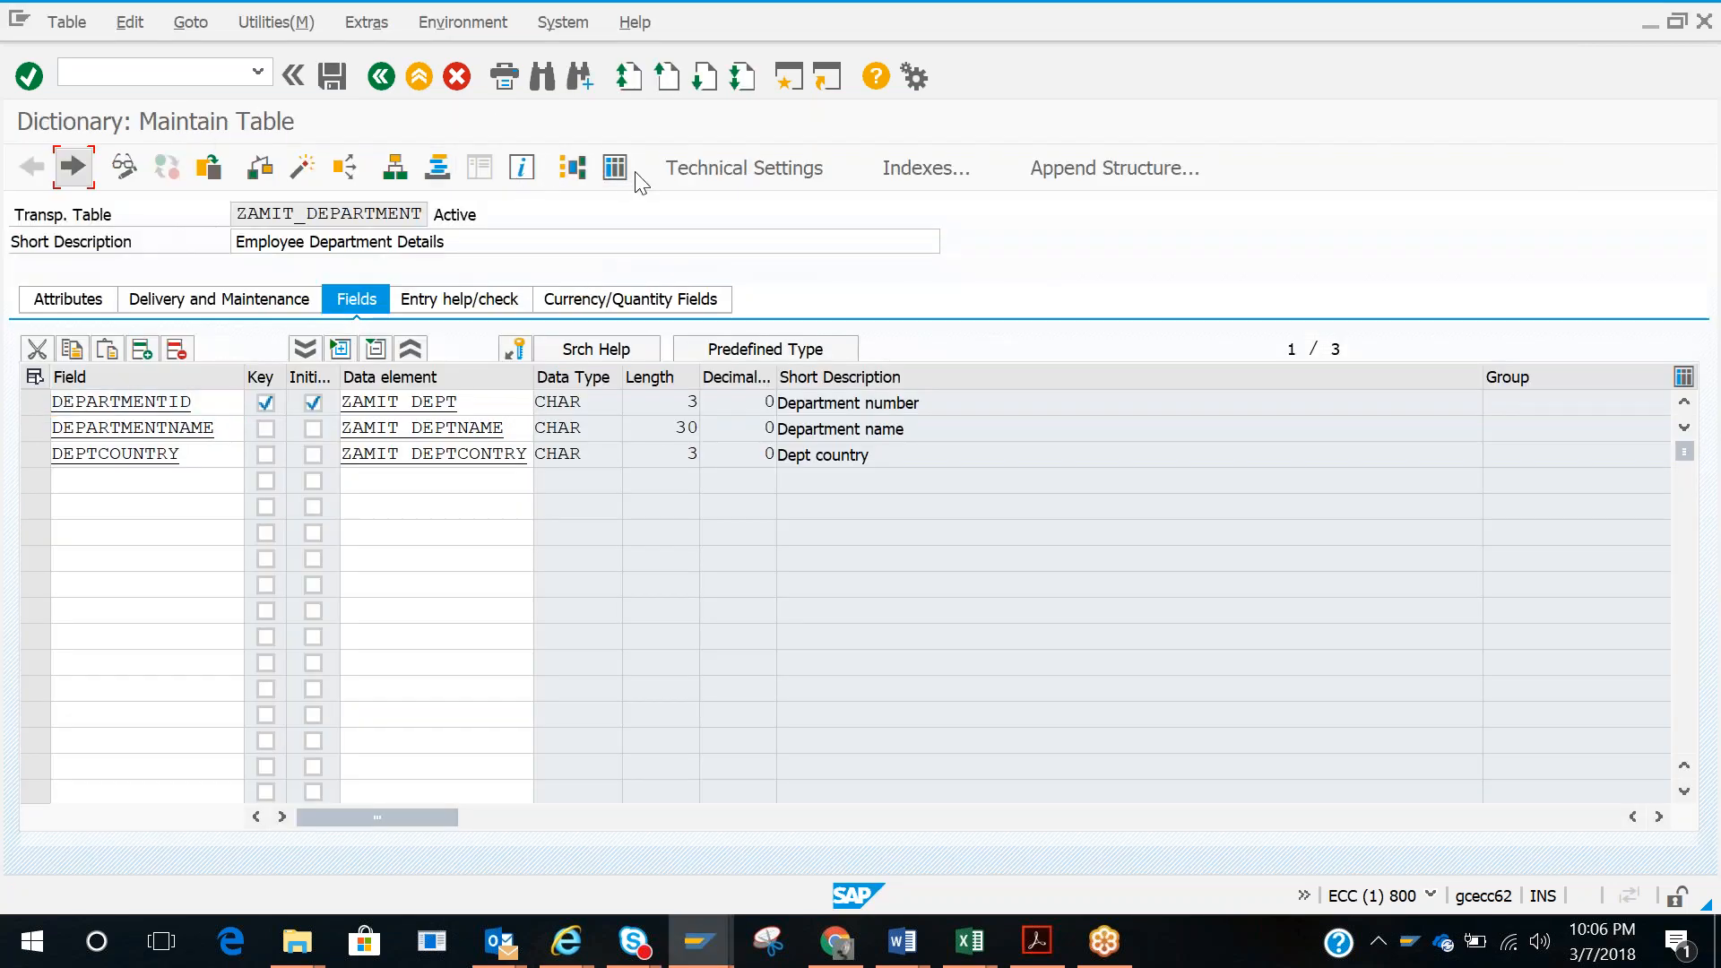
{"action": "left_click", "coordinate": [615, 168]}
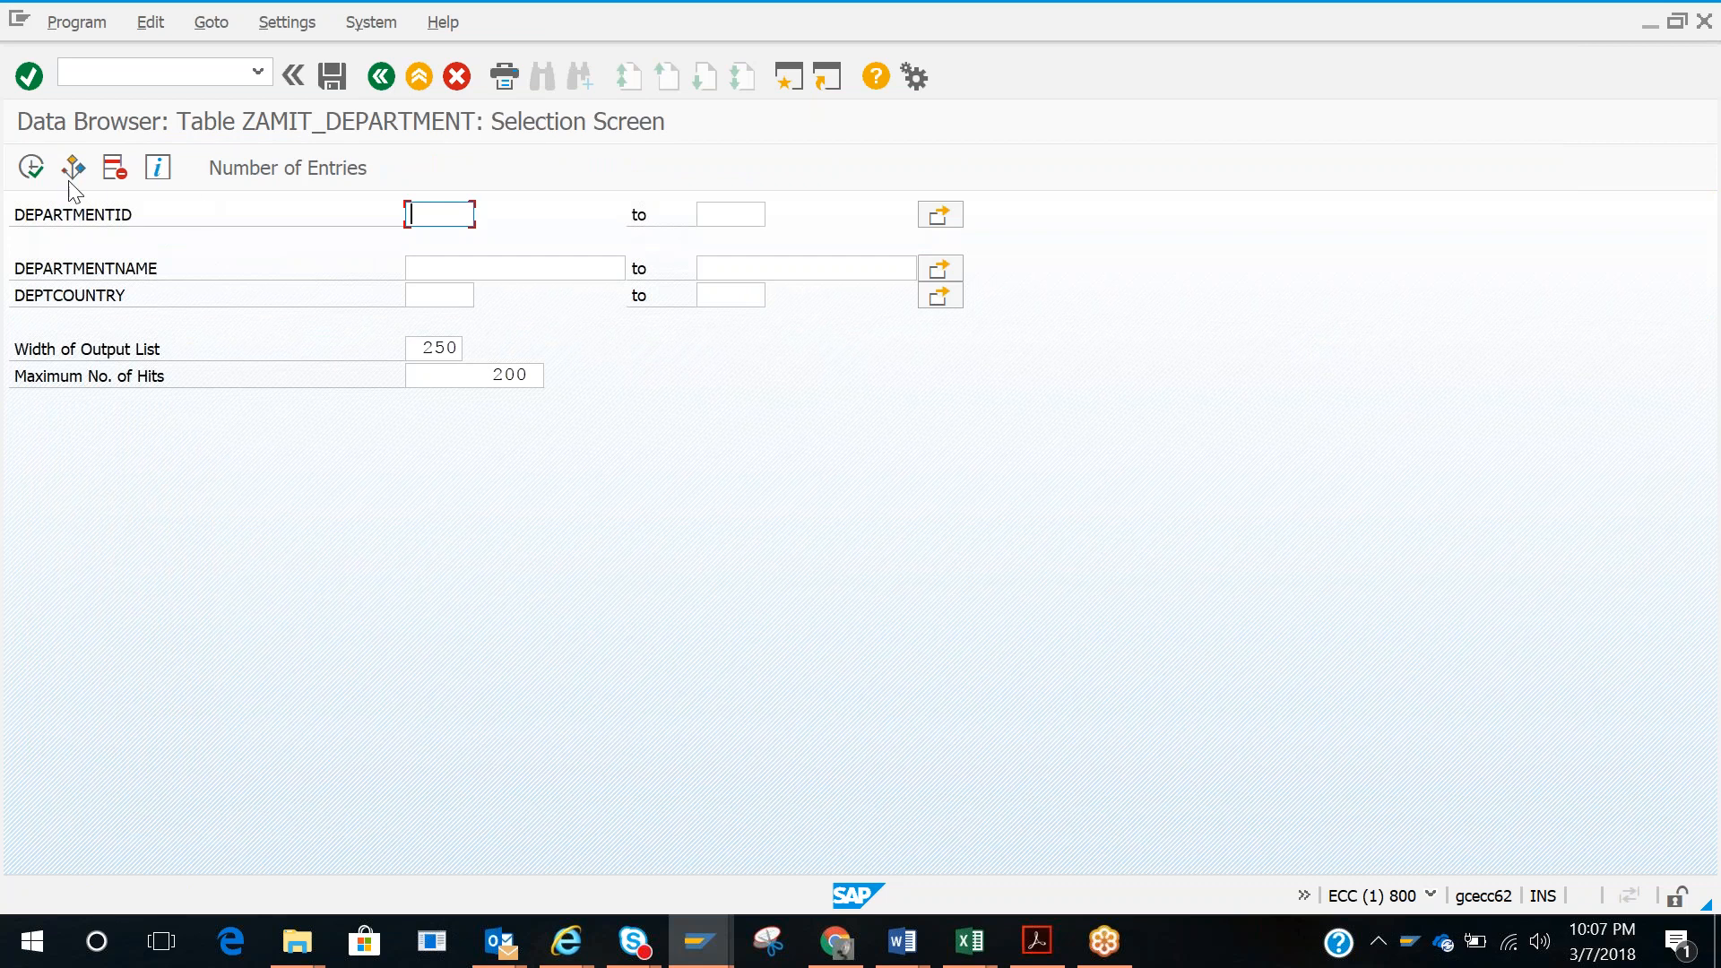
{"action": "type", "text": "100"}
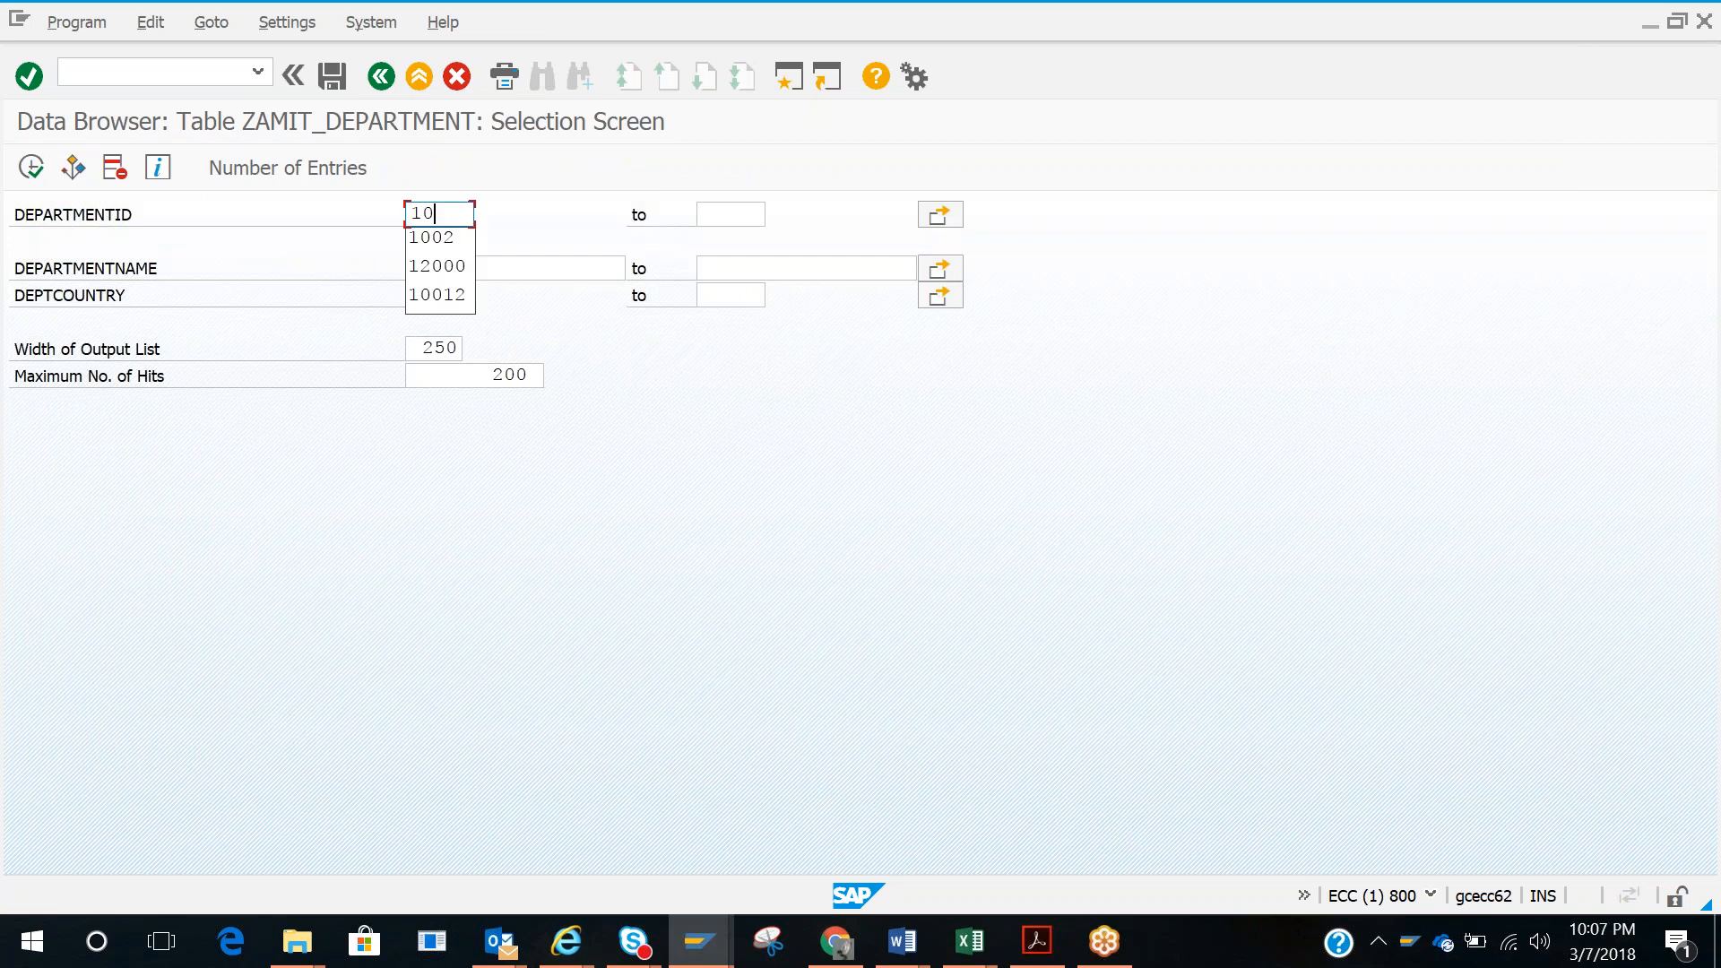
{"action": "left_click", "coordinate": [32, 168]}
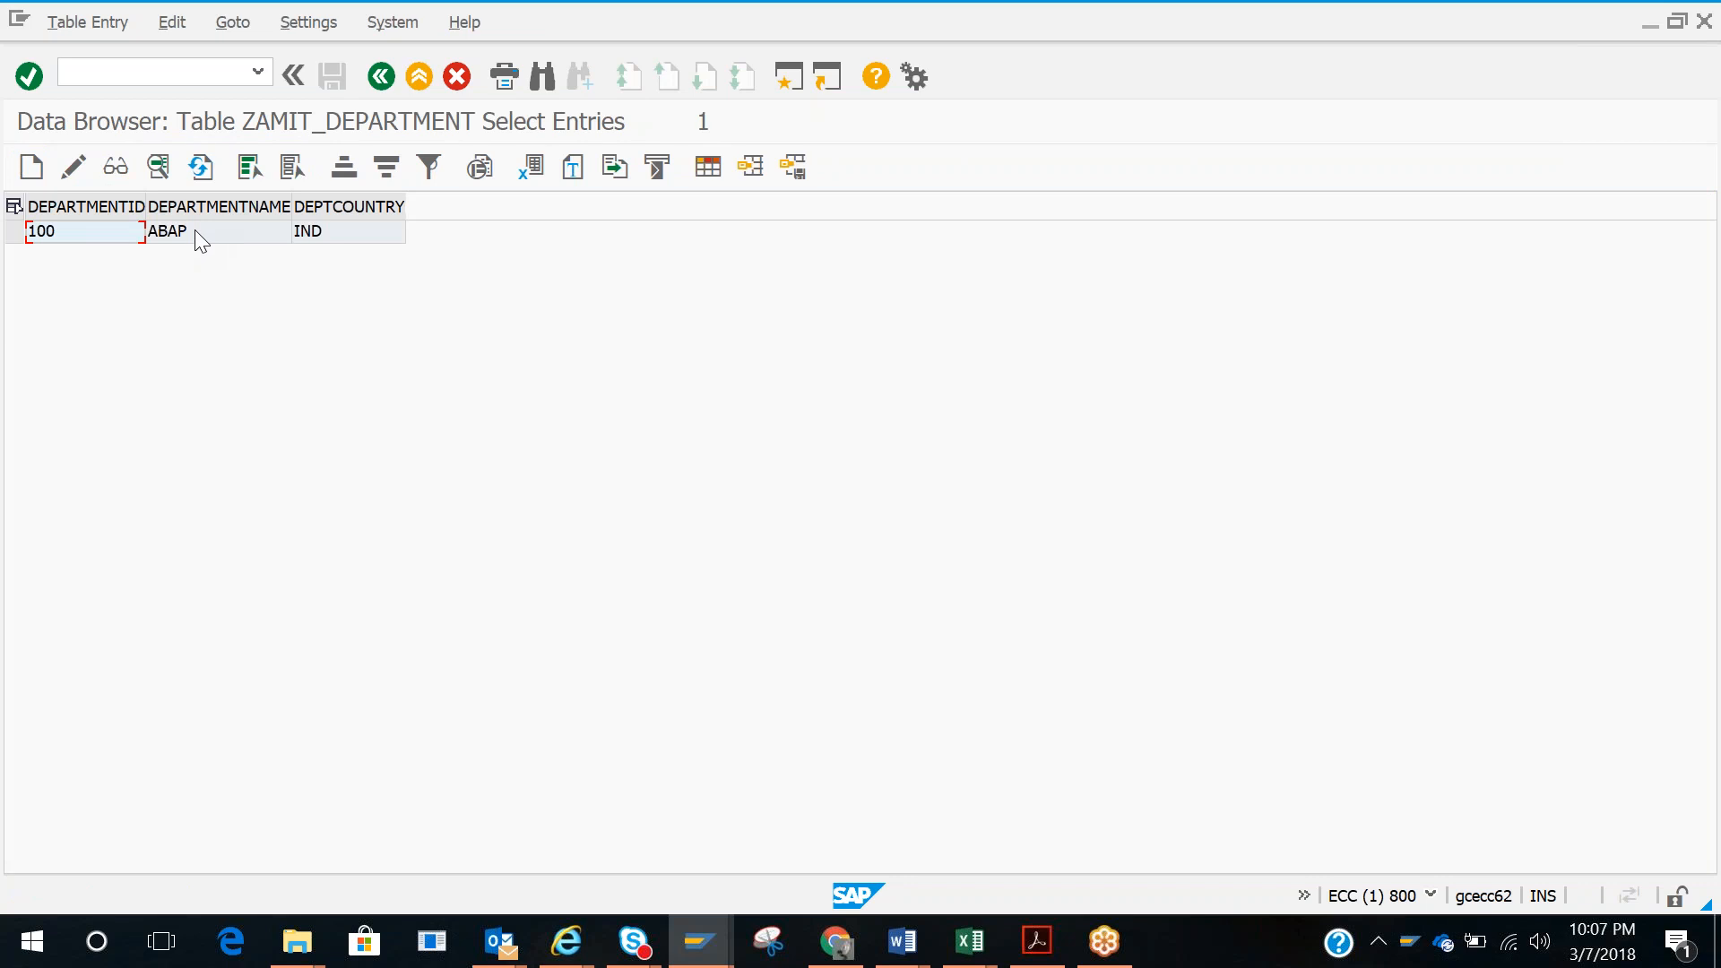
{"action": "left_click", "coordinate": [307, 230]}
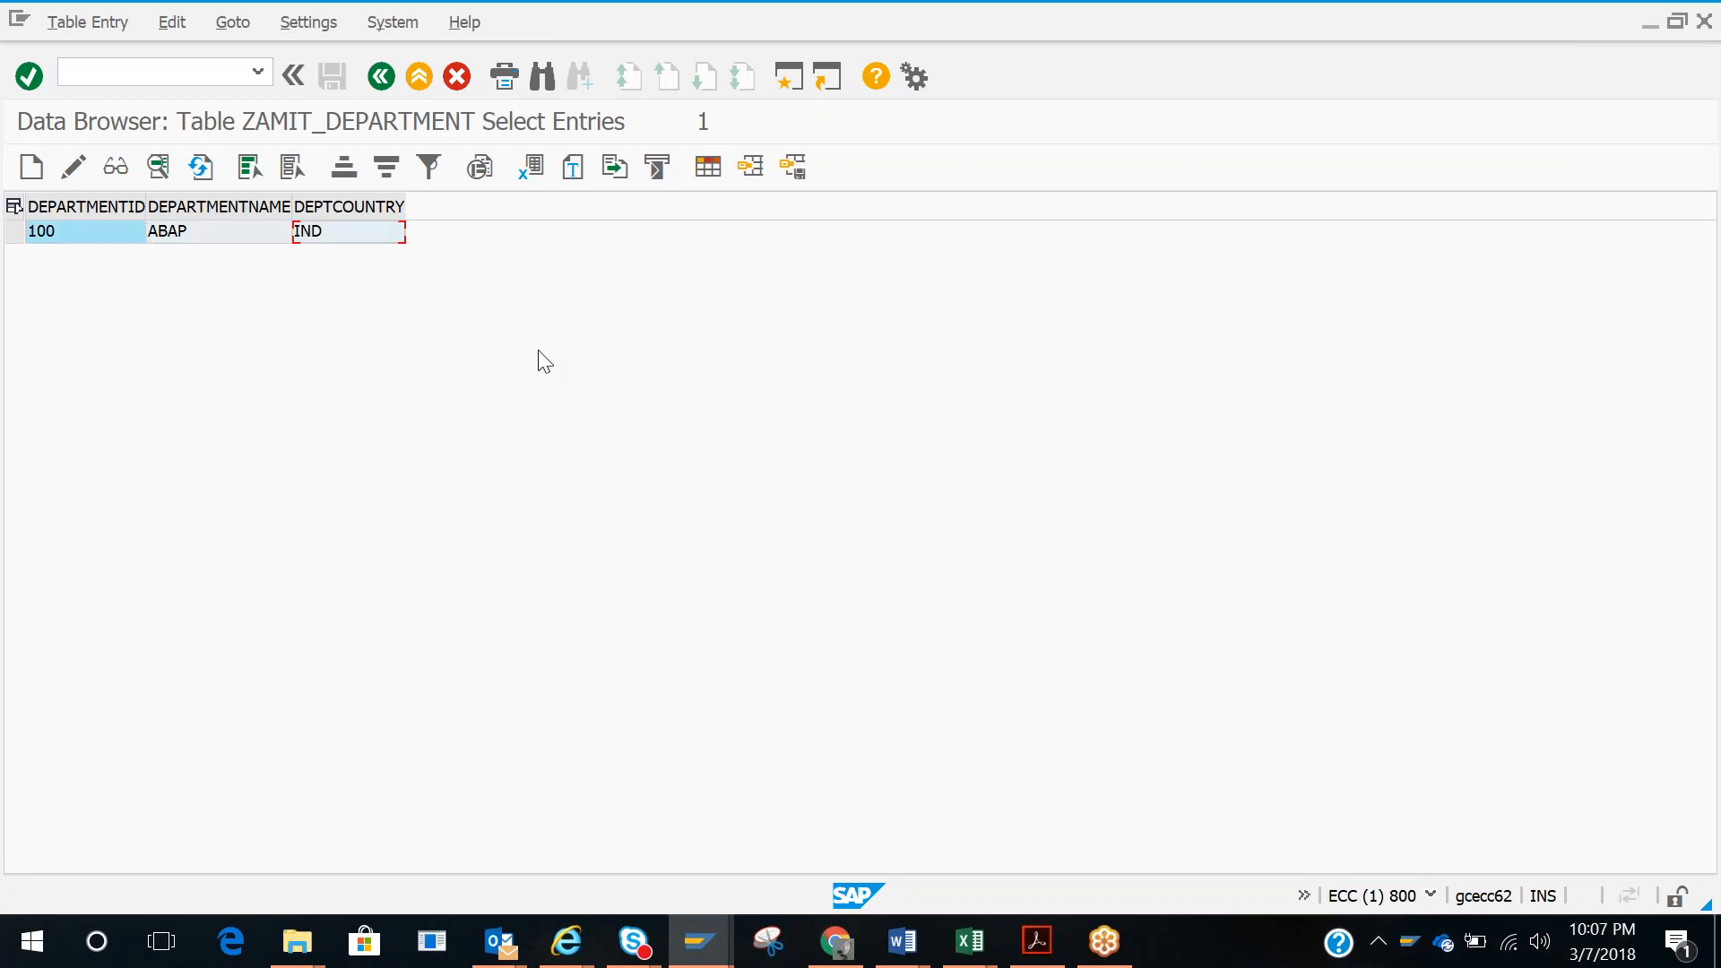
{"action": "left_click", "coordinate": [208, 230]}
Step: Return to the ZAMIT_EMPLOYEE entries and select the first employee's whole row
{"action": "key", "text": "alt+Tab"}
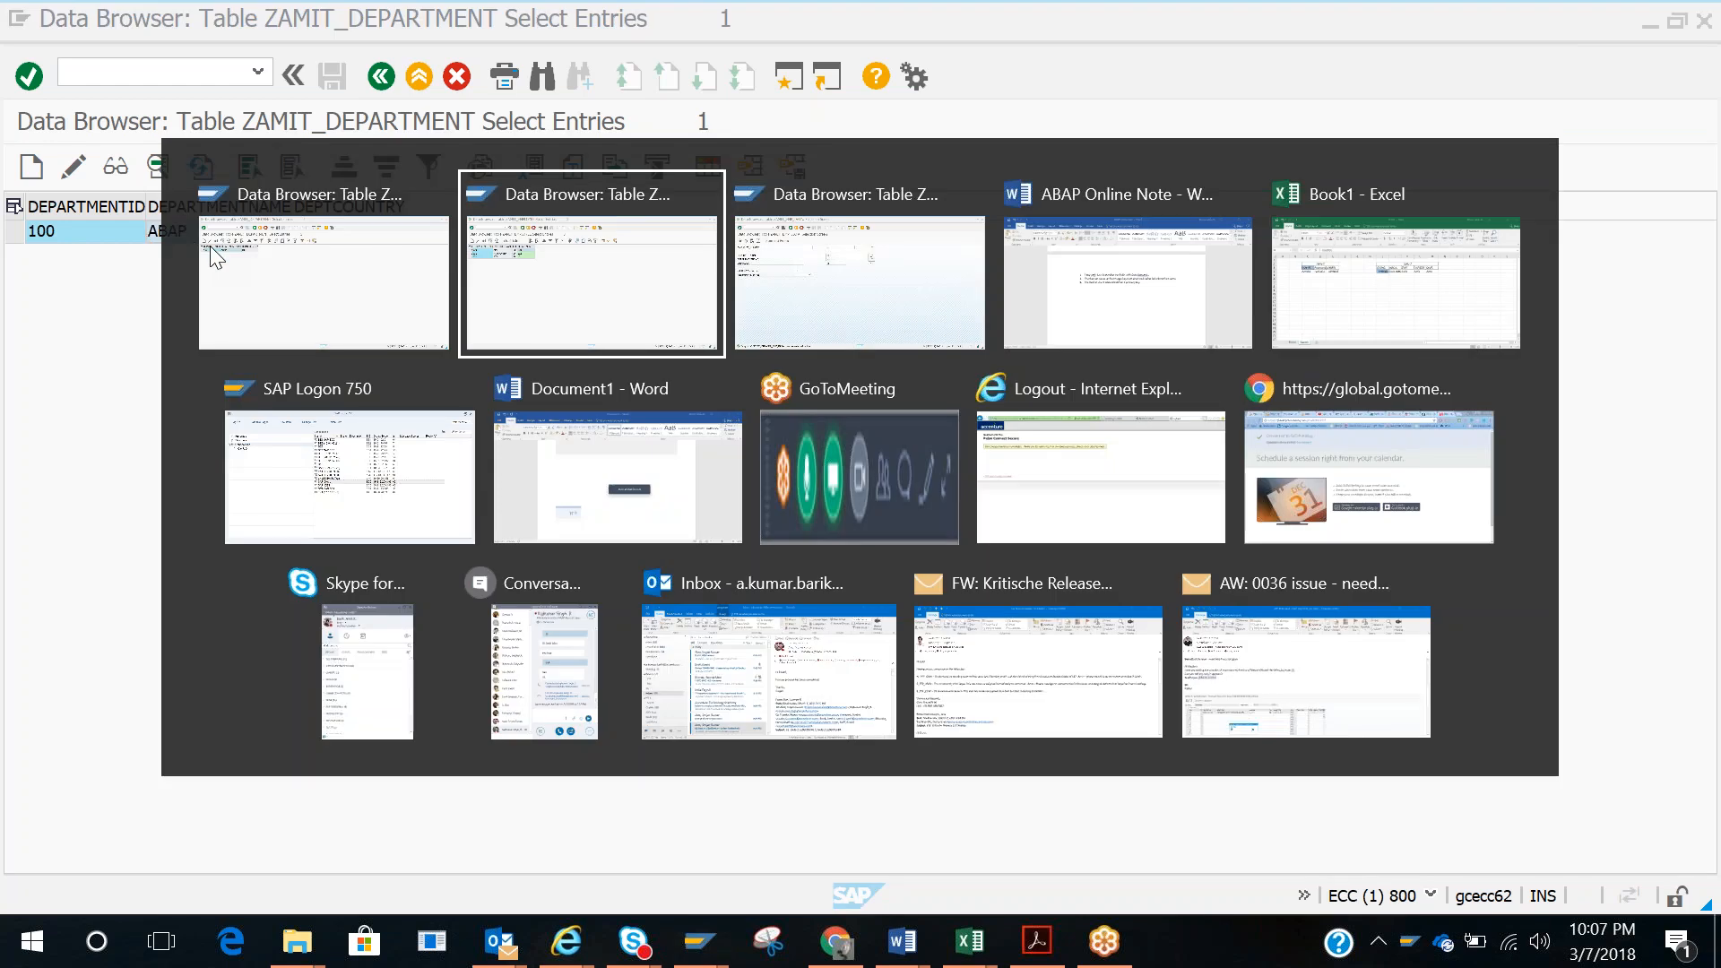
{"action": "key", "text": "alt+Tab"}
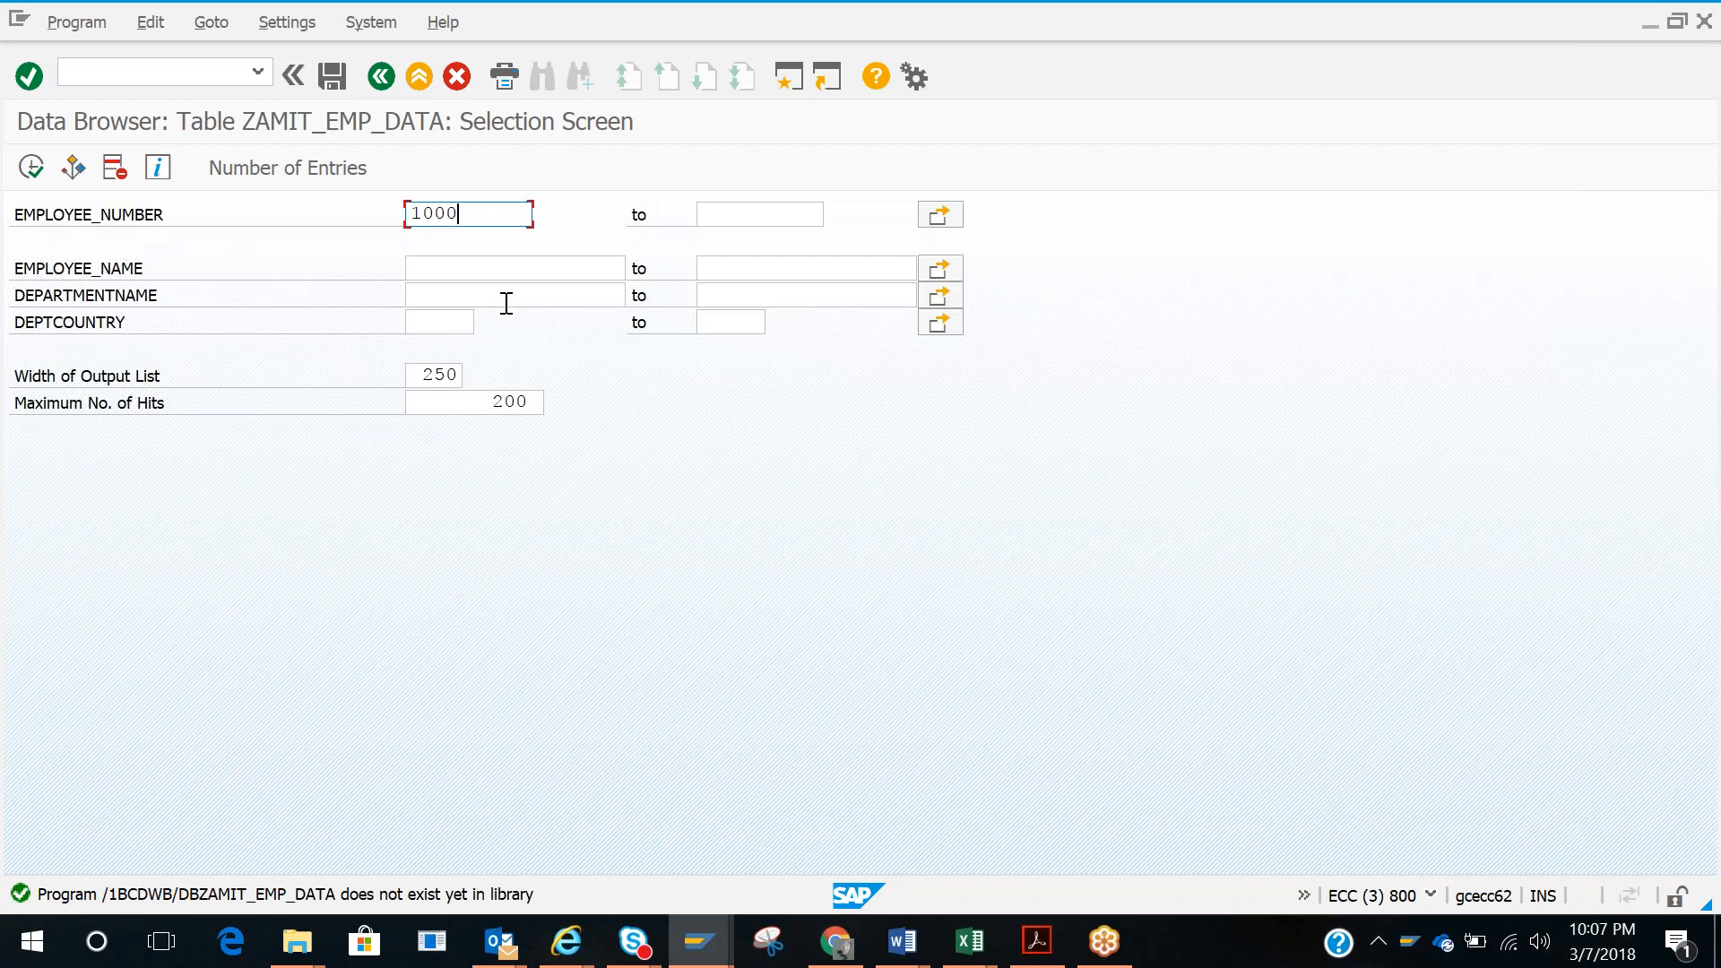
{"action": "key", "text": "alt+Tab"}
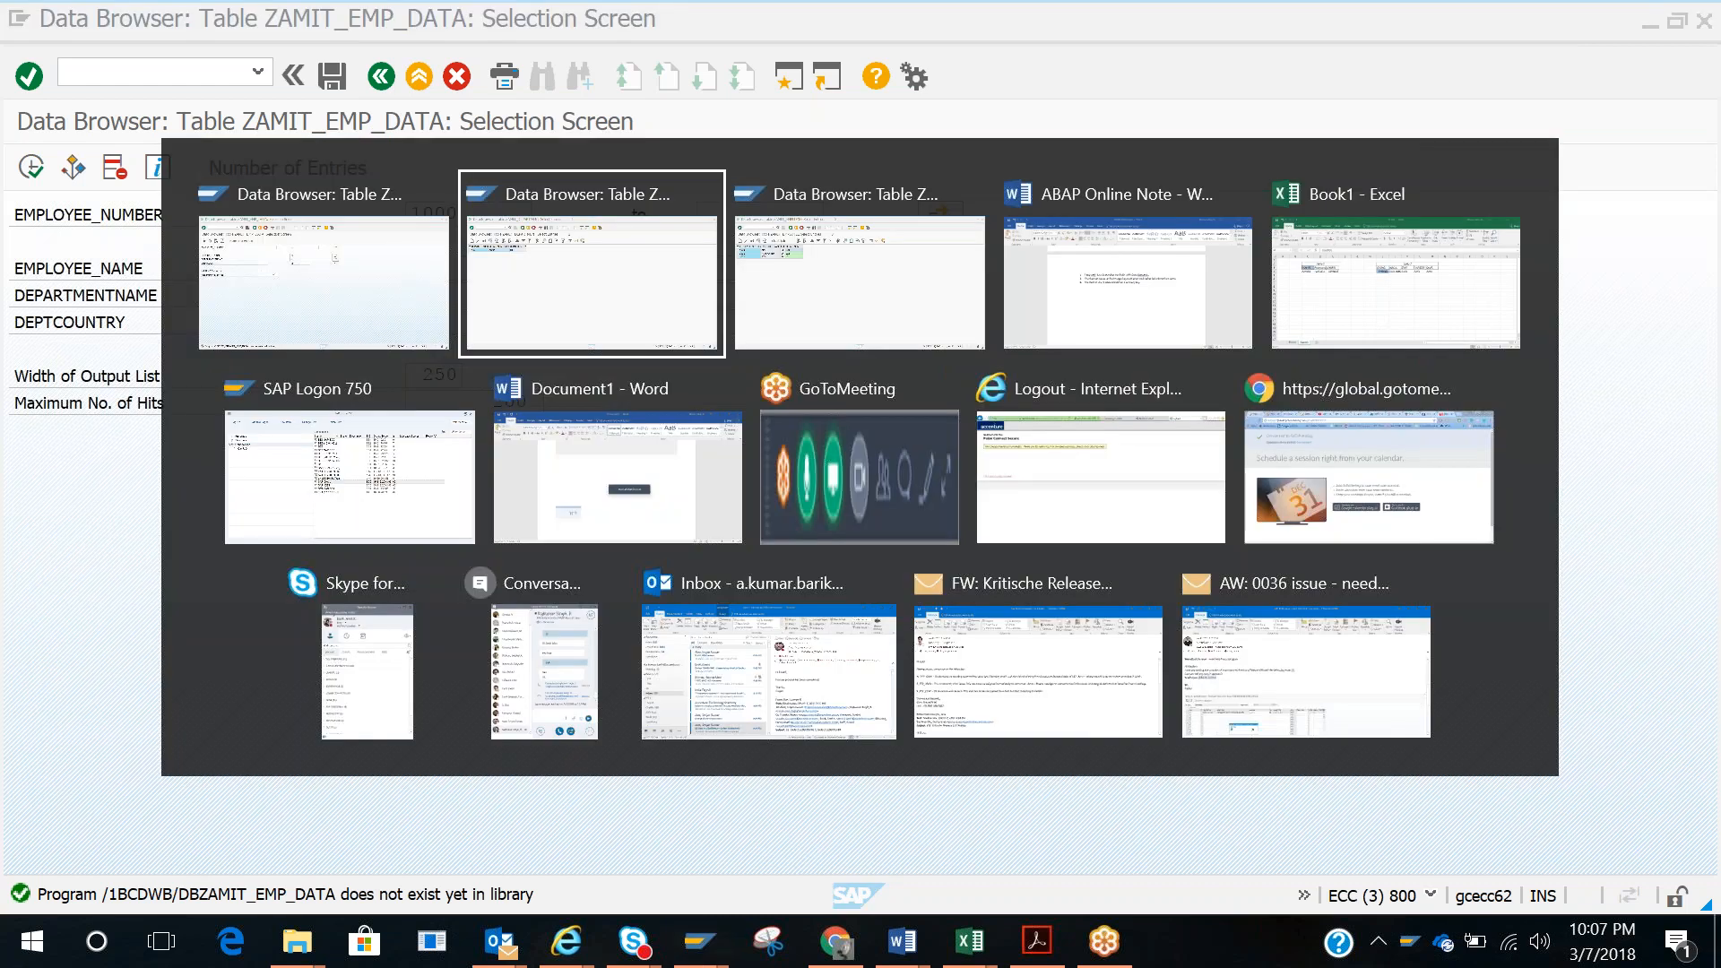
{"action": "key", "text": "alt+Tab"}
{"action": "key", "text": "alt+Tab"}
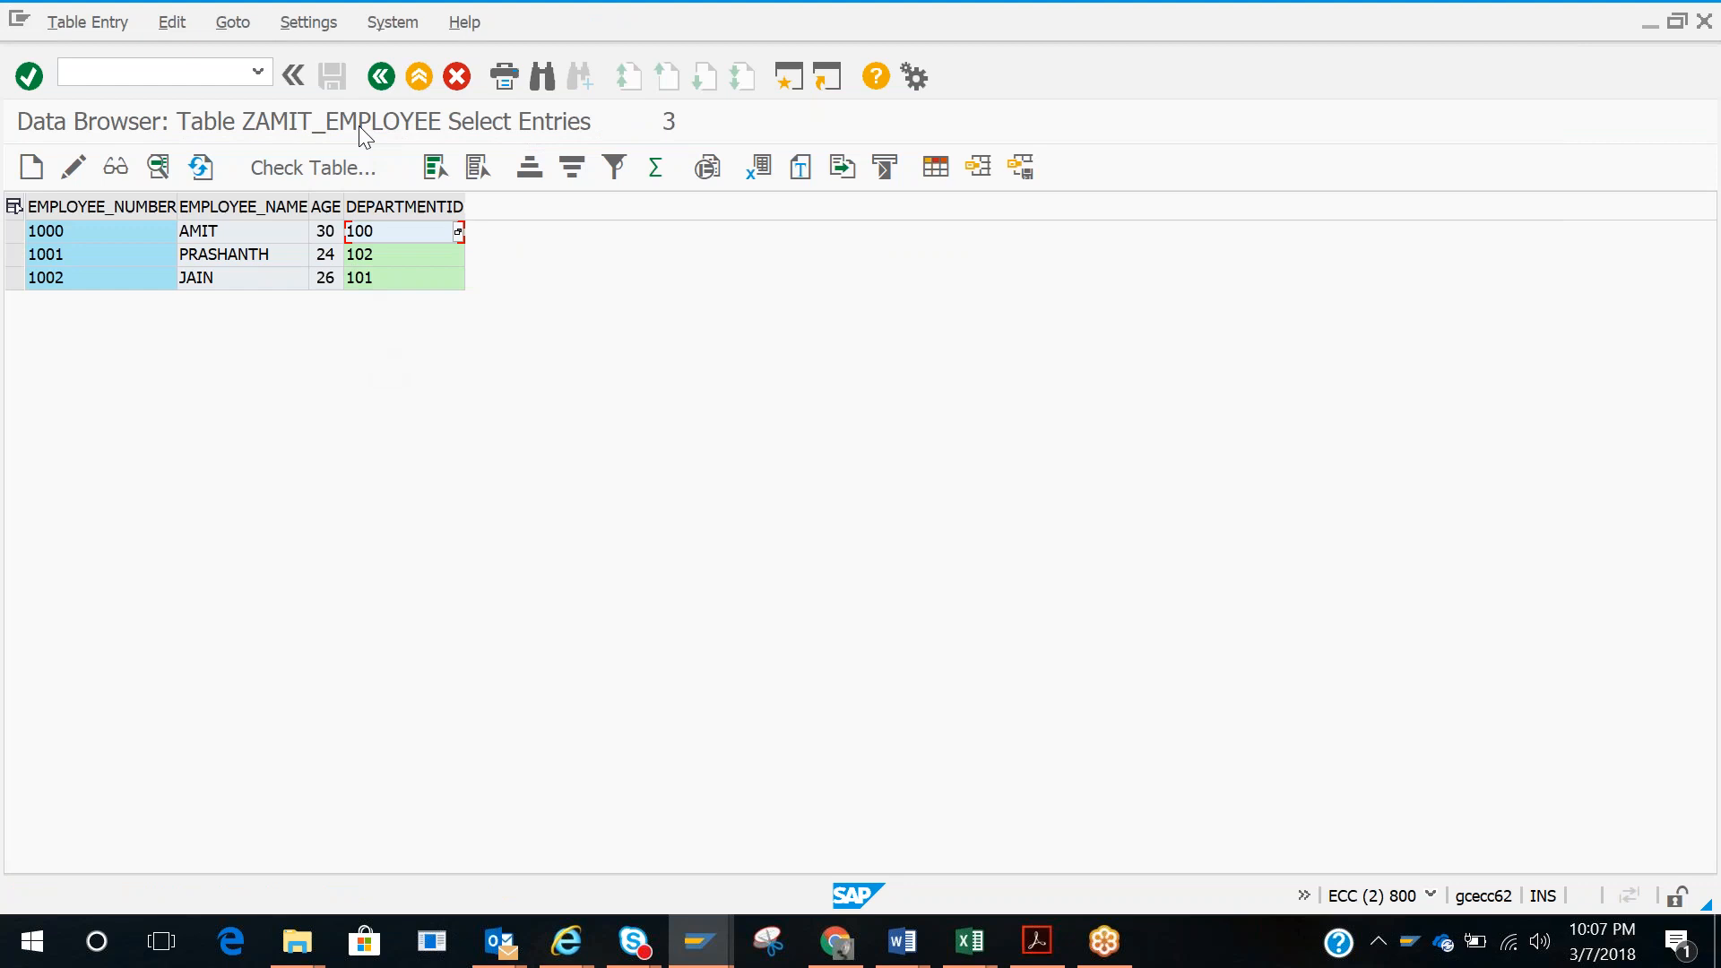
{"action": "left_click", "coordinate": [50, 240]}
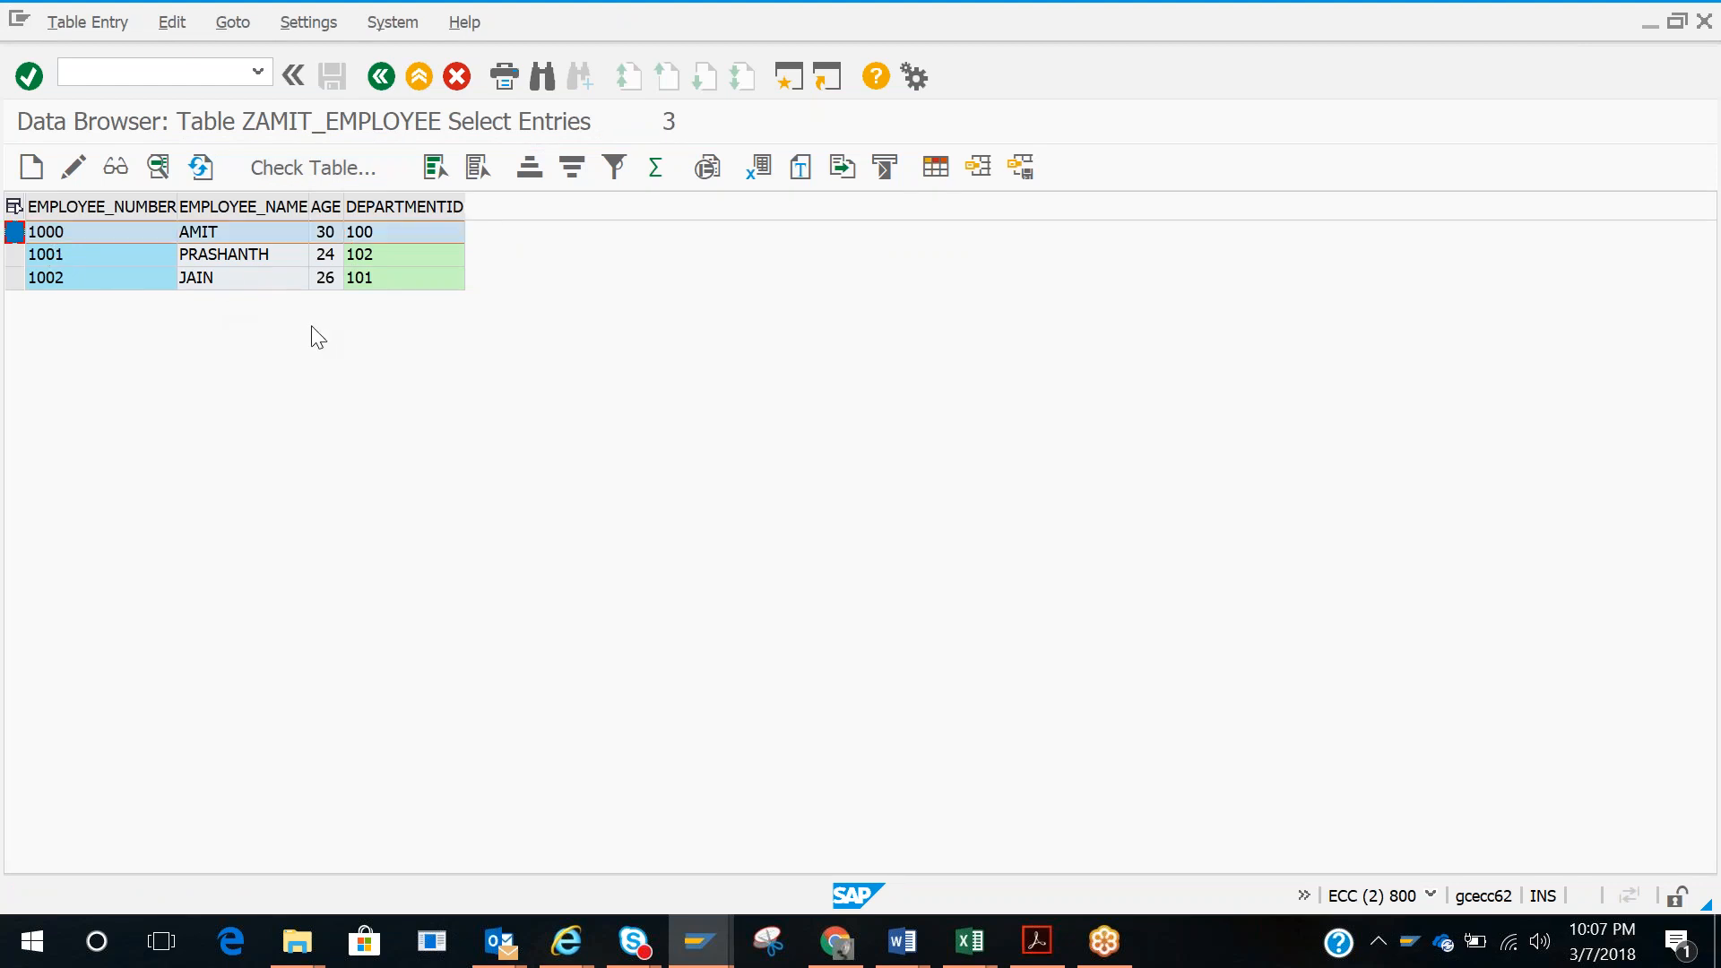
Step: Capture the ZAMIT_EMPLOYEE entries as a screen snip and place it in the upper-left area of a new Paint drawing
{"action": "key", "text": "super+shift+s"}
{"action": "left_click_drag", "start_coordinate": [7, 101], "coordinate": [688, 302]}
{"action": "key", "text": "super"}
{"action": "type", "text": "pain"}
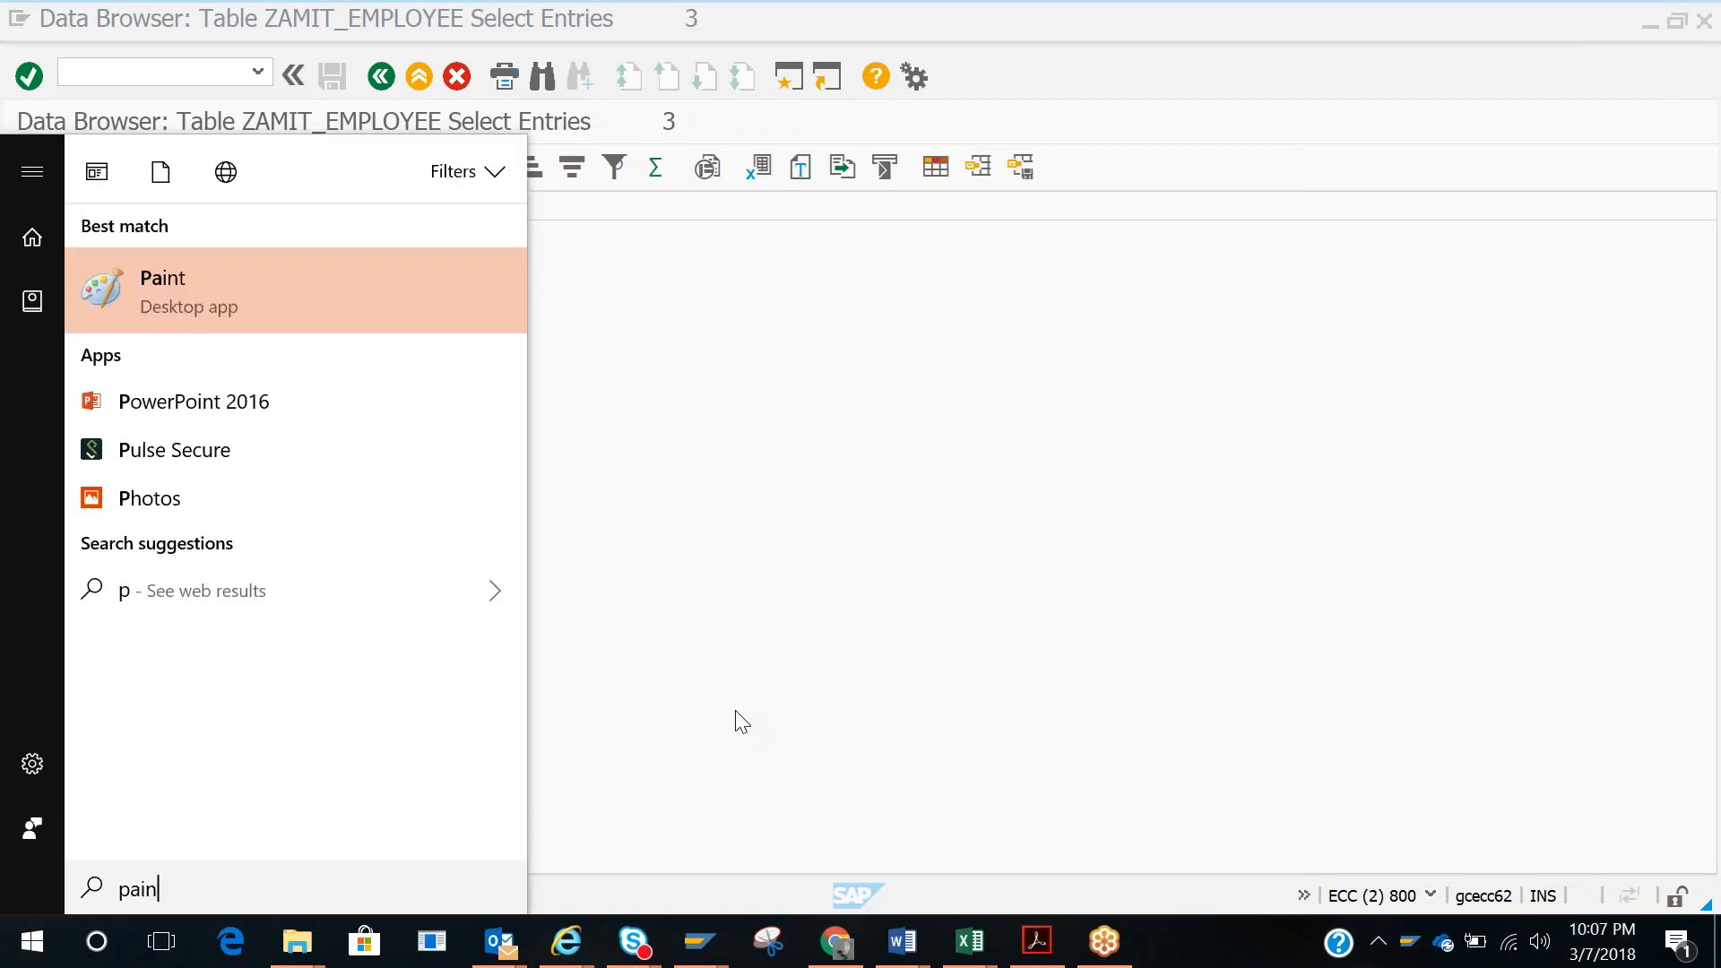
{"action": "key", "text": "Return"}
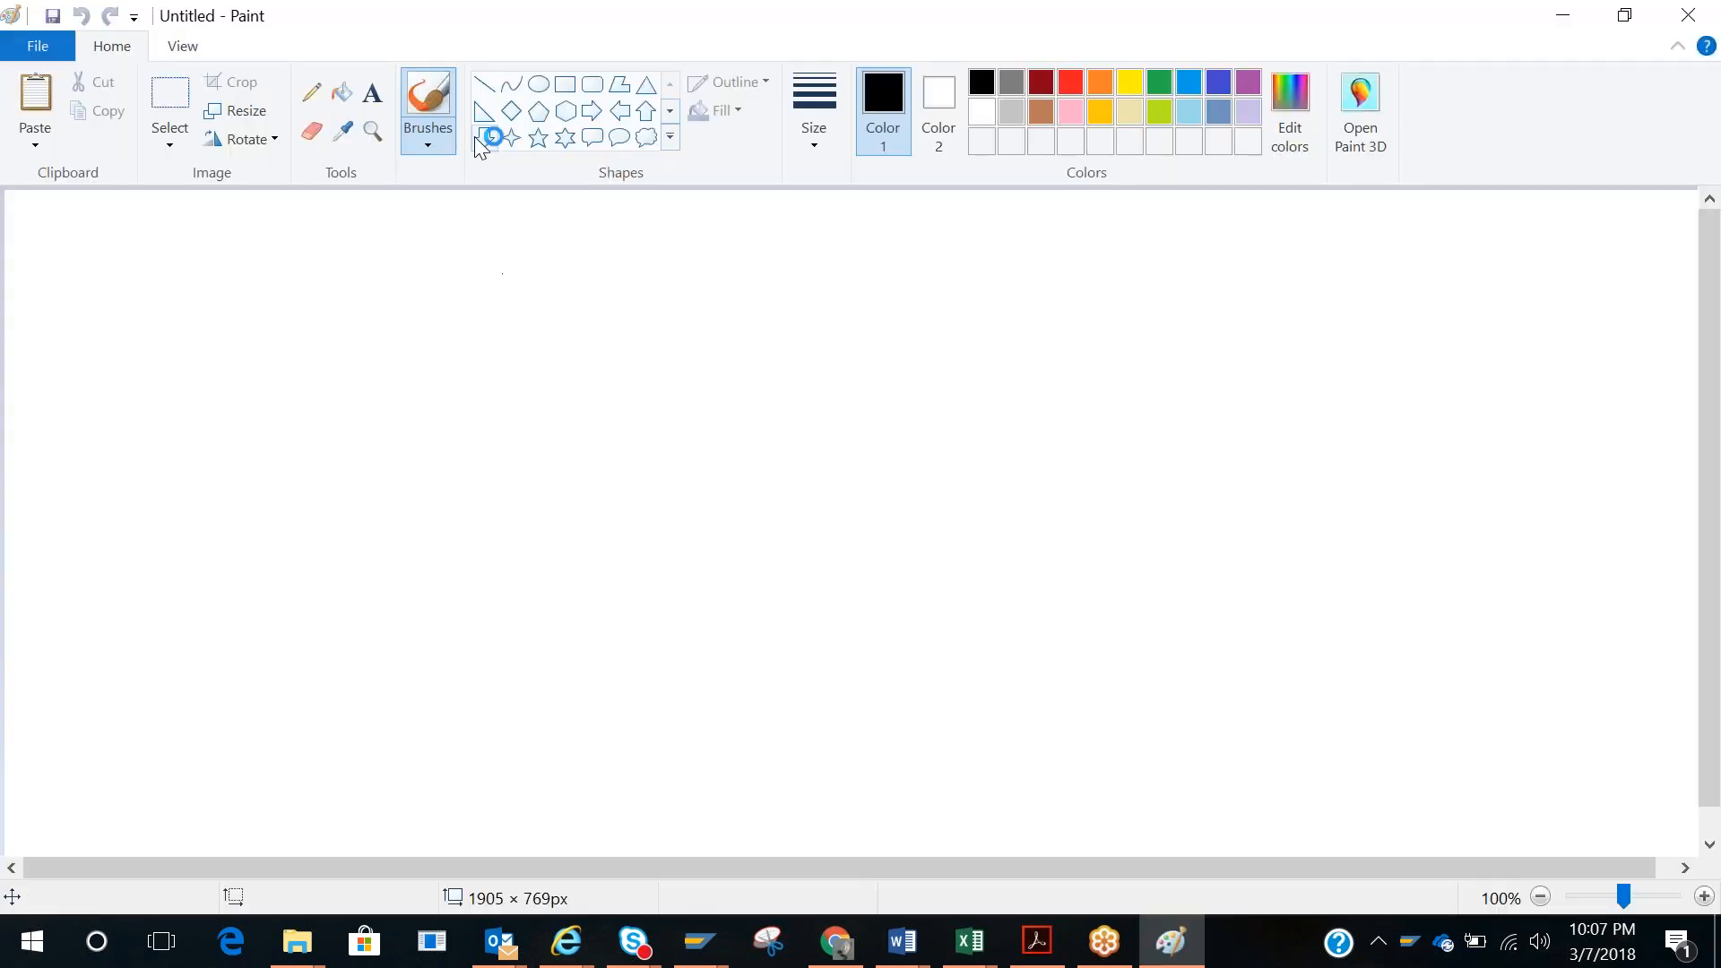
{"action": "key", "text": "ctrl+v"}
{"action": "left_click_drag", "start_coordinate": [365, 287], "coordinate": [397, 322]}
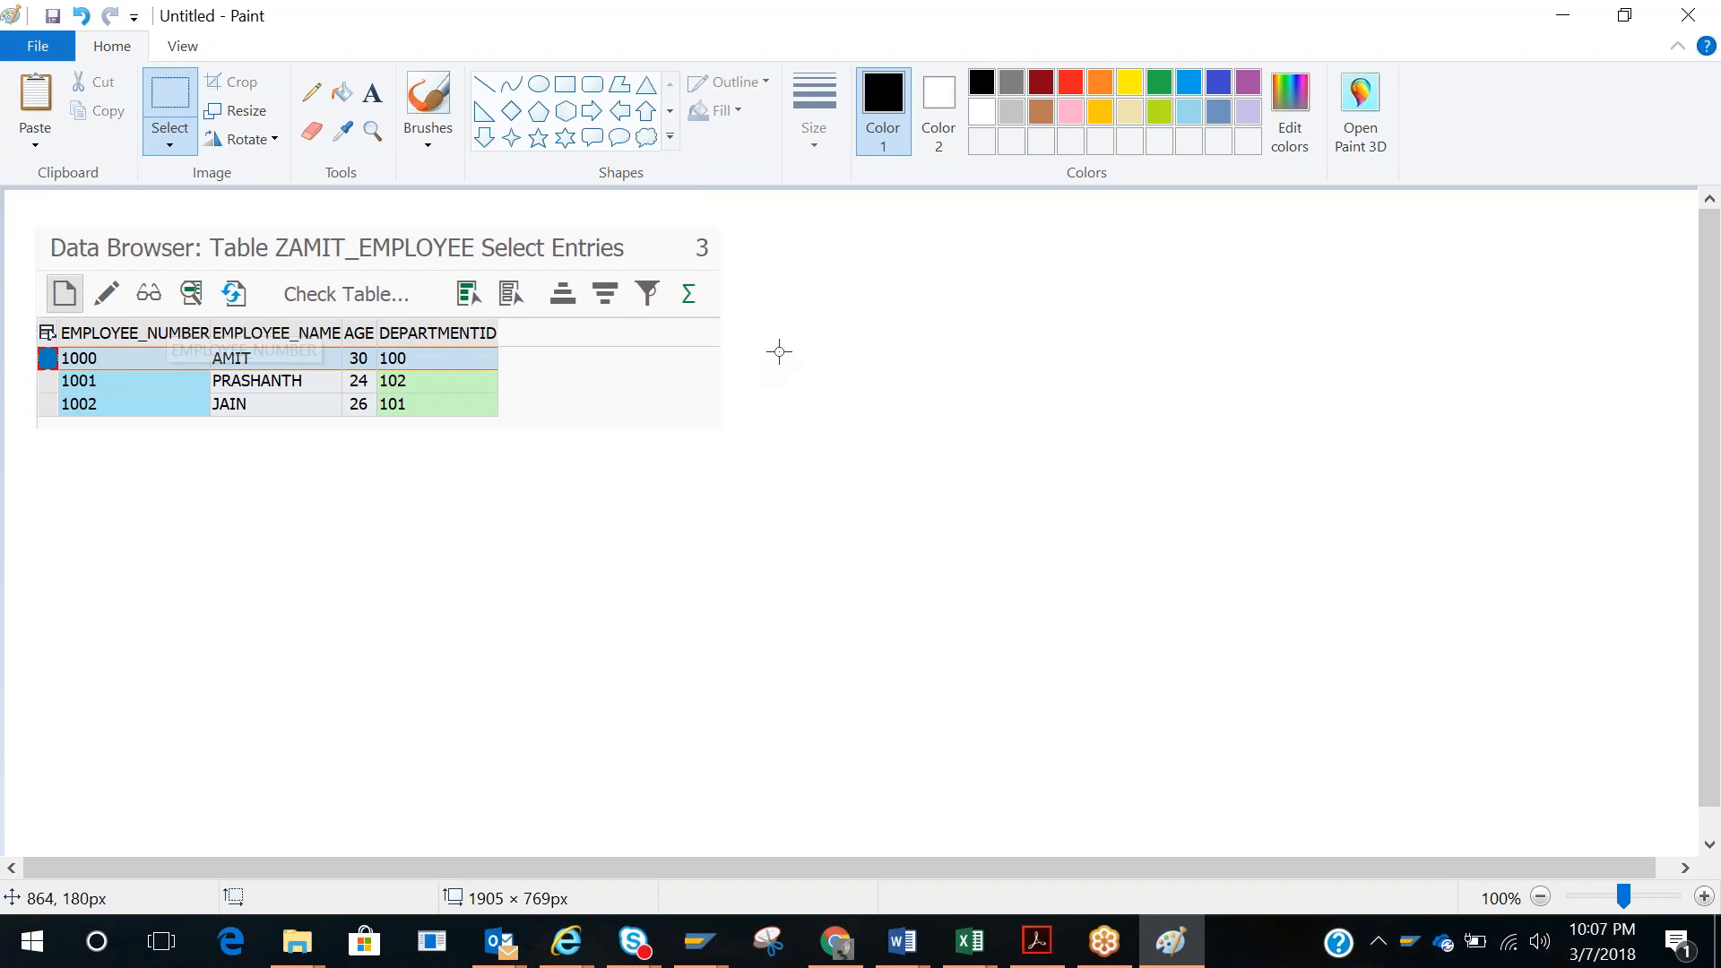
Step: Capture the ZAMIT_DEPARTMENT entry as a screen snip and place it in the Paint drawing to the right of the employee table
{"action": "key", "text": "alt+Tab"}
{"action": "key", "text": "alt+Tab"}
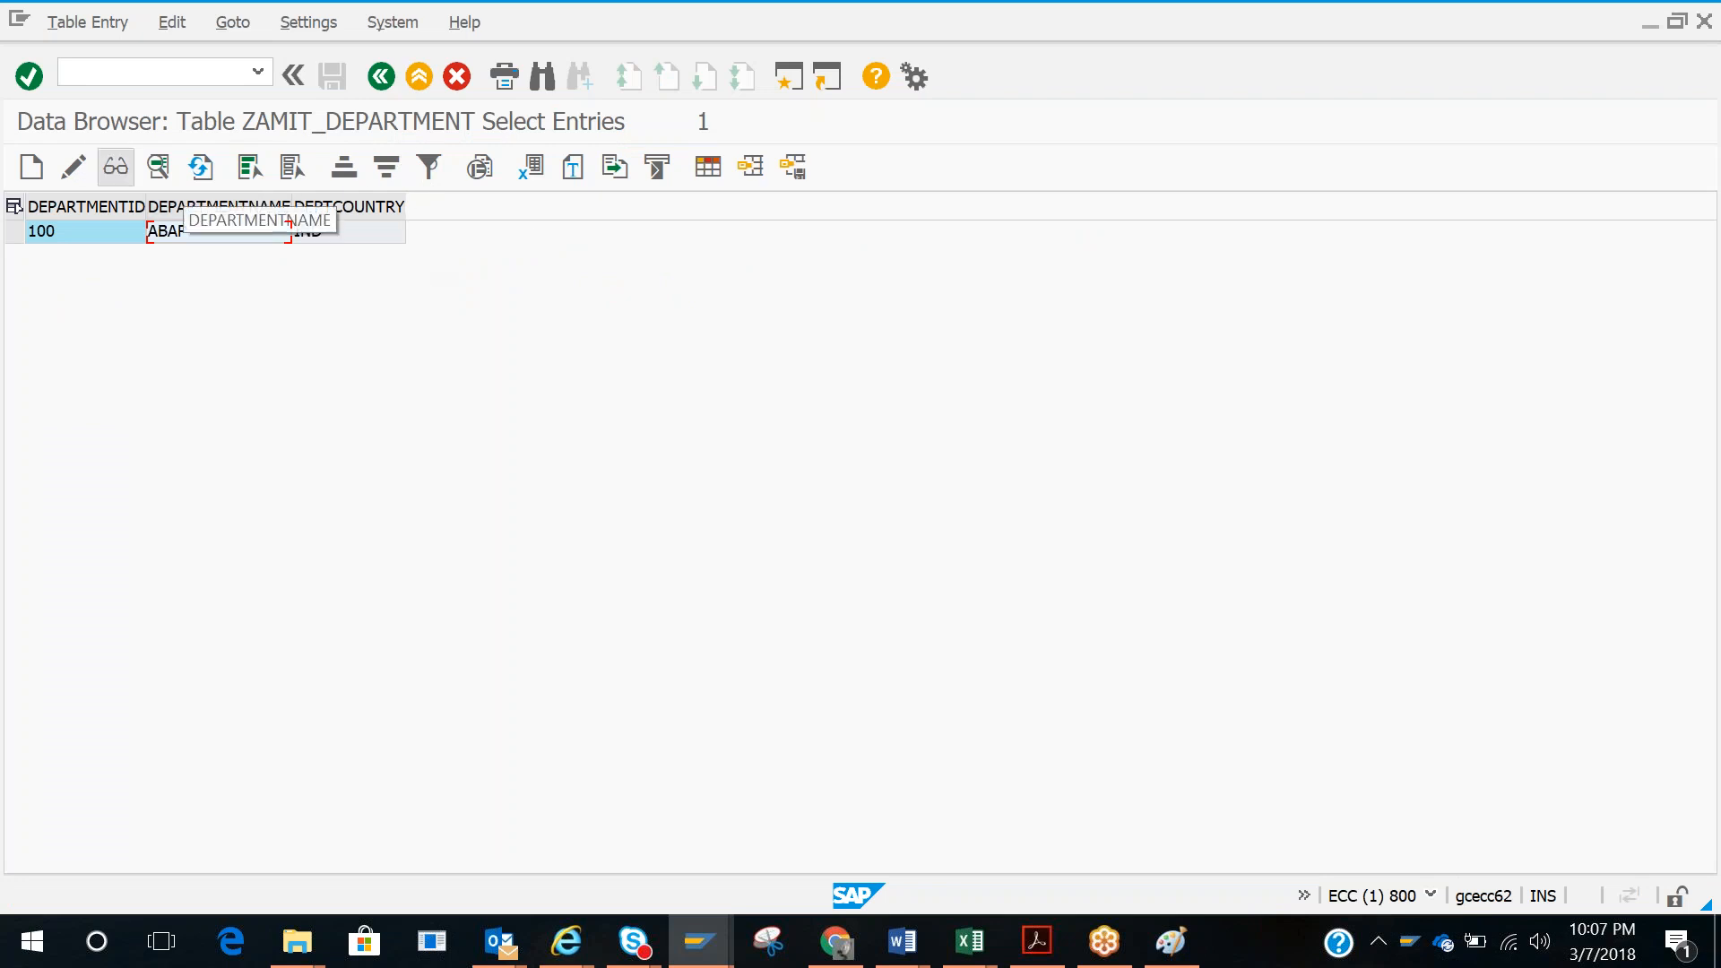
{"action": "key", "text": "super+shift+s"}
{"action": "left_click_drag", "start_coordinate": [1, 101], "coordinate": [672, 273]}
{"action": "key", "text": "alt+Tab"}
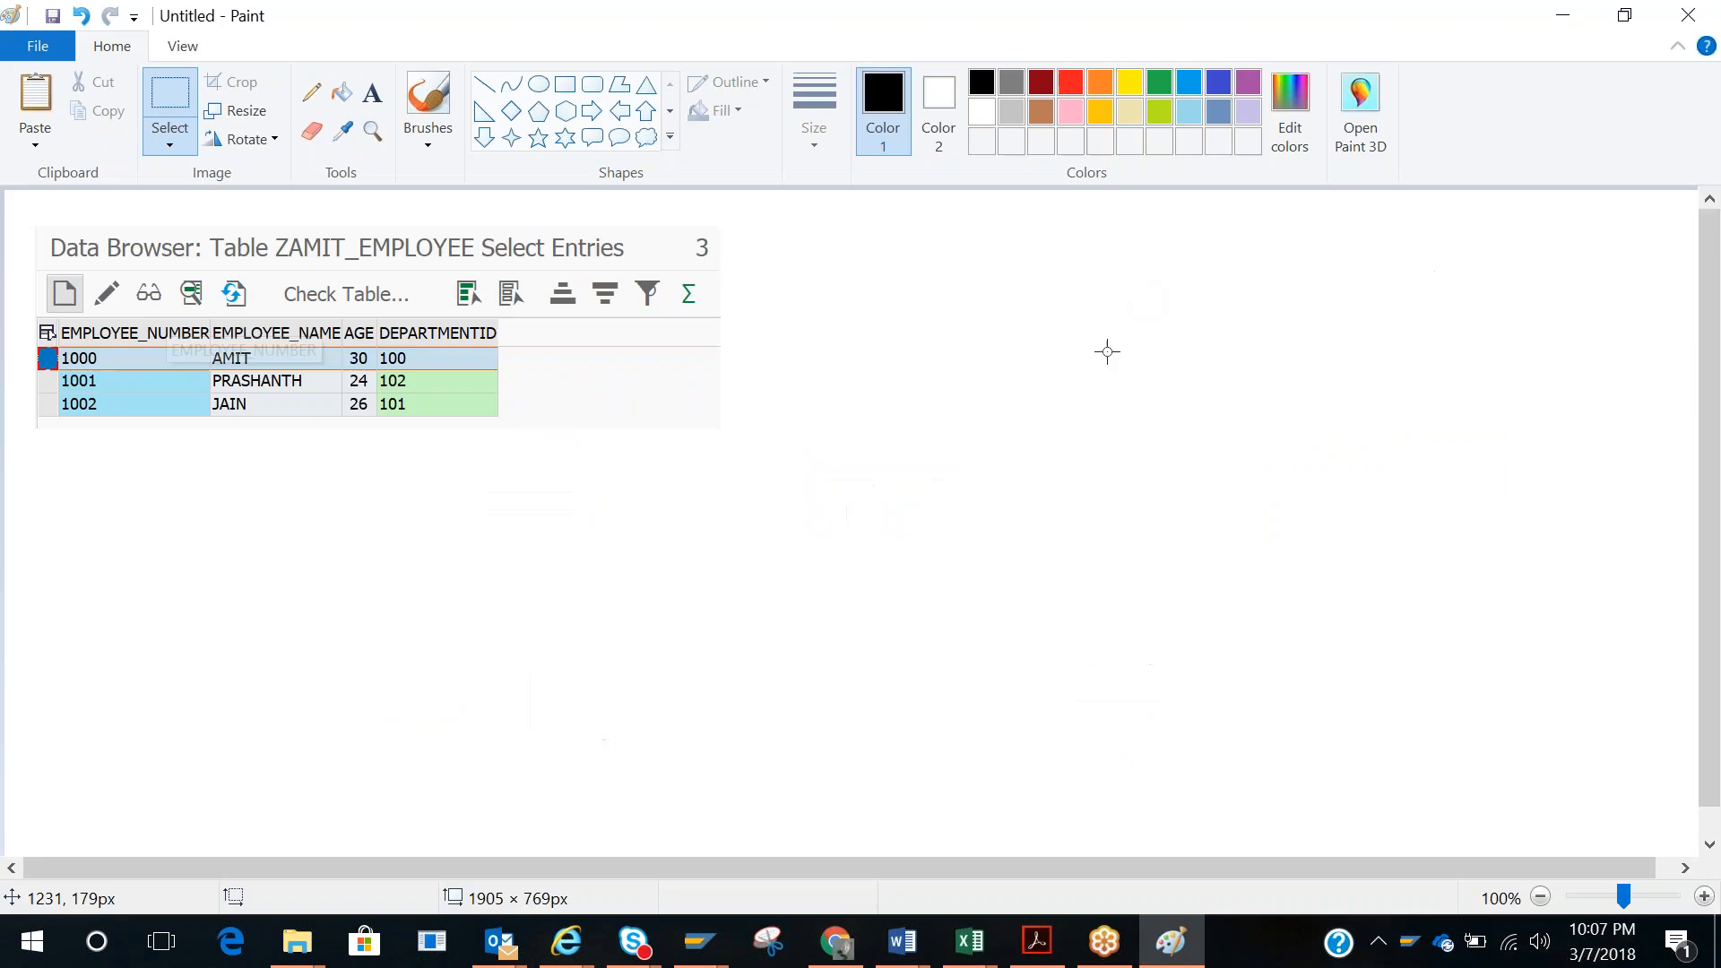
{"action": "key", "text": "ctrl+v"}
{"action": "left_click_drag", "start_coordinate": [488, 301], "coordinate": [1386, 356]}
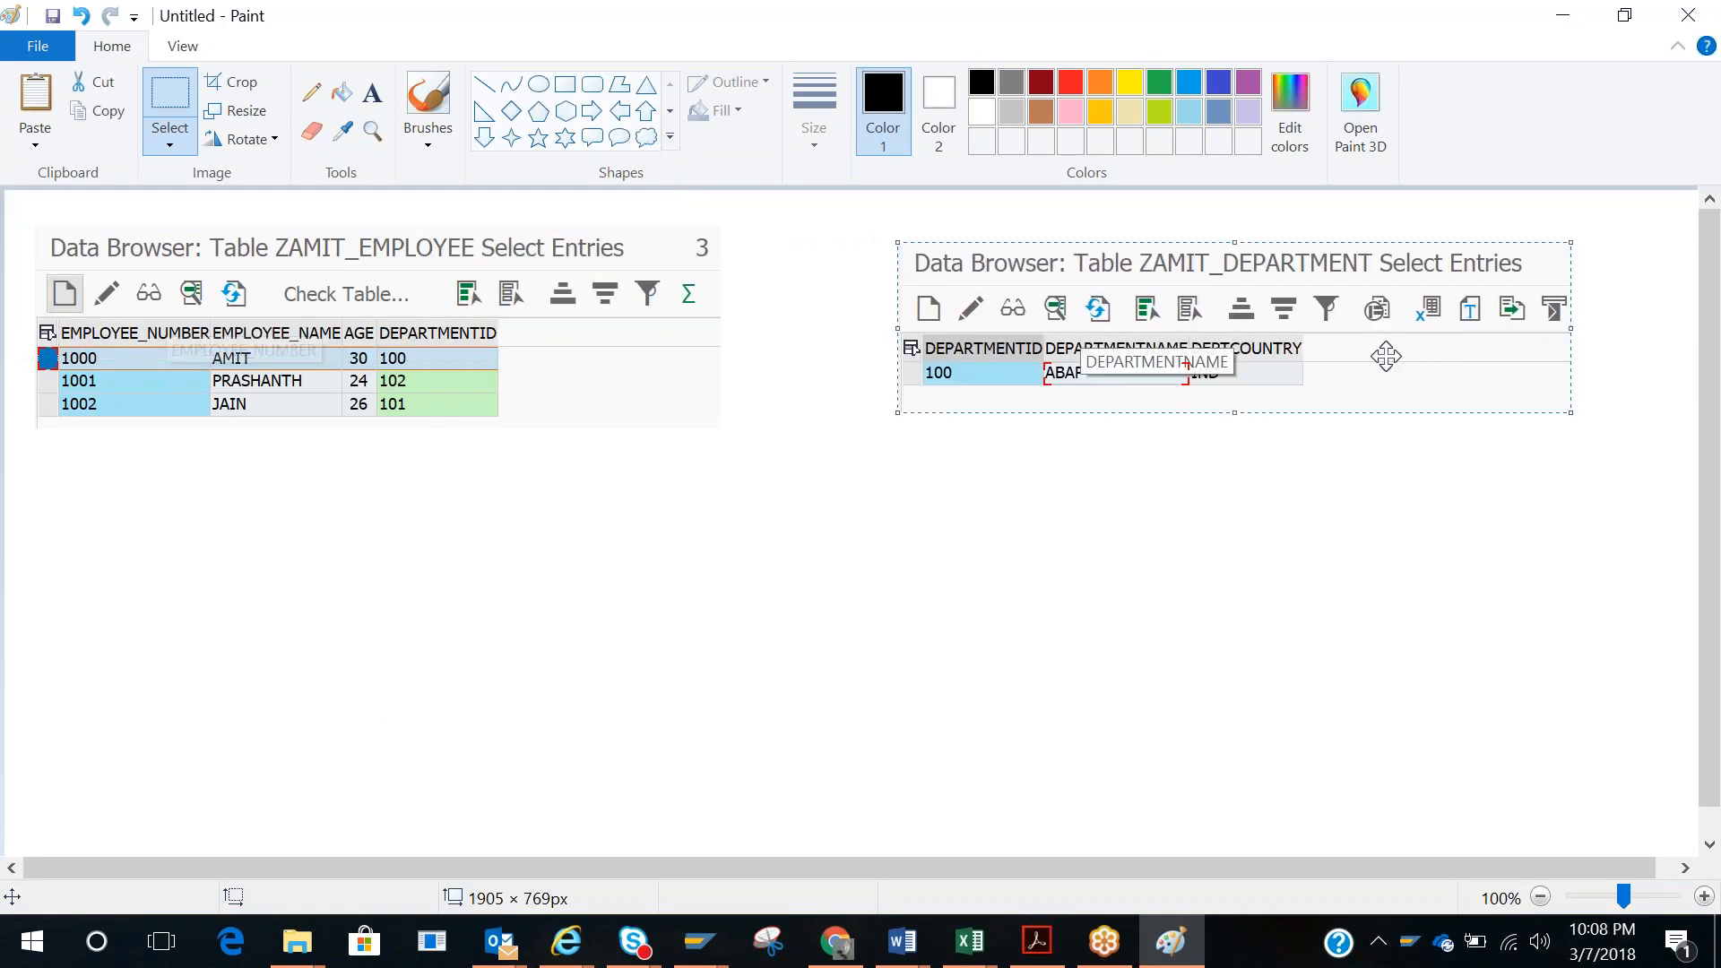
{"action": "left_click", "coordinate": [890, 525]}
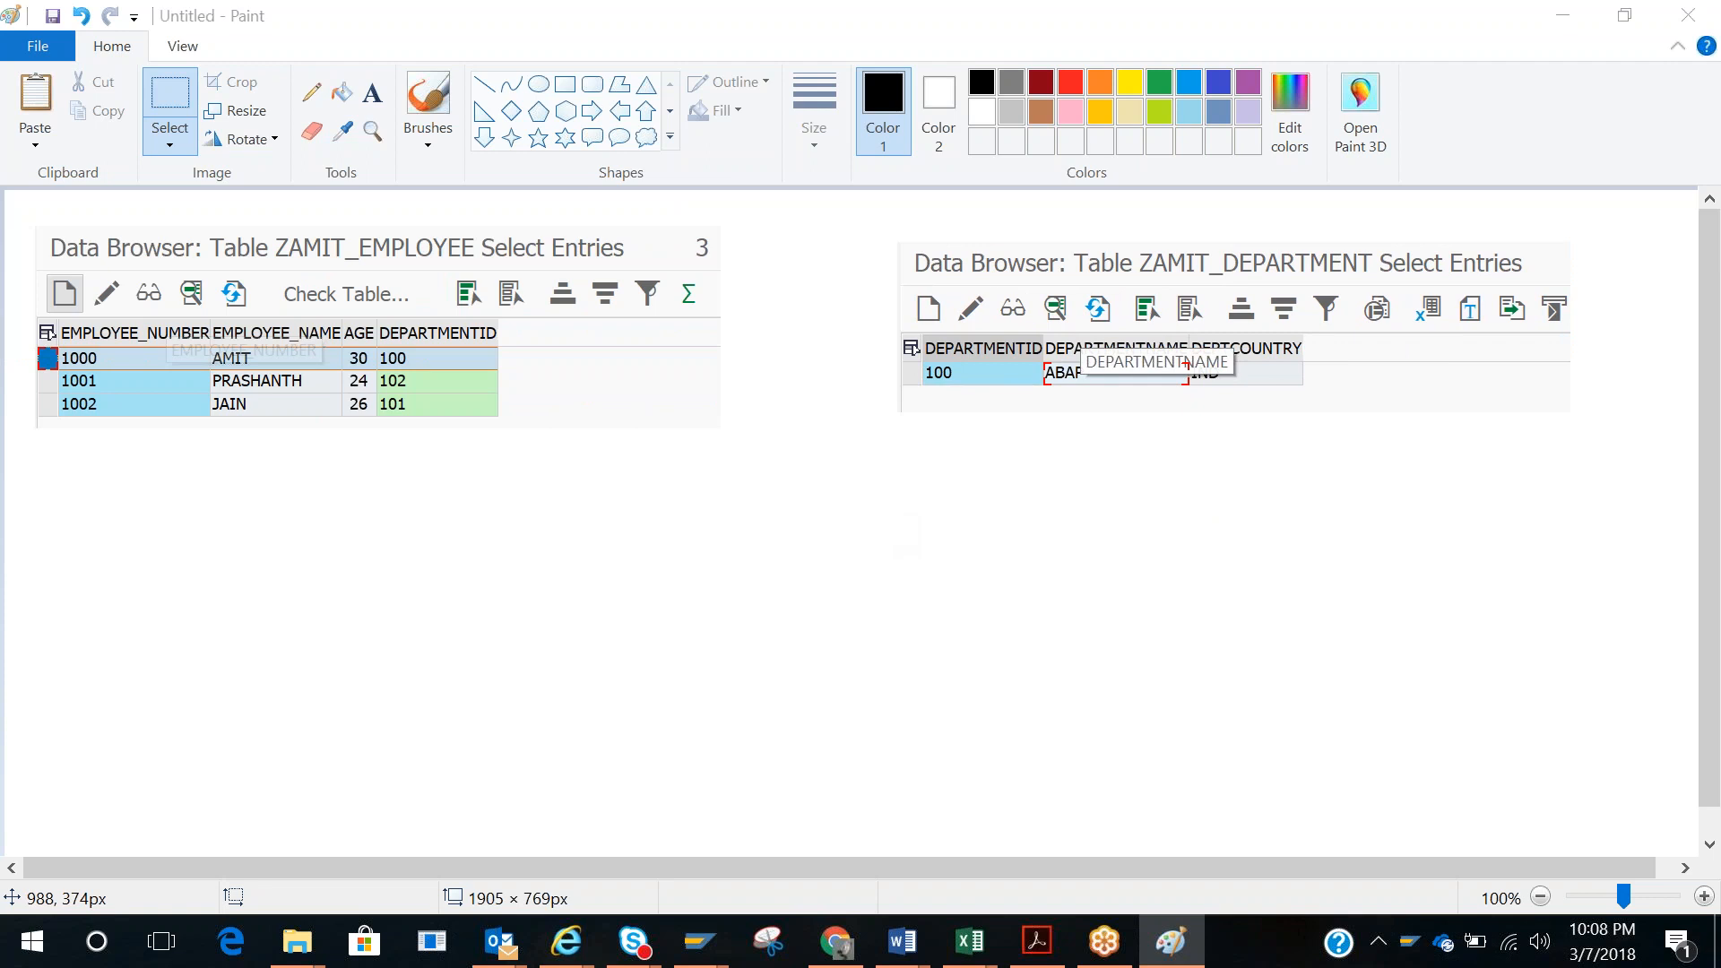
Step: Check the ZAMIT_EMP_DATA selection screen, return to Paint and set the drawing color to red
{"action": "key", "text": "alt+Tab"}
{"action": "key", "text": "alt+Tab"}
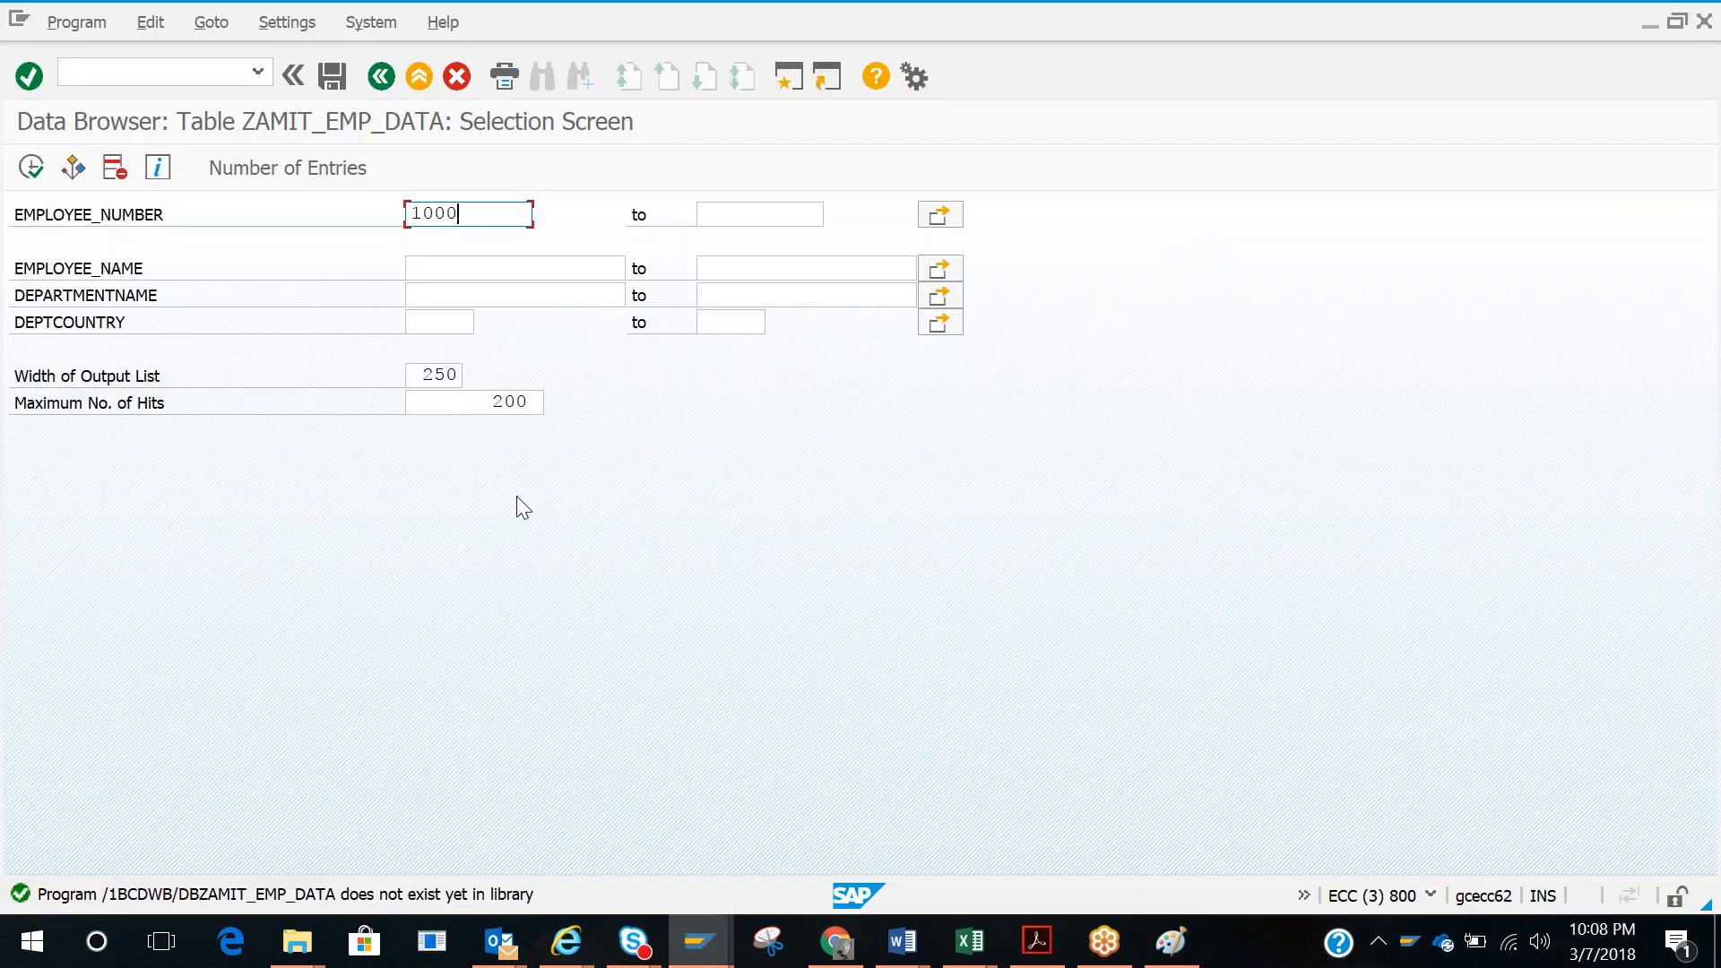
{"action": "key", "text": "alt+Tab"}
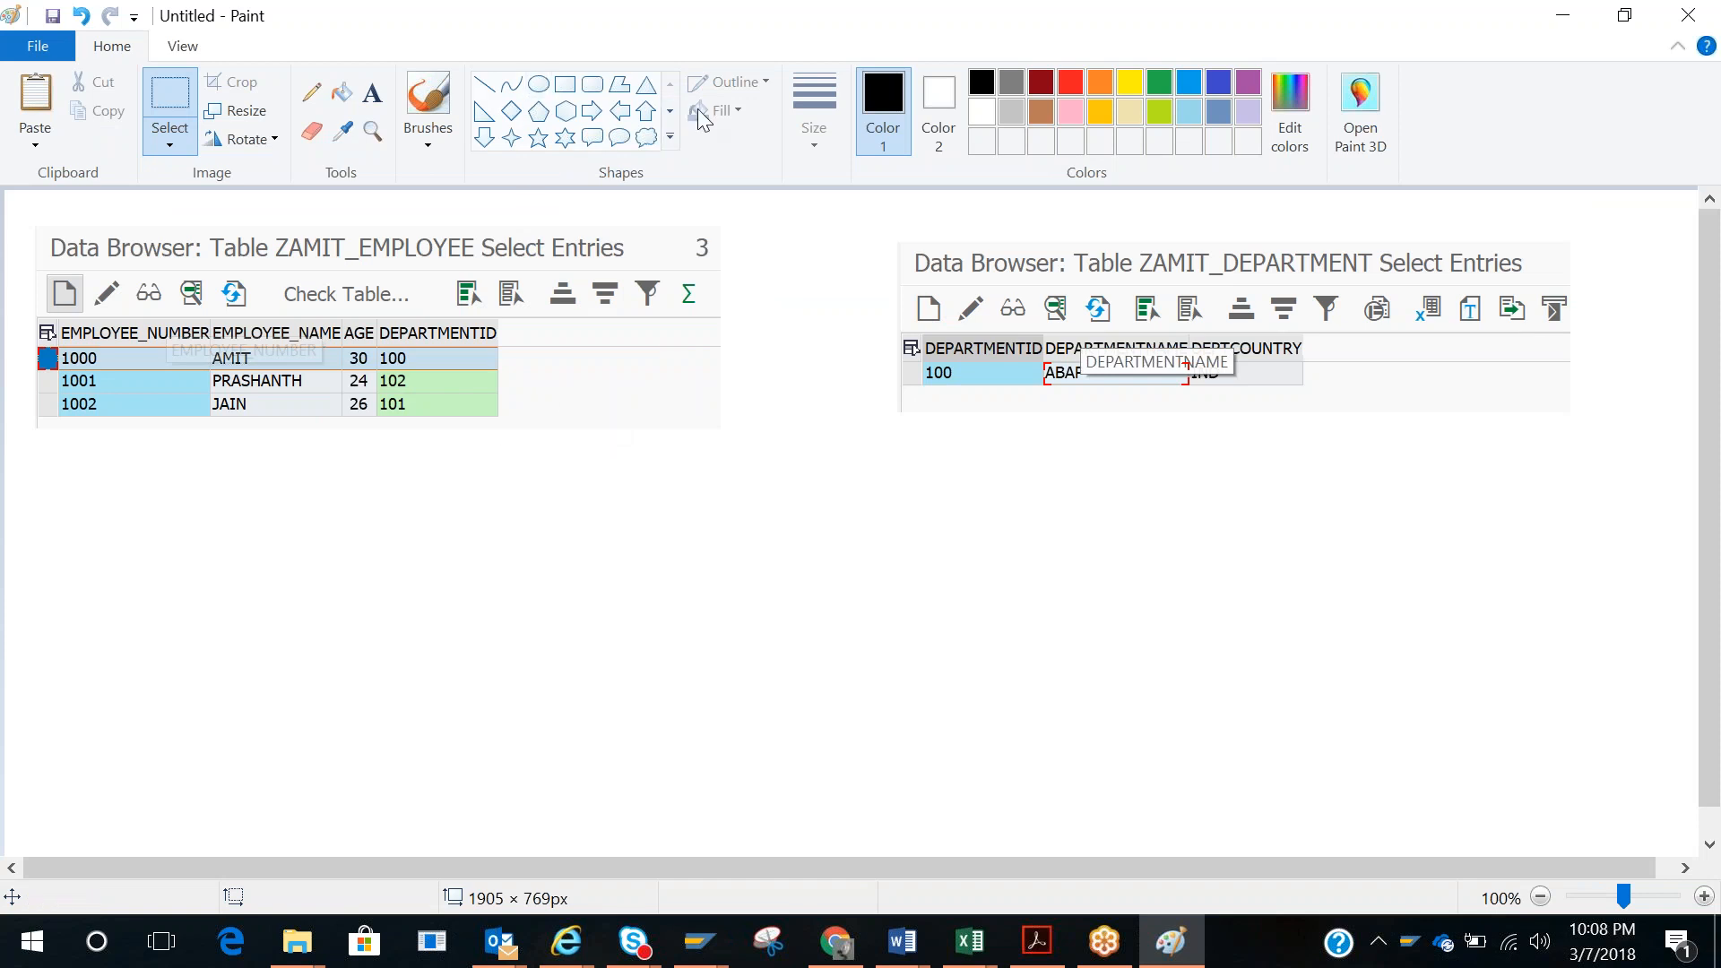
{"action": "left_click", "coordinate": [1070, 82]}
{"action": "left_click", "coordinate": [538, 83]}
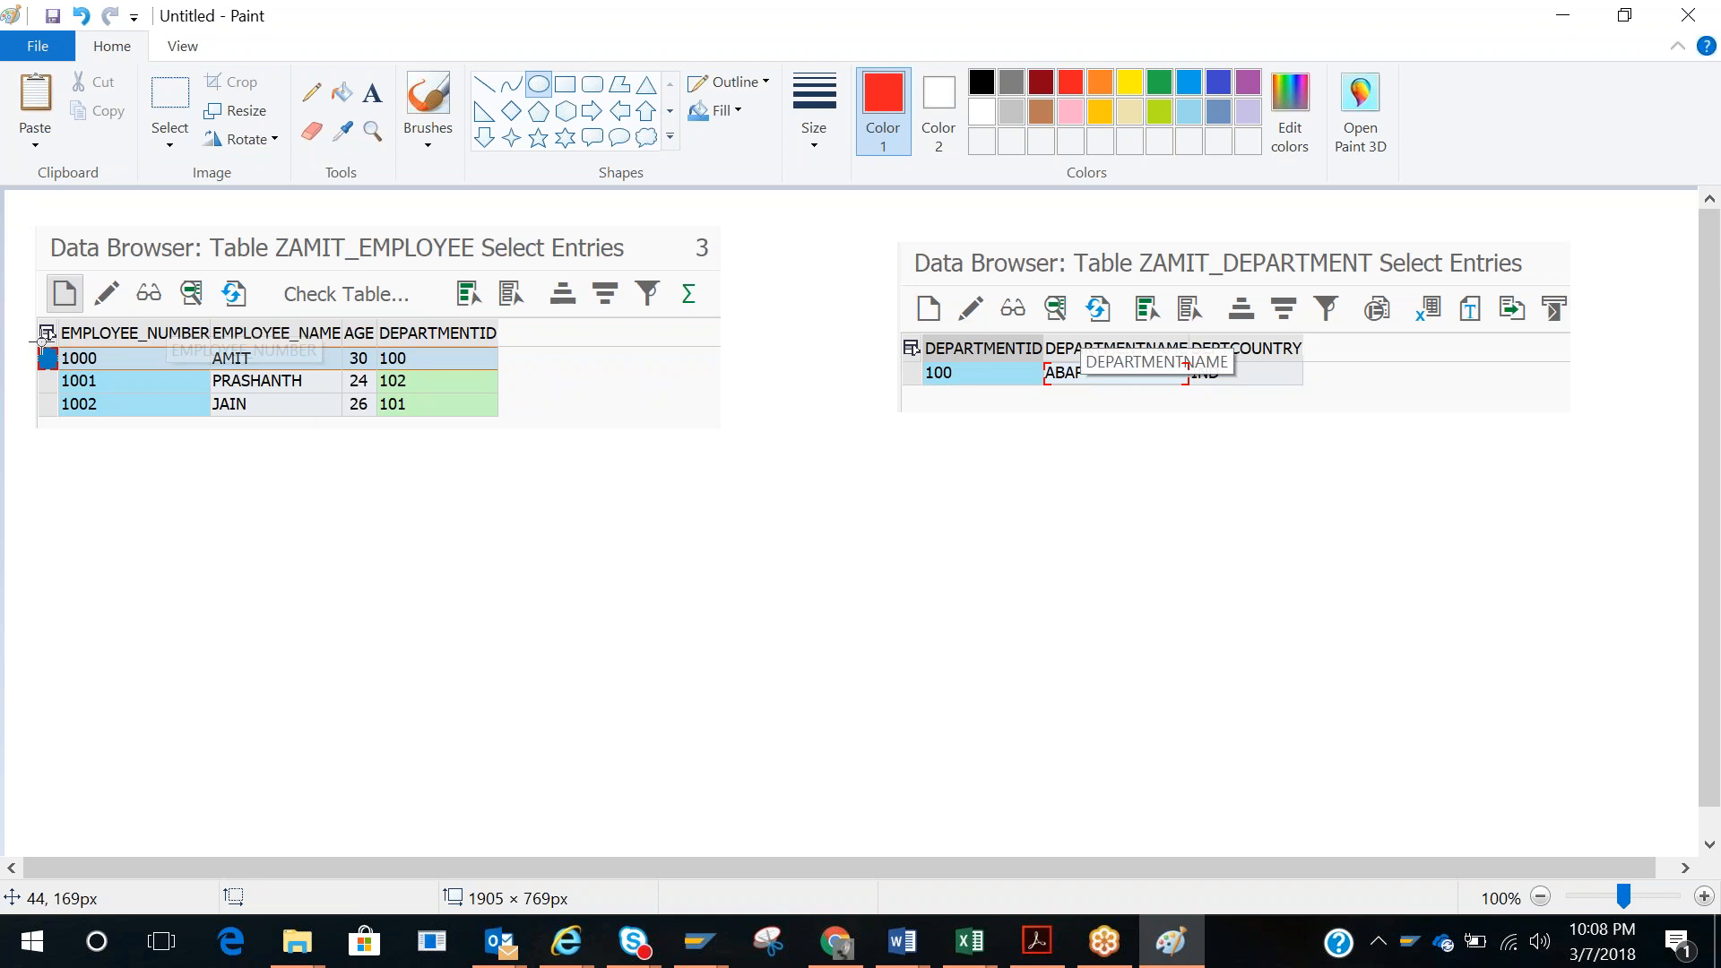
{"action": "left_click_drag", "start_coordinate": [25, 337], "coordinate": [78, 370]}
{"action": "key", "text": "ctrl+z"}
Step: Draw a red rectangle about 565 × 57 px around the first employee's row in the employee table image
{"action": "left_click", "coordinate": [564, 84]}
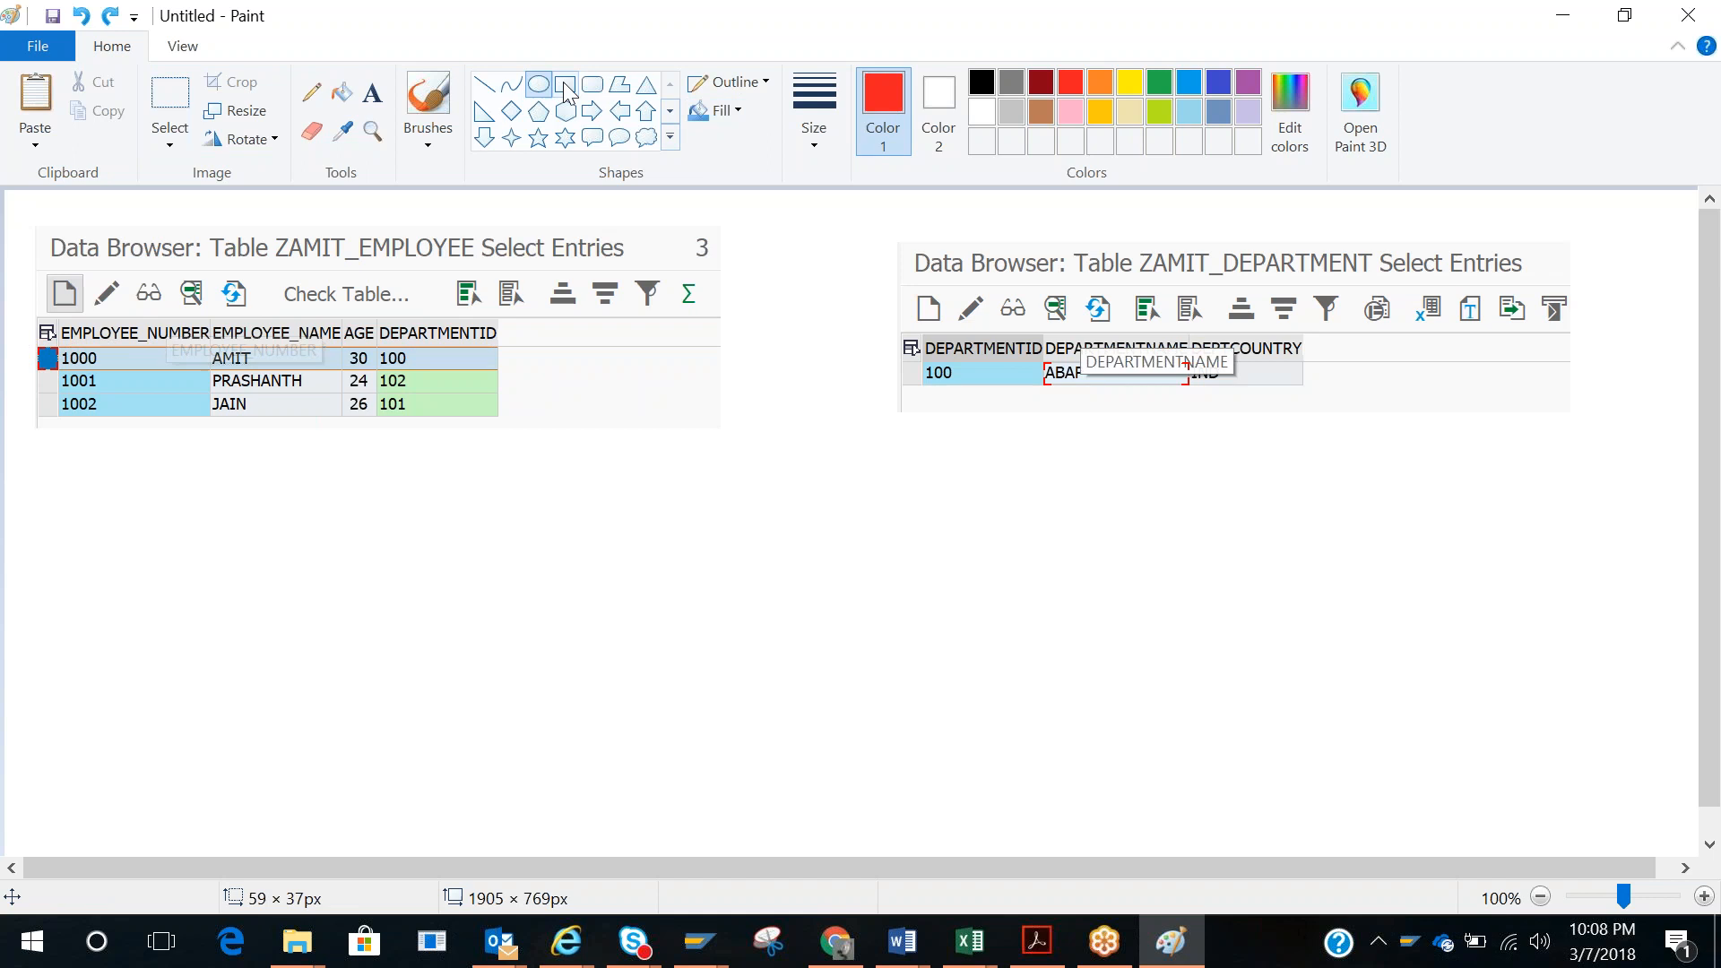
{"action": "left_click_drag", "start_coordinate": [21, 328], "coordinate": [528, 379]}
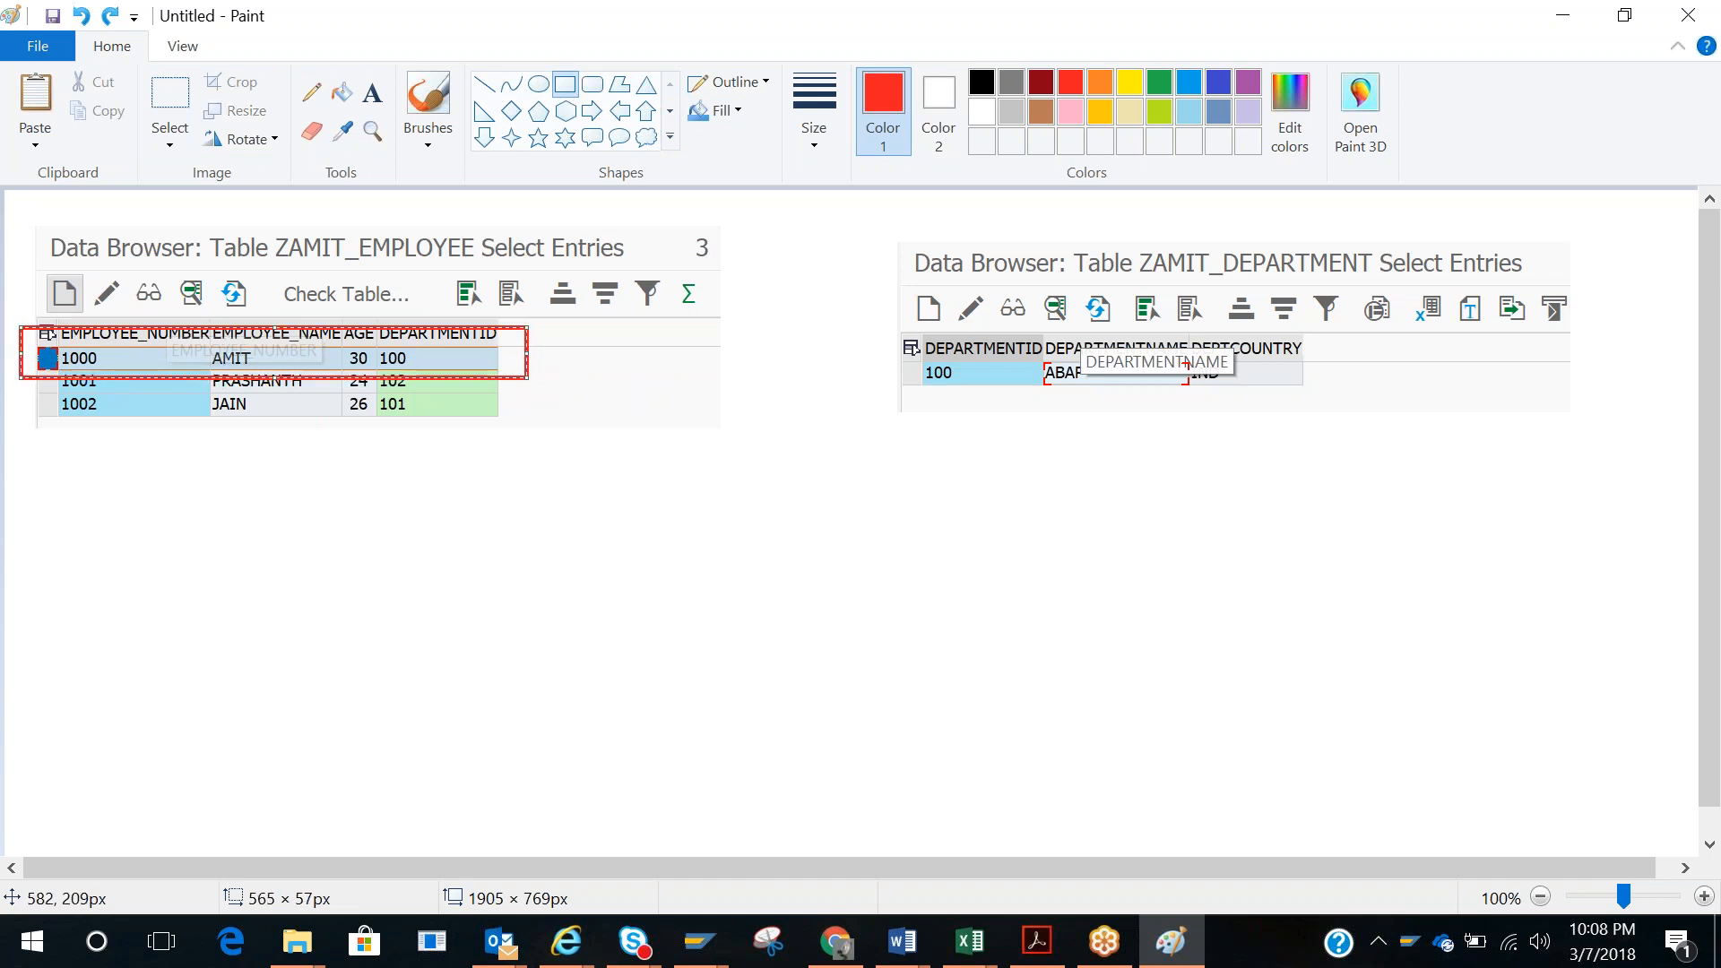
{"action": "left_click", "coordinate": [606, 388]}
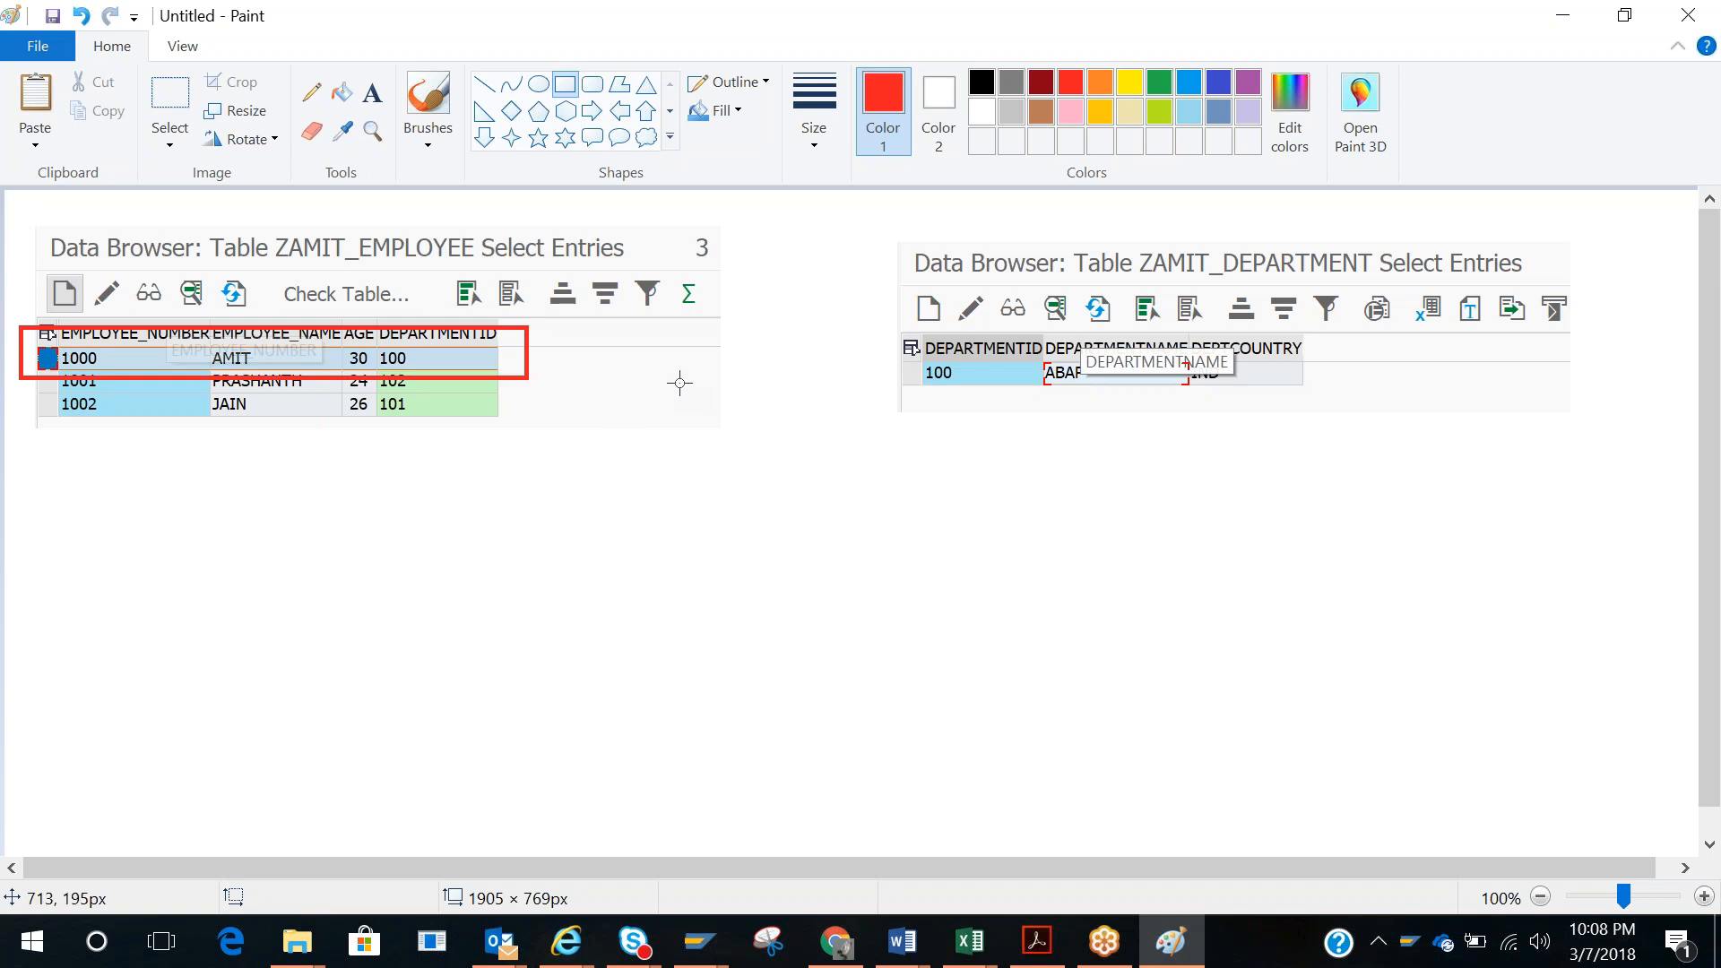
Step: Draw a green ellipse about 64 × 36 px around department ID 100 in the first employee's row
{"action": "left_click", "coordinate": [1162, 88]}
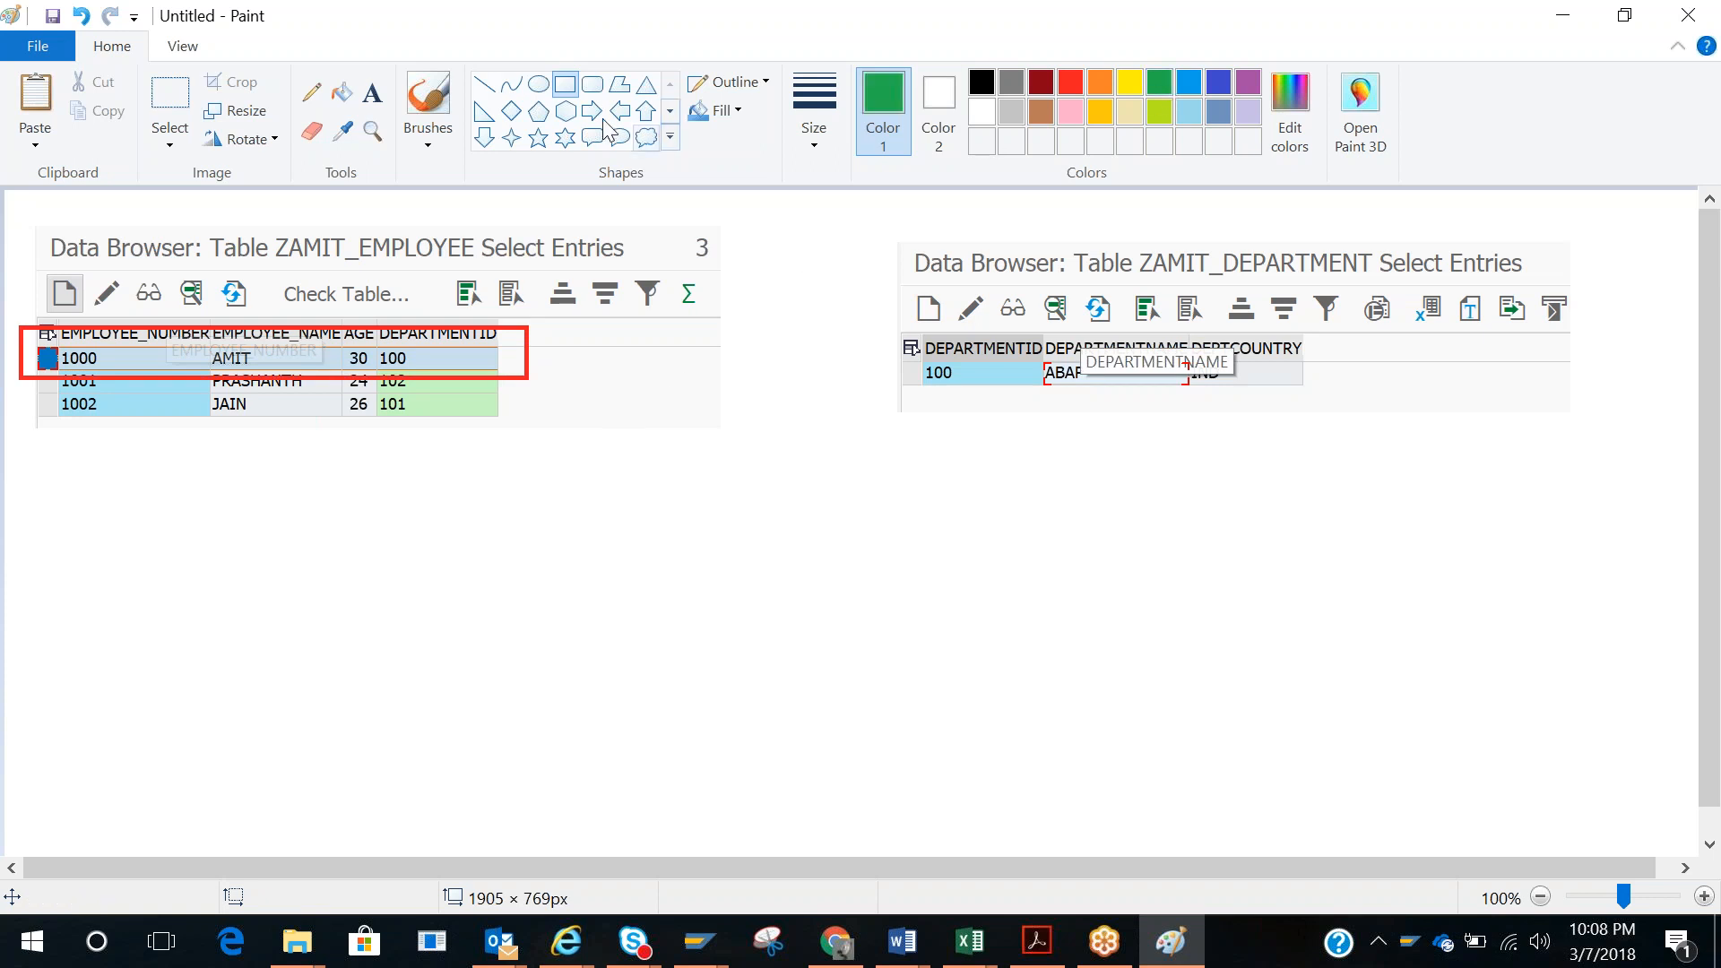
{"action": "left_click", "coordinate": [538, 84]}
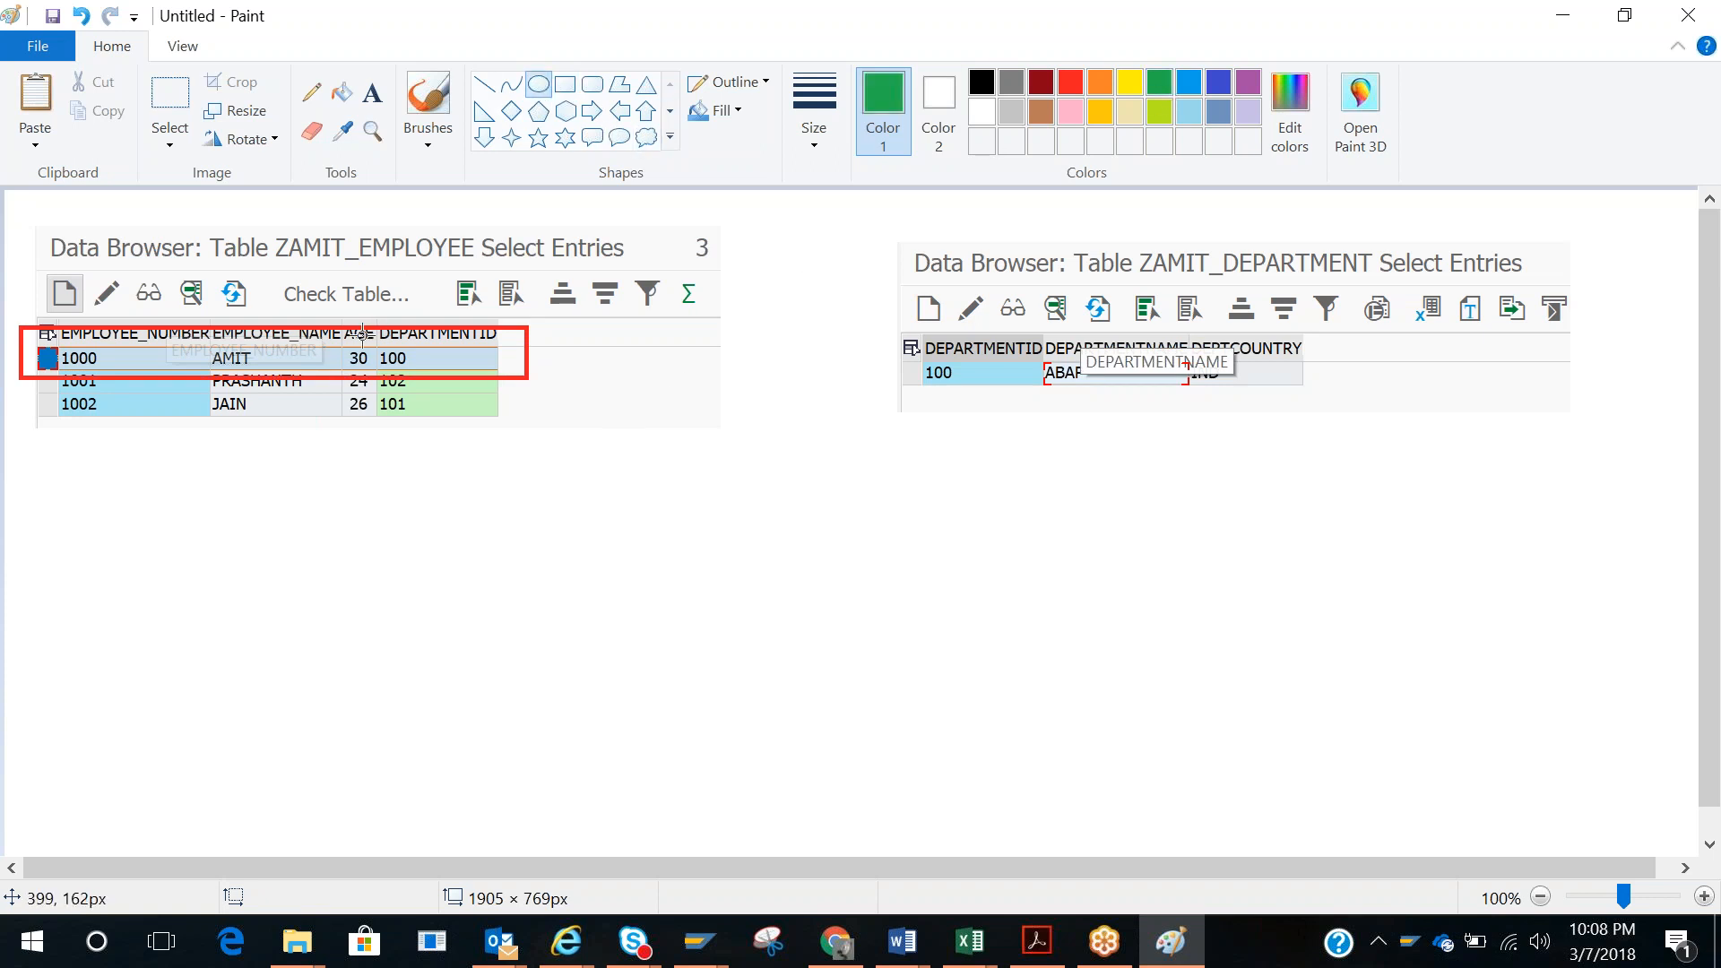
{"action": "left_click_drag", "start_coordinate": [367, 344], "coordinate": [423, 373]}
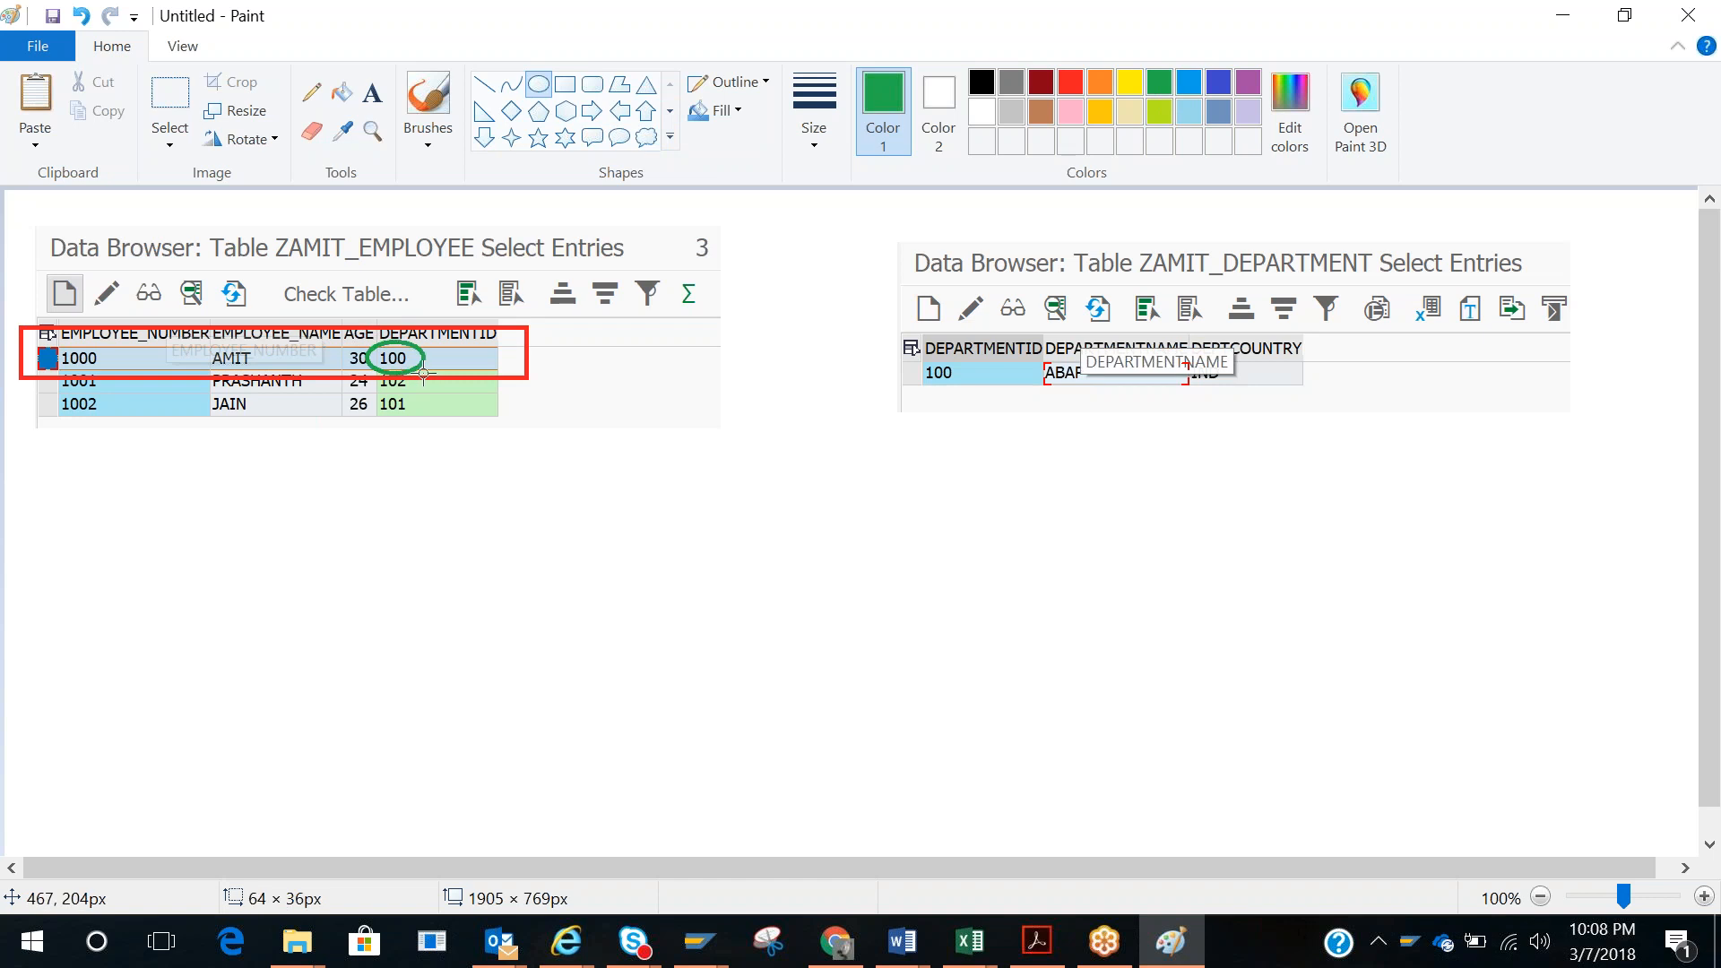
{"action": "left_click", "coordinate": [709, 515]}
Step: Try to draw a green curve from the circled department ID to department 100 in the department table image
{"action": "left_click", "coordinate": [512, 86]}
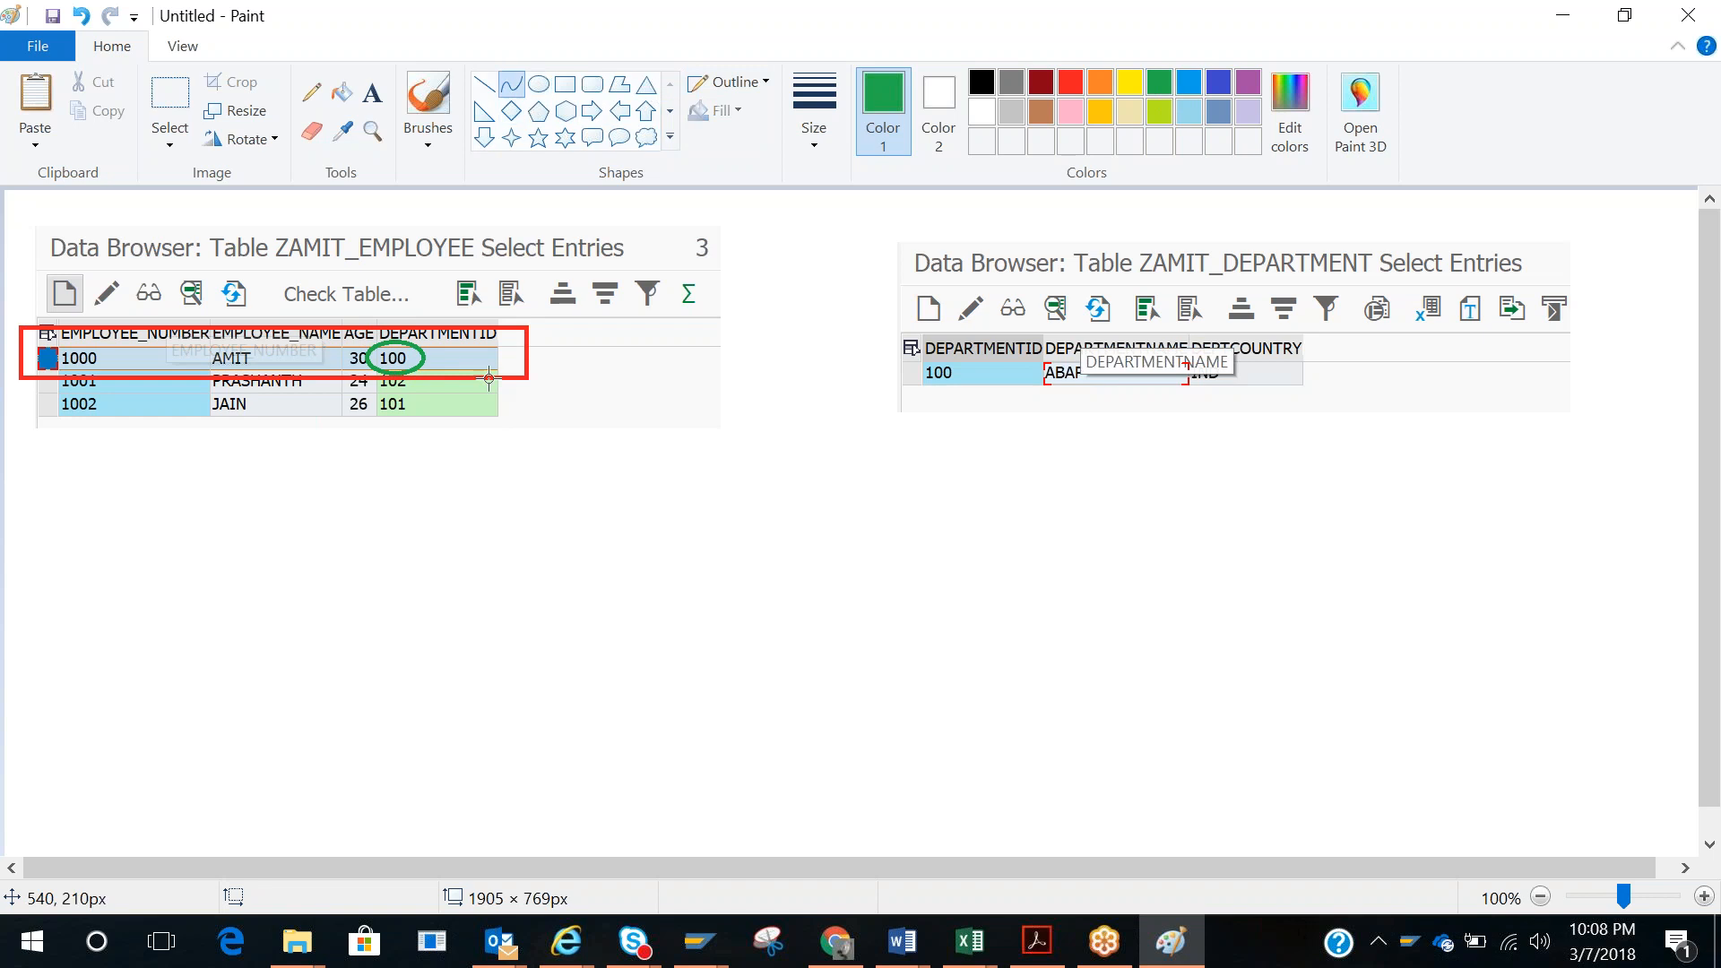
{"action": "left_click_drag", "start_coordinate": [426, 362], "coordinate": [924, 372]}
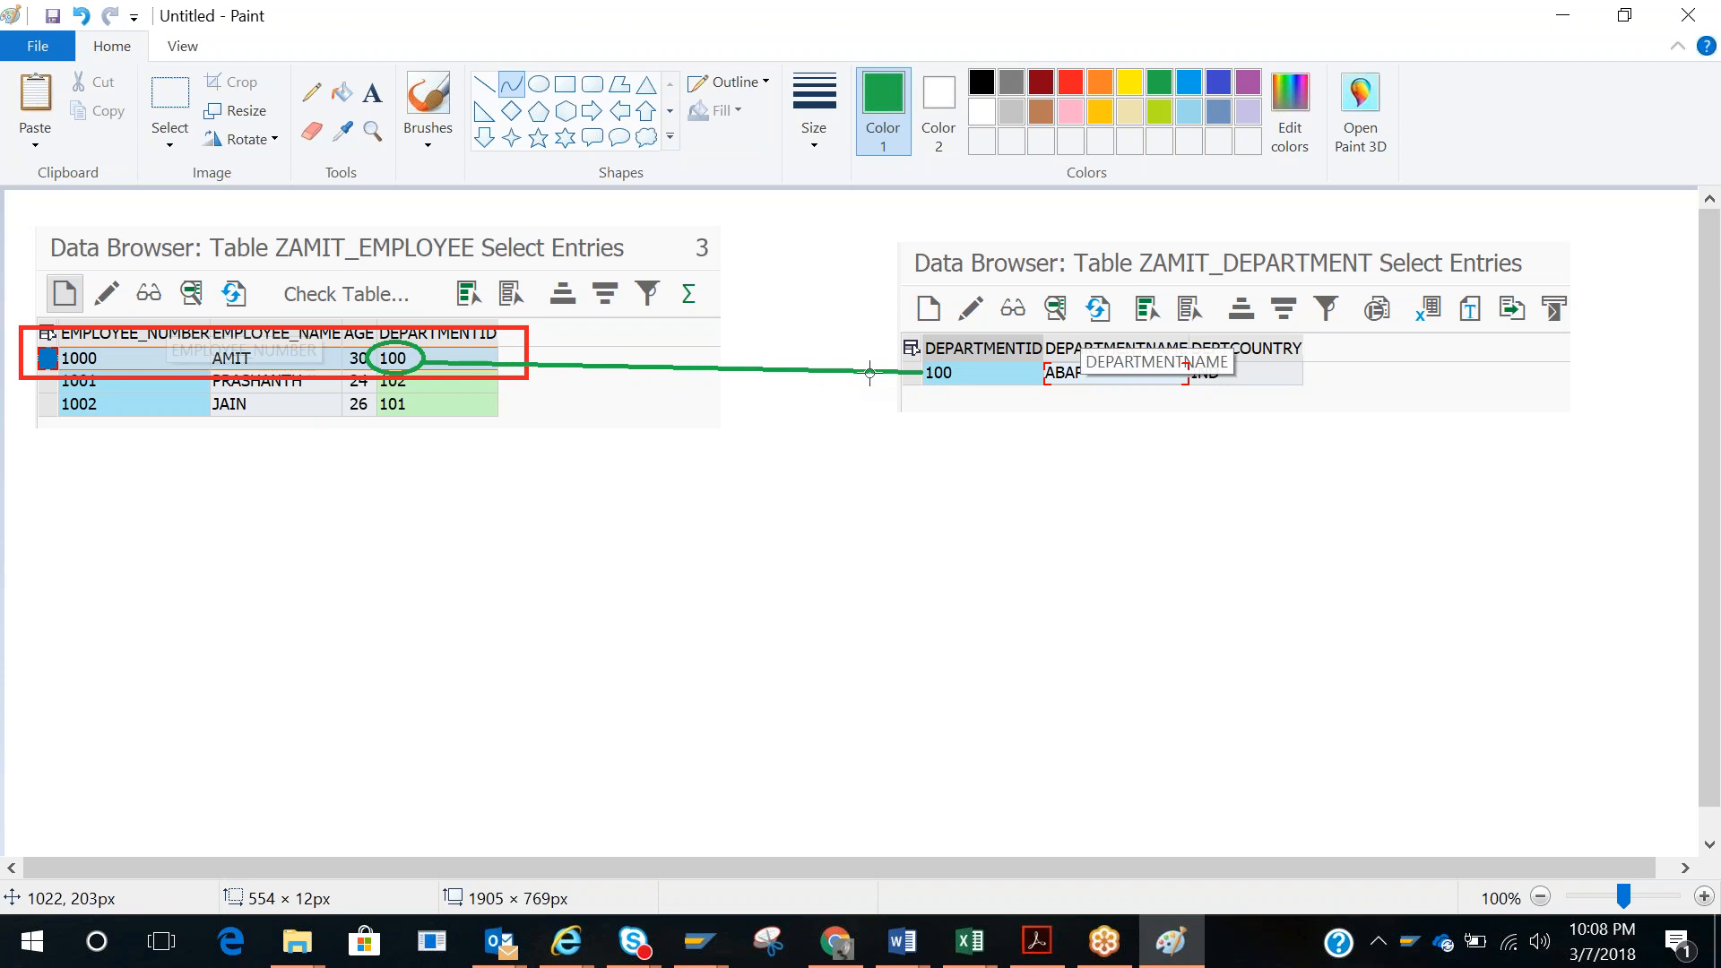
{"action": "left_click_drag", "start_coordinate": [790, 378], "coordinate": [991, 431]}
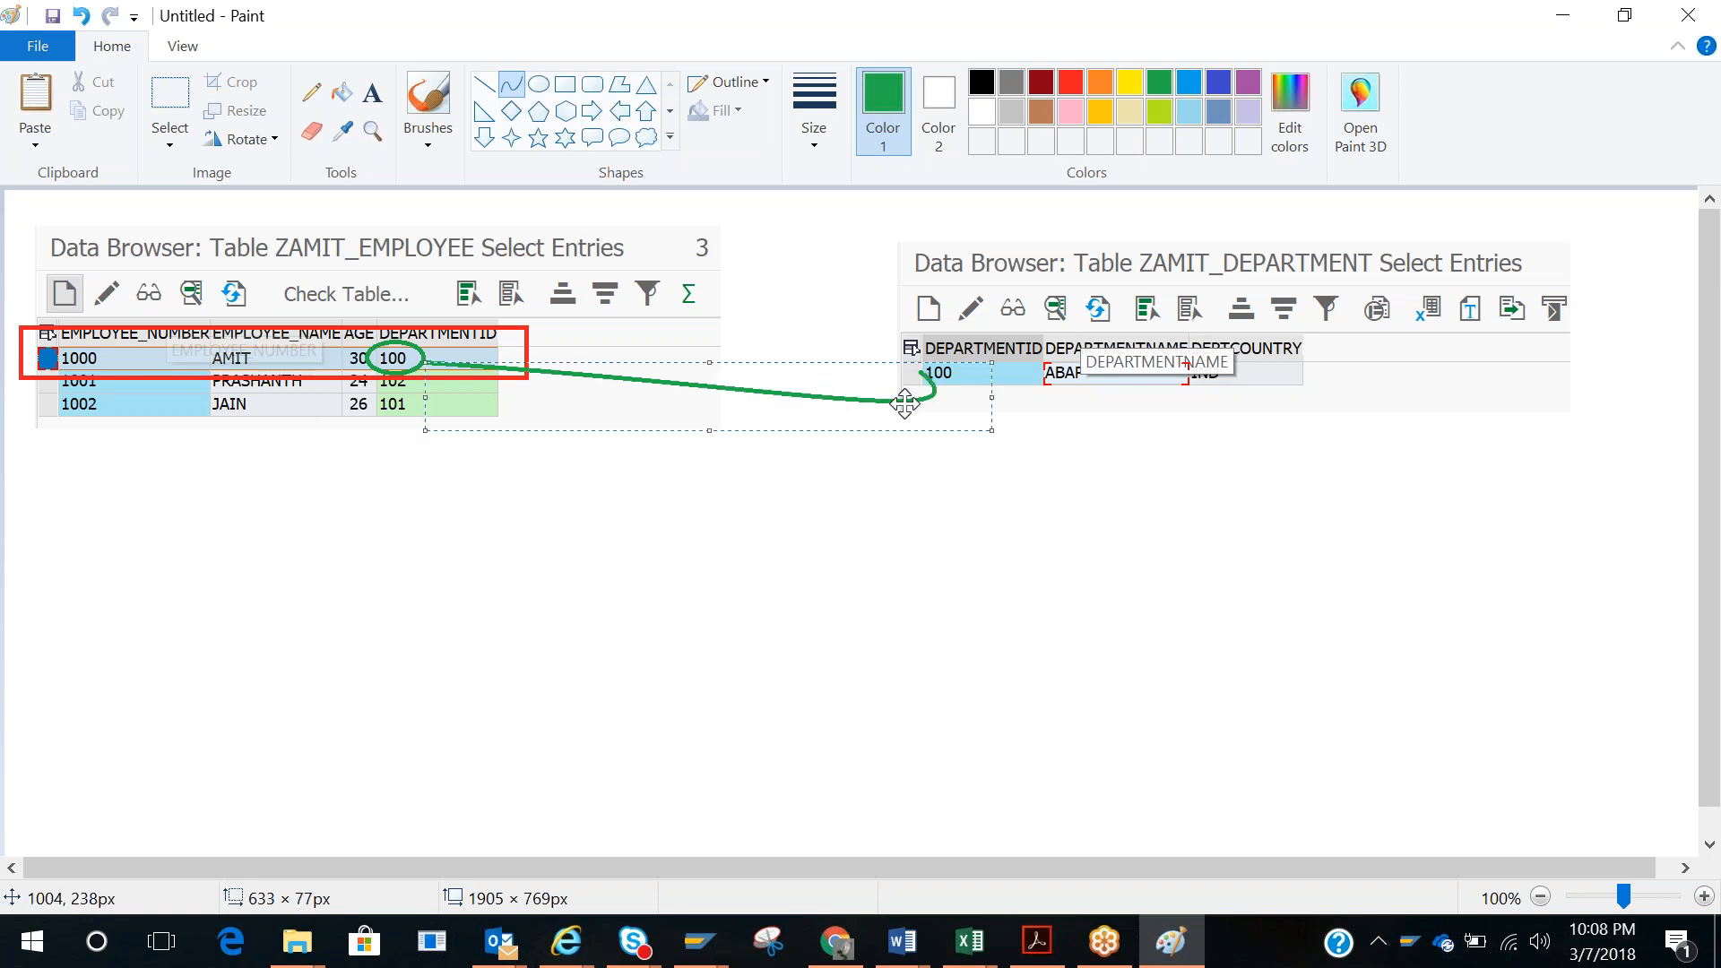
{"action": "key", "text": "ctrl+z"}
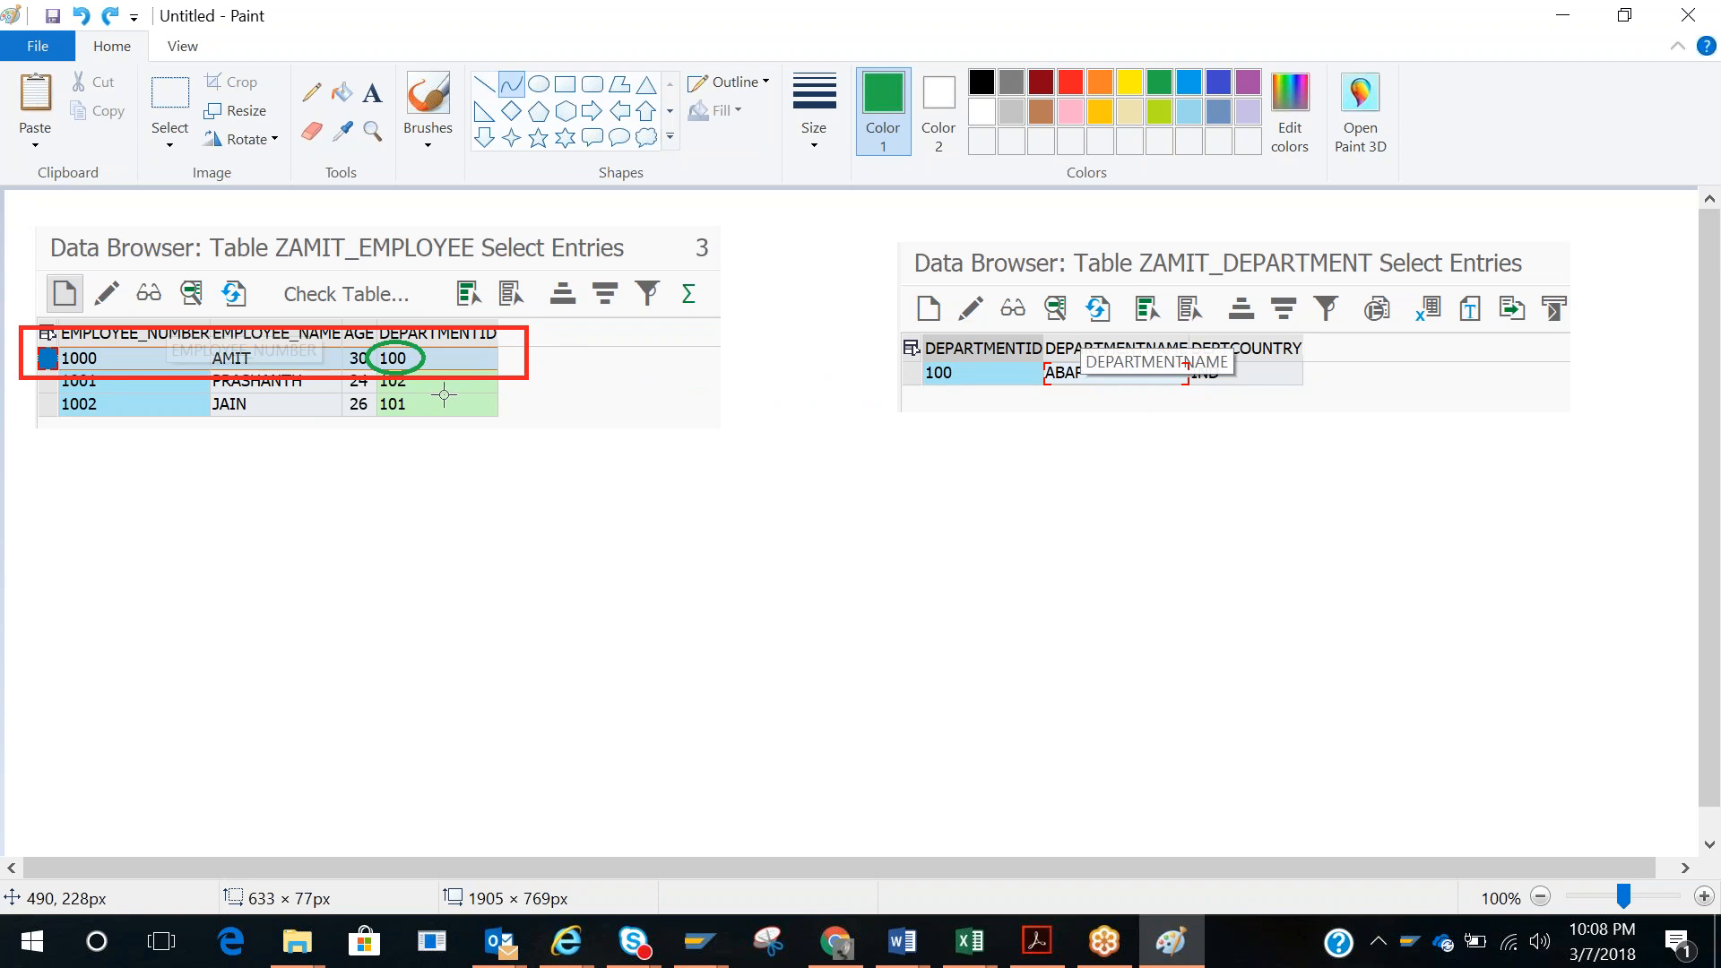
Step: Draw a straight green line about 541 × 15 px from the circled department ID to department 100 in the department table image
{"action": "left_click_drag", "start_coordinate": [424, 356], "coordinate": [911, 472]}
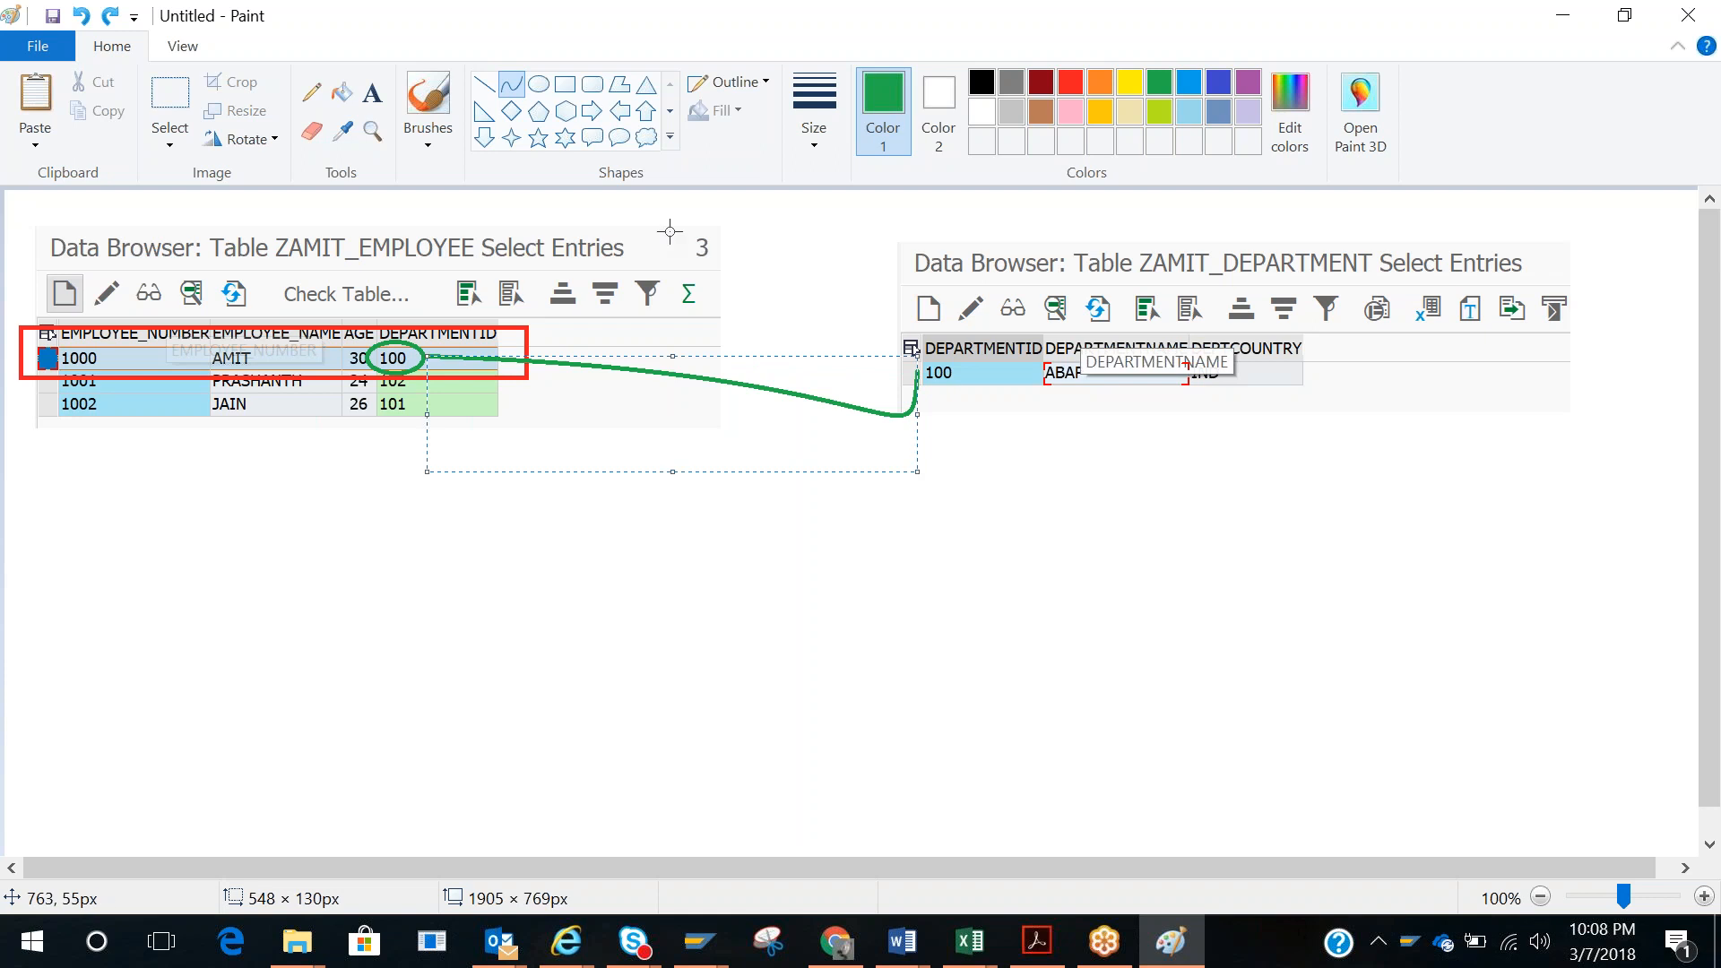
{"action": "key", "text": "ctrl+z"}
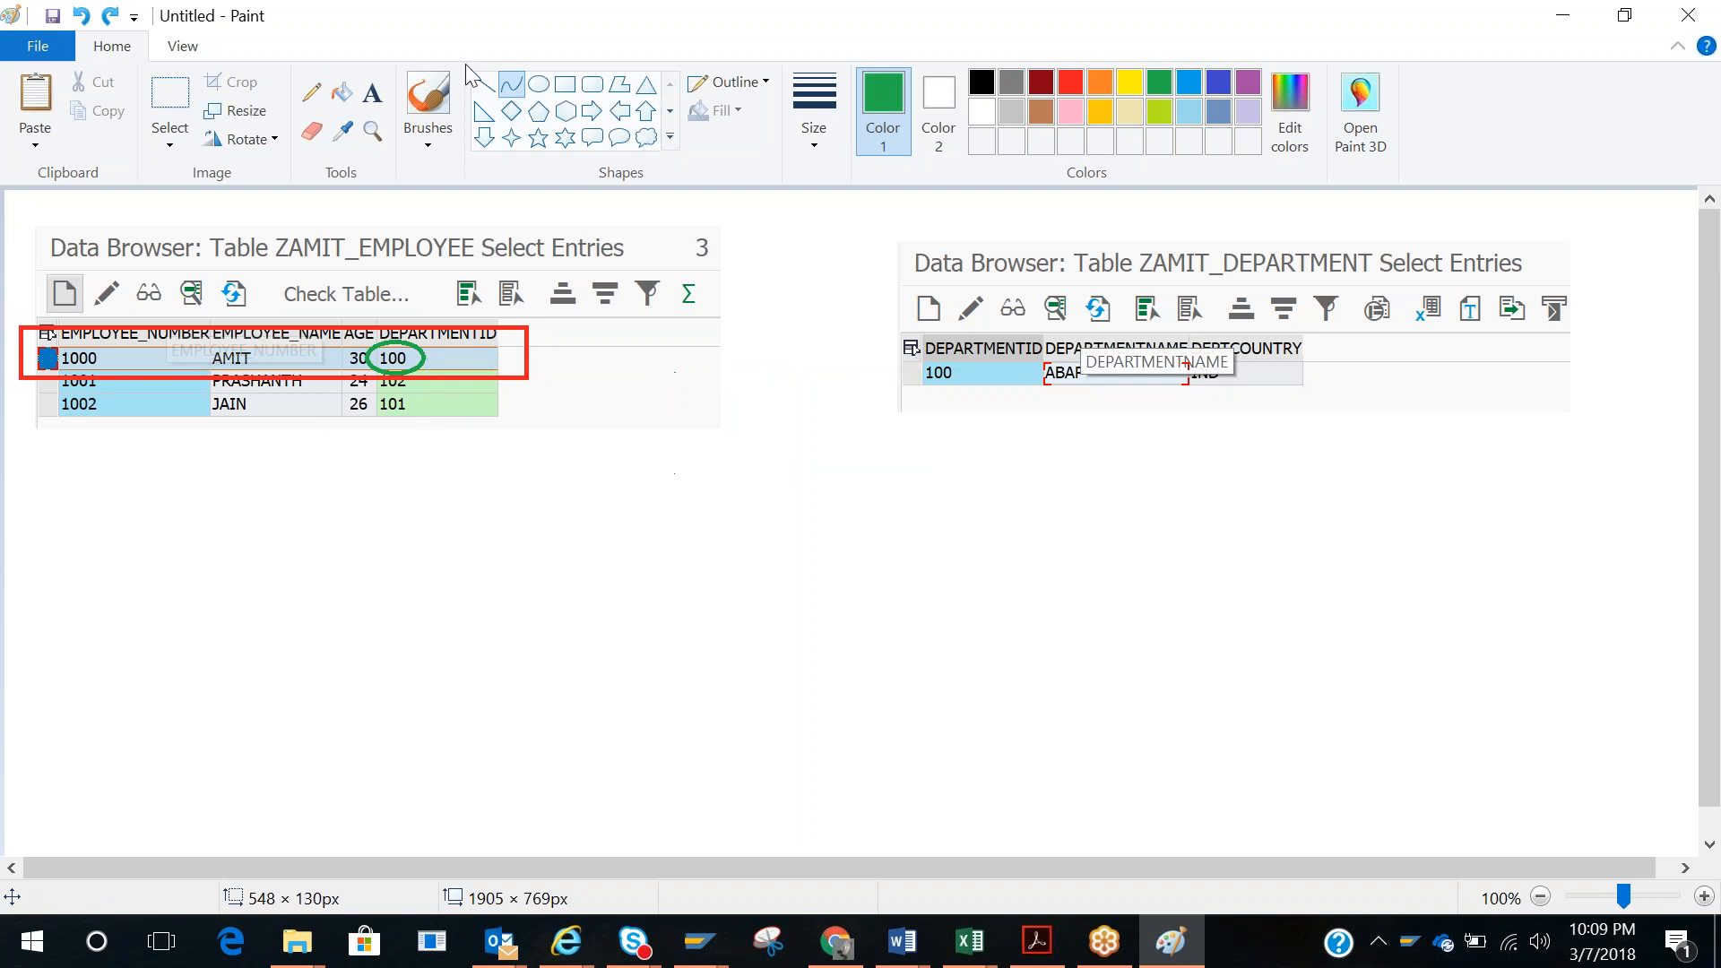
{"action": "left_click", "coordinate": [484, 84]}
{"action": "left_click_drag", "start_coordinate": [429, 368], "coordinate": [914, 371]}
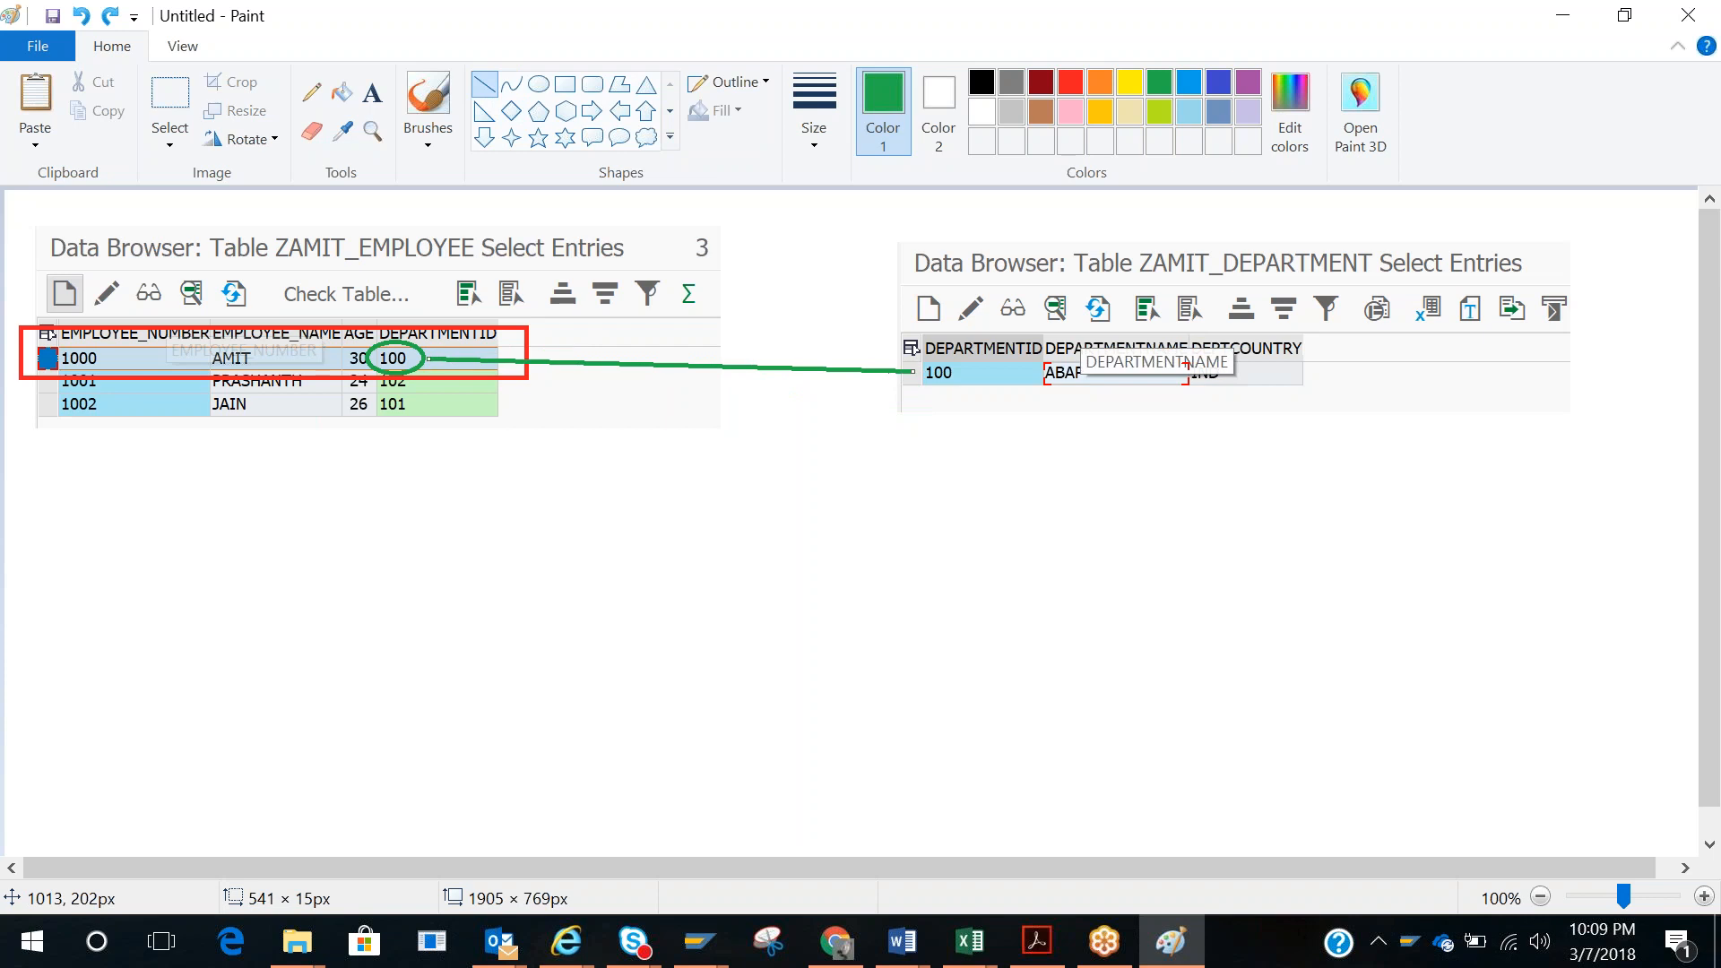
Step: Draw a small green ellipse around department ID 100 in the department table image
{"action": "left_click", "coordinate": [538, 84]}
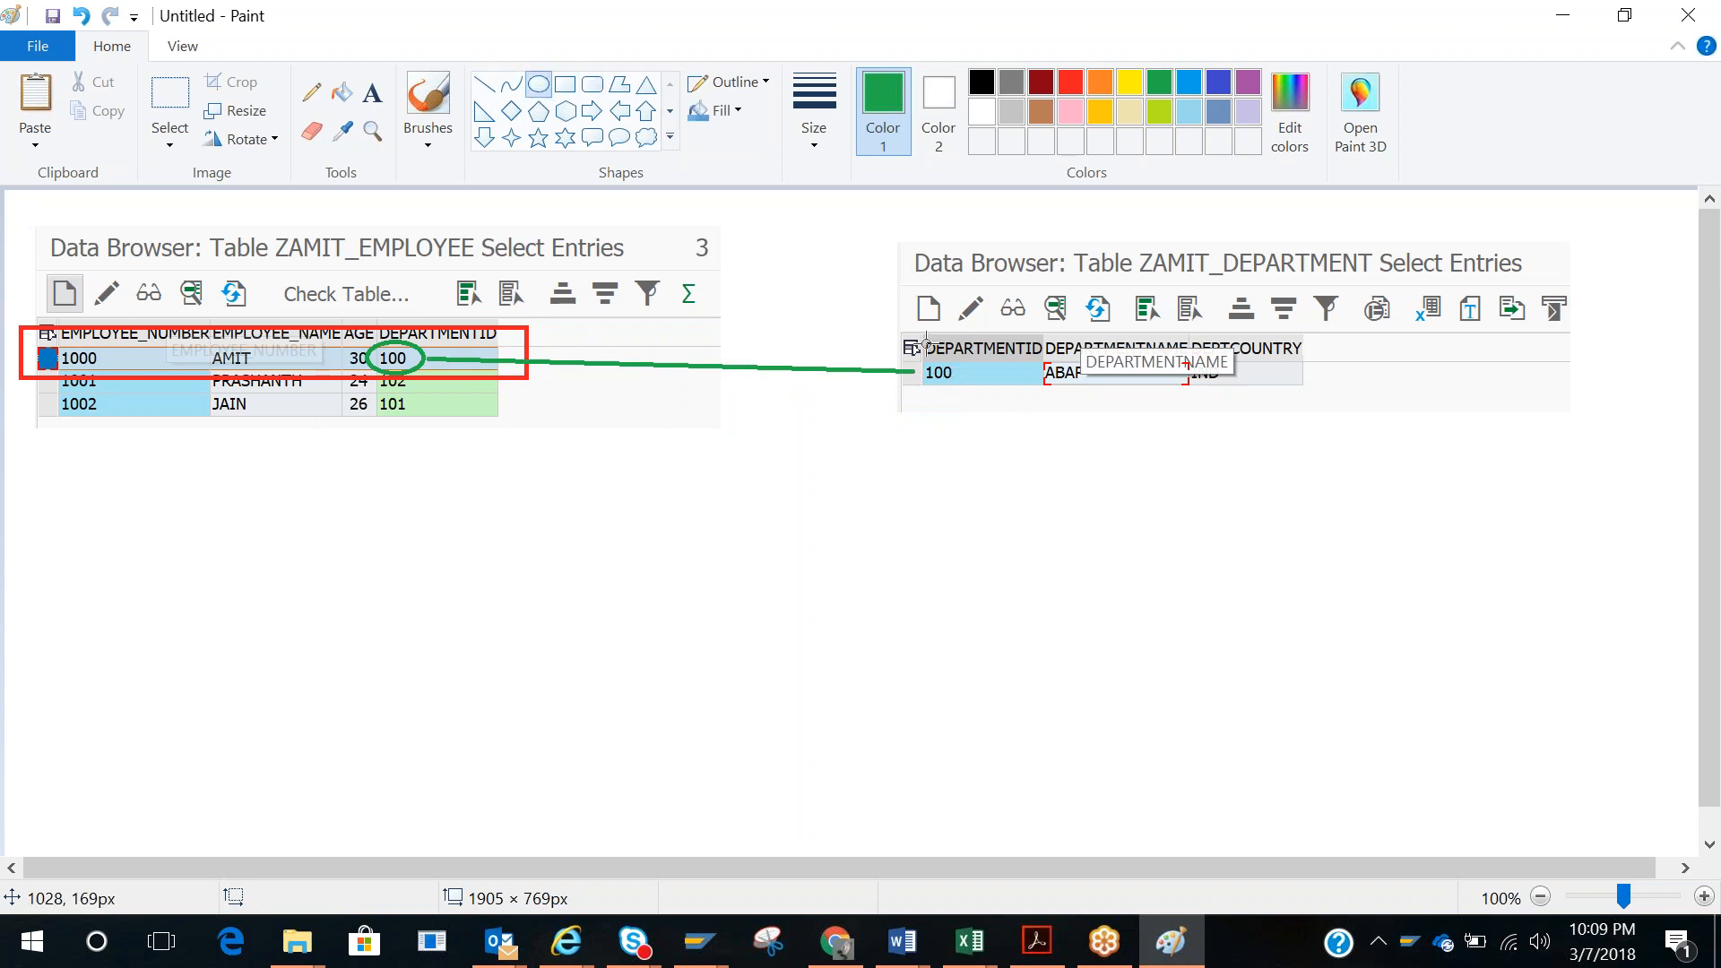
{"action": "left_click_drag", "start_coordinate": [925, 352], "coordinate": [965, 384]}
{"action": "key", "text": "ctrl+z"}
{"action": "left_click", "coordinate": [1012, 478]}
Step: Switch to SAP, capture the title, toolbar and entries of table ZAMIT_DEPARTMENT as a screen snip, and return to Paint
{"action": "key", "text": "alt+Tab"}
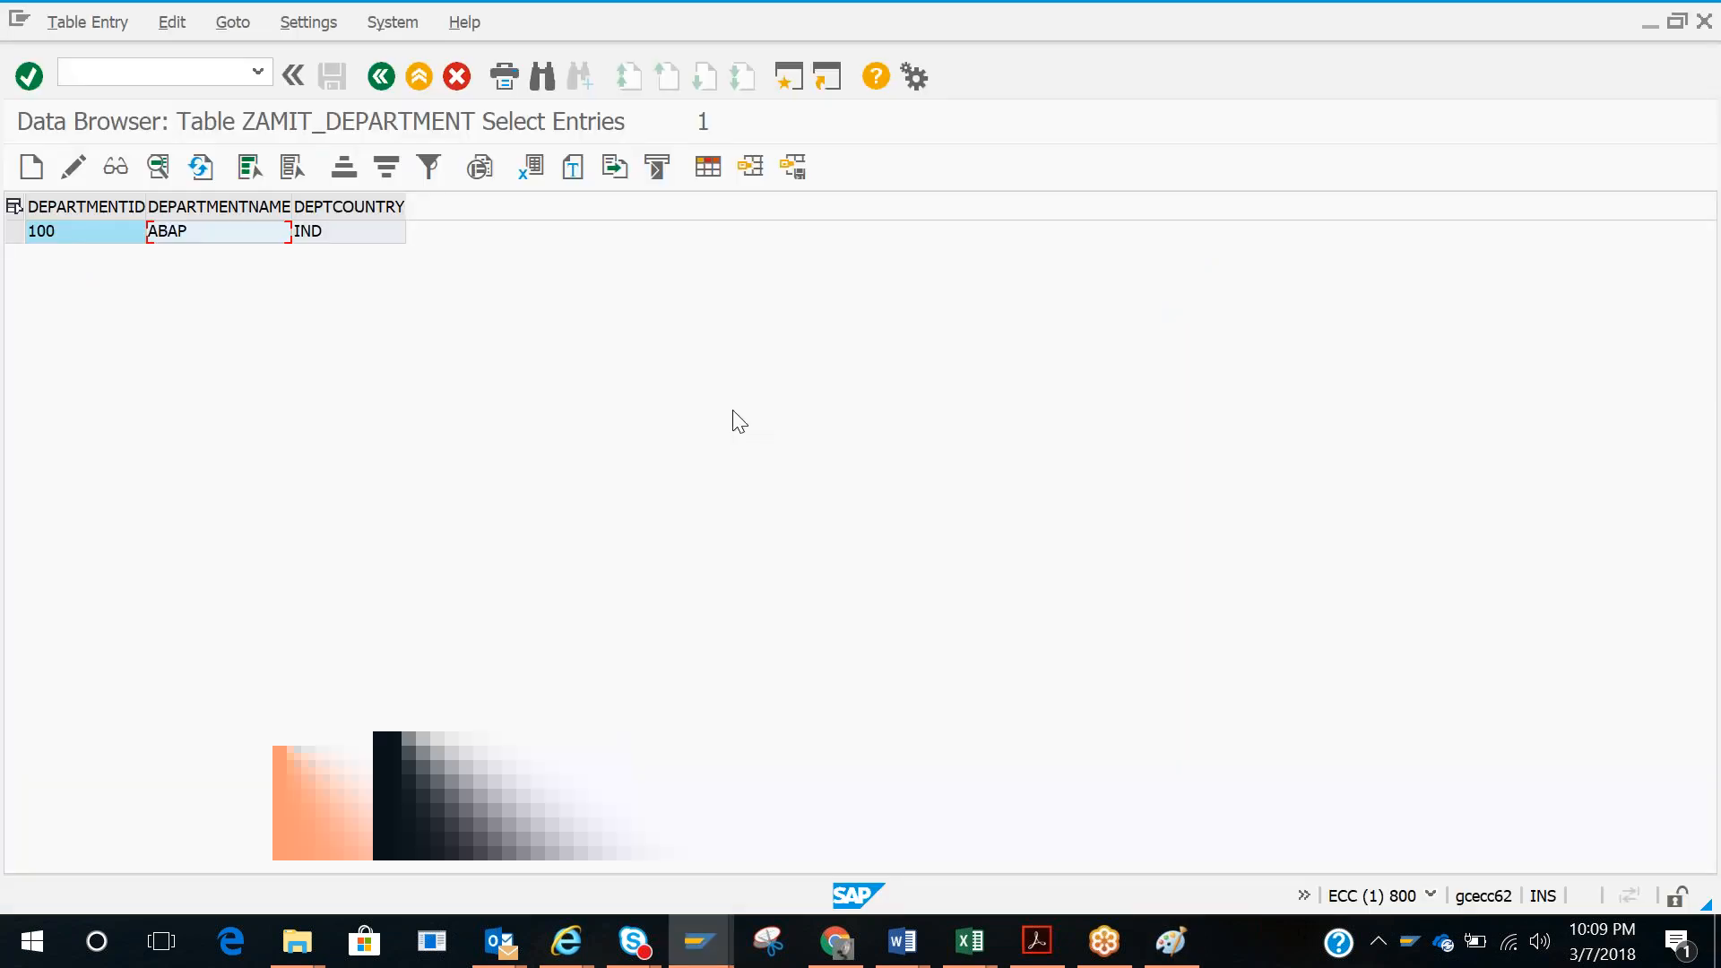
{"action": "key", "text": "super+shift+s"}
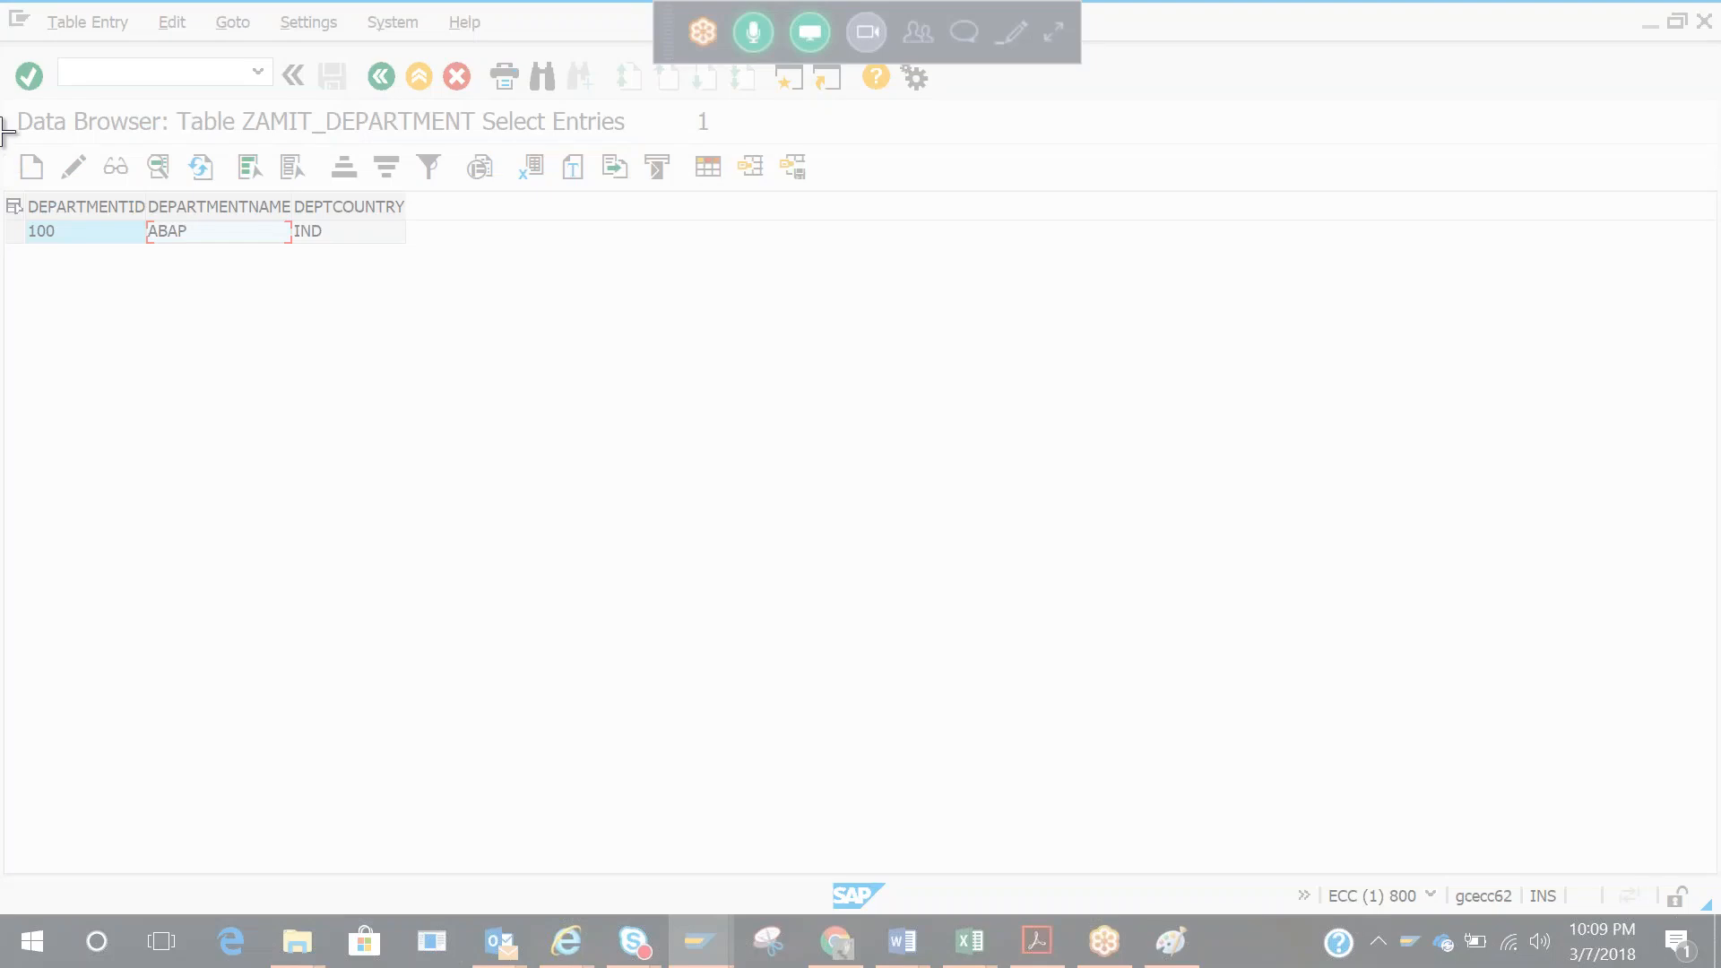
{"action": "left_click_drag", "start_coordinate": [2, 99], "coordinate": [673, 250]}
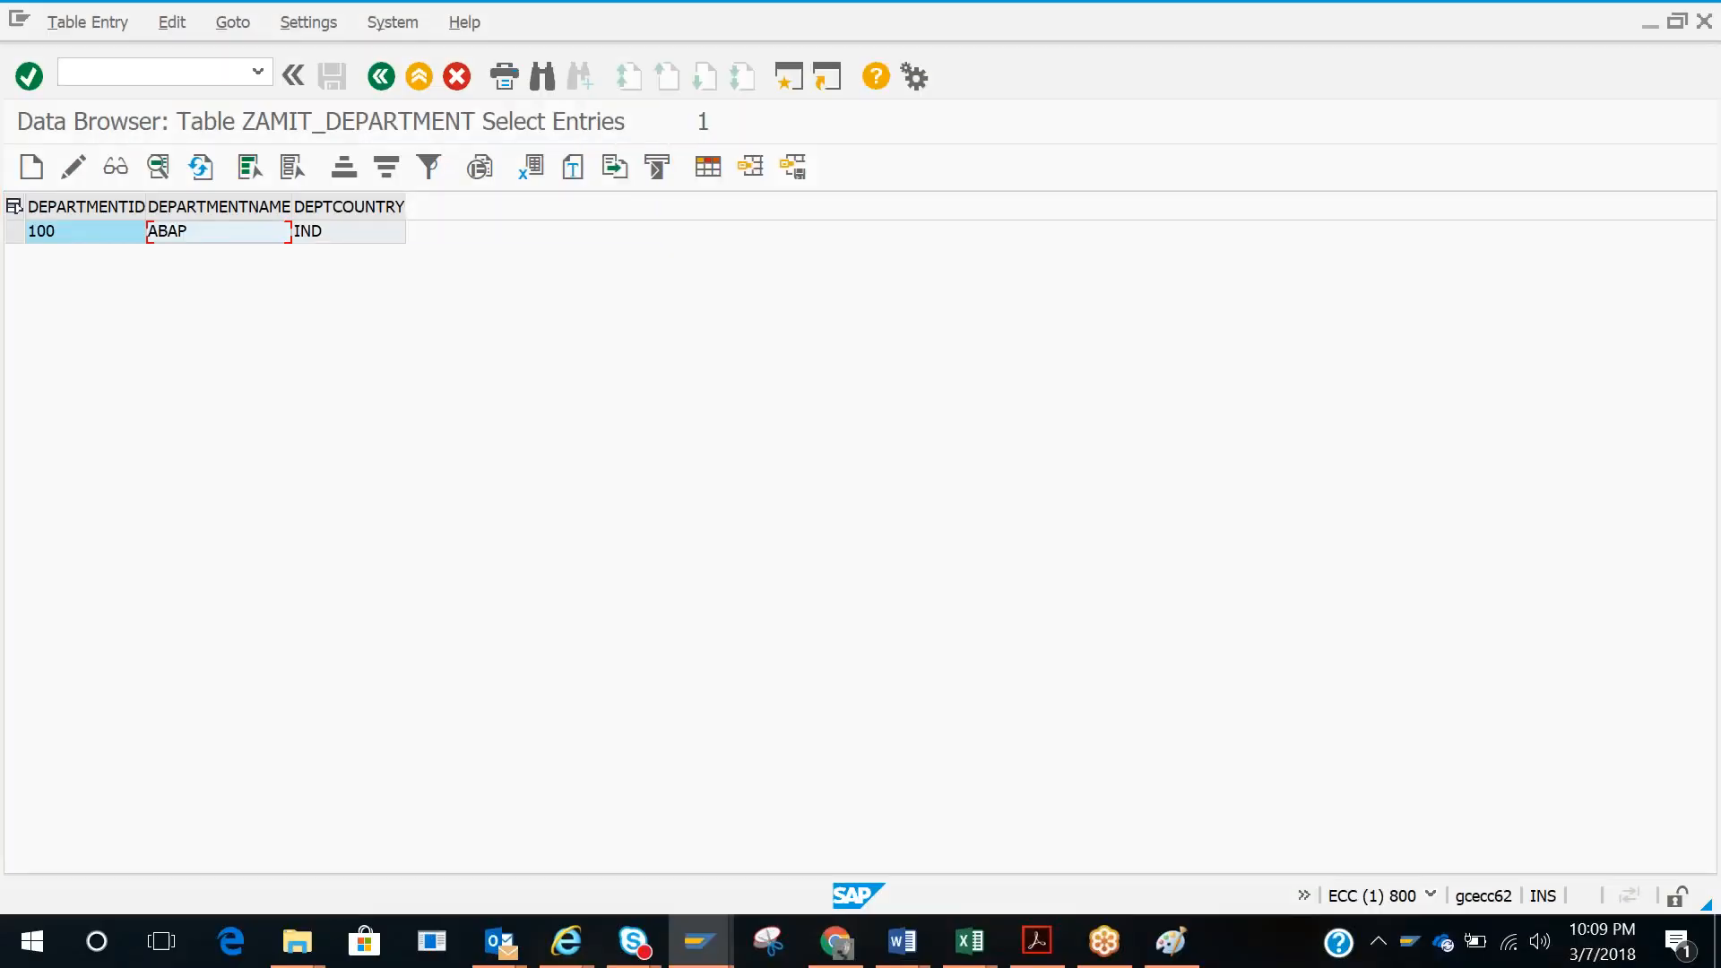
{"action": "key", "text": "alt+Tab"}
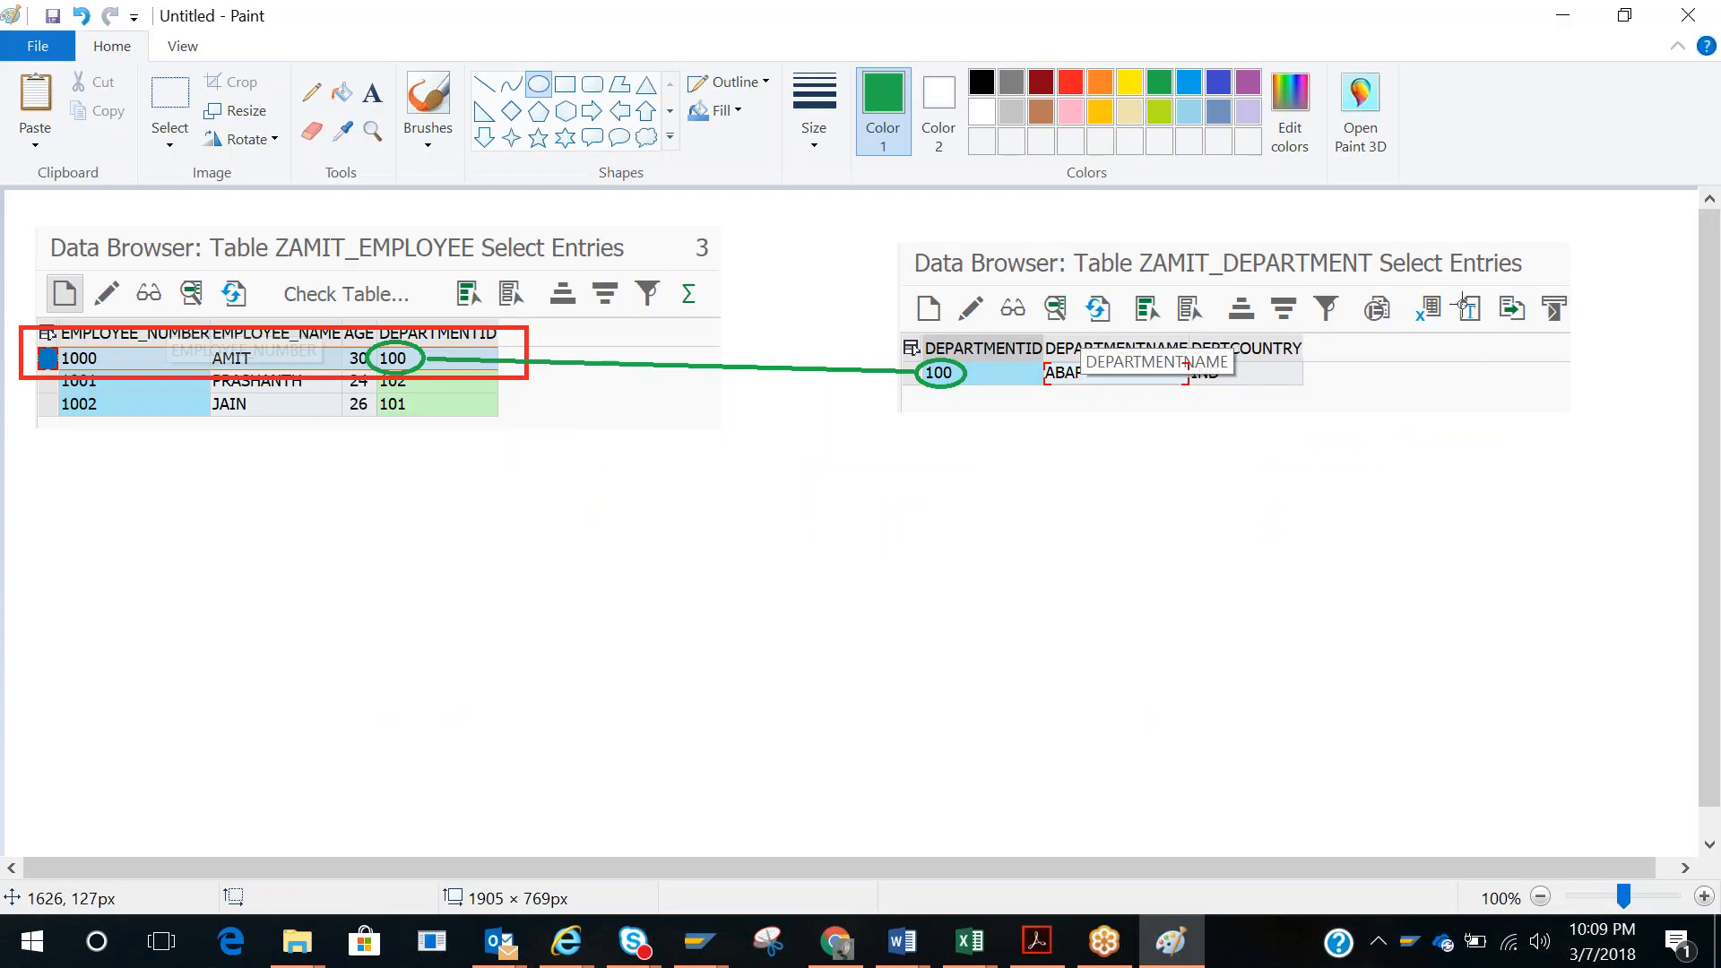
Step: Undo the annotations and the old department table image, and paste the new department capture beside the employee table image
{"action": "left_click", "coordinate": [311, 130]}
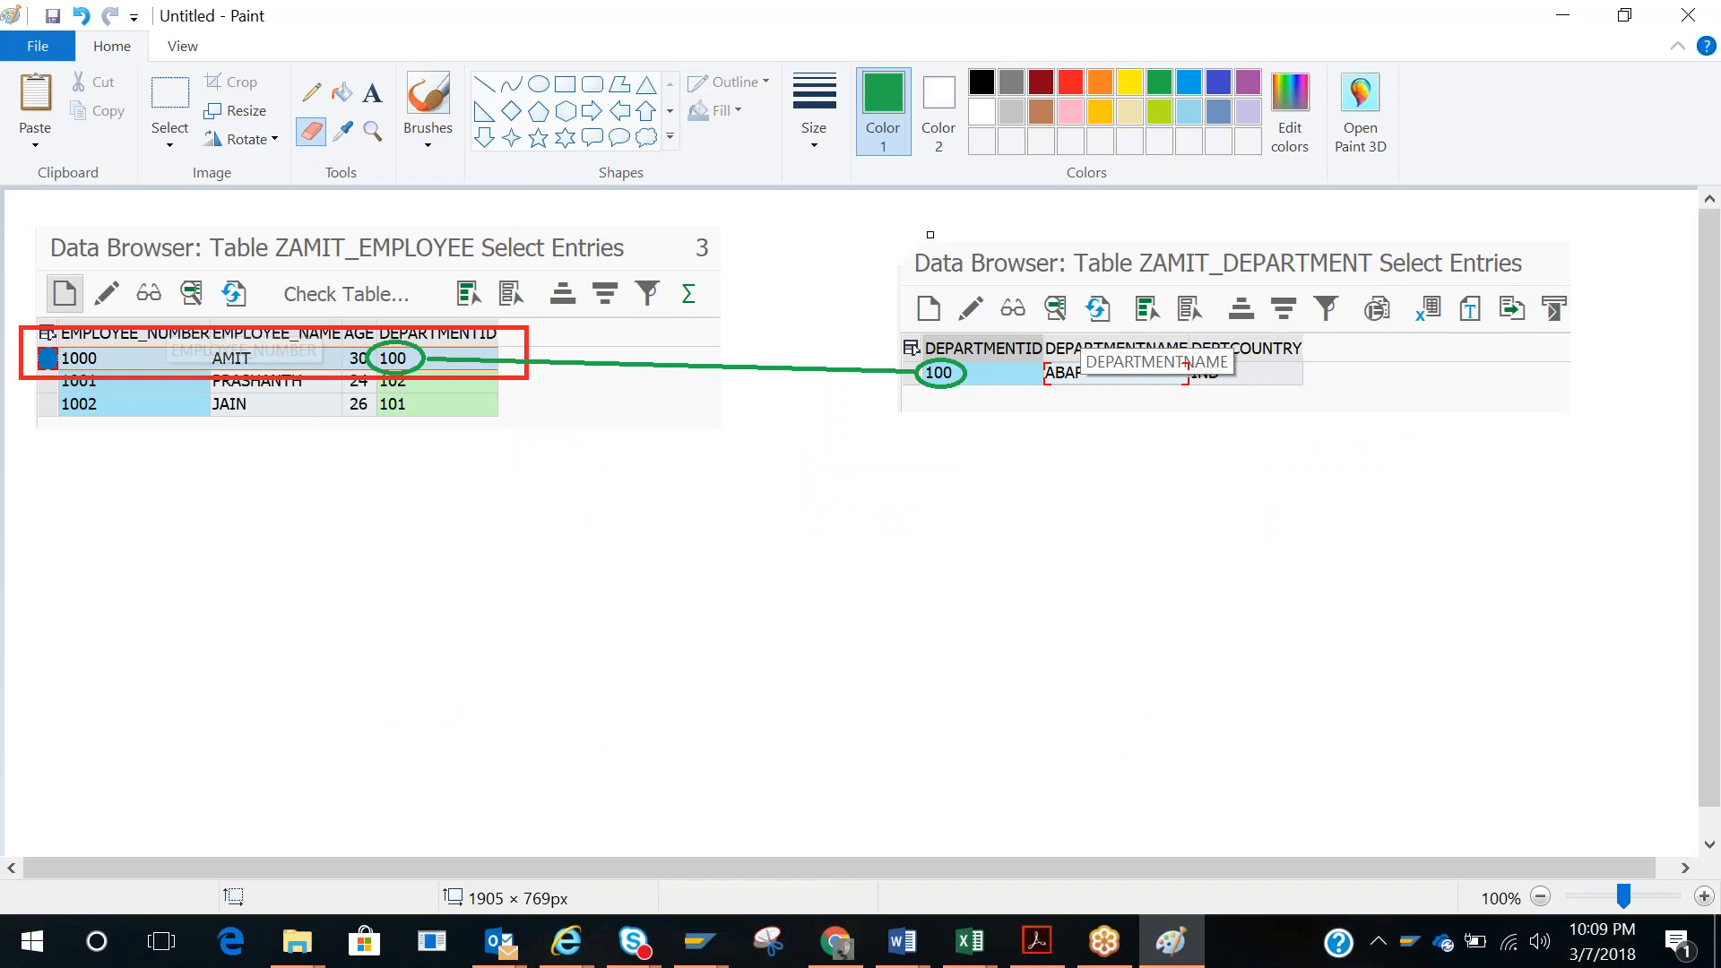
{"action": "left_click_drag", "start_coordinate": [913, 255], "coordinate": [937, 261]}
{"action": "key", "text": "ctrl+z"}
{"action": "key", "text": "ctrl+z"}
{"action": "key", "text": "ctrl+z"}
{"action": "key", "text": "ctrl+z"}
{"action": "key", "text": "ctrl+z"}
{"action": "key", "text": "ctrl+z"}
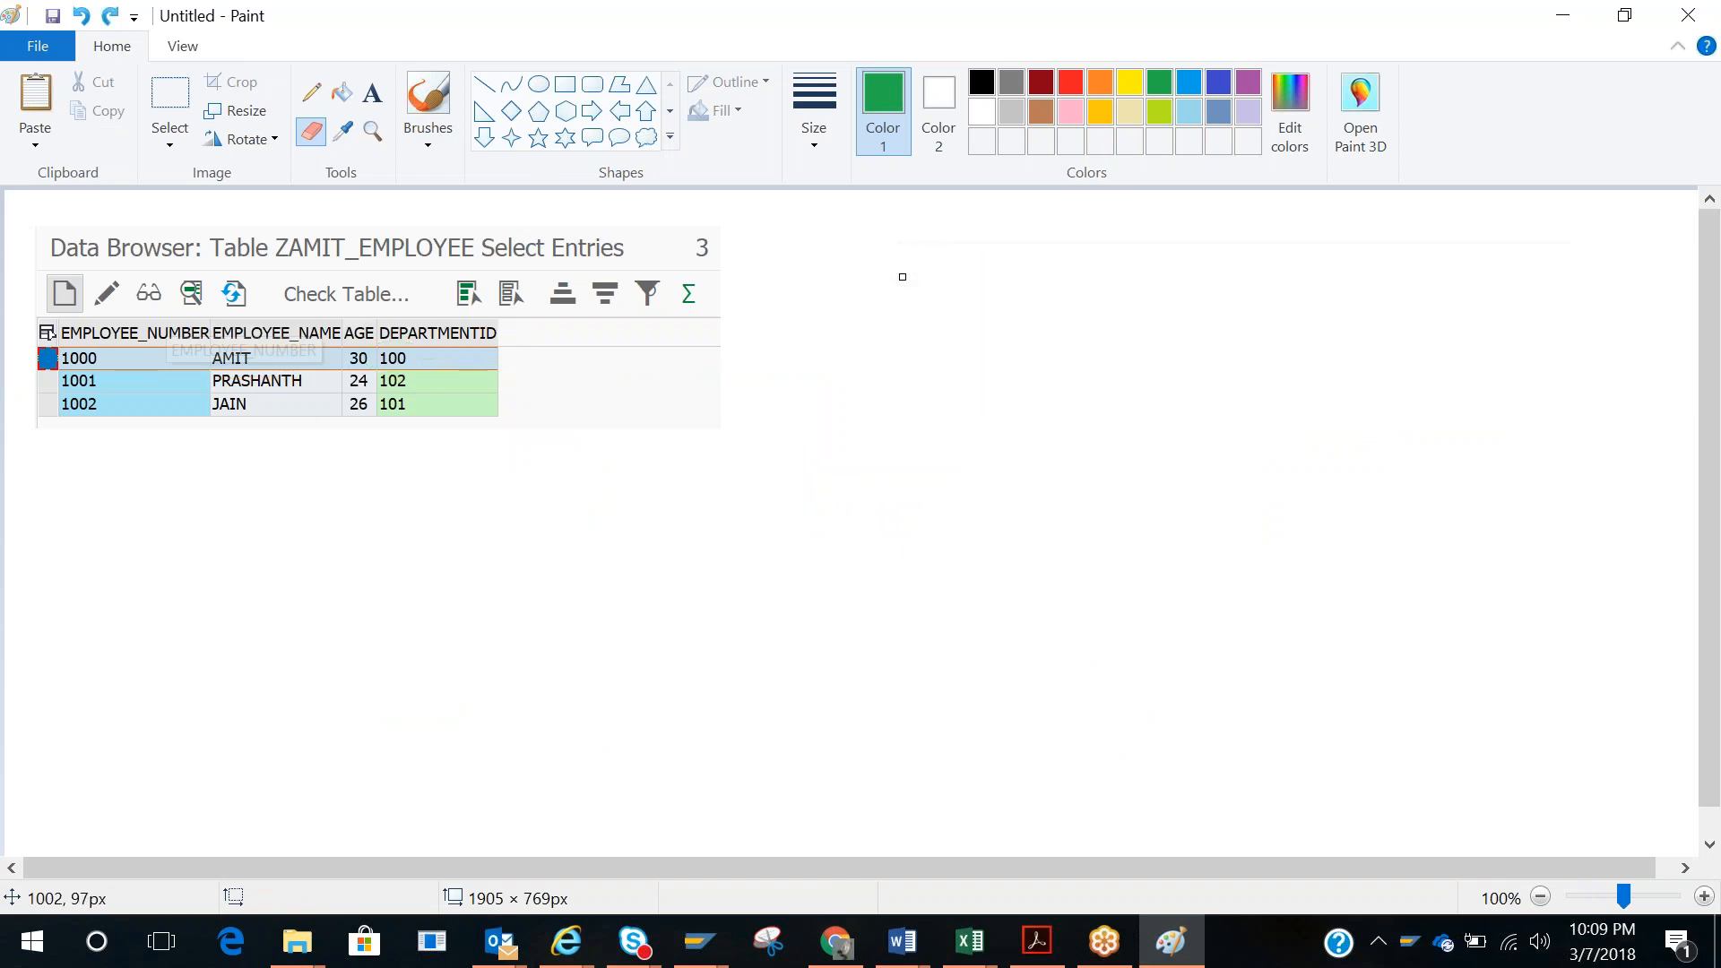
{"action": "key", "text": "ctrl+v"}
{"action": "left_click_drag", "start_coordinate": [490, 260], "coordinate": [1392, 329]}
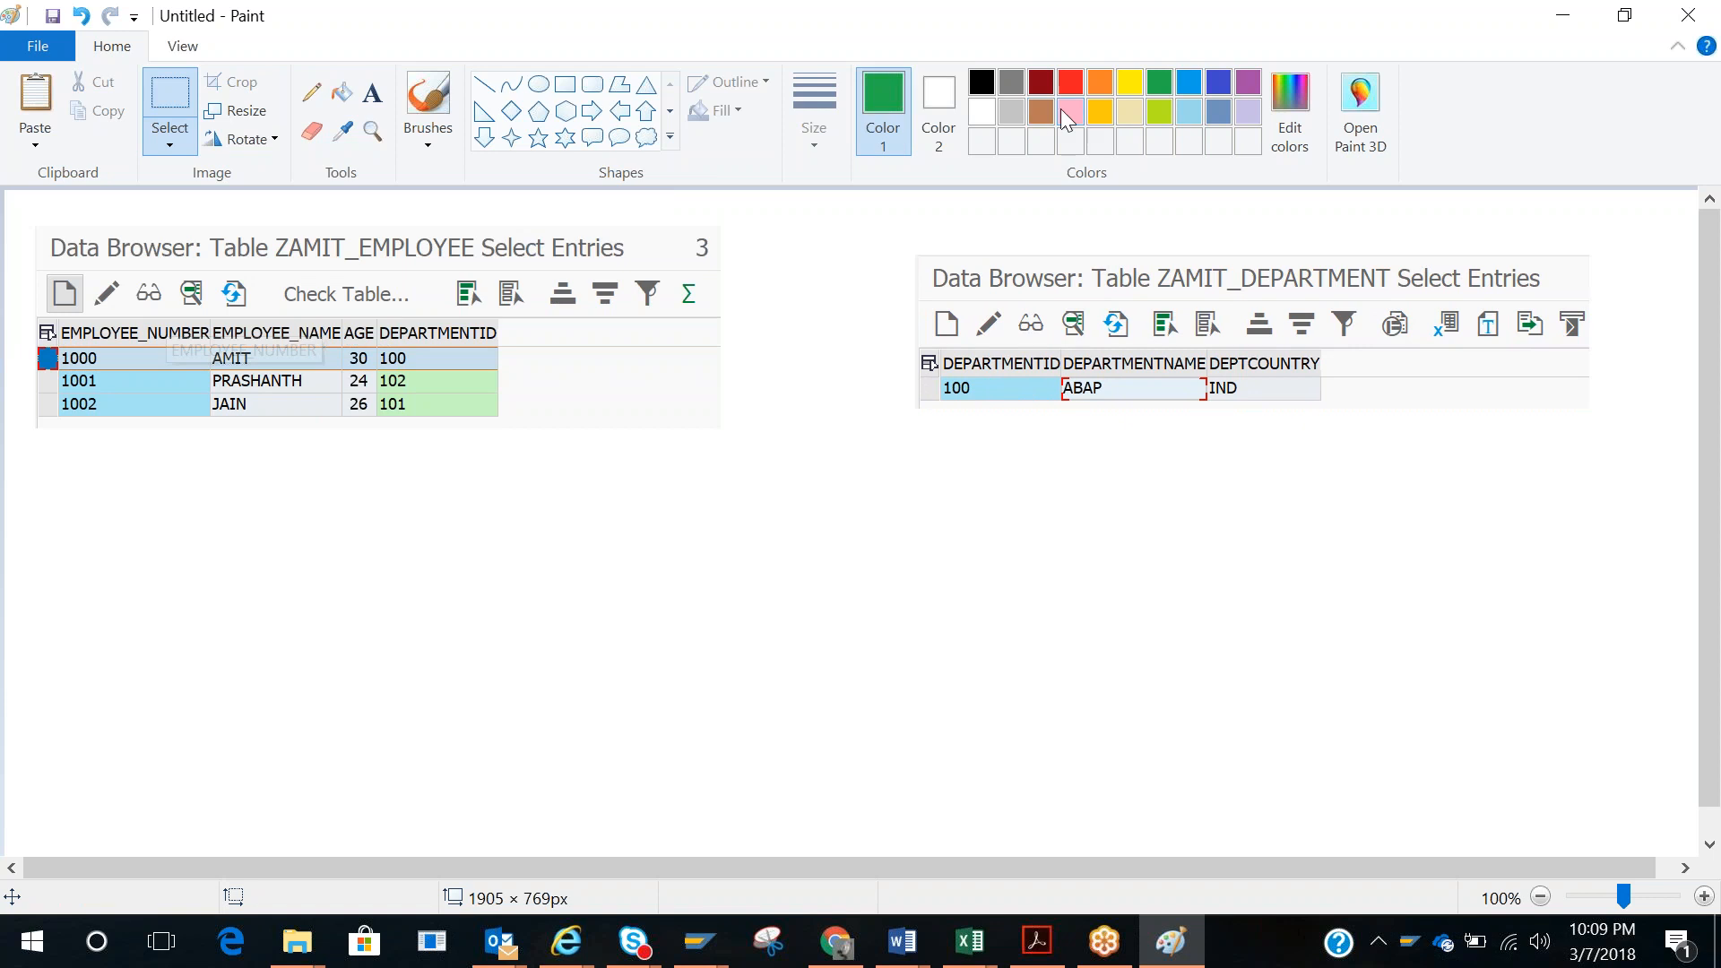
Step: Draw a red rectangle about 539 × 74 px around the header and first row of the employee table image
{"action": "left_click", "coordinate": [1071, 82]}
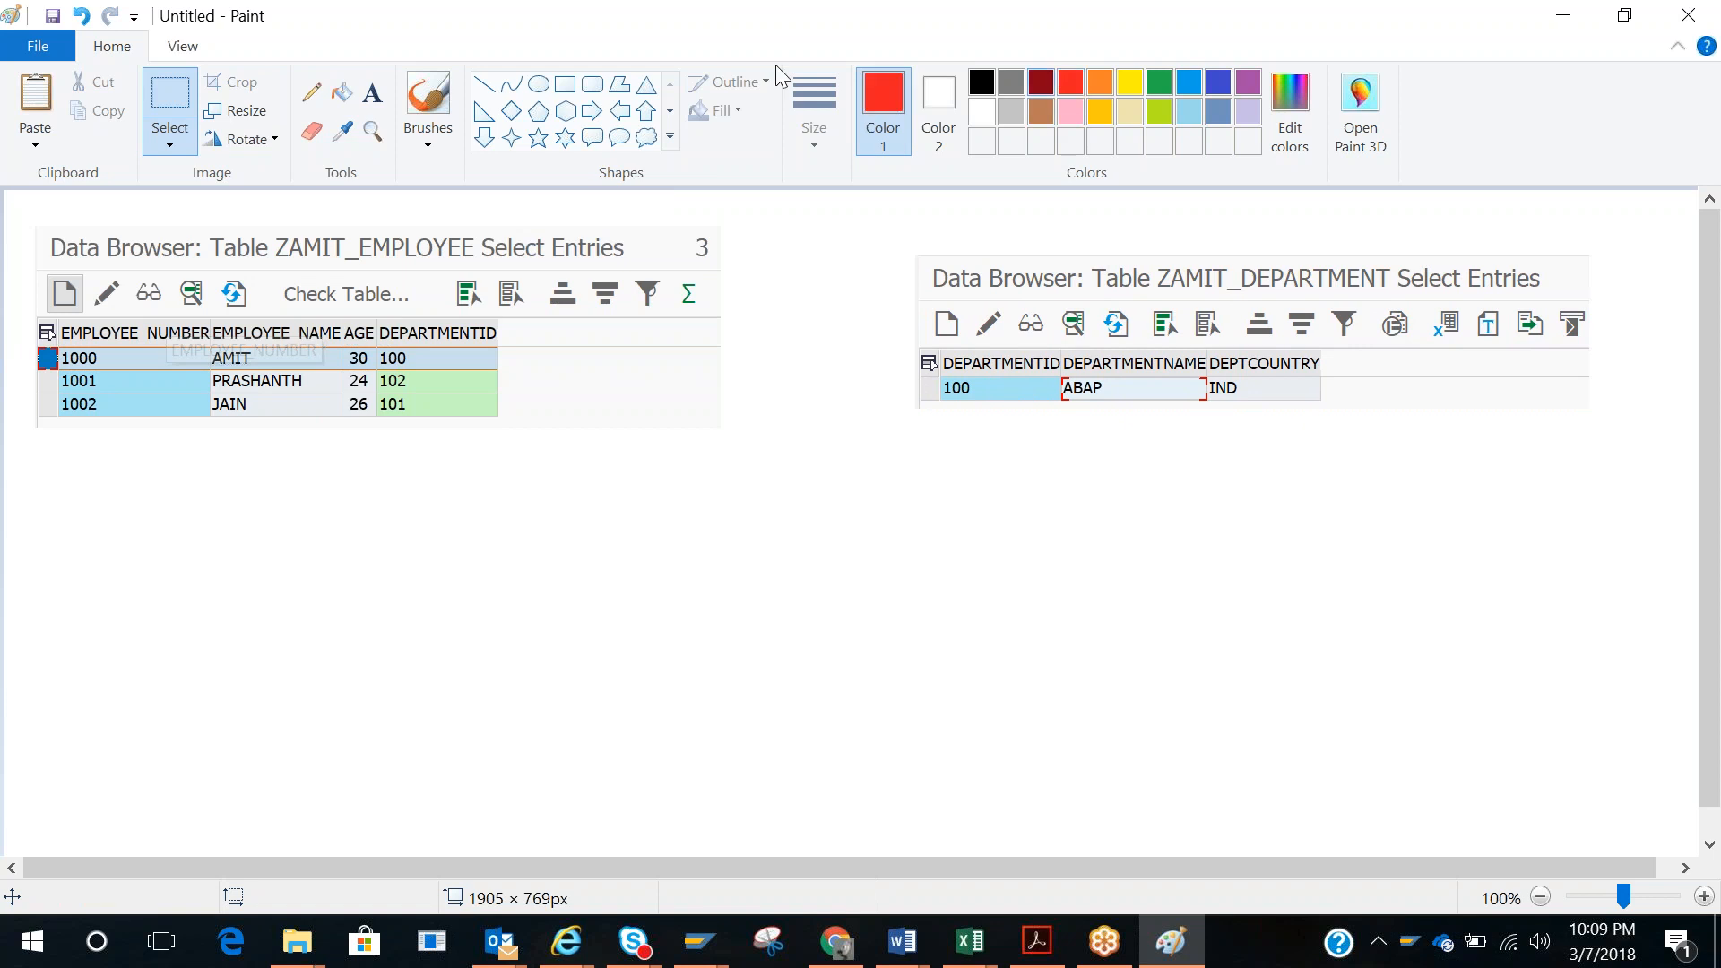
{"action": "left_click", "coordinate": [565, 84]}
{"action": "left_click_drag", "start_coordinate": [27, 311], "coordinate": [510, 378]}
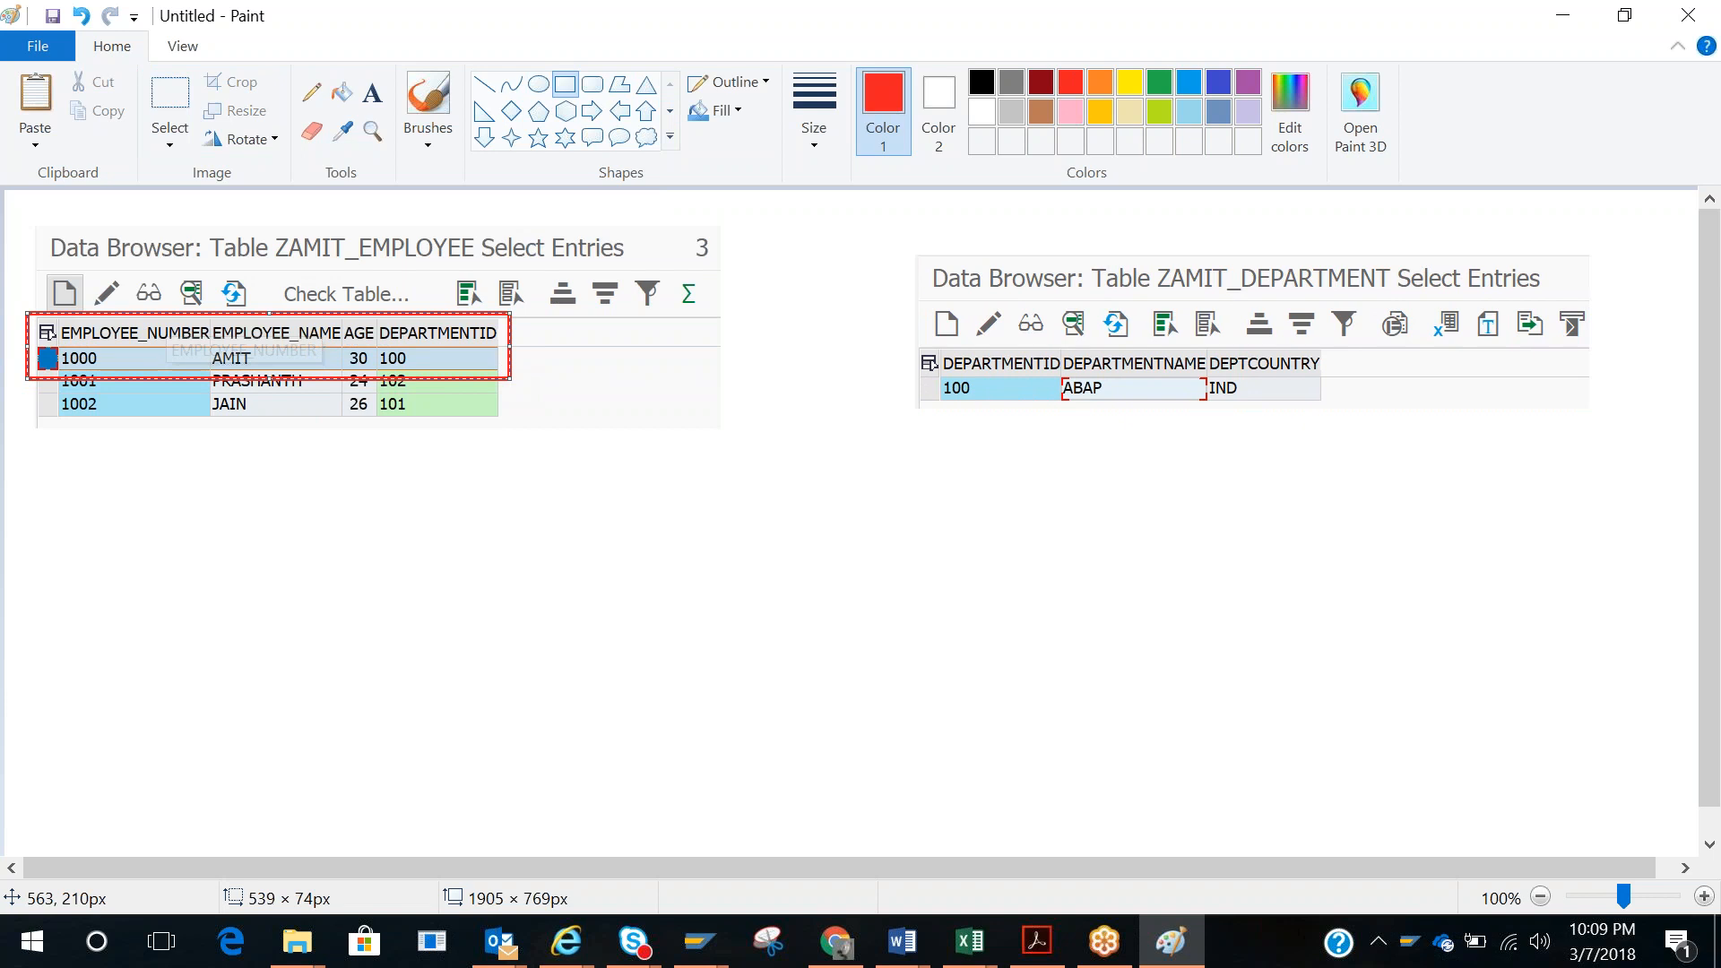
{"action": "left_click", "coordinate": [748, 469]}
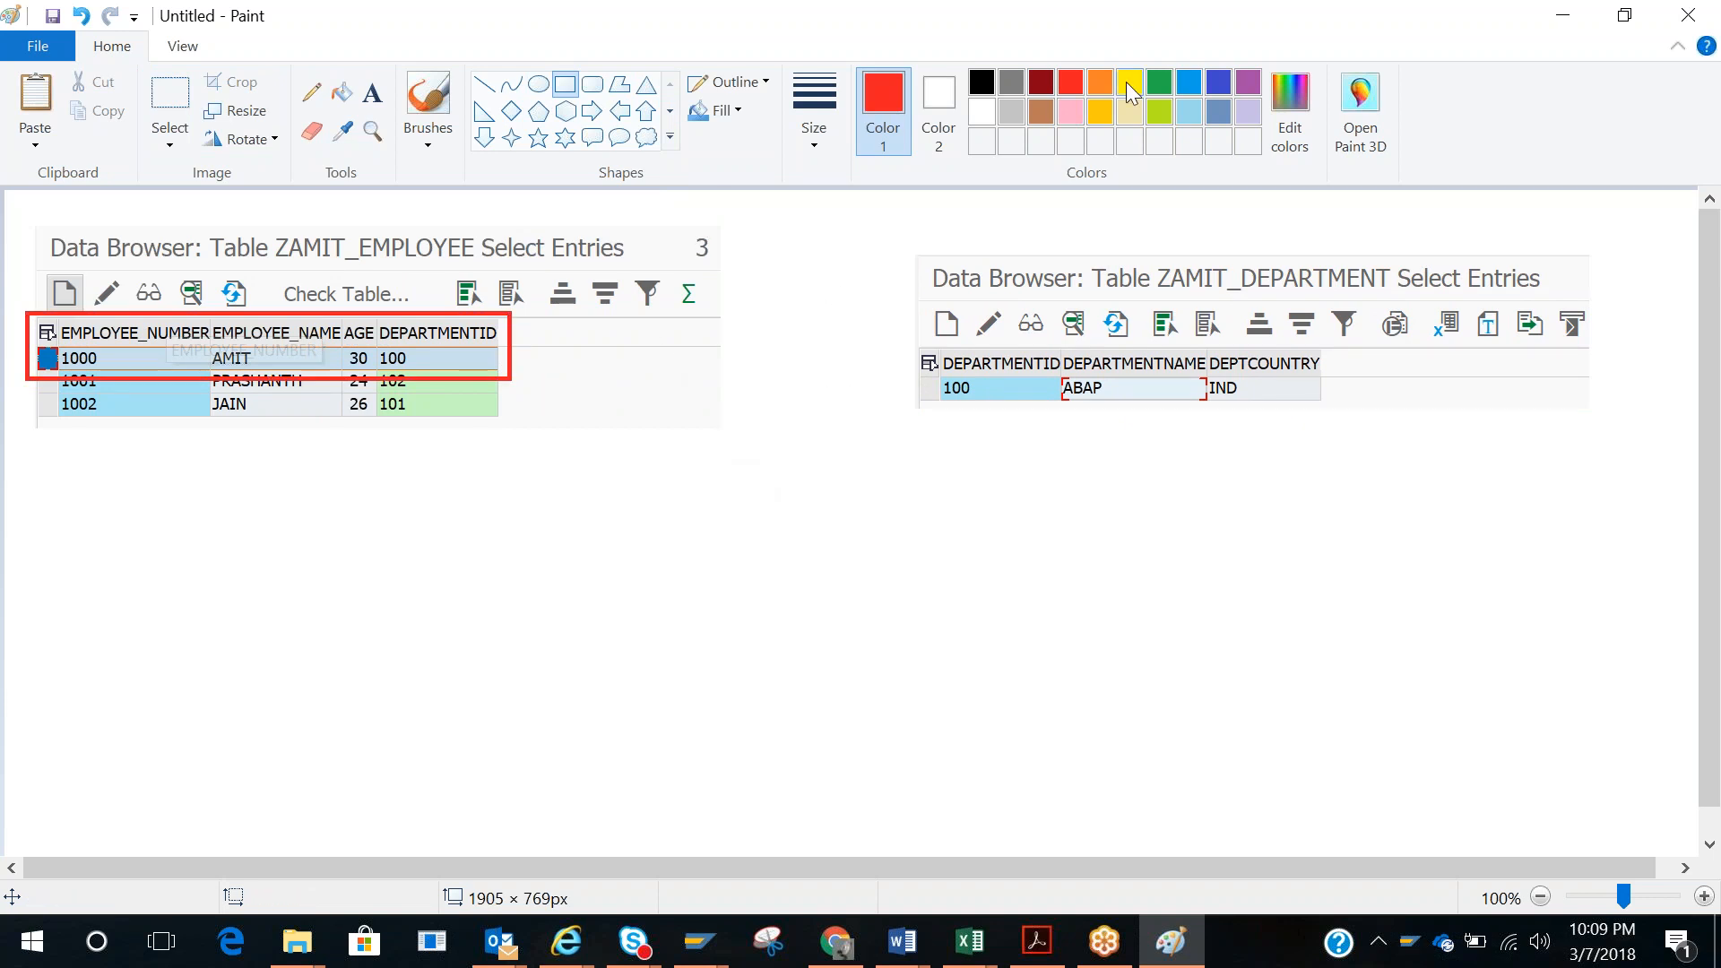
Step: Circle department ID 100 in both table images with green ellipses and connect the circles with a straight green line
{"action": "left_click", "coordinate": [1156, 85]}
{"action": "left_click", "coordinate": [538, 84]}
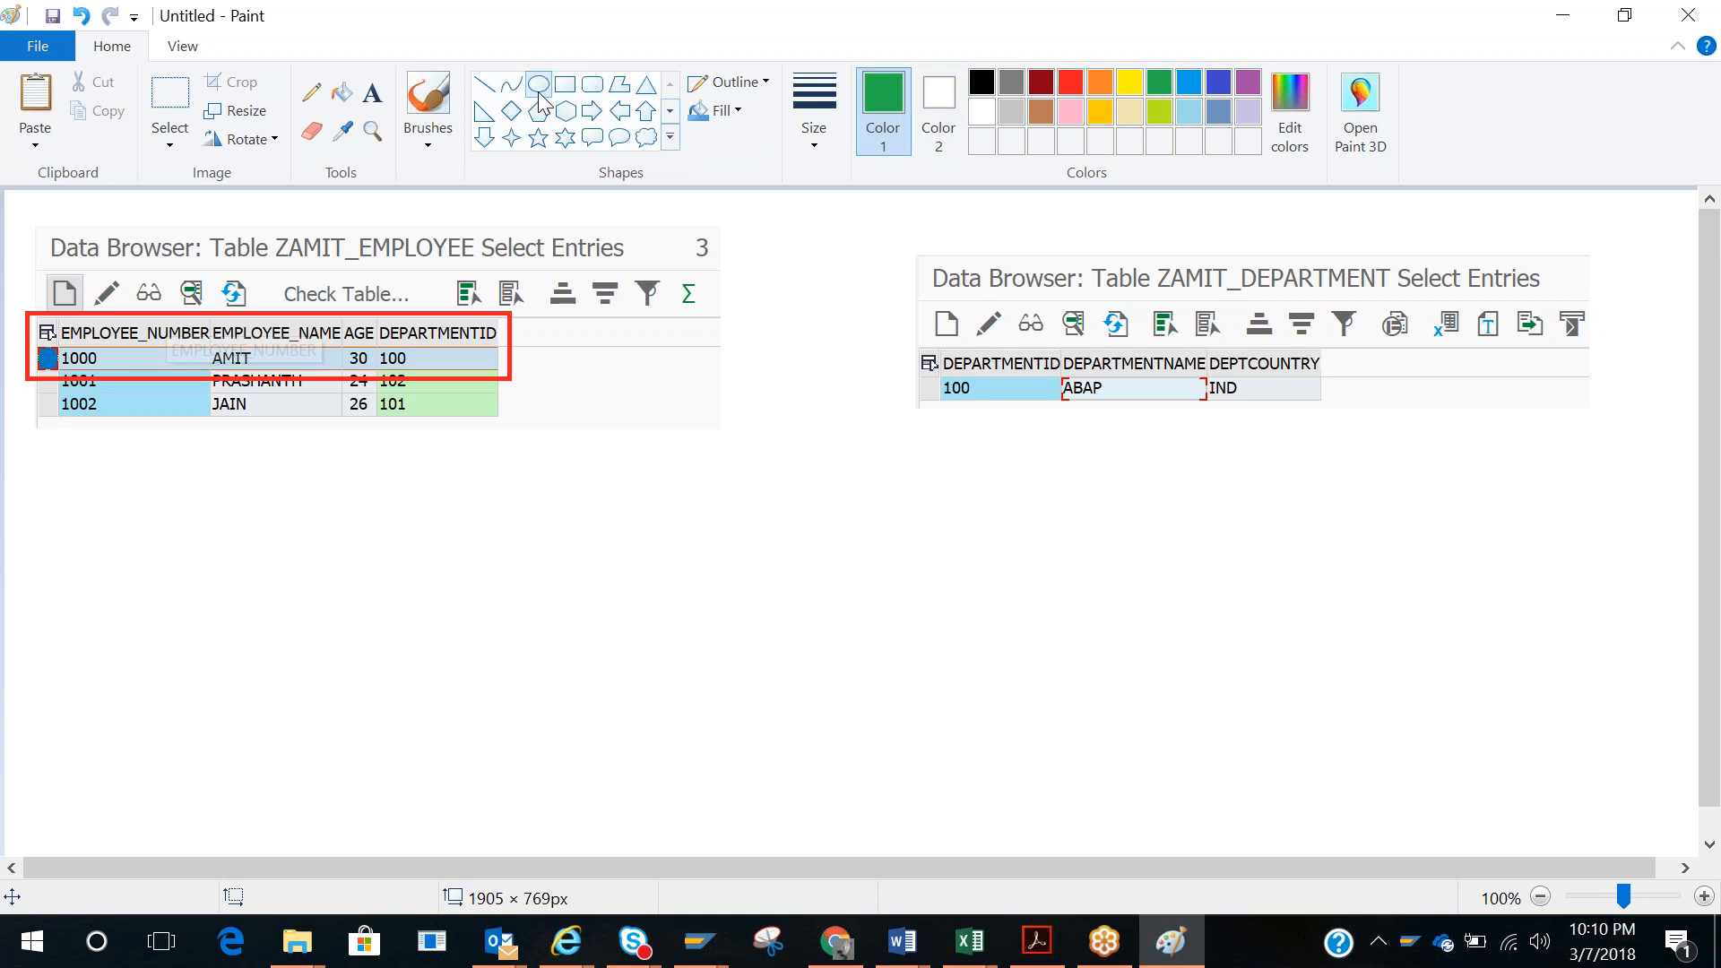
{"action": "left_click_drag", "start_coordinate": [367, 337], "coordinate": [418, 371]}
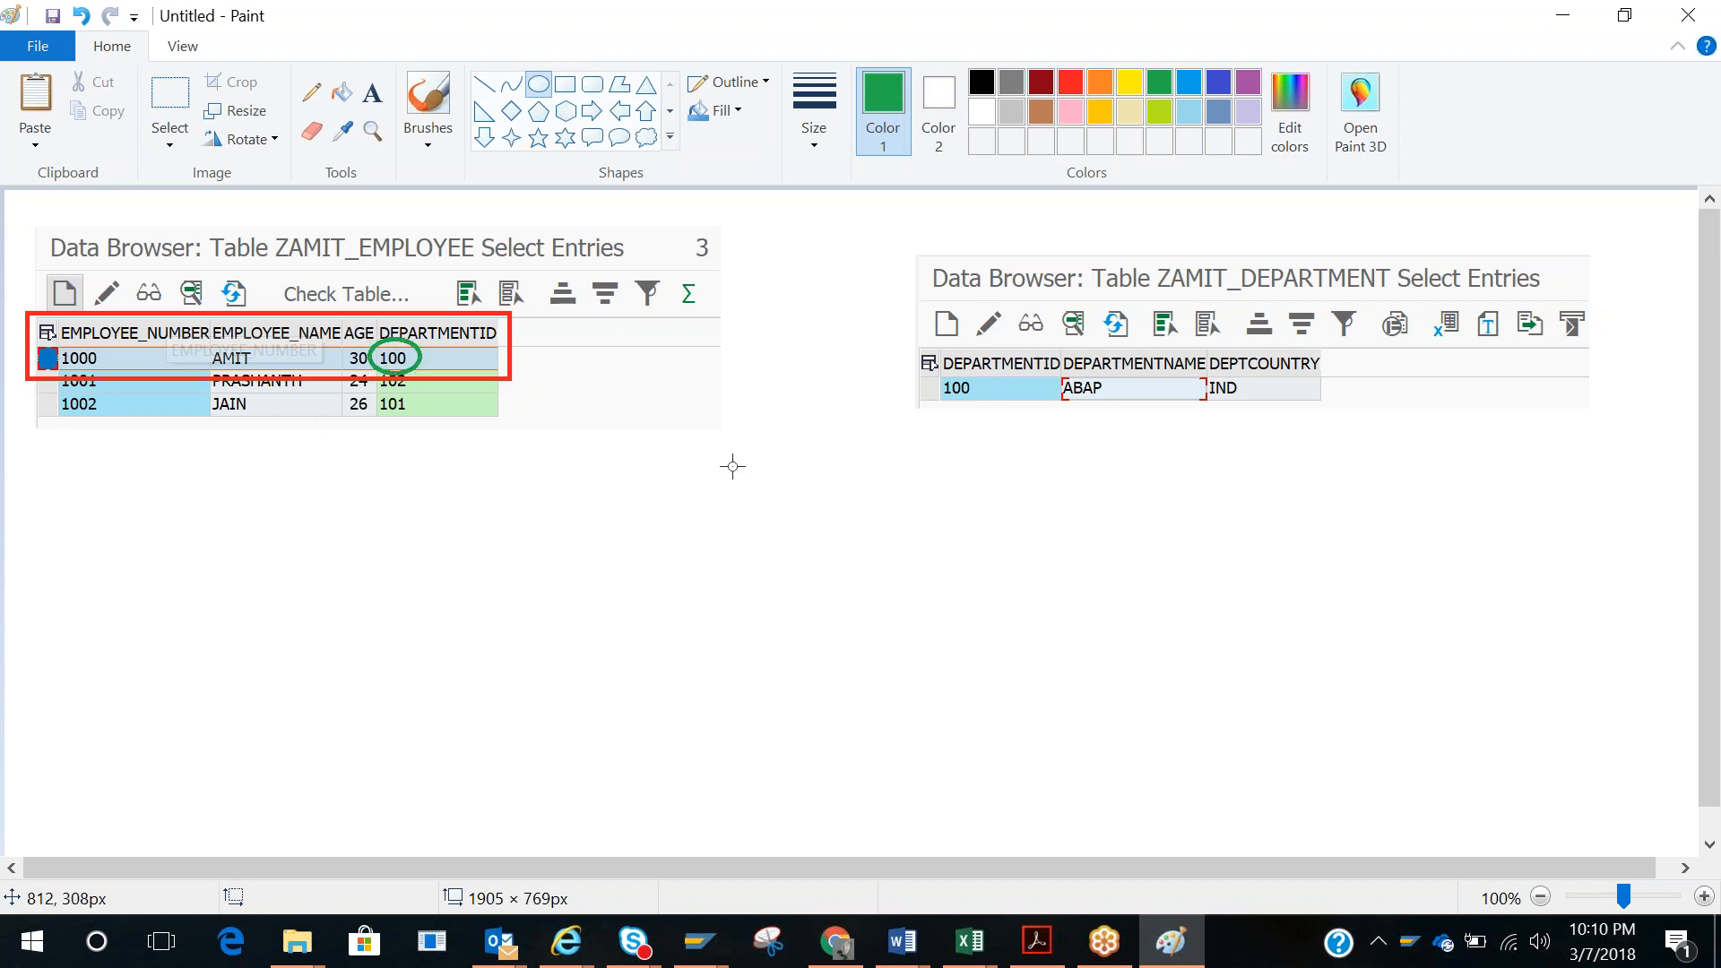
{"action": "left_click_drag", "start_coordinate": [932, 367], "coordinate": [987, 407]}
{"action": "left_click", "coordinate": [484, 84]}
{"action": "left_click_drag", "start_coordinate": [421, 358], "coordinate": [935, 388]}
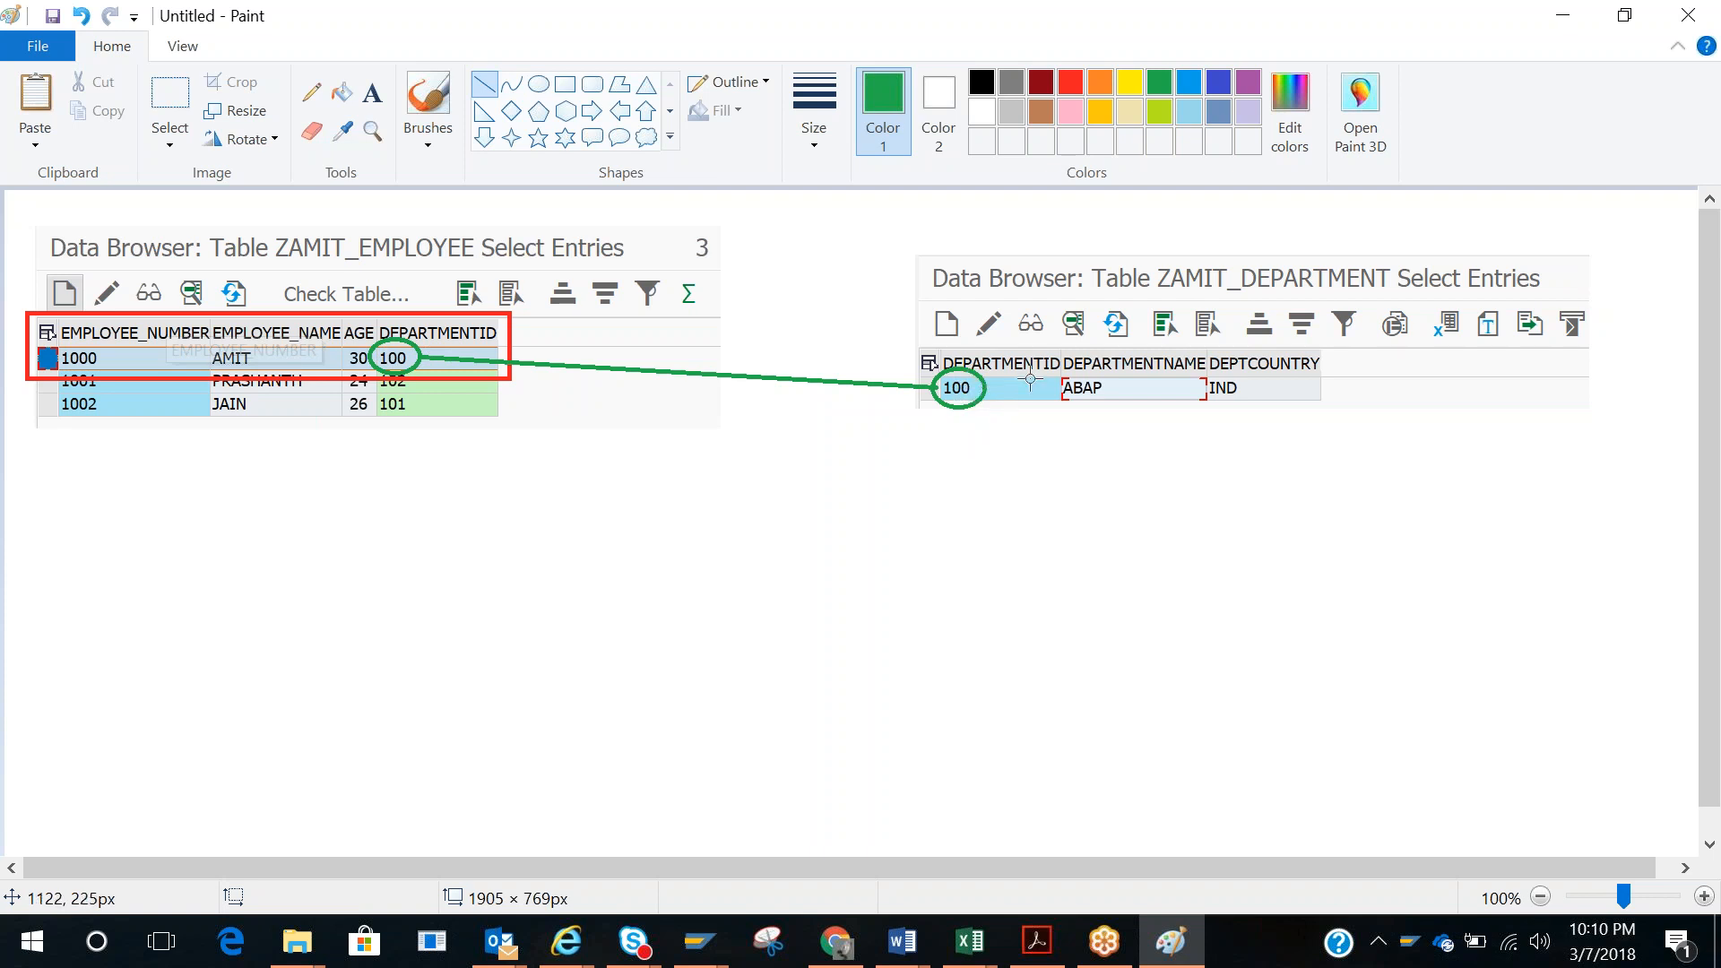
Step: Draw a red rectangle around the DEPARTMENTNAME and DEPTCOUNTRY headers and values in the department table image
{"action": "left_click", "coordinate": [1070, 81]}
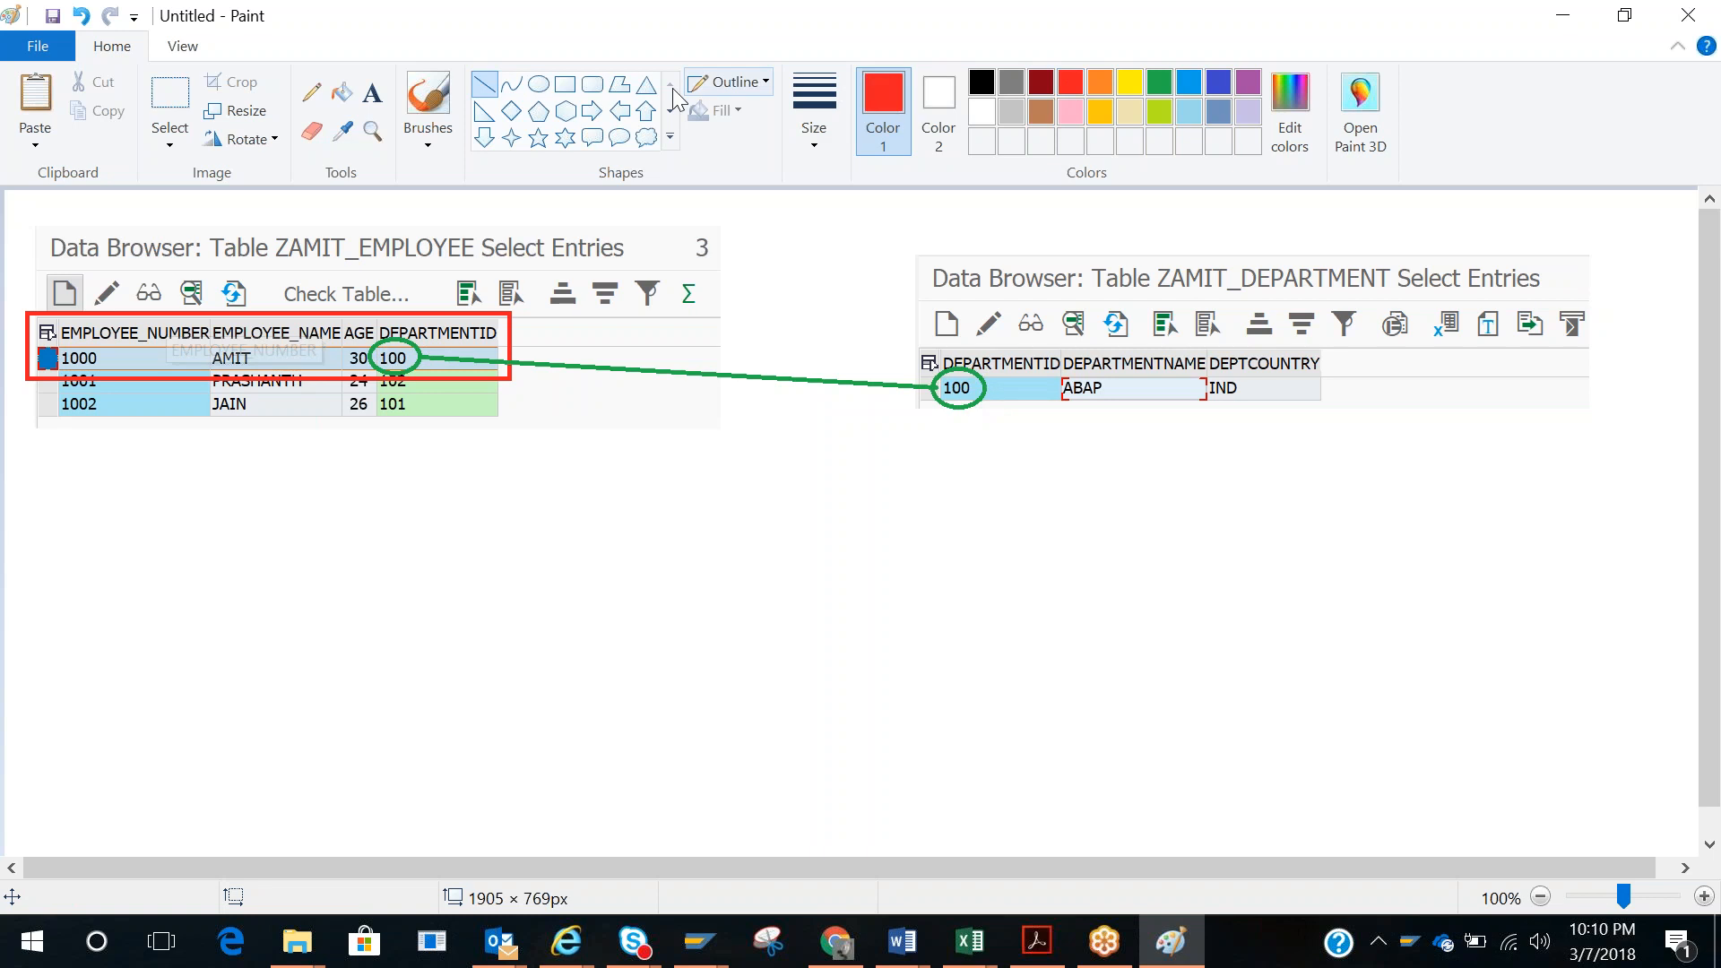
{"action": "left_click", "coordinate": [564, 84]}
{"action": "left_click_drag", "start_coordinate": [1056, 351], "coordinate": [1323, 407]}
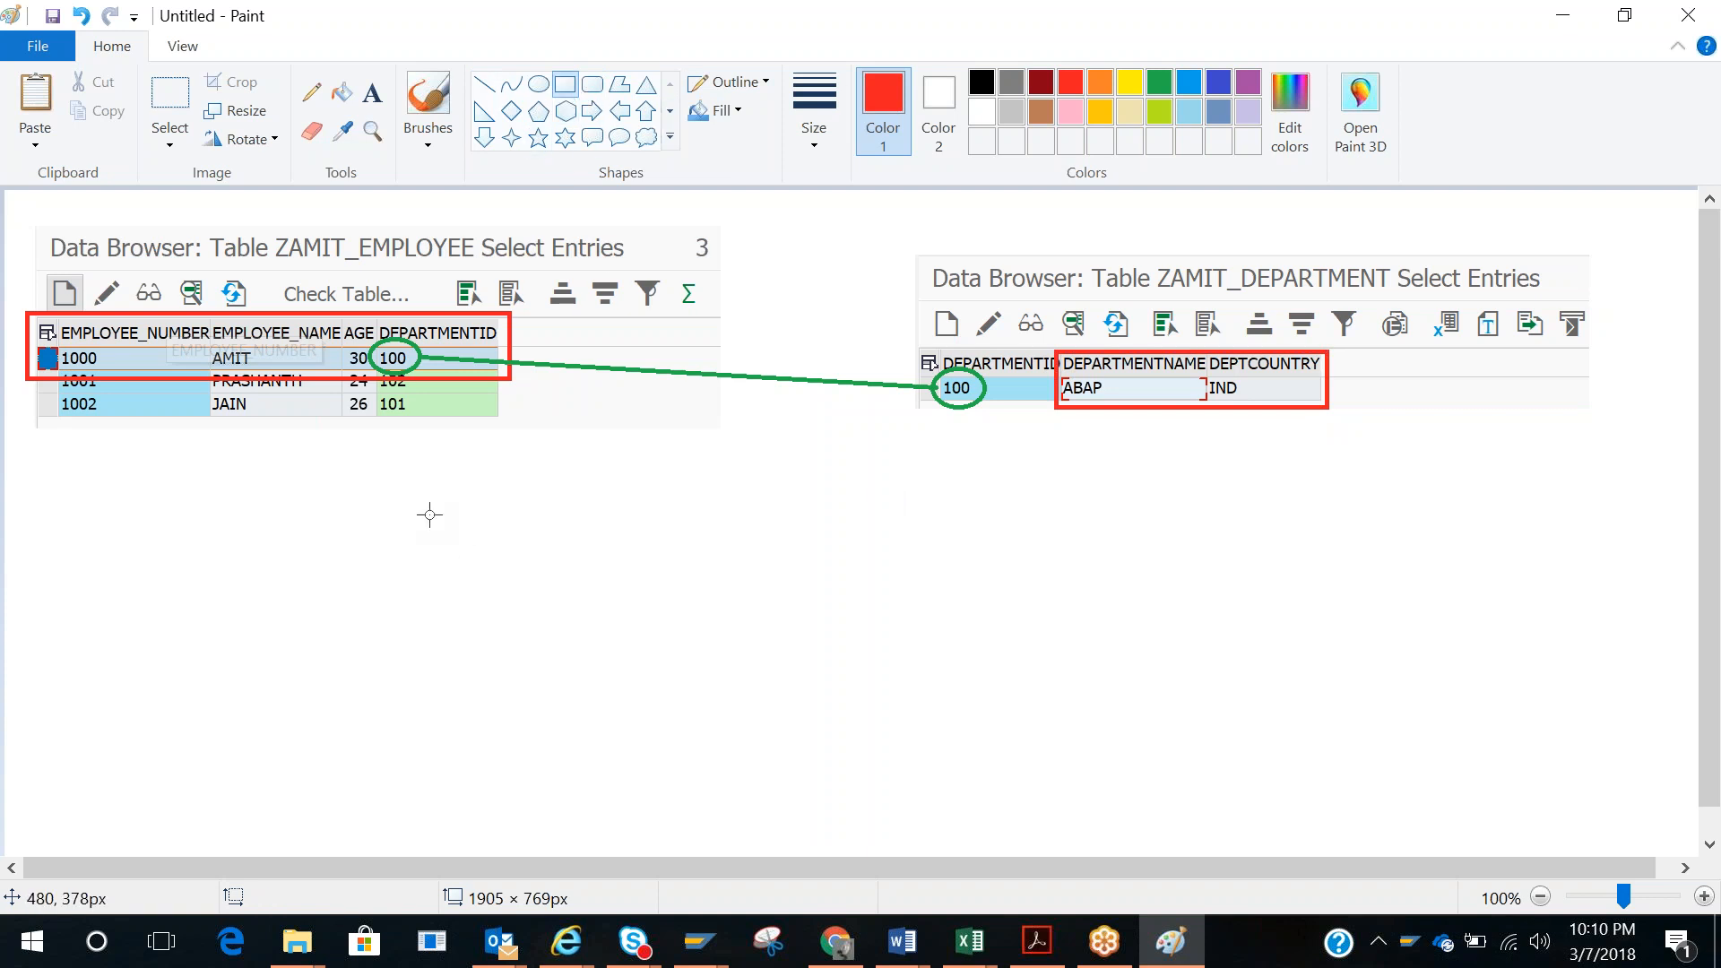
Step: Draw a large indigo rectangle centered below the two table images as the box for the view
{"action": "left_click", "coordinate": [1218, 83]}
{"action": "mouse_move", "coordinate": [409, 538]}
{"action": "left_mouse_down"}
{"action": "mouse_move", "coordinate": [1003, 731]}
{"action": "mouse_move", "coordinate": [1045, 807]}
{"action": "left_mouse_up"}
{"action": "left_click", "coordinate": [1048, 809]}
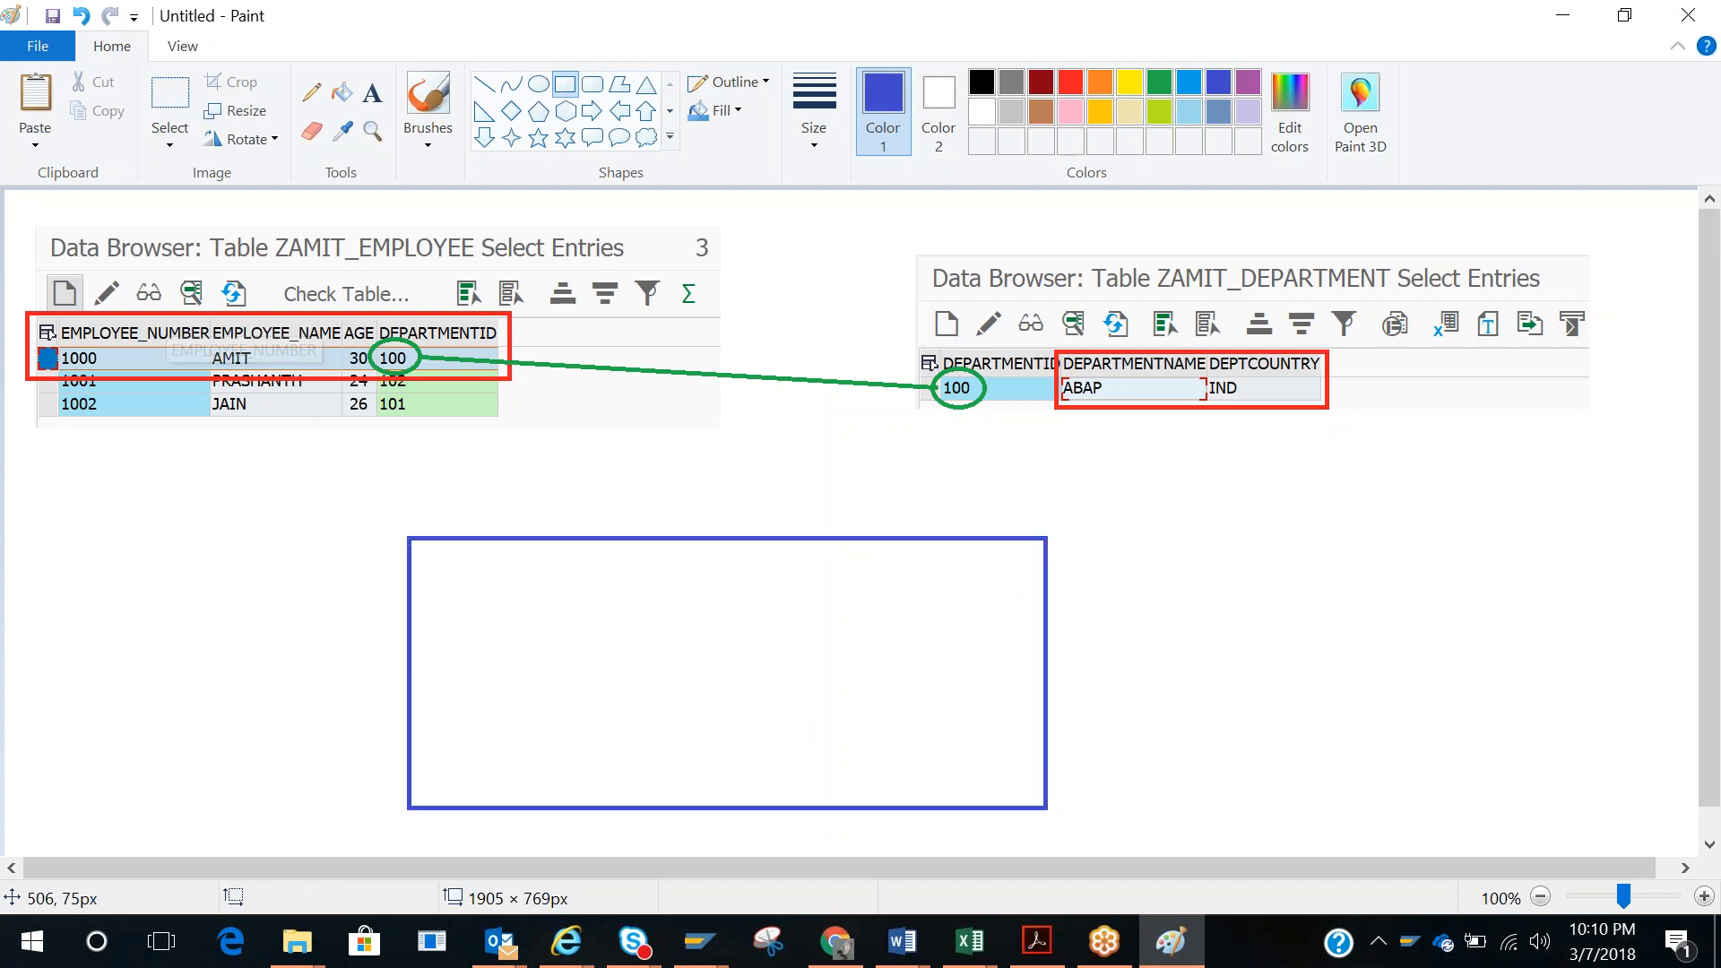
Step: Draw straight red lines from both red rectangles down to the top edge of the indigo rectangle
{"action": "left_click", "coordinate": [1070, 83]}
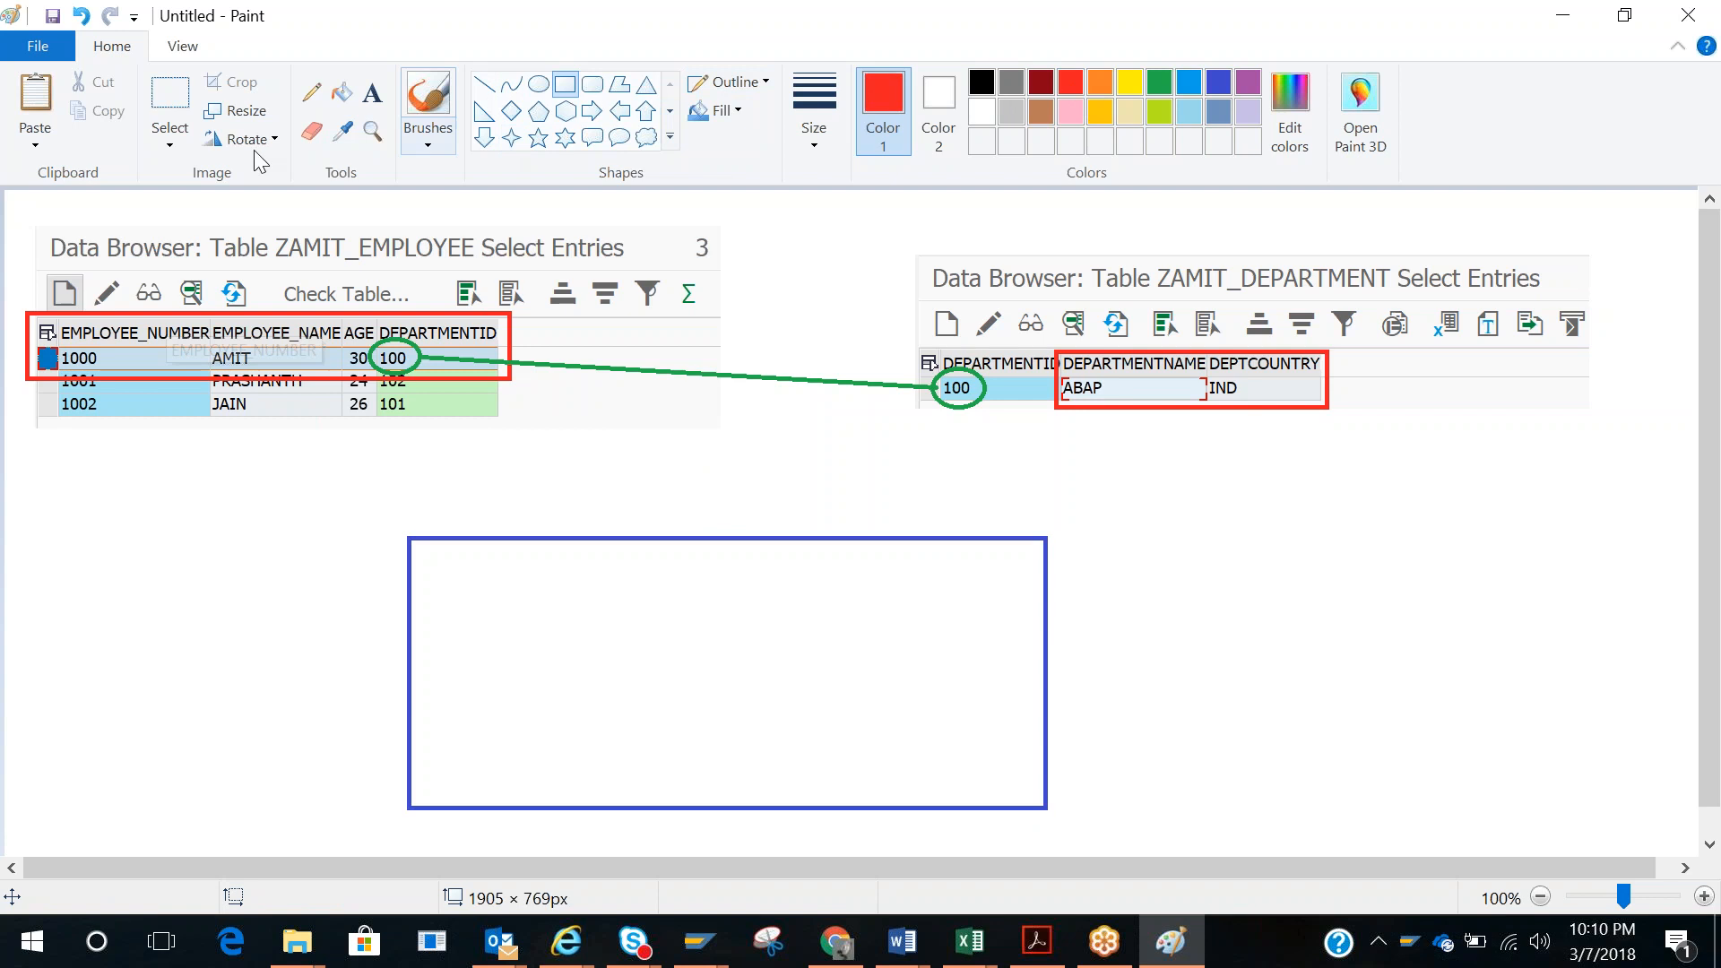
{"action": "left_click", "coordinate": [485, 84]}
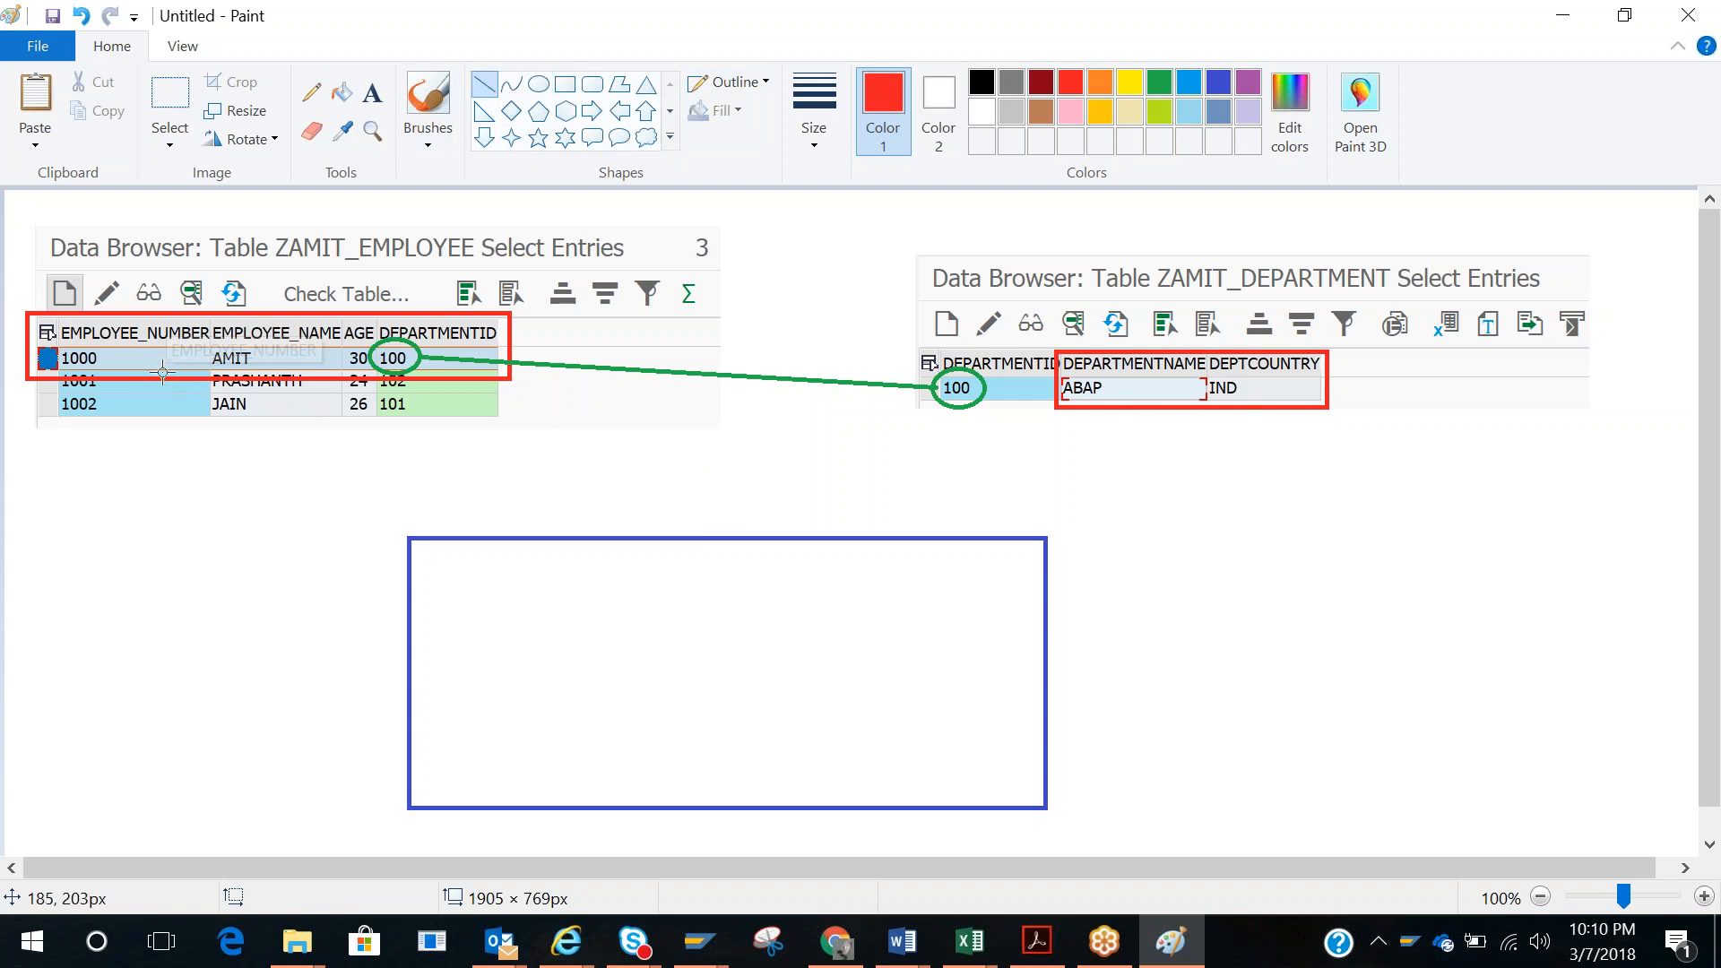
{"action": "left_click_drag", "start_coordinate": [157, 373], "coordinate": [421, 548]}
{"action": "left_click", "coordinate": [555, 518]}
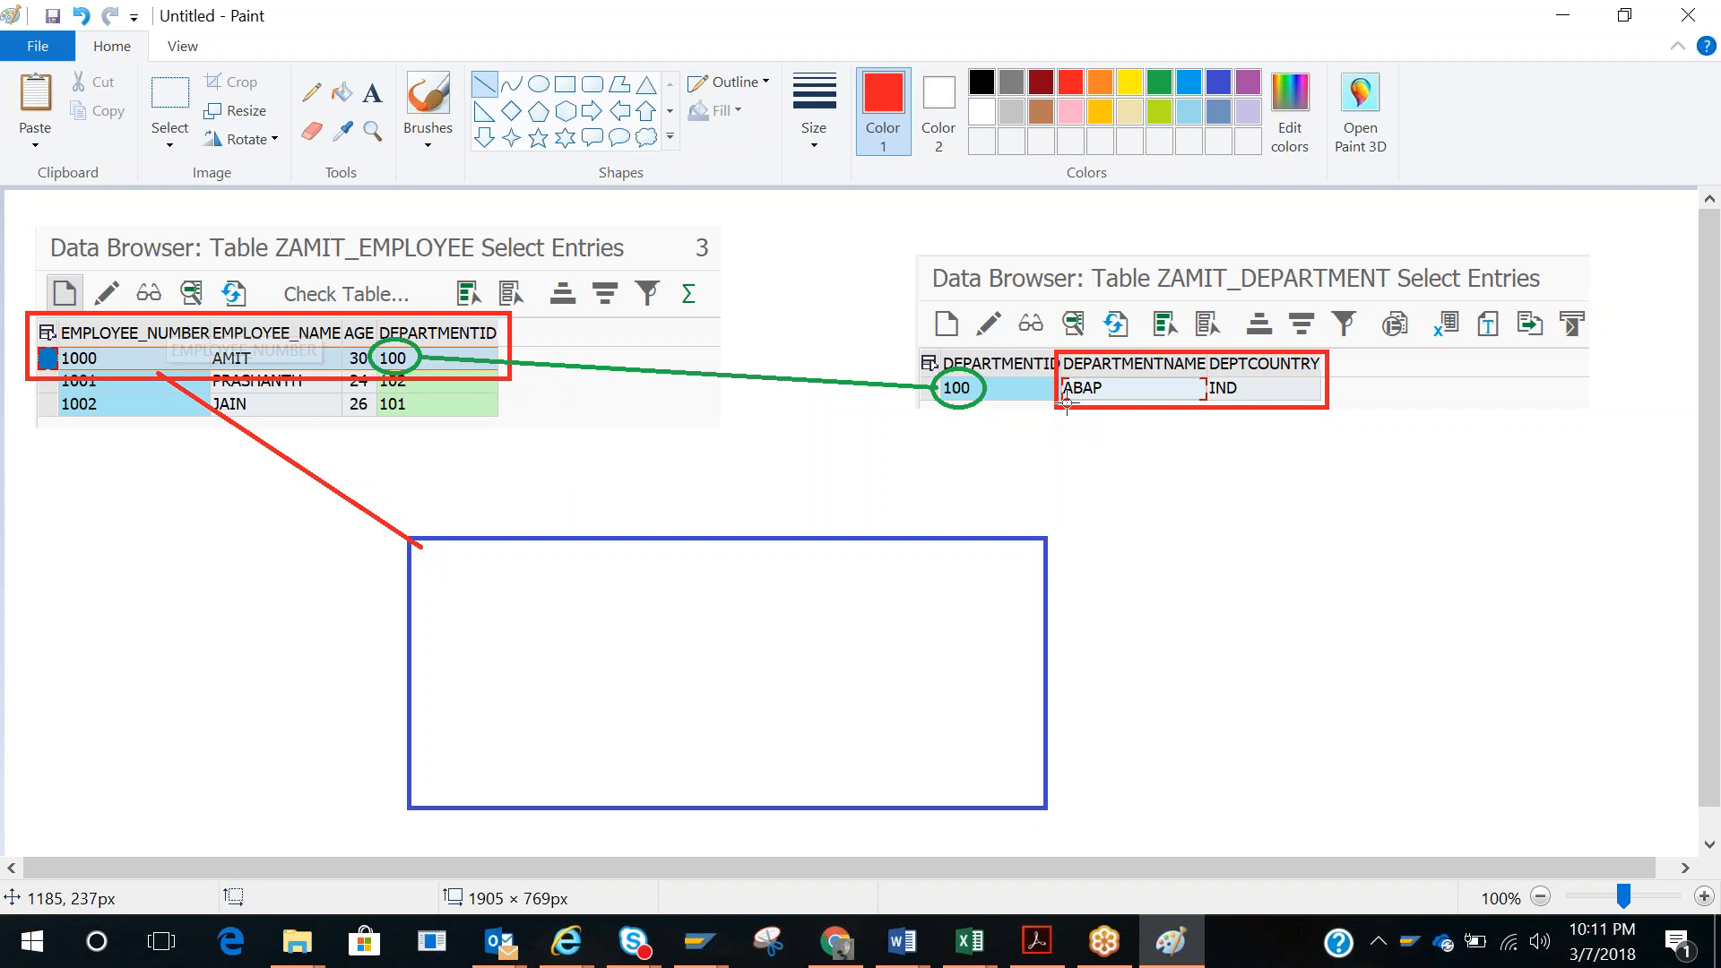
{"action": "left_click_drag", "start_coordinate": [1067, 402], "coordinate": [954, 539]}
{"action": "left_click", "coordinate": [1238, 586]}
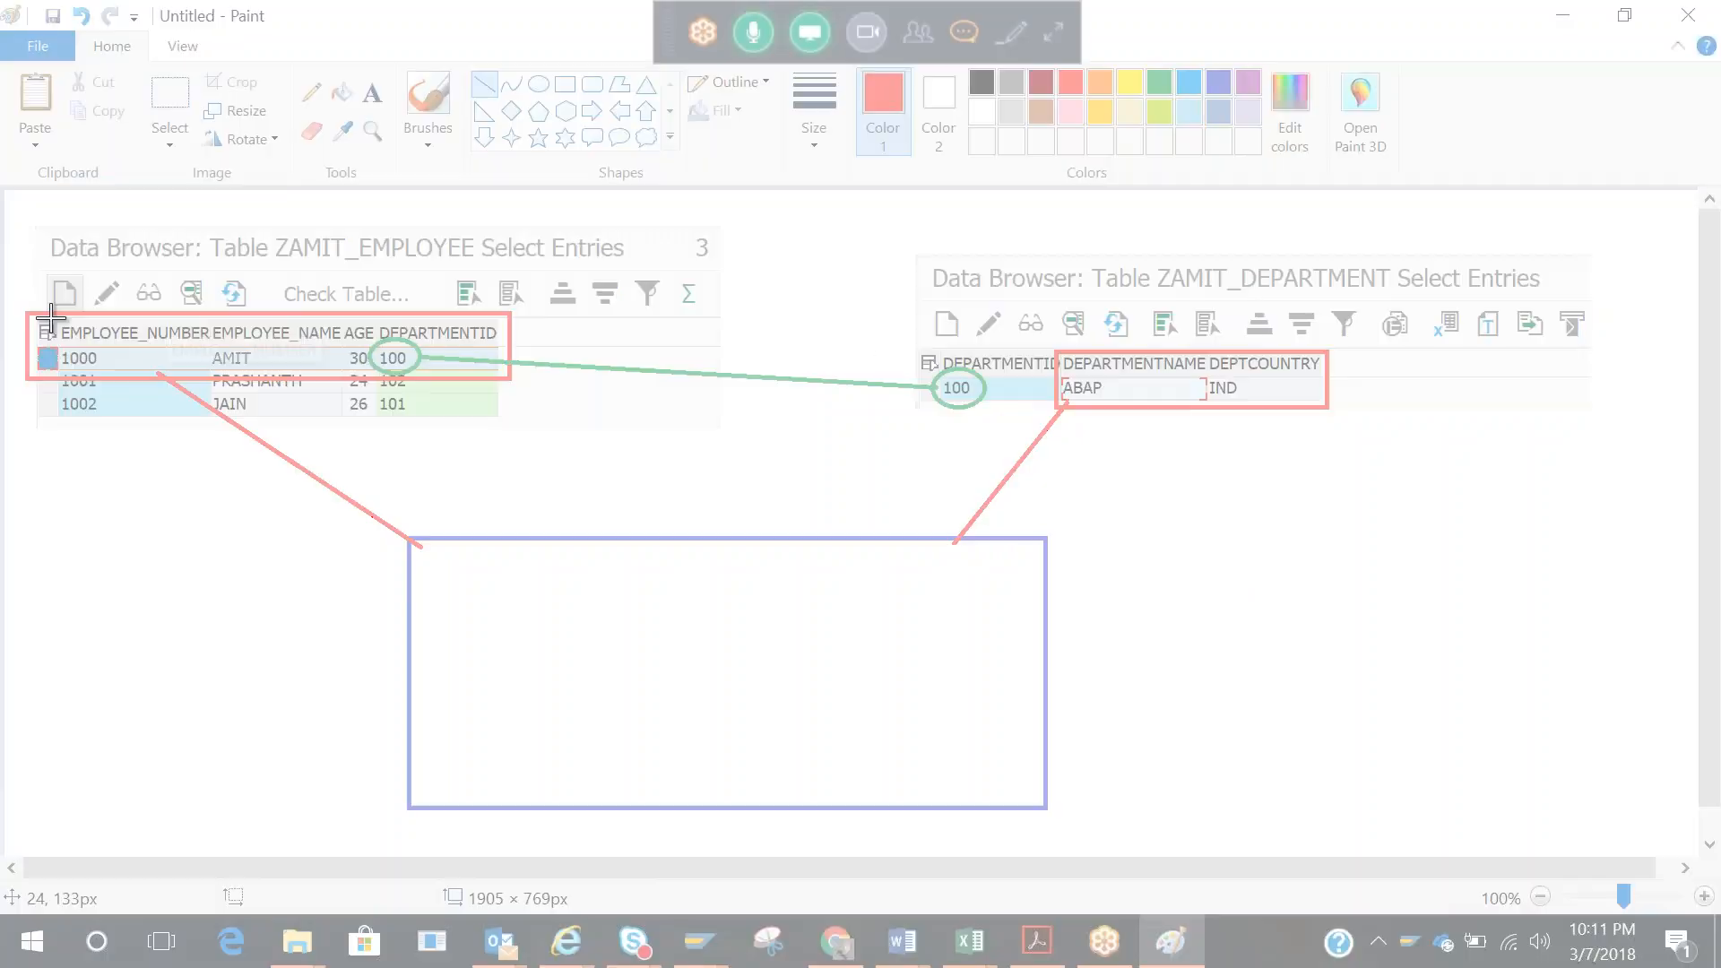
Step: Snip the EMPLOYEE_NUMBER and EMPLOYEE_NAME headers and paste them into the upper-left part of the indigo rectangle
{"action": "left_click_drag", "start_coordinate": [53, 317], "coordinate": [343, 348]}
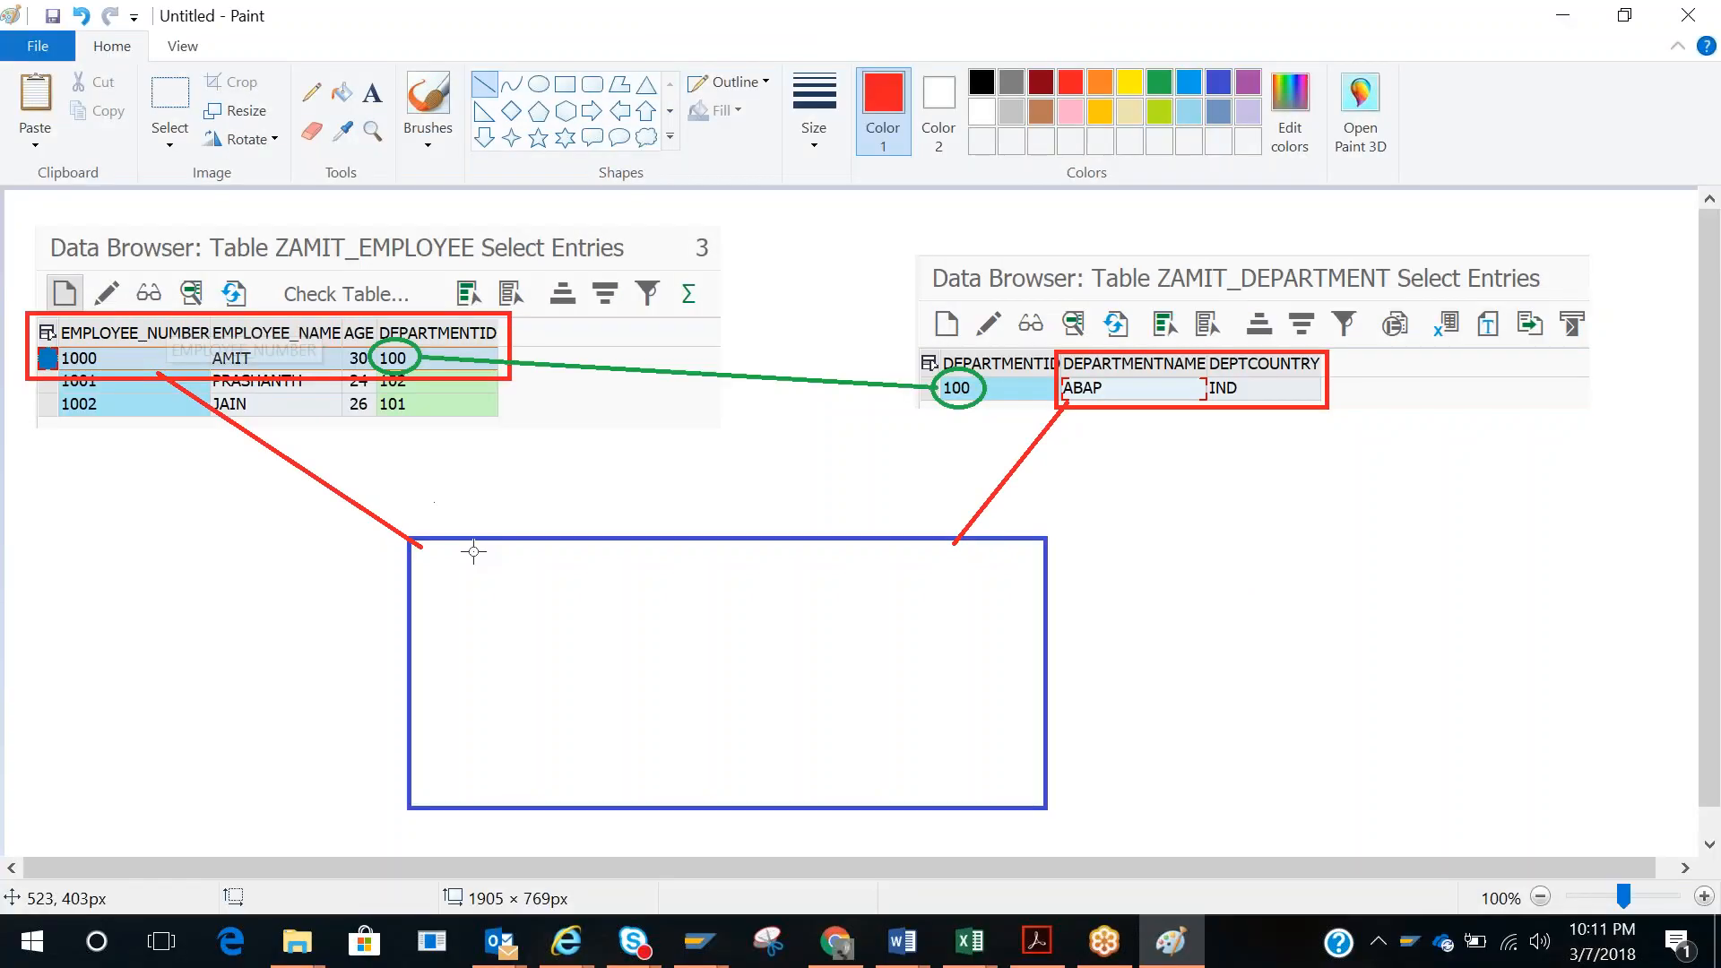
{"action": "key", "text": "ctrl+v"}
{"action": "left_click_drag", "start_coordinate": [139, 214], "coordinate": [547, 570]}
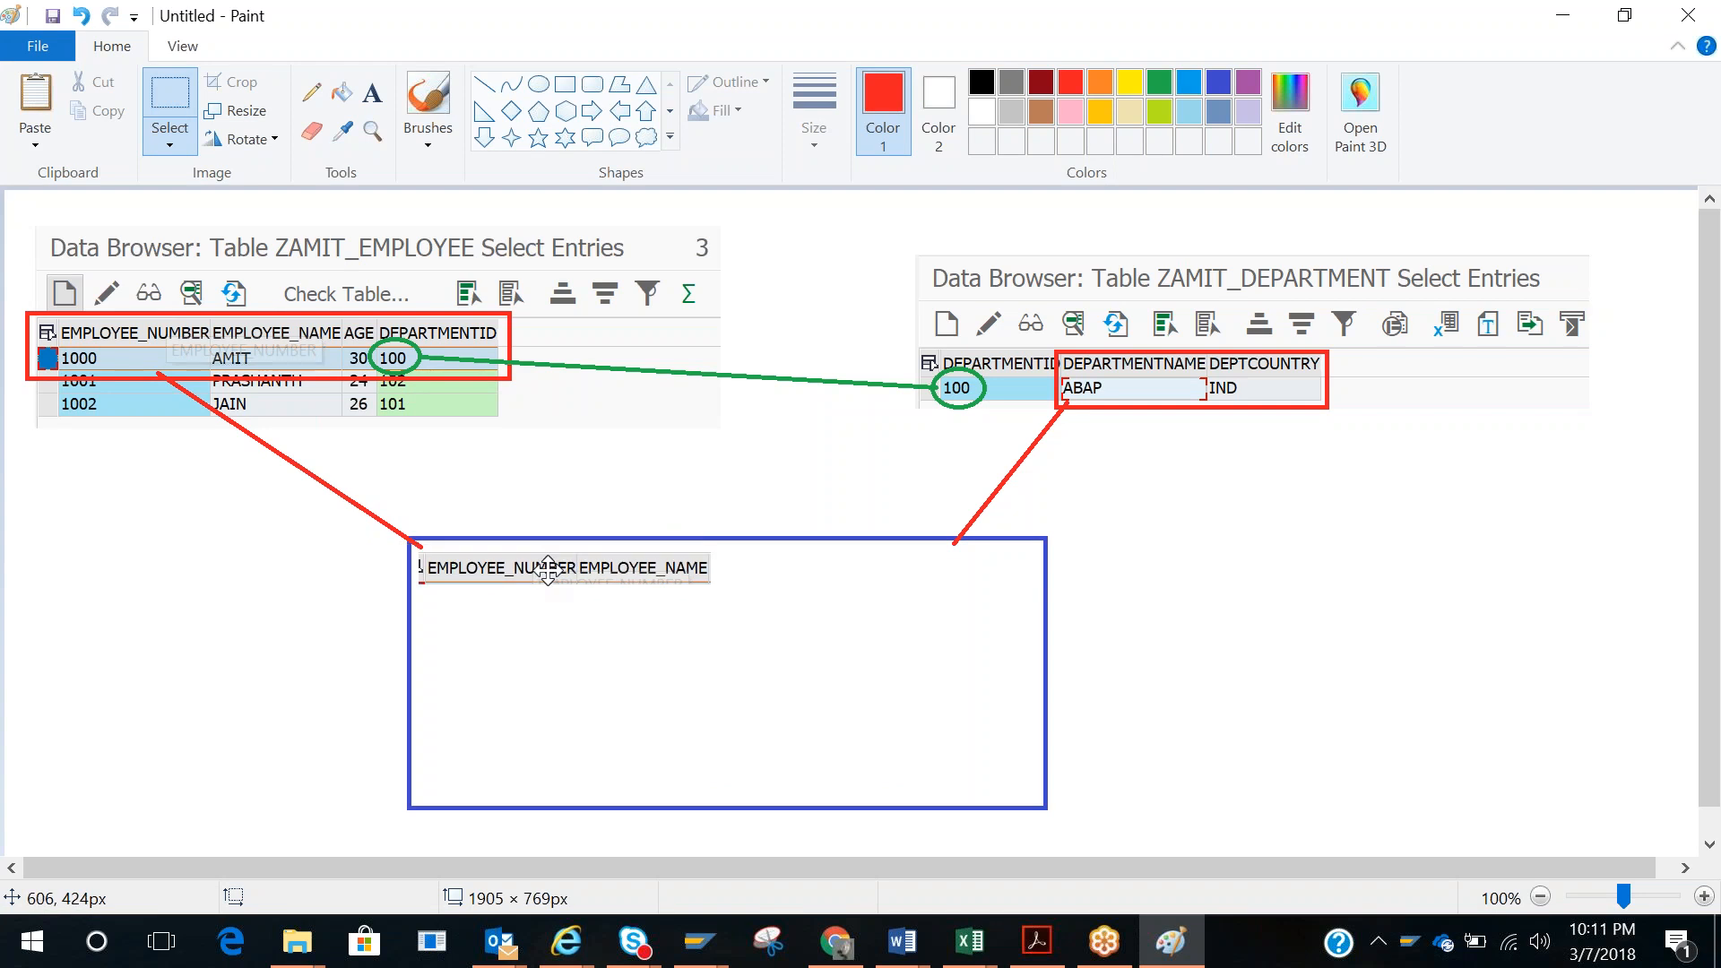
{"action": "left_click", "coordinate": [796, 672]}
Step: Snip the DEPARTMENTNAME and DEPTCOUNTRY headers and paste them beside the employee headers in the indigo rectangle
{"action": "mouse_move", "coordinate": [1060, 351]}
{"action": "left_mouse_down"}
{"action": "mouse_move", "coordinate": [1138, 388]}
{"action": "mouse_move", "coordinate": [1322, 378]}
{"action": "left_mouse_up"}
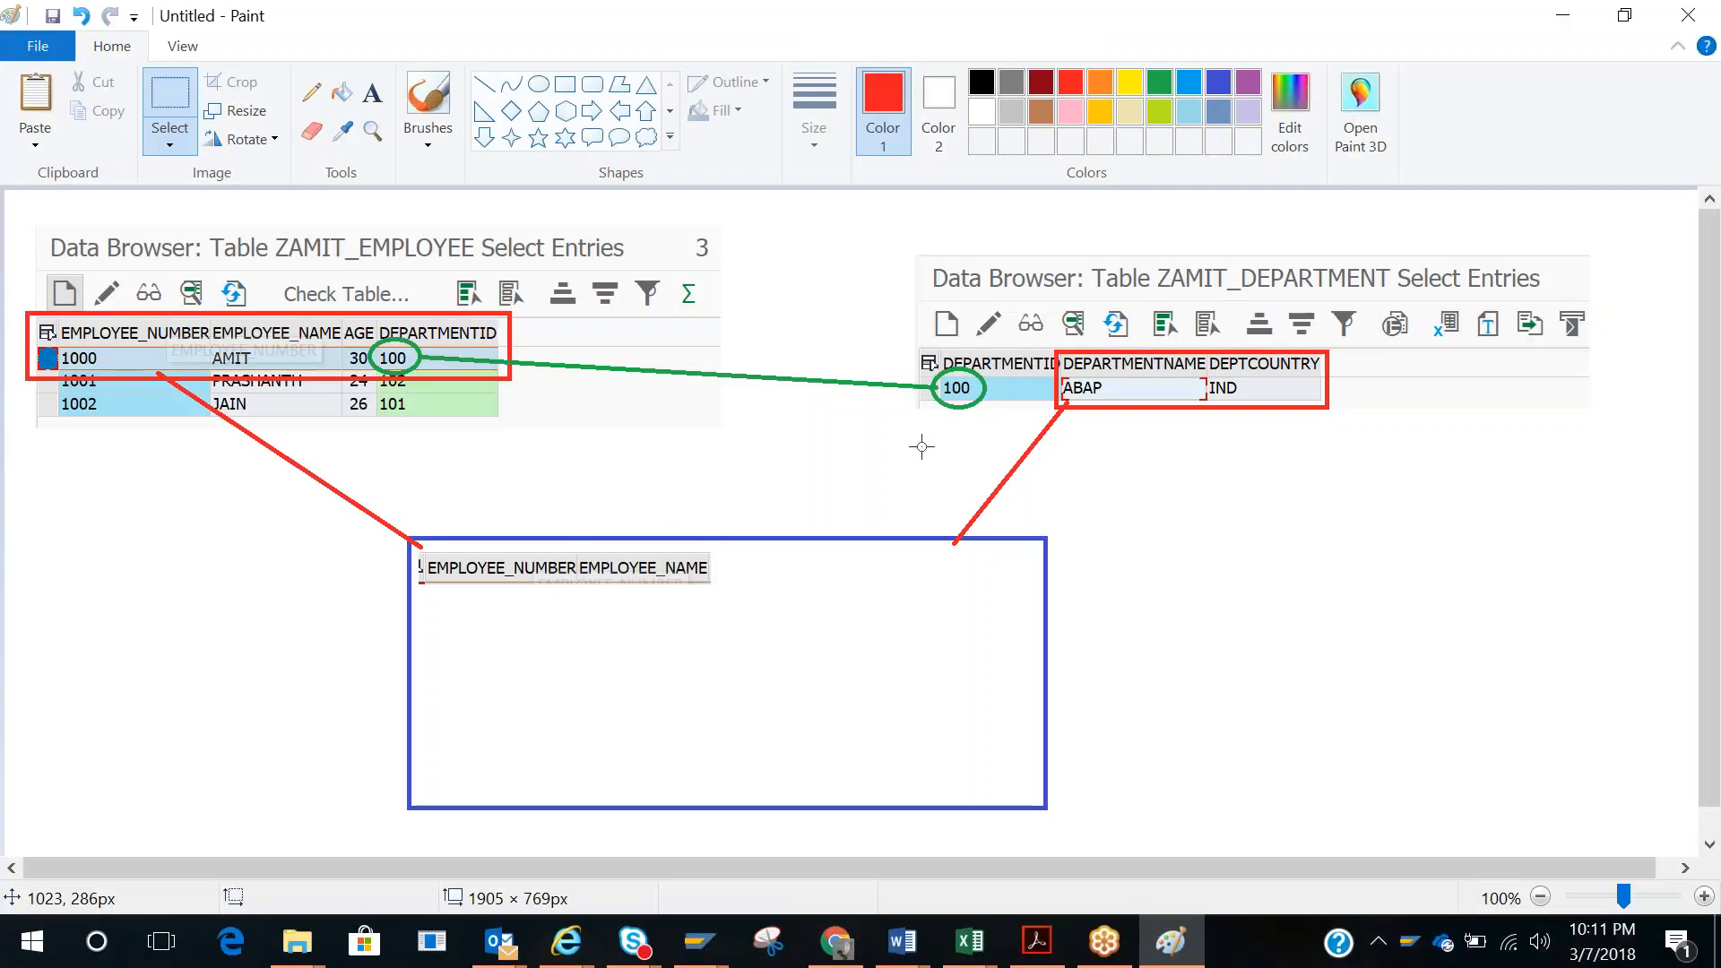
{"action": "key", "text": "ctrl+v"}
{"action": "left_click_drag", "start_coordinate": [238, 235], "coordinate": [801, 562]}
{"action": "left_click", "coordinate": [816, 654]}
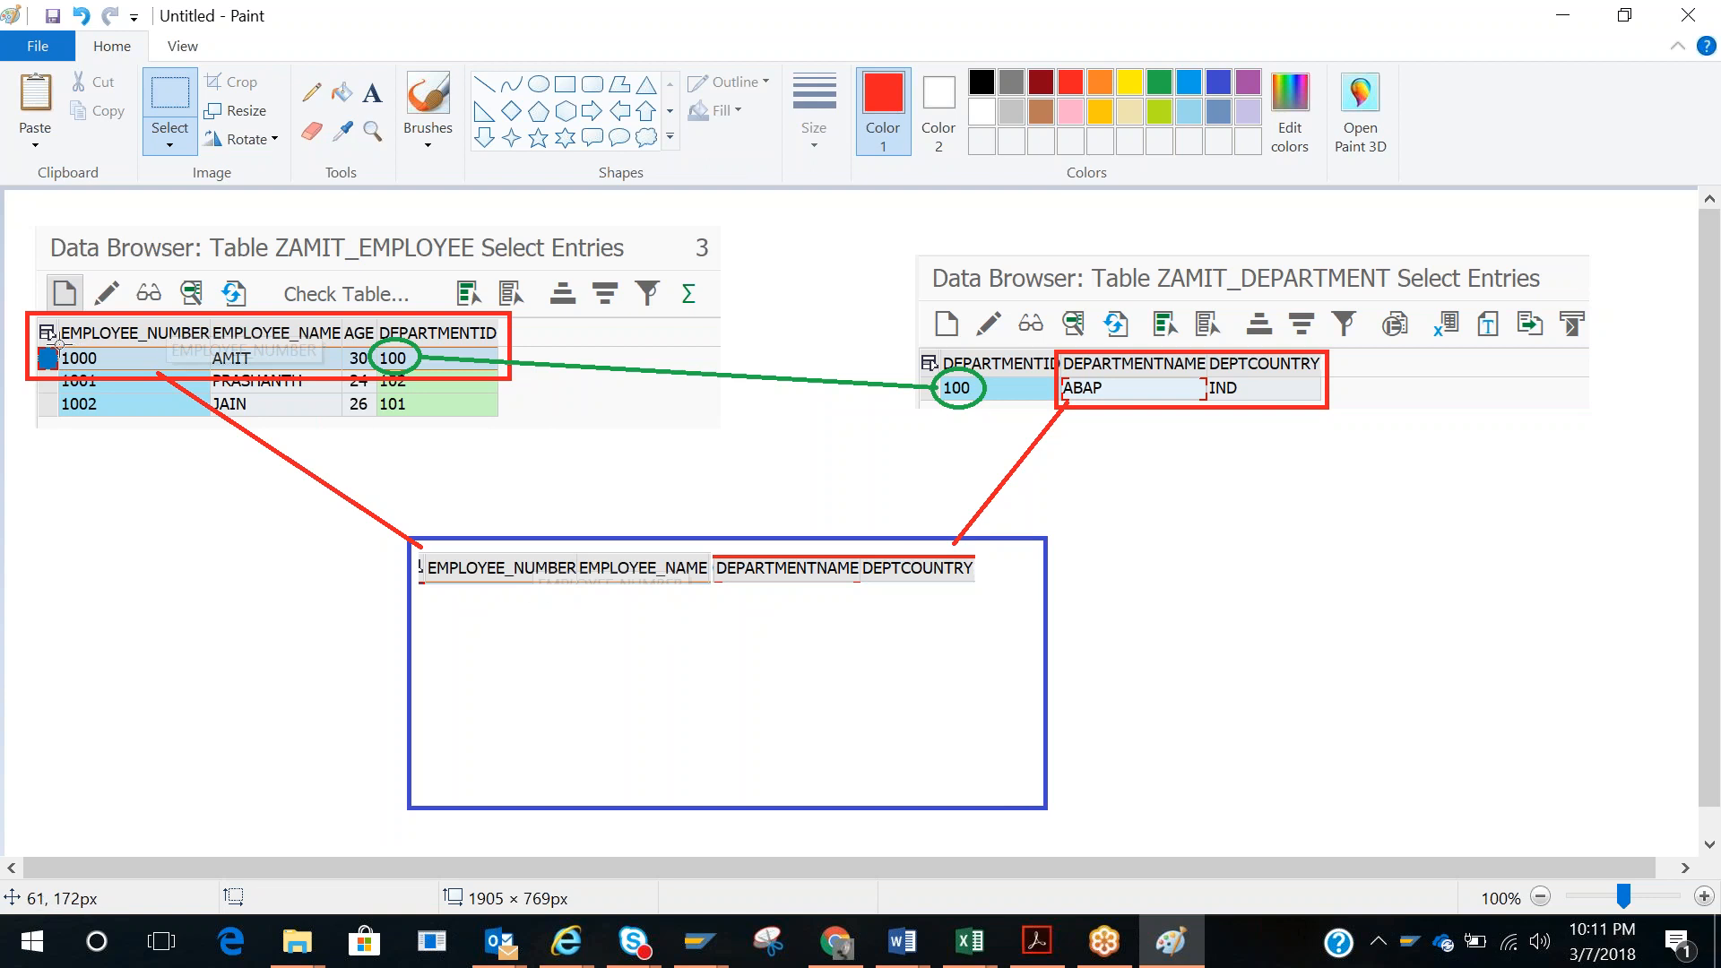
Step: Copy the first employee's number and name cells, about 316 × 28 px, and place them under the employee headers in the indigo rectangle
{"action": "left_click_drag", "start_coordinate": [60, 345], "coordinate": [339, 369]}
{"action": "left_click_drag", "start_coordinate": [340, 368], "coordinate": [342, 369]}
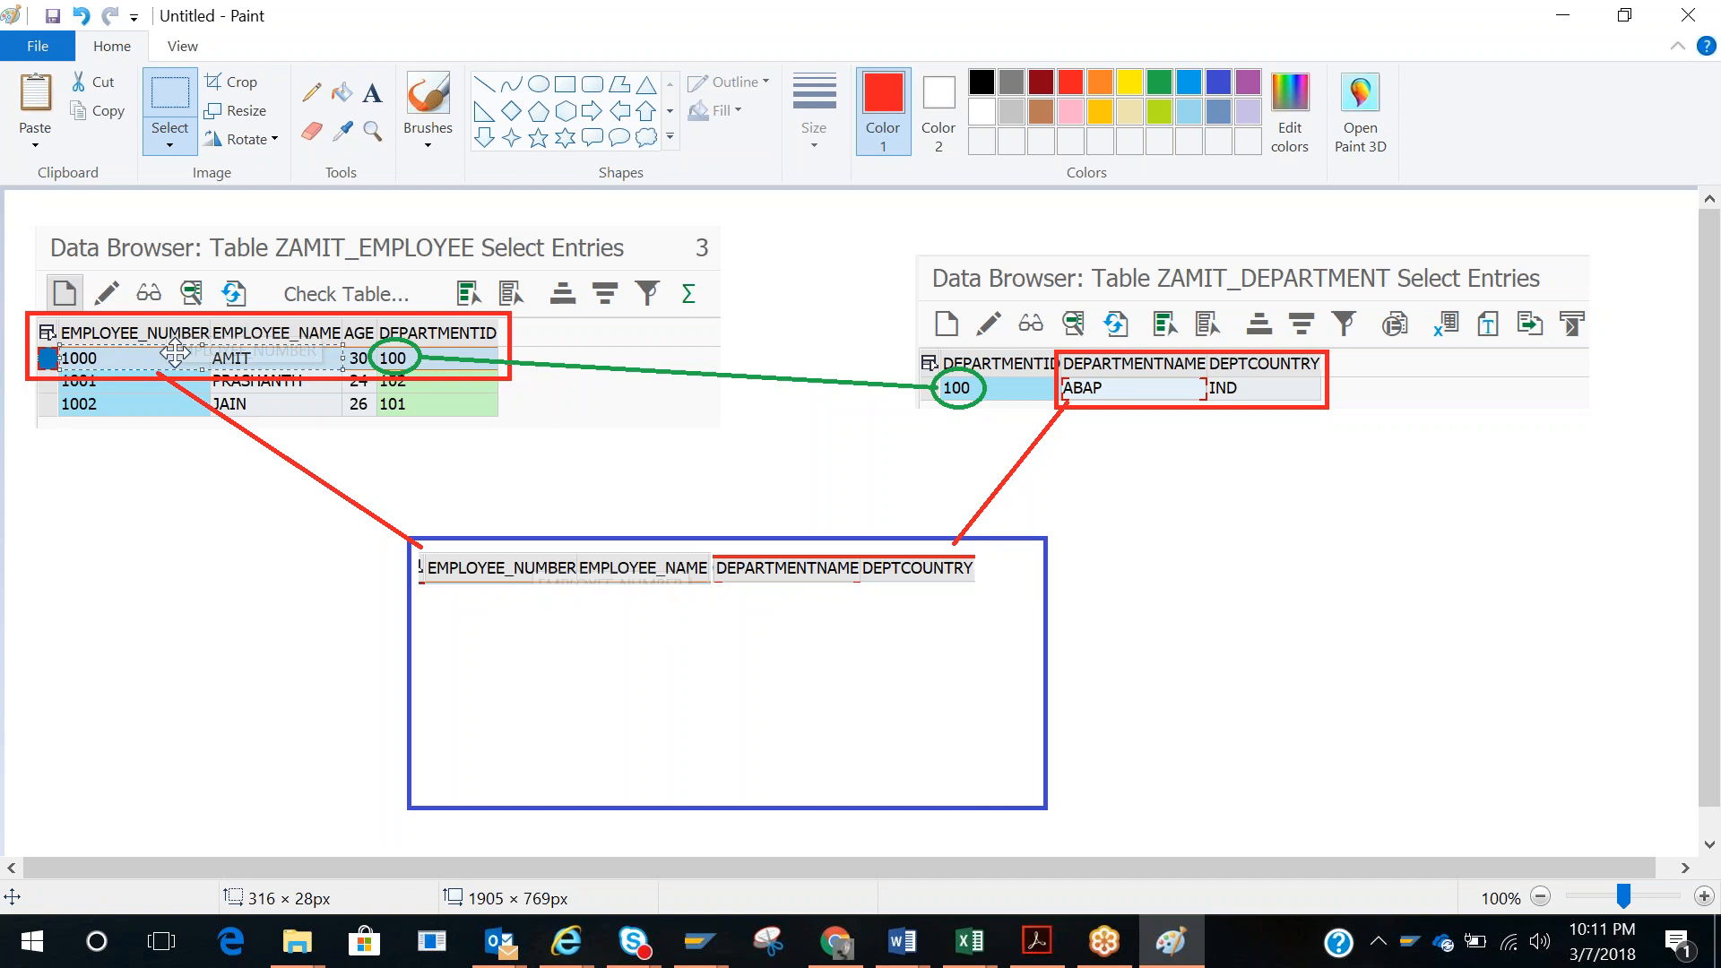
{"action": "key", "text": "ctrl+v"}
{"action": "left_click_drag", "start_coordinate": [75, 202], "coordinate": [491, 602]}
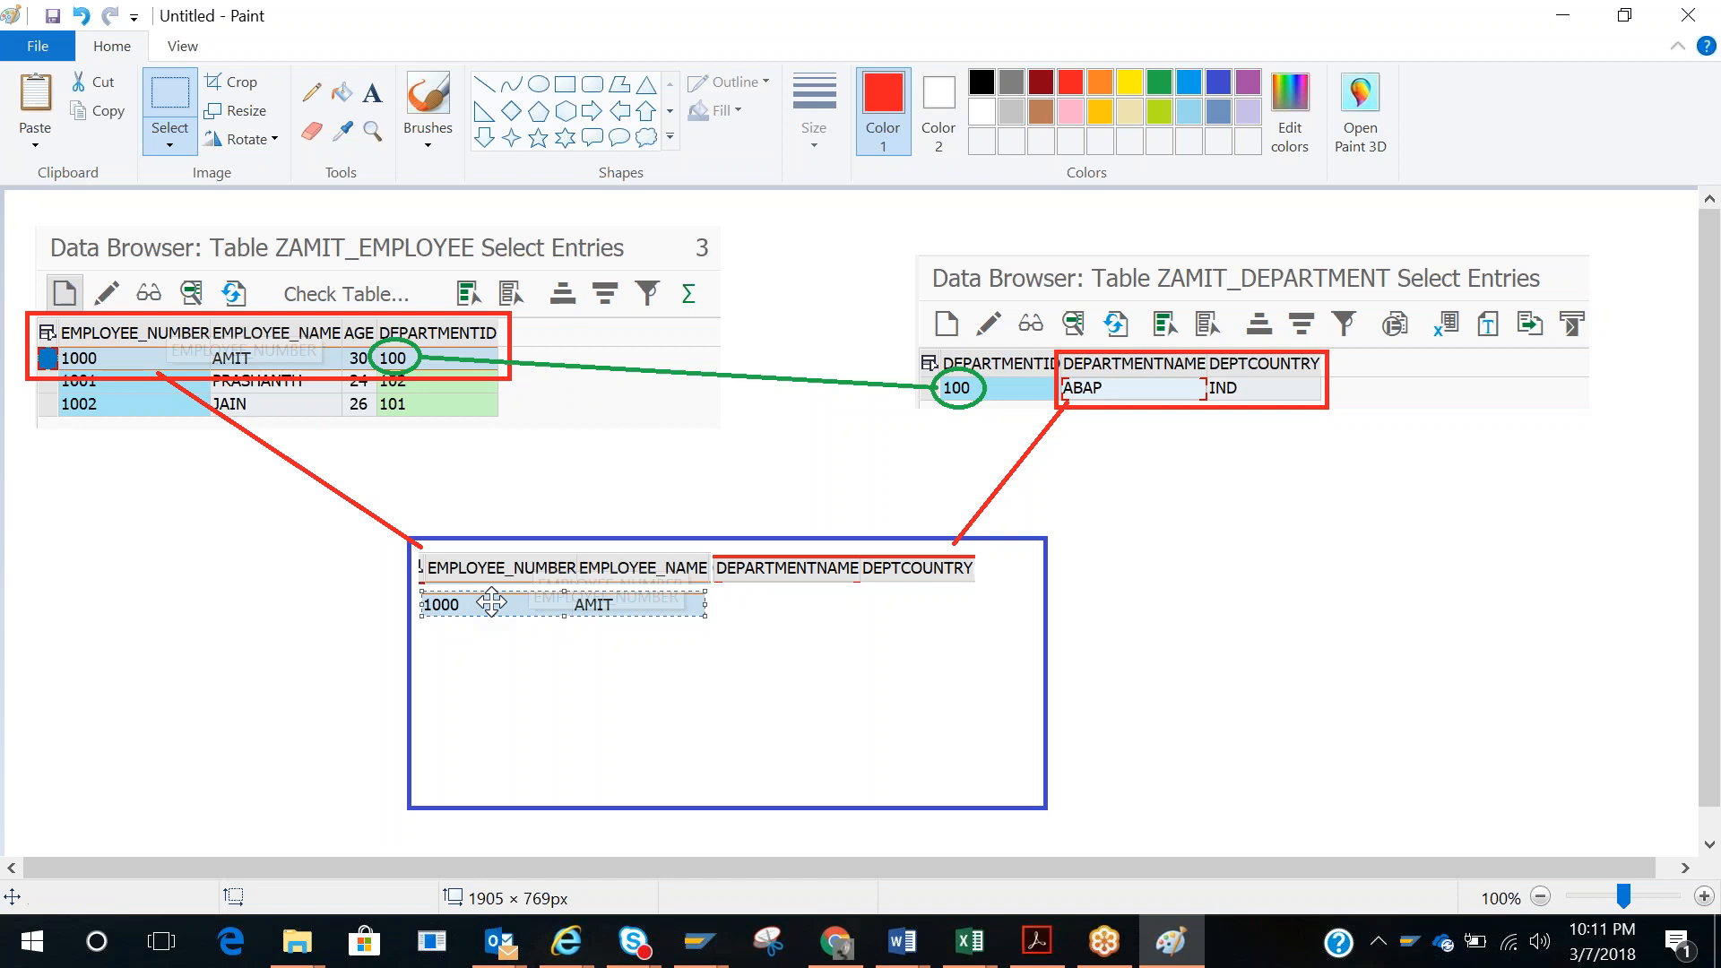
{"action": "left_click", "coordinate": [1119, 592]}
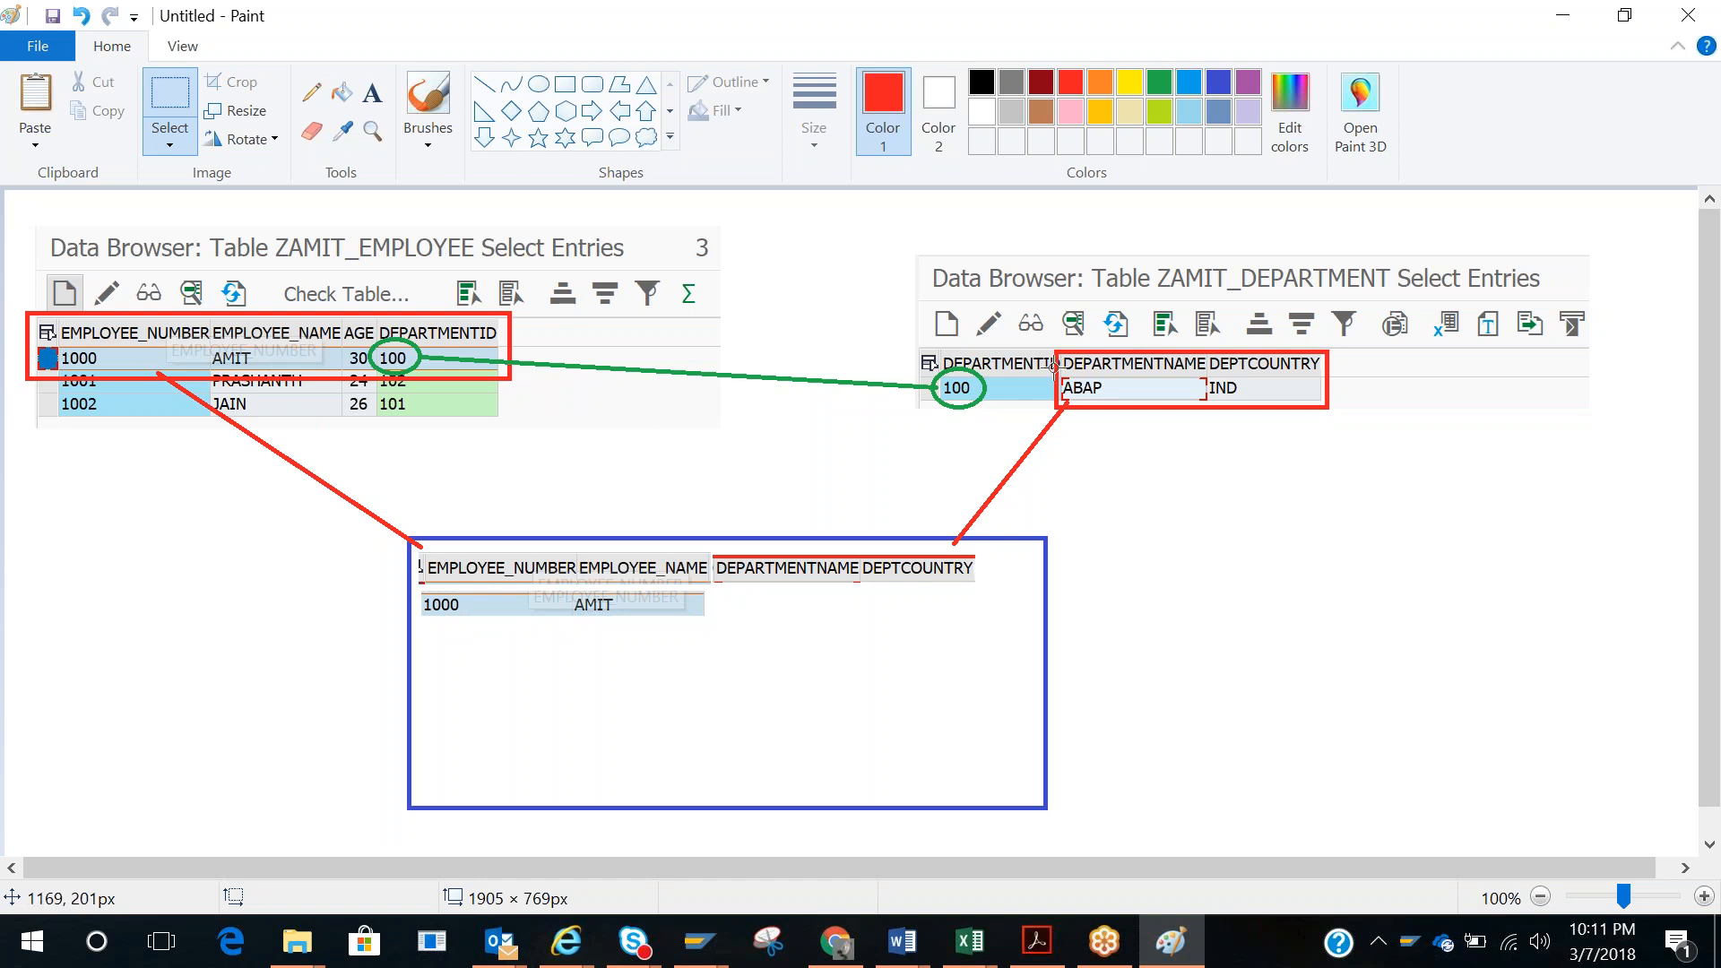
Step: Copy the ABAP and IND cells, about 287 × 29 px, and place them under the department headers in the indigo rectangle
{"action": "left_click_drag", "start_coordinate": [1064, 377], "coordinate": [1321, 403]}
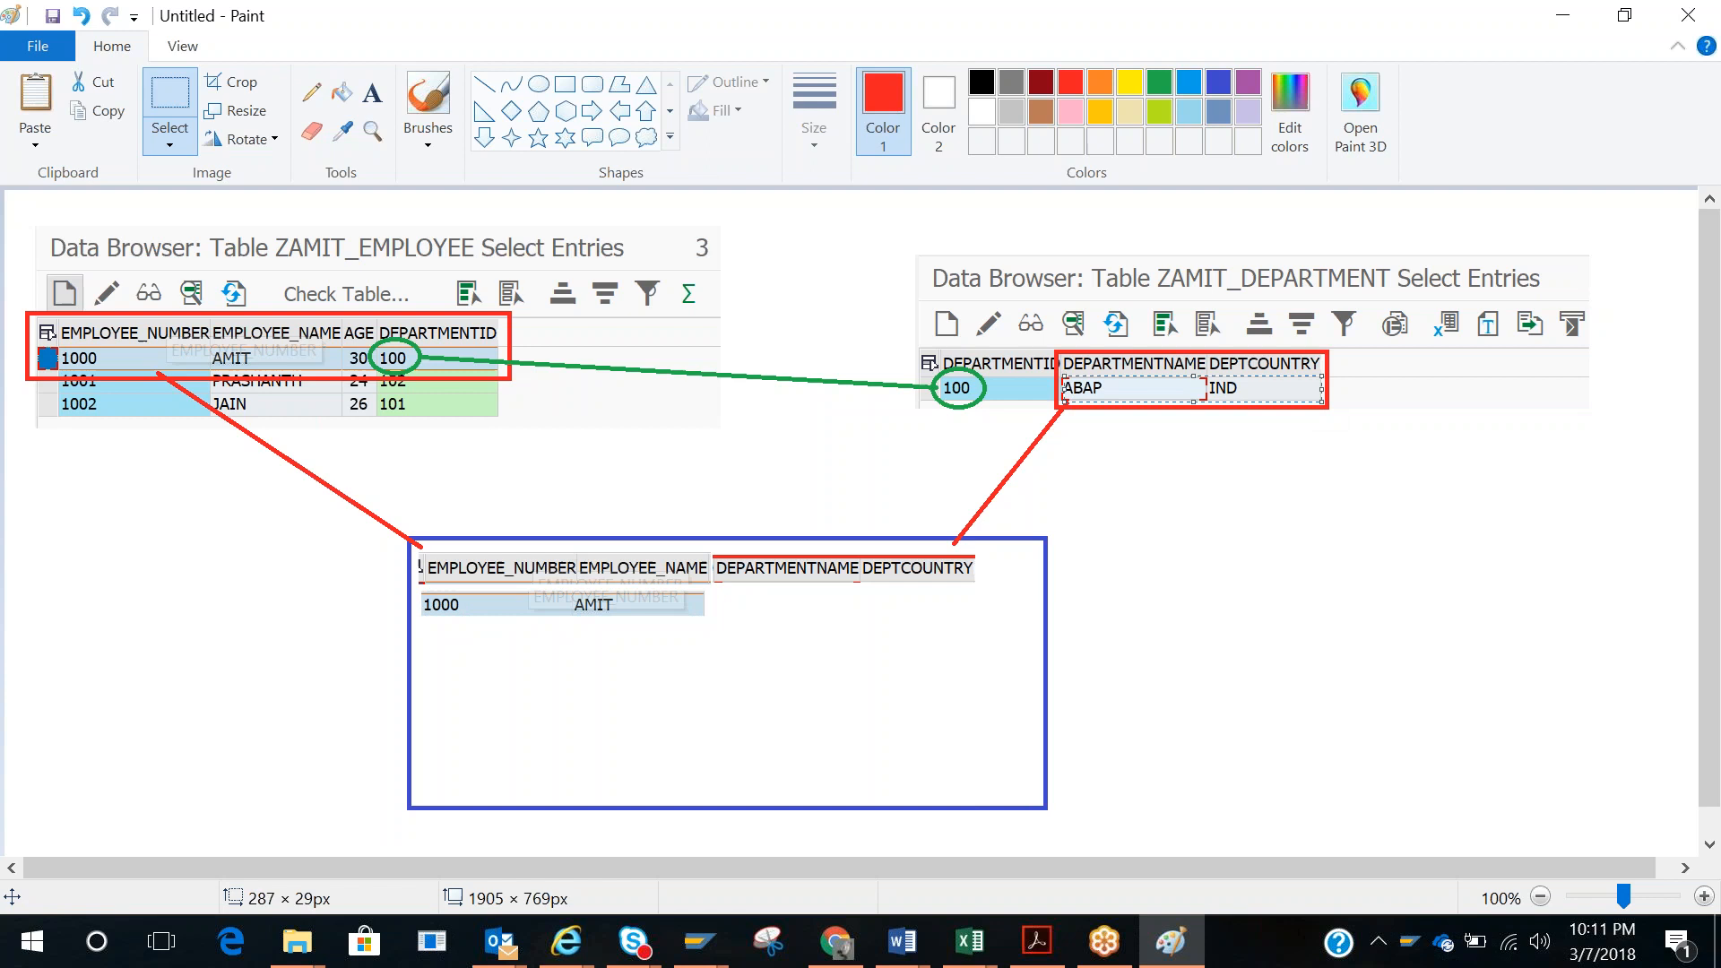
{"action": "key", "text": "ctrl+c"}
{"action": "key", "text": "ctrl+v"}
{"action": "left_click_drag", "start_coordinate": [212, 199], "coordinate": [918, 596]}
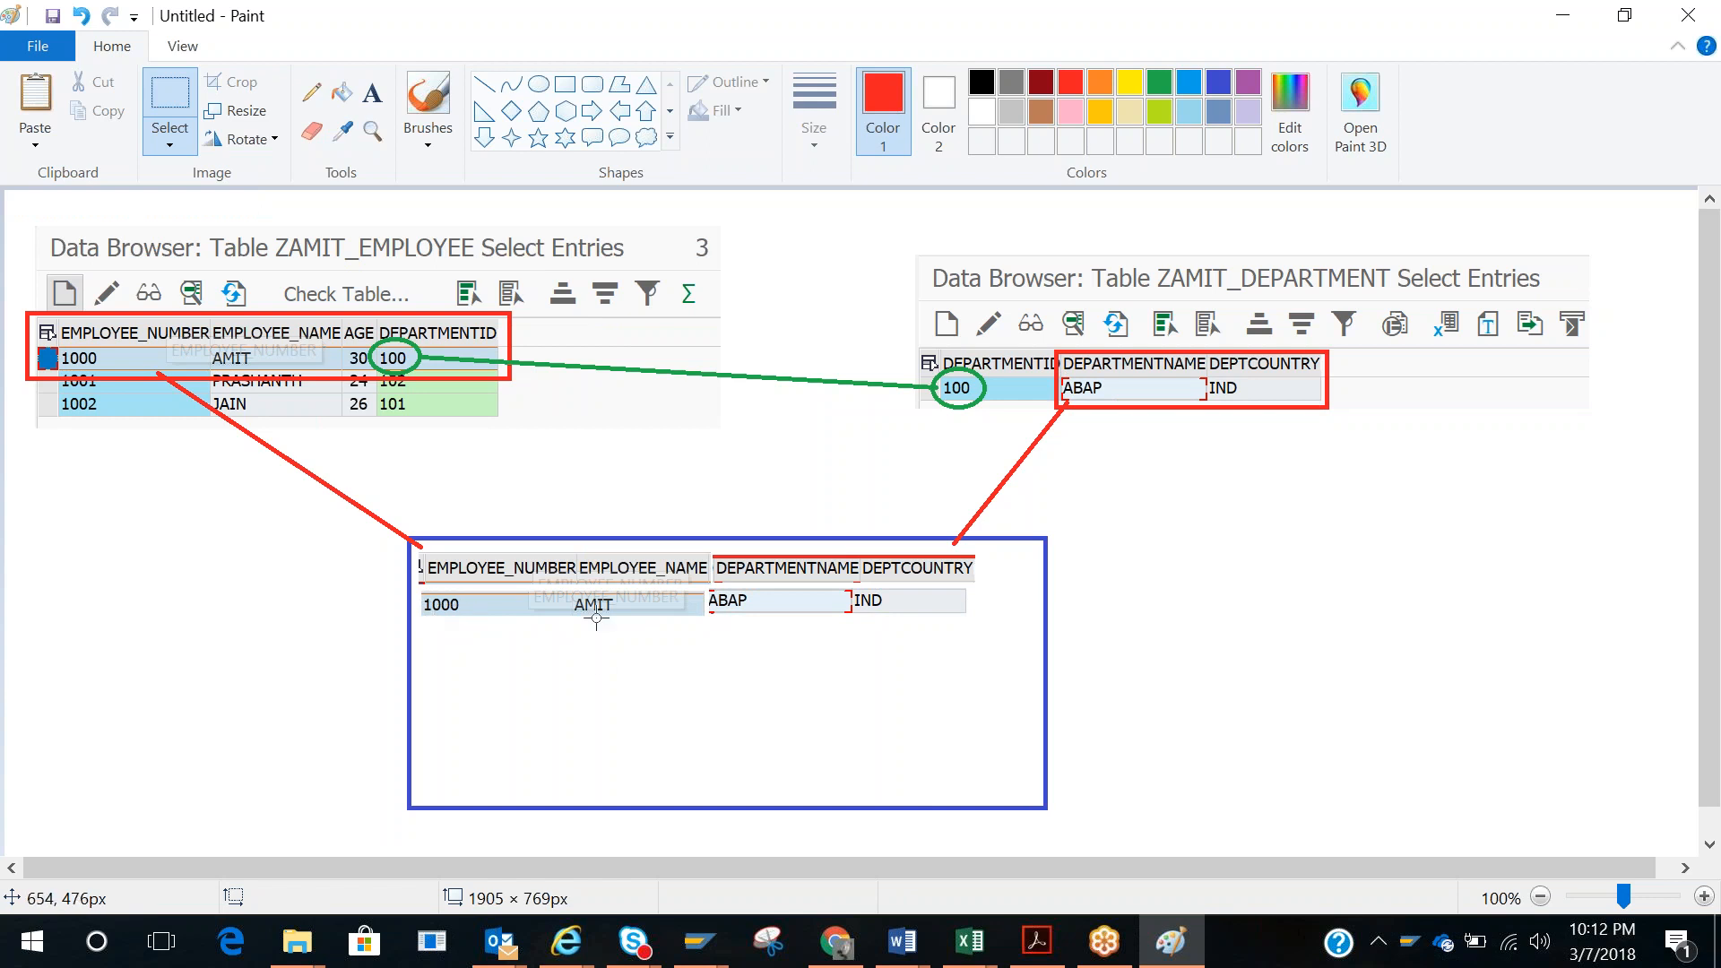
Step: Switch to the ZAMIT_EMP_DATA selection screen in SAP and execute the selection to list the view's entries
{"action": "key", "text": "alt+Tab"}
{"action": "key", "text": "alt+Tab"}
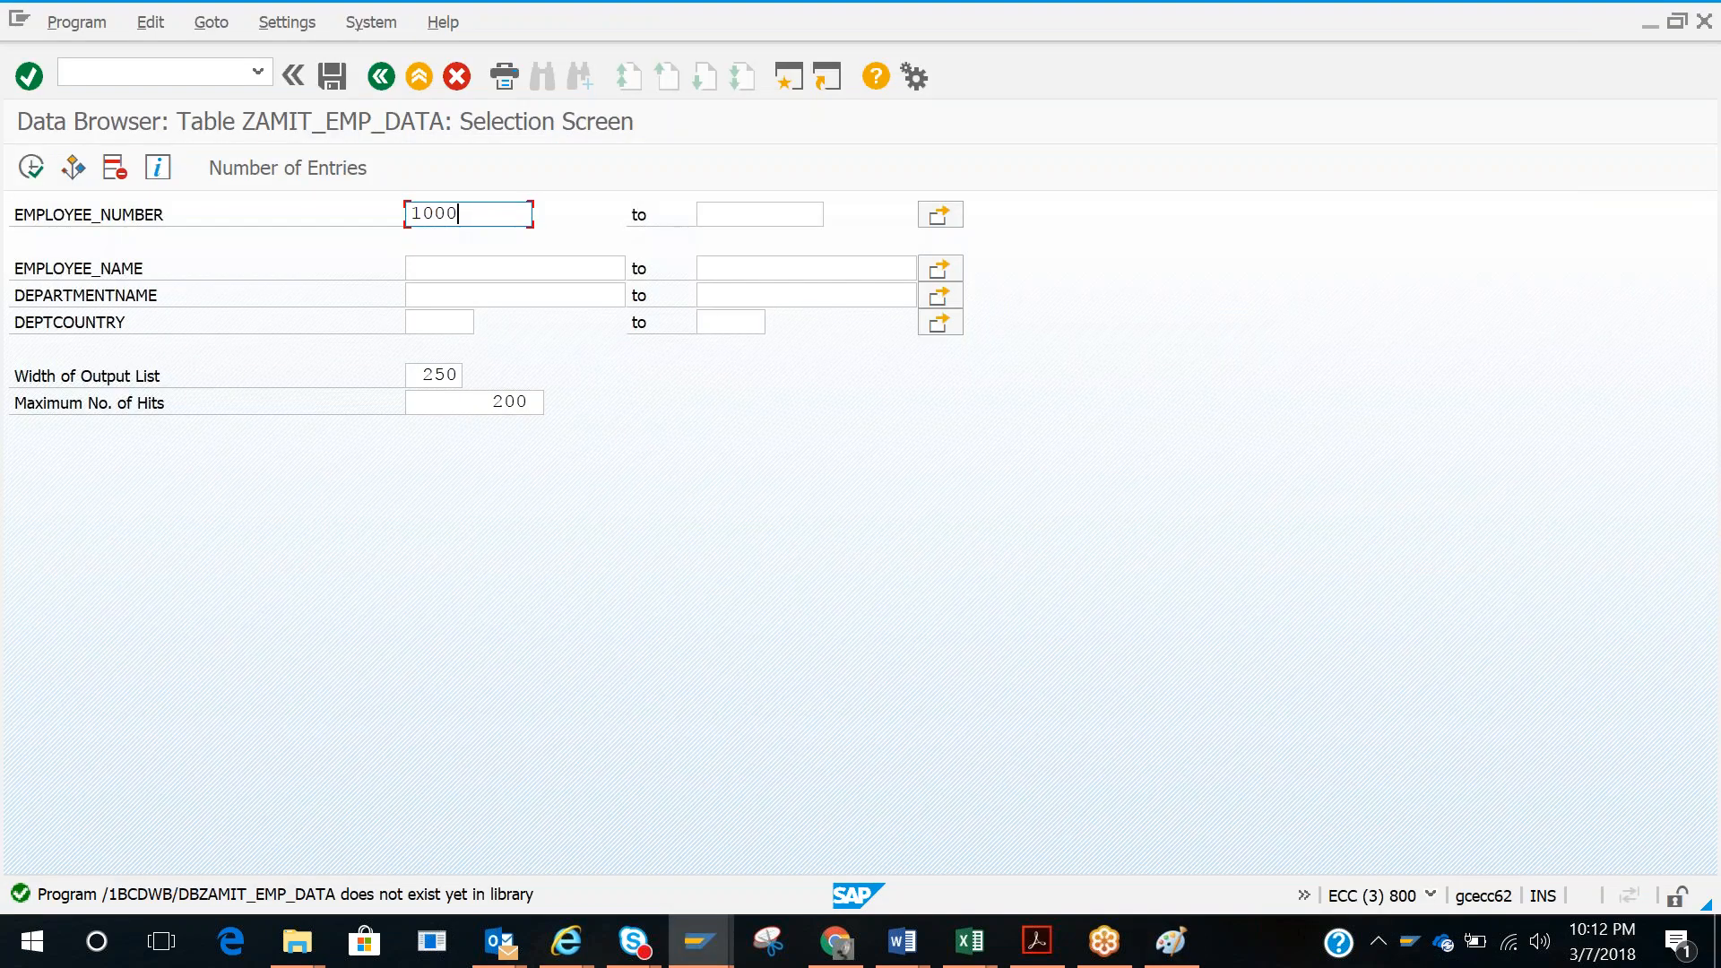
{"action": "left_click", "coordinate": [30, 167]}
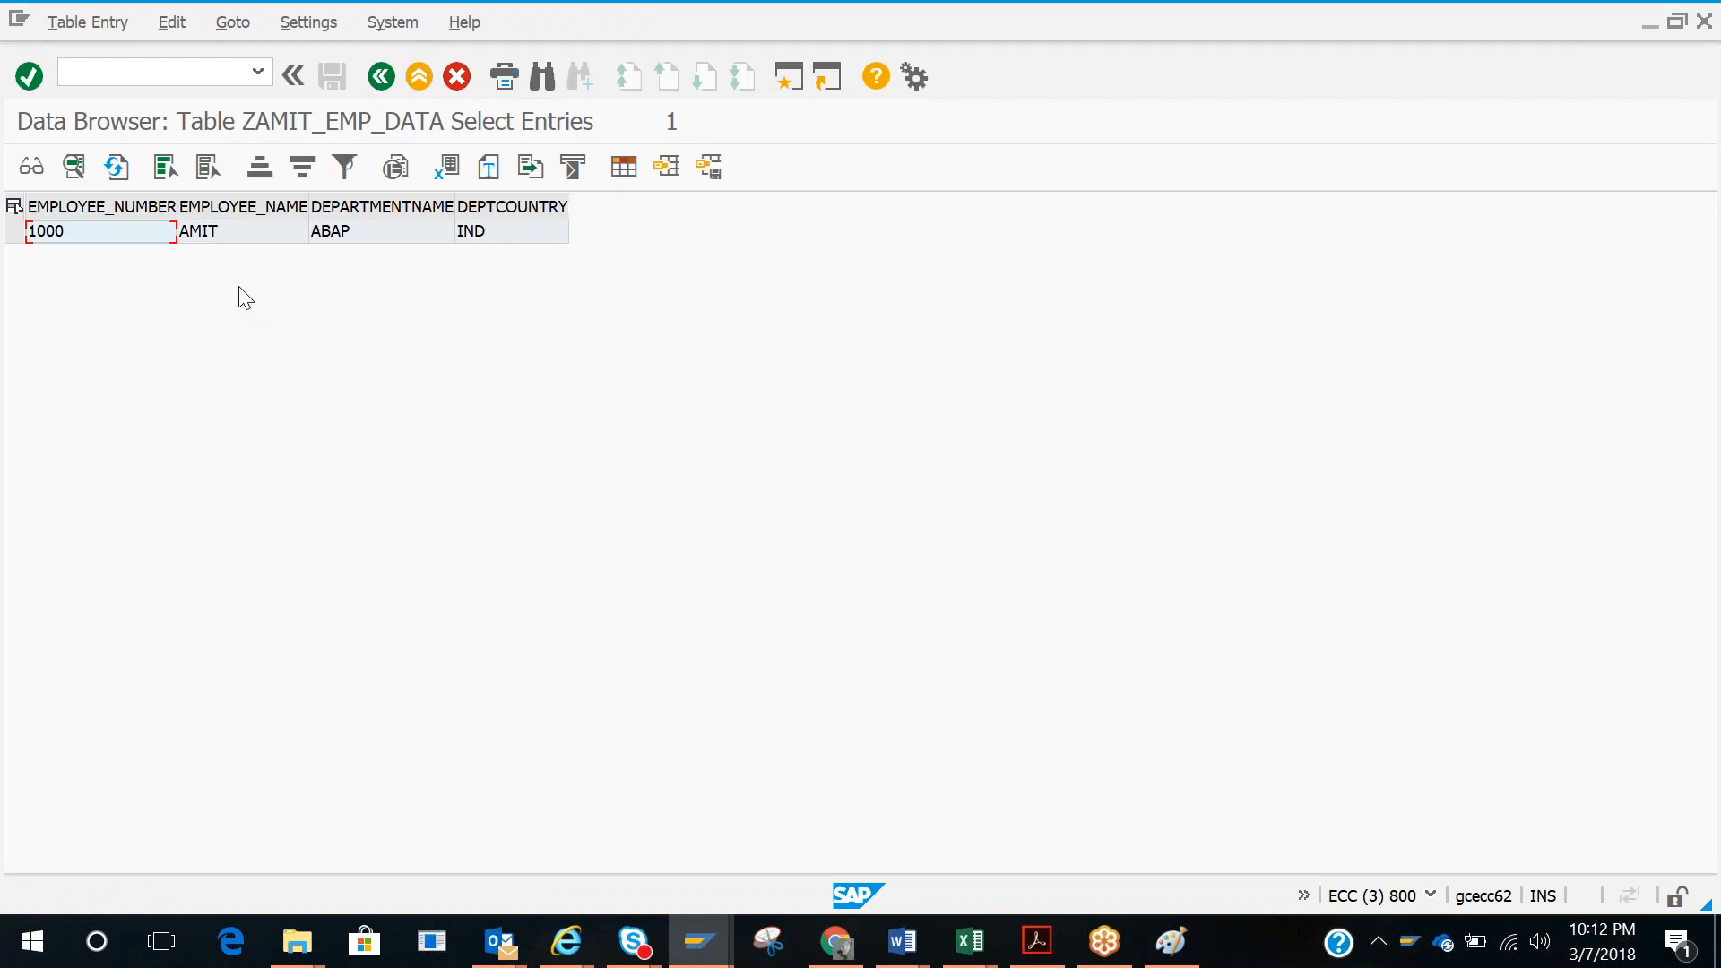
Step: Capture the ZAMIT_EMP_DATA entries list and paste it in Paint below the assembled row, over the lower part of the indigo rectangle
{"action": "key", "text": "super+shift+s"}
{"action": "mouse_move", "coordinate": [2, 94]}
{"action": "left_mouse_down"}
{"action": "mouse_move", "coordinate": [158, 285]}
{"action": "mouse_move", "coordinate": [735, 252]}
{"action": "left_mouse_up"}
{"action": "key", "text": "alt+Tab"}
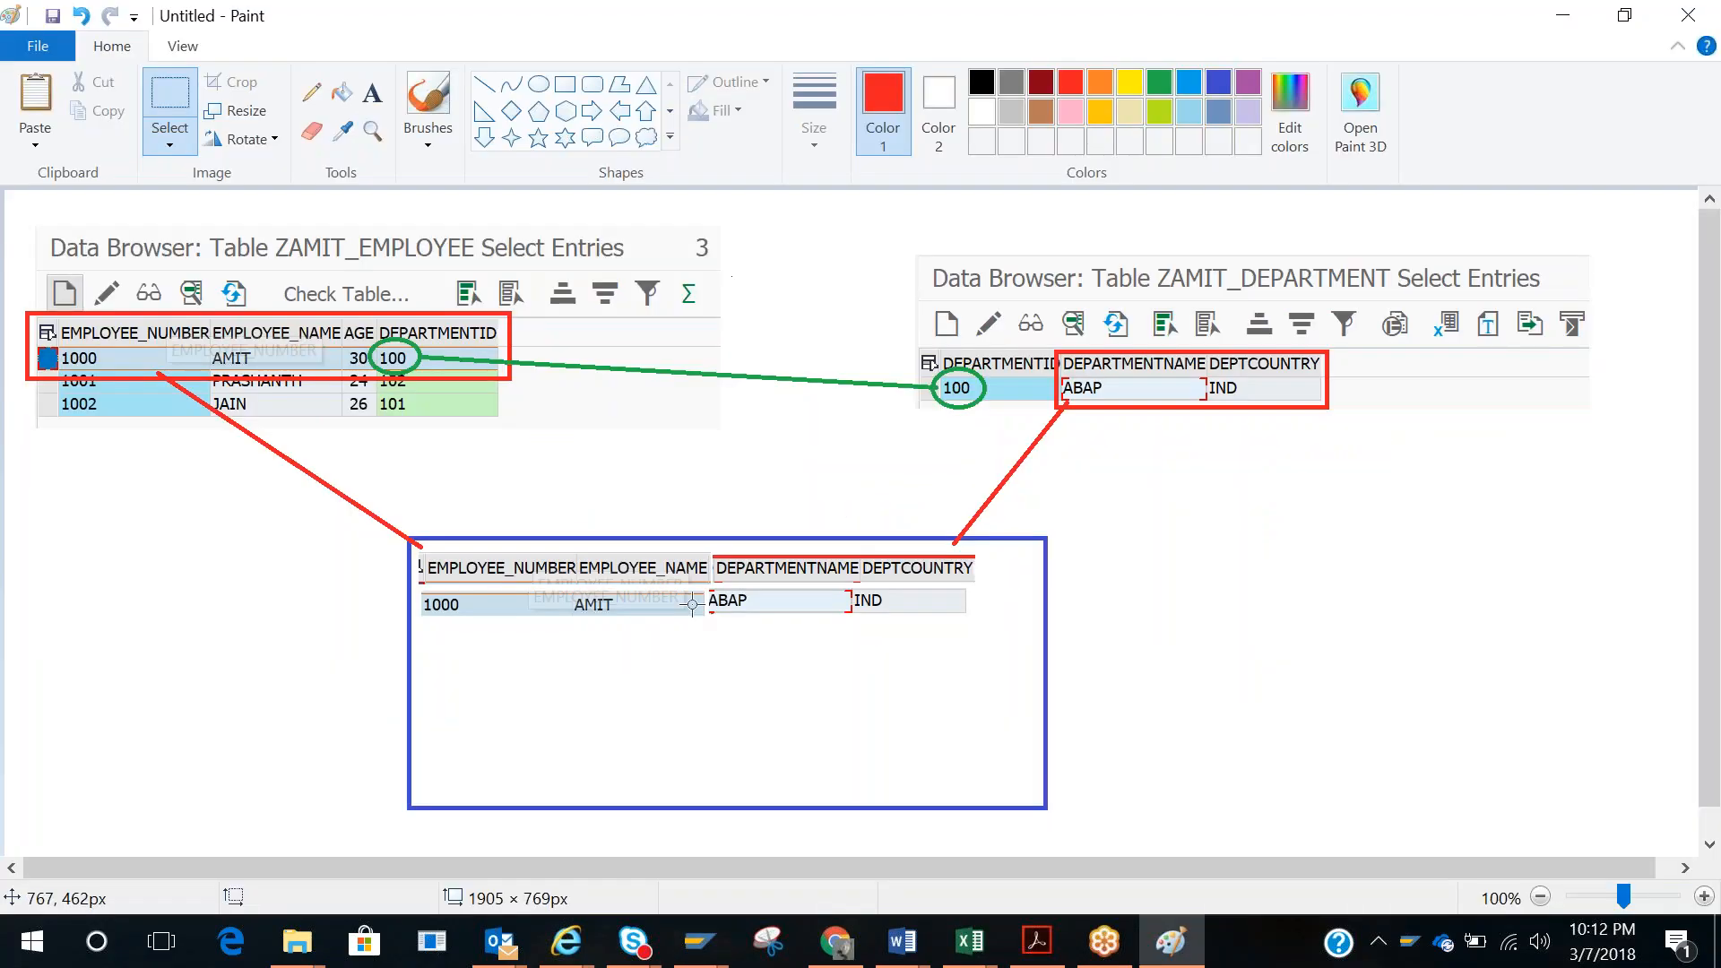
{"action": "key", "text": "ctrl+v"}
{"action": "left_click_drag", "start_coordinate": [398, 271], "coordinate": [747, 717]}
{"action": "left_click", "coordinate": [1239, 674]}
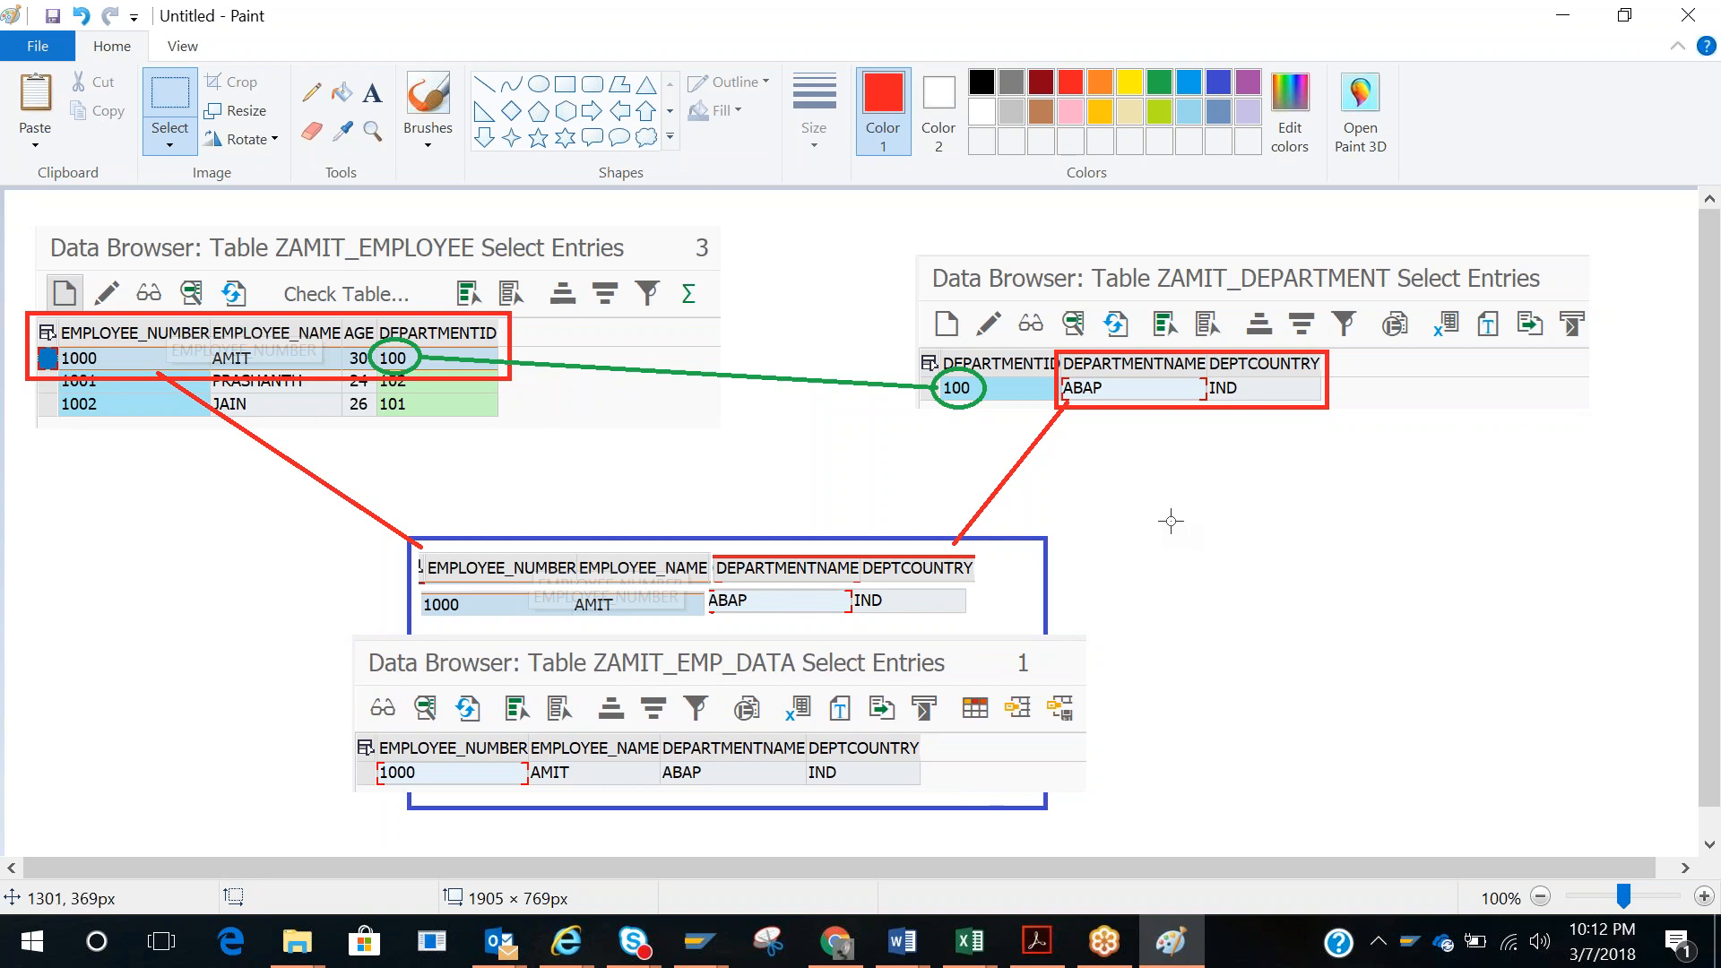
{"action": "left_click", "coordinate": [1053, 37]}
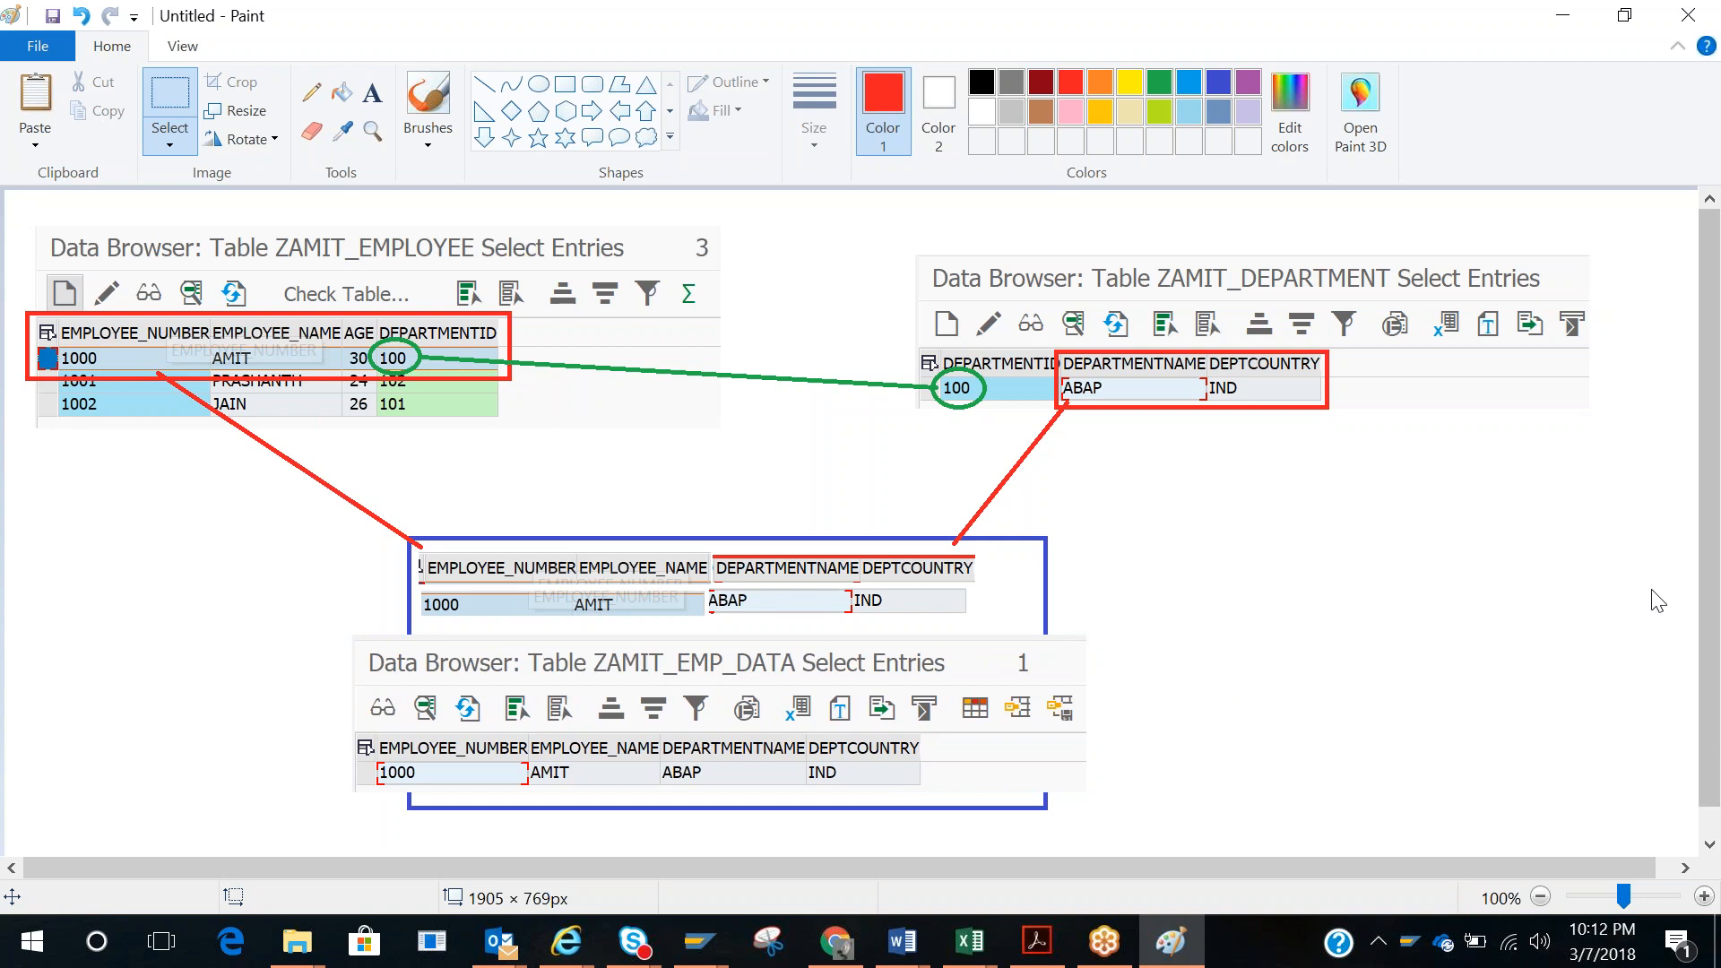